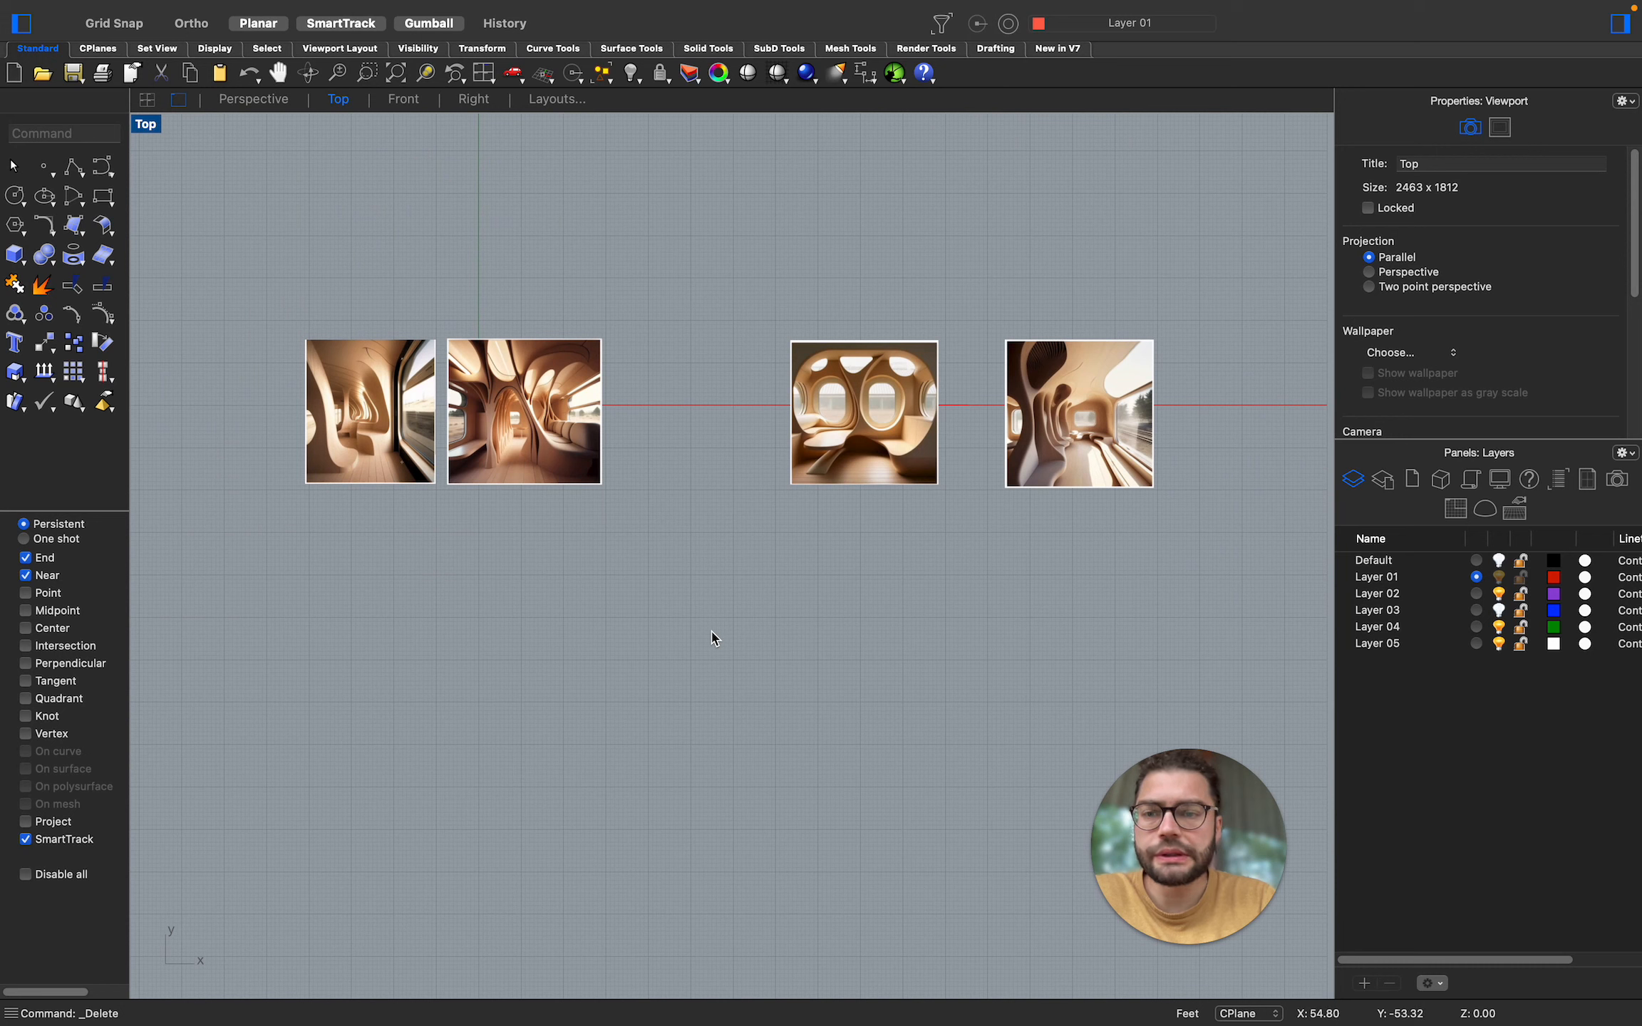
Bring up the SubD tool set and switch the working viewport to the Front view
click(587, 596)
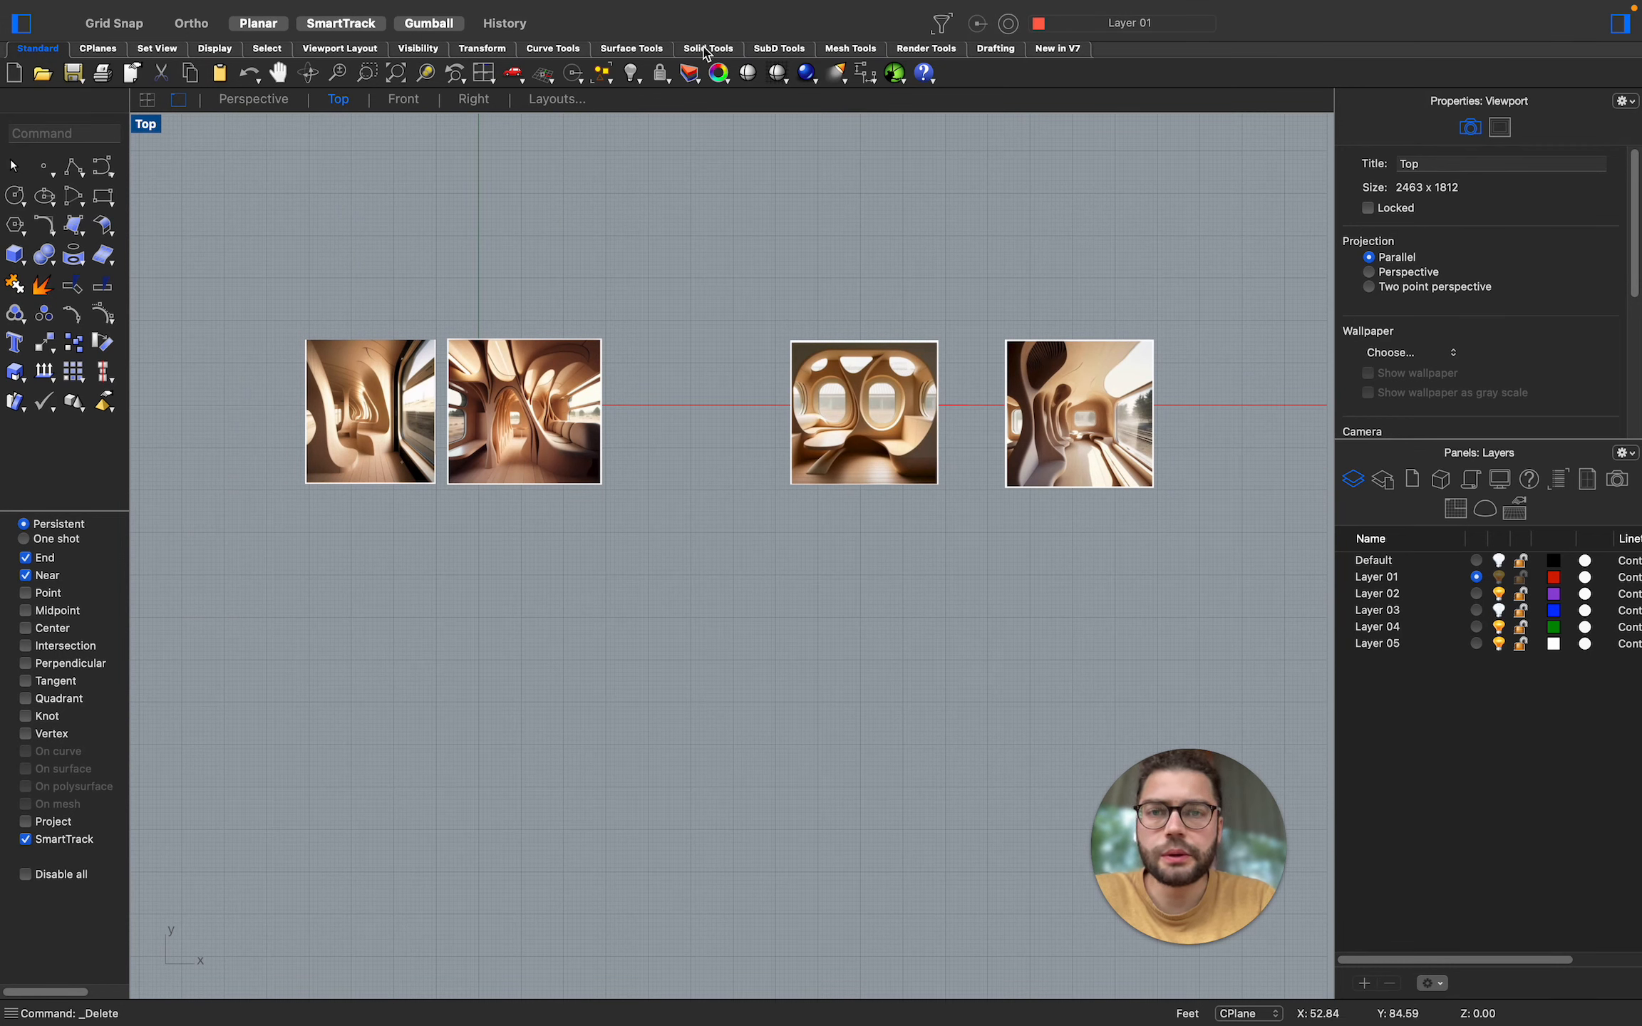
click(766, 50)
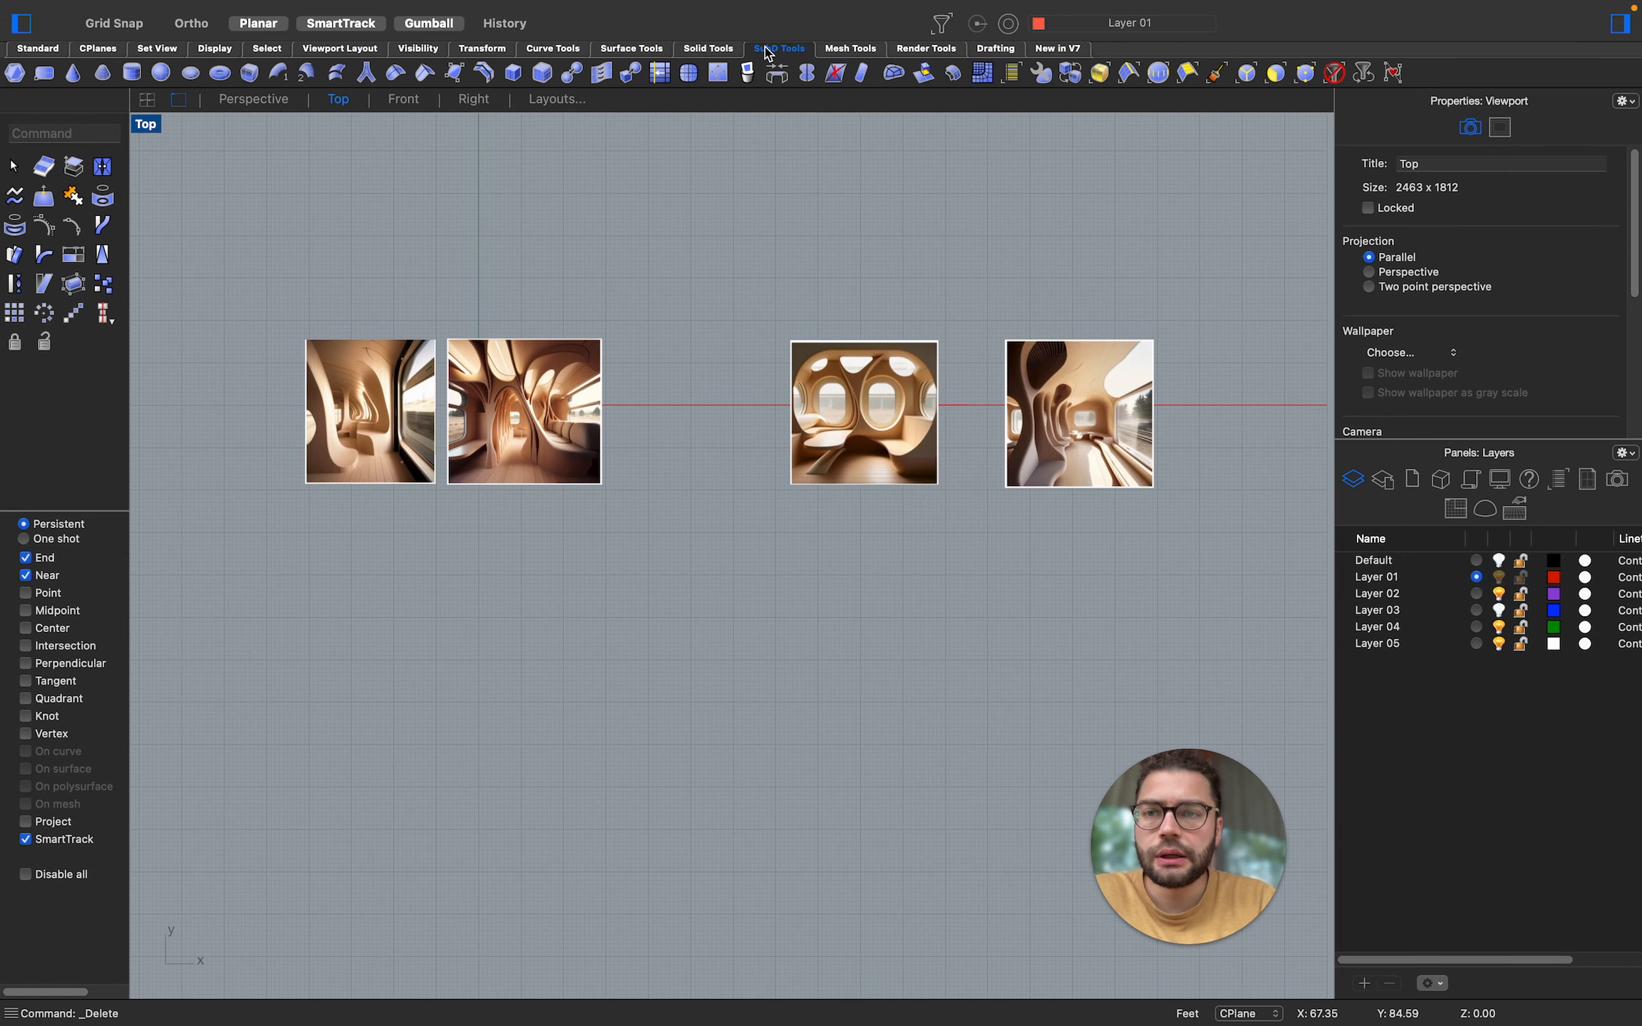
click(403, 100)
scroll(710, 362, down, 10)
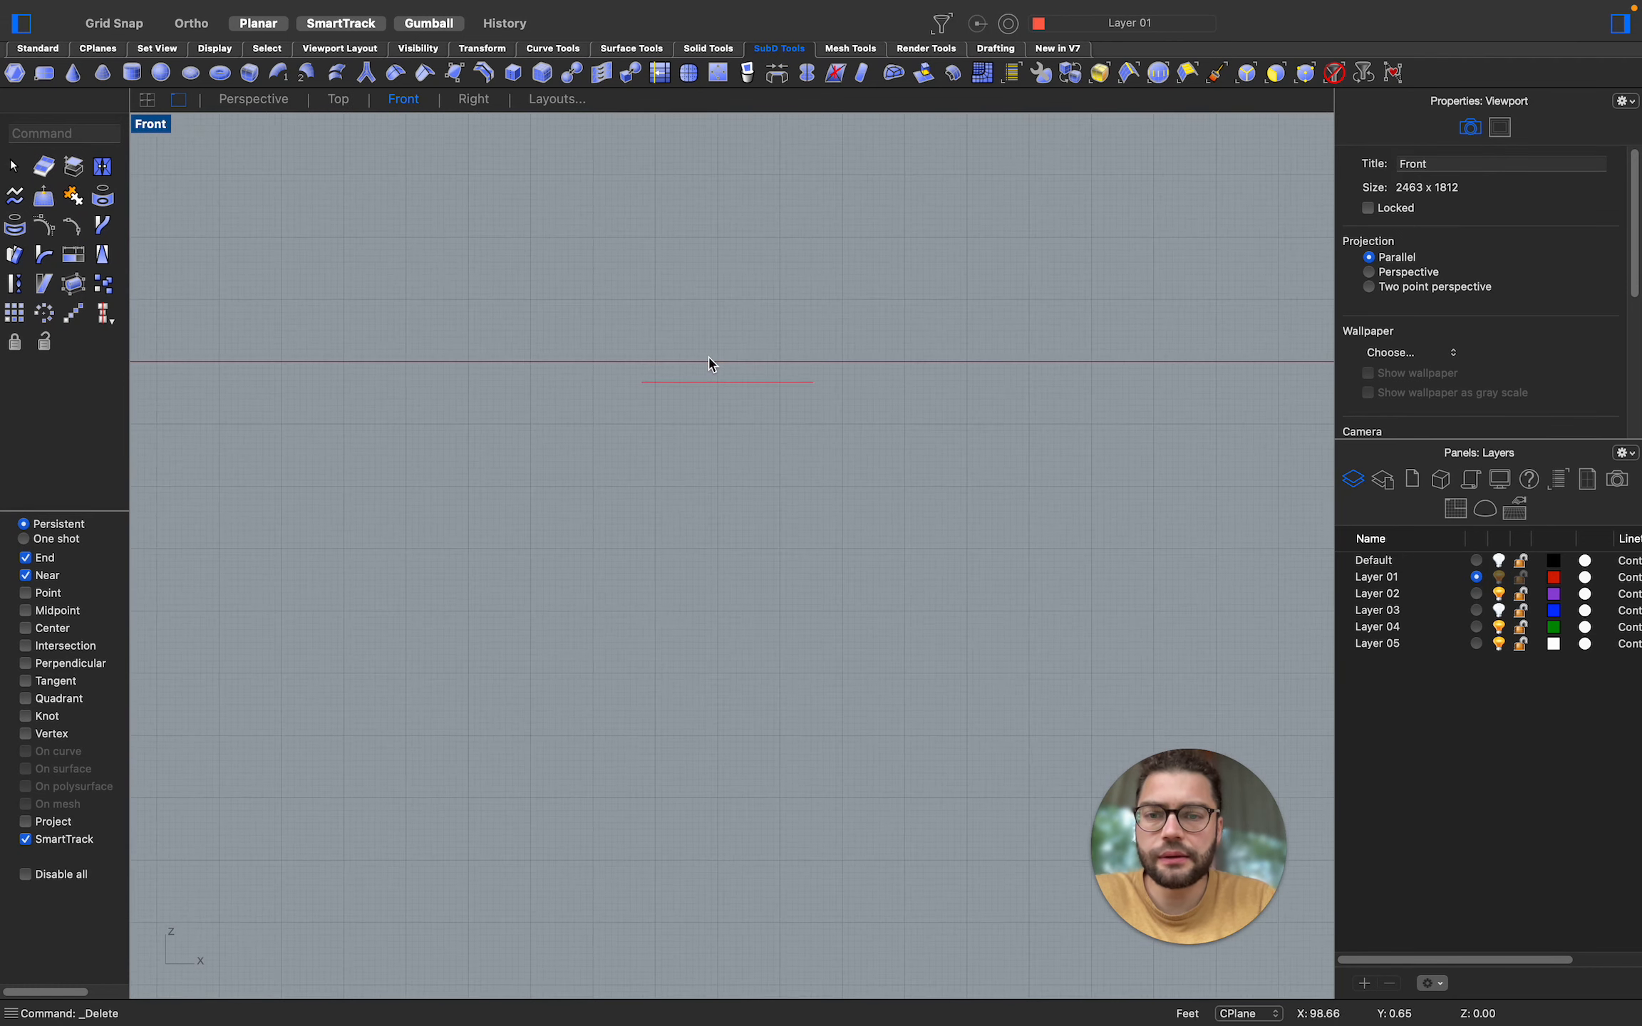
scroll(365, 340, up, 5)
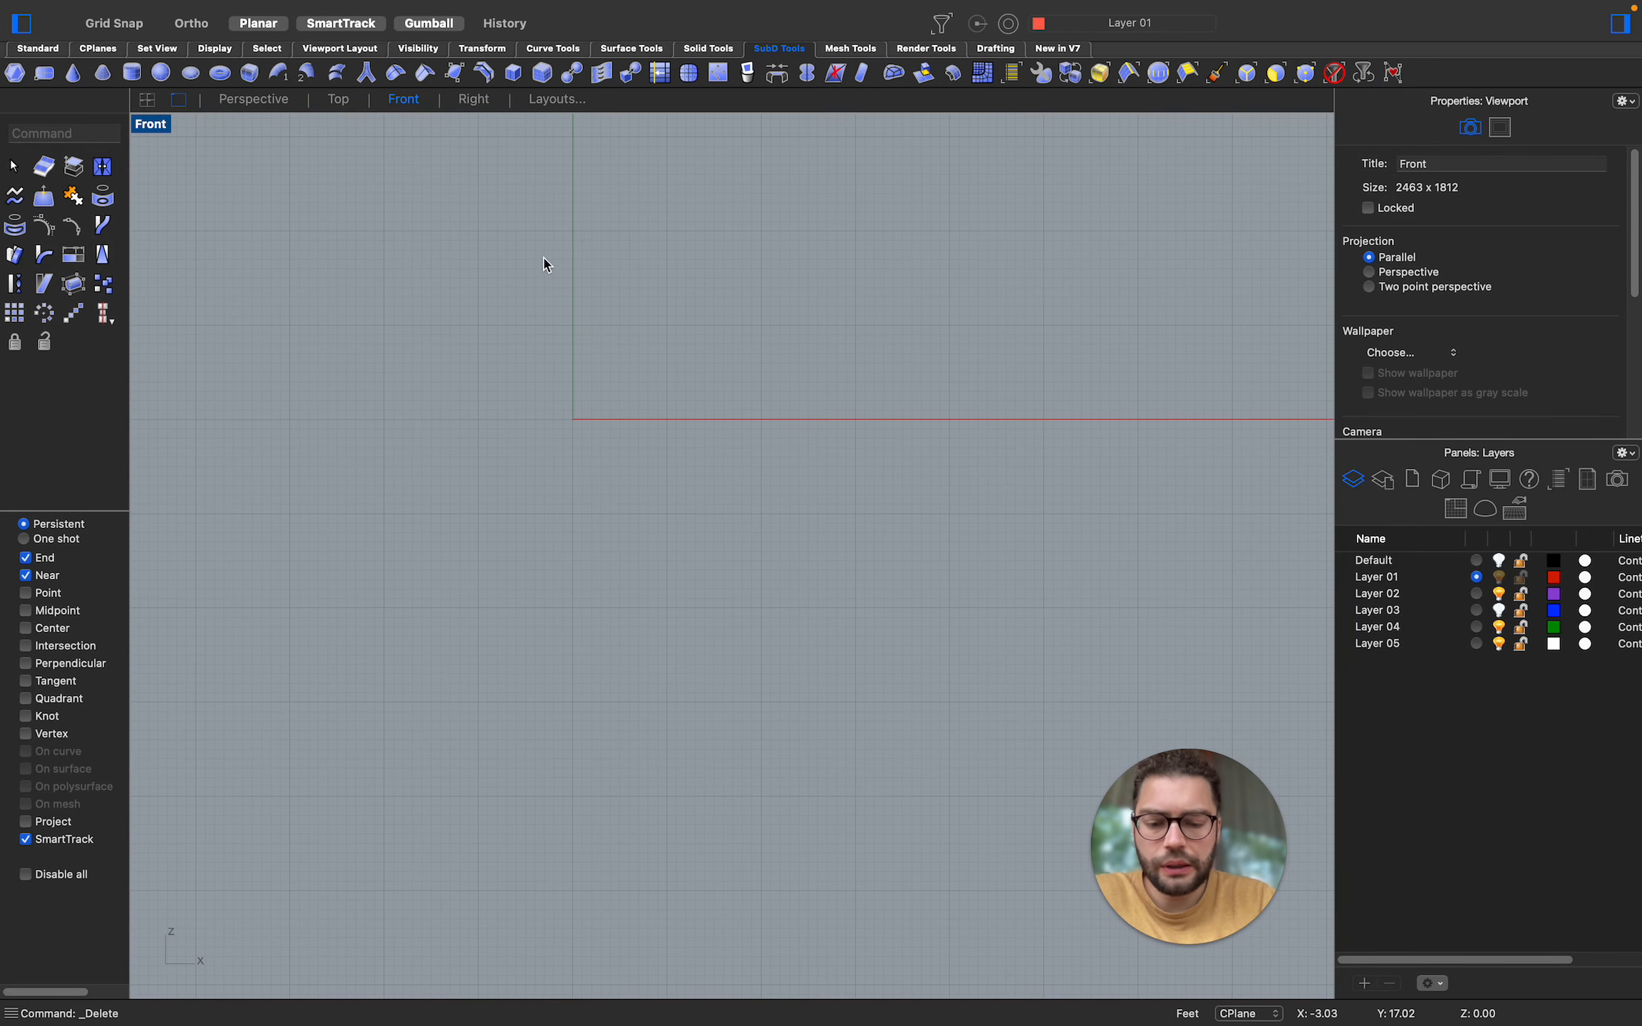
Disable all object snaps and sketch two wavy freehand curves facing each other, running from about 26 ft above the X axis to just below it
text(ske)
key(Return)
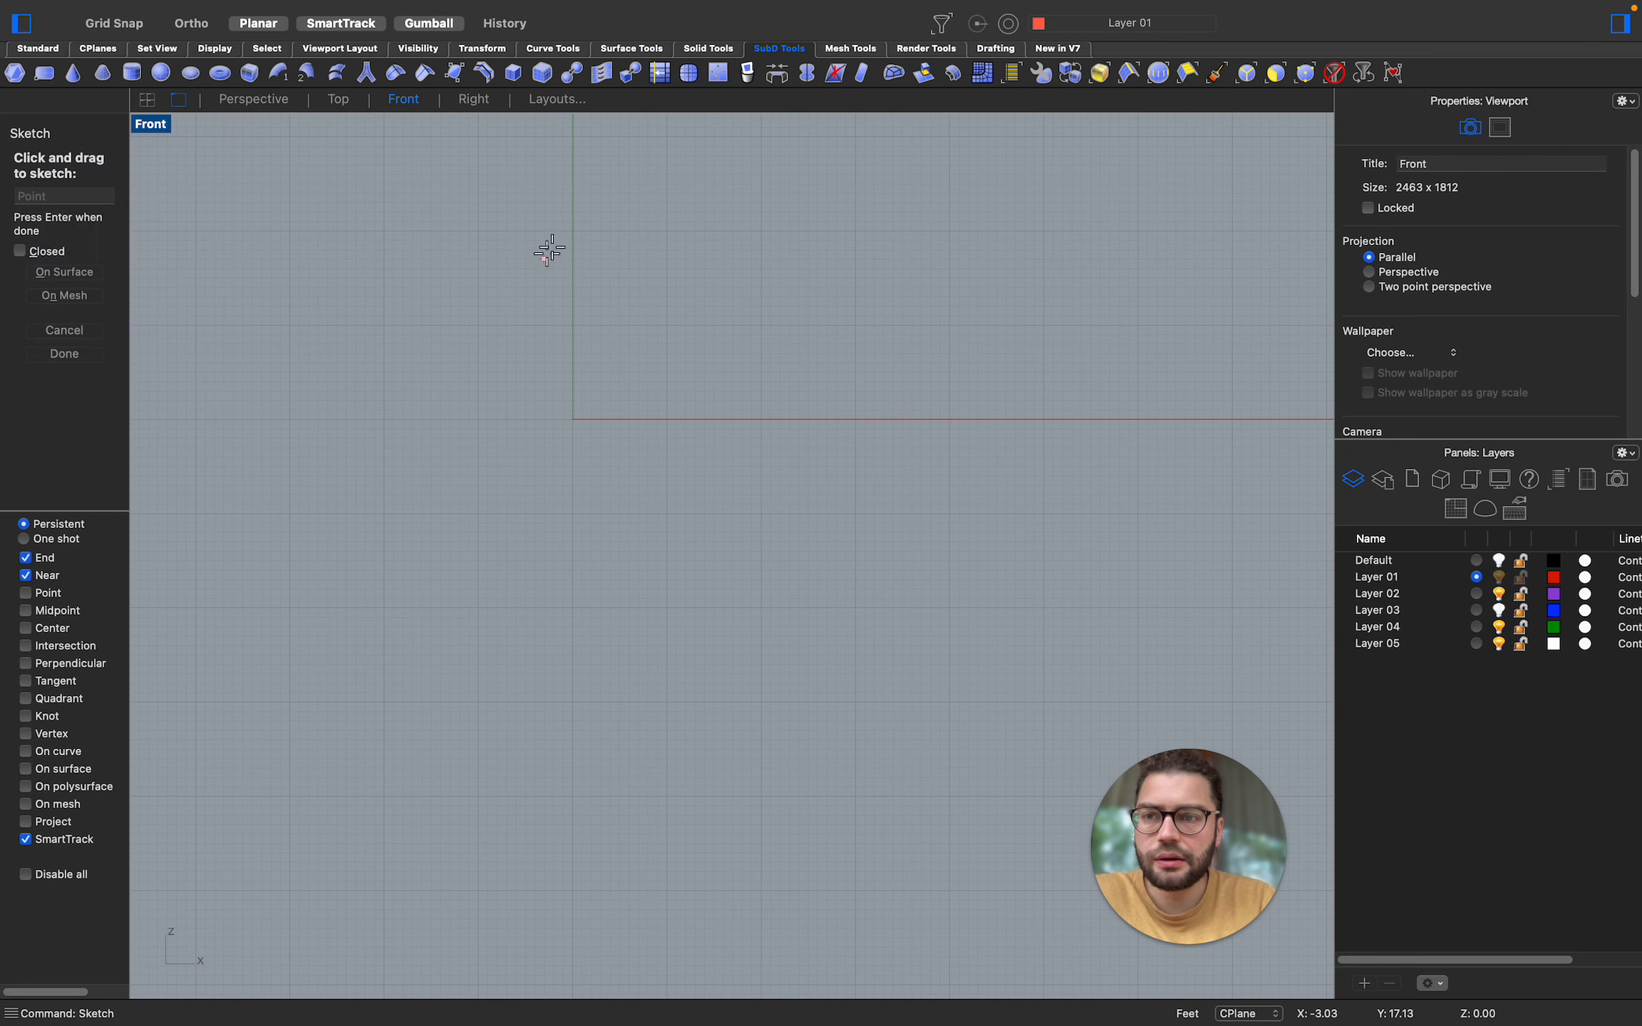
click(26, 875)
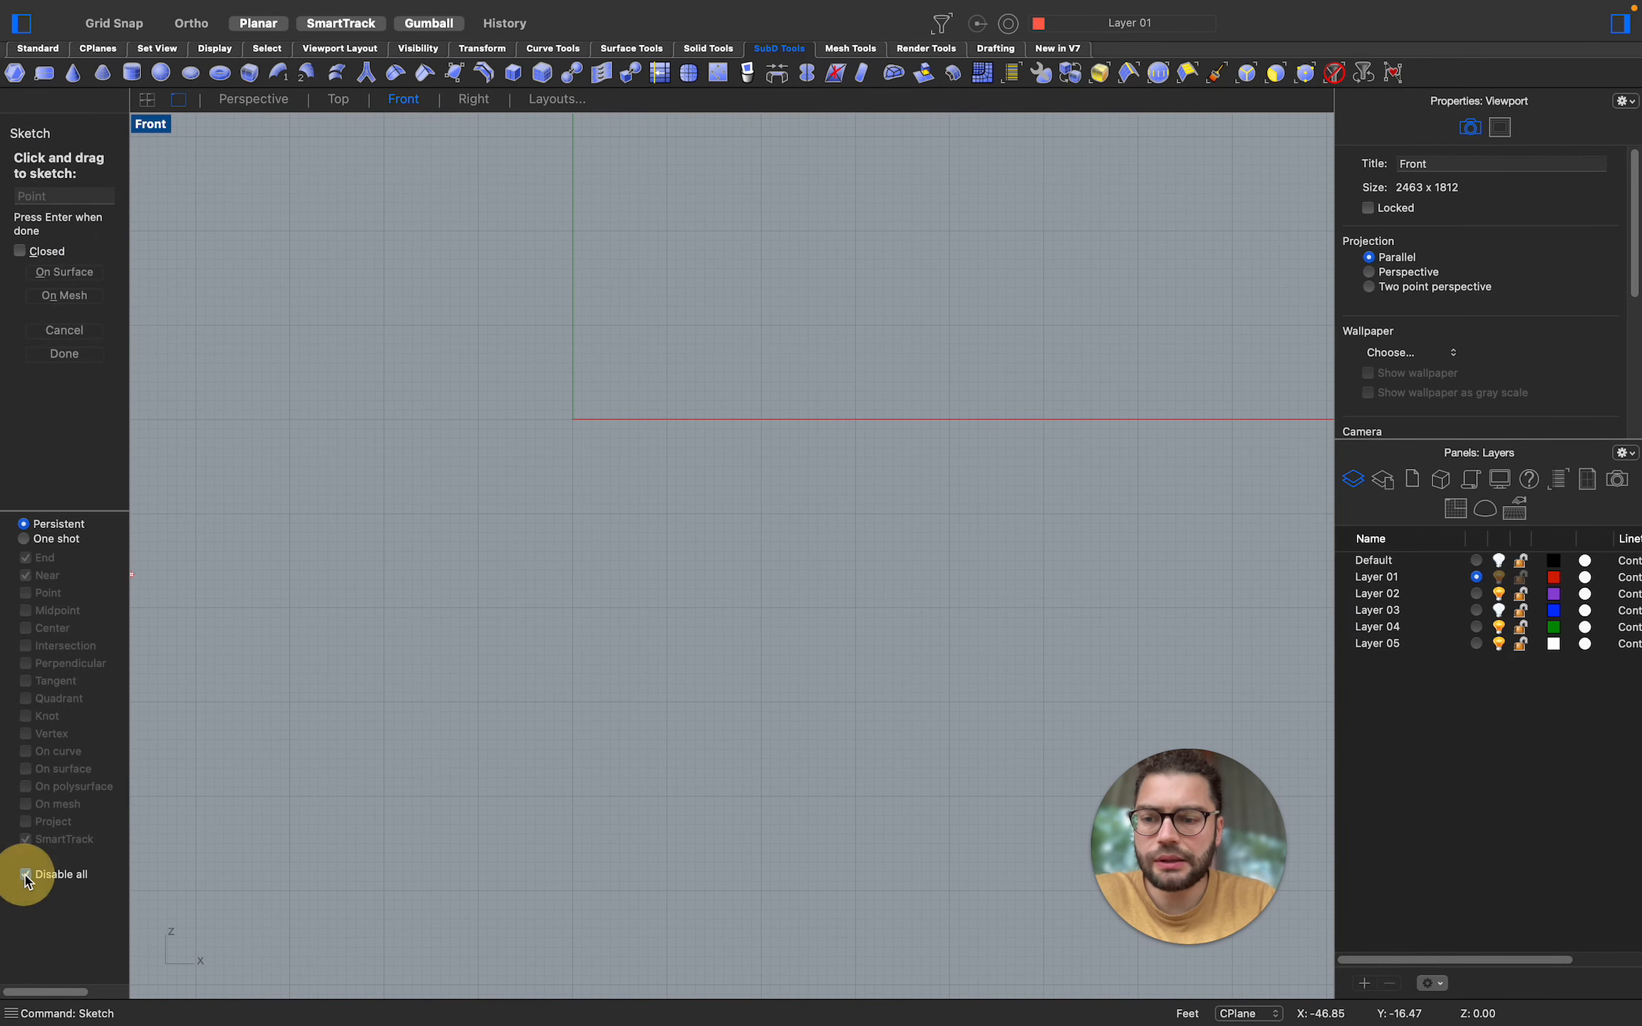
click(515, 178)
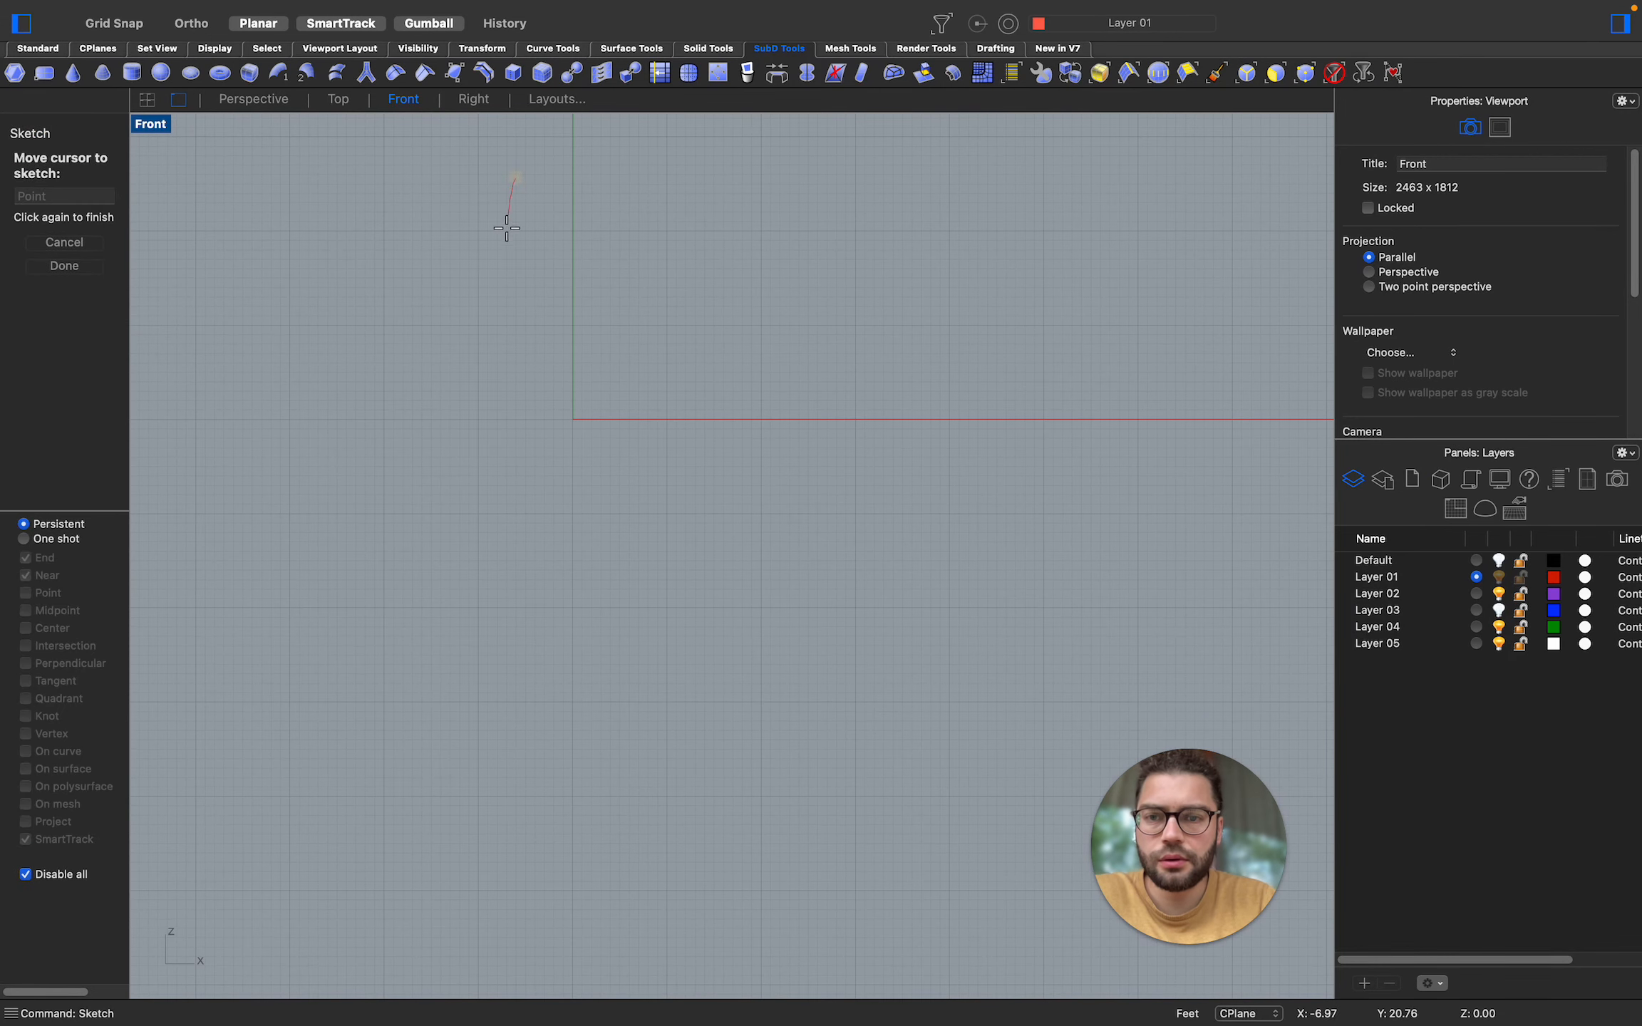
click(547, 442)
click(739, 171)
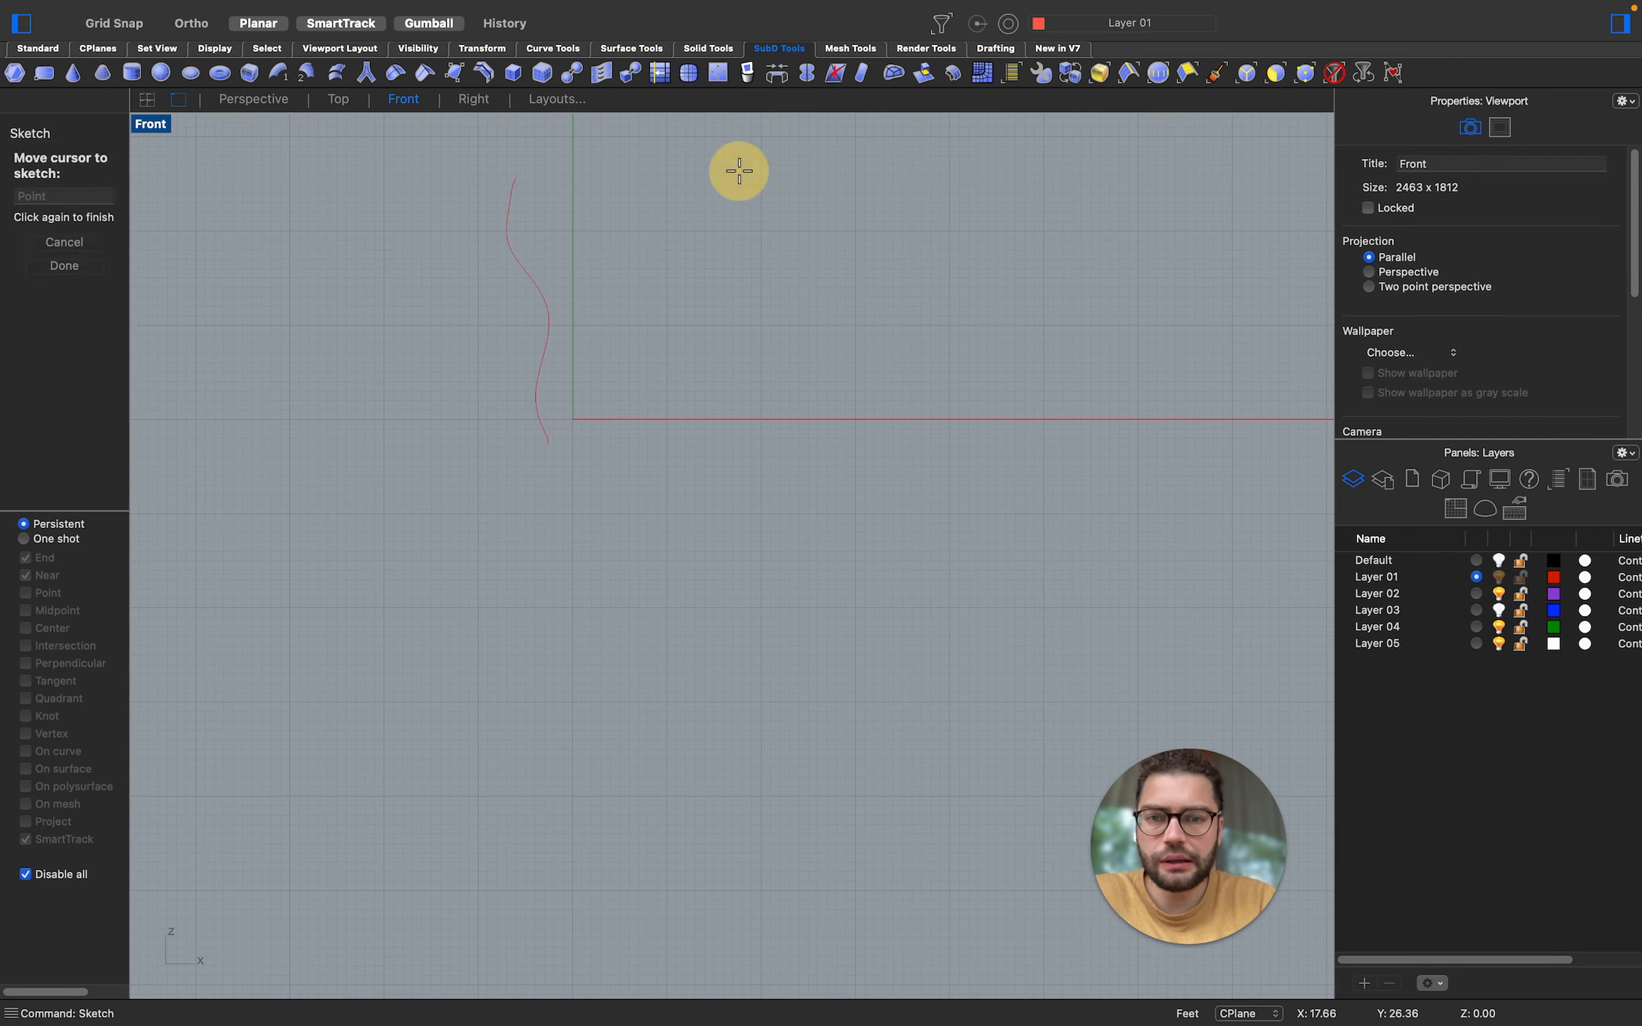
click(687, 449)
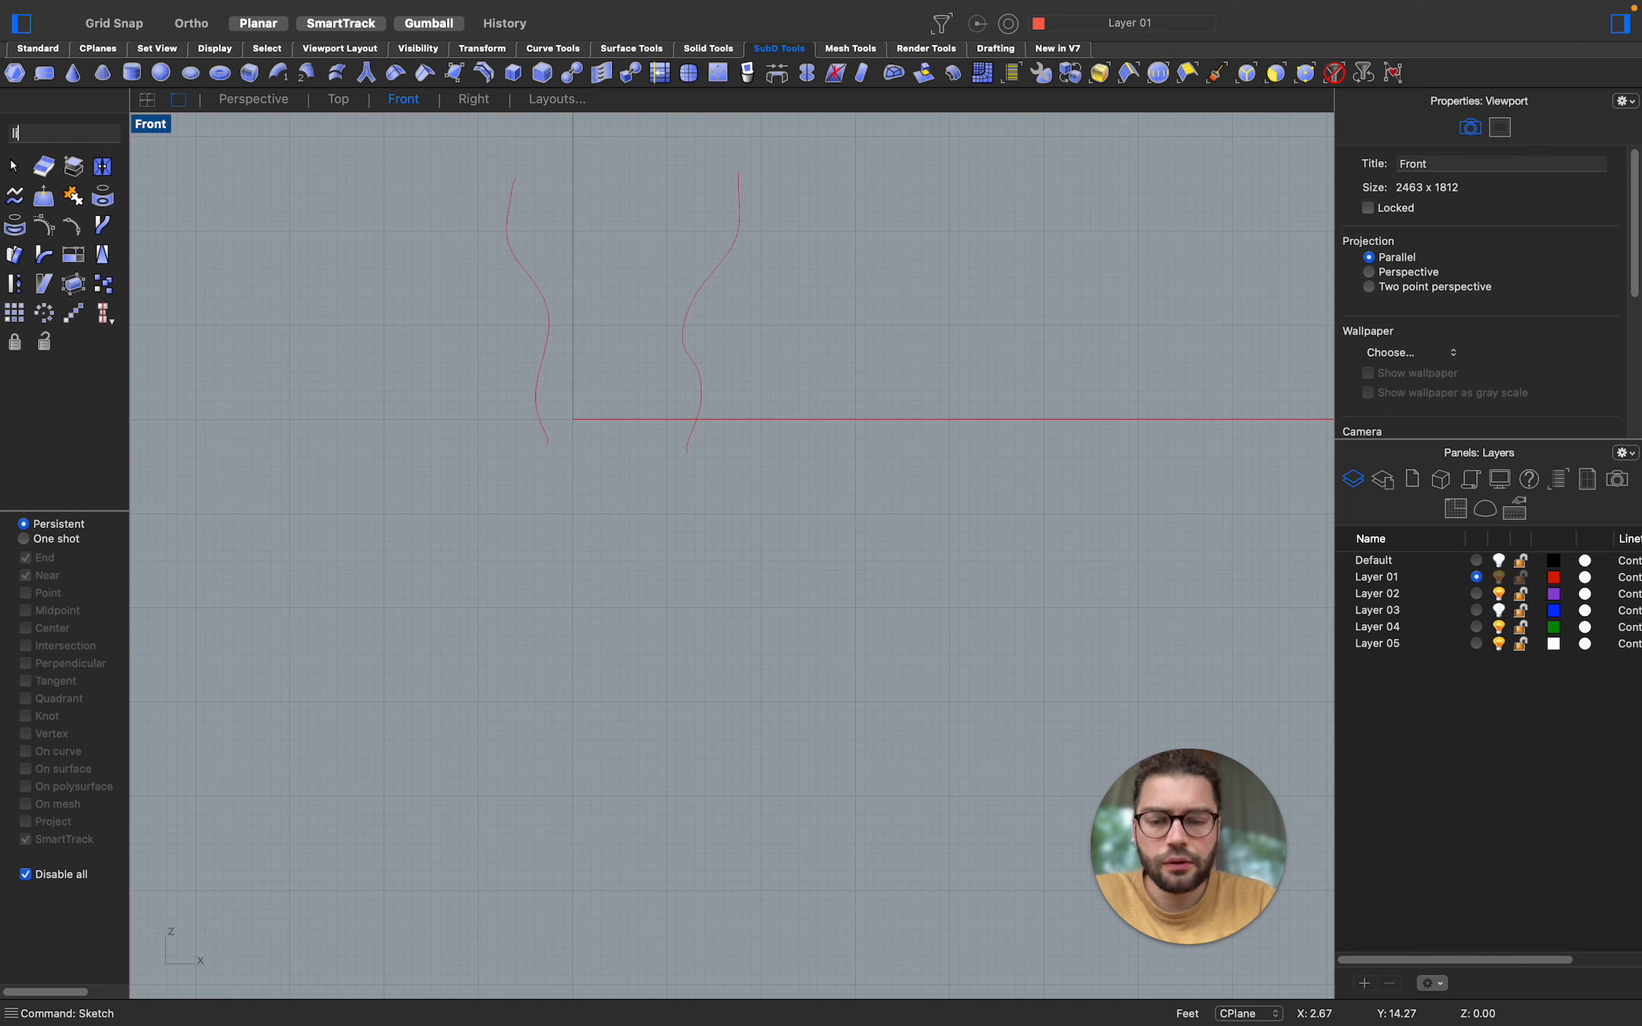
Draw two long horizontal lines, one crossing the upper ends of the wavy curves and one crossing near their lower ends
key(Return)
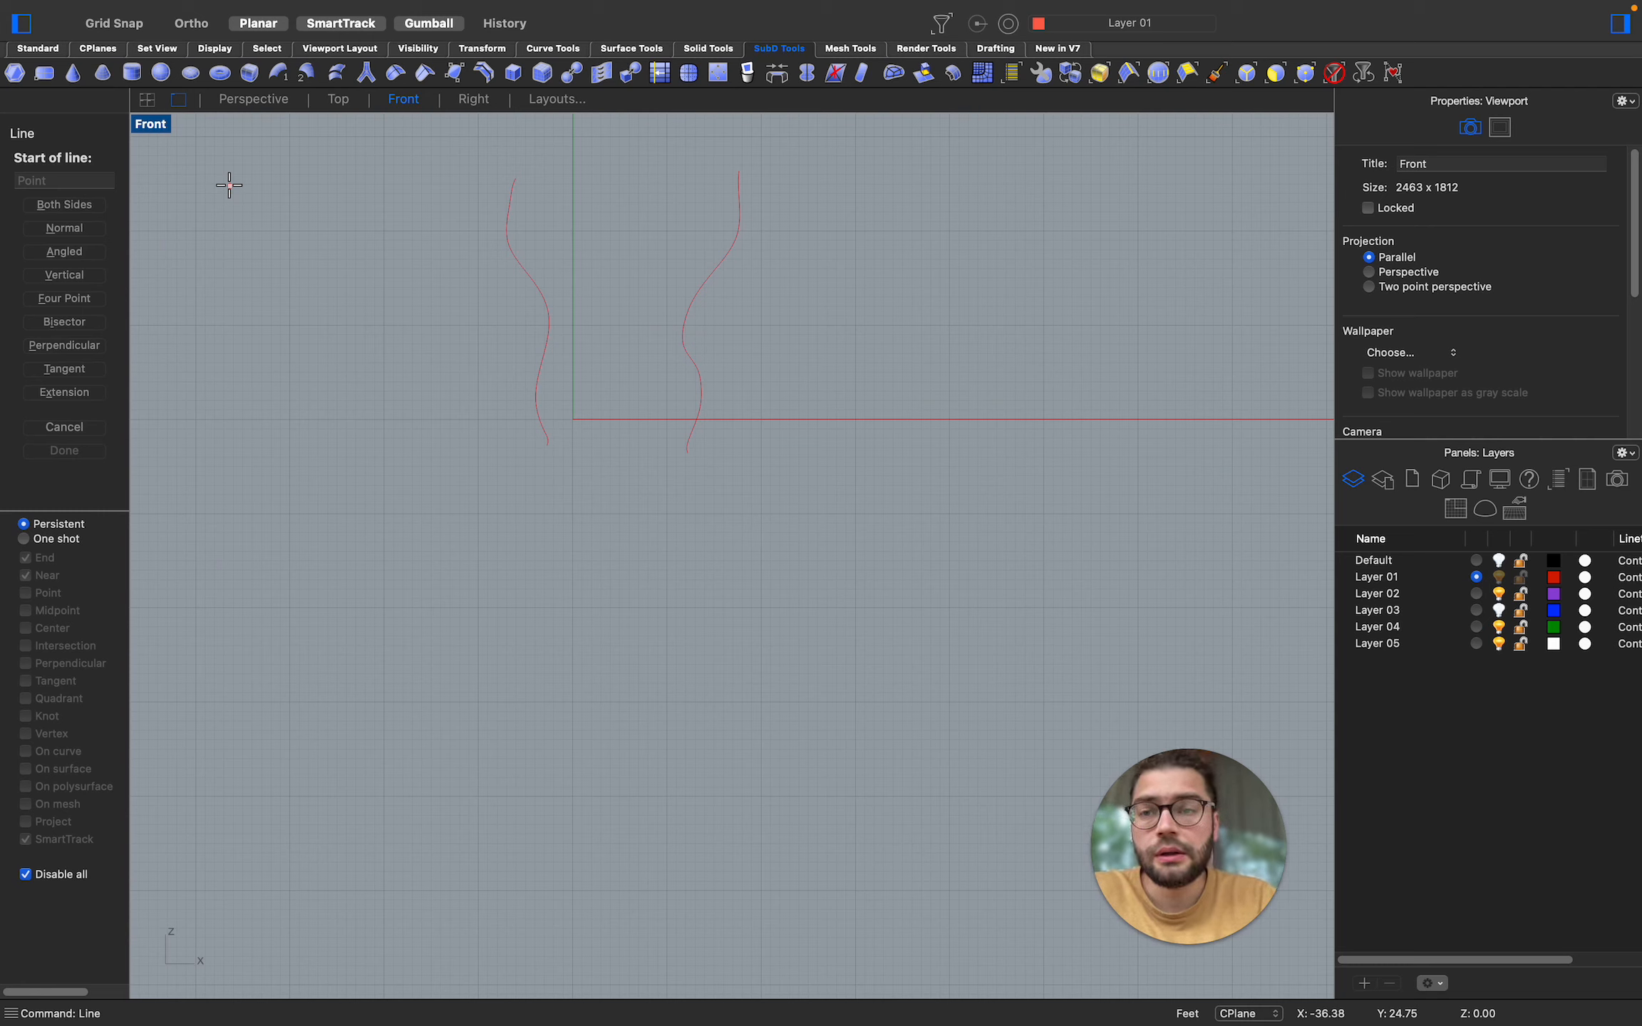
click(441, 183)
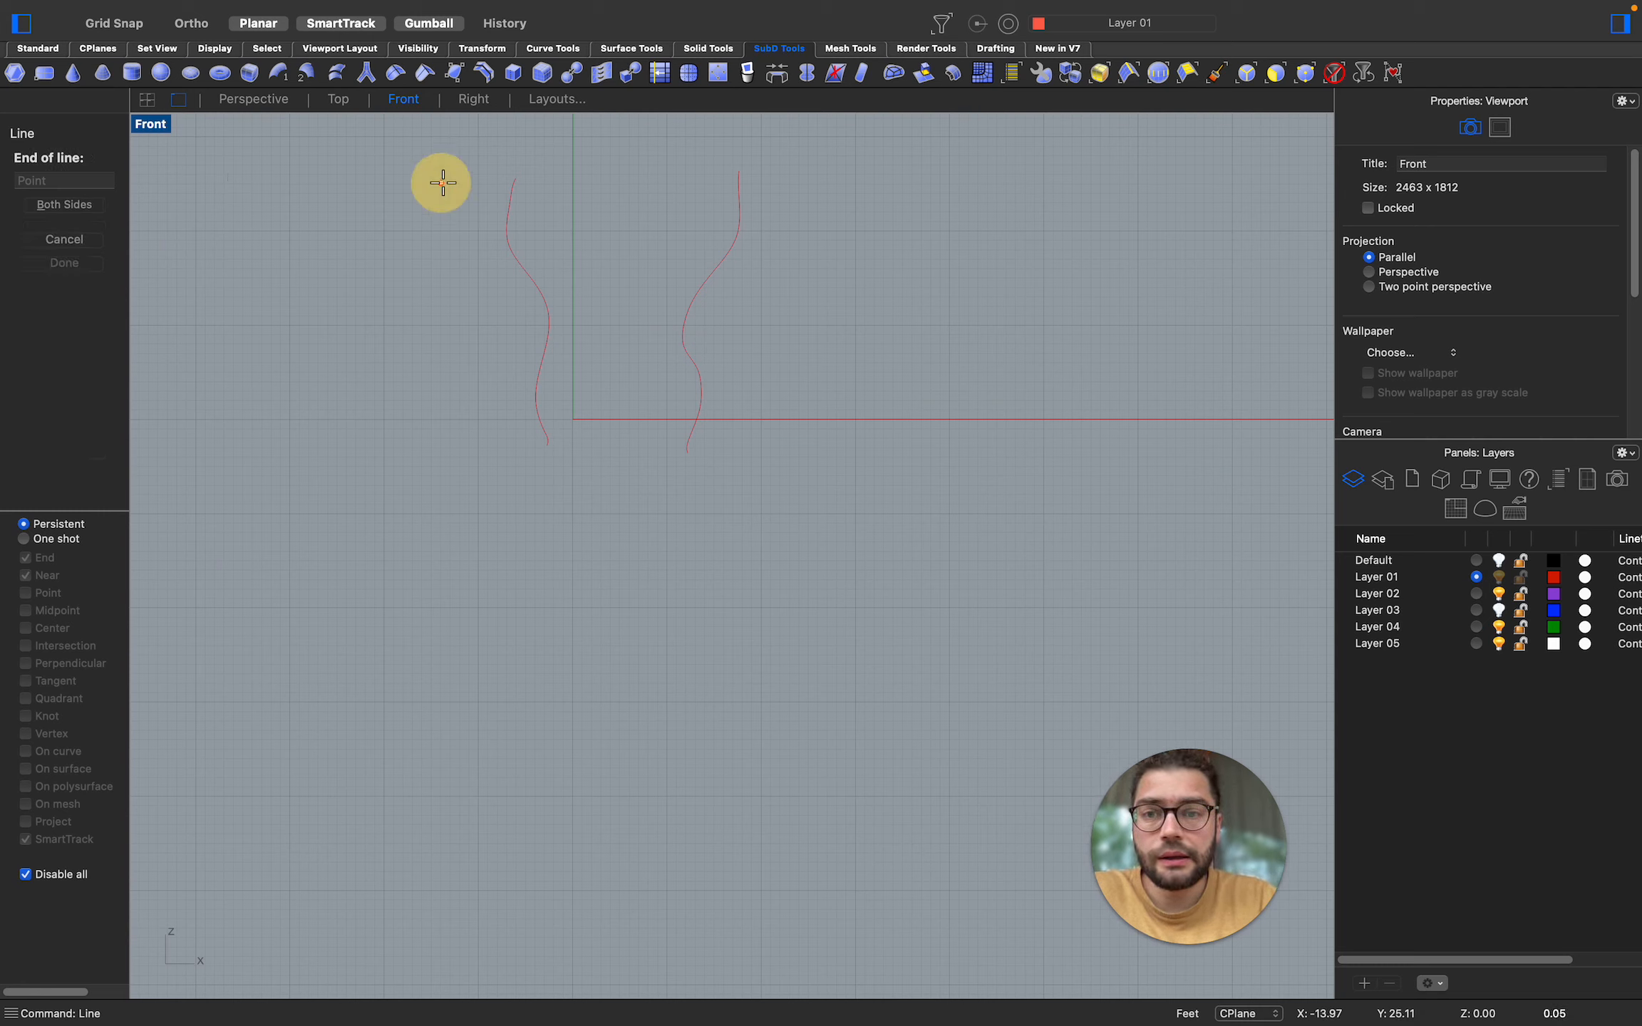
click(917, 183)
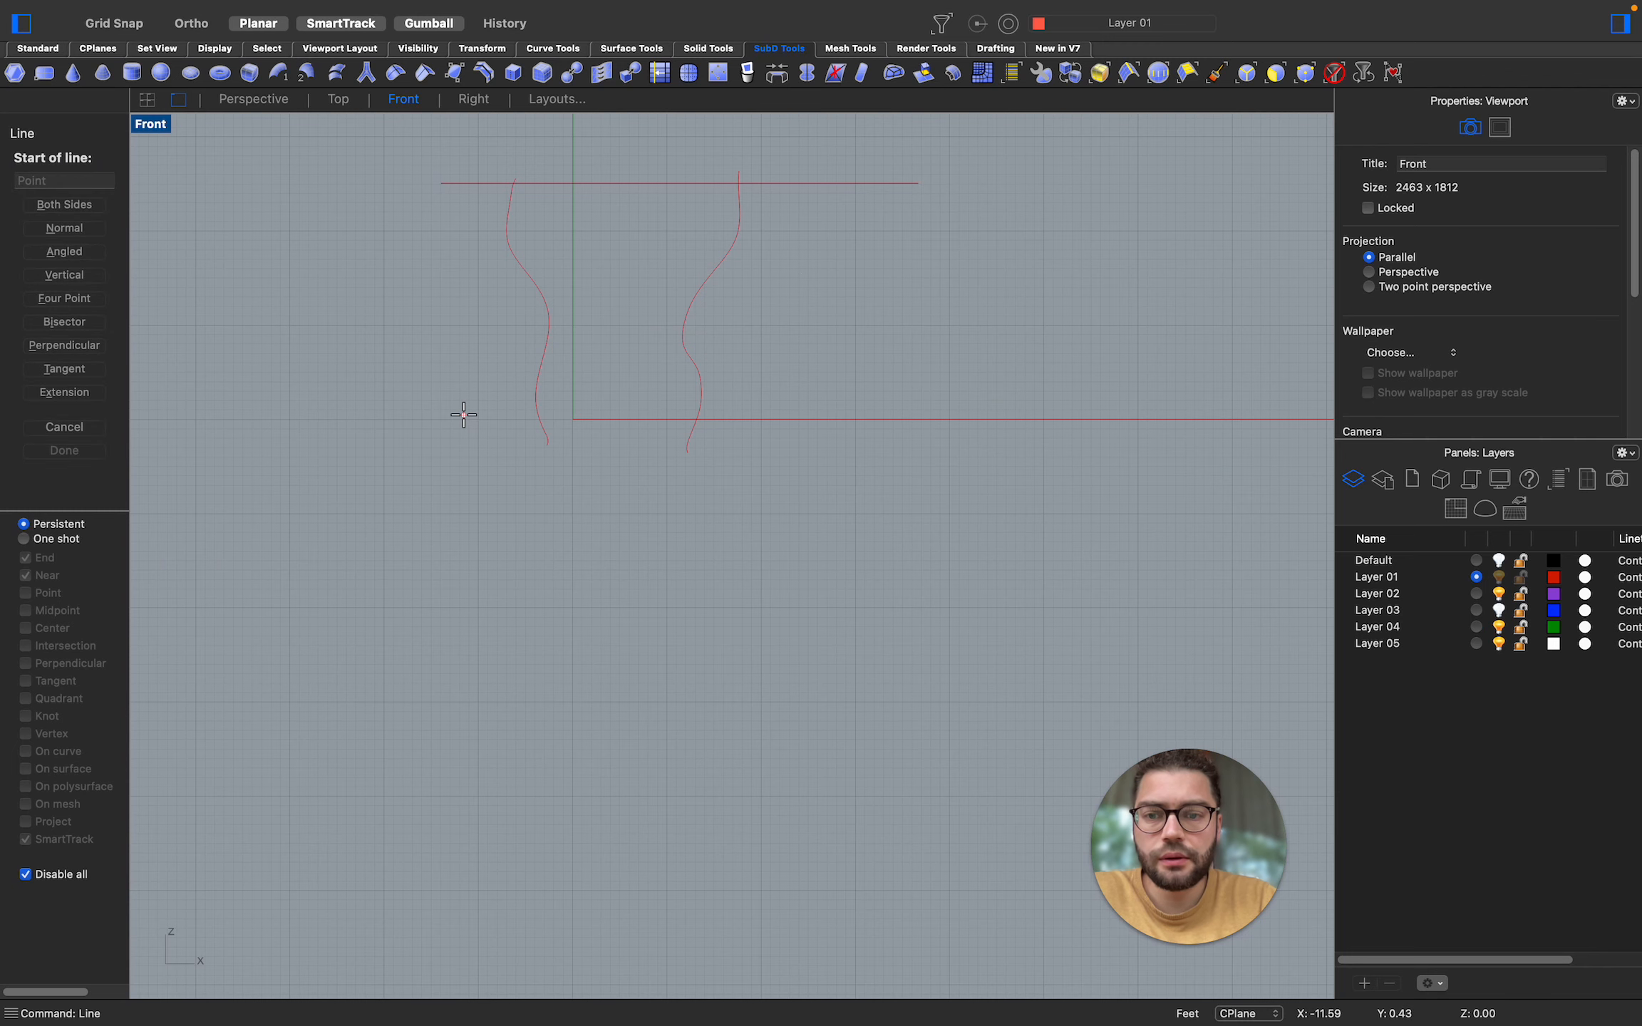
scroll(464, 414, up, 1)
click(404, 410)
click(930, 412)
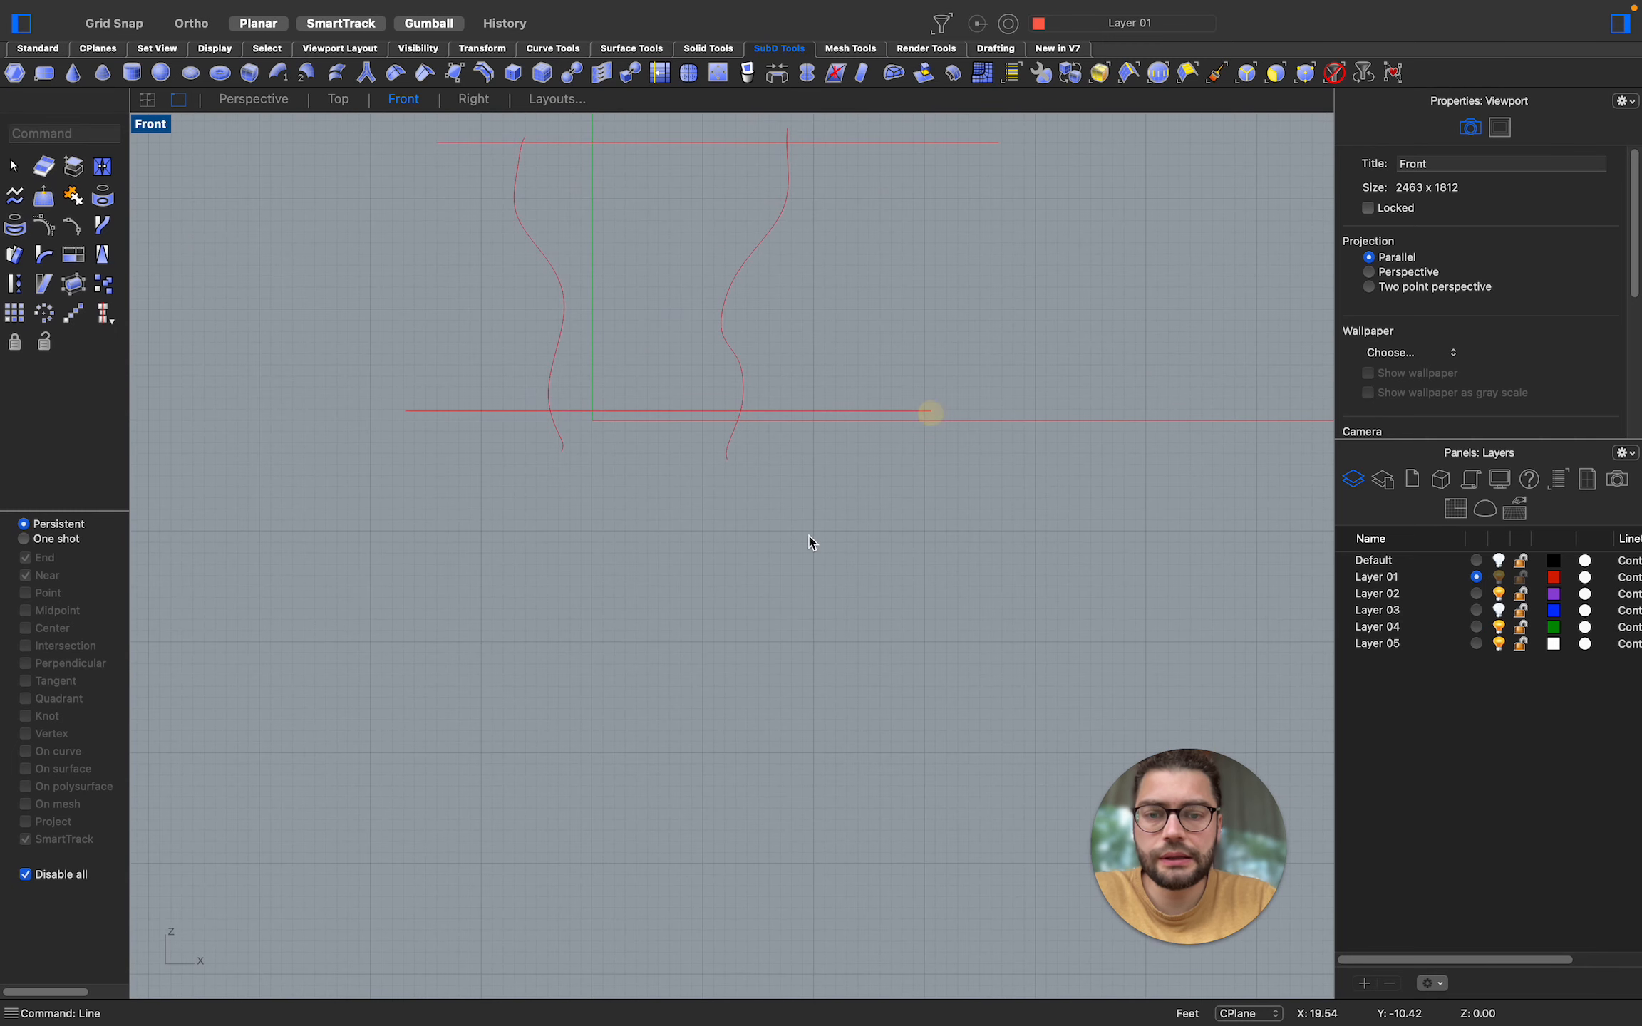
Start a Rebuild of both wavy curves with a point count of 7 and degree 6
scroll(810, 536, down, 3)
scroll(811, 276, up, 3)
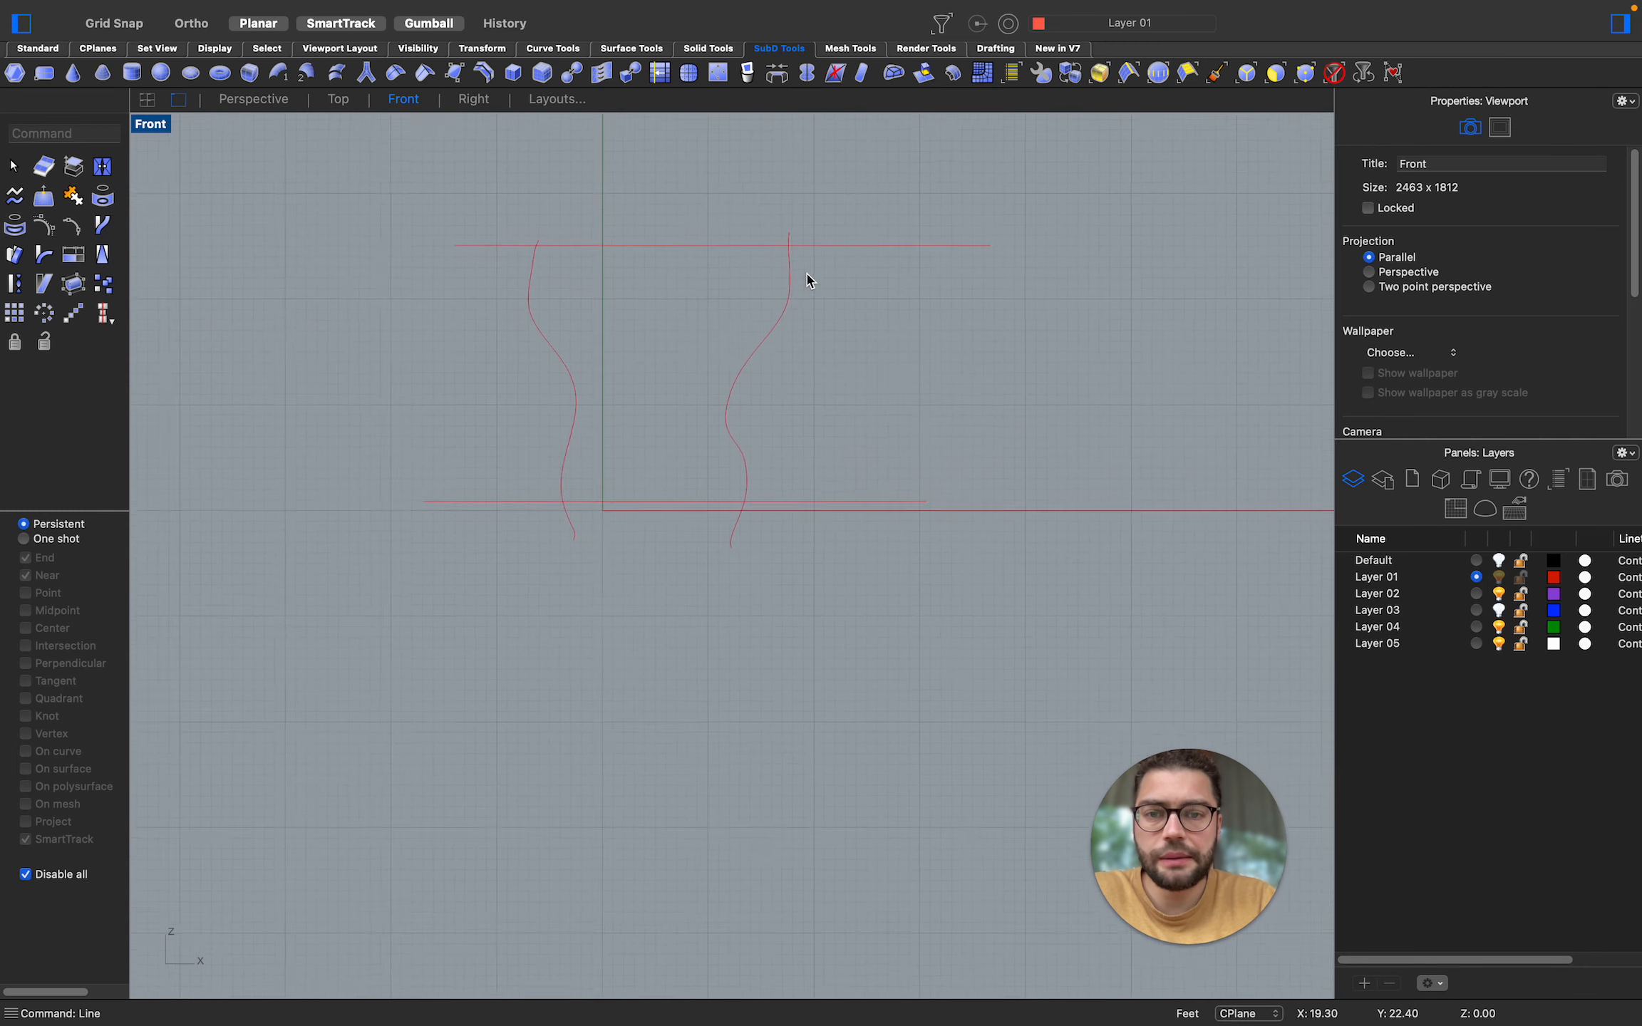
click(852, 374)
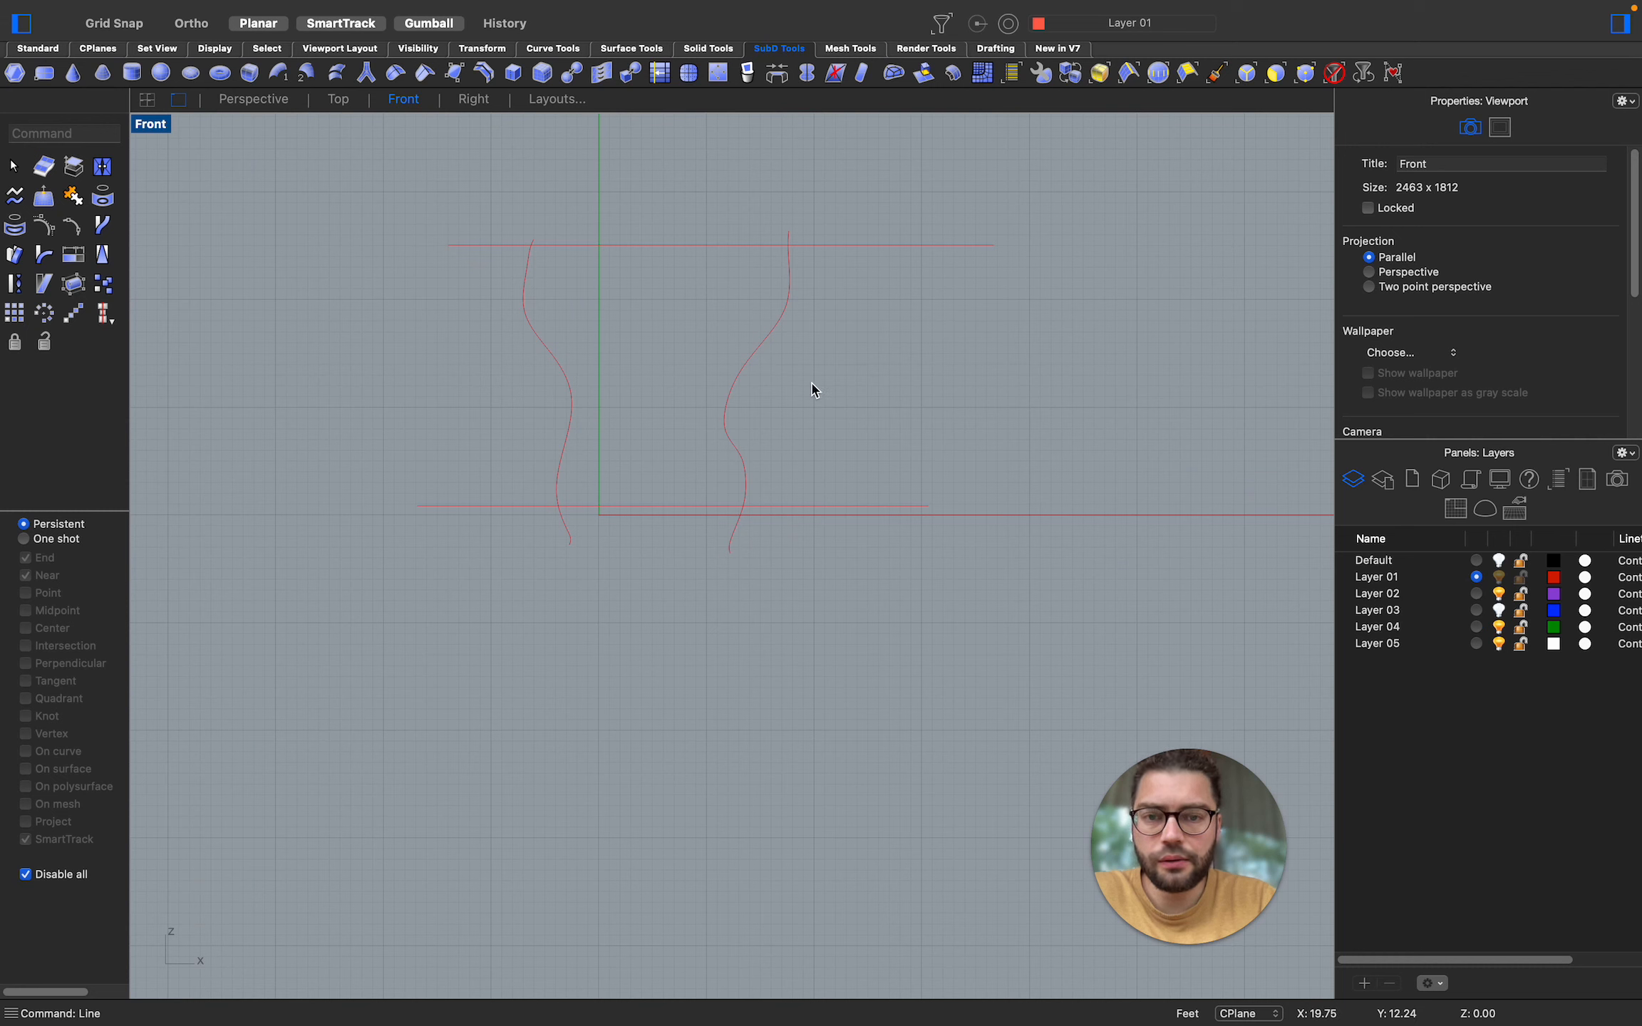
drag(812, 386, 496, 354)
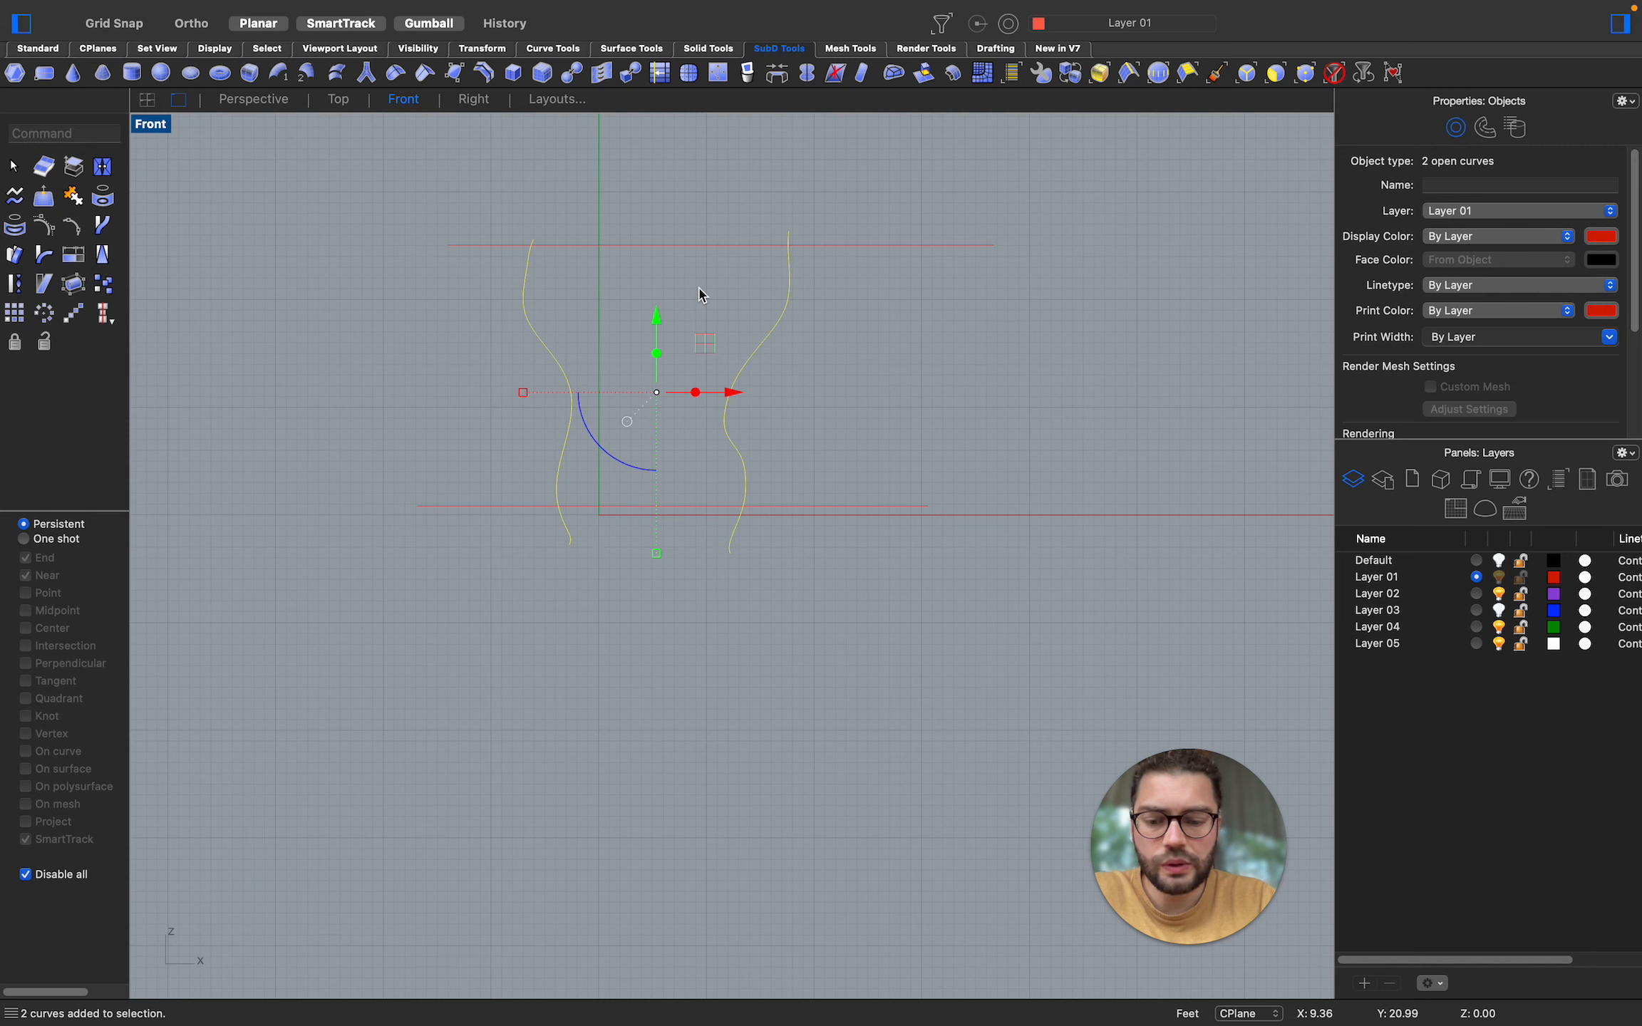
text(reb)
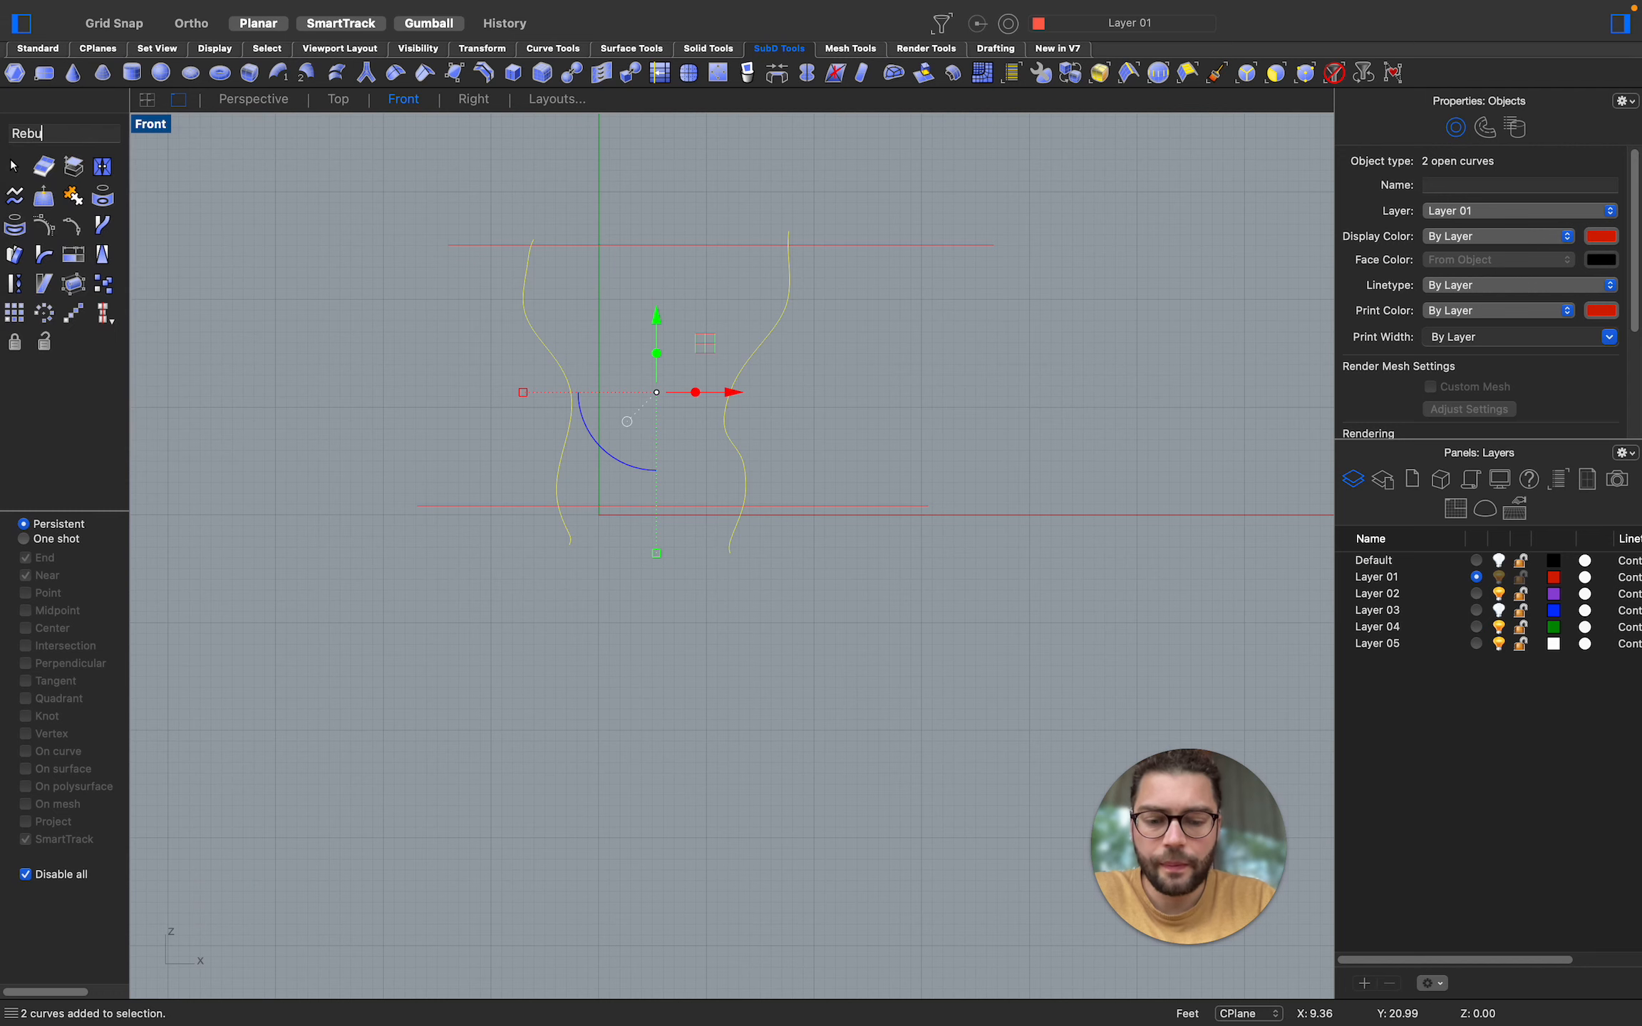
key(Return)
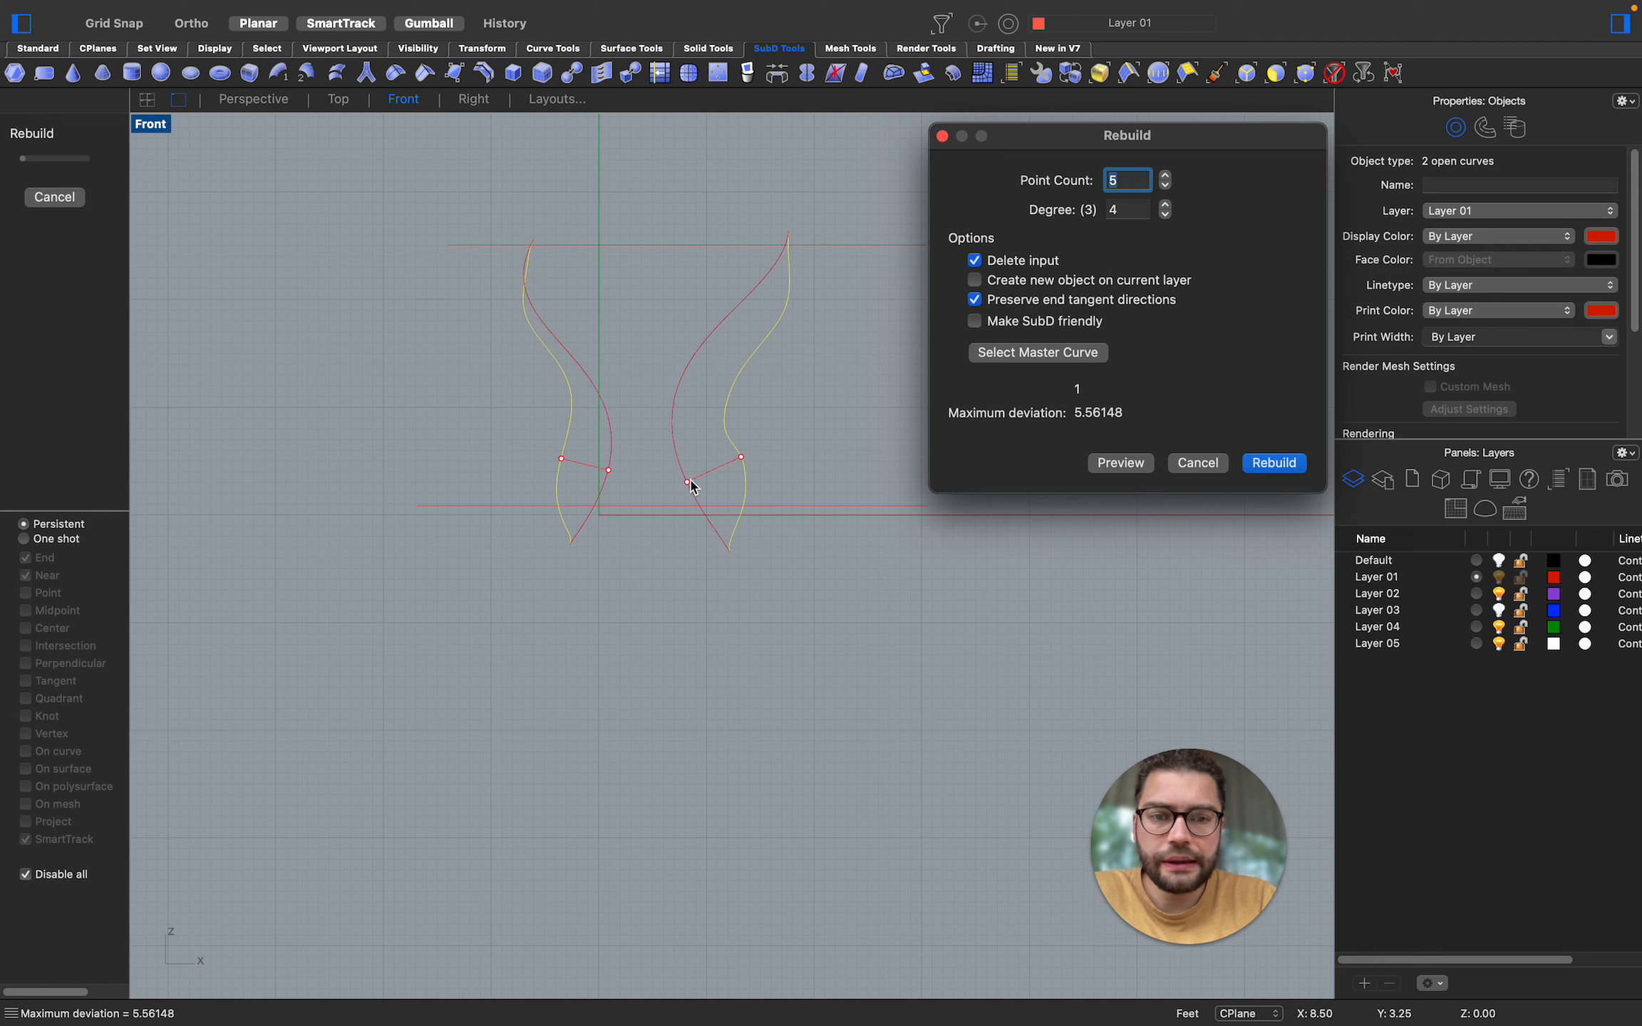
click(1165, 175)
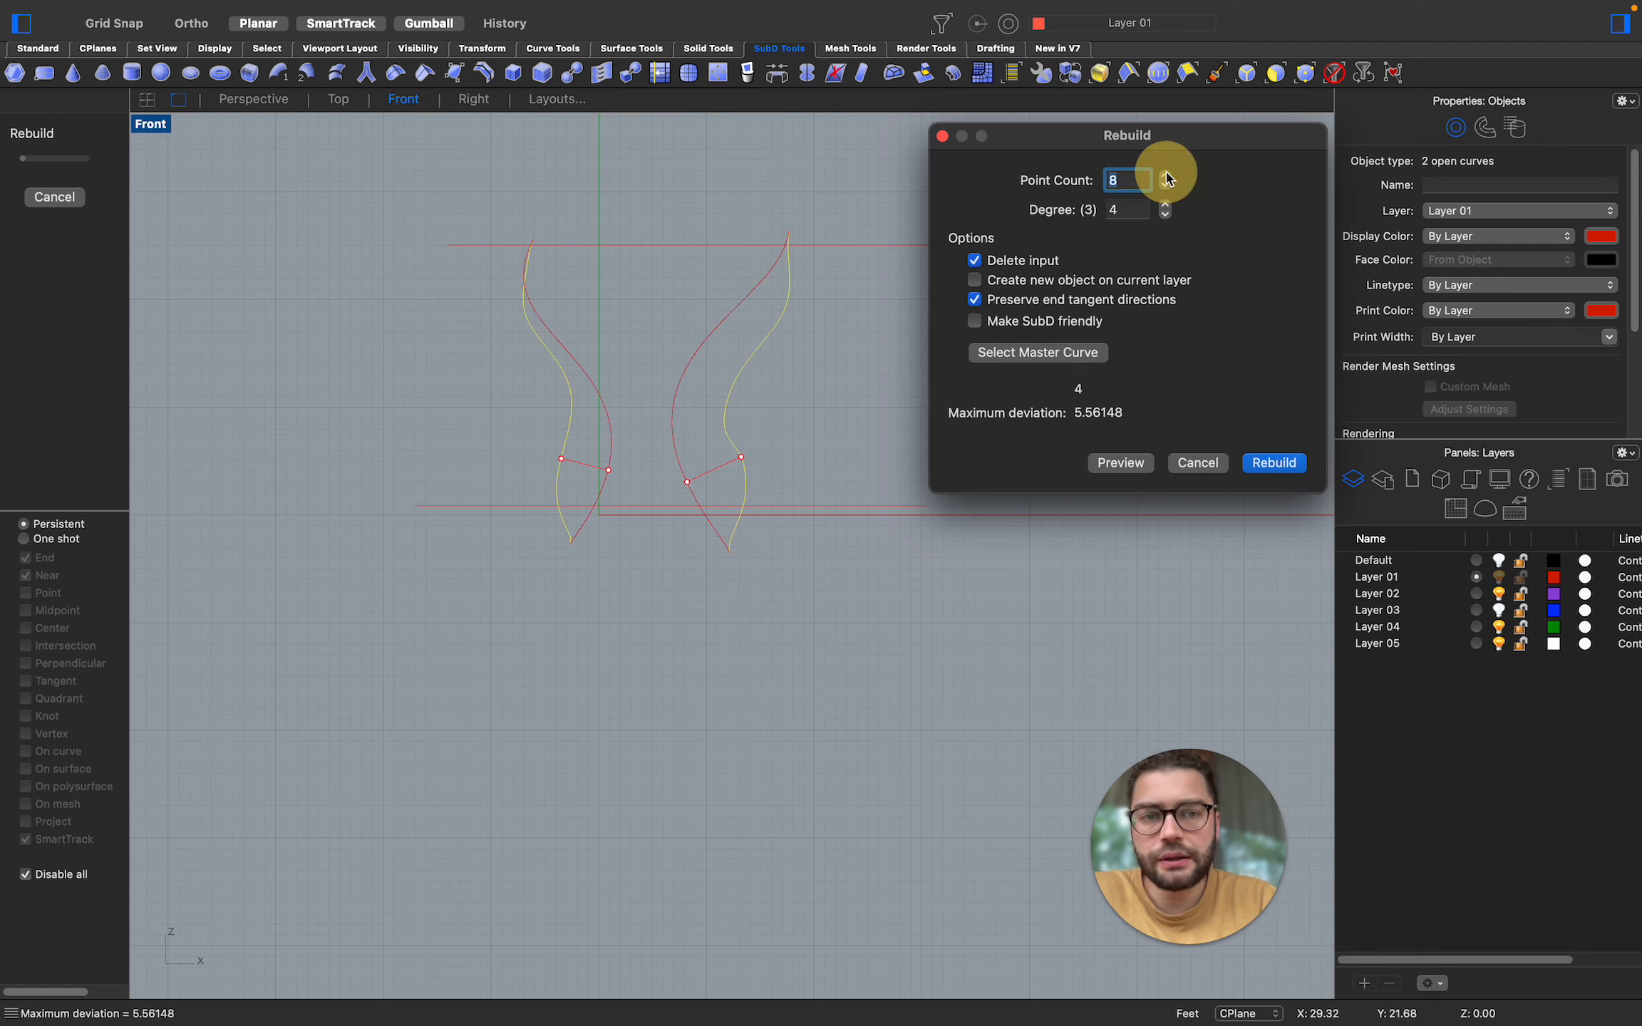
click(1165, 175)
click(1128, 214)
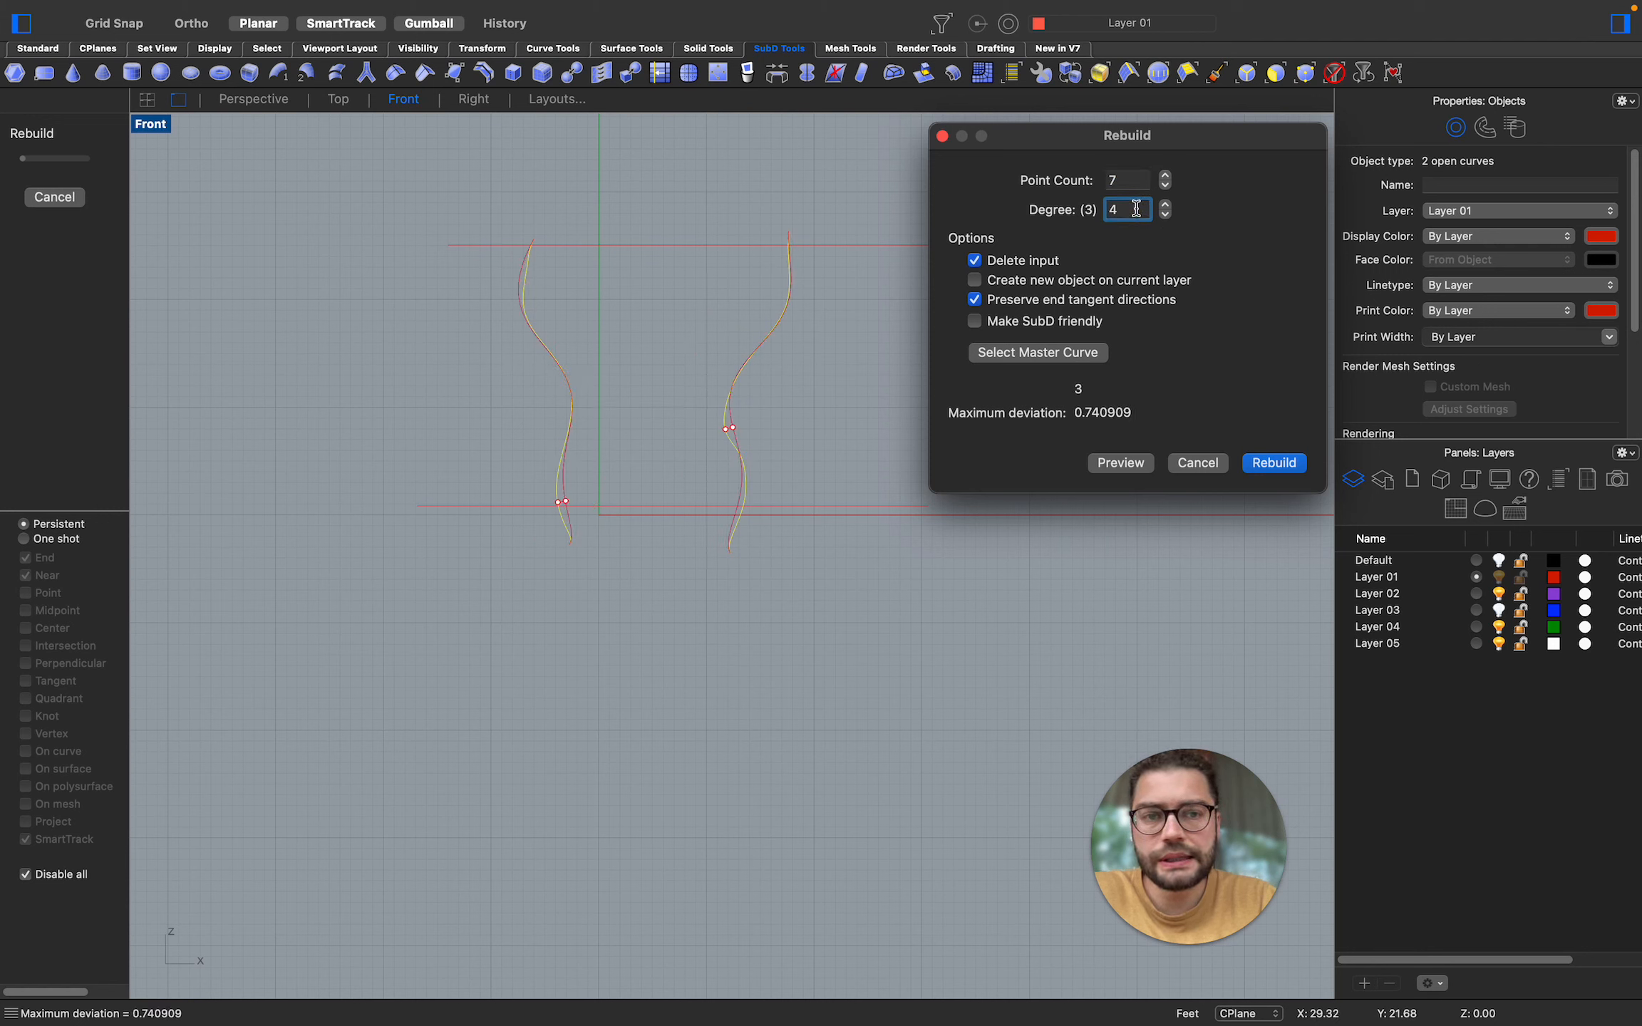
drag(1135, 209, 1068, 207)
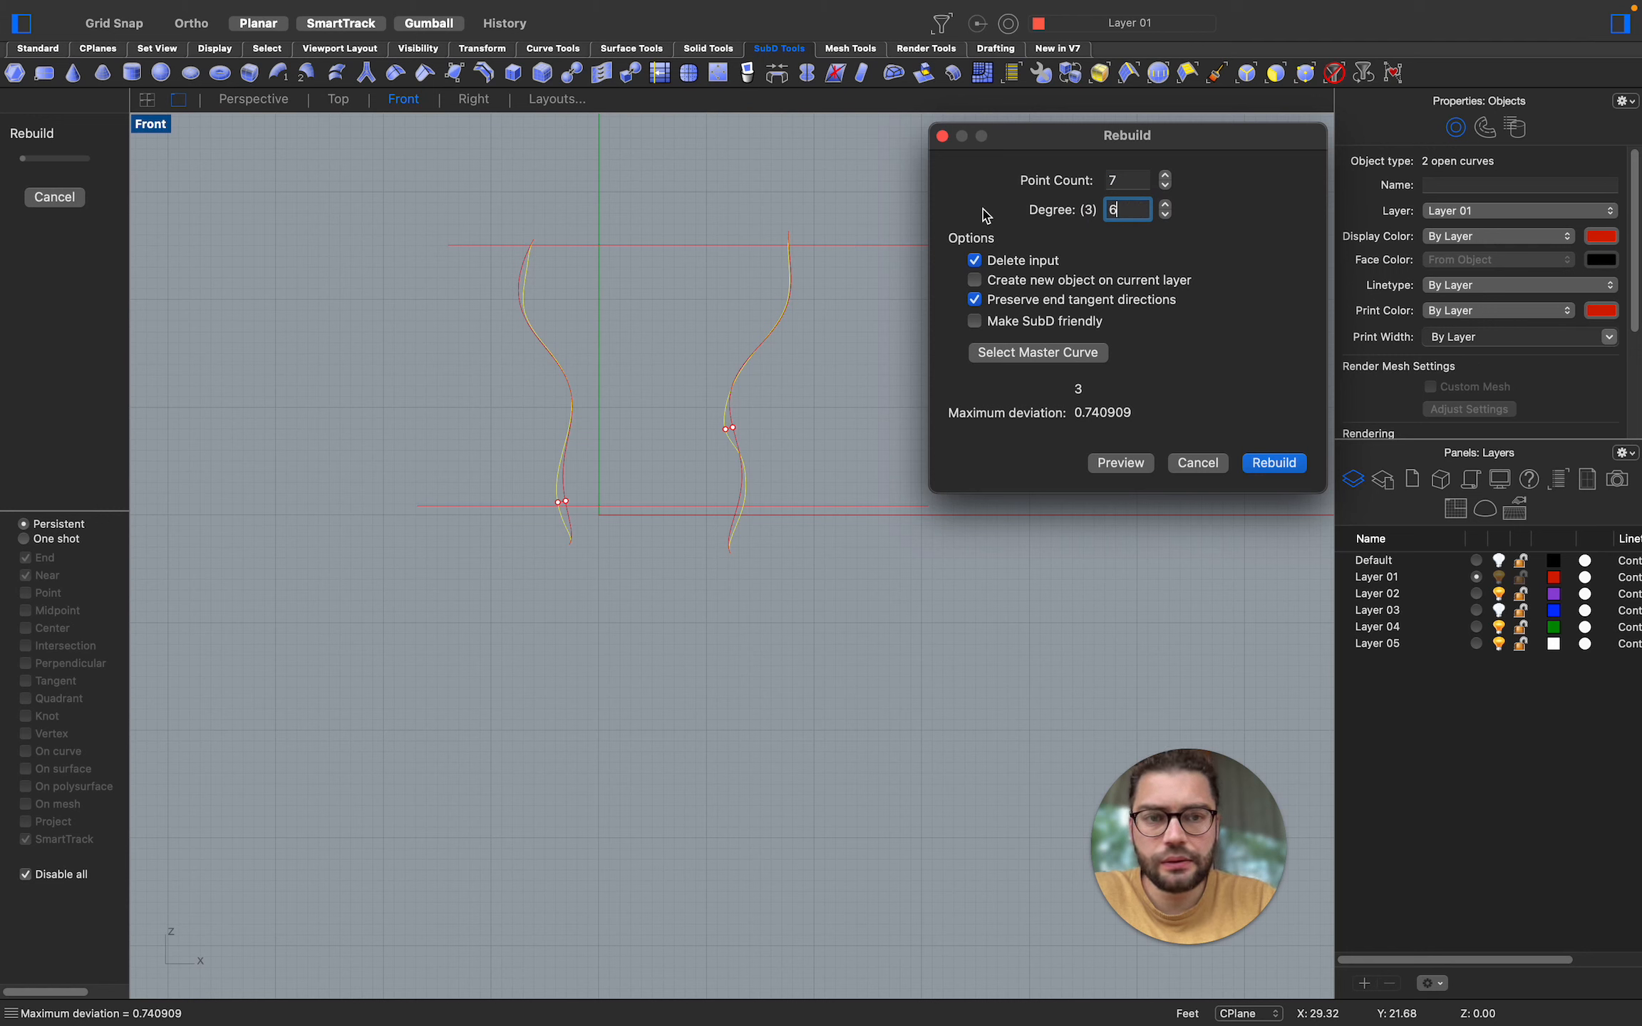
Raise the rebuild point count to 10 and the degree to 9, and rebuild the two wavy curves
click(1132, 182)
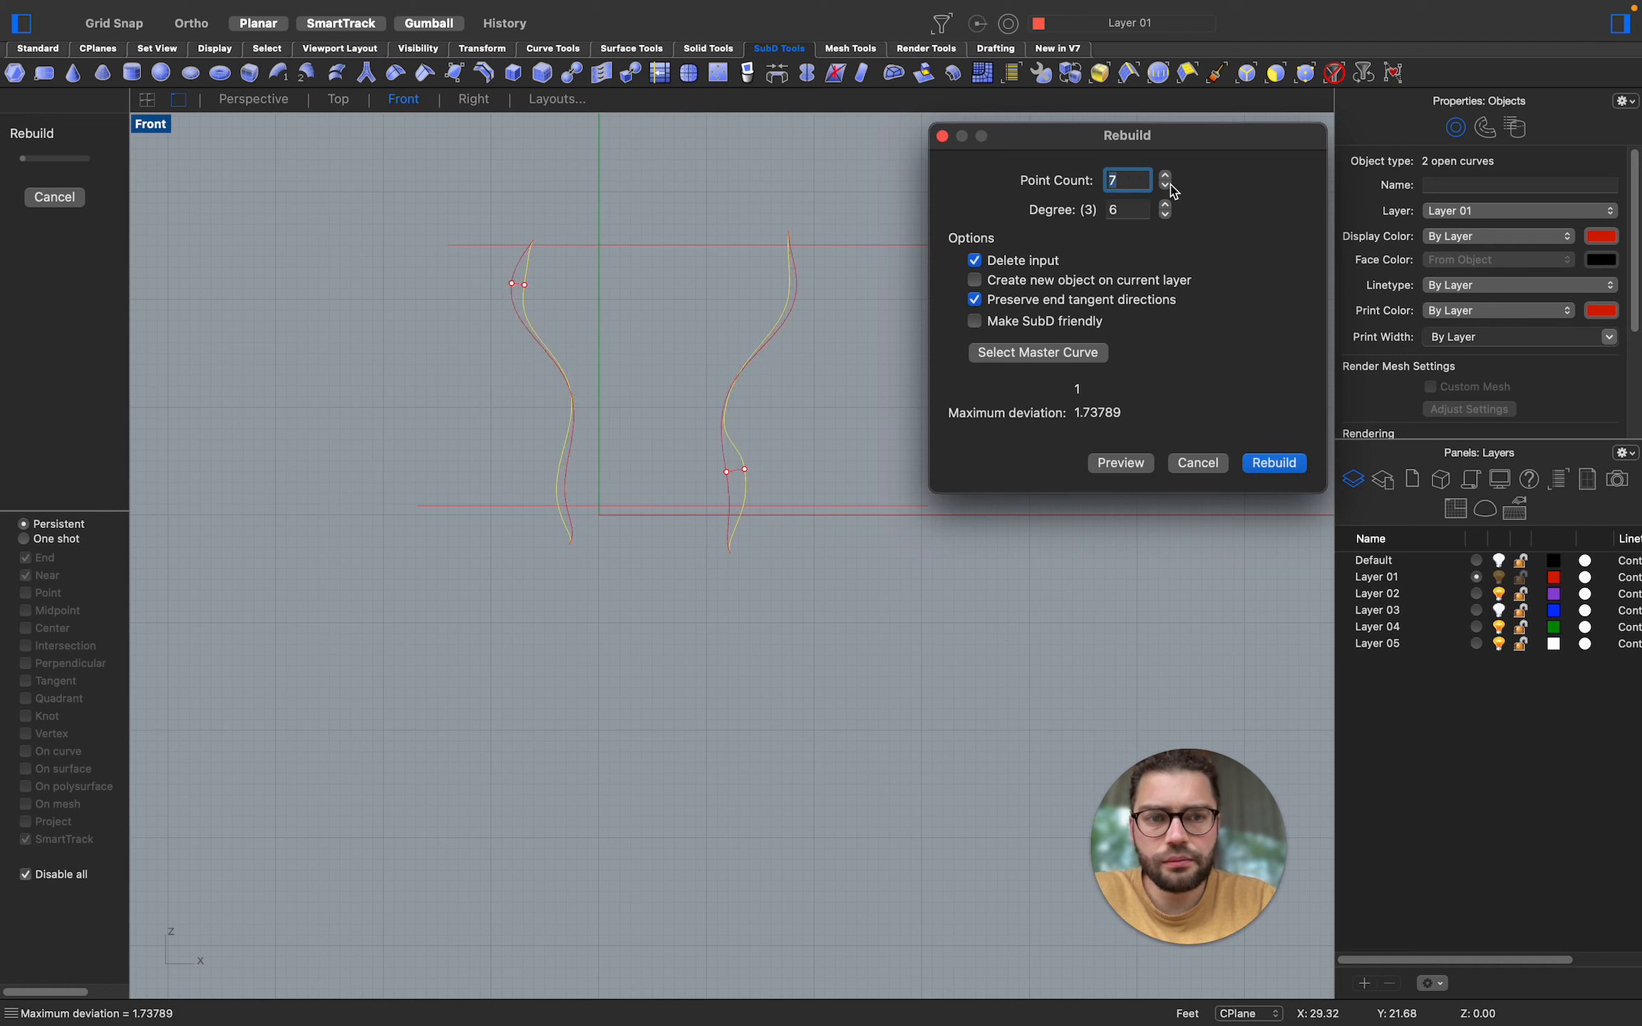
click(1165, 175)
click(1165, 204)
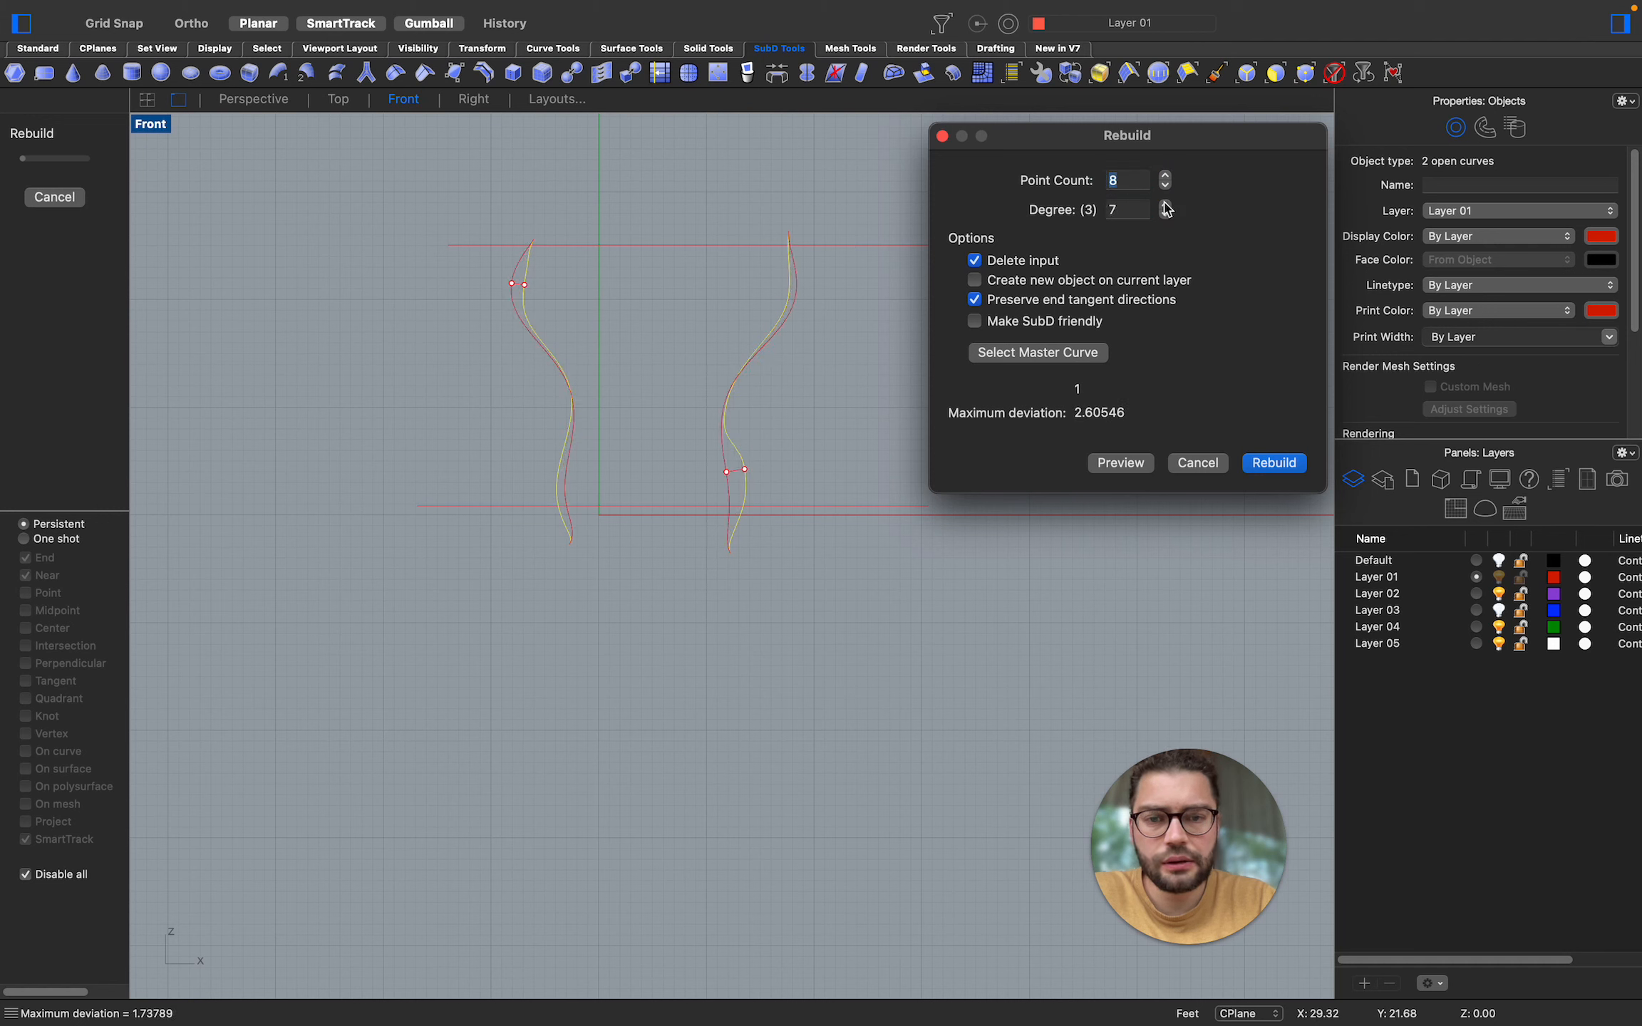
click(1165, 176)
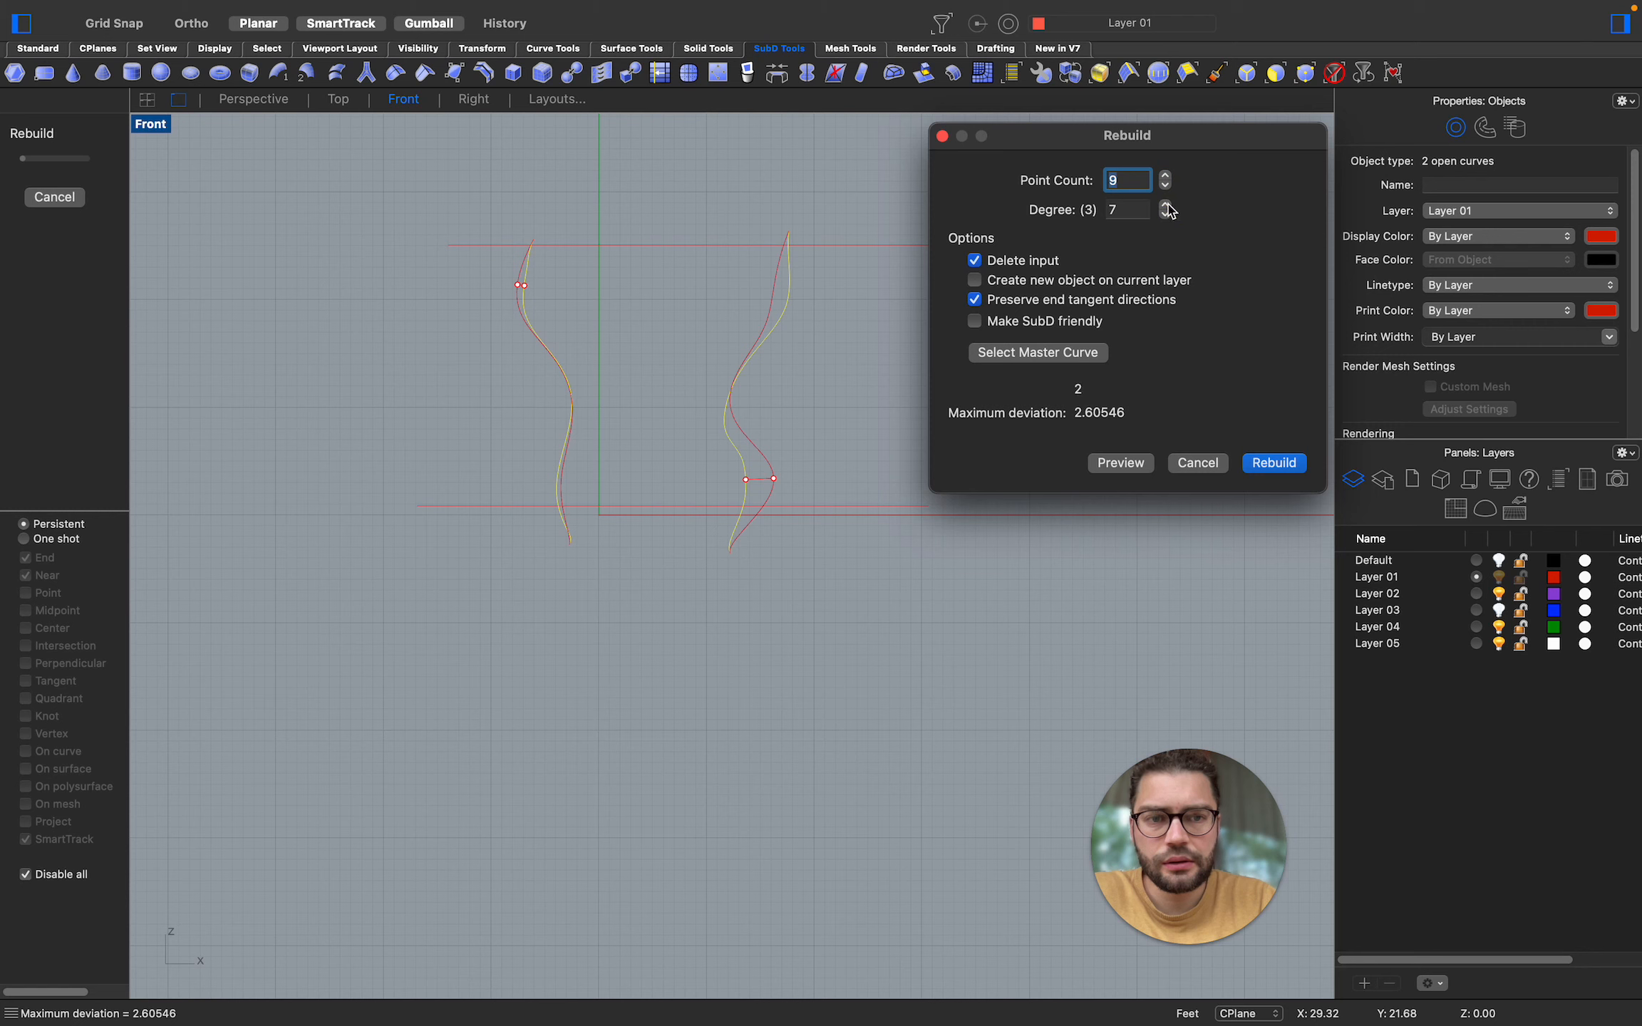
click(1165, 205)
click(1165, 175)
click(1165, 205)
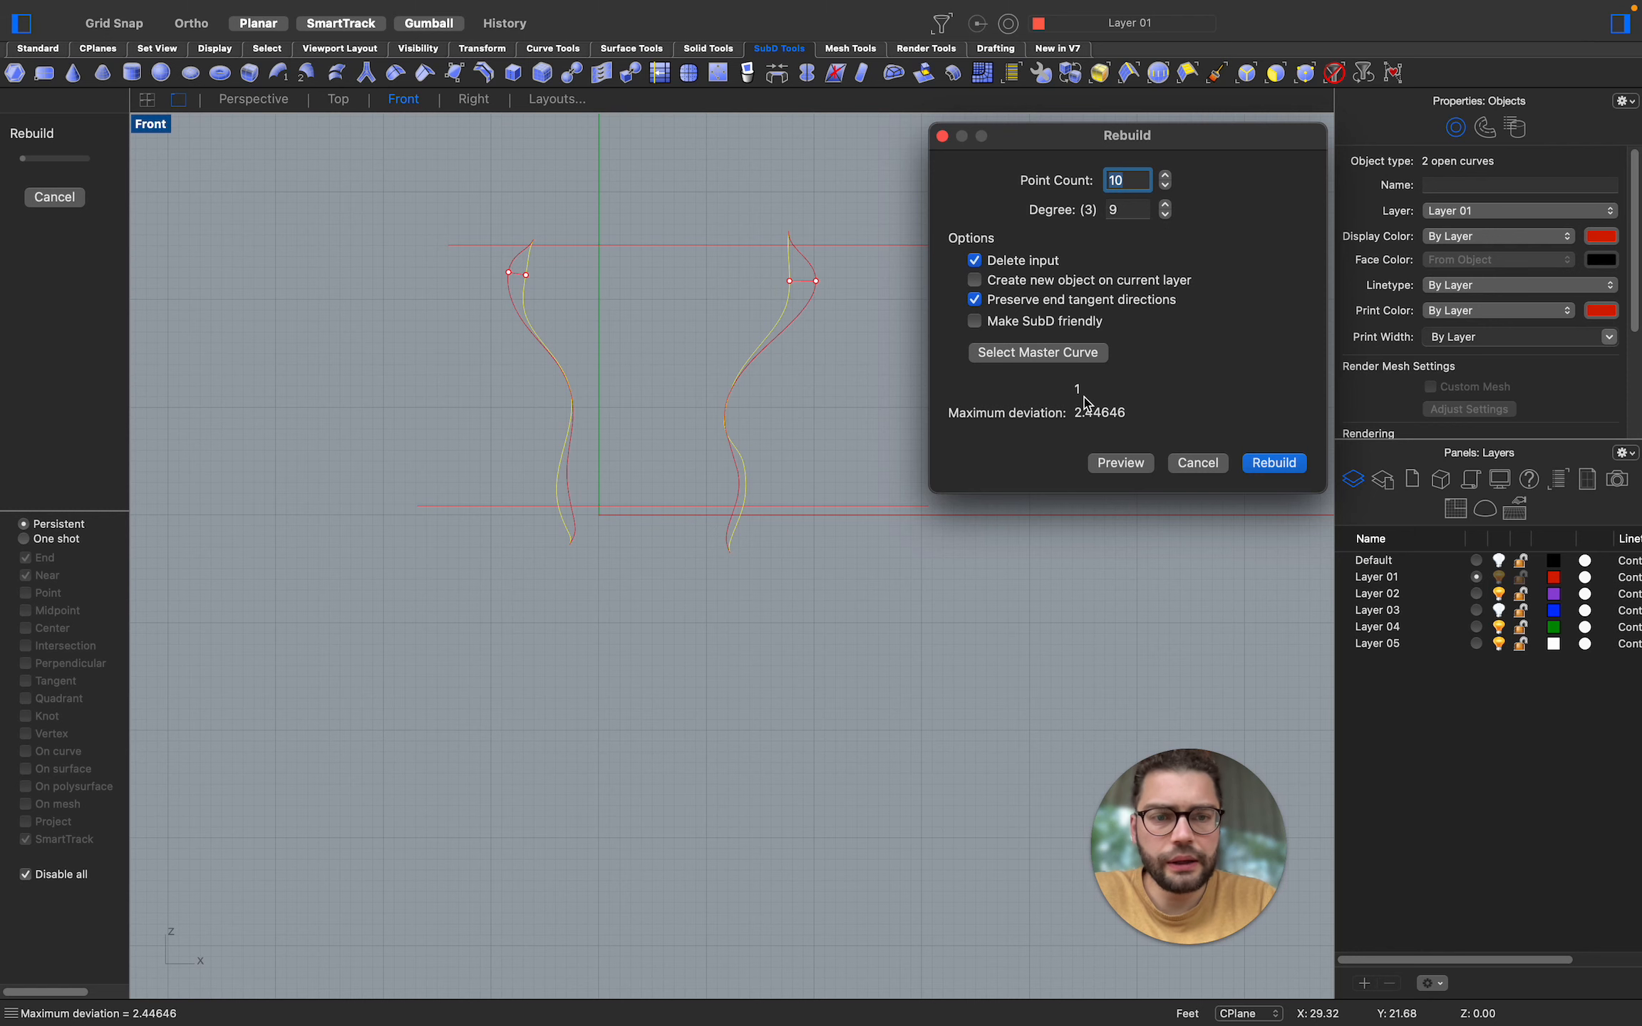
click(1273, 465)
click(667, 337)
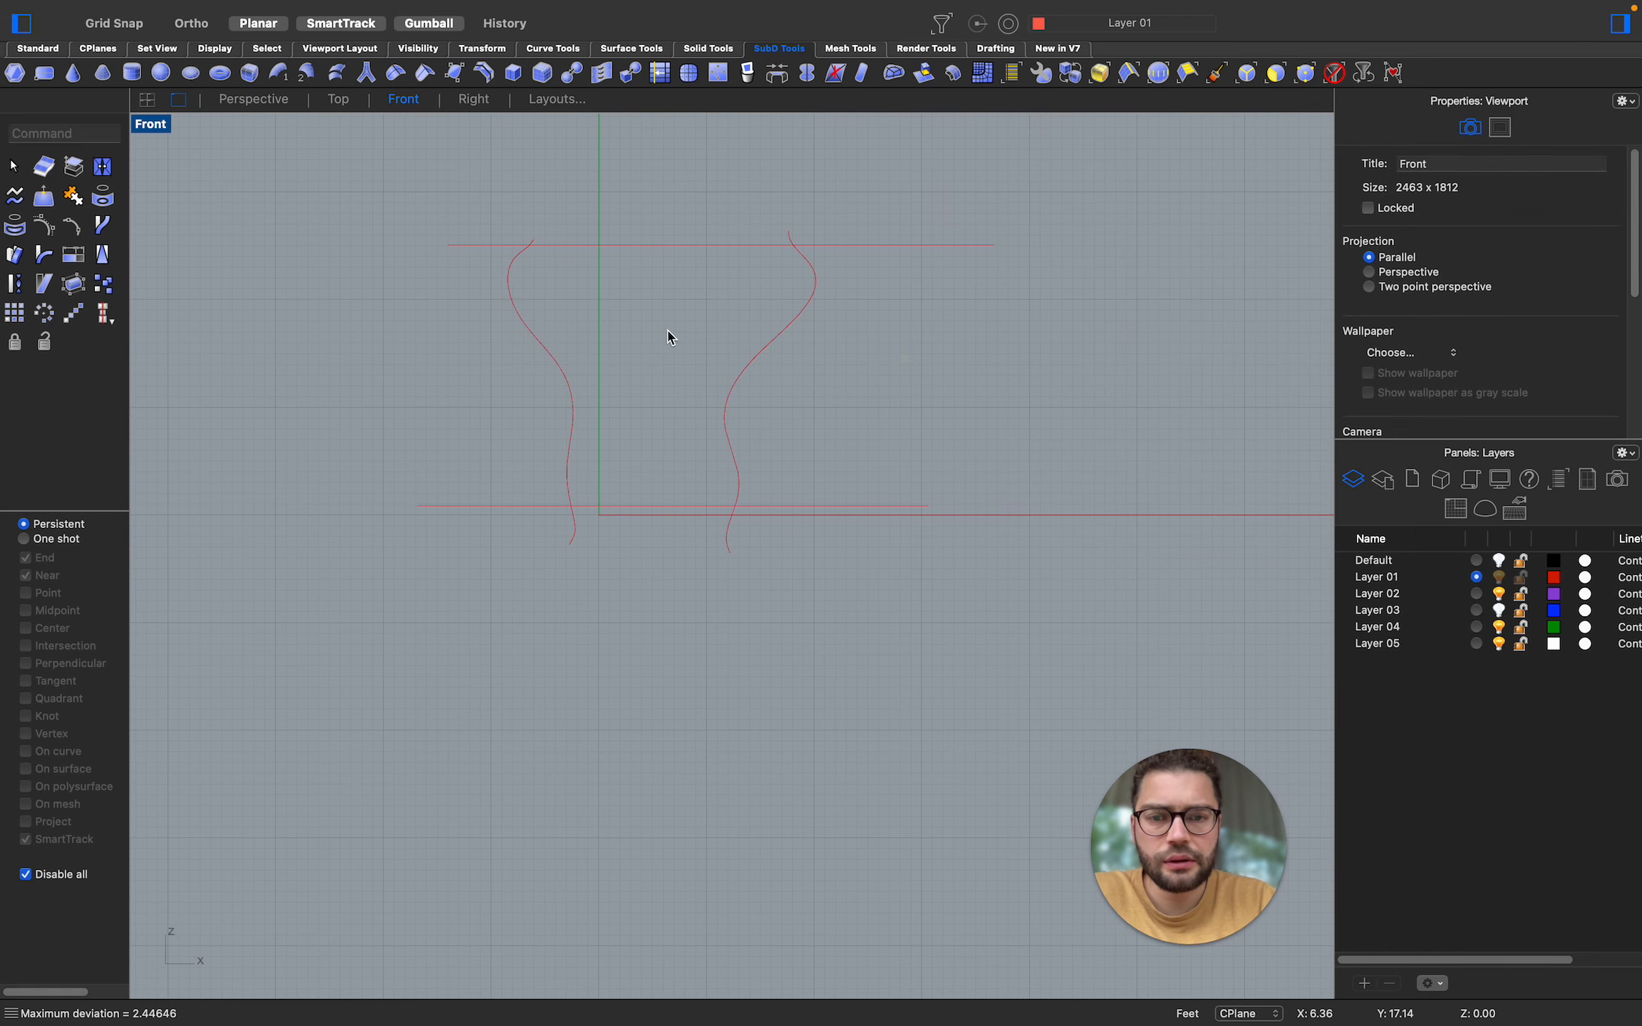
Select all the curves and lines as cutting objects and trim the wavy curves' ends above the upper horizontal line
scroll(667, 337, up, 5)
right_drag(807, 346, 883, 384)
scroll(924, 501, up, 2)
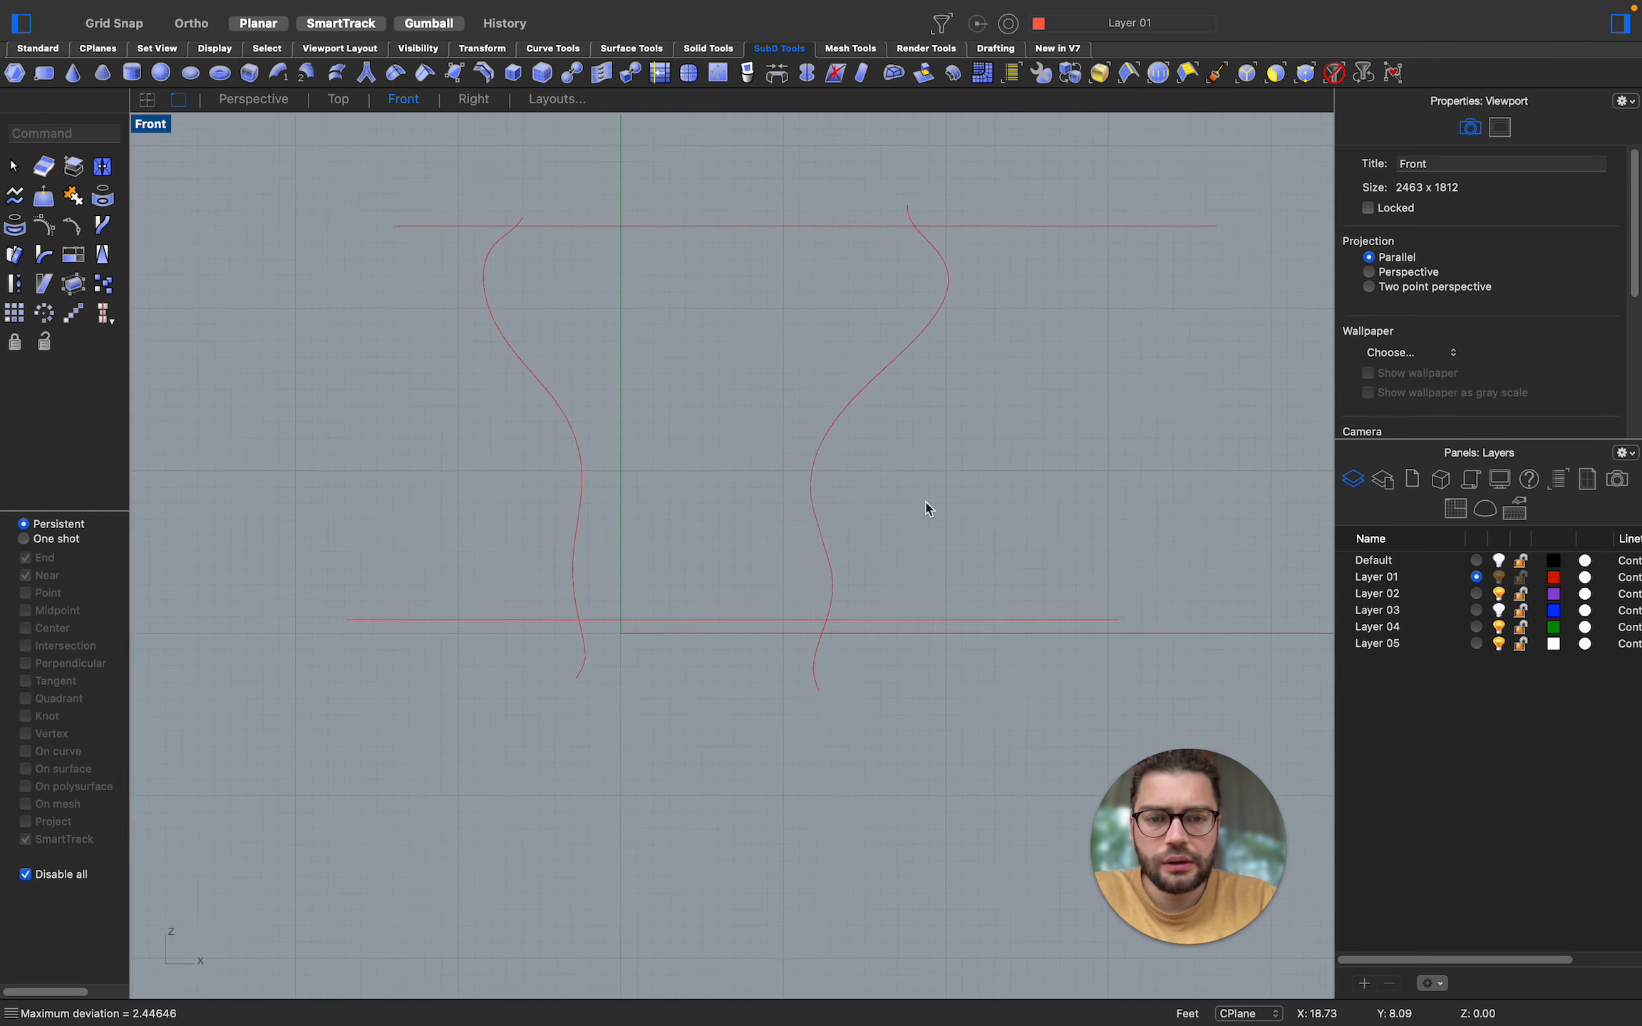
drag(947, 710, 473, 209)
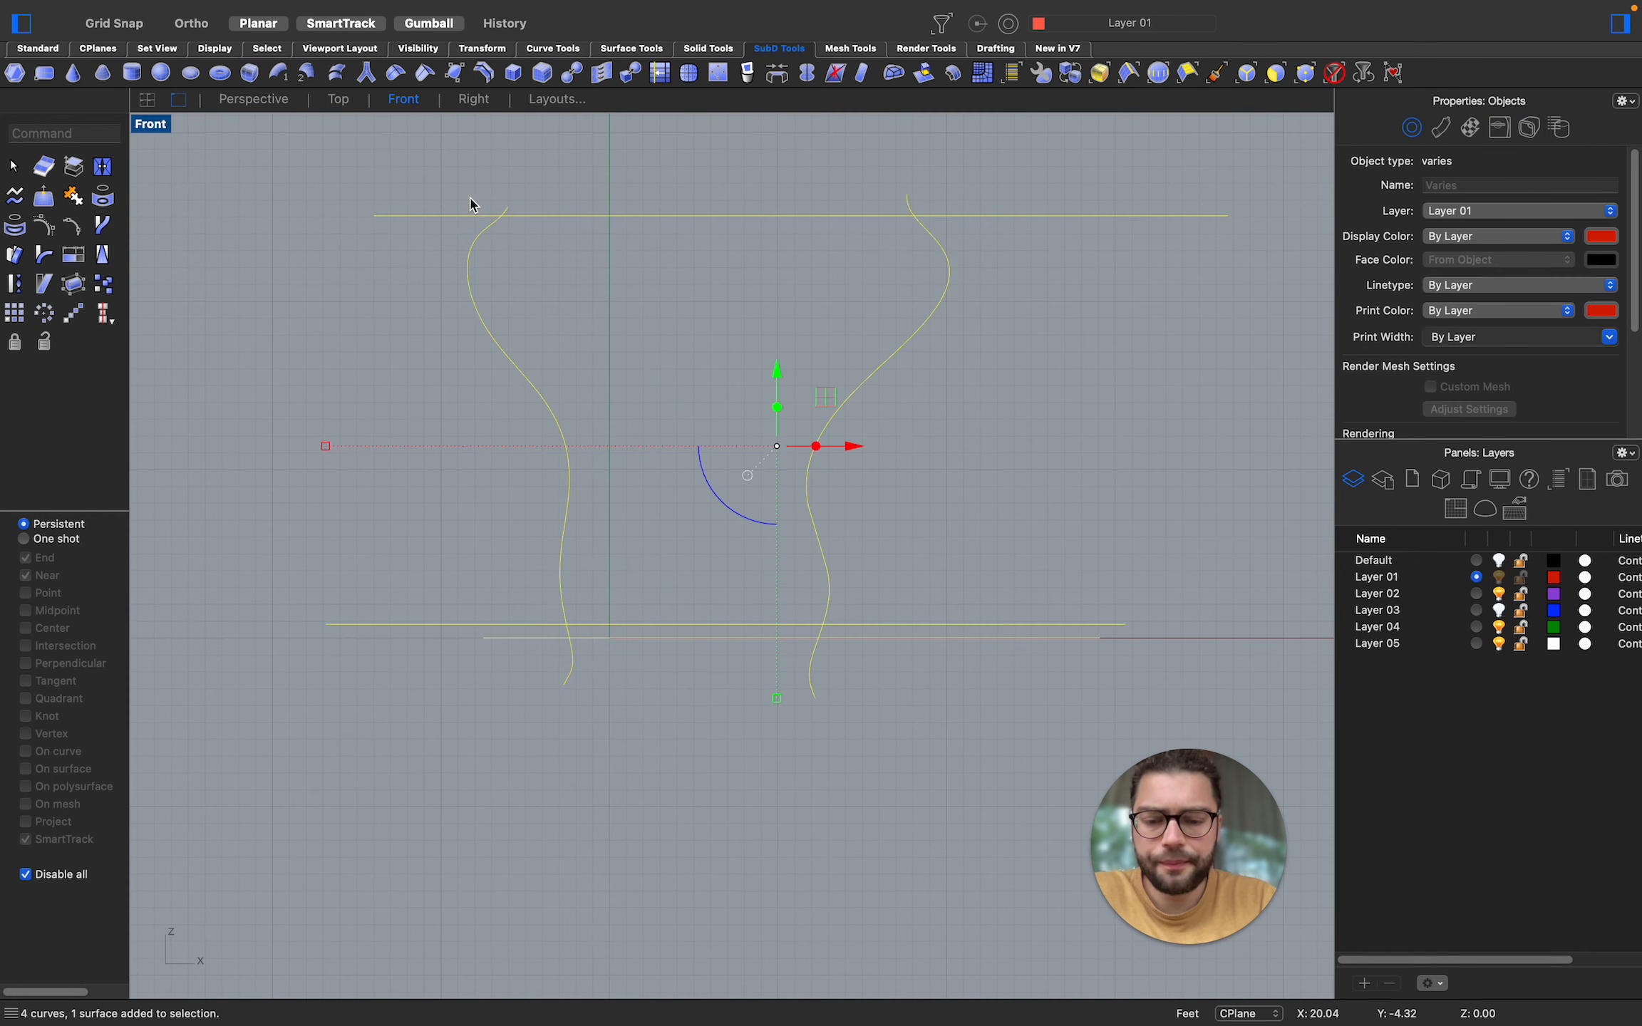
text(tr)
key(Return)
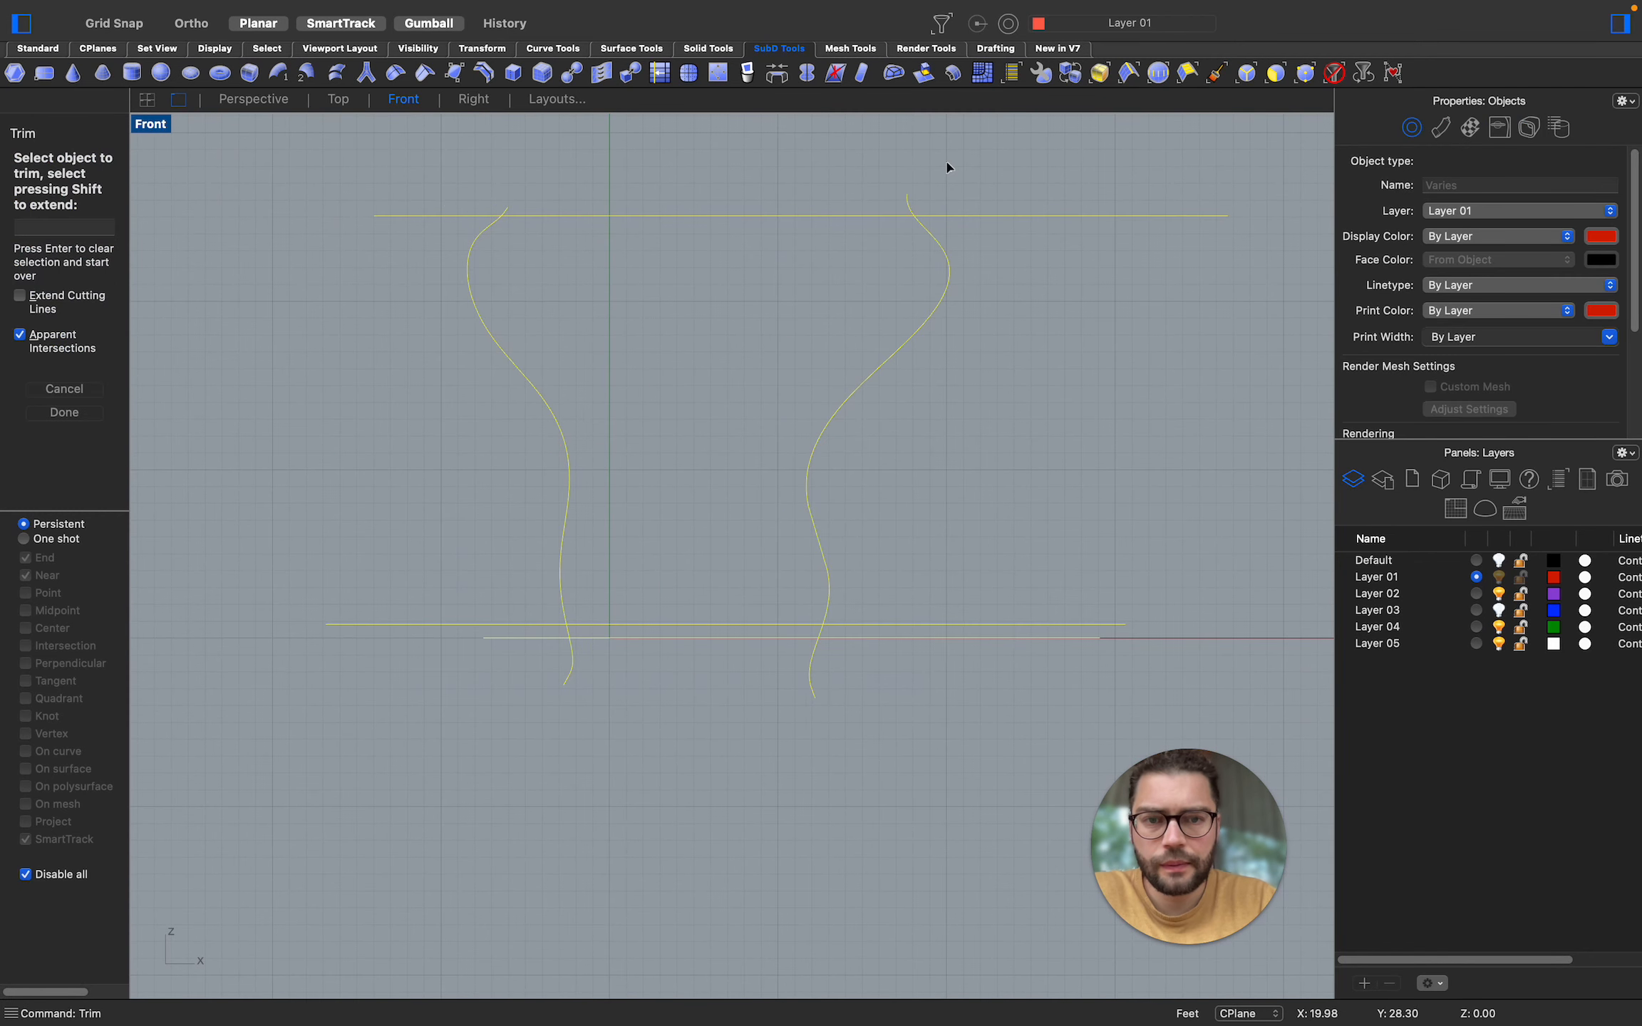
drag(956, 166, 487, 215)
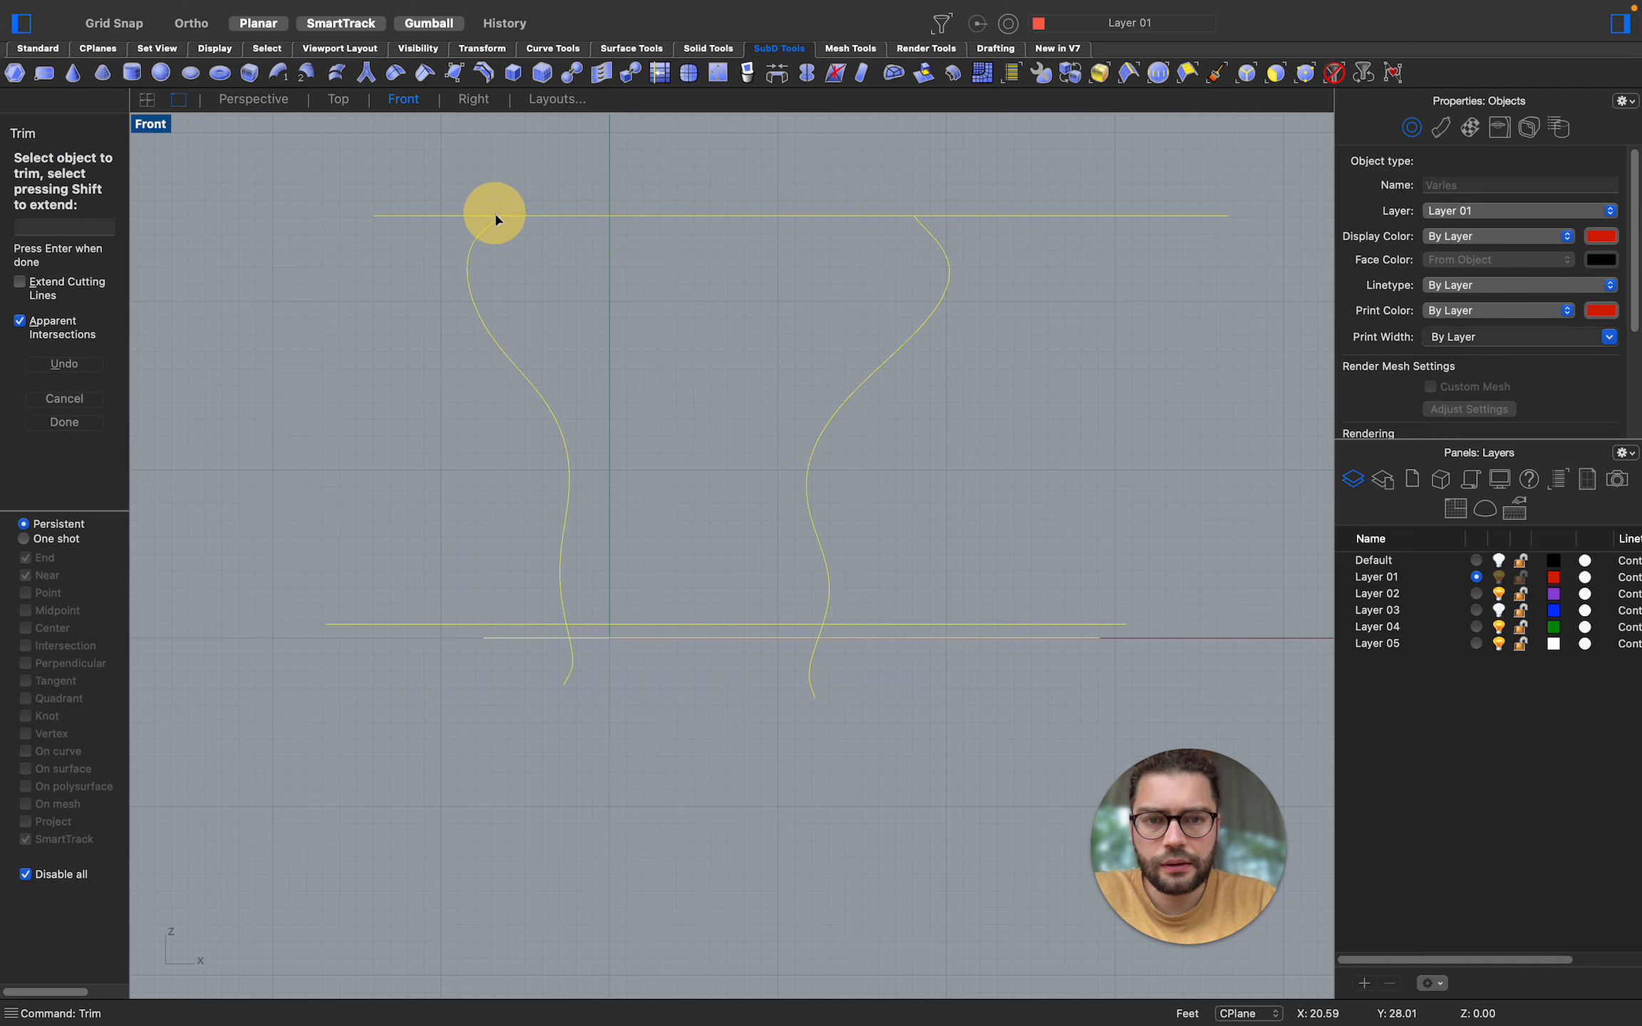
Trim the wavy curves' ends below the lower horizontal line, finish trimming and clear the selection
drag(881, 708, 508, 658)
scroll(804, 645, up, 5)
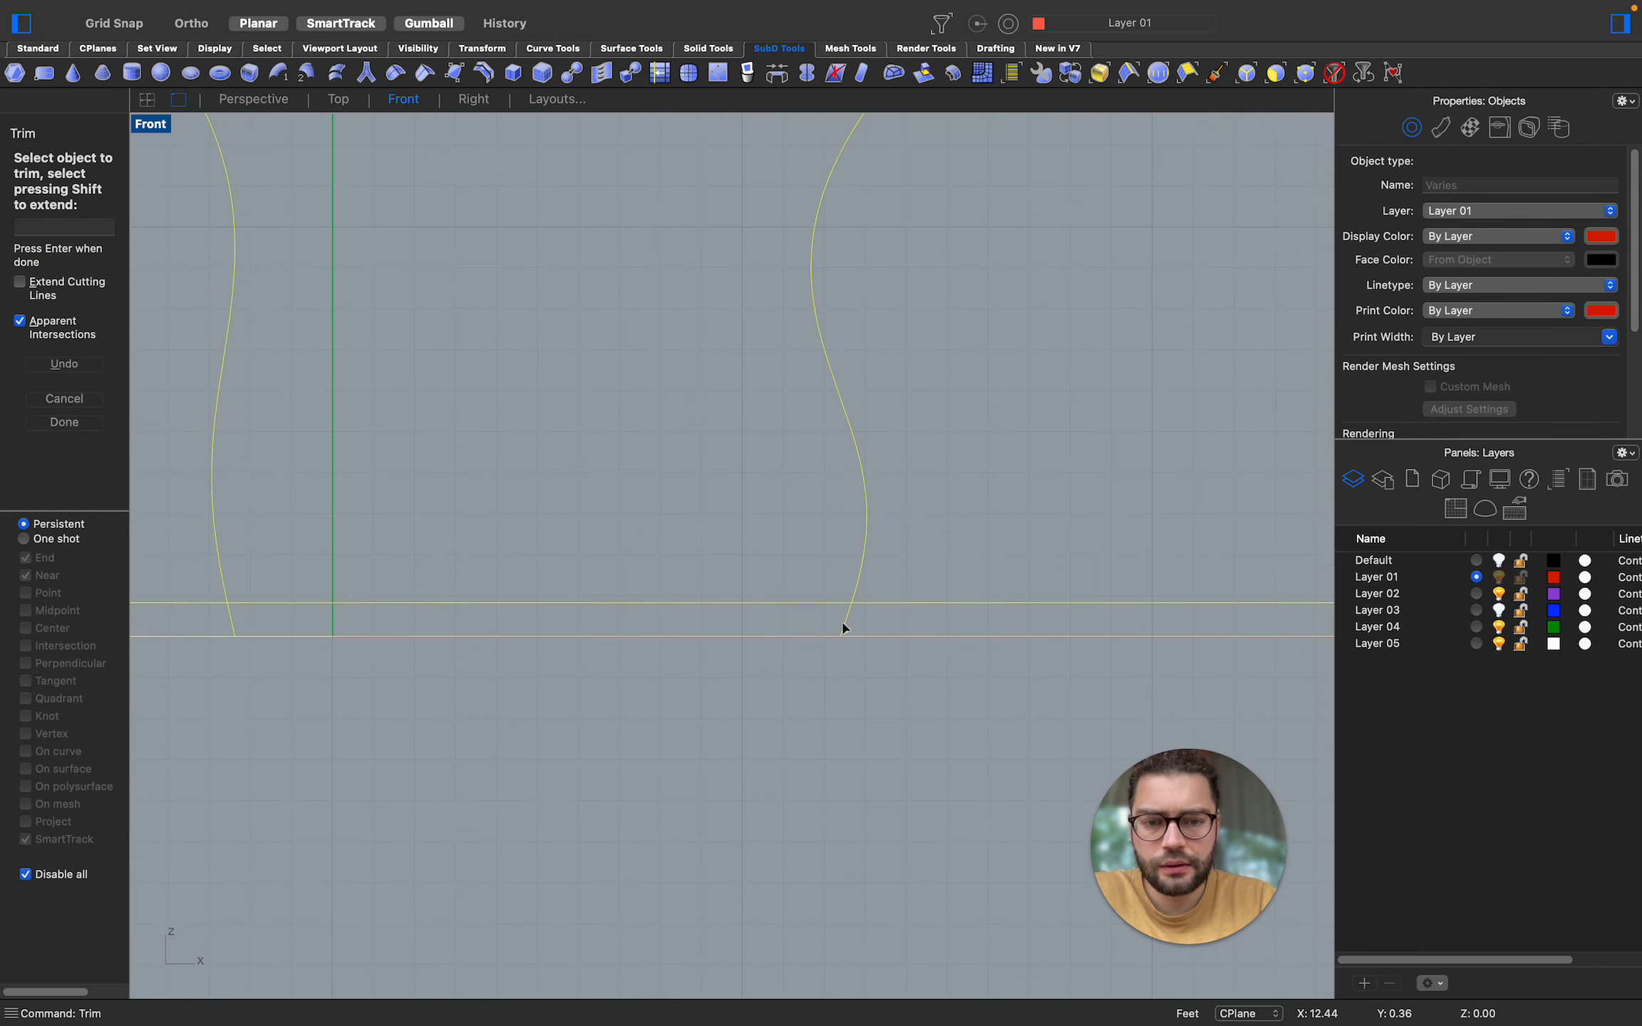
click(843, 627)
click(235, 618)
key(Return)
scroll(520, 605, down, 4)
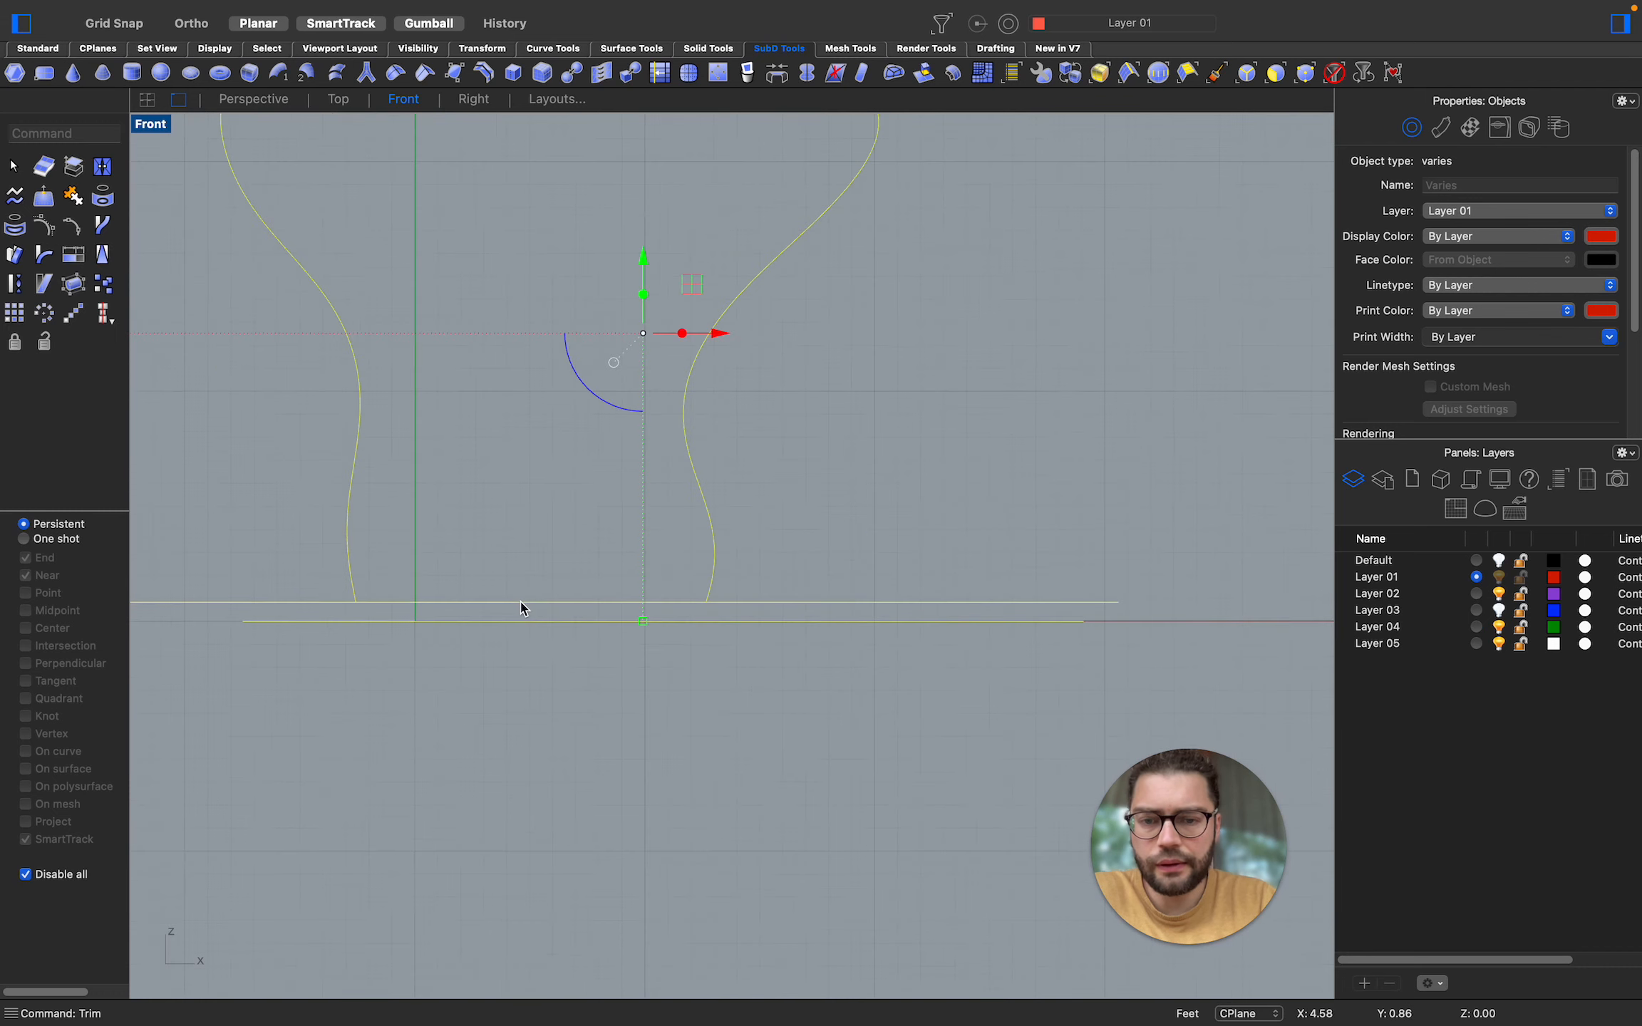
key(Escape)
scroll(765, 538, left, 2)
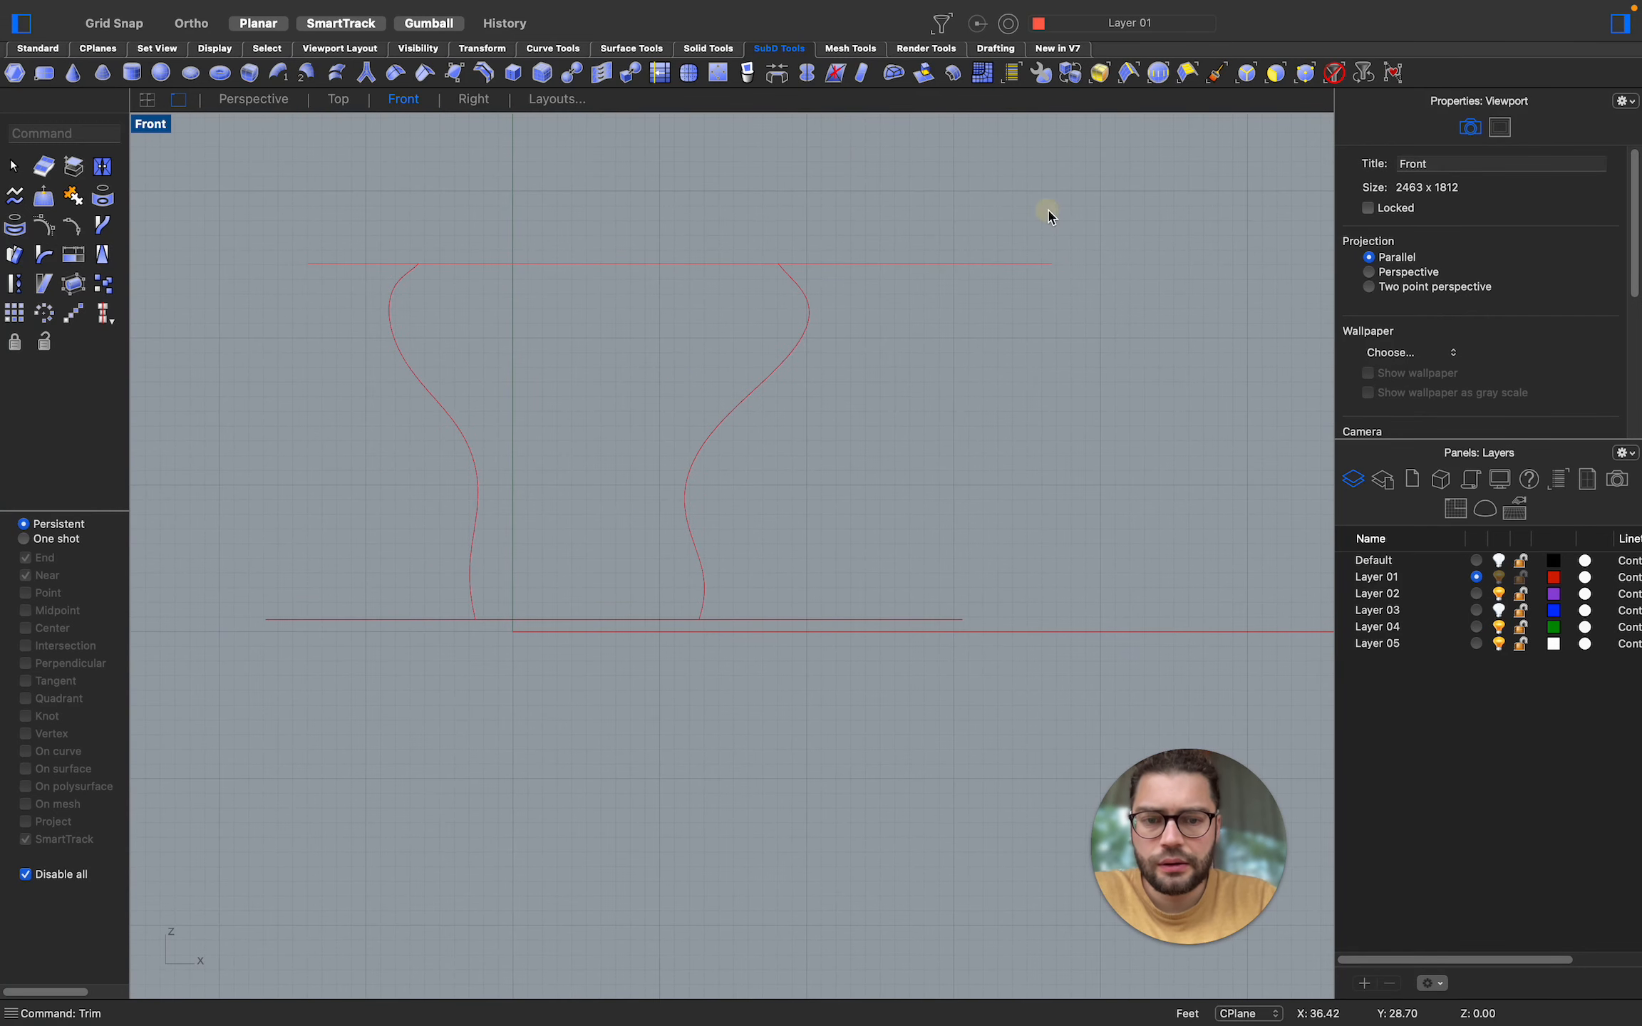
drag(1047, 210, 1148, 324)
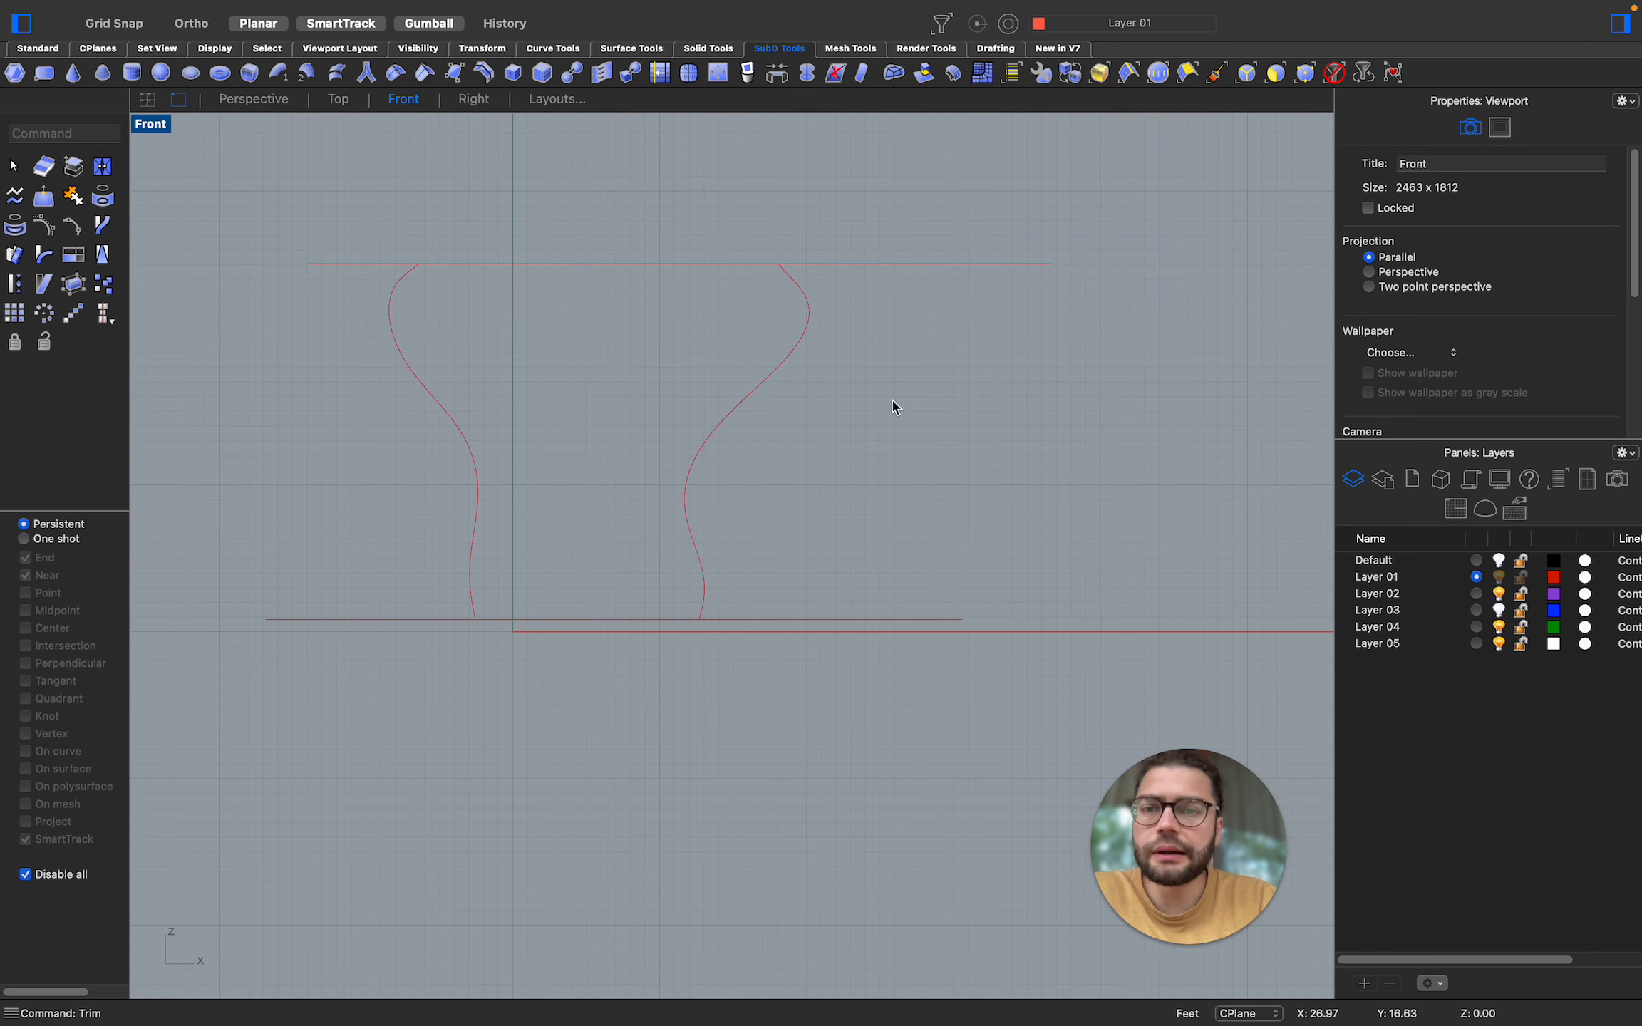
scroll(884, 410, left, 2)
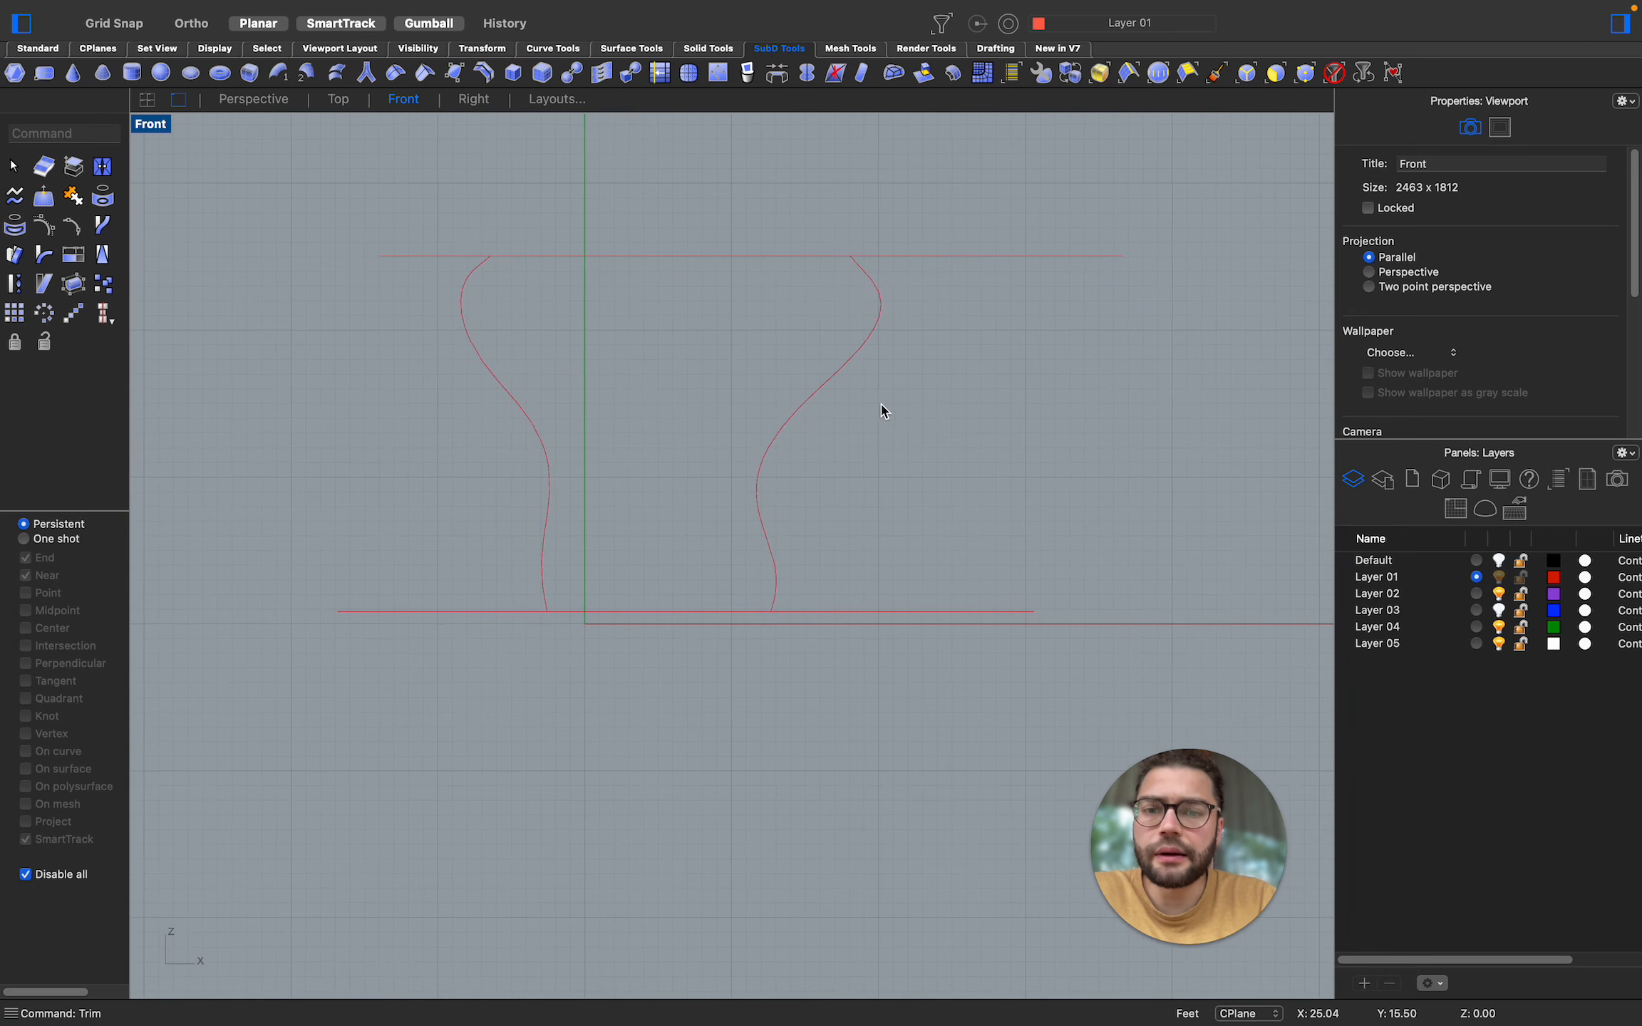
Create a MultiPipe around both wavy curves with a radius of 2 and uncapped ends
click(366, 74)
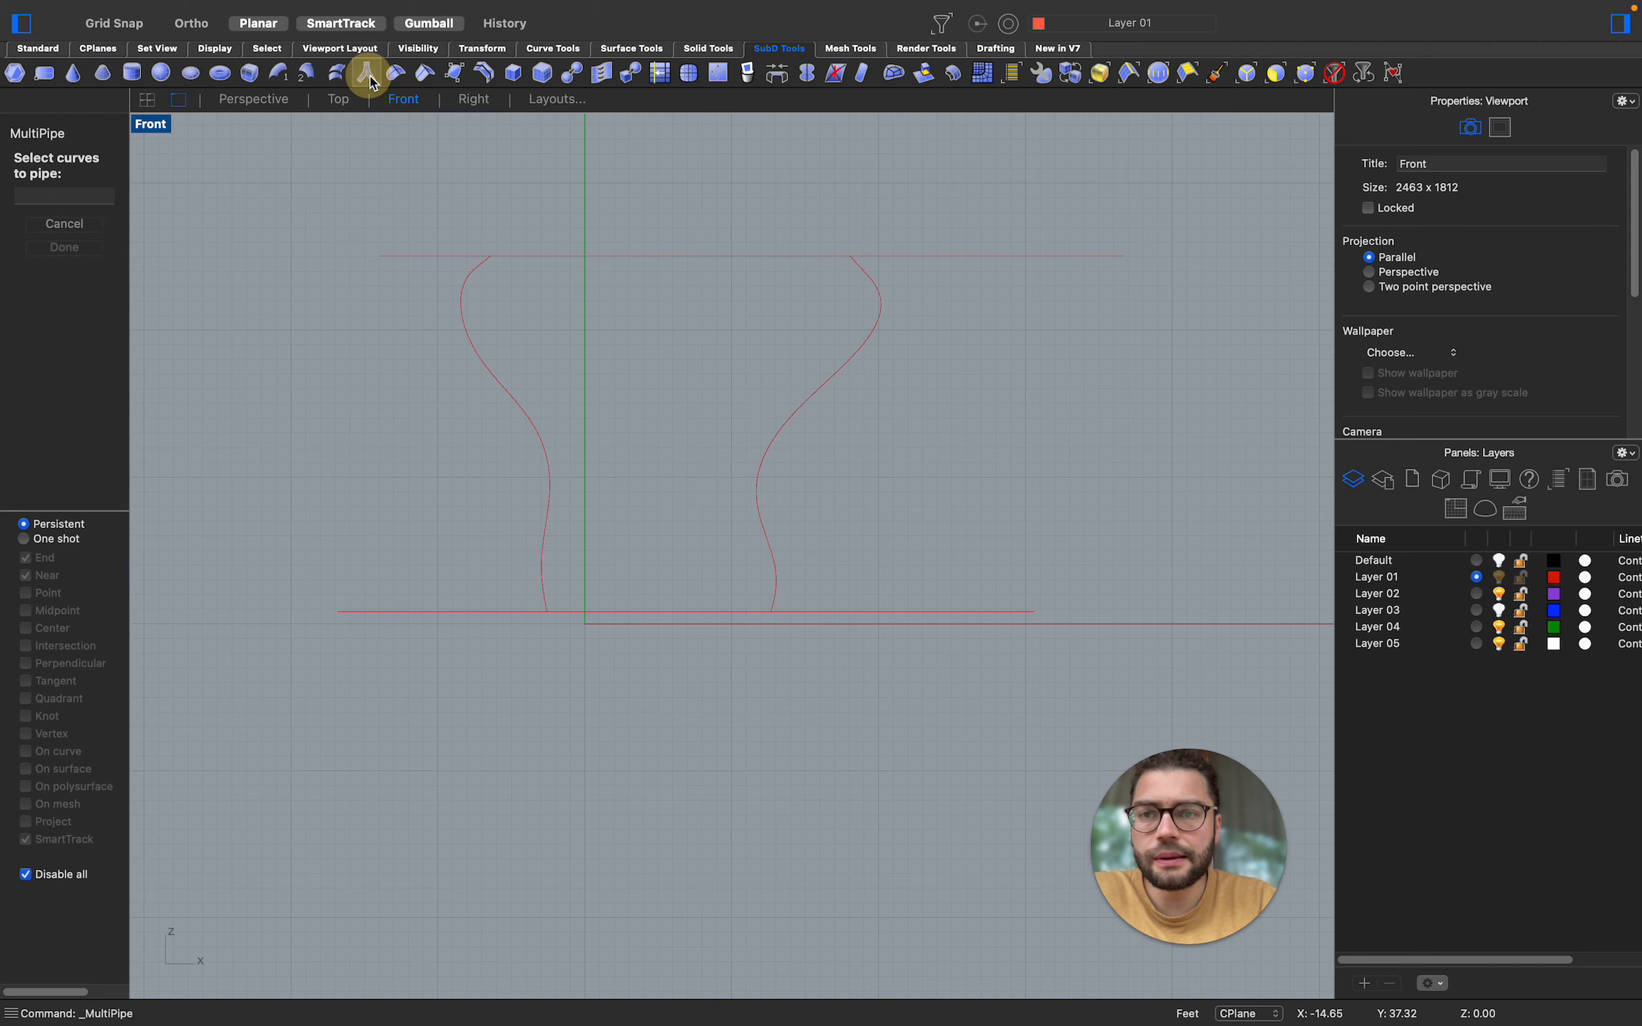
click(525, 404)
click(809, 401)
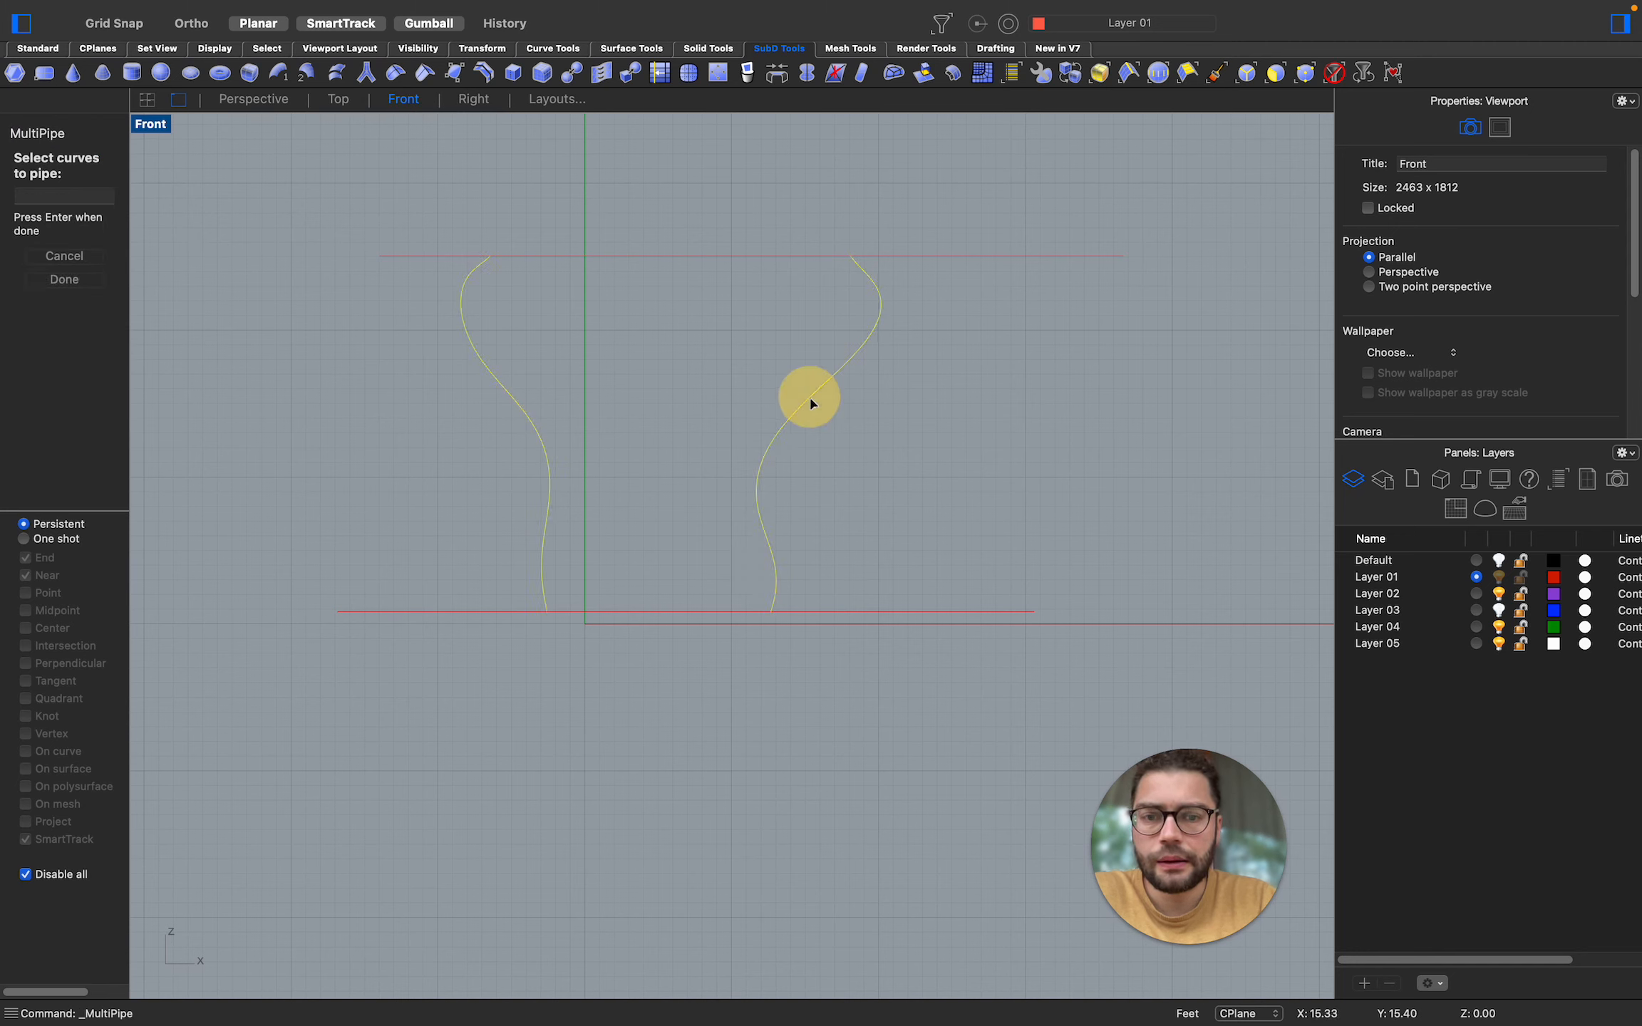
key(Return)
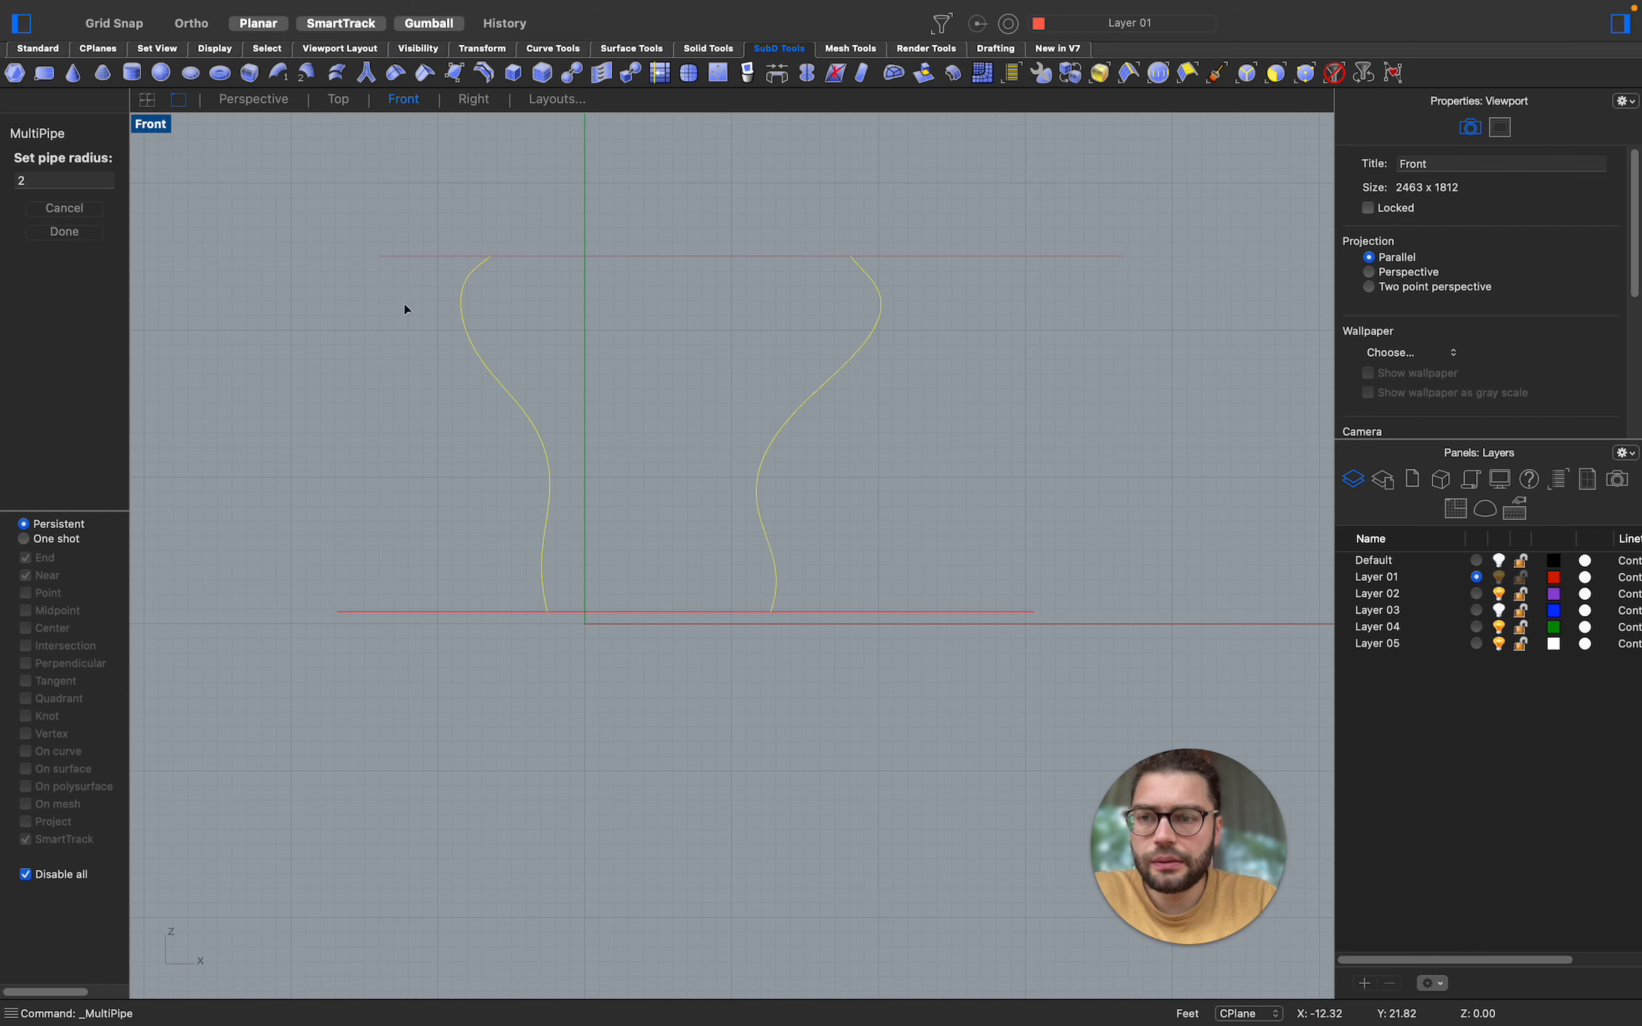
key(Return)
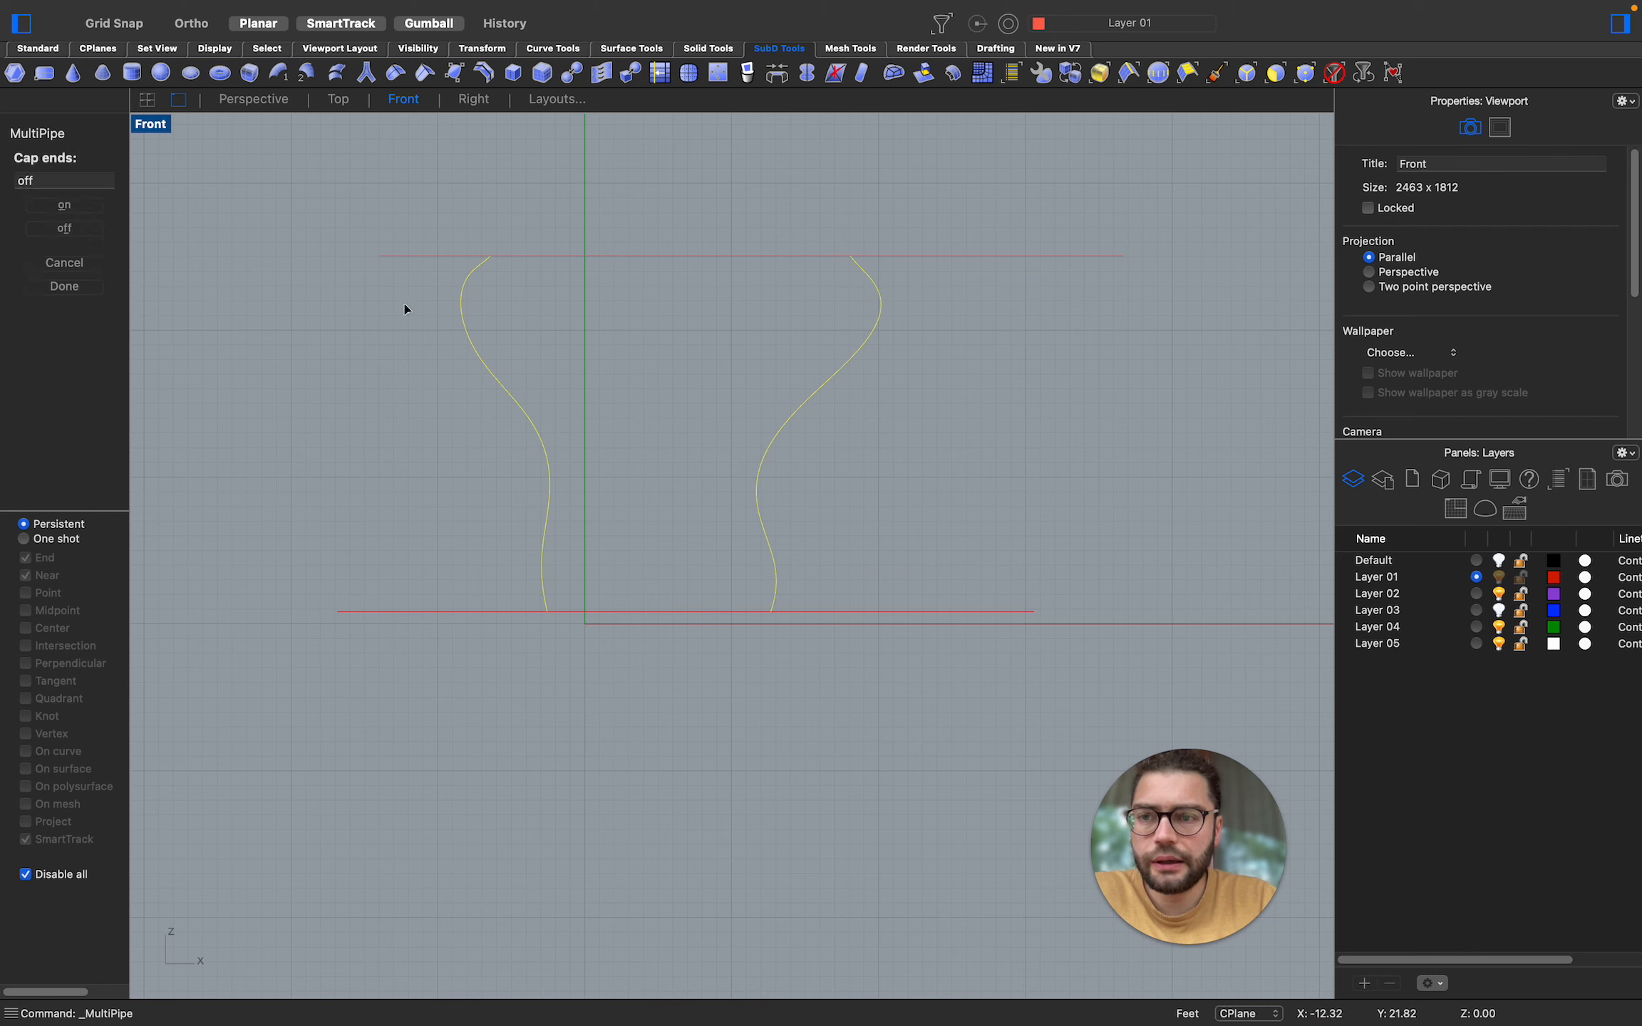
key(Return)
key(Return)
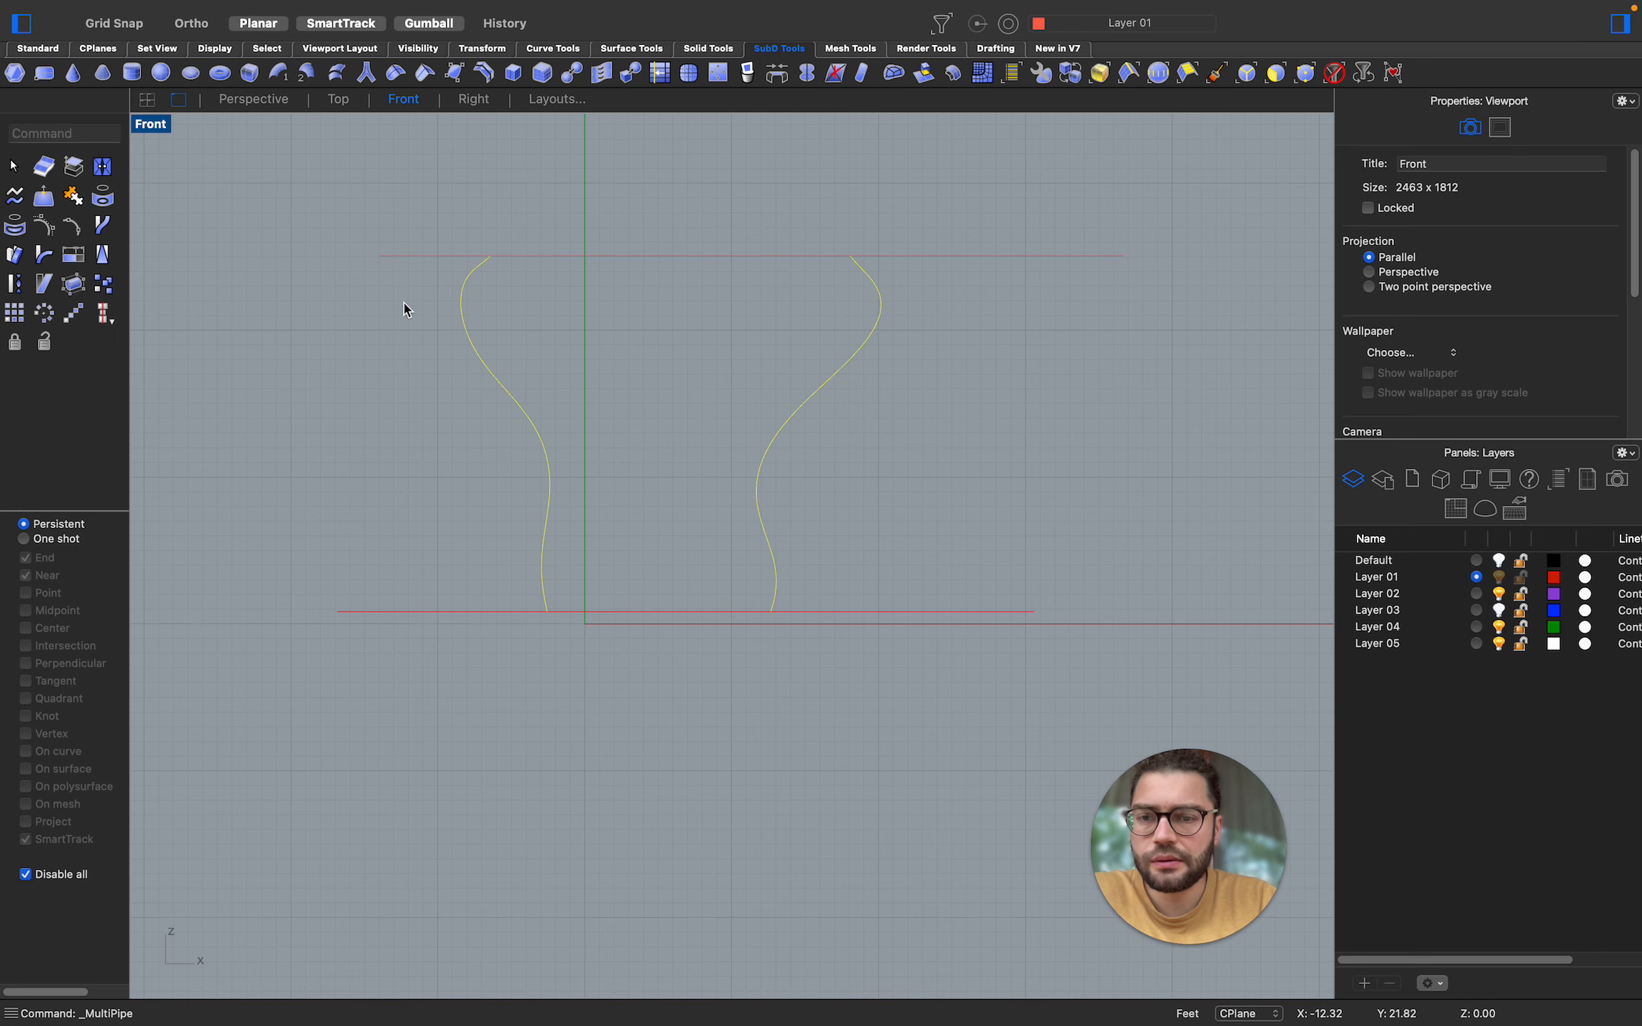
click(836, 209)
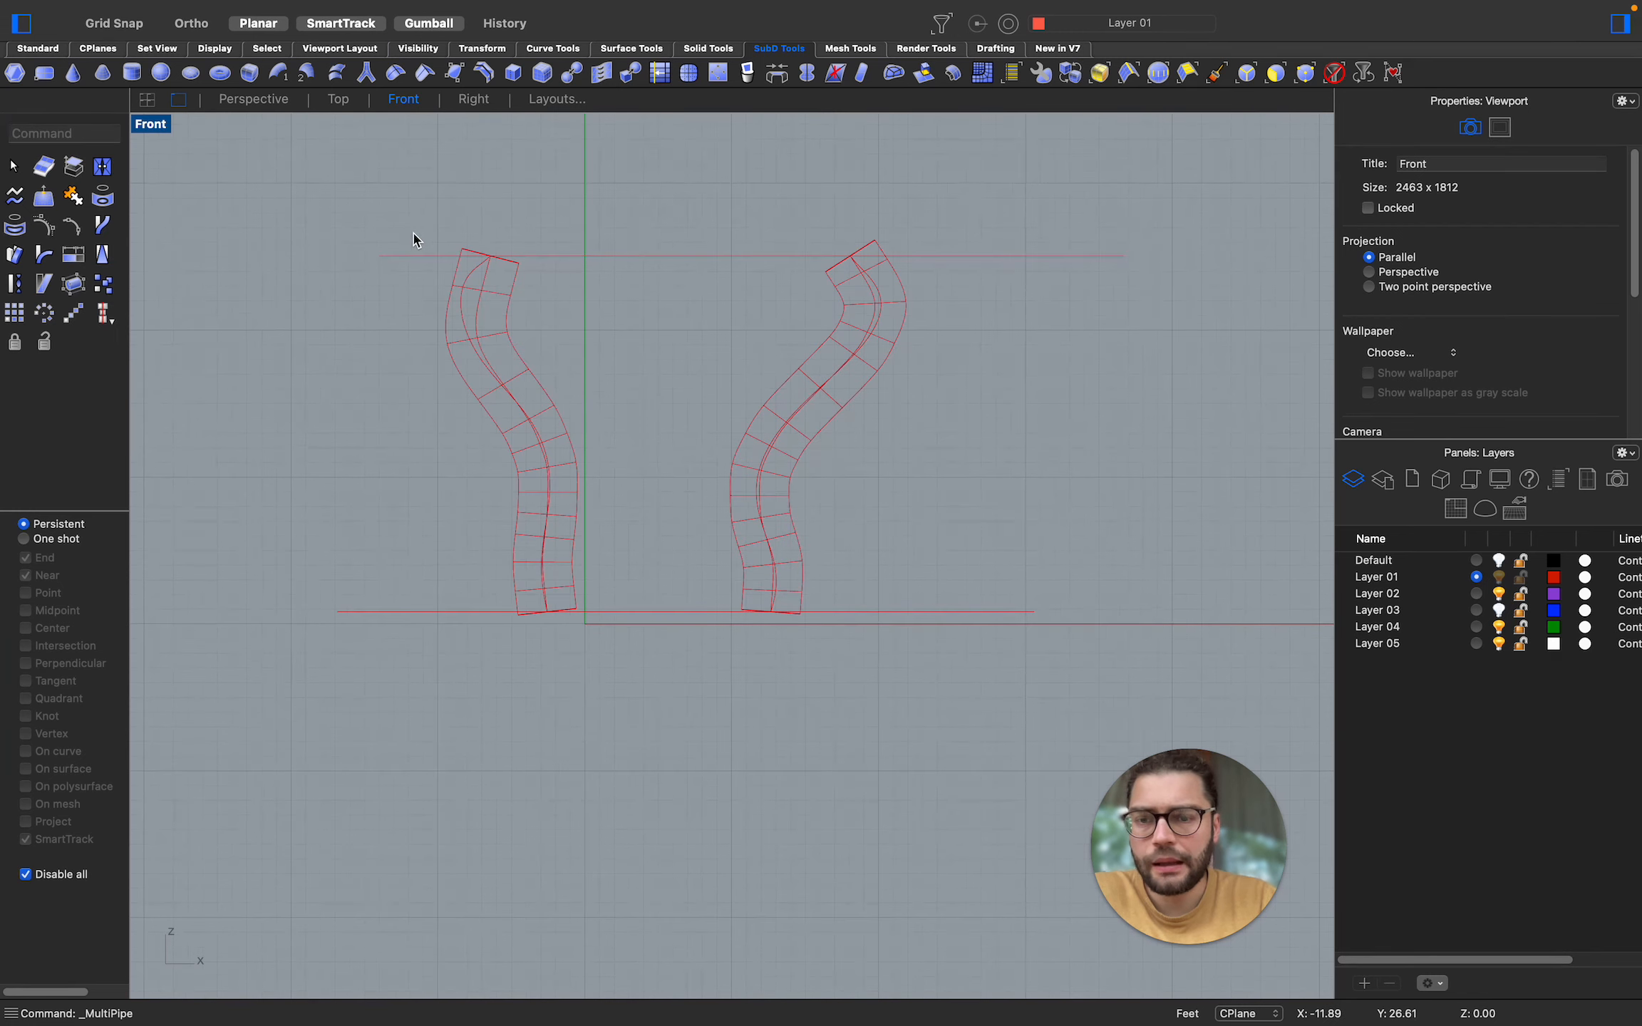
Switch to the Perspective view and rename Layer 02 as Underla
scroll(516, 265, up, 3)
click(238, 103)
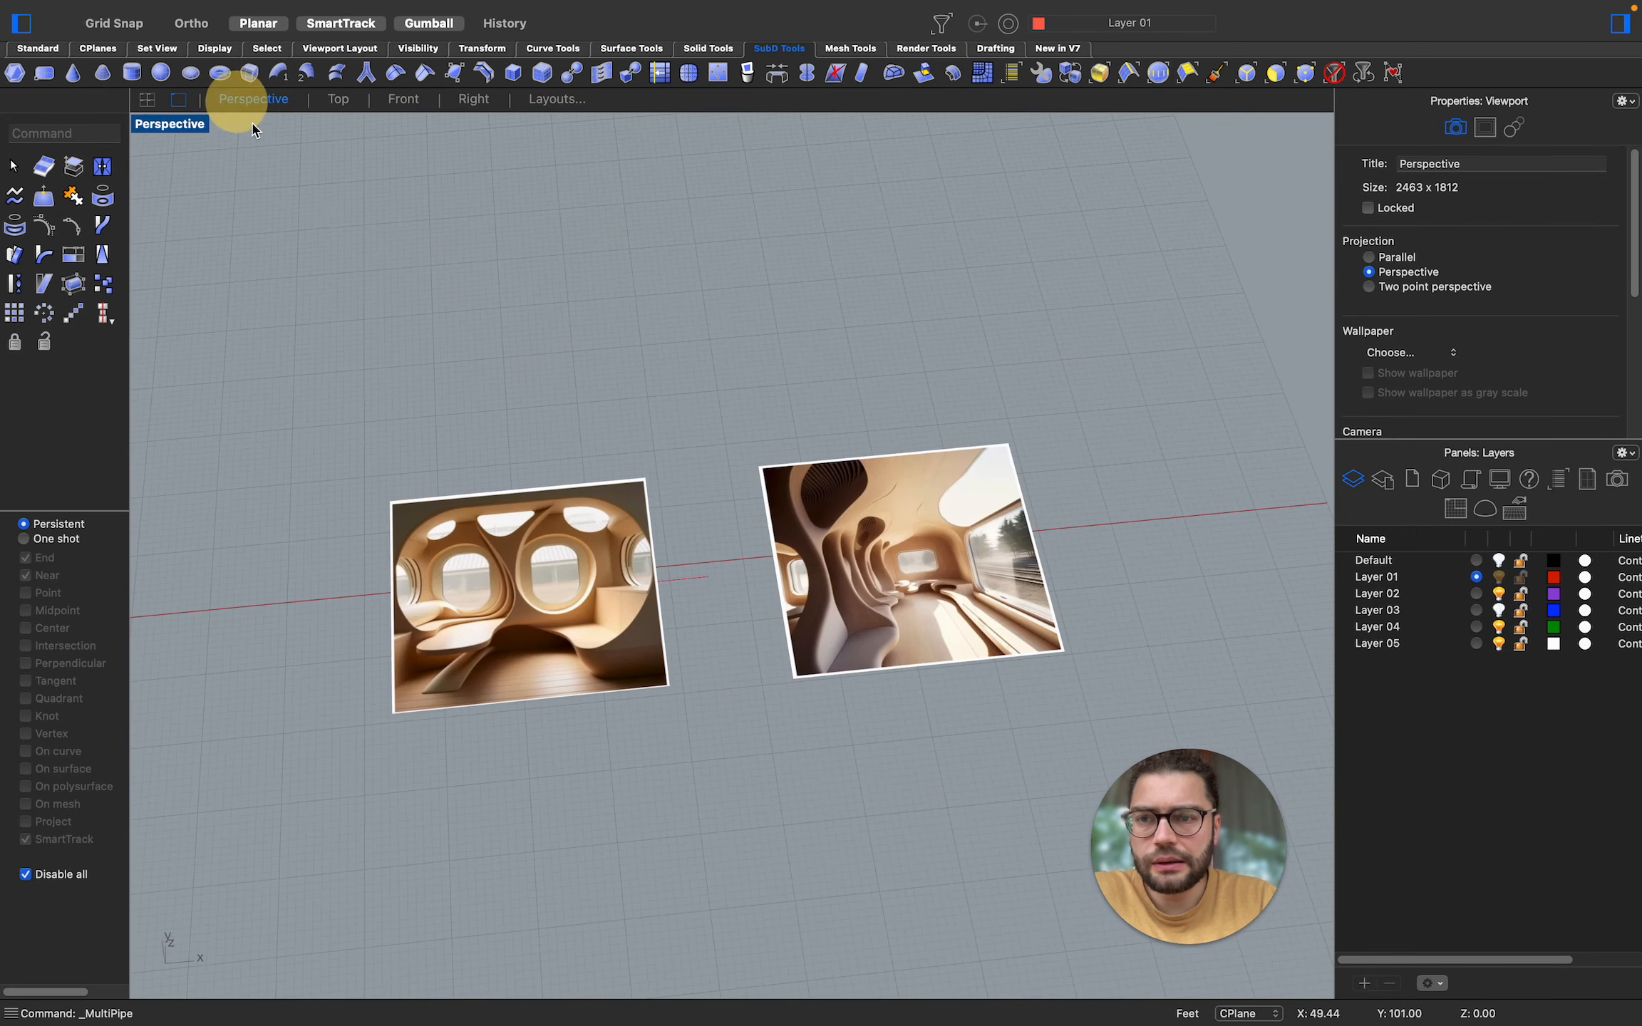
scroll(510, 359, down, 5)
scroll(341, 370, up, 5)
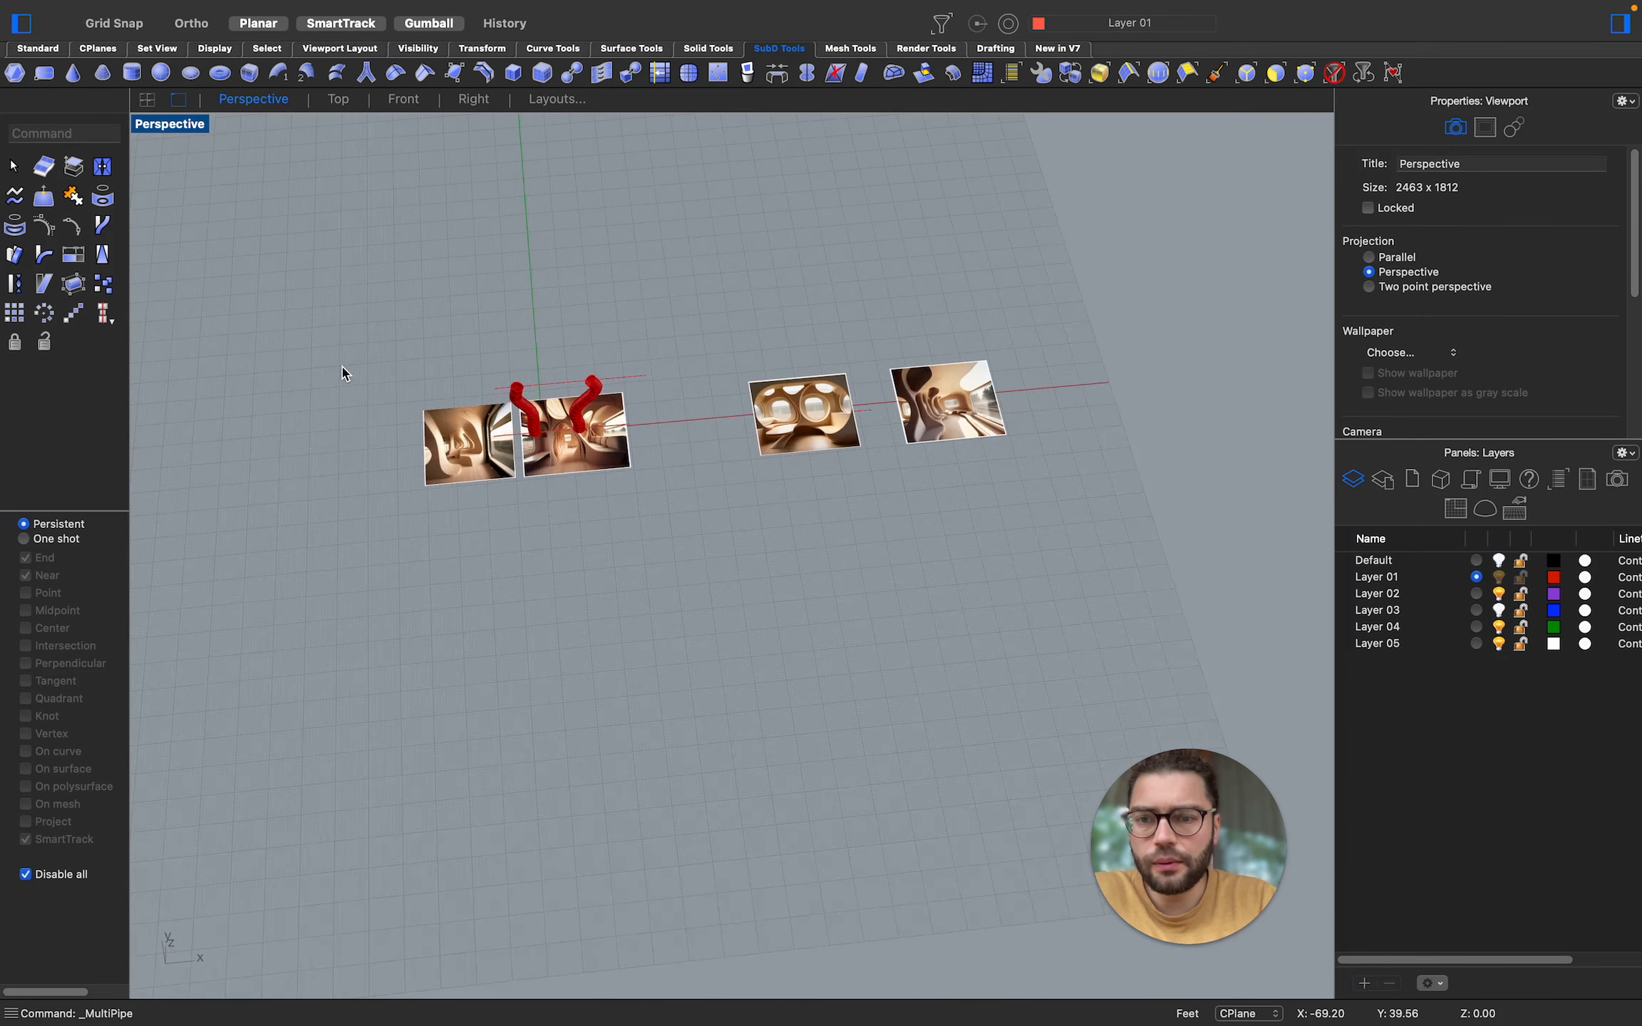
click(1373, 596)
click(1372, 596)
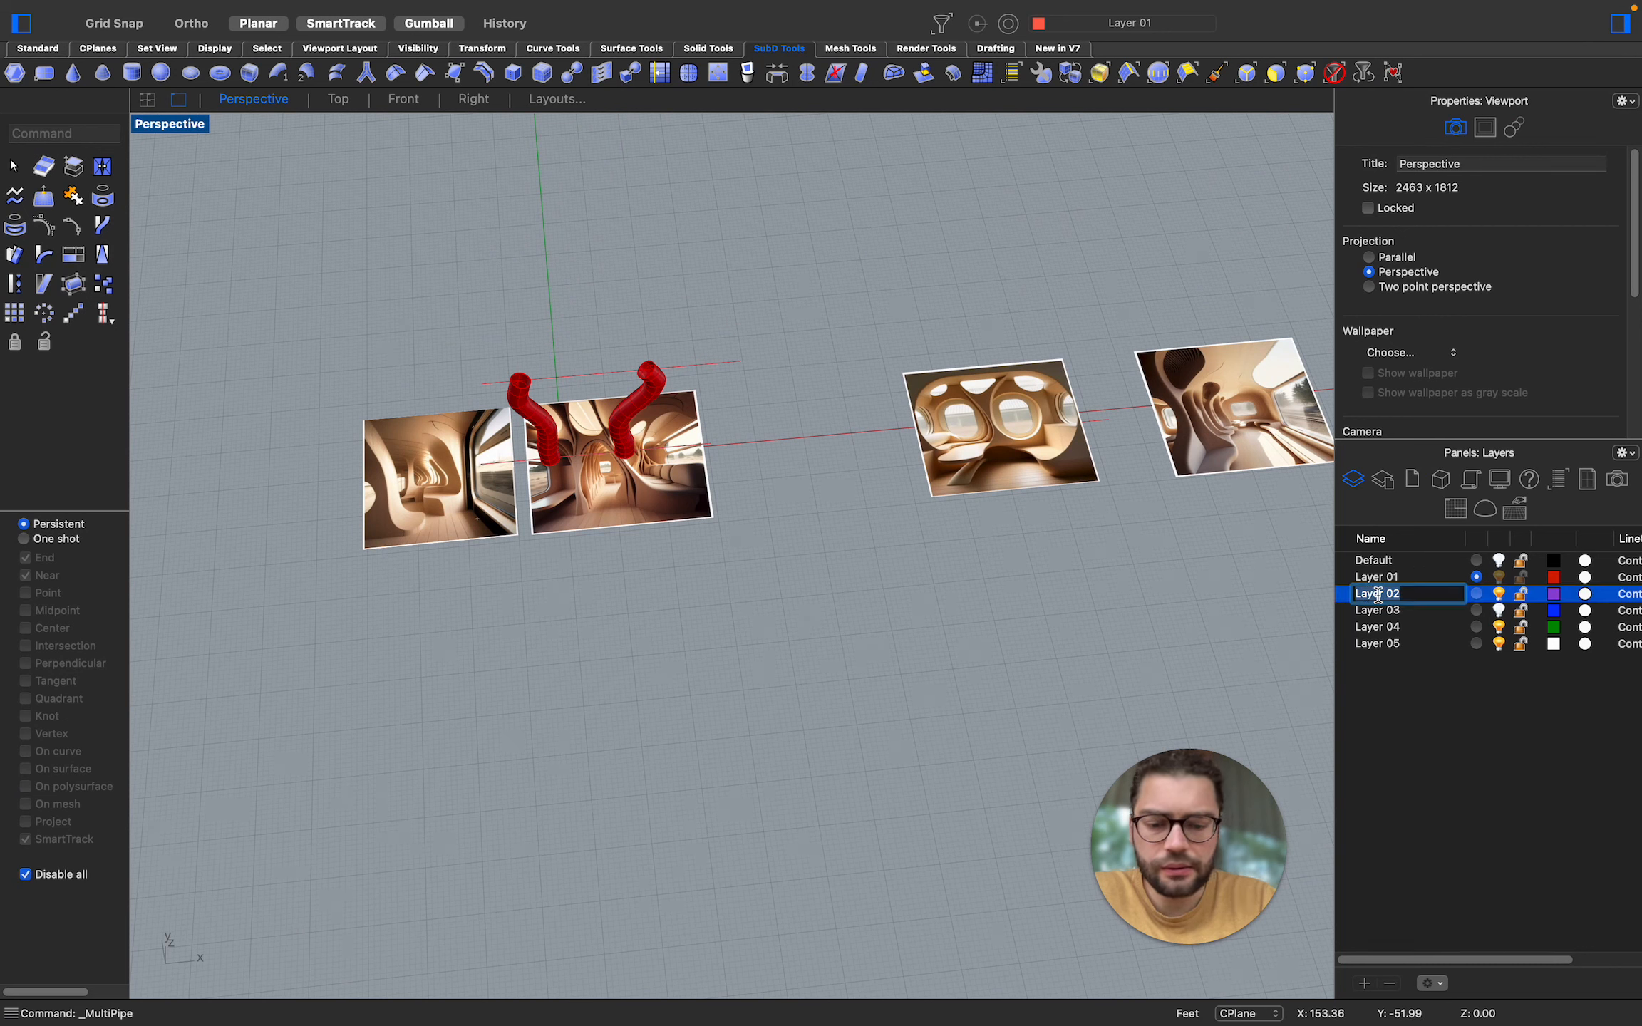
text(Und)
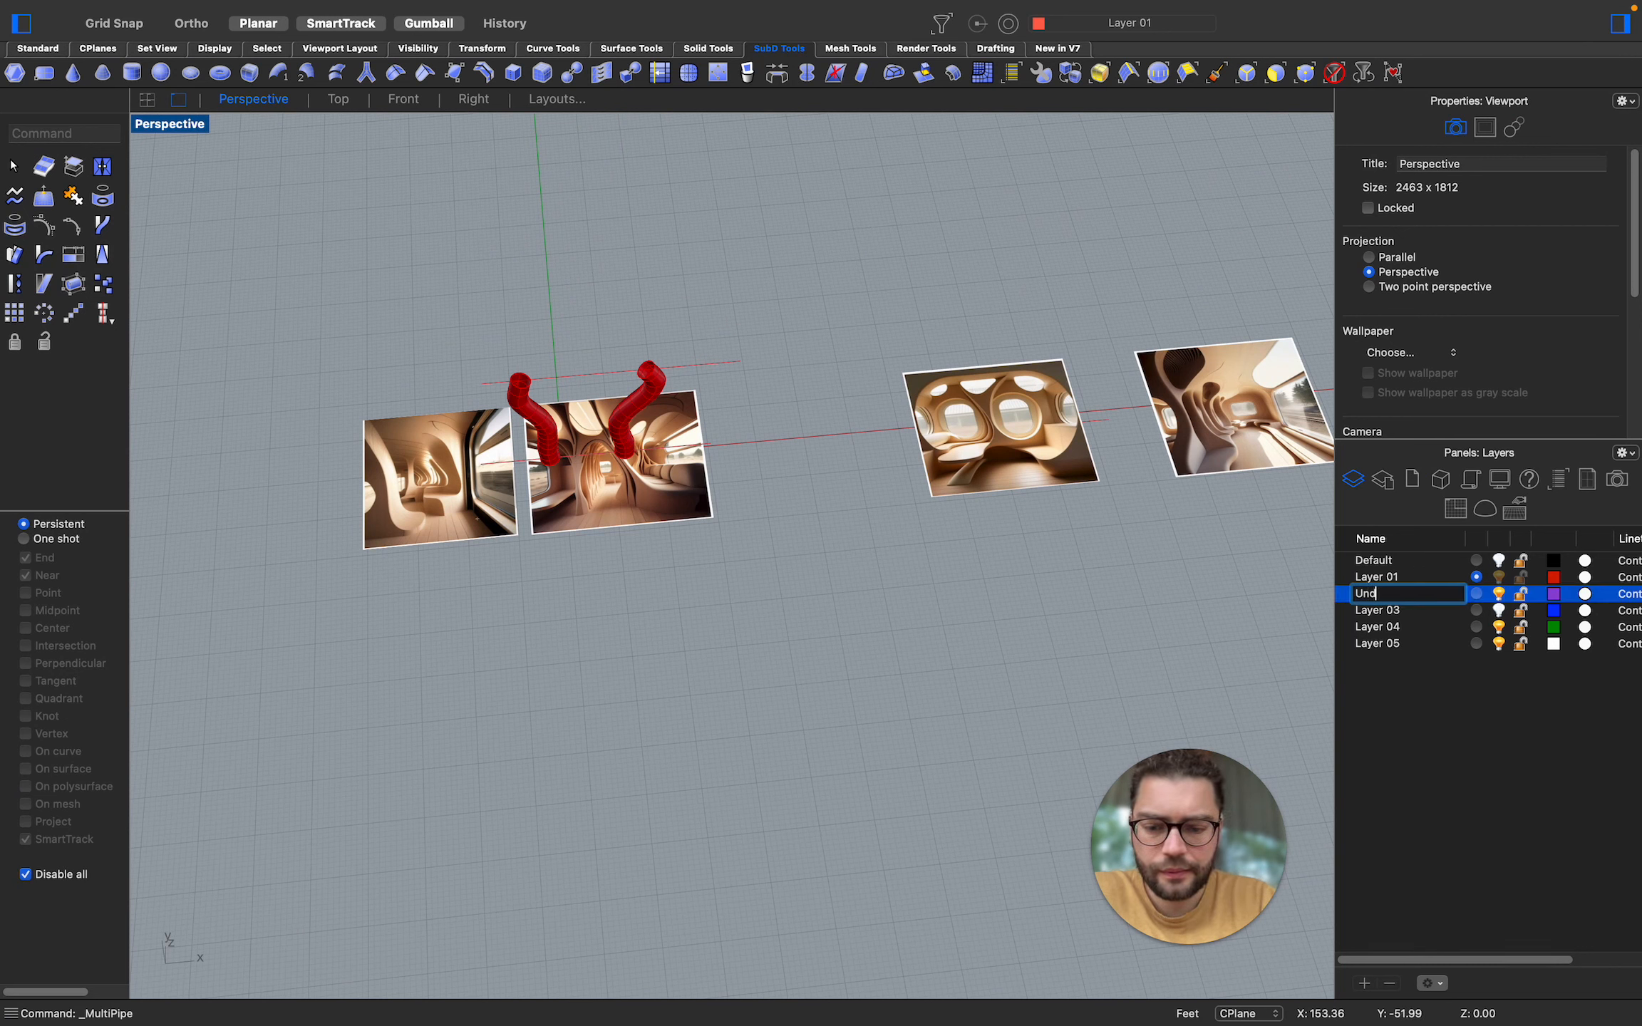
text(erla)
key(Return)
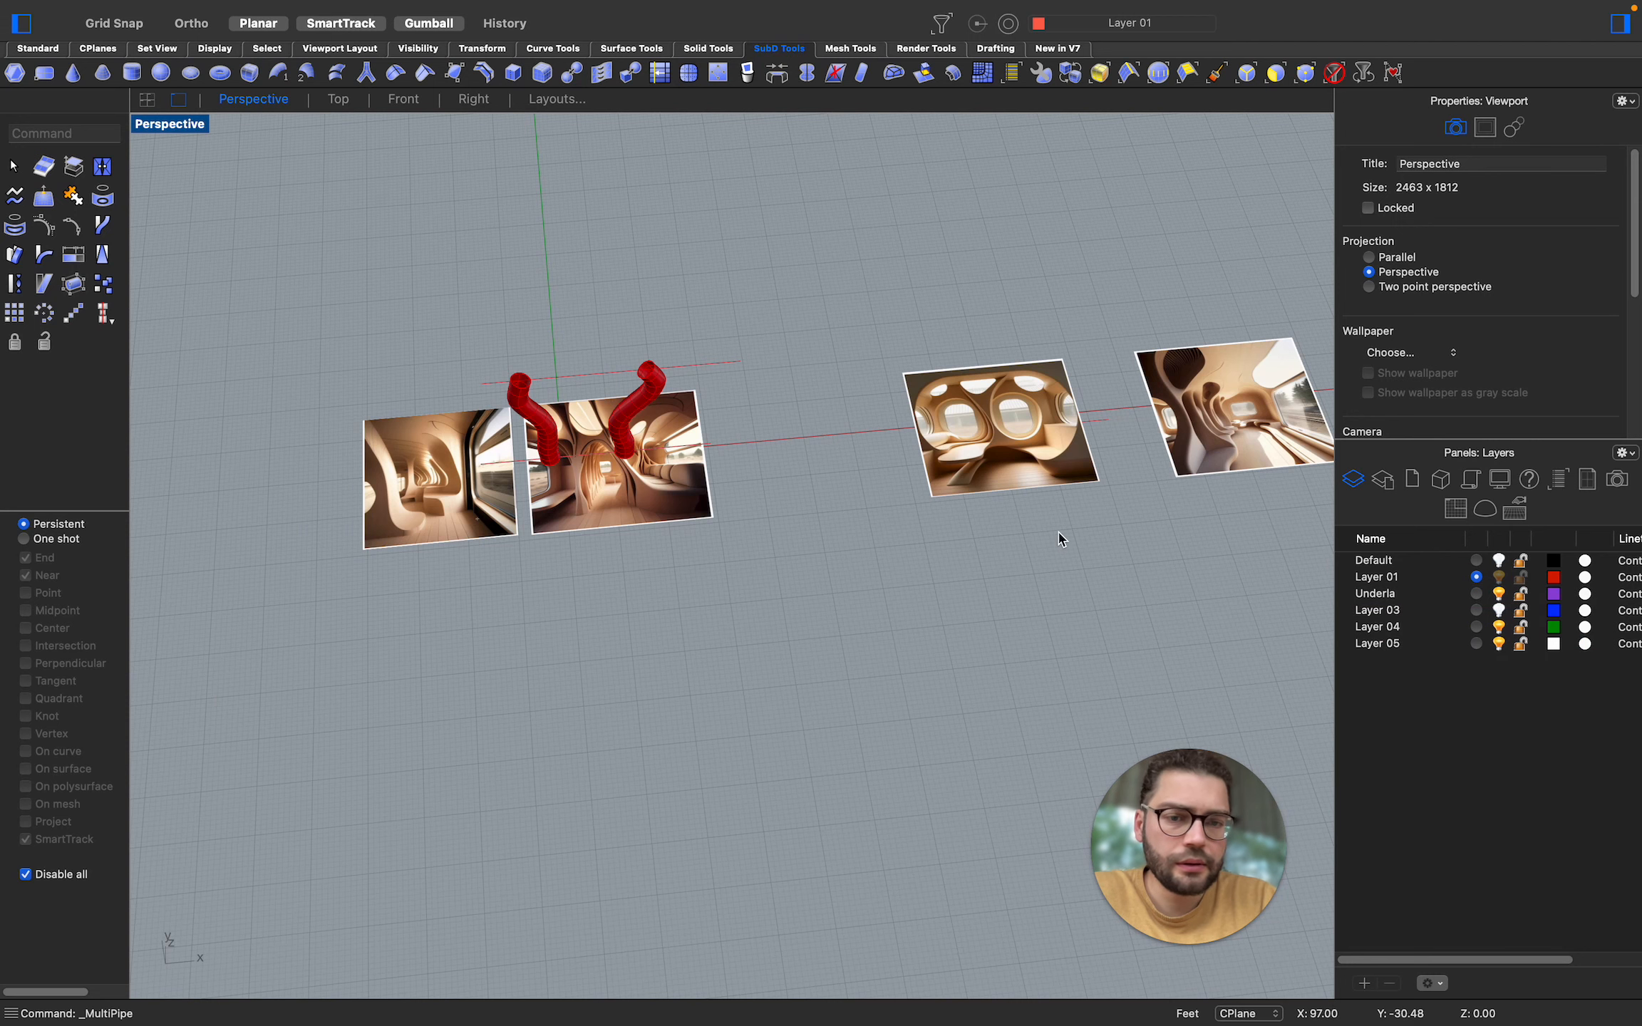
Select the four reference images and move them to the Underla layer
scroll(515, 508, down, 3)
click(516, 509)
shift+click(617, 491)
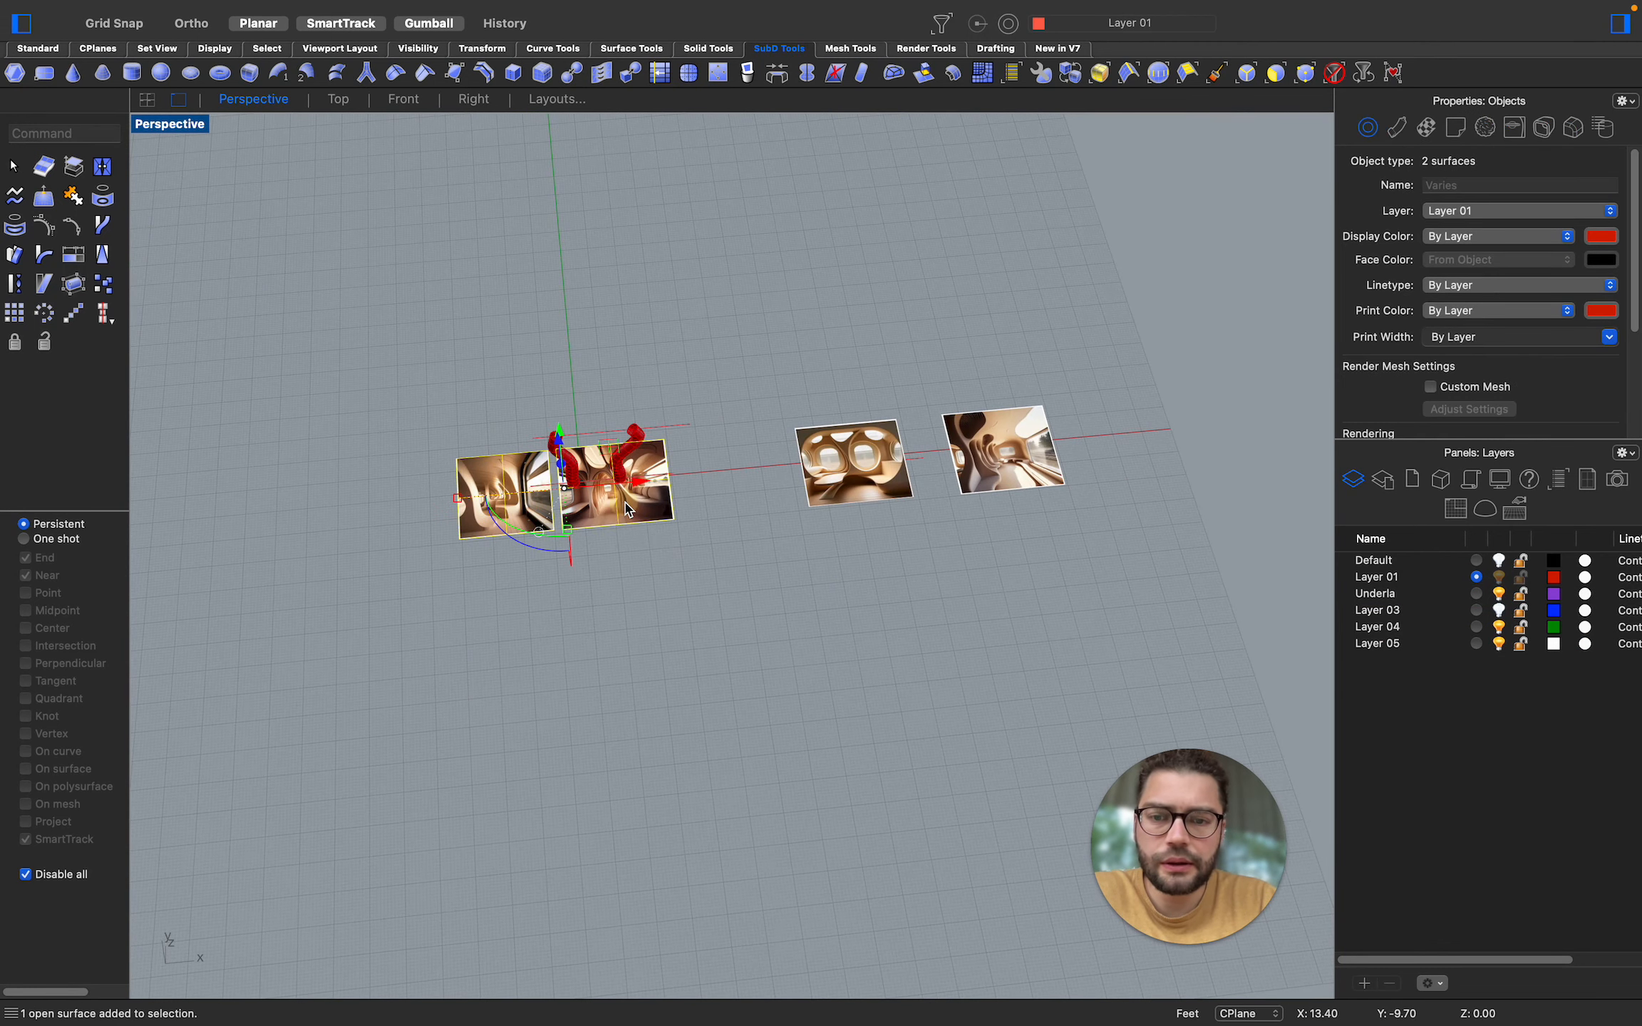
shift+click(862, 471)
shift+click(1005, 456)
right_click(1394, 598)
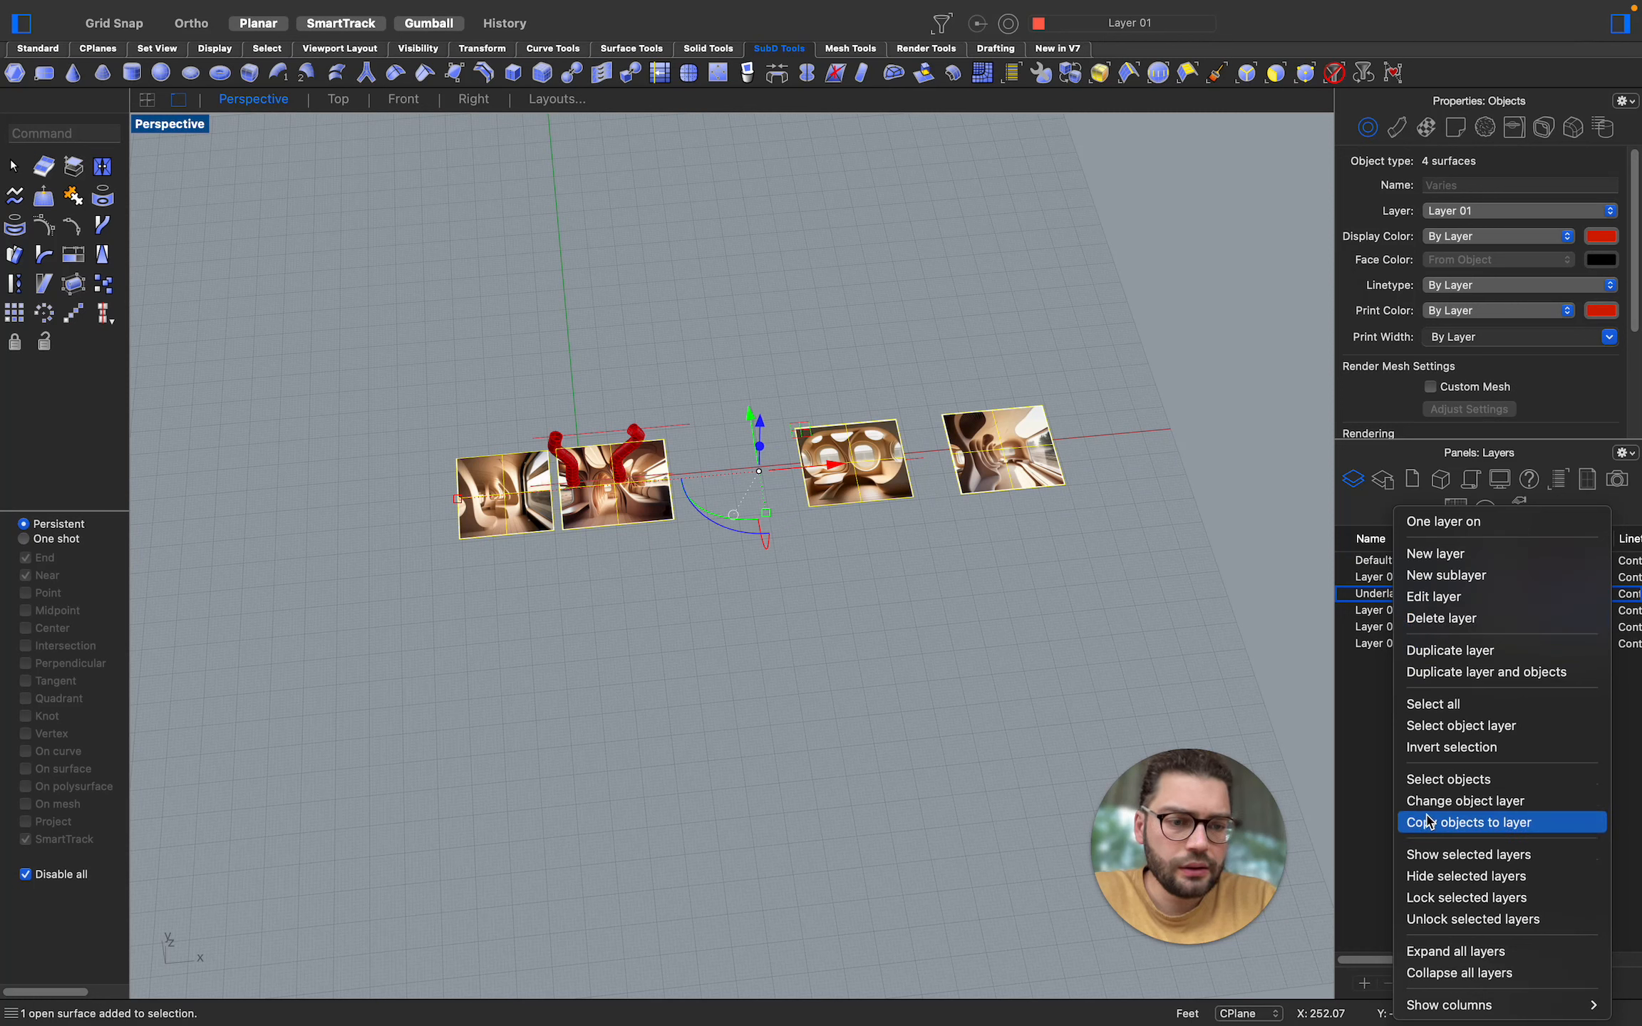
click(1450, 800)
Correct the name of the reference images' layer to Underlay
click(1397, 595)
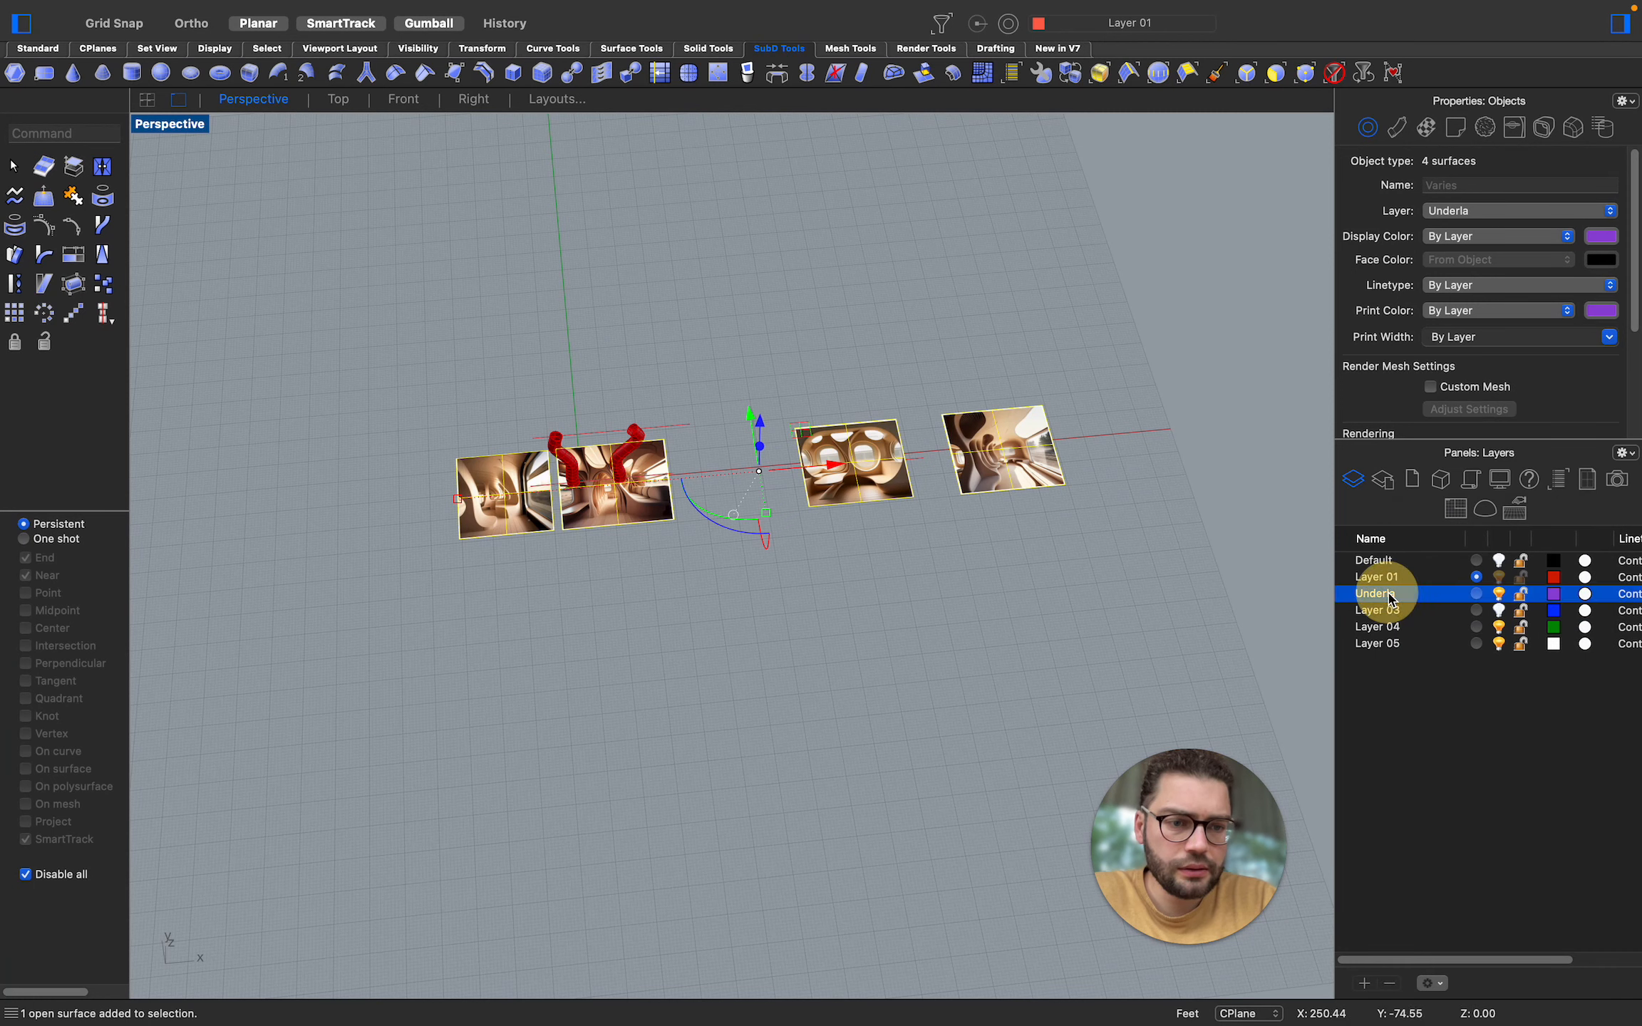
click(1396, 594)
text(y)
key(Return)
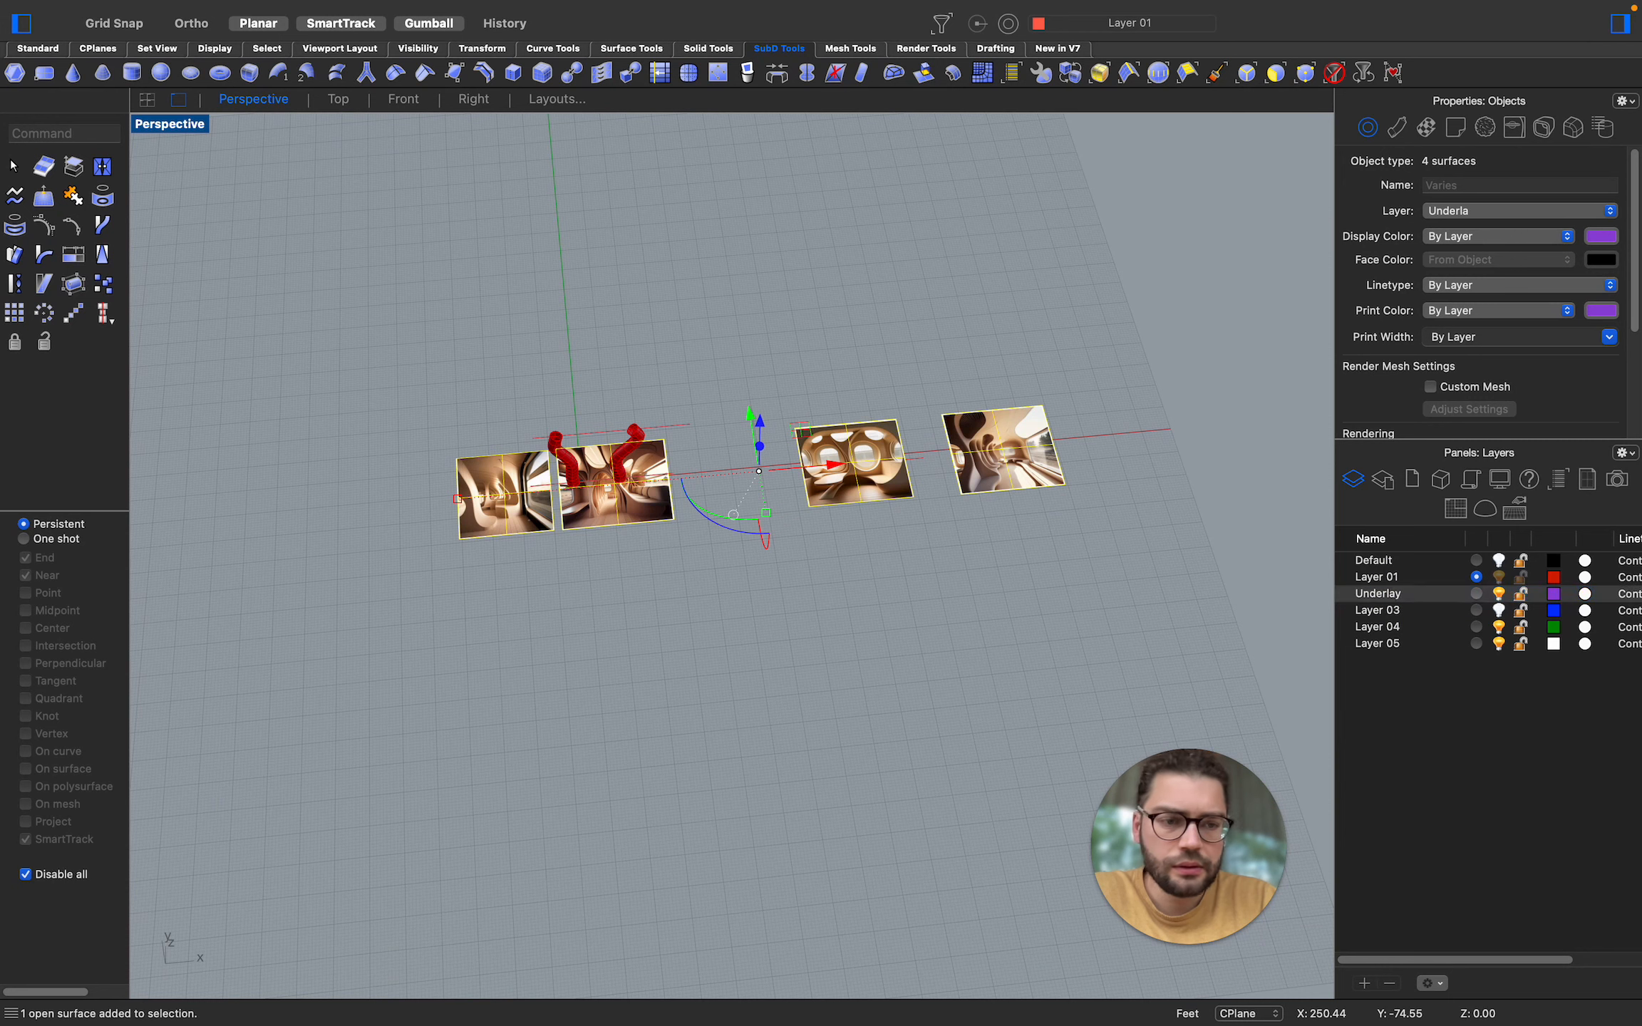
Hide the Underlay layer and delete the stray line on the ground away from the pipes
click(1499, 594)
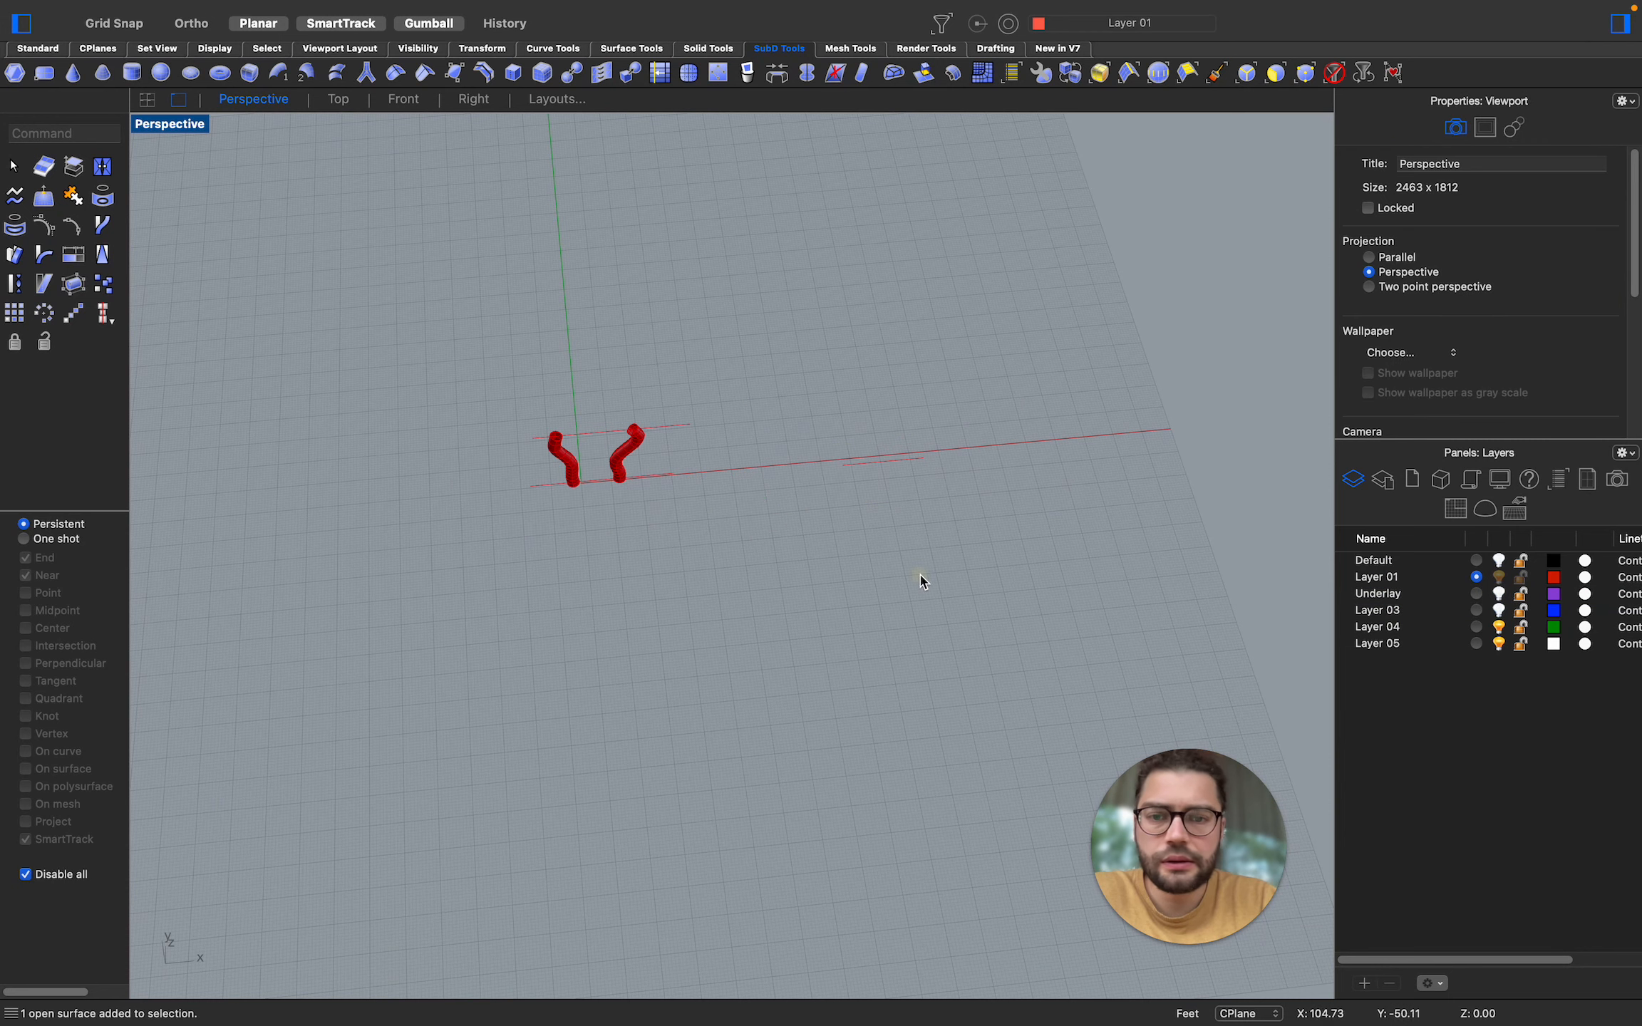
drag(1035, 362, 840, 485)
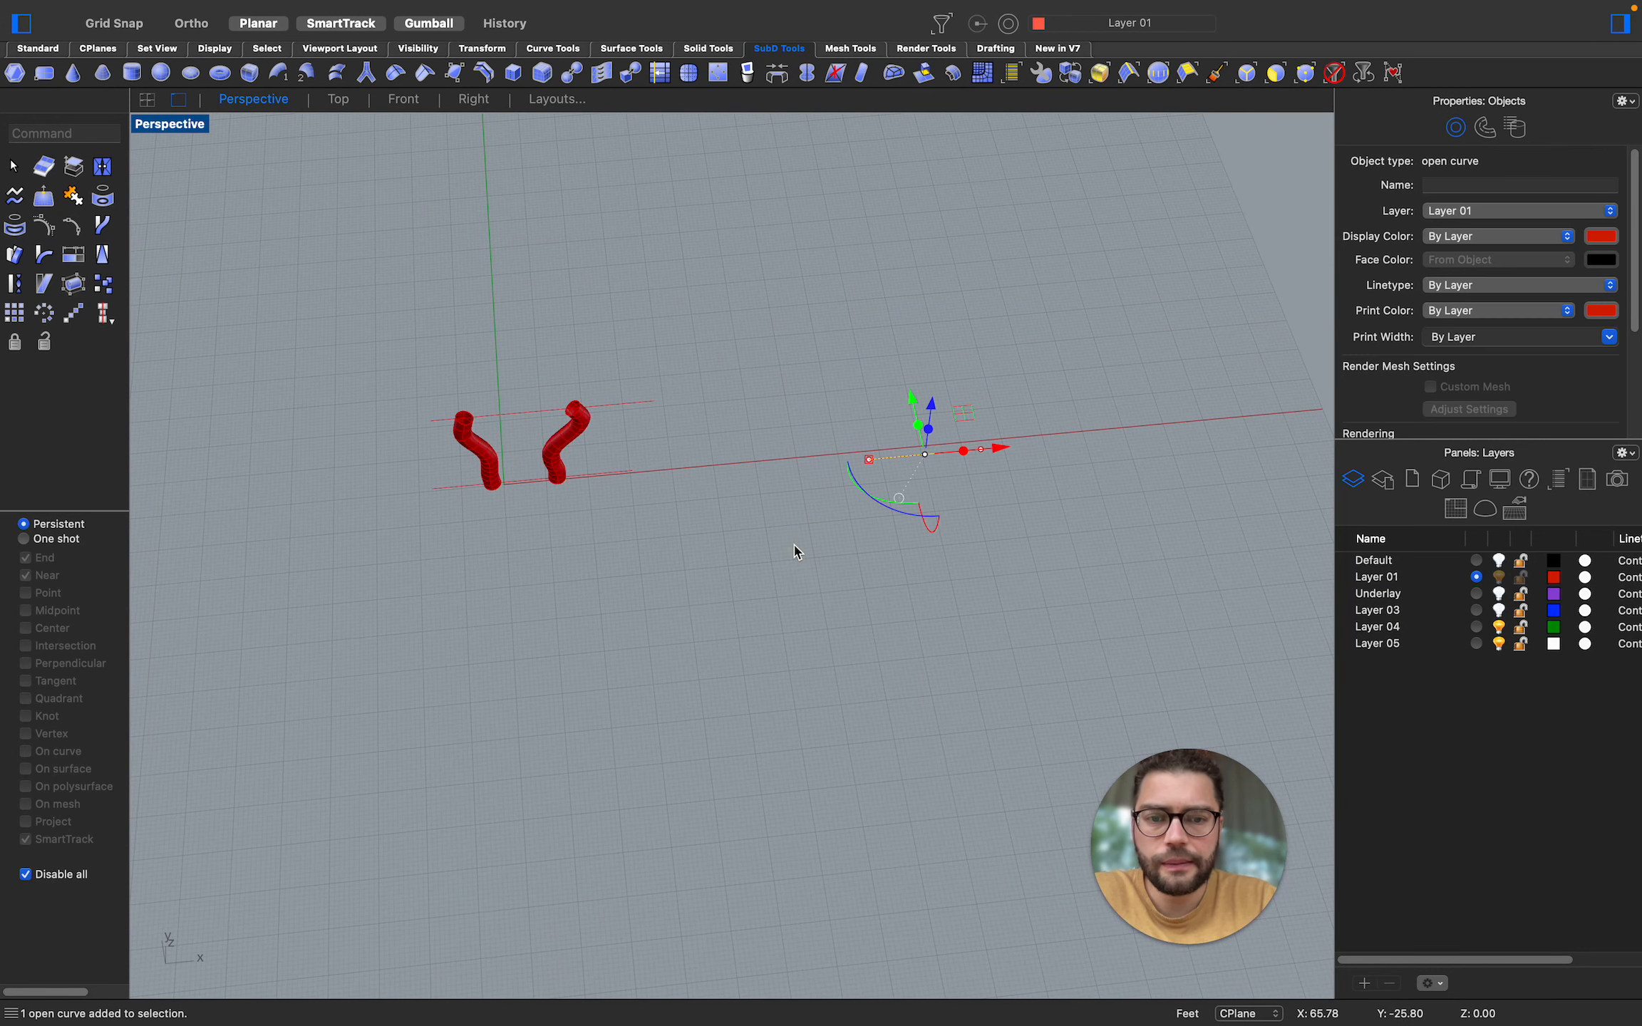
key(Delete)
Start extruding the upper horizontal line, re-enable object snaps and set the extrusion direction horizontally along the Y axis
scroll(468, 385, up, 3)
right_drag(621, 626, 557, 598)
scroll(706, 644, up, 5)
mouse_move(706, 643)
right_down()
mouse_move(795, 571)
mouse_move(721, 644)
right_up()
scroll(828, 533, down, 1)
scroll(721, 608, down, 4)
click(737, 456)
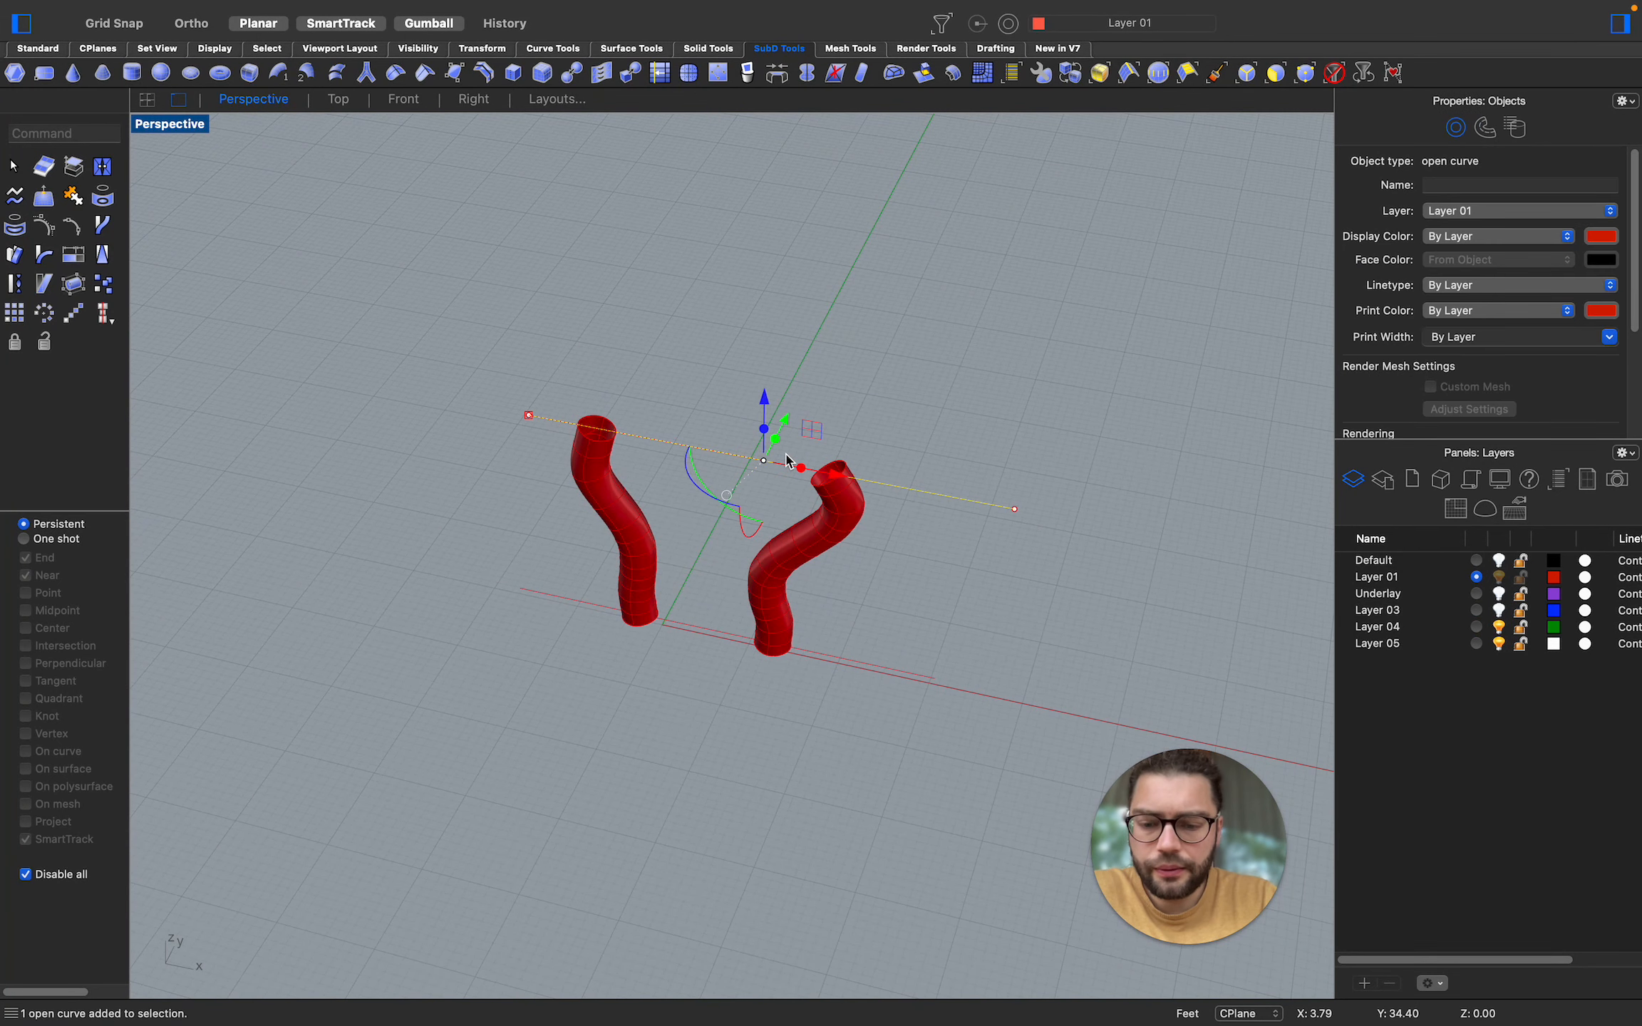
text(extr)
key(Return)
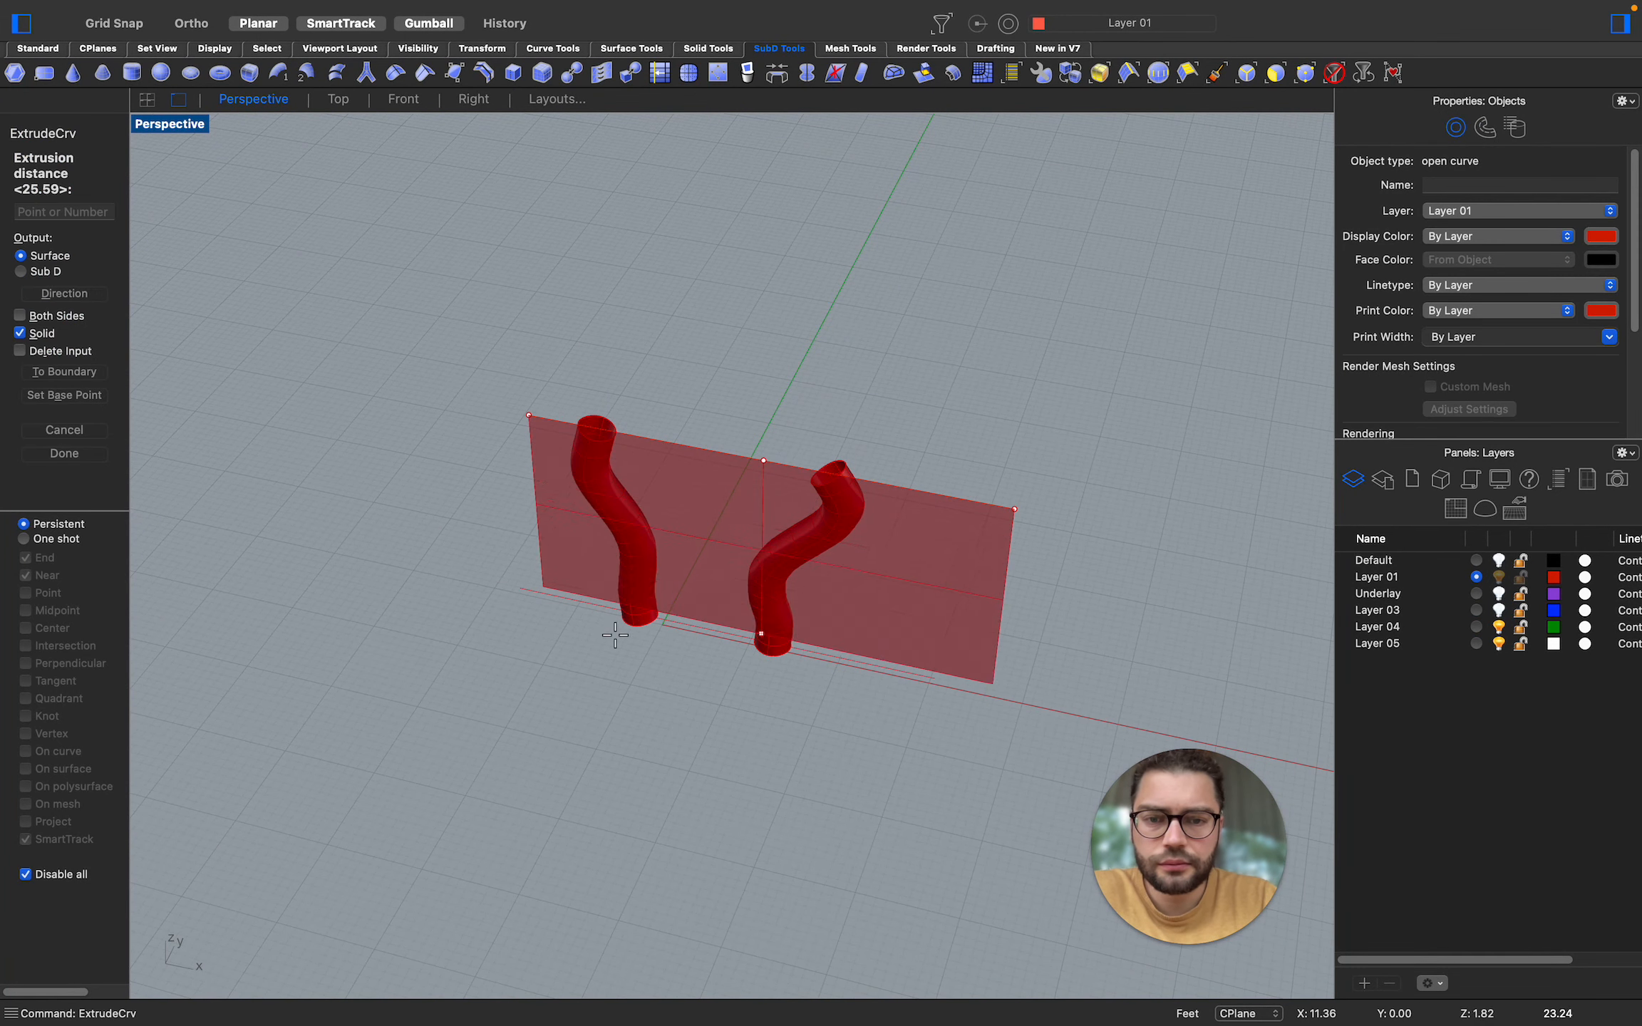
text(d)
key(Return)
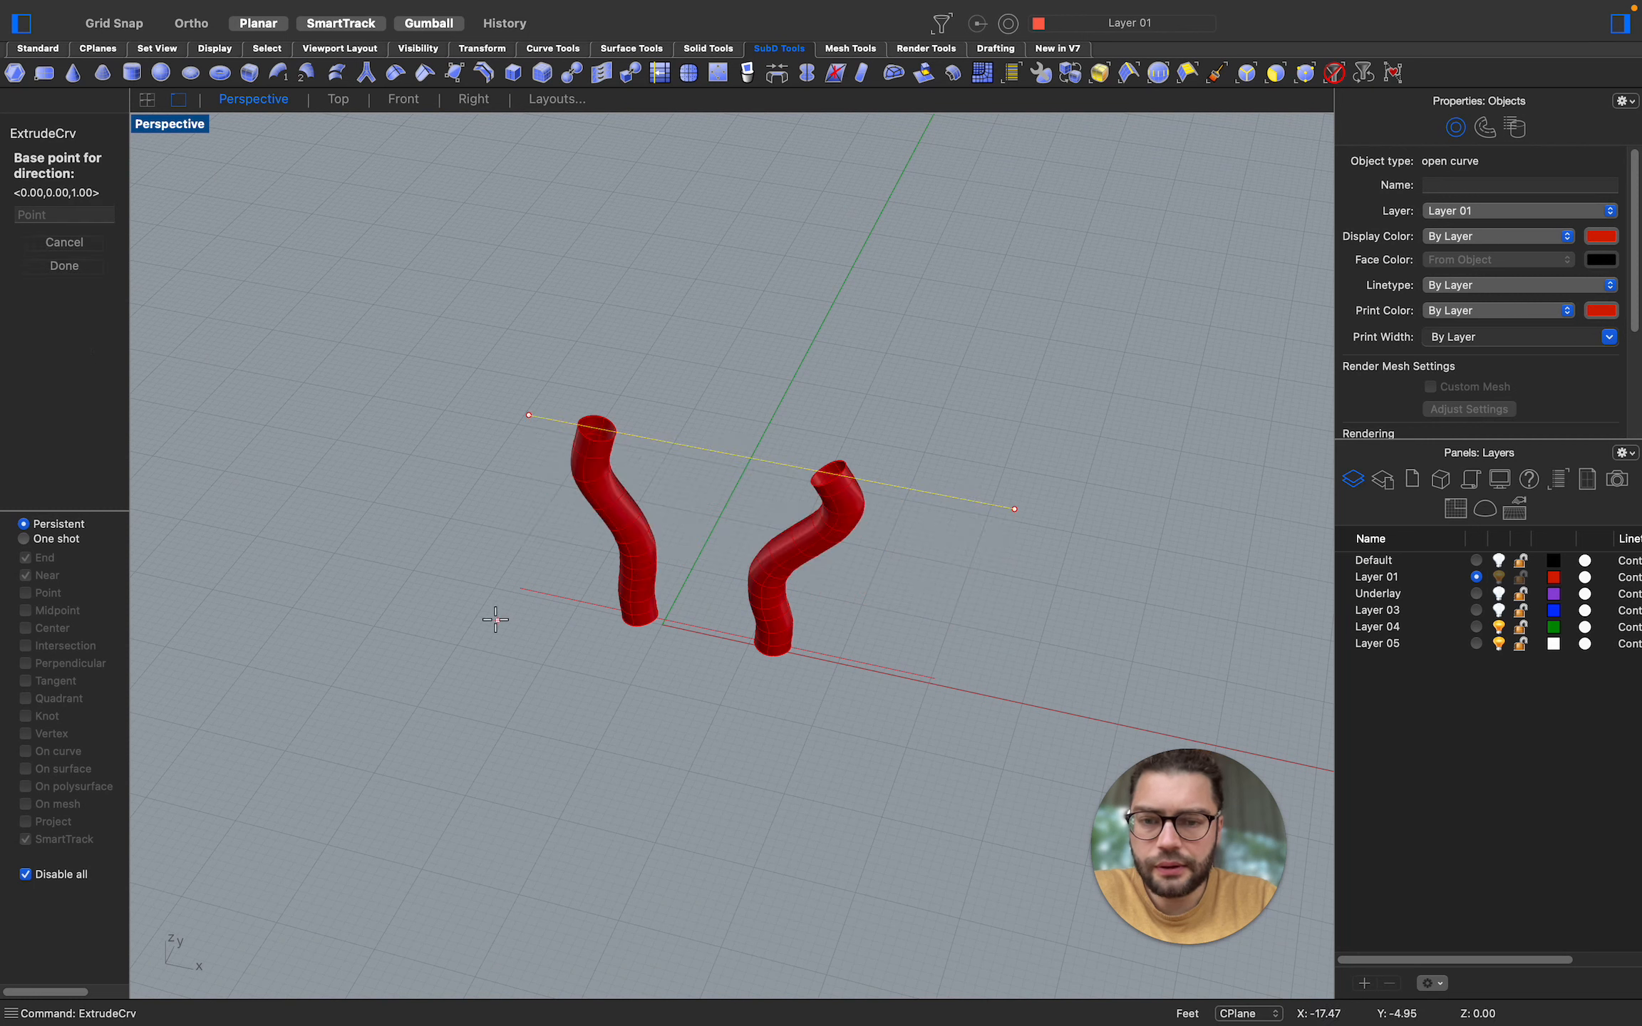
click(37, 875)
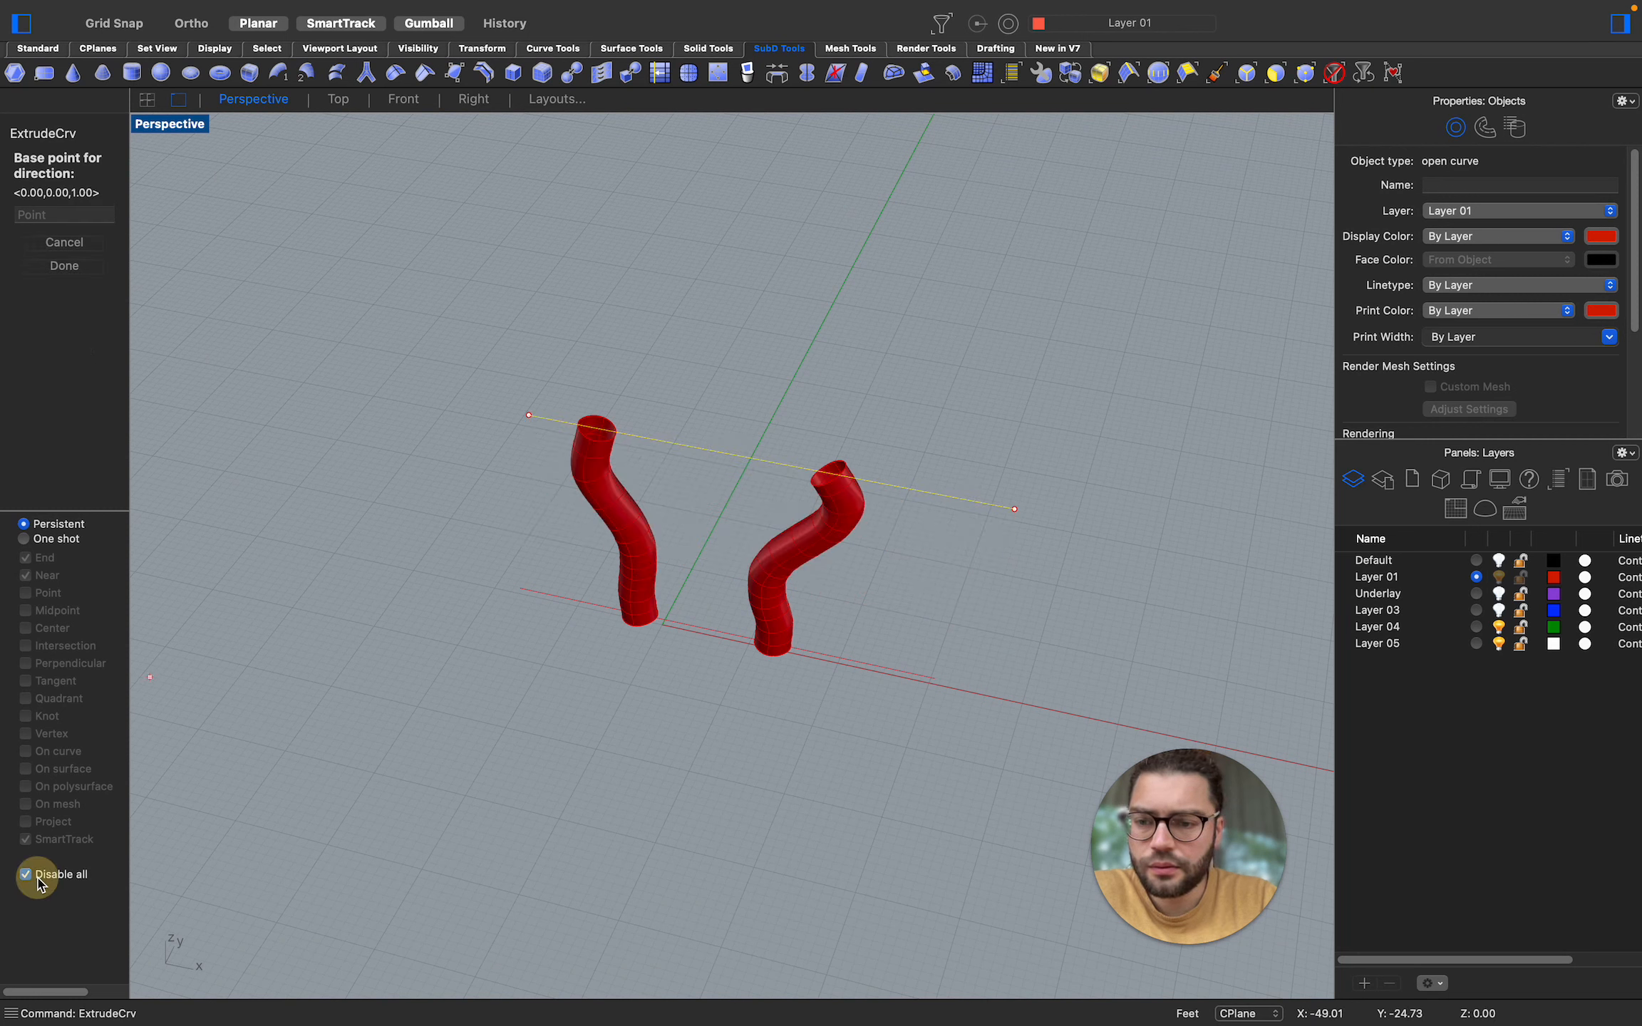
click(524, 630)
click(406, 798)
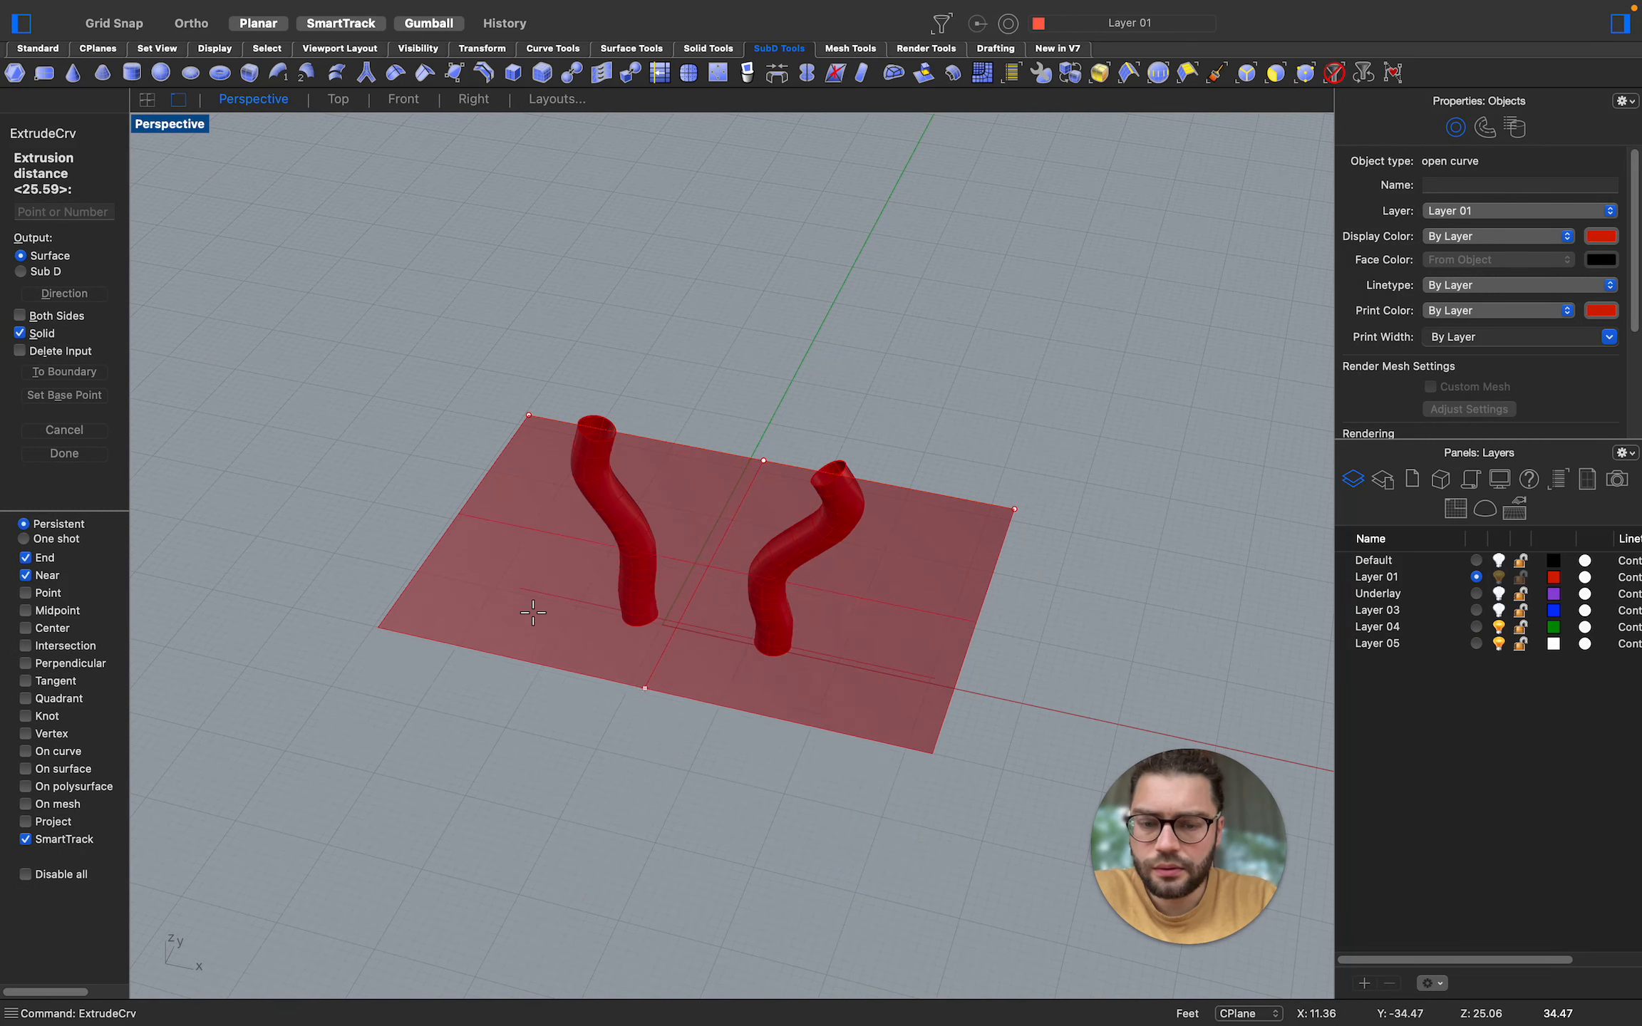
Extrude the upper line to both sides by about 22.8 feet each way to form a flat ceiling surface
key(b)
key(Return)
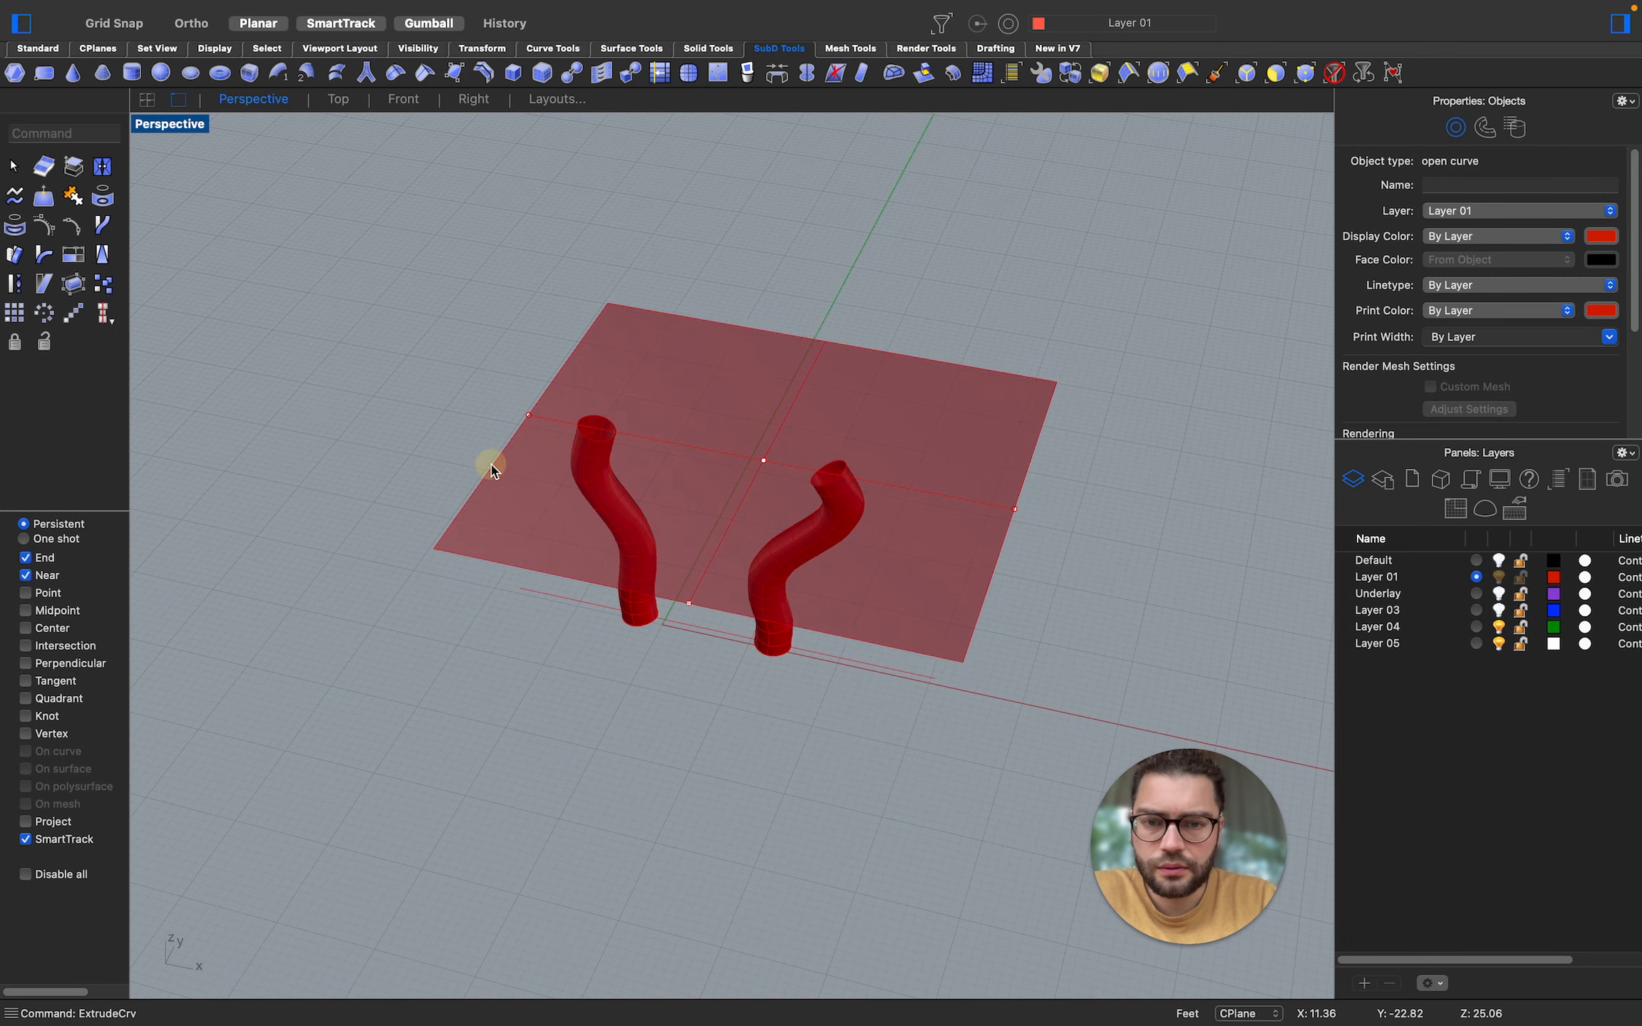
click(486, 464)
Raise the ceiling surface slightly along the vertical axis, above the tops of the pipes
click(745, 436)
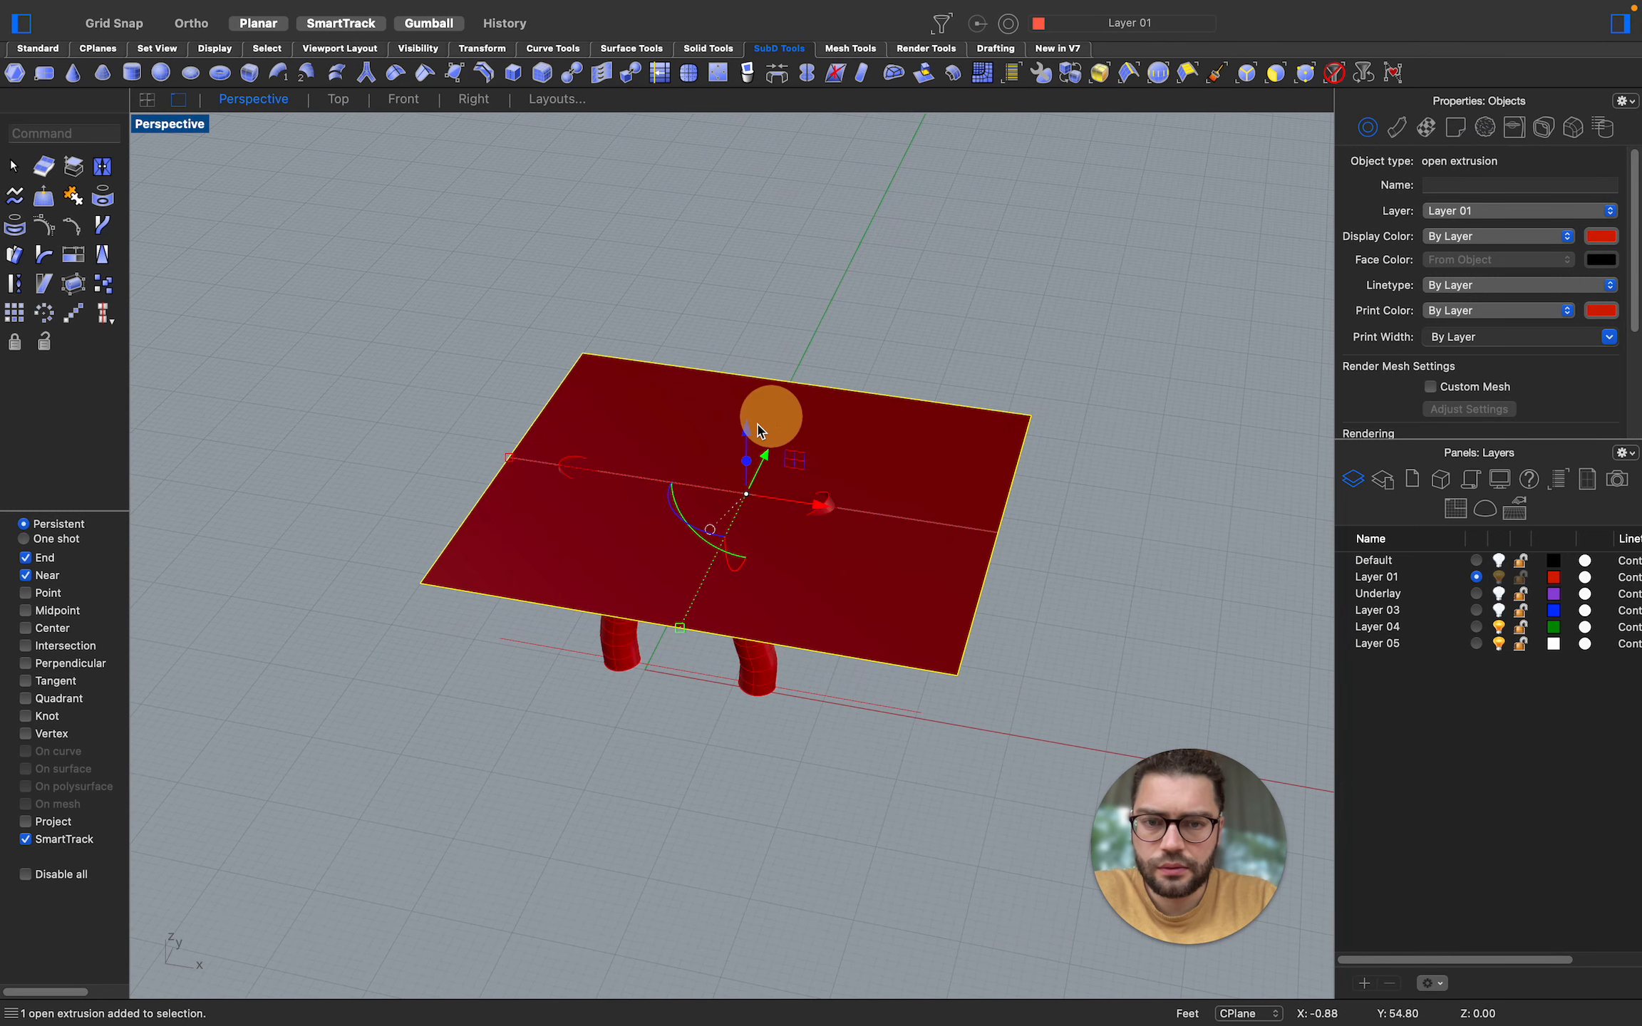
drag(751, 447, 746, 398)
mouse_move(825, 473)
right_down()
mouse_move(728, 469)
mouse_move(774, 695)
right_up()
Delete the upper and lower horizontal construction lines
click(933, 726)
drag(1024, 582, 945, 899)
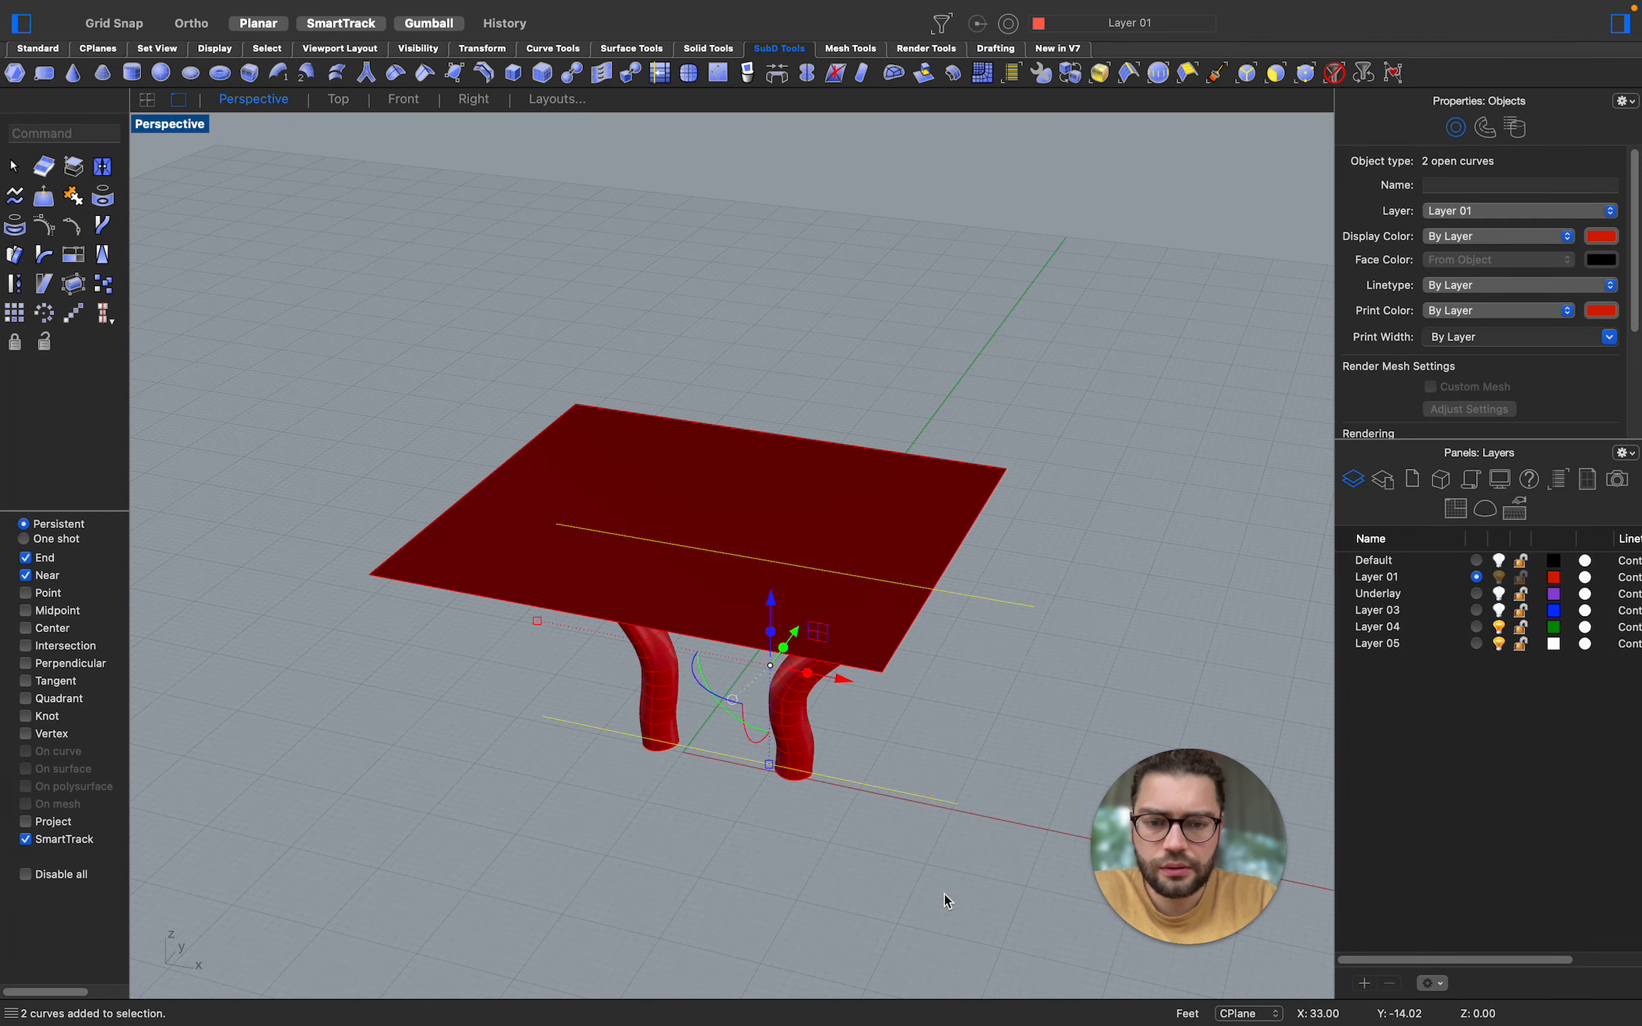
click(945, 899)
Try to project the ceiling surface onto the construction plane while keeping the input object
click(904, 535)
right_drag(915, 632, 916, 637)
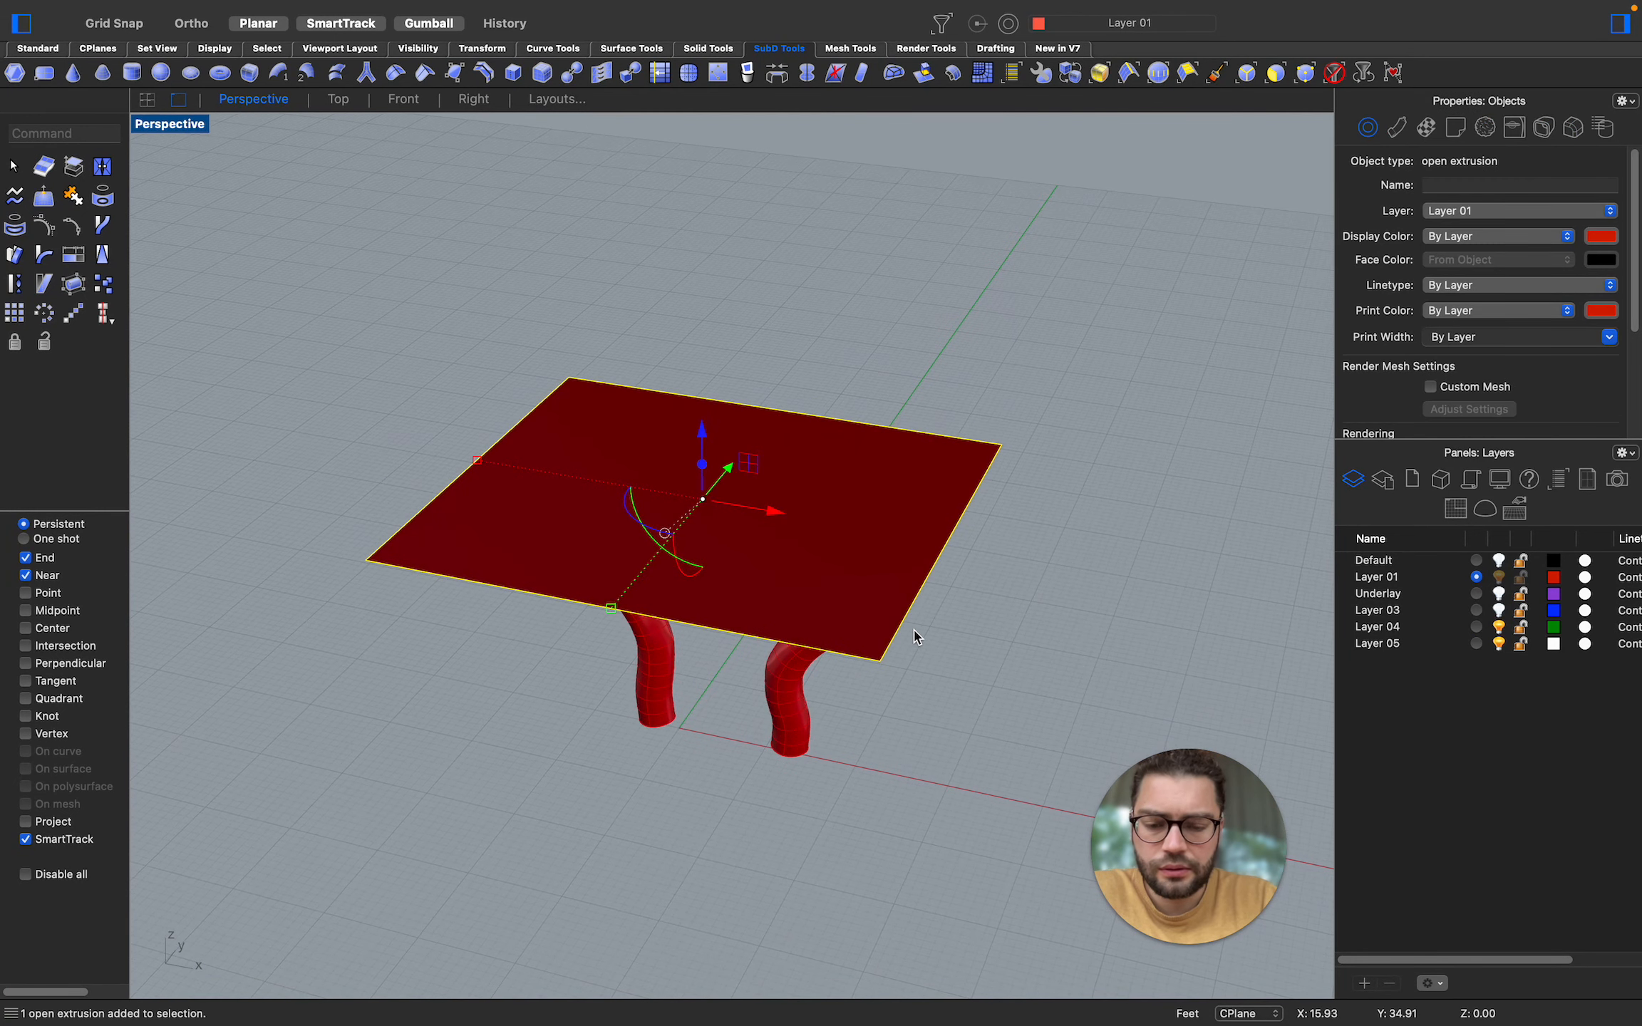
text(proj)
key(Return)
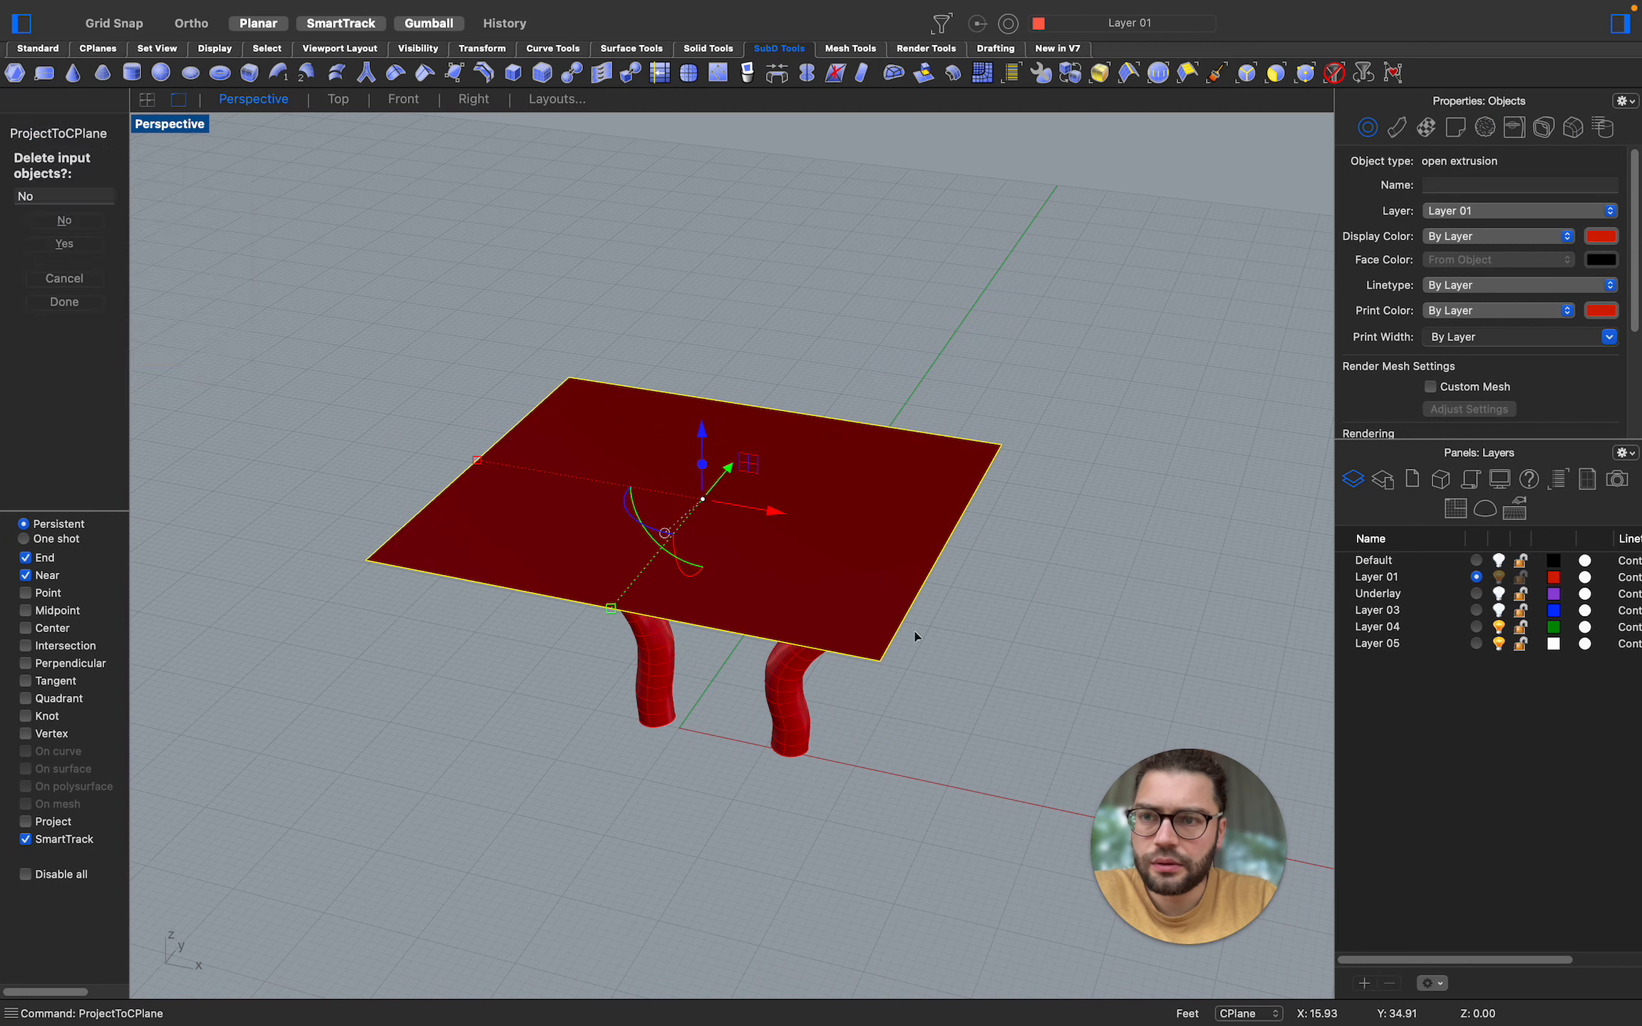
key(Return)
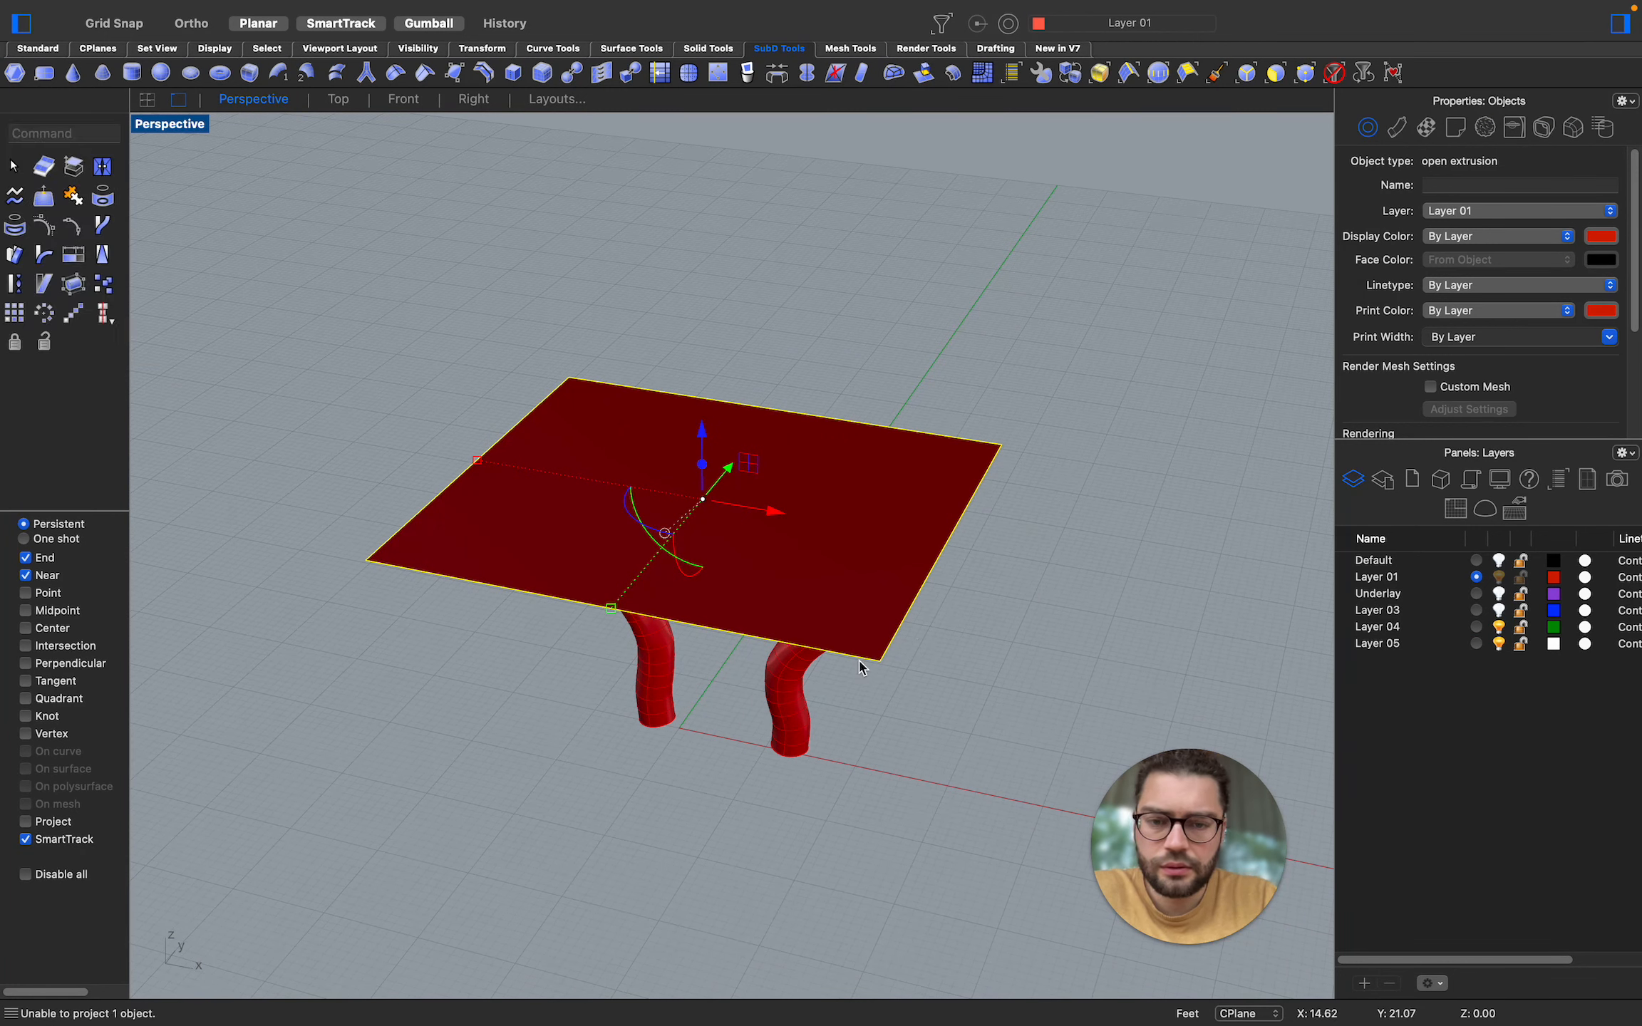
key(Return)
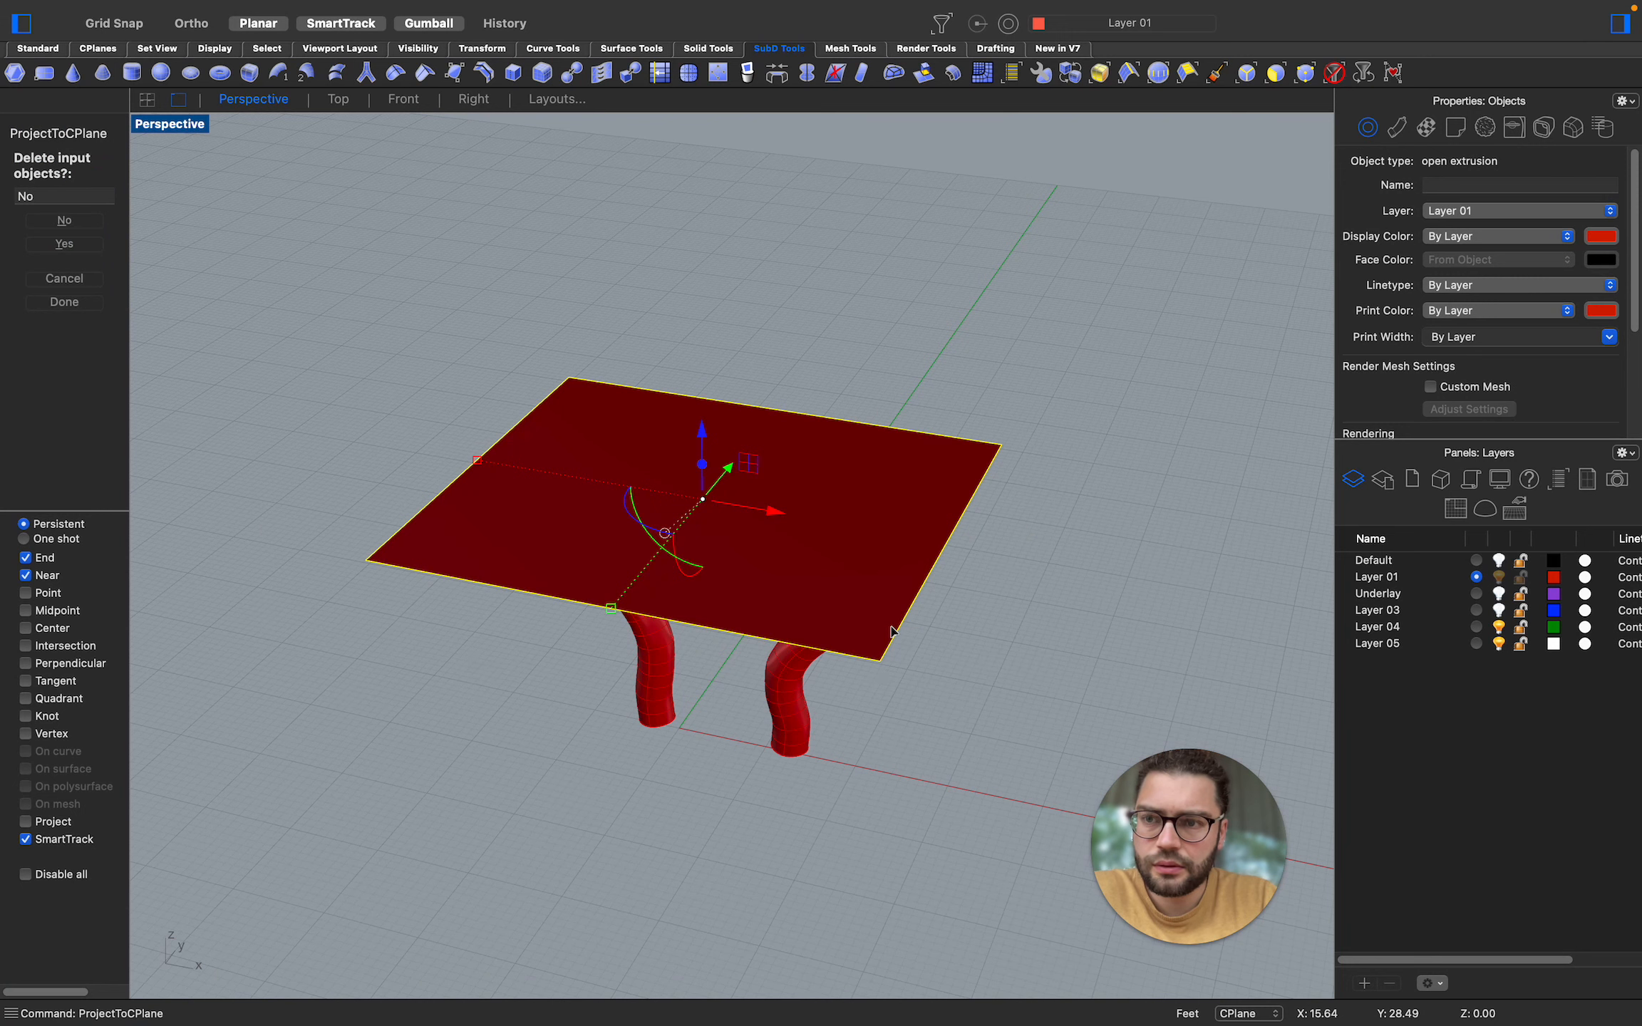
key(Return)
Draw a rectangle on the construction plane between two opposite corners of the ceiling surface, with the Project snap enabled
scroll(894, 633, down, 3)
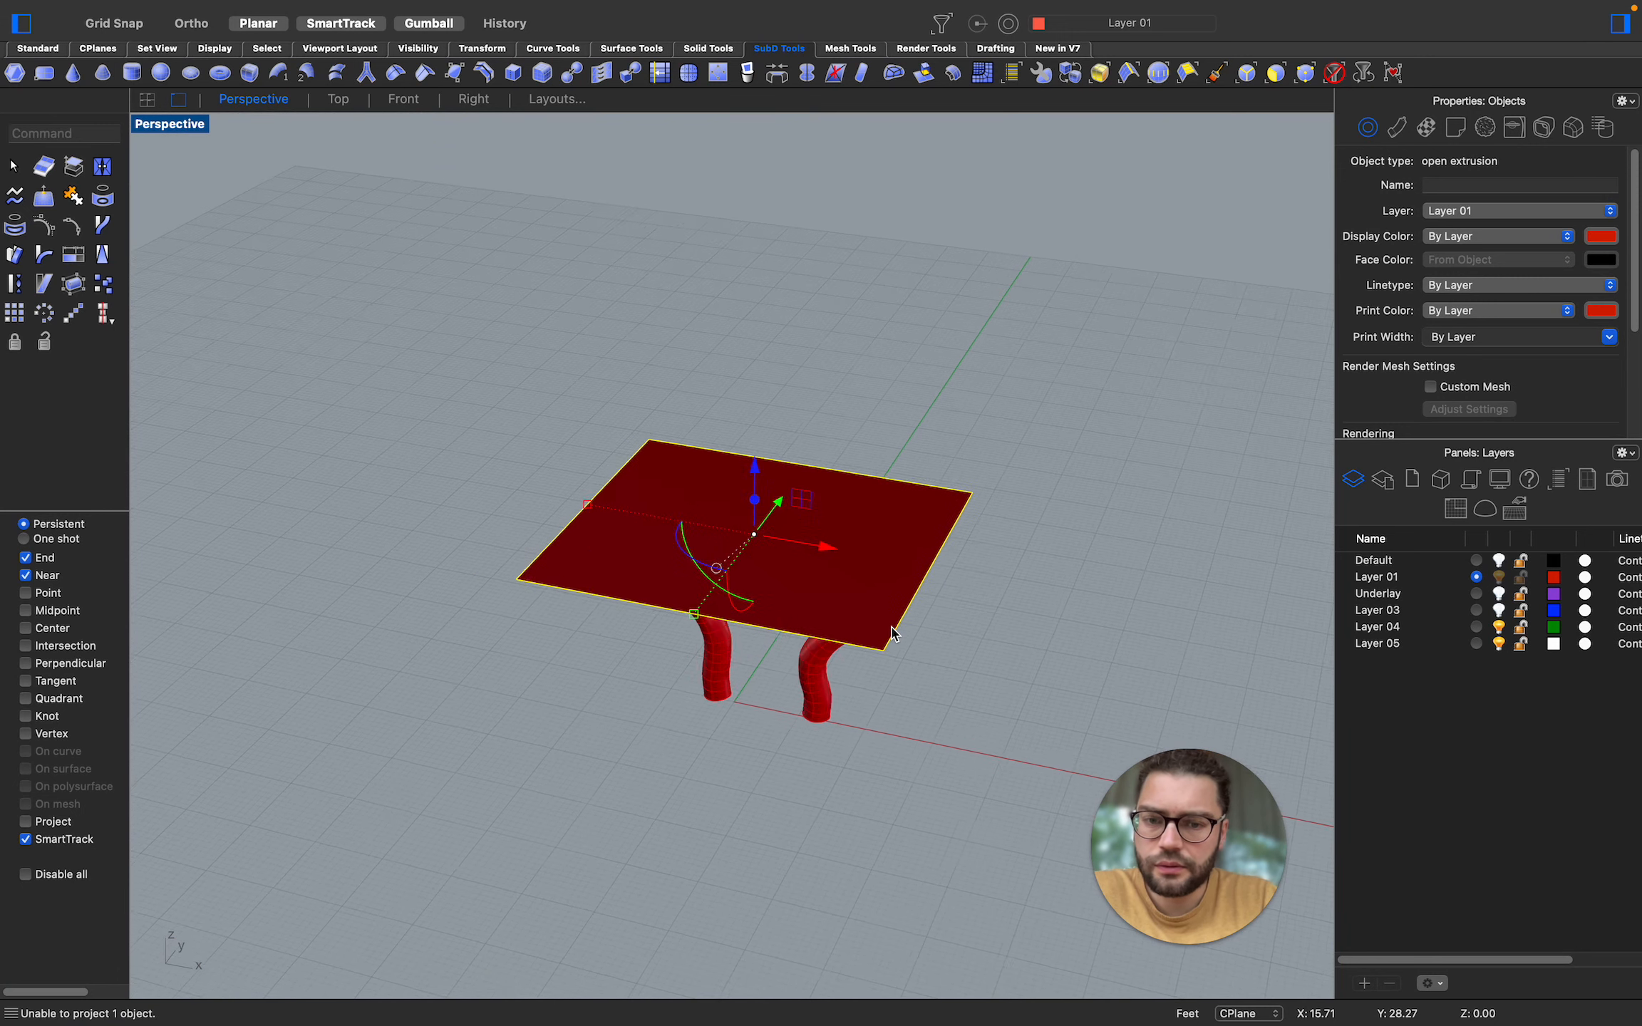
scroll(894, 633, down, 10)
scroll(894, 633, up, 2)
scroll(893, 633, up, 5)
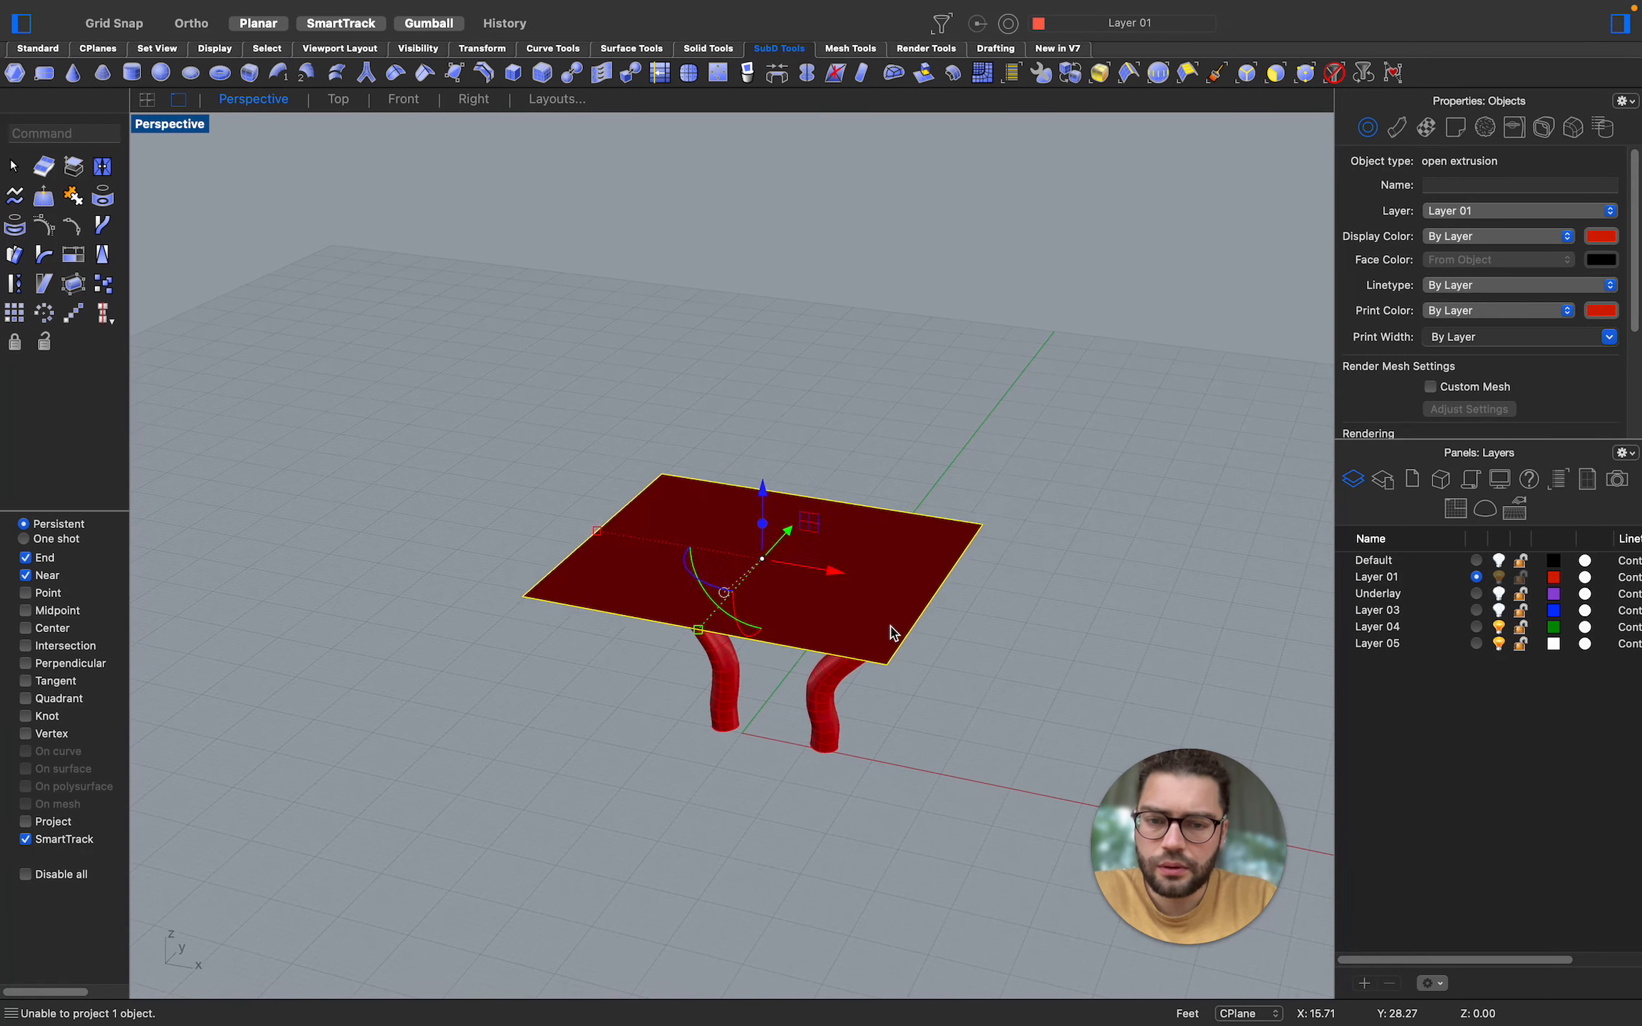
click(1040, 487)
click(821, 587)
click(980, 643)
text(rec)
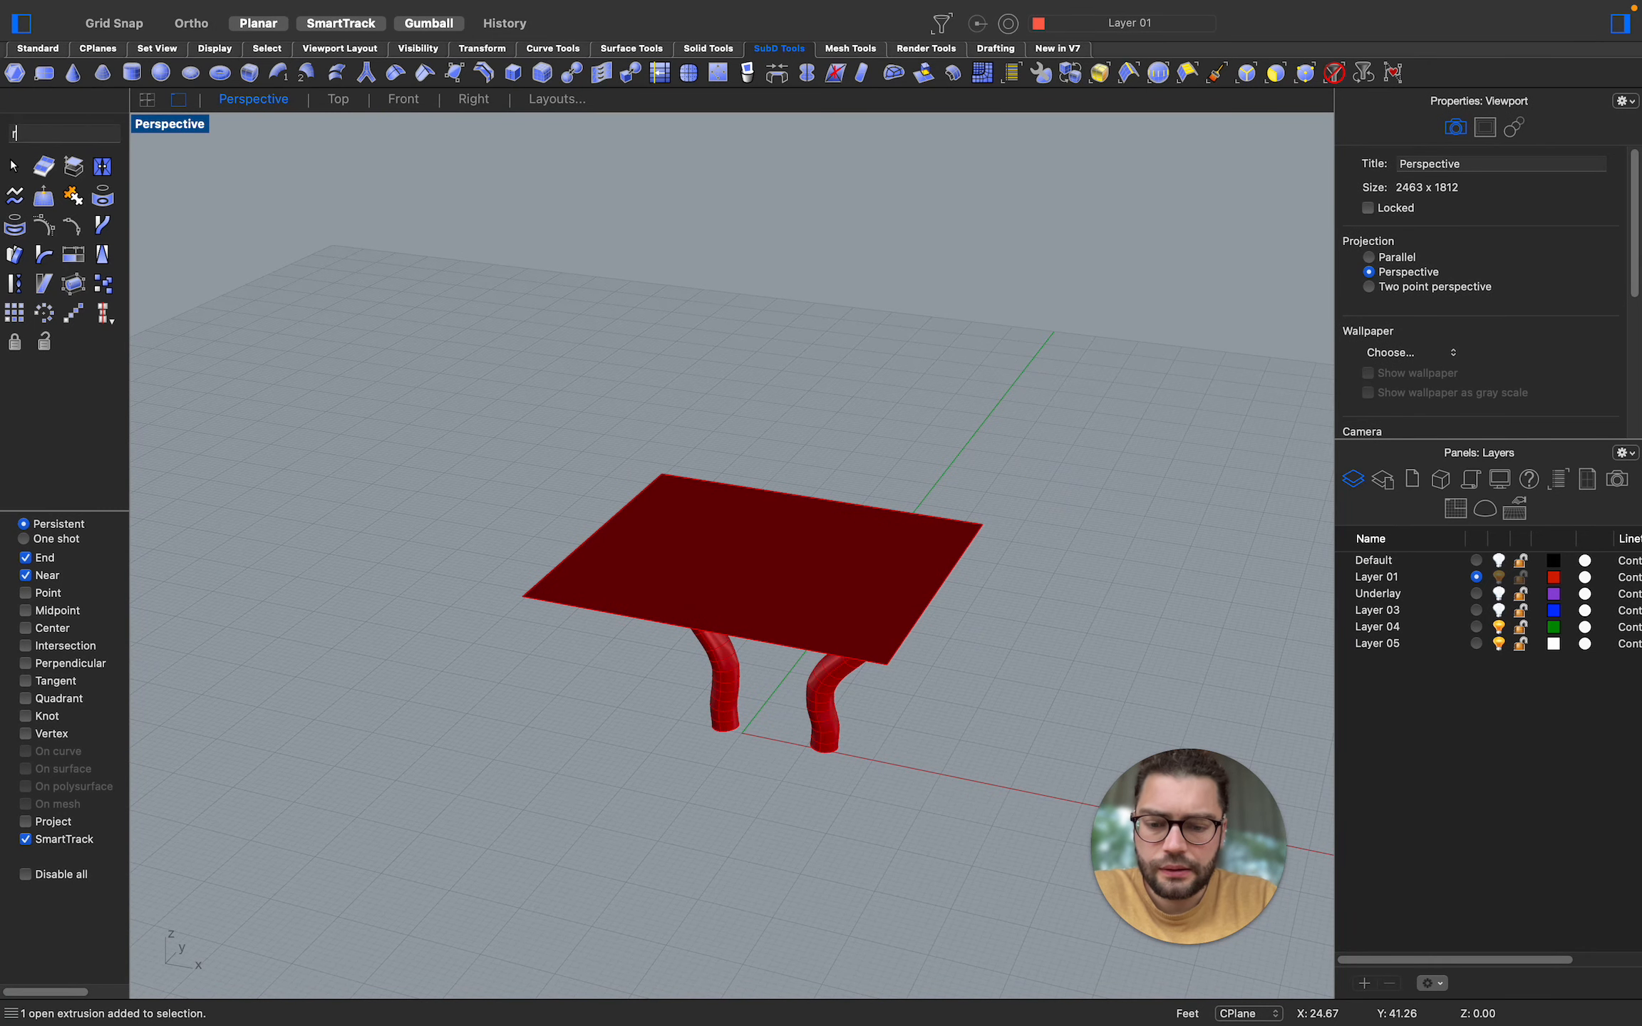
key(Return)
click(43, 825)
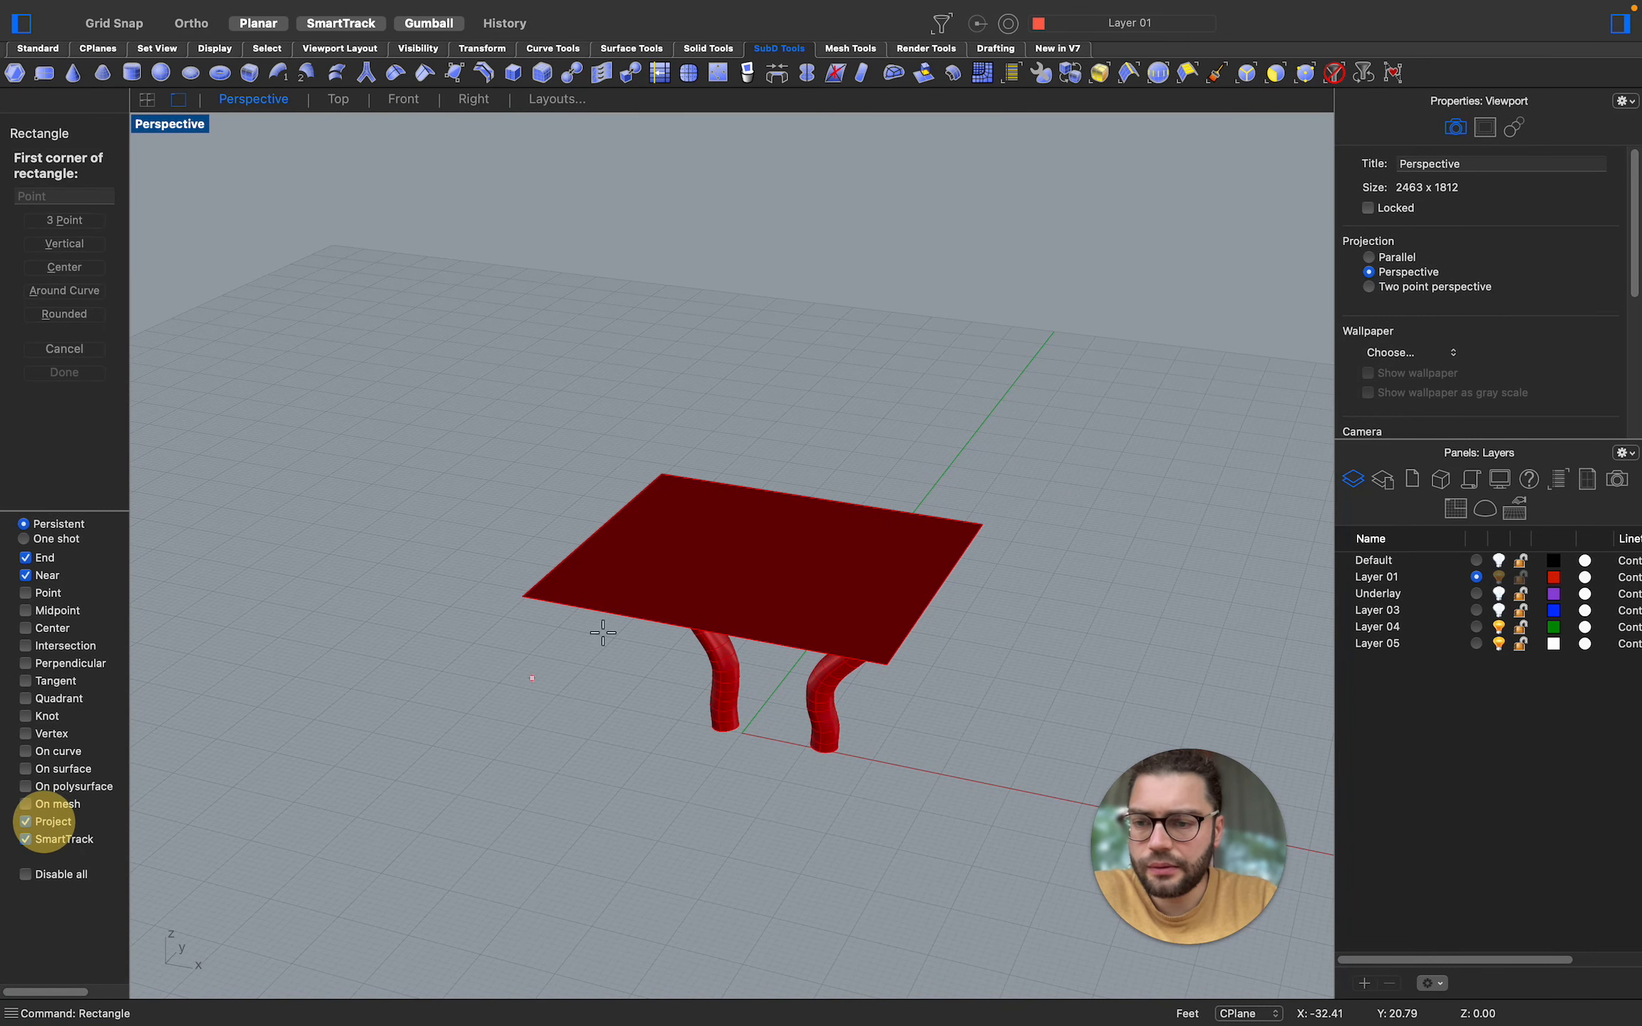
click(662, 475)
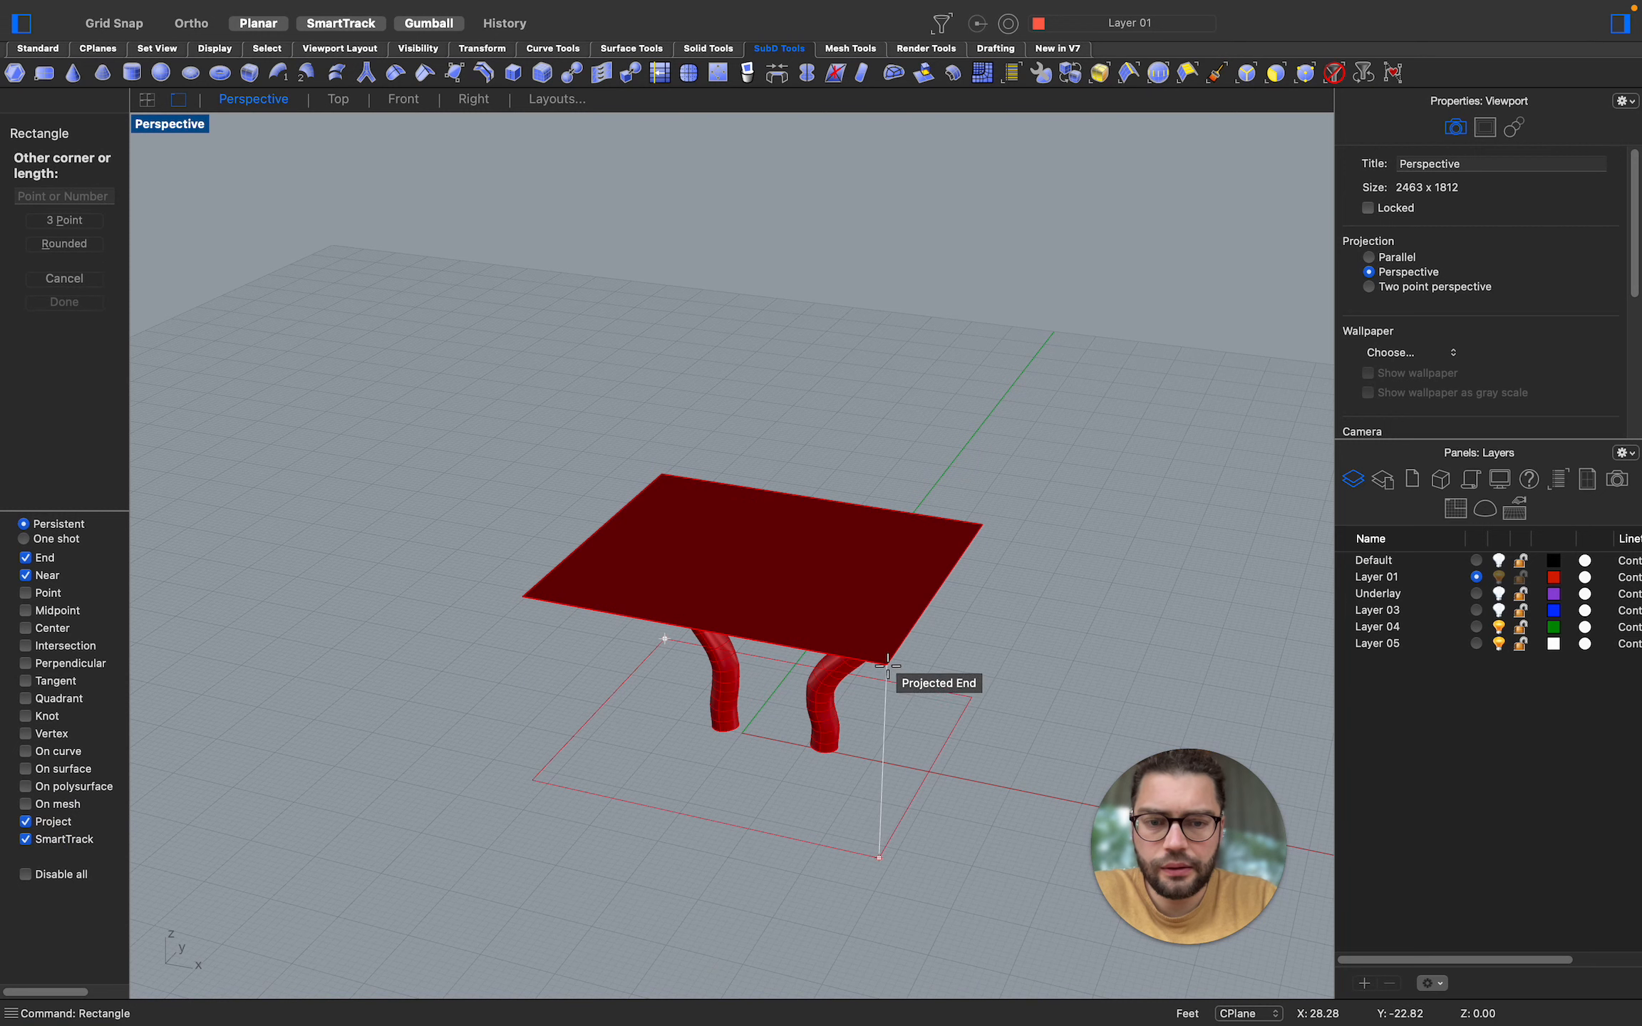
click(883, 659)
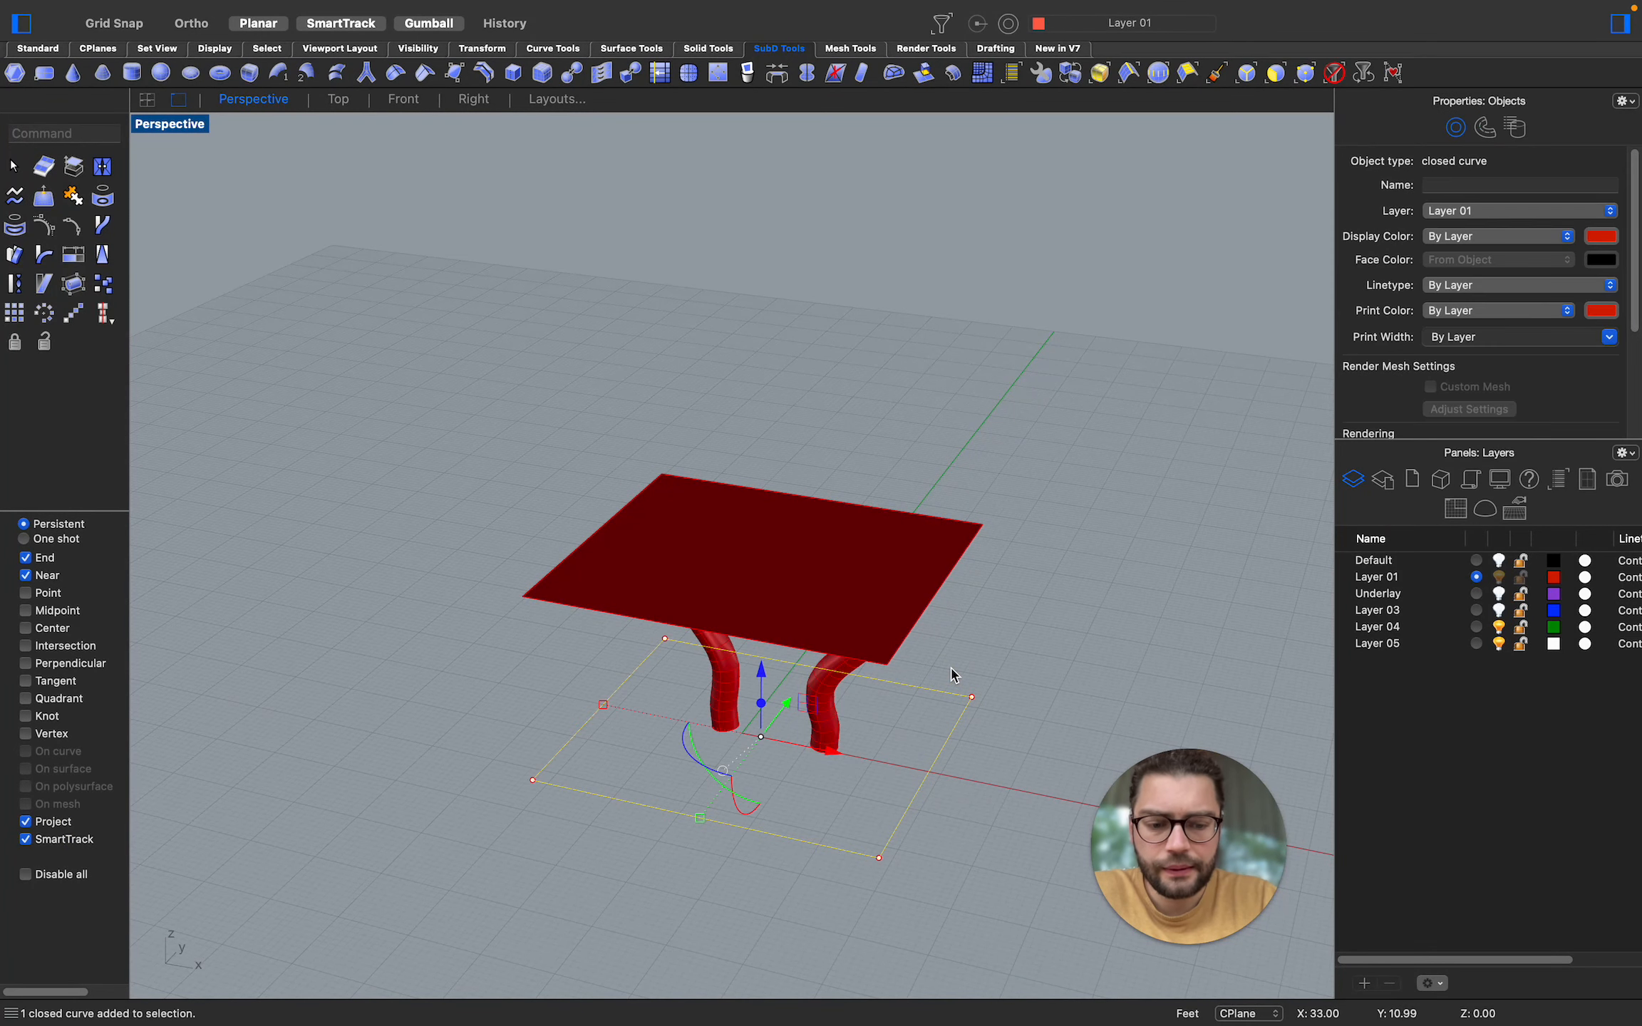
Create a planar floor surface from the closed rectangle on the construction plane and delete the rectangle curve
key(Return)
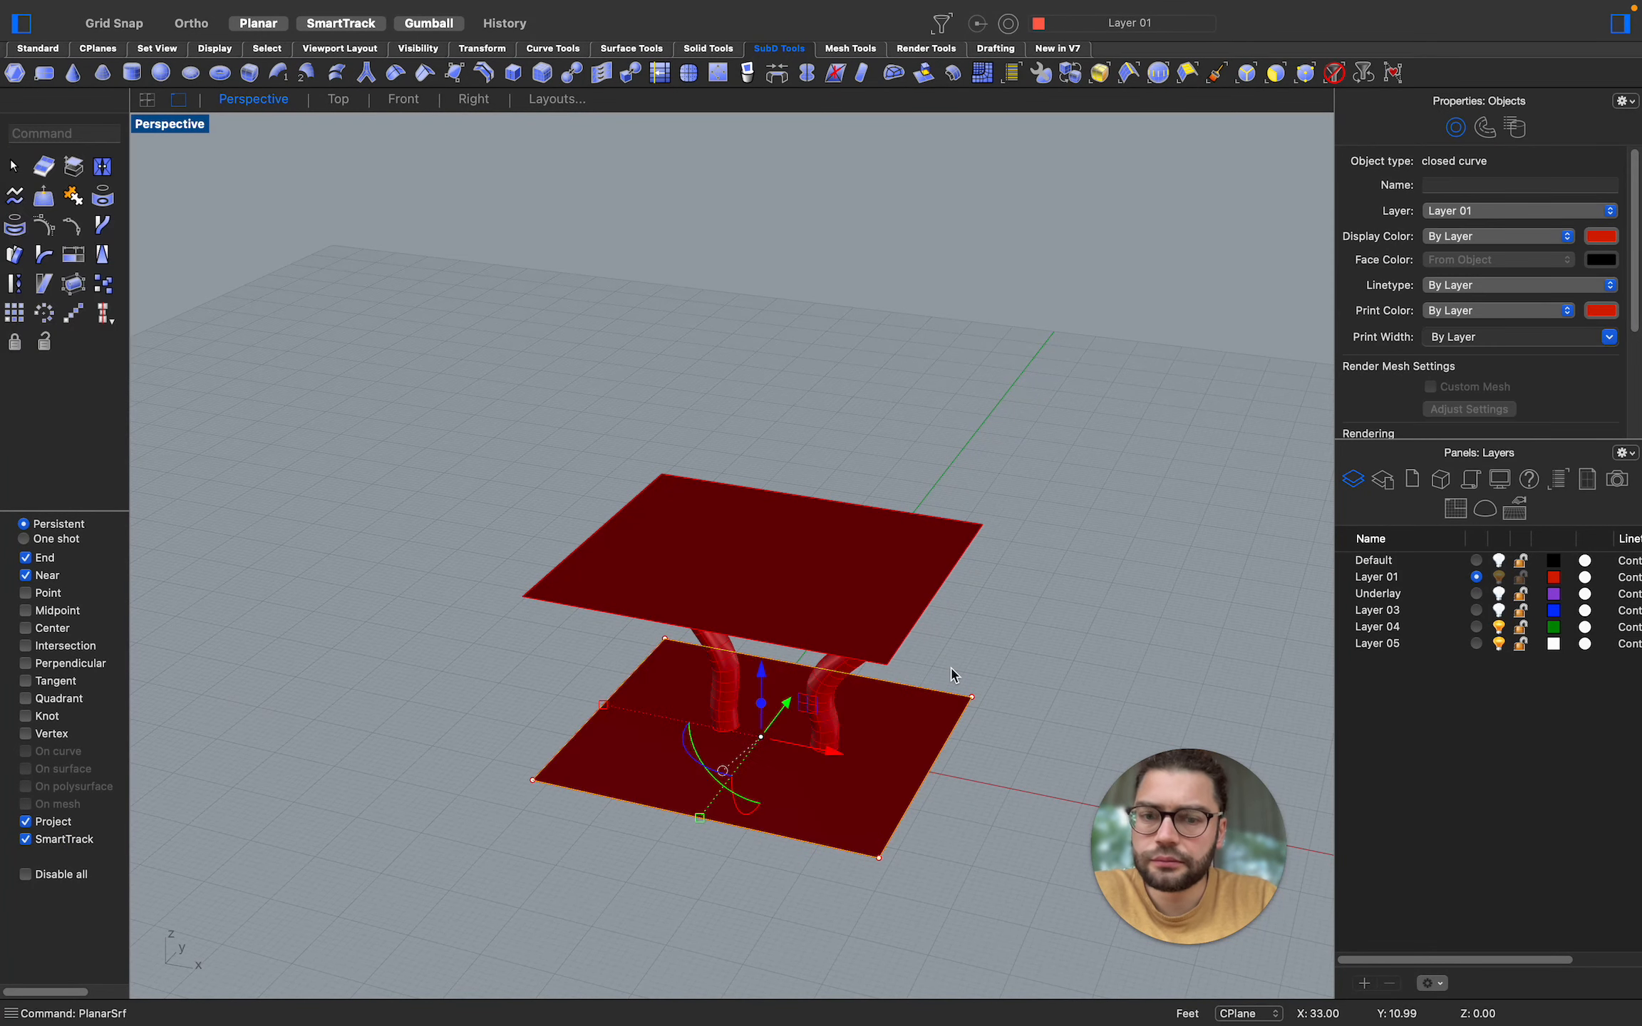
key(Delete)
click(1045, 604)
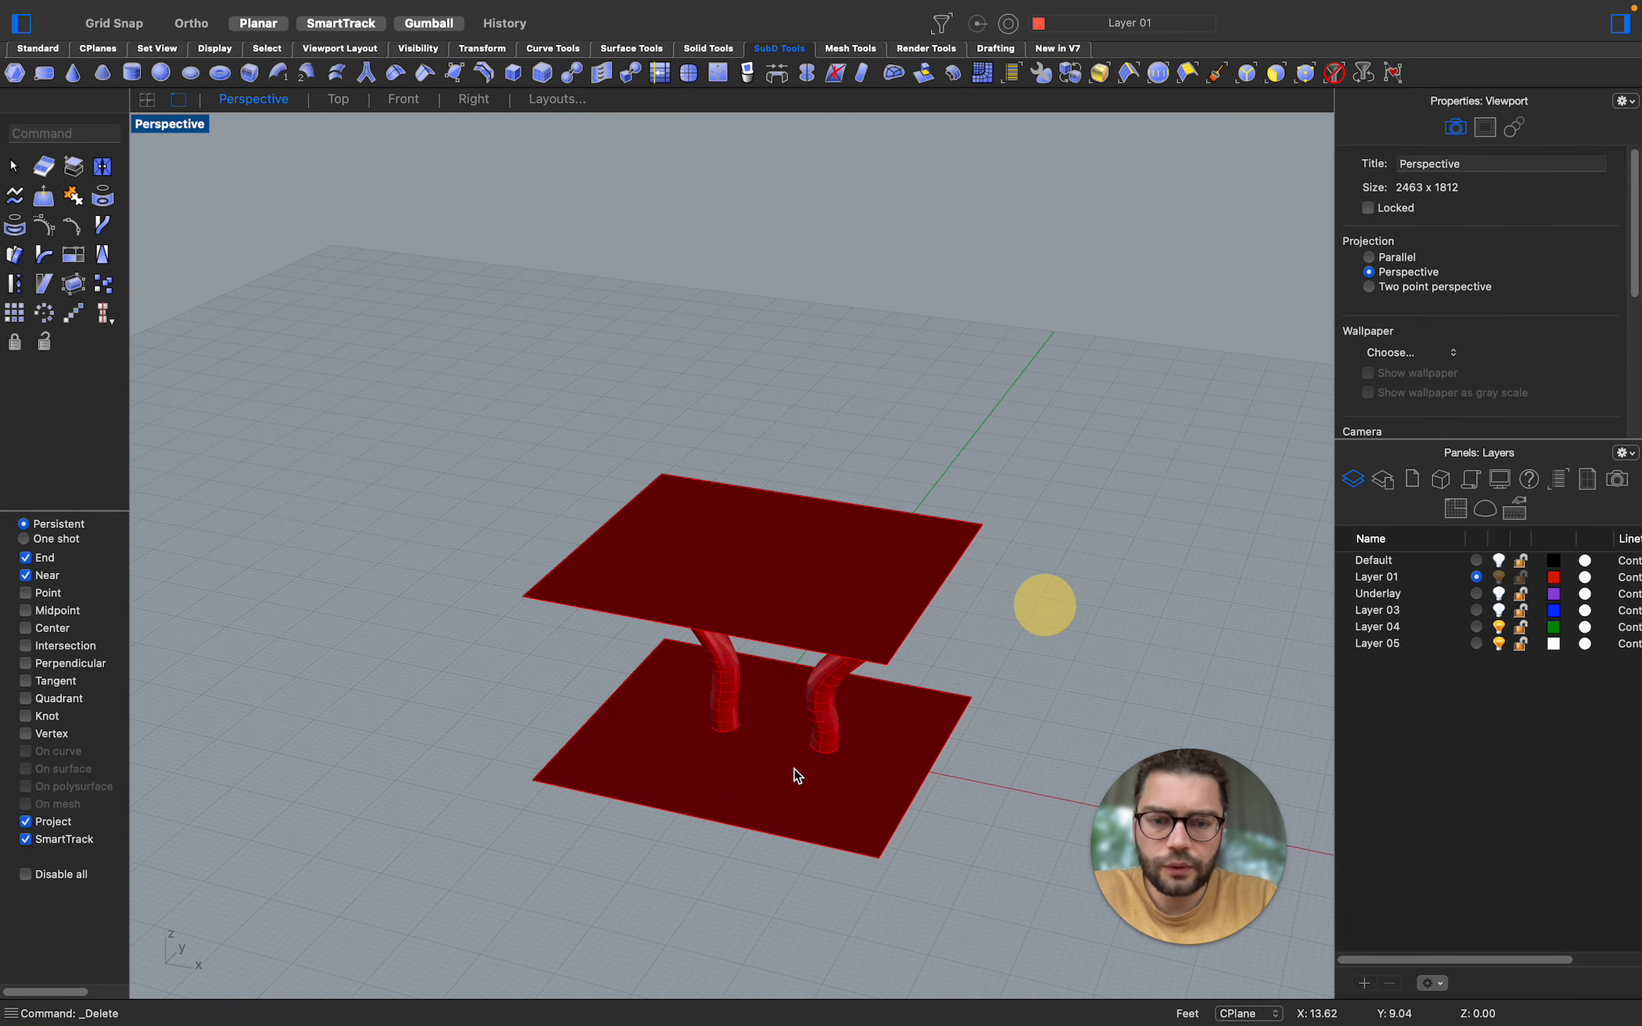
Raise both pipes slightly along the vertical axis so their lower ends sit just above the floor surface
scroll(777, 780, up, 5)
scroll(778, 783, up, 5)
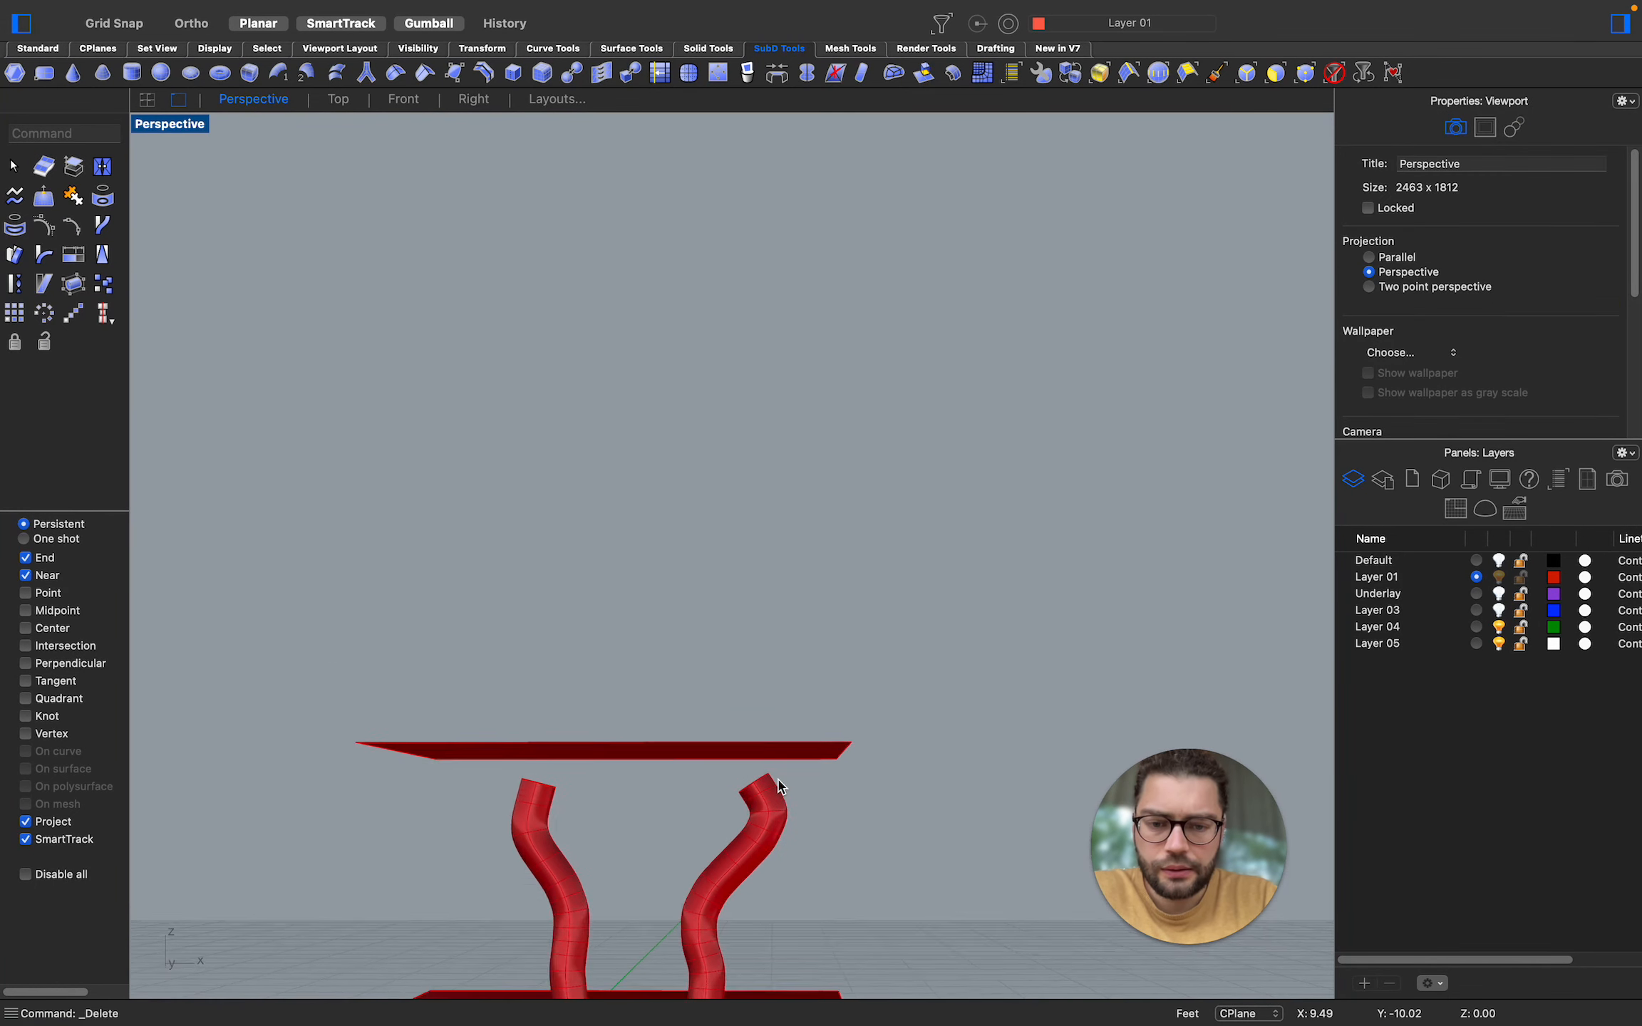
scroll(776, 782, down, 10)
scroll(776, 787, up, 8)
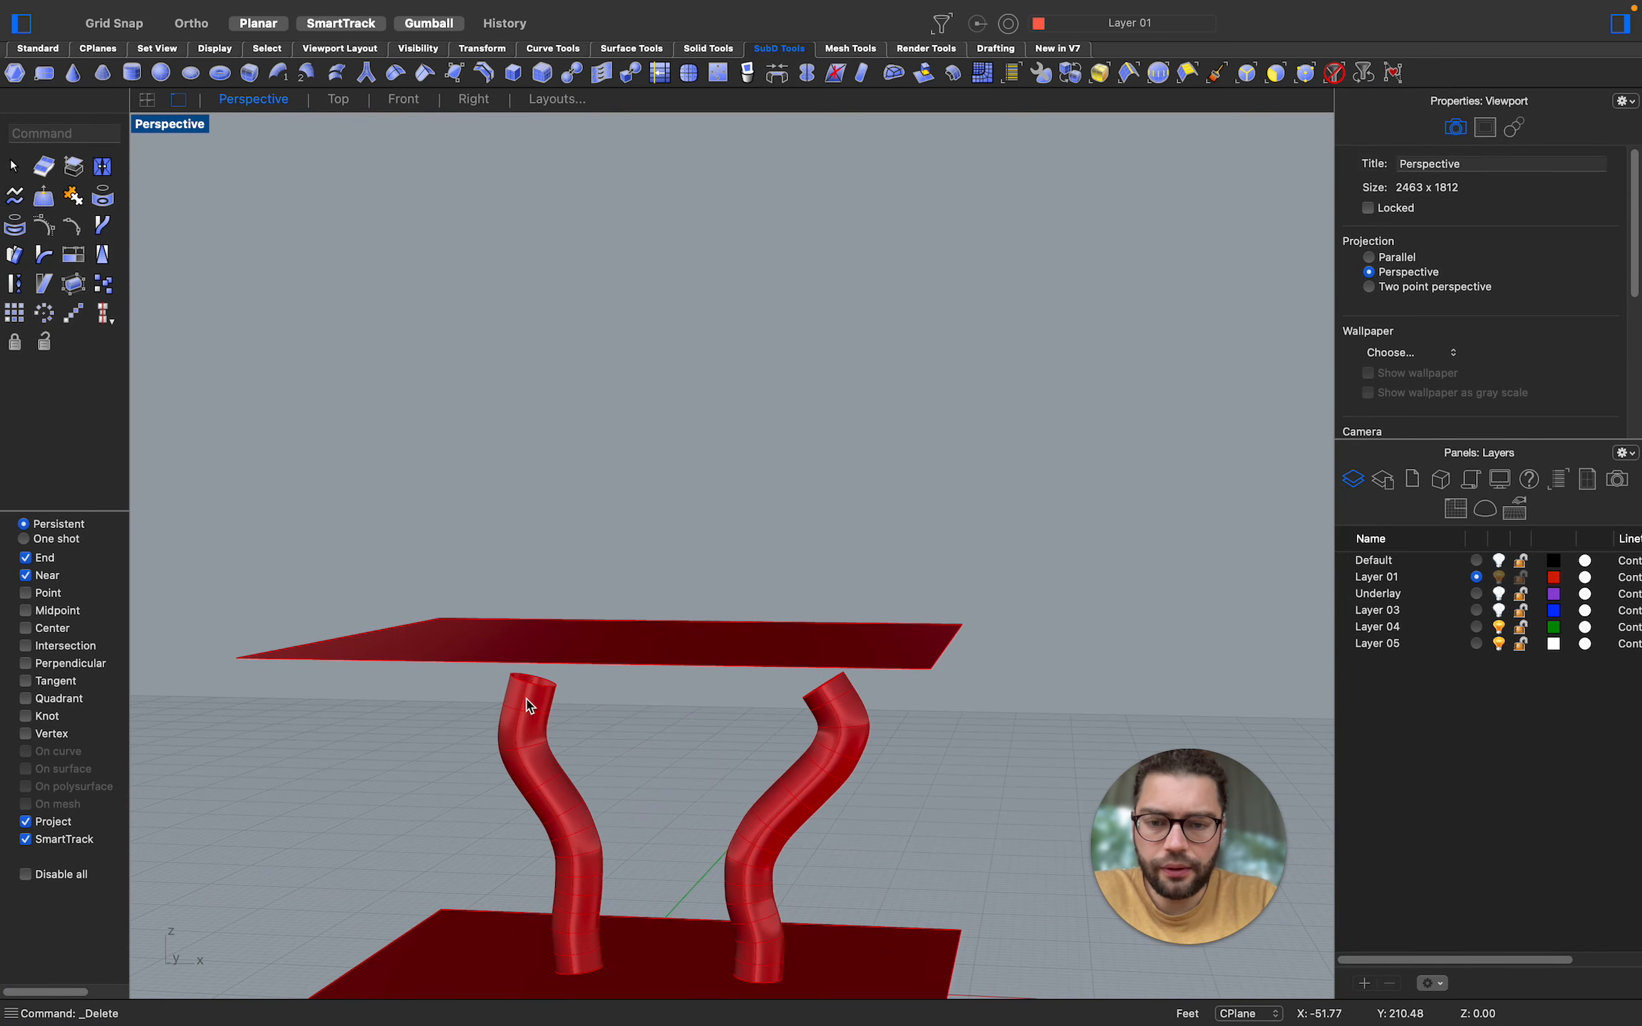
scroll(813, 542, down, 5)
scroll(670, 873, up, 8)
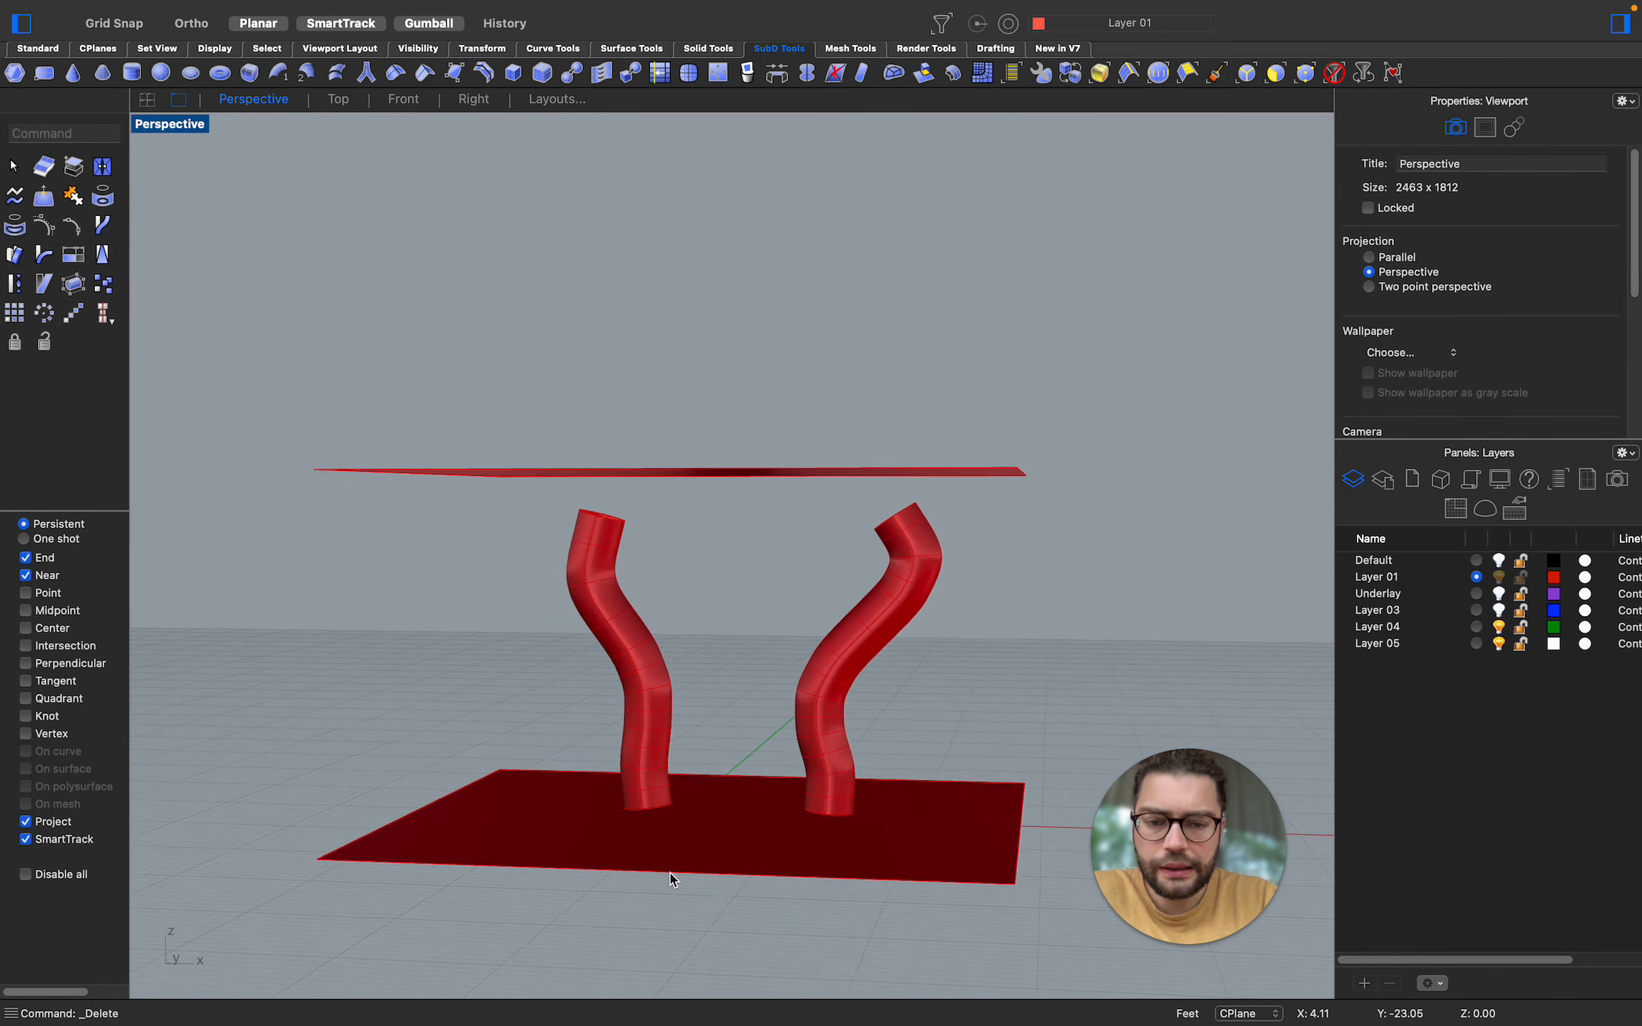
scroll(670, 878, down, 2)
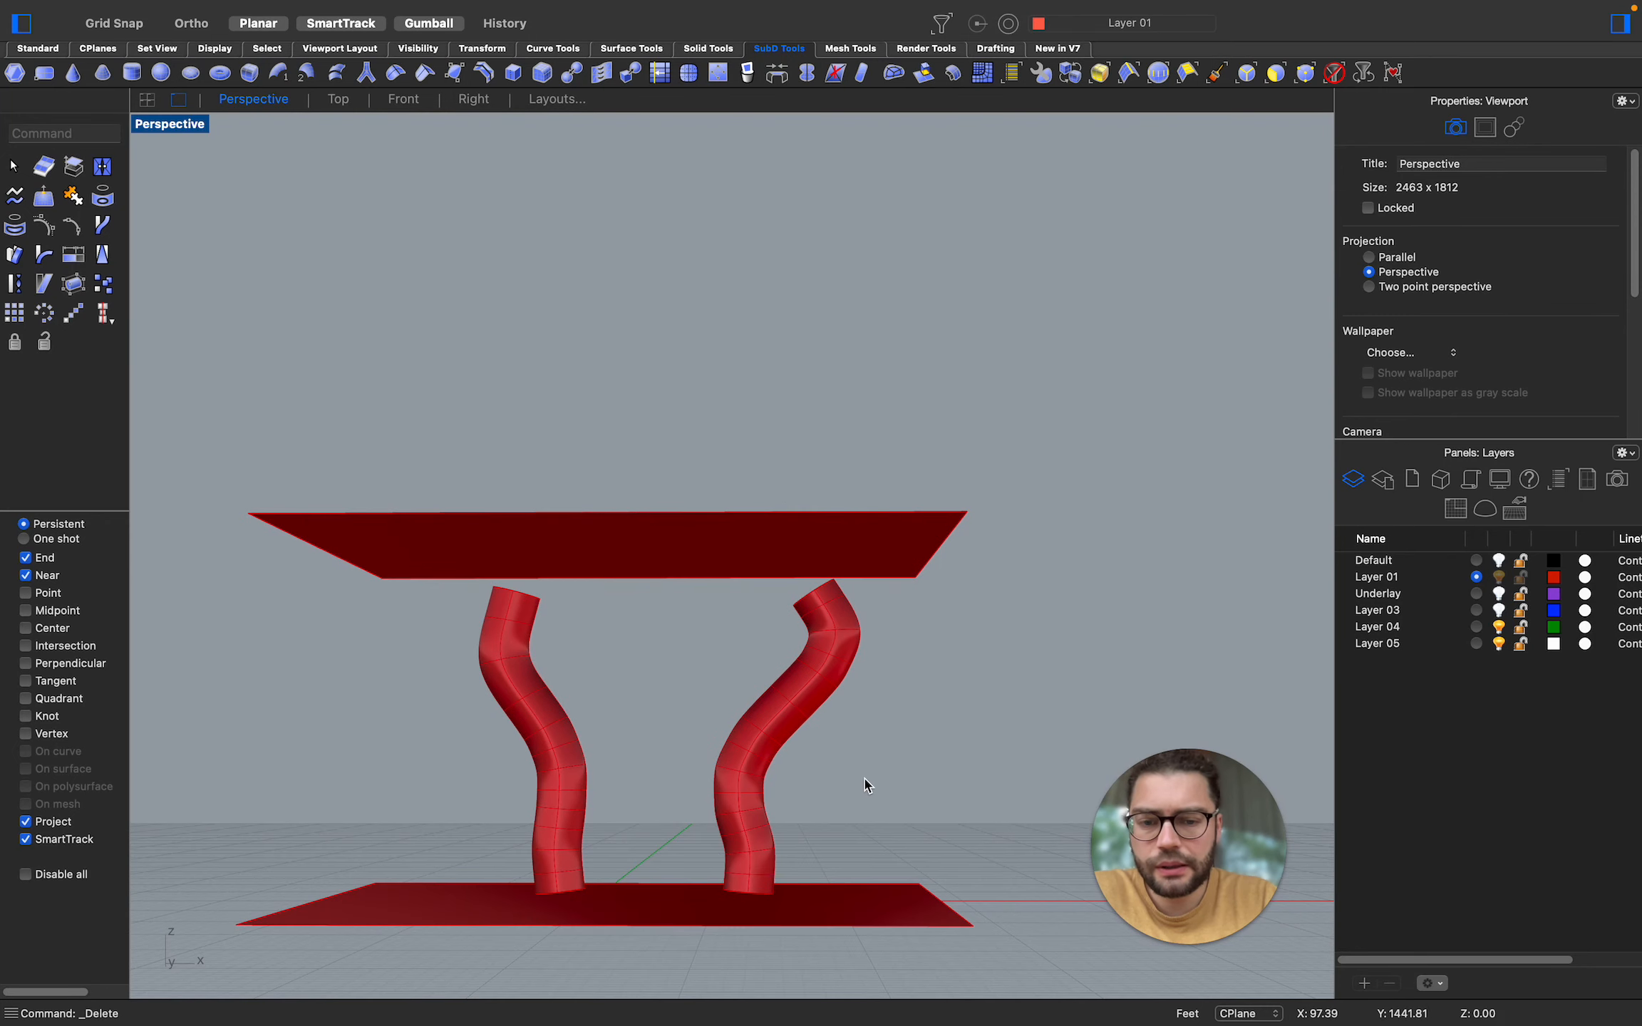
drag(866, 785, 488, 758)
drag(671, 663, 673, 640)
scroll(876, 649, right, 10)
click(853, 591)
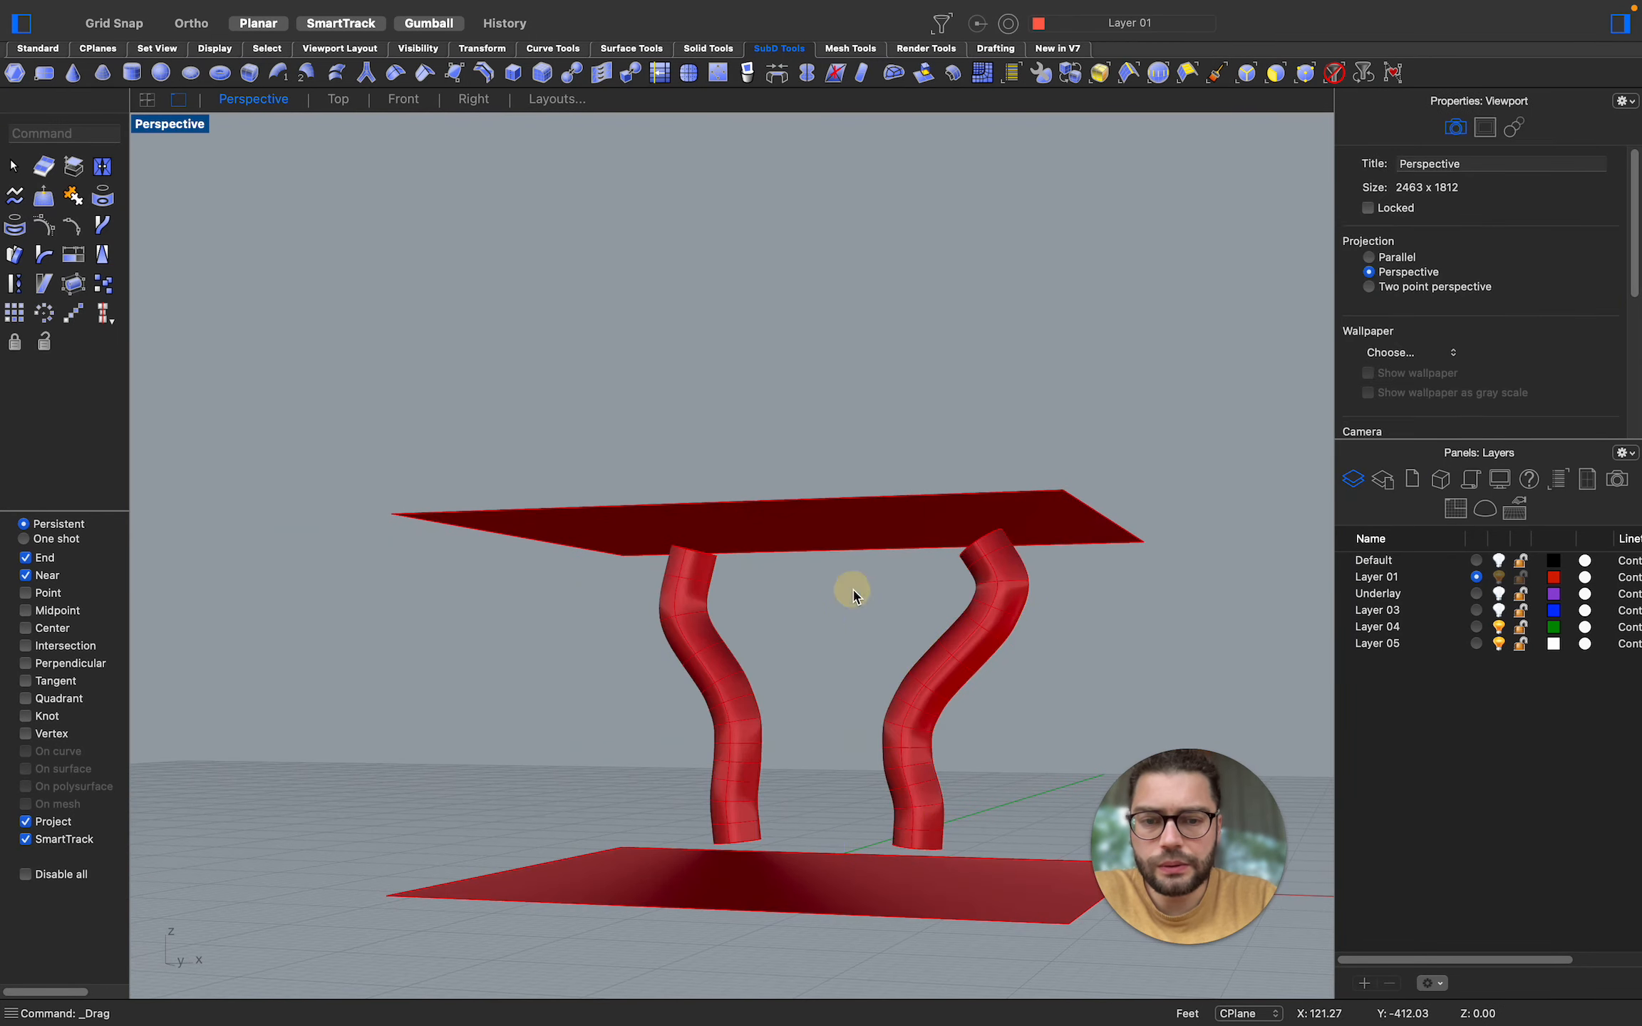
scroll(911, 588, down, 10)
Convert the ceiling surface to a SubD, using Control Points for meshes and Location for surfaces, without deleting the input
click(864, 229)
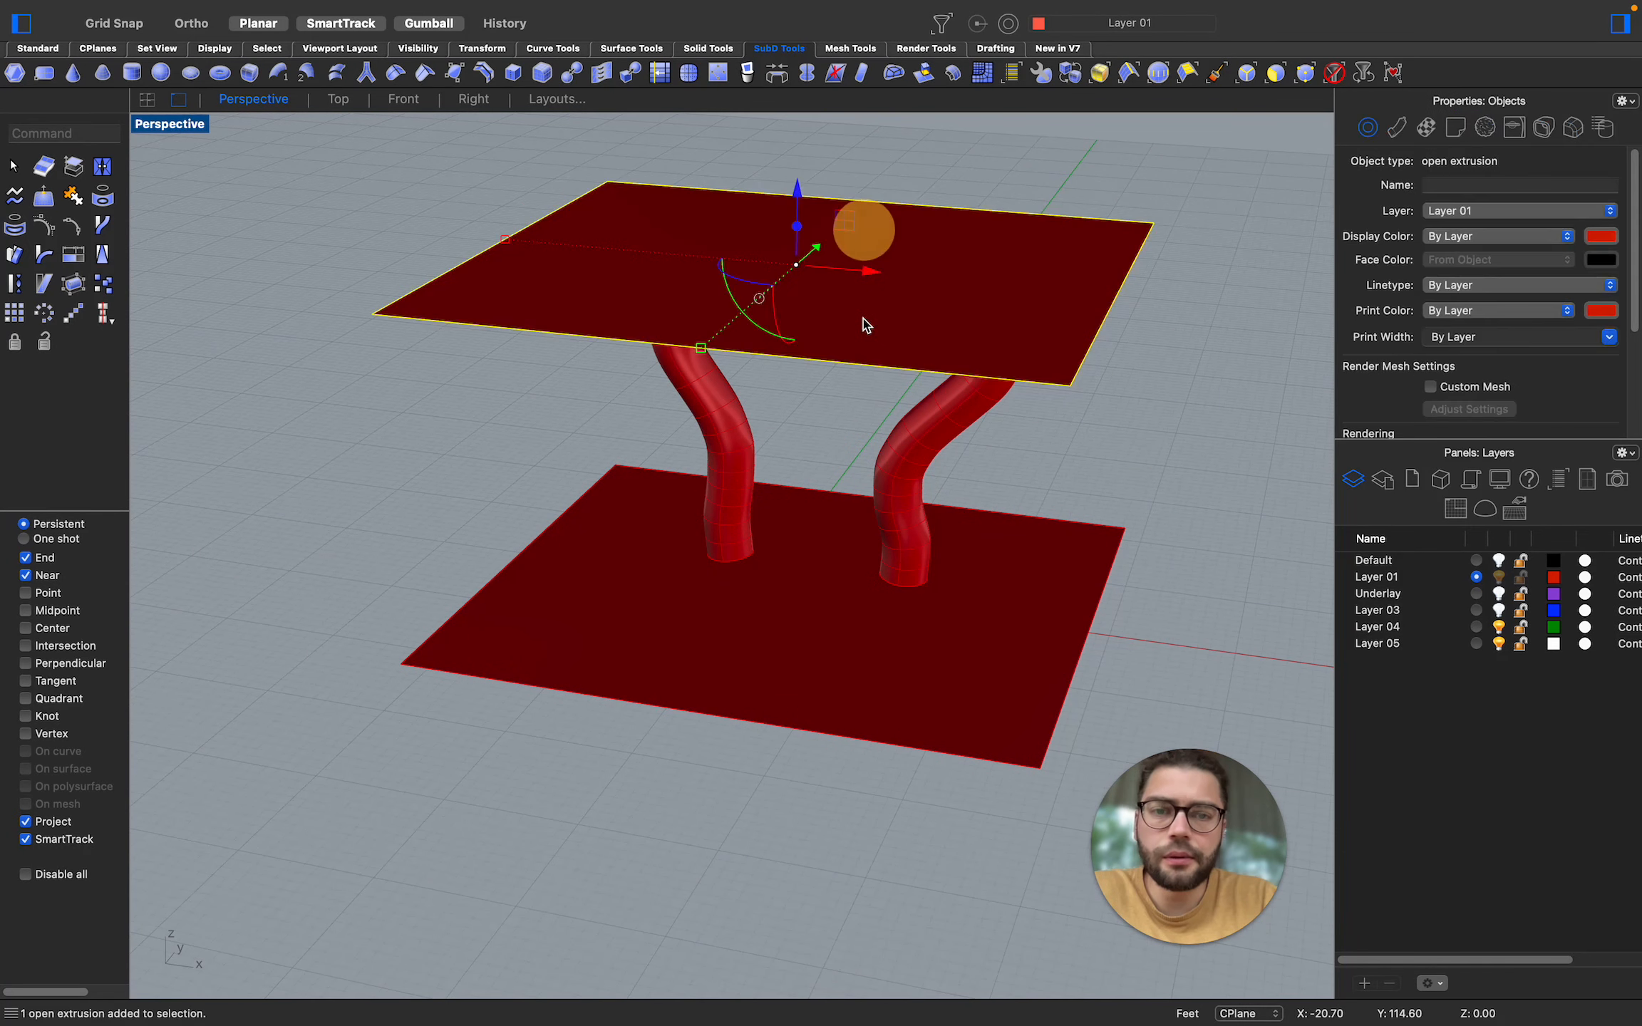
shift+click(803, 543)
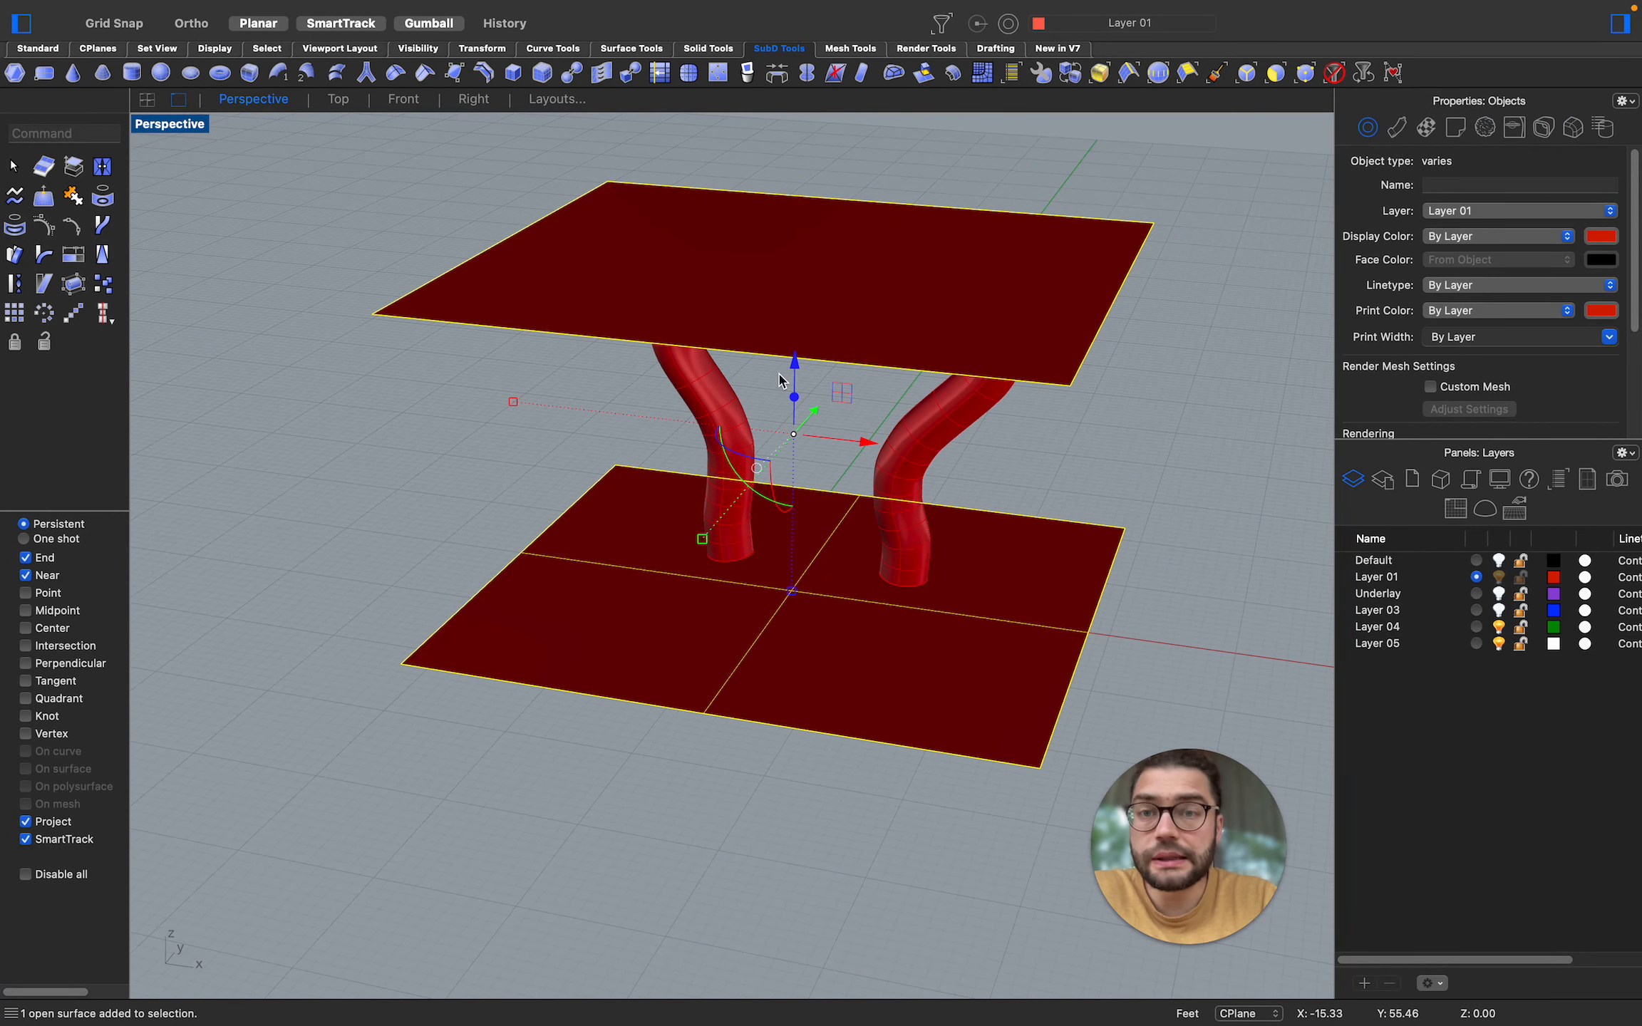
click(429, 249)
click(608, 273)
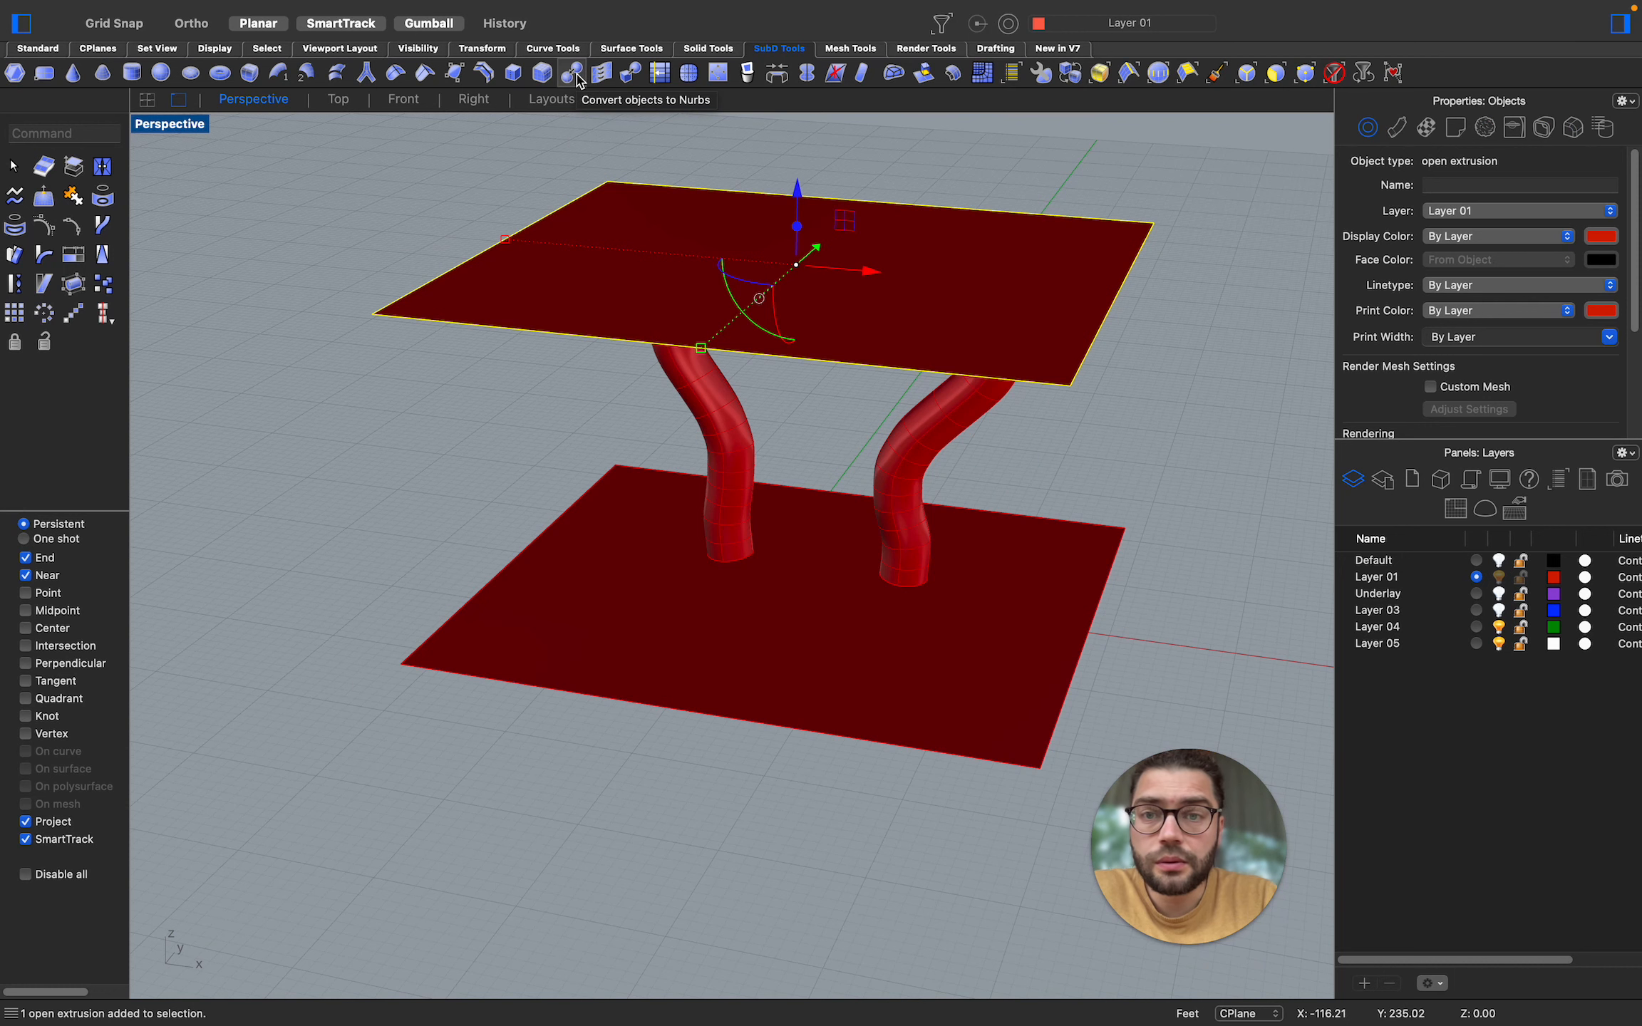
click(630, 74)
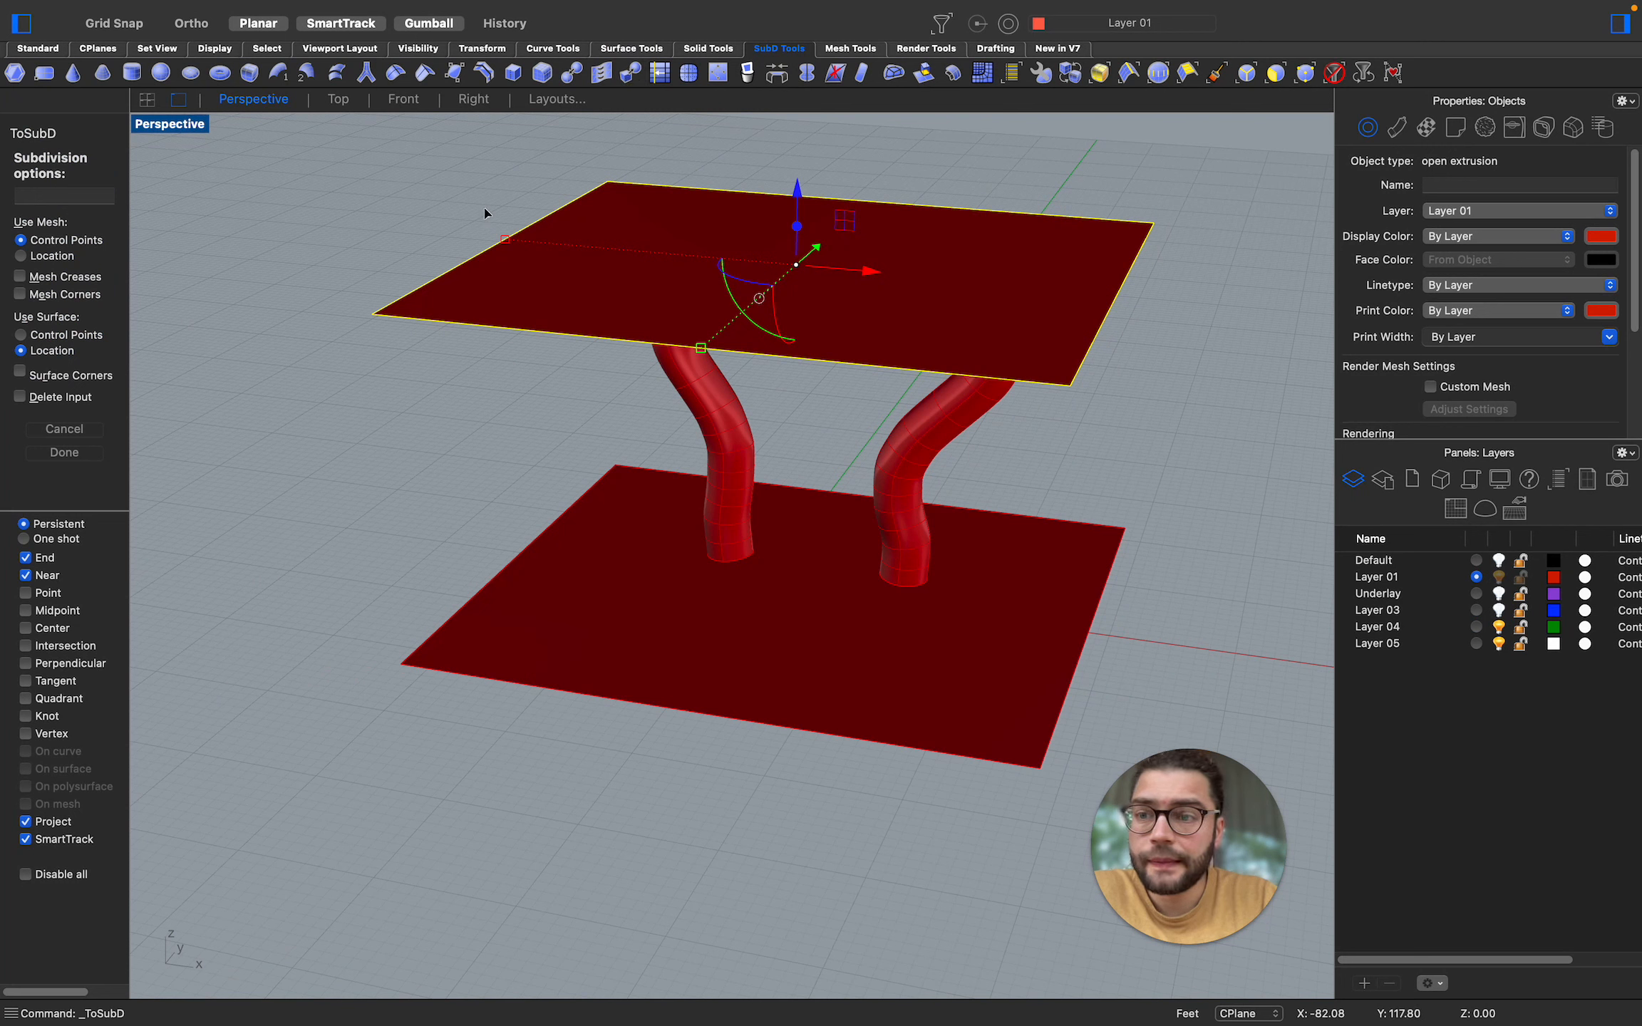
key(Return)
key(Return)
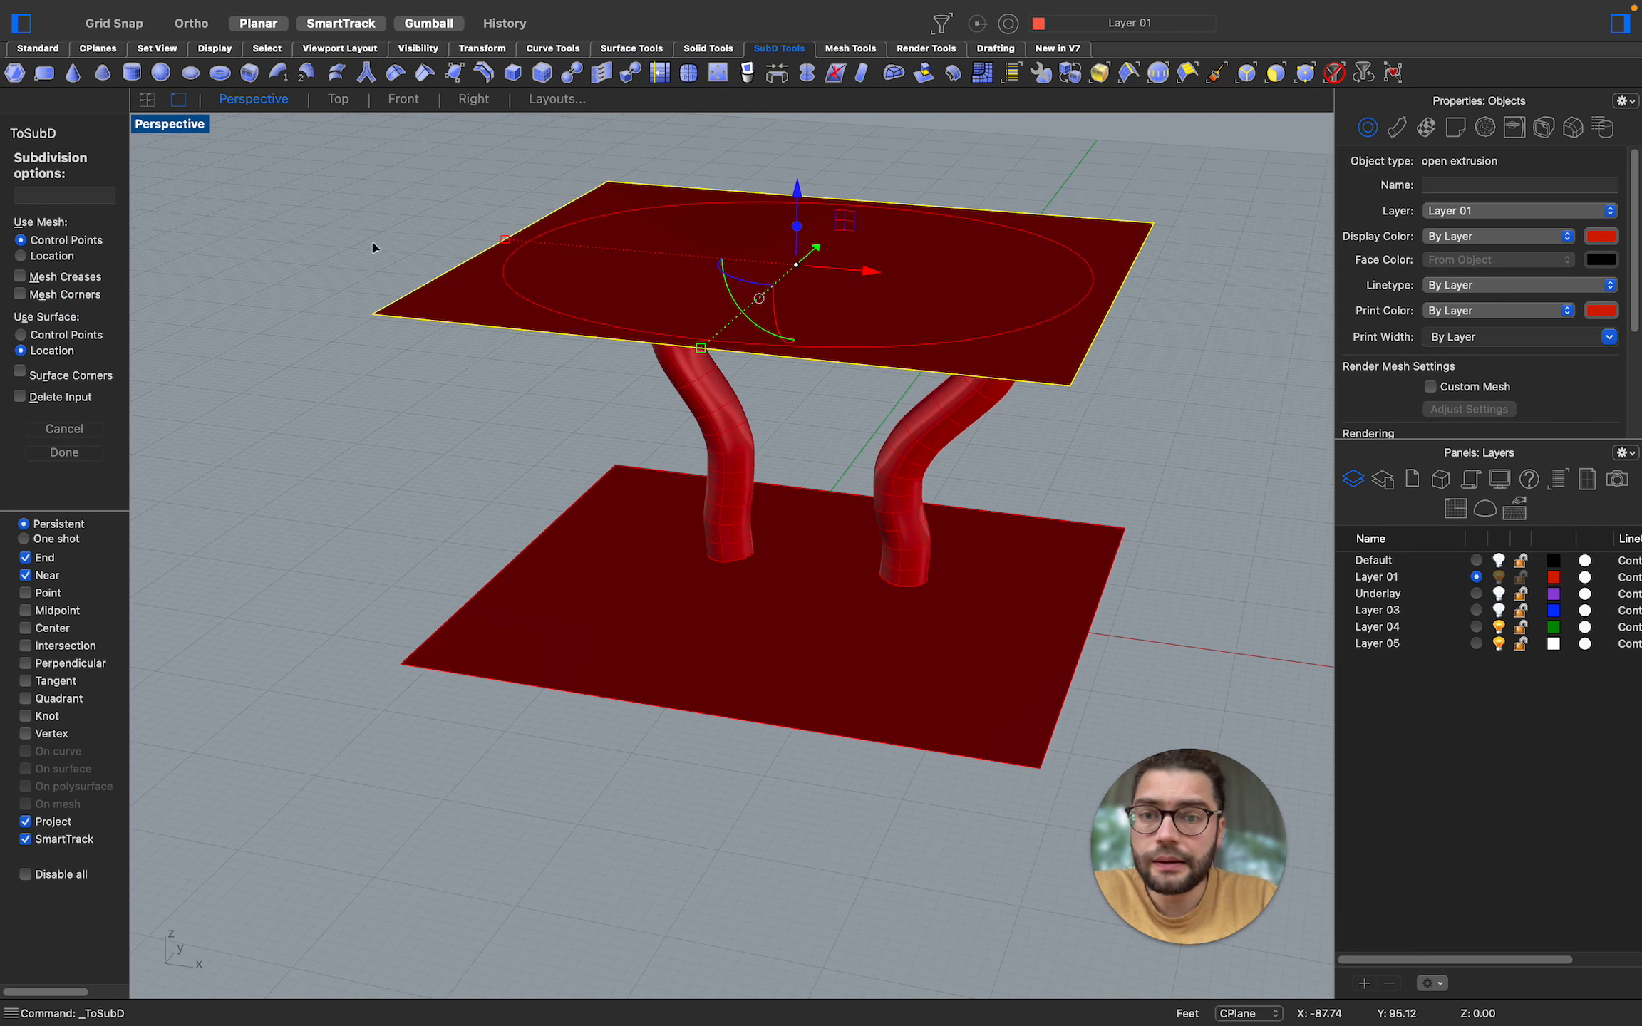
key(Return)
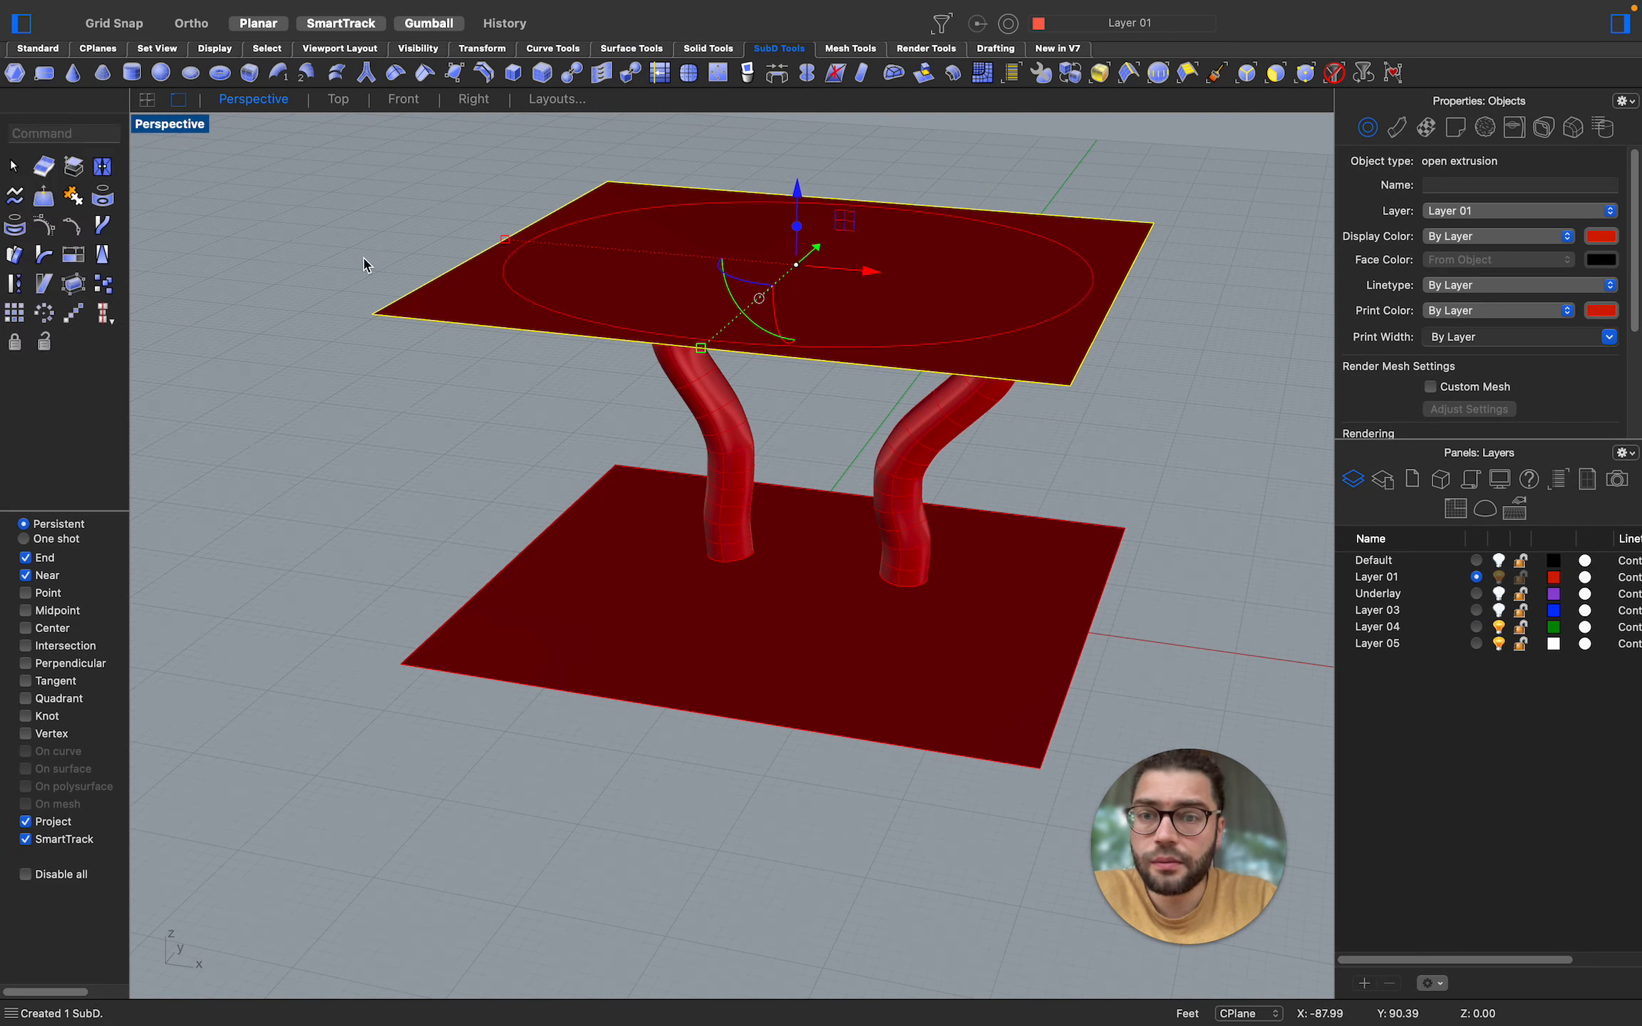
Delete the original rectangular ceiling surface, keeping the rounded SubD ceiling
click(360, 264)
click(506, 274)
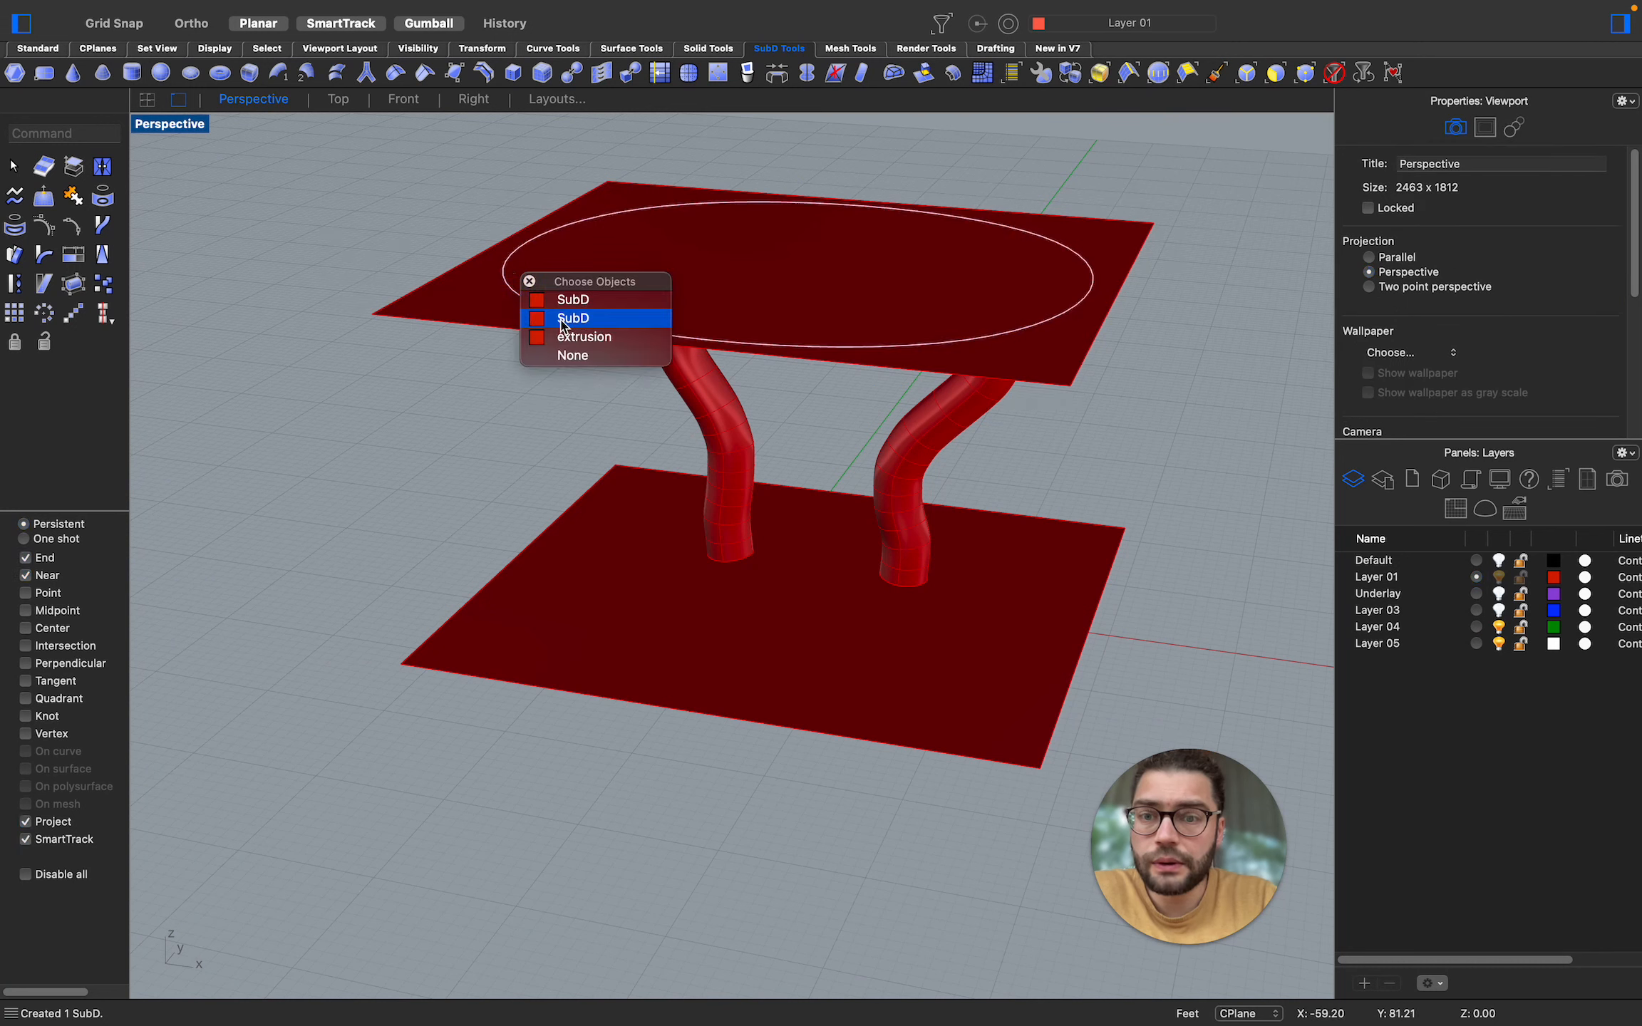
click(568, 303)
key(Delete)
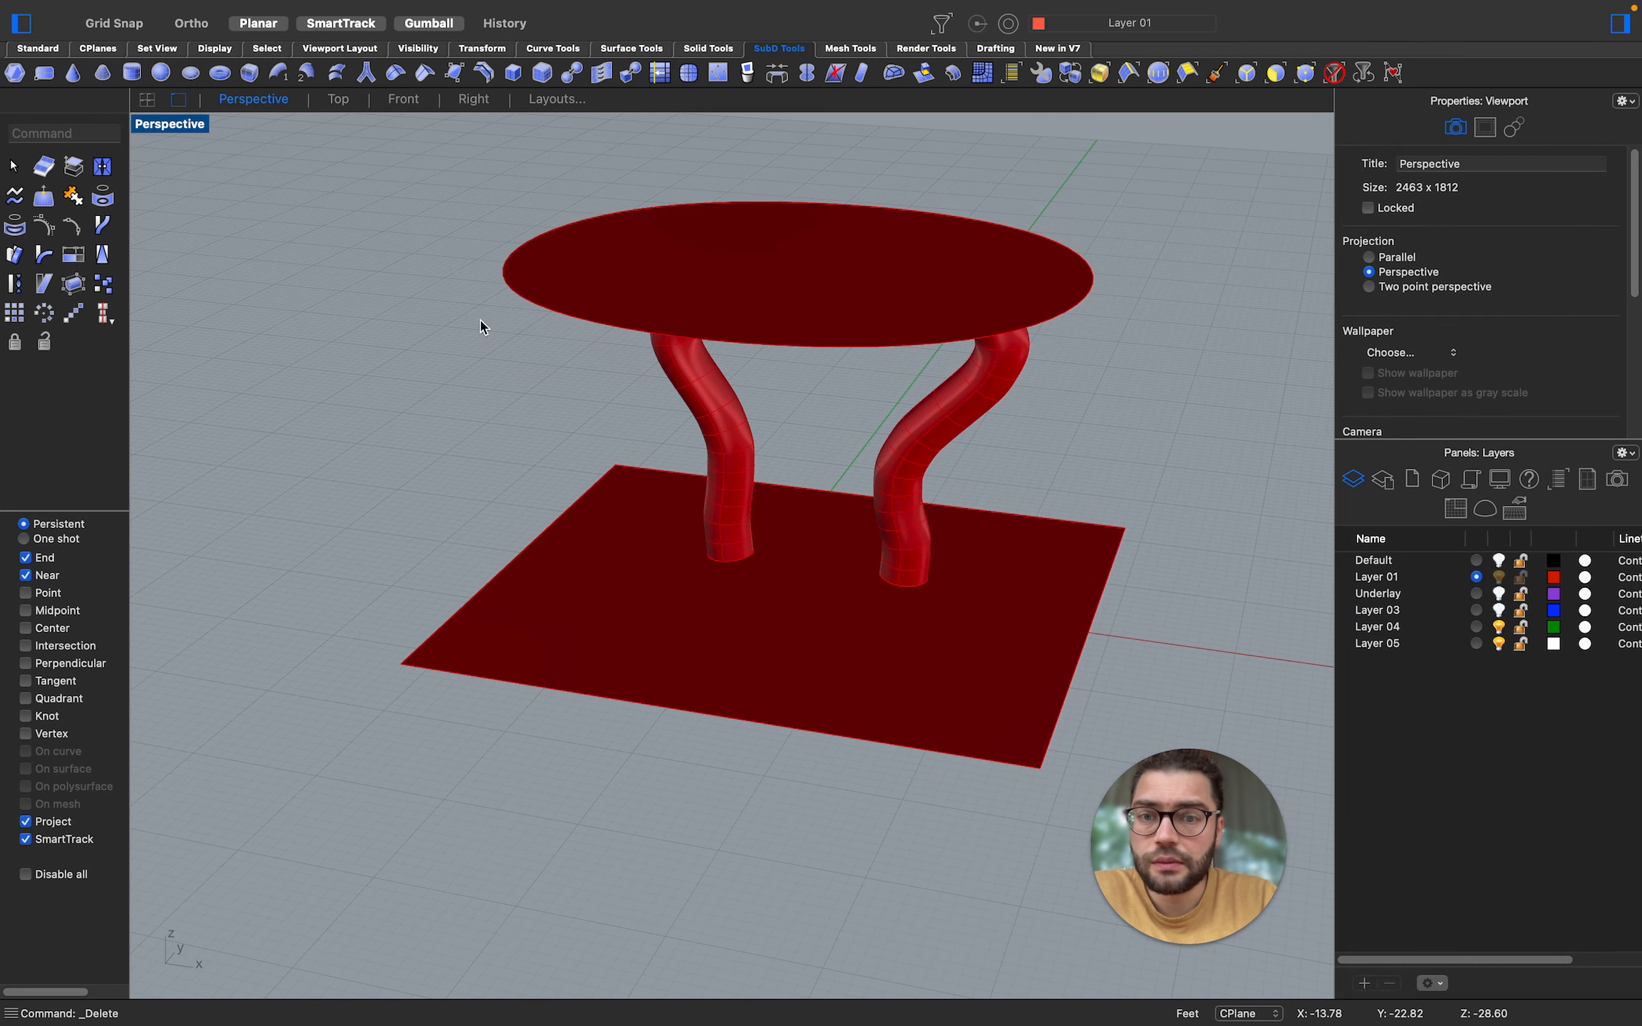
Convert the floor surface to a SubD with the same options and delete the original rectangular surface
click(532, 597)
key(Return)
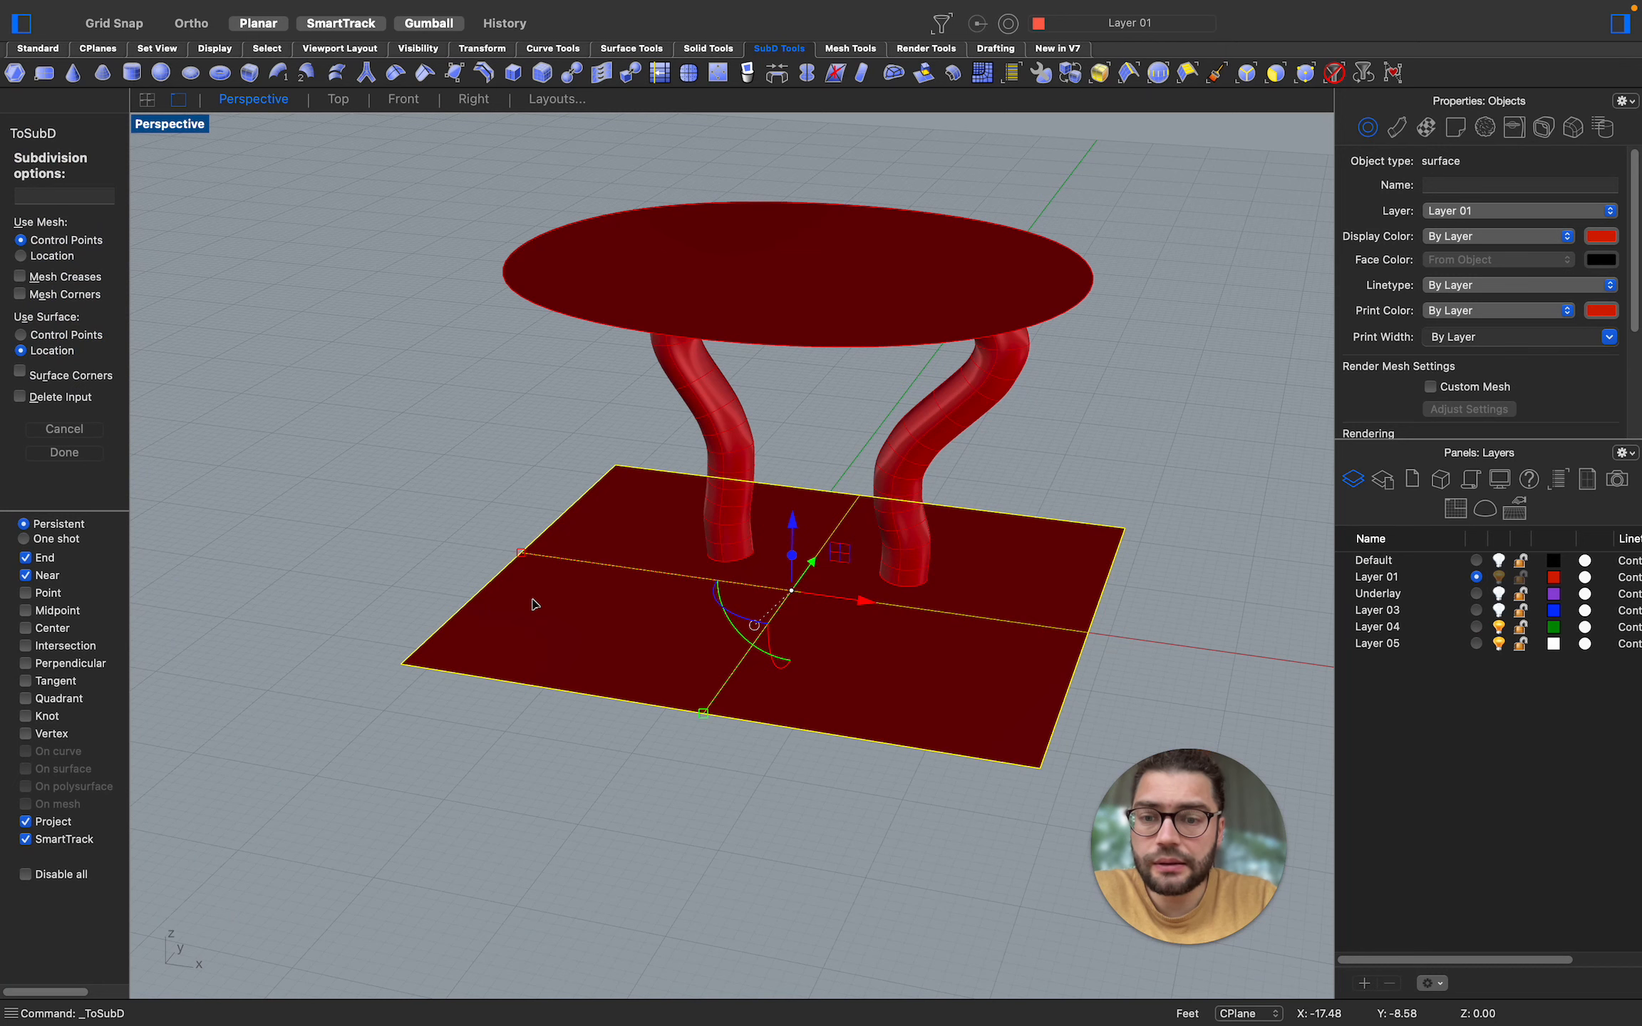
key(Escape)
click(459, 570)
click(502, 640)
key(Delete)
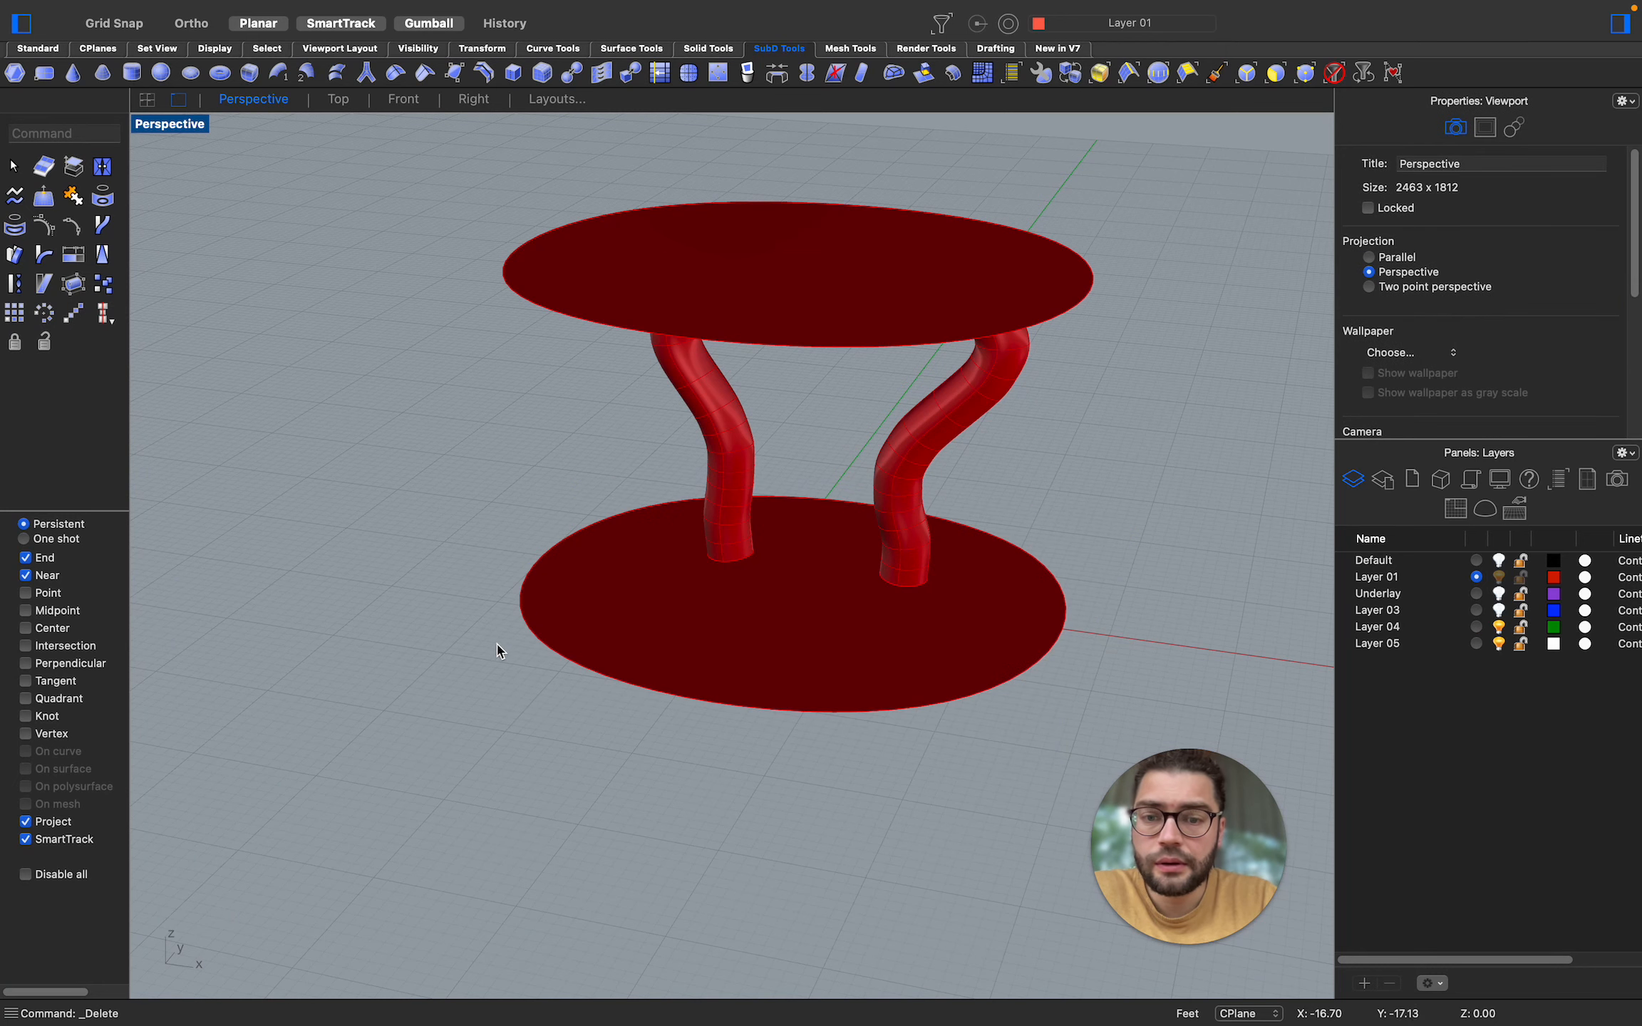
Subdivide the ceiling and floor SubDs together three times to give both a finer grid of faces
scroll(722, 349, up, 2)
click(737, 326)
shift+click(646, 598)
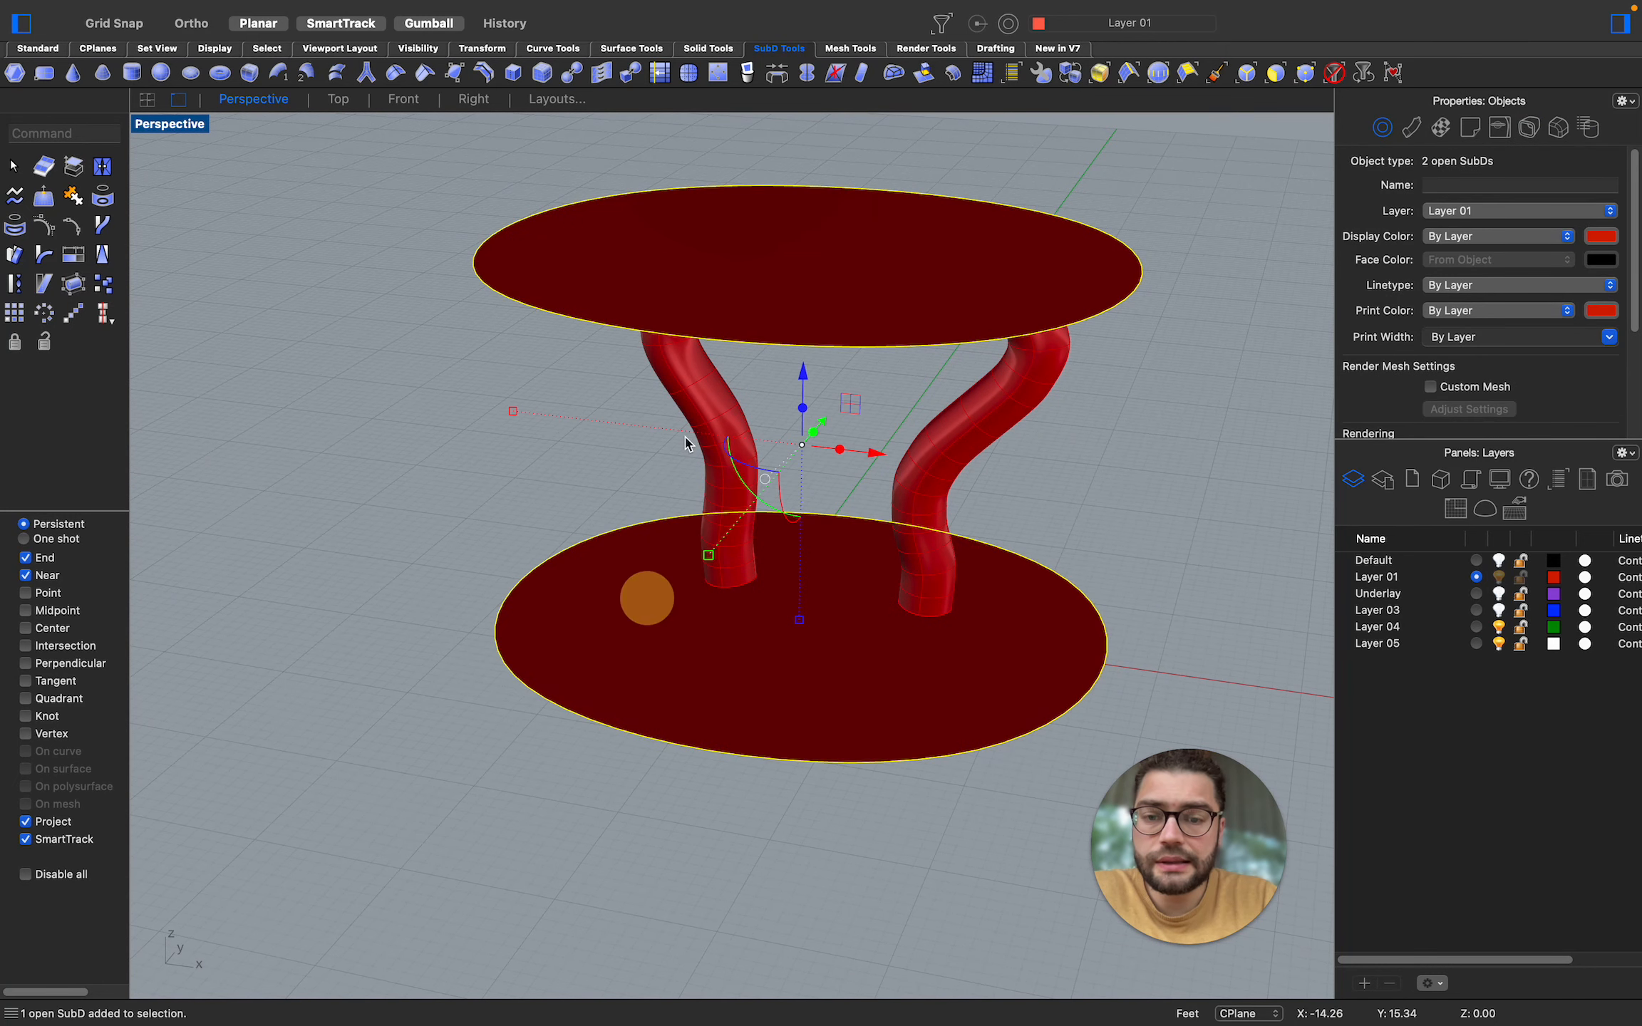
click(688, 74)
click(688, 74)
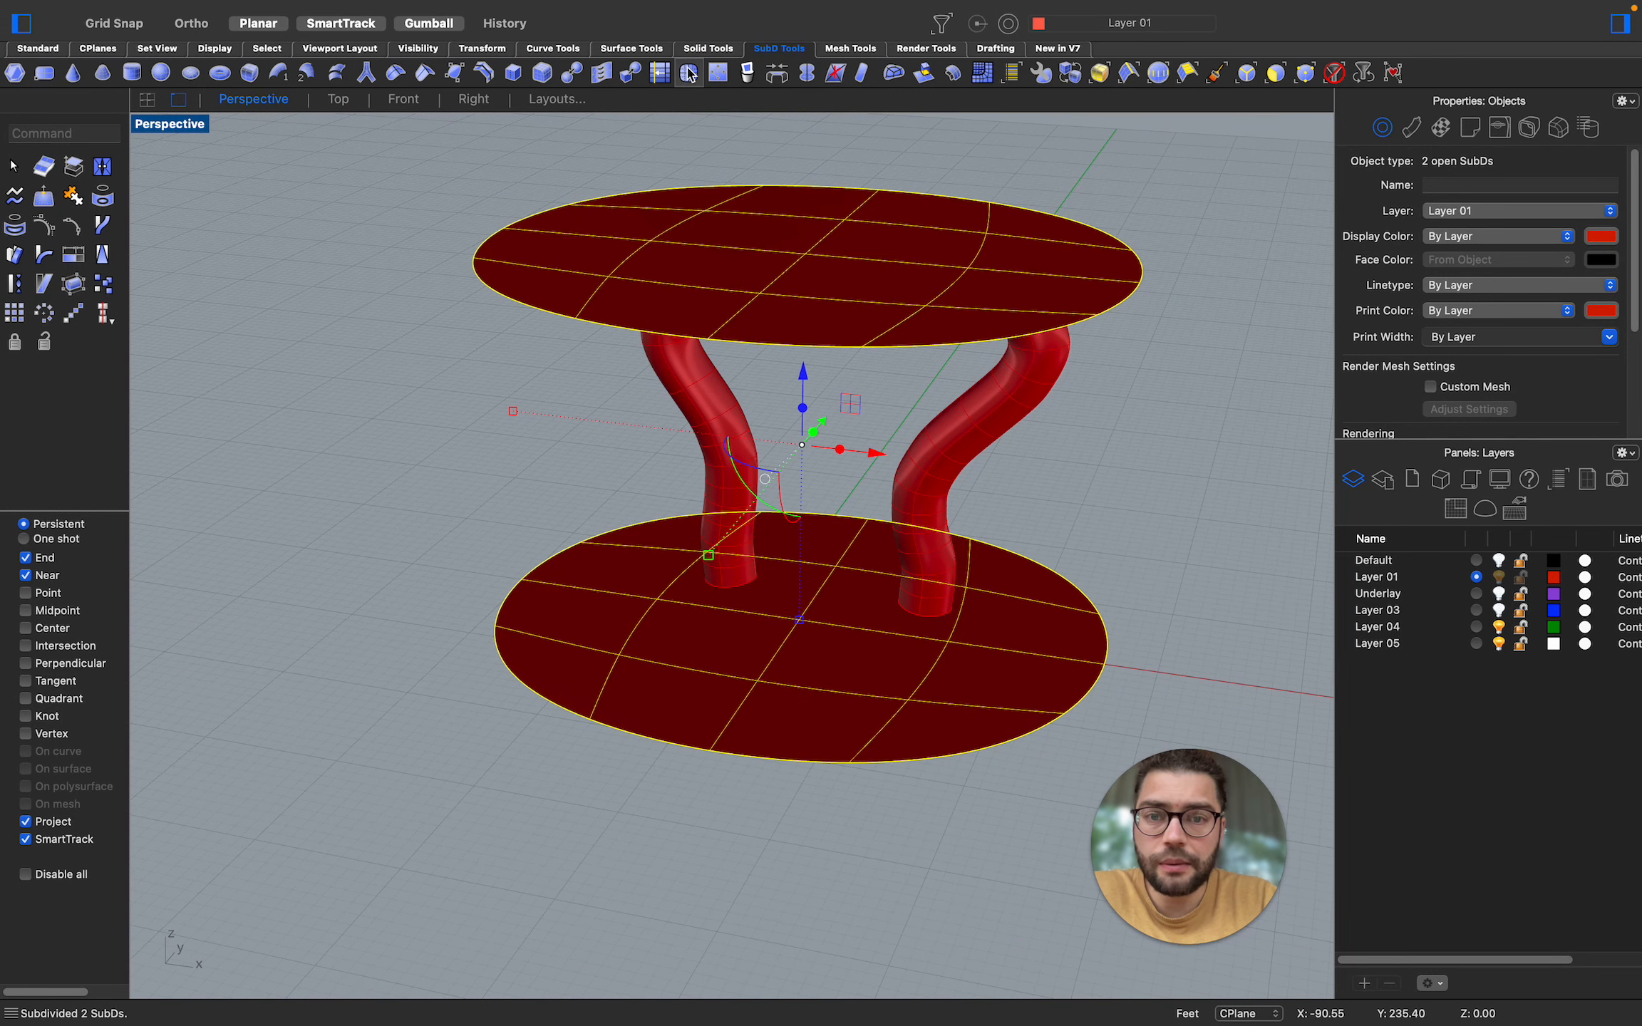
right_drag(589, 500, 588, 497)
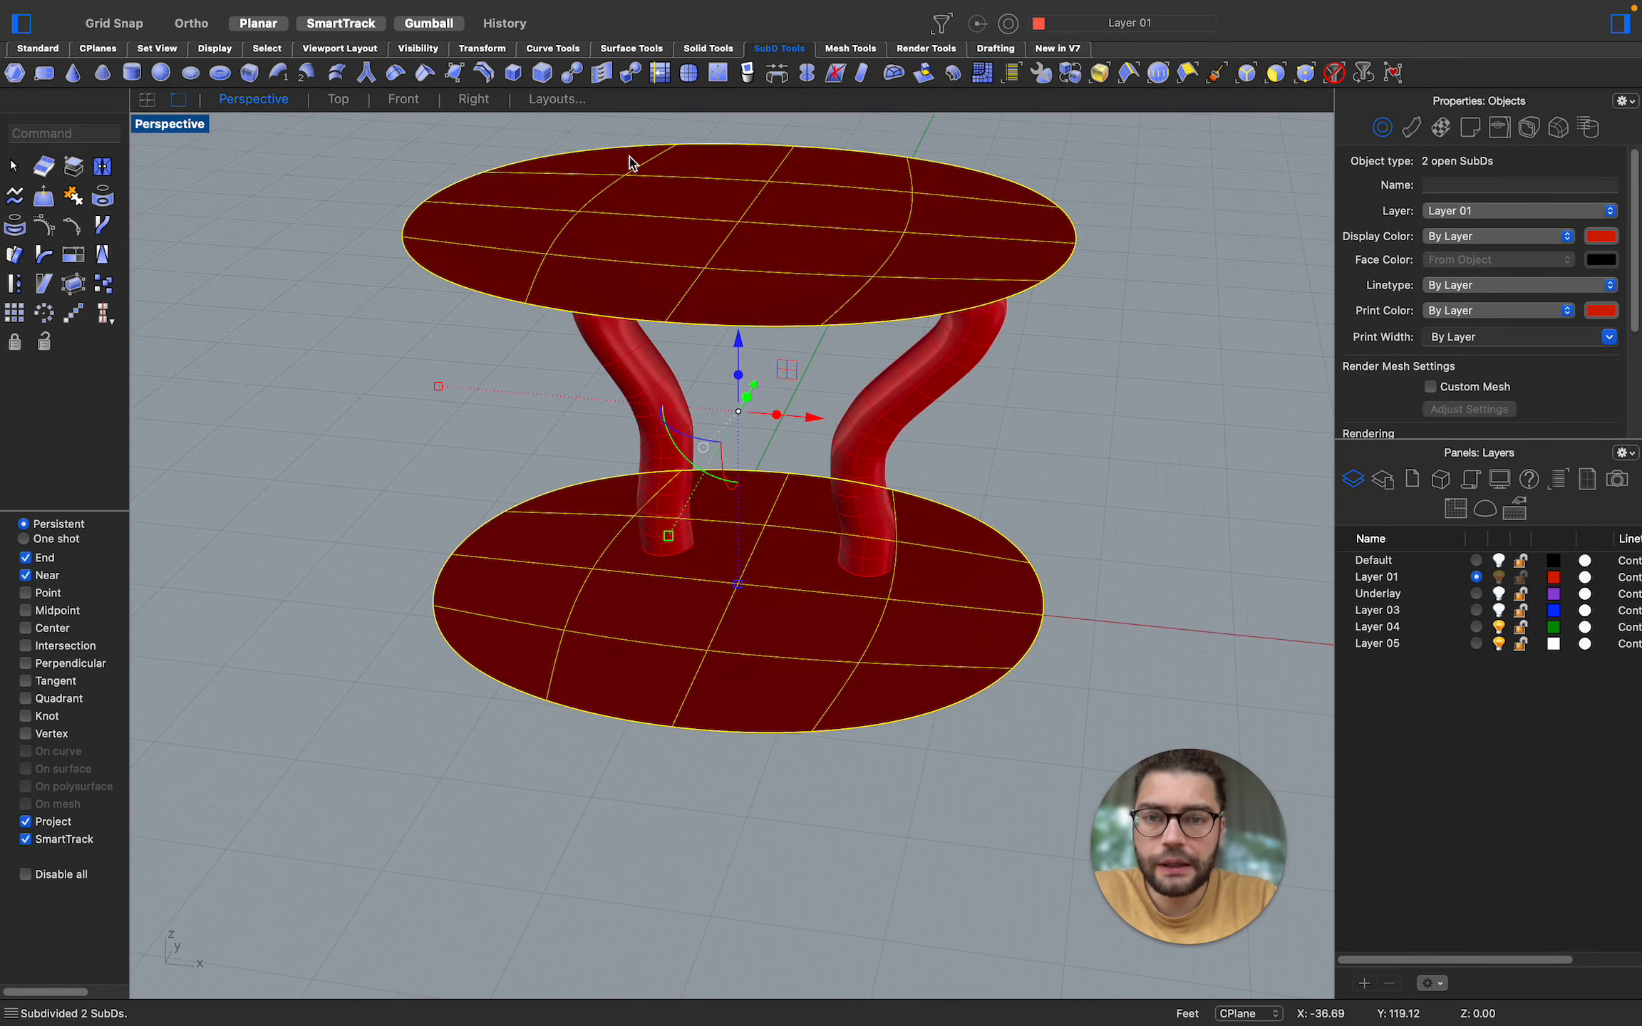
click(688, 73)
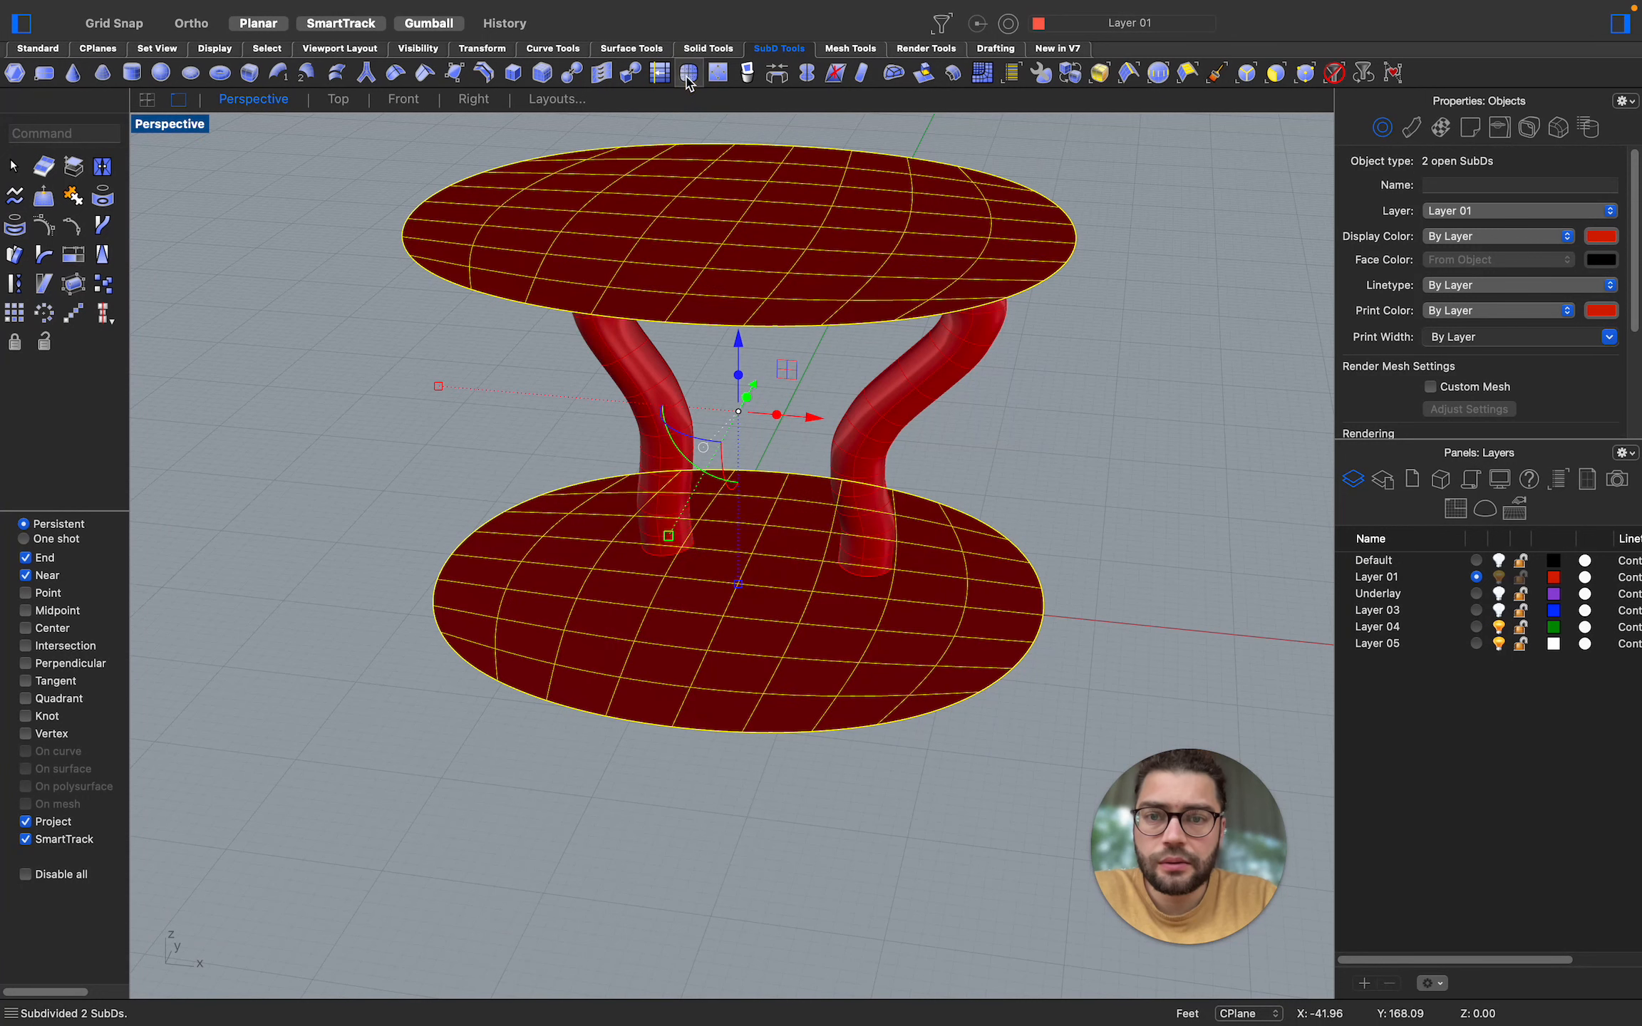
click(501, 892)
Examine how the faces of the subdivided ceiling line up with the upper pipe ends, viewed from below
scroll(685, 681, down, 4)
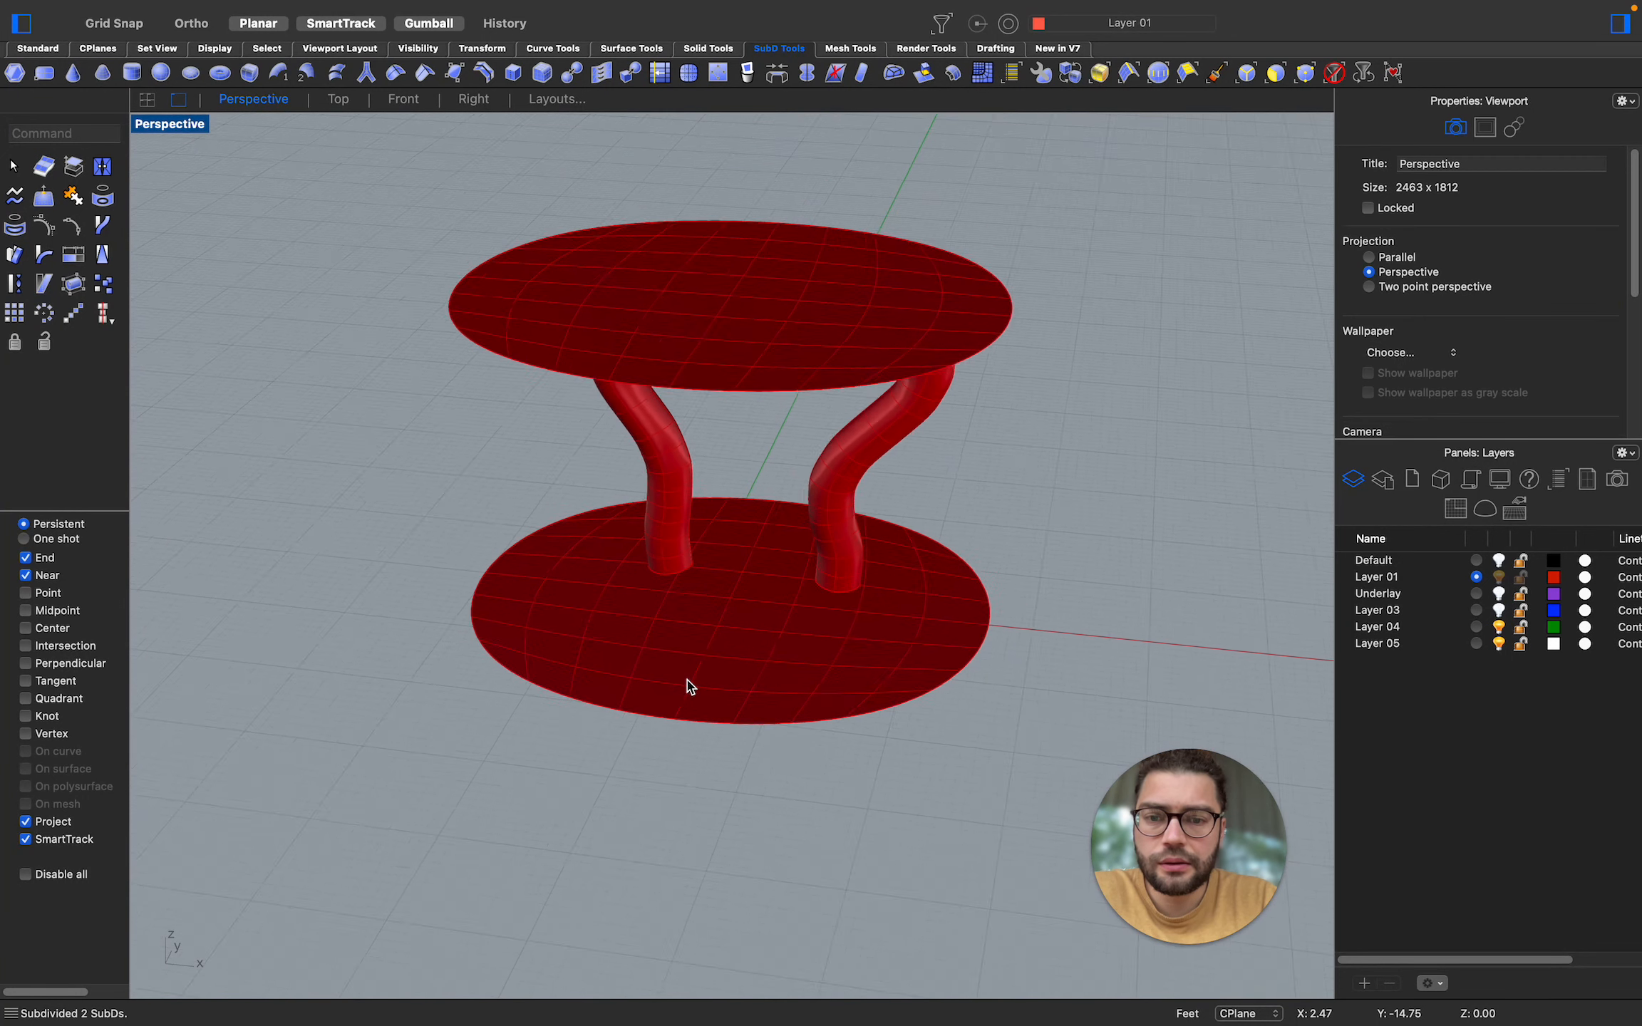
scroll(616, 319, up, 4)
scroll(617, 319, down, 3)
scroll(602, 368, down, 4)
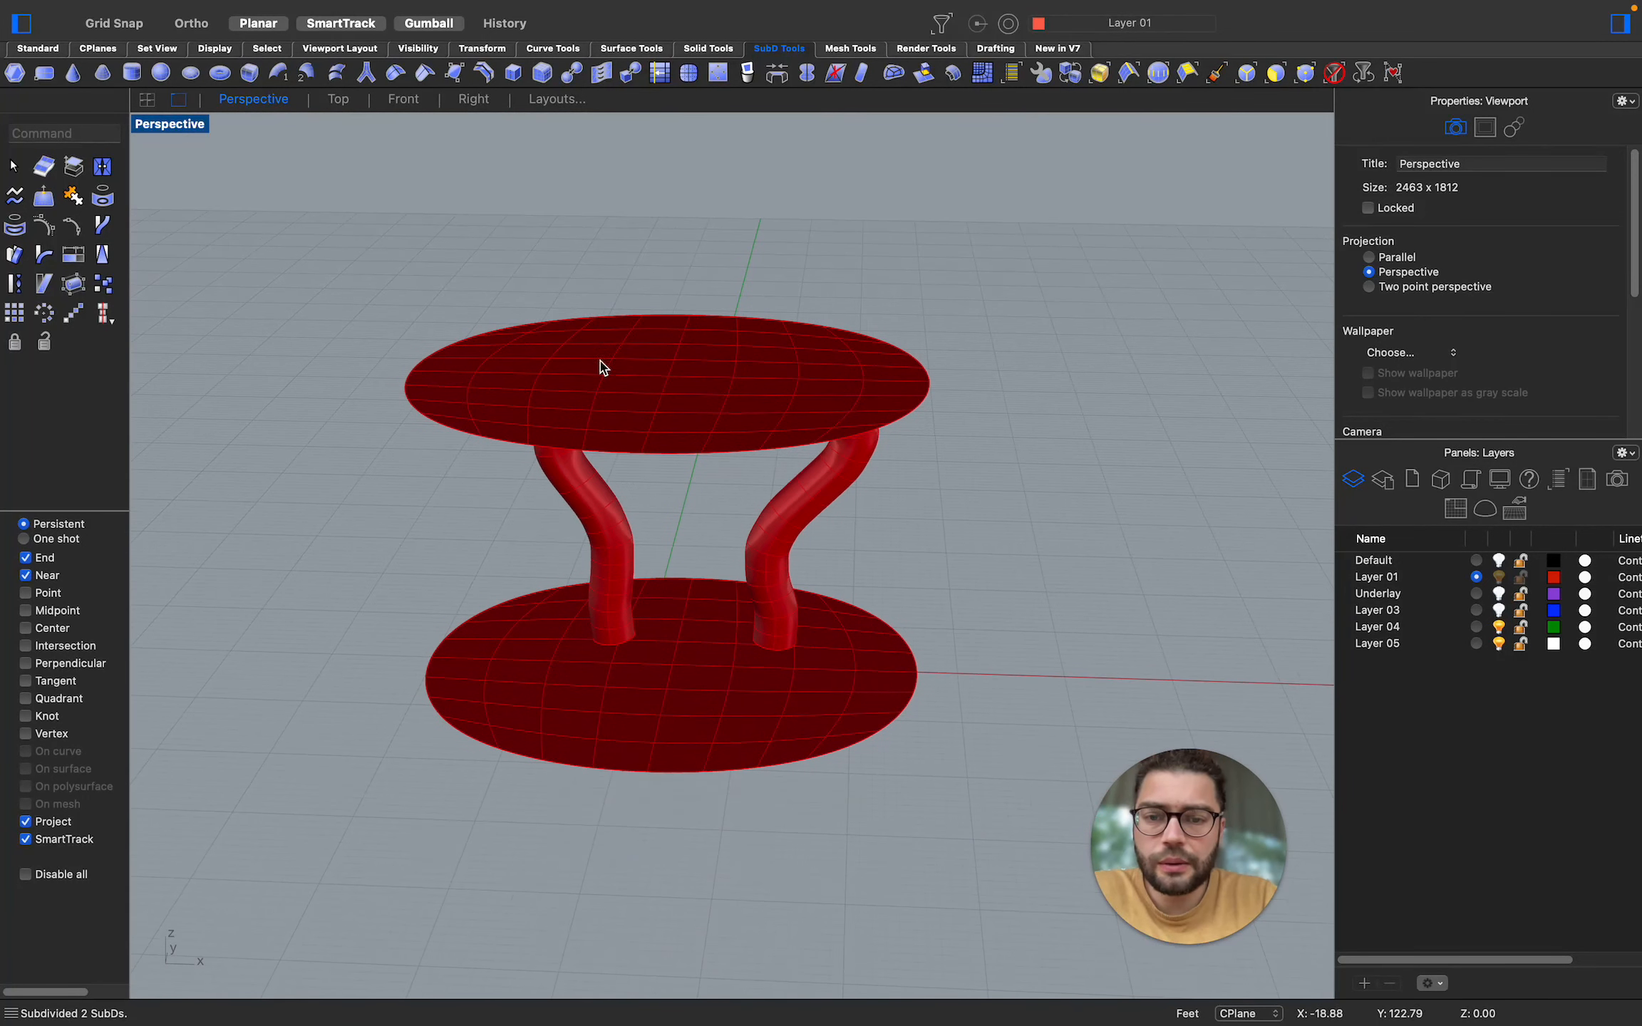
scroll(546, 524, up, 5)
scroll(545, 525, down, 5)
scroll(546, 525, up, 2)
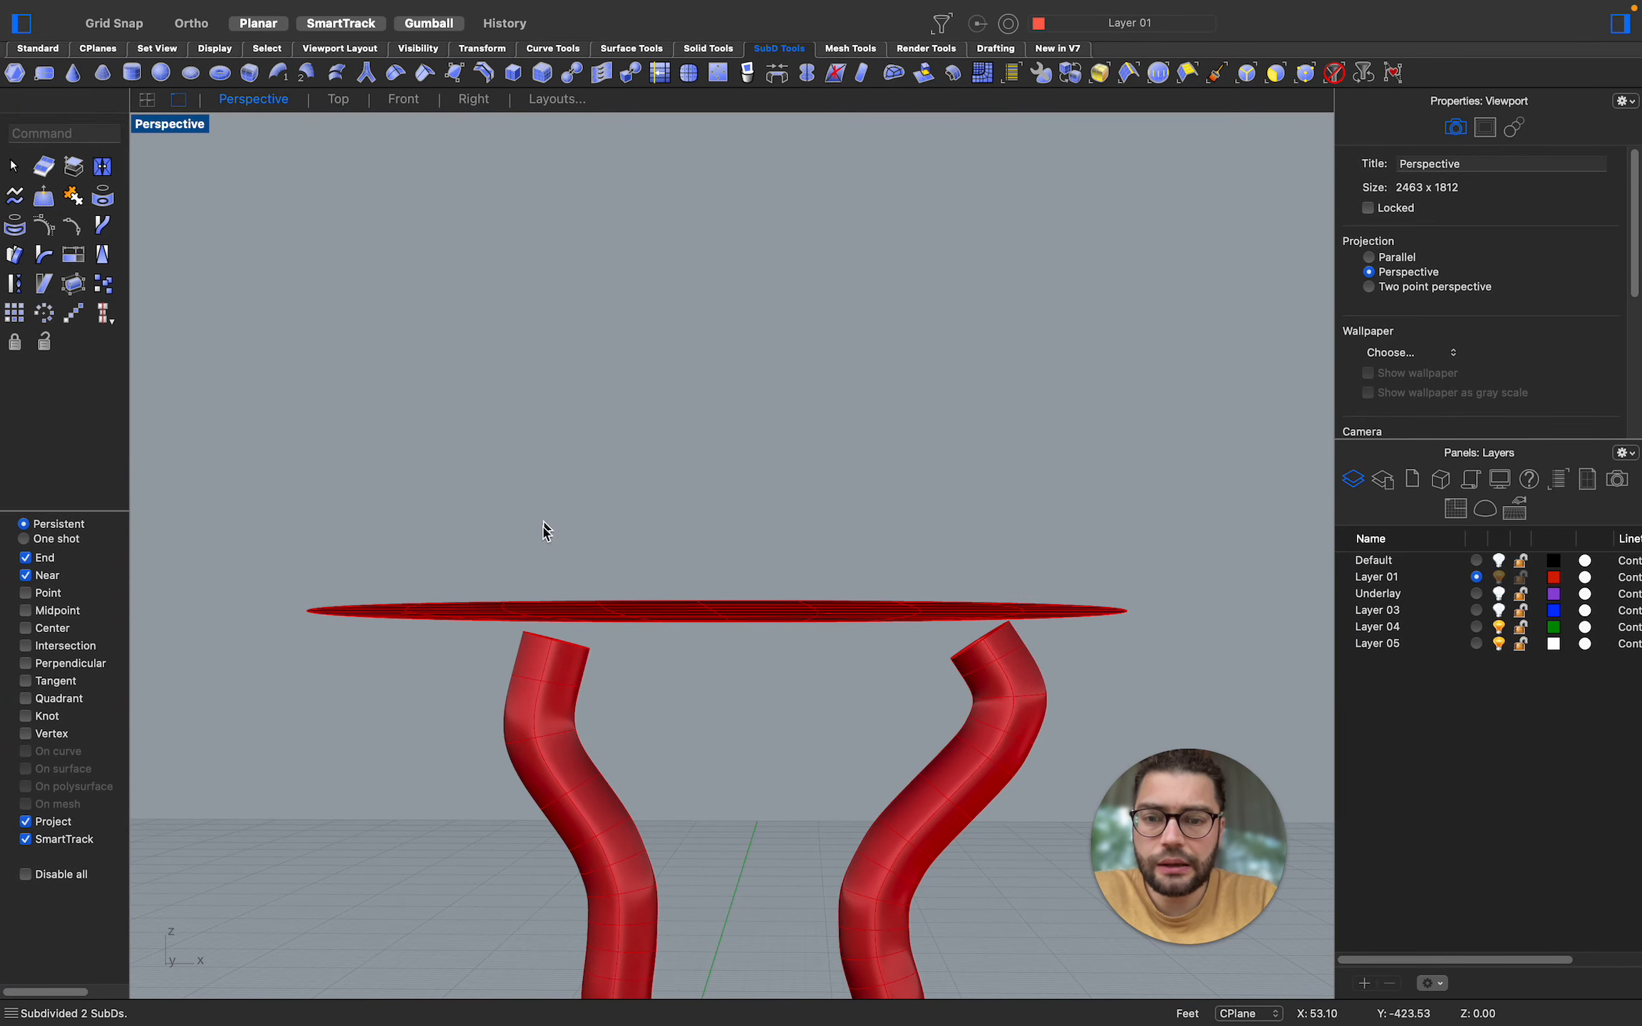
scroll(502, 678, up, 8)
scroll(633, 539, up, 3)
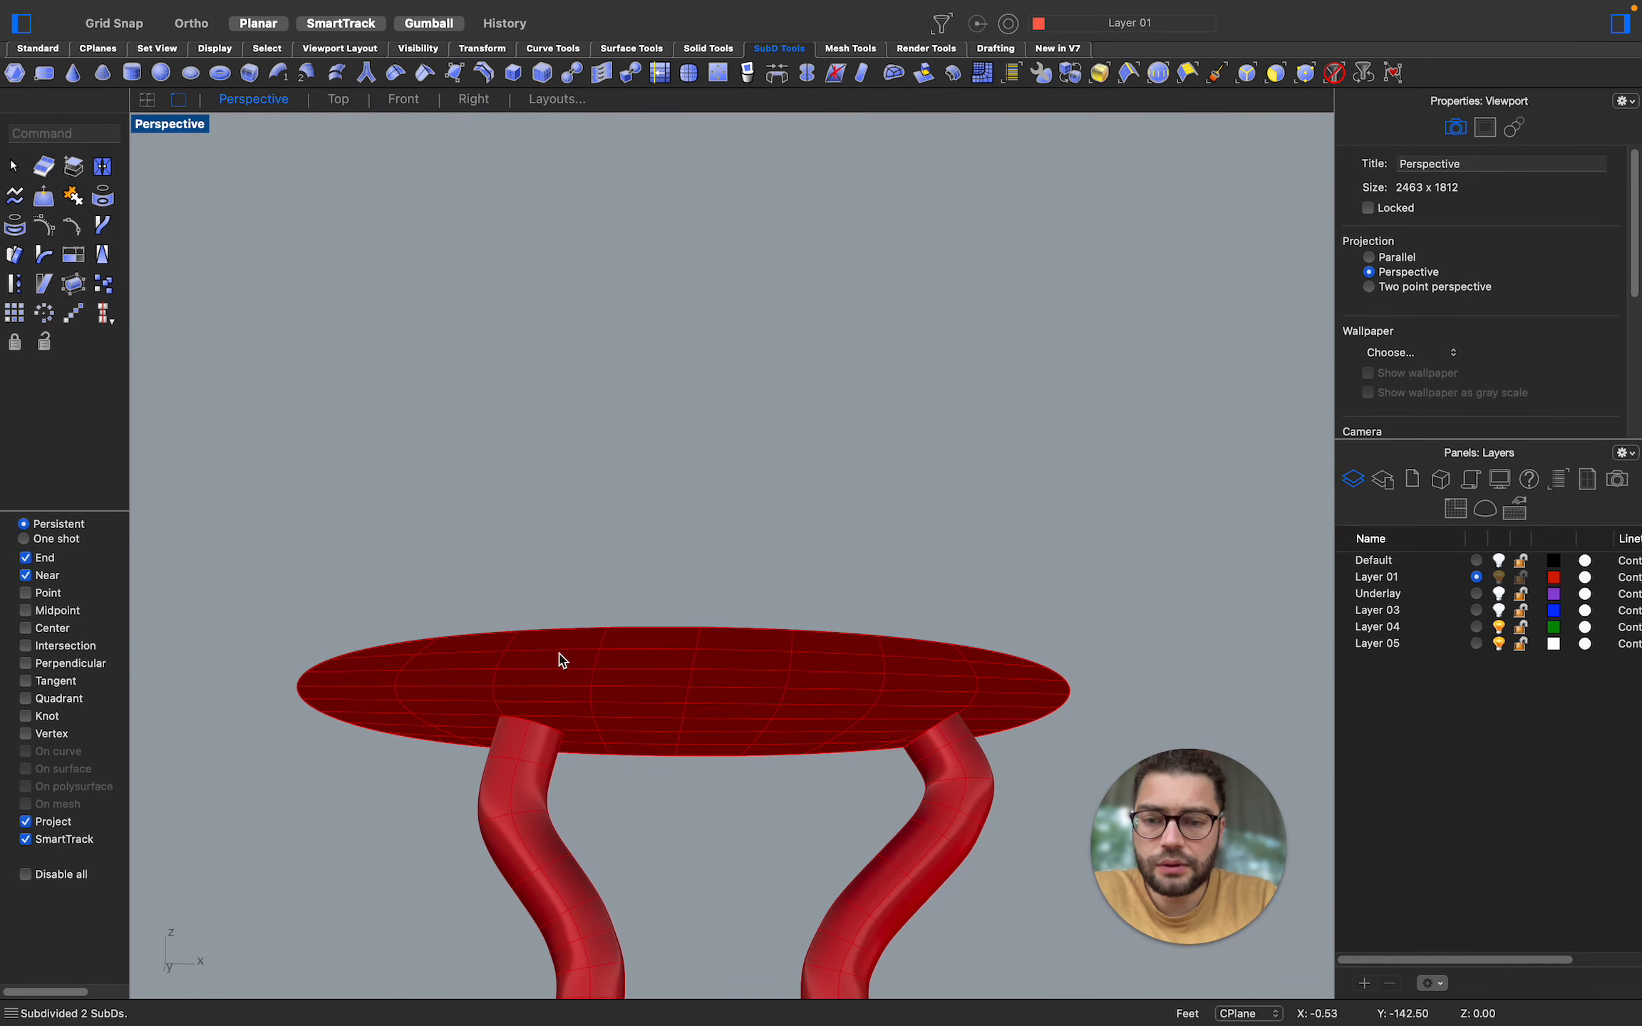
scroll(439, 828, up, 8)
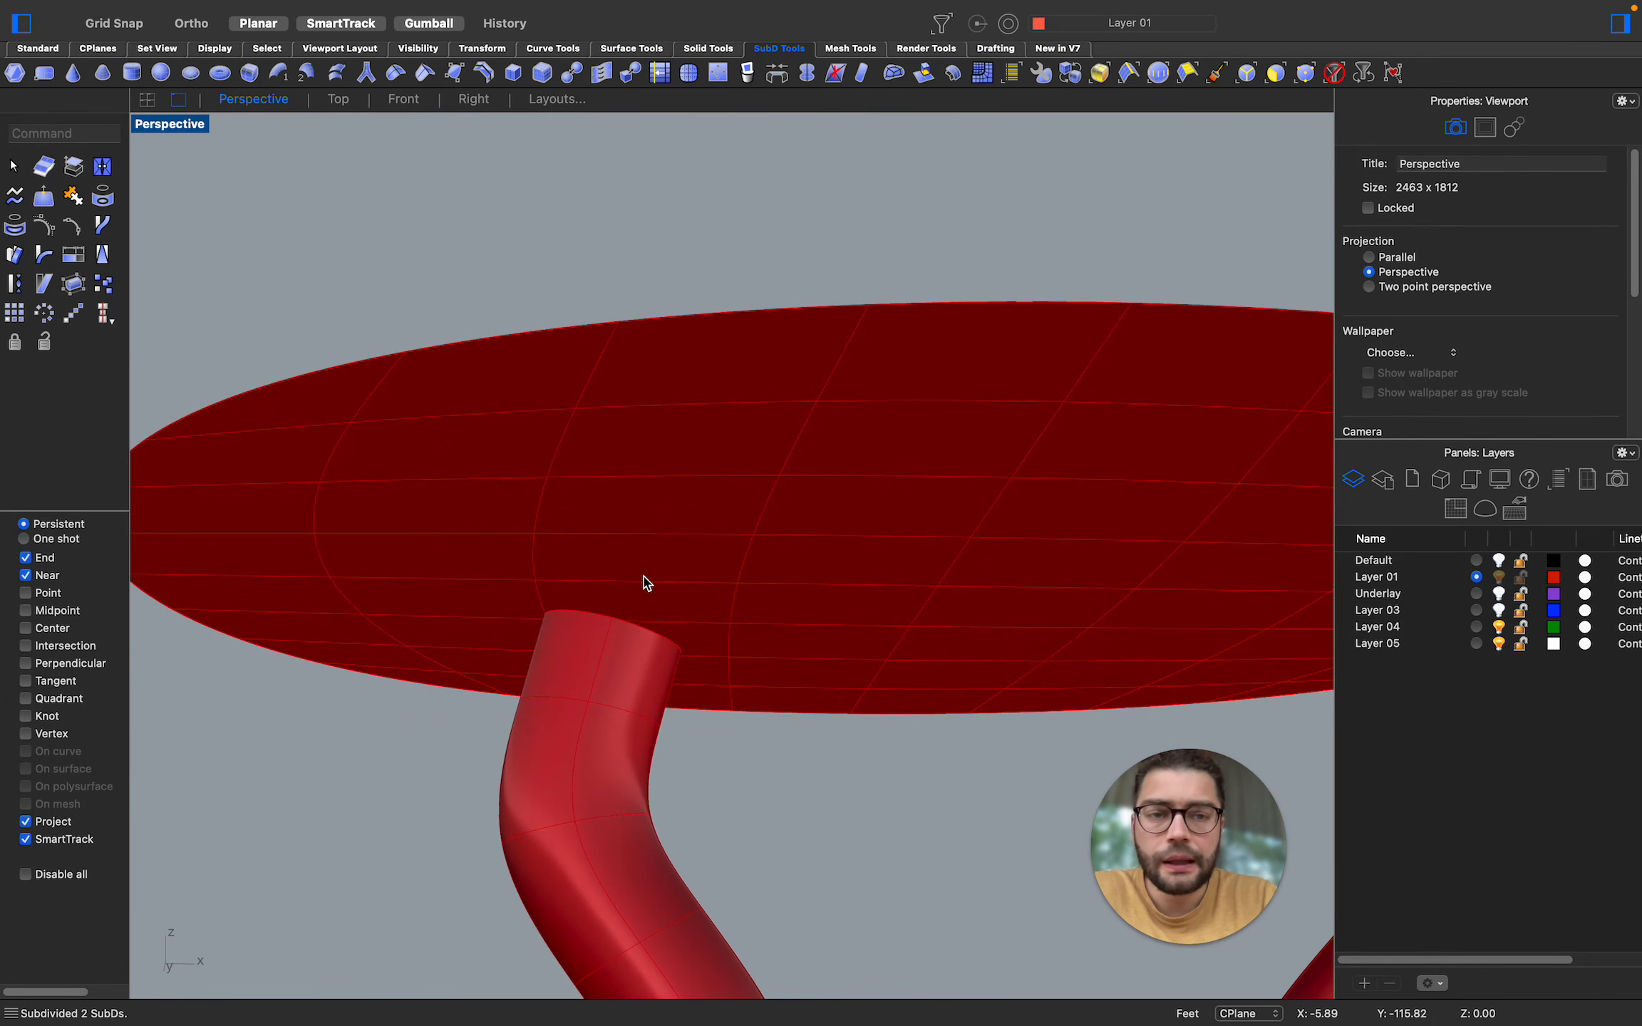
Restrict selection to SubD edges, pick the edges around a ceiling face near one pipe, and clear the selection
click(1247, 73)
click(631, 478)
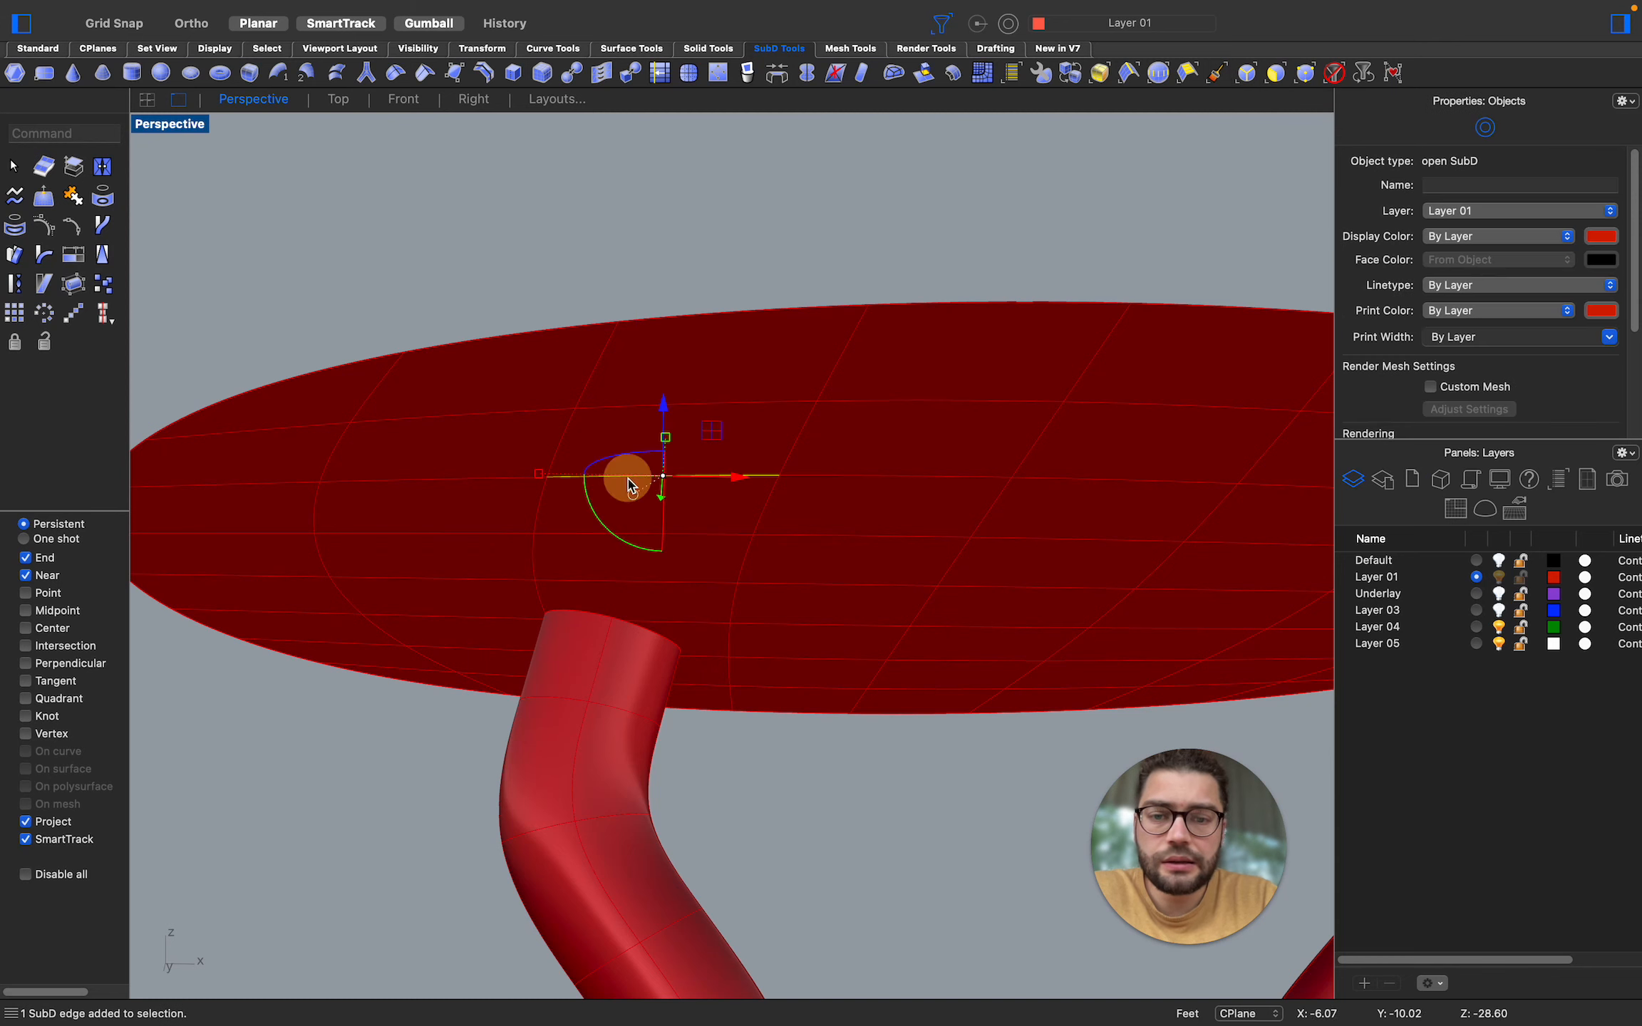
shift+click(538, 521)
shift+click(658, 530)
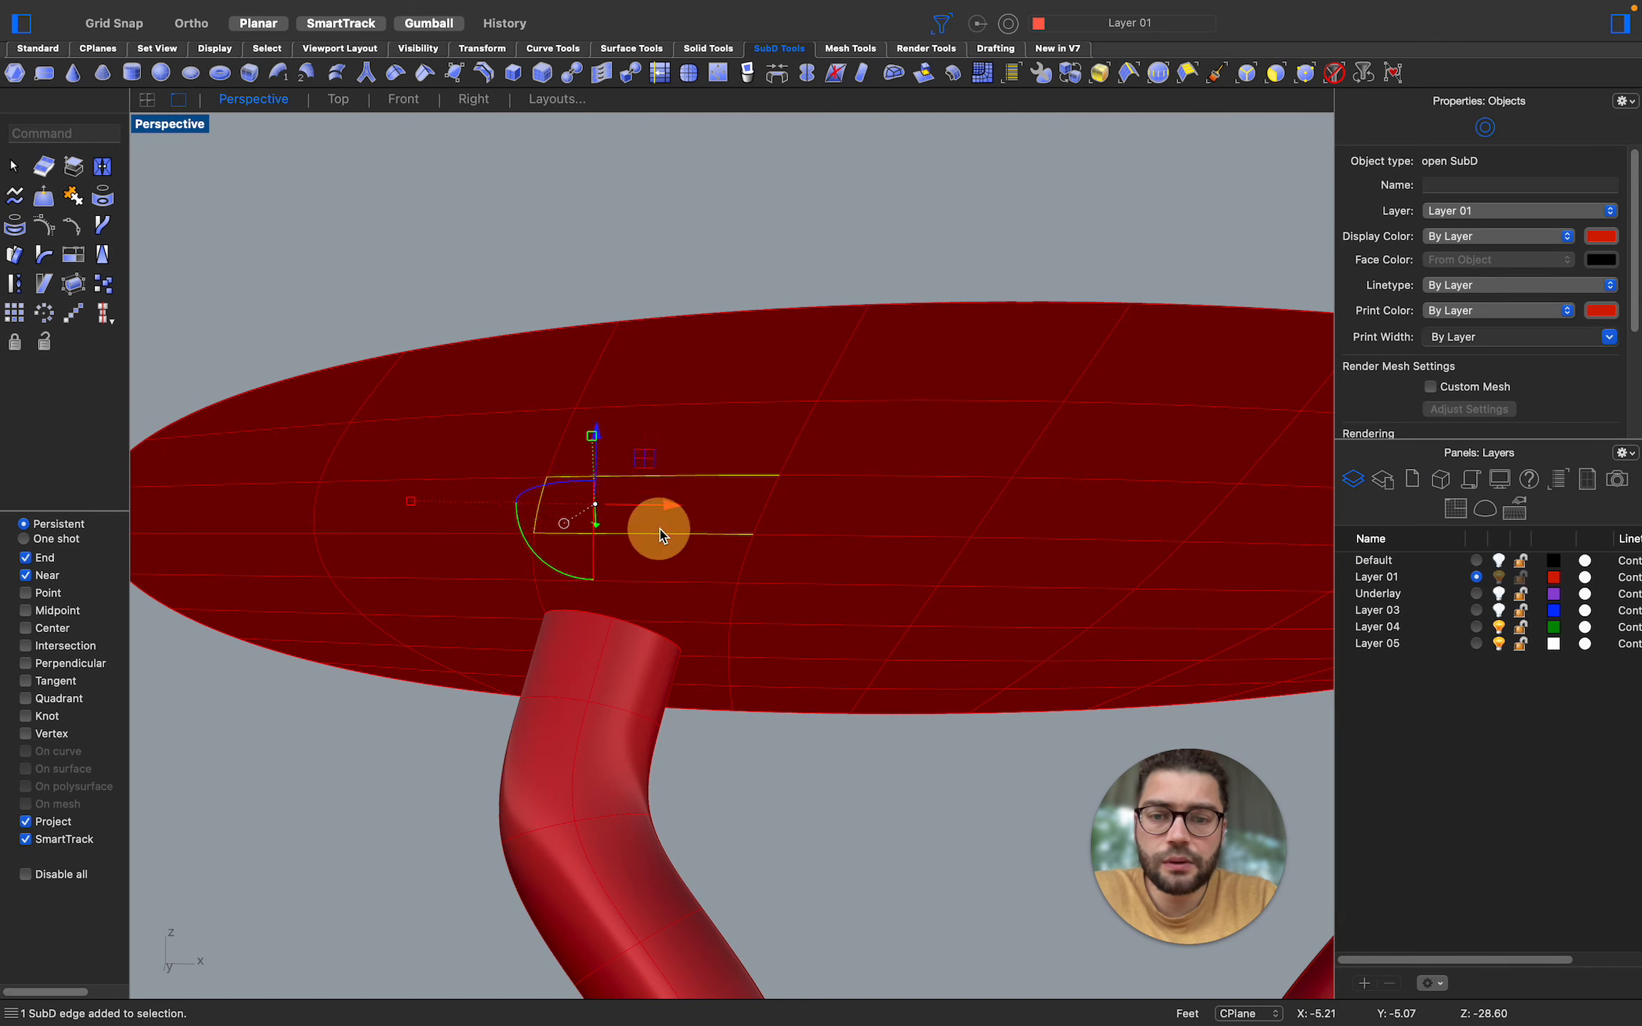
shift+click(778, 489)
key(Escape)
Restrict selection to SubD faces and pick a ceiling face near the top of the same pipe
click(1275, 74)
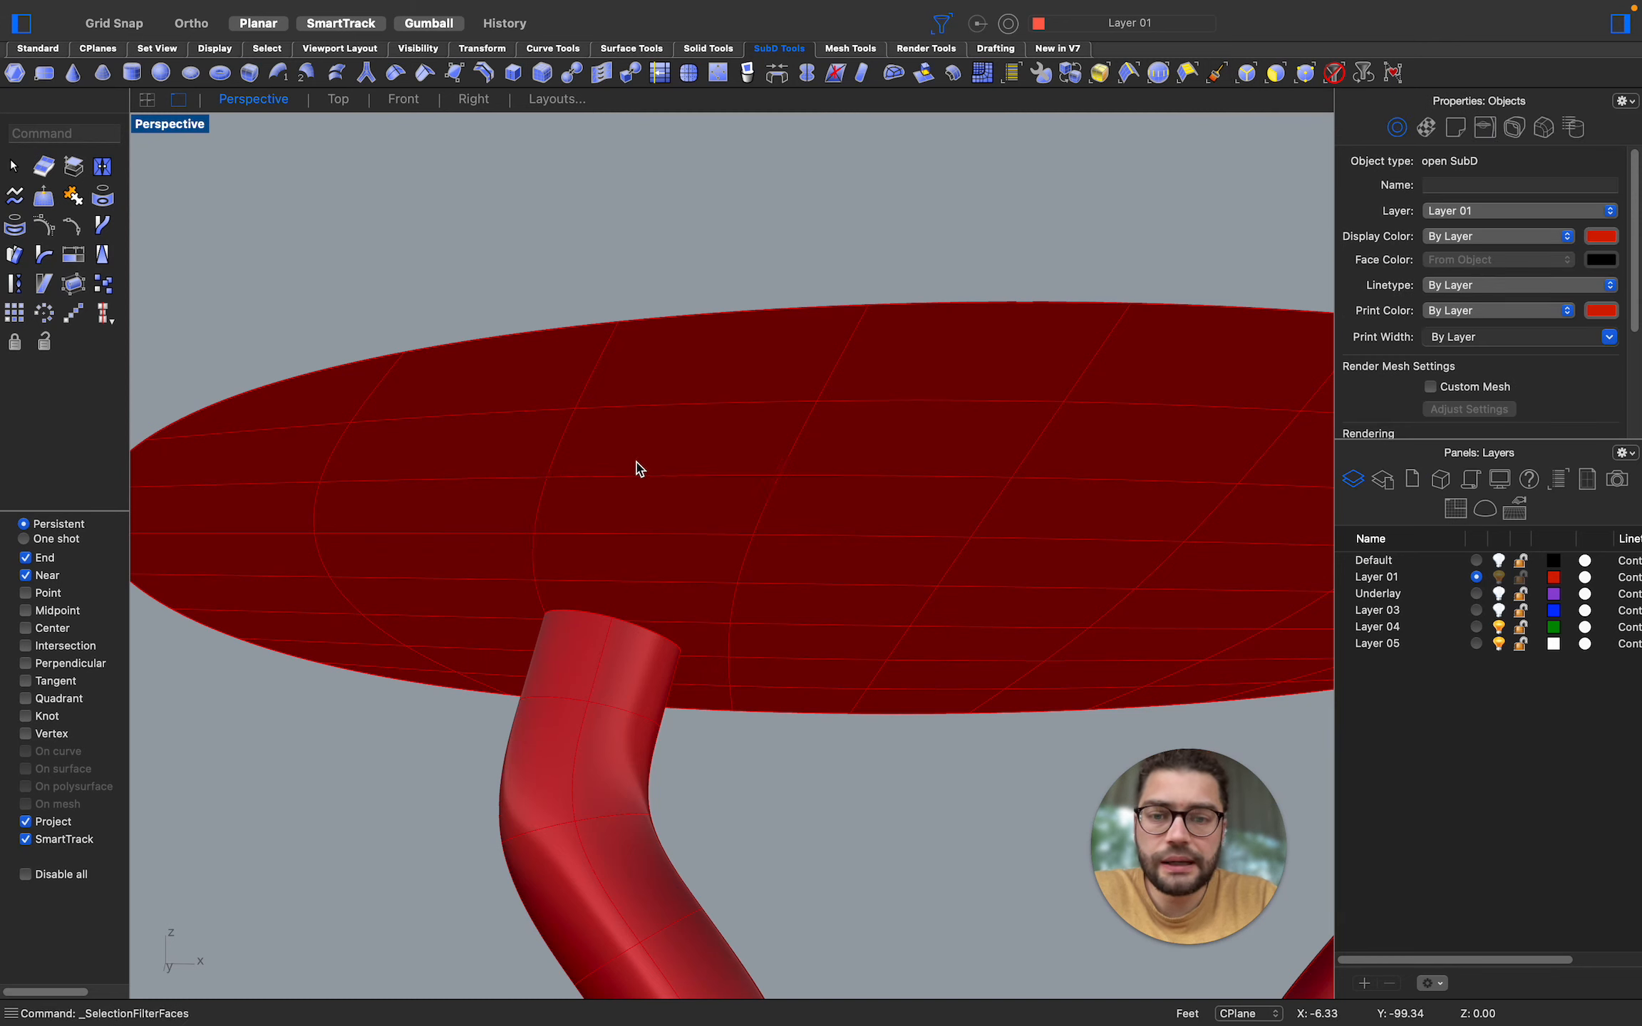
click(626, 525)
click(706, 568)
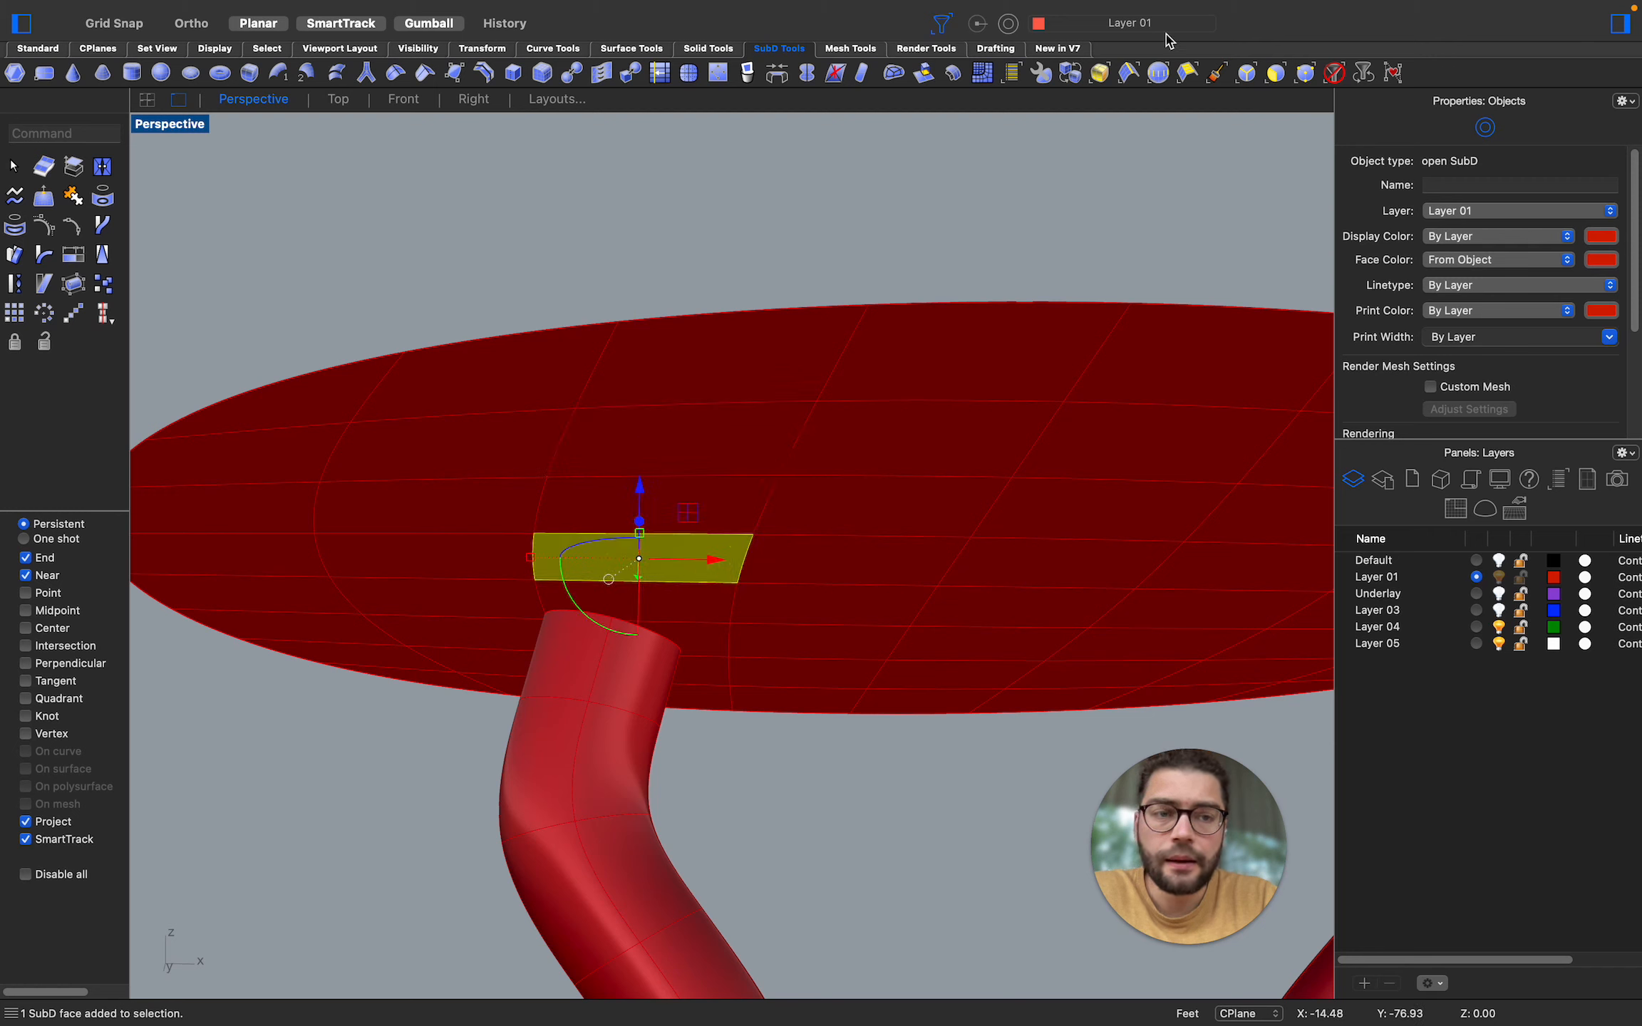
Restrict selection to SubD vertices, pick a group of six on the ceiling, and clear the selection
click(1303, 72)
drag(456, 266, 891, 521)
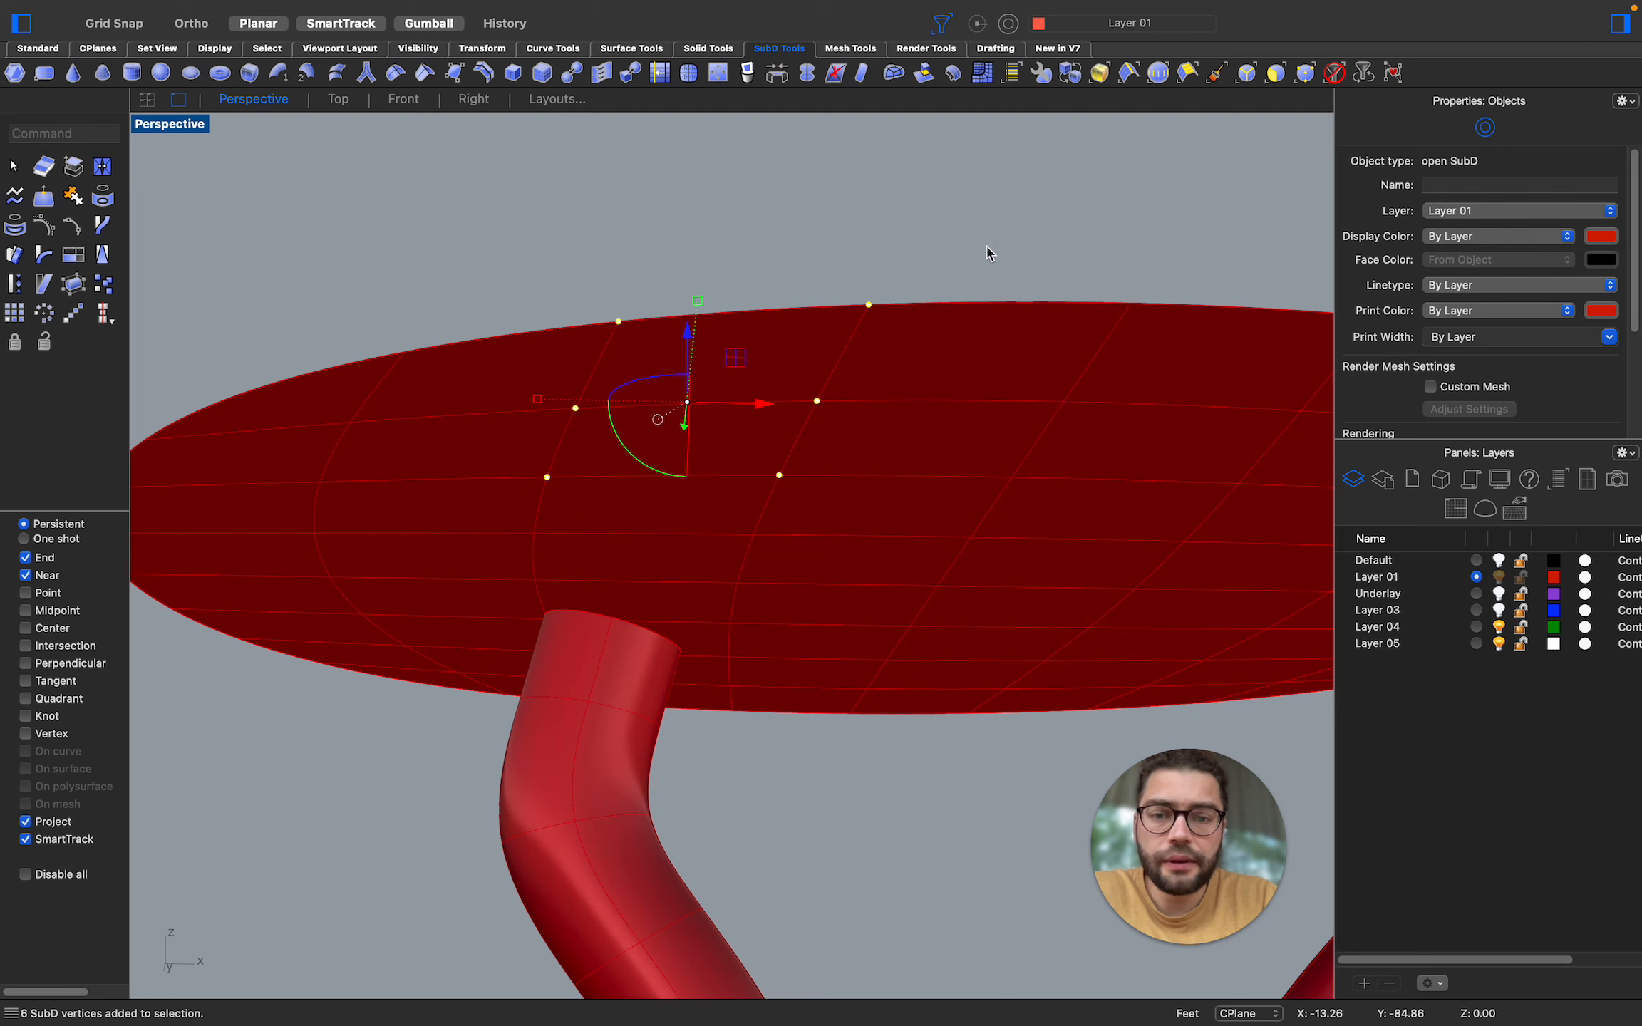
click(1004, 208)
Restrict selection to SubD faces and delete the two adjacent ceiling faces near the top of each pipe to open holes
click(1277, 73)
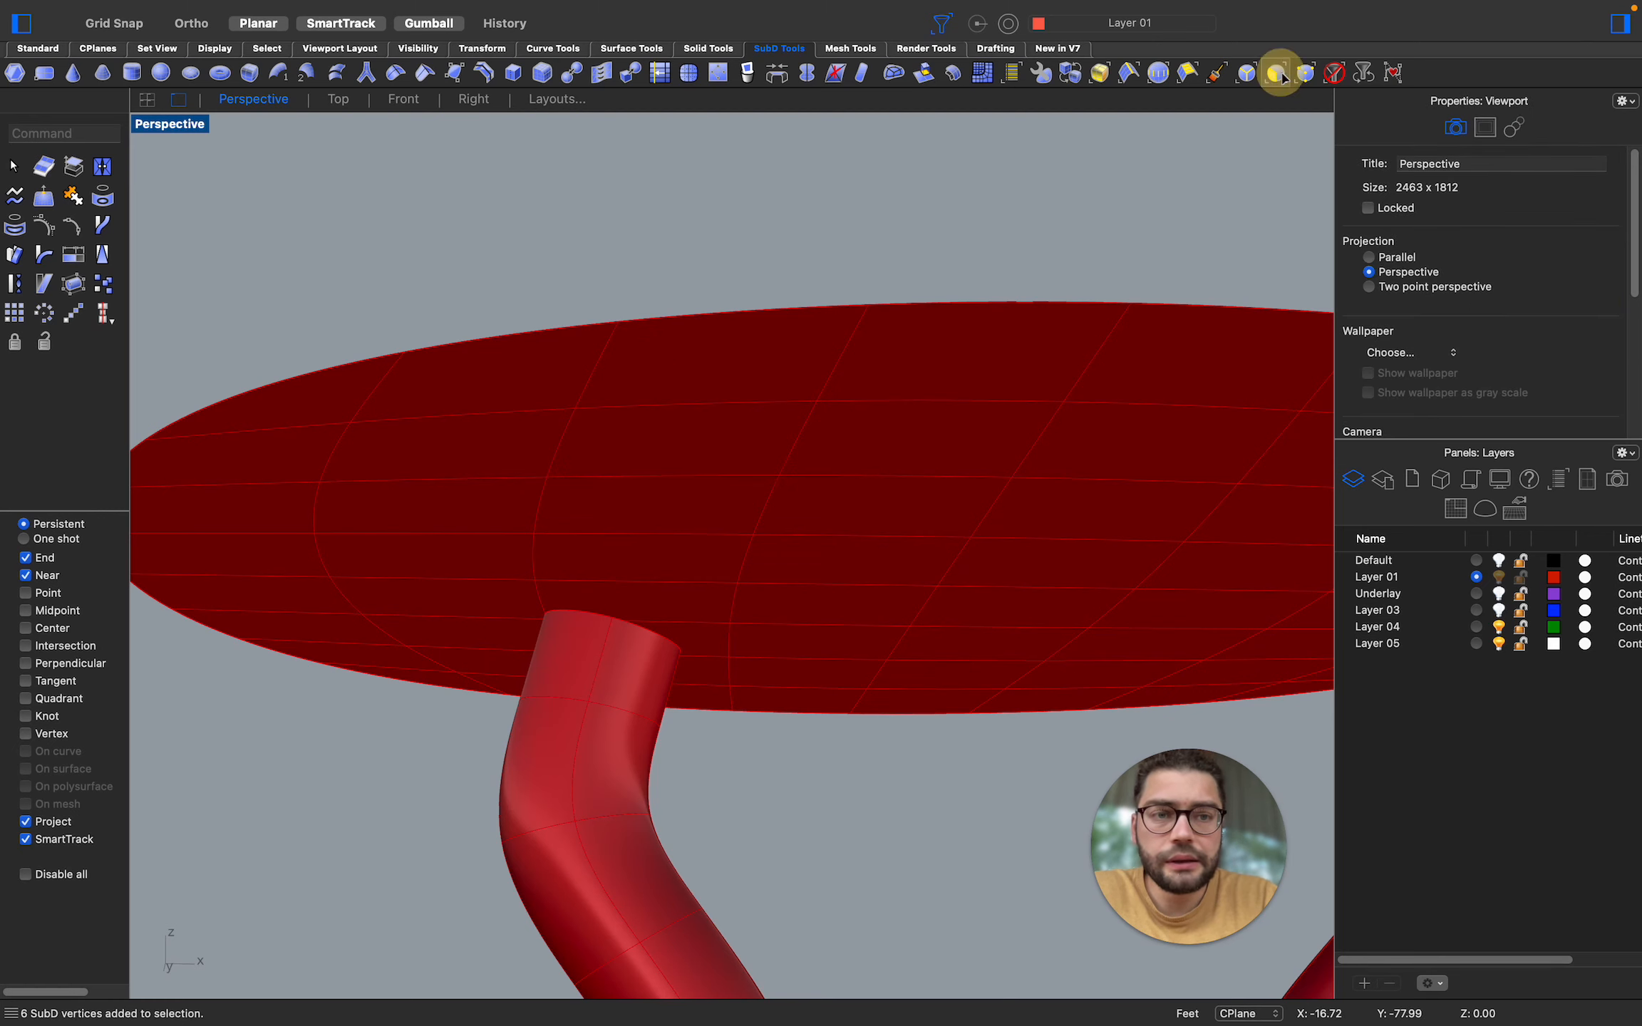
click(679, 509)
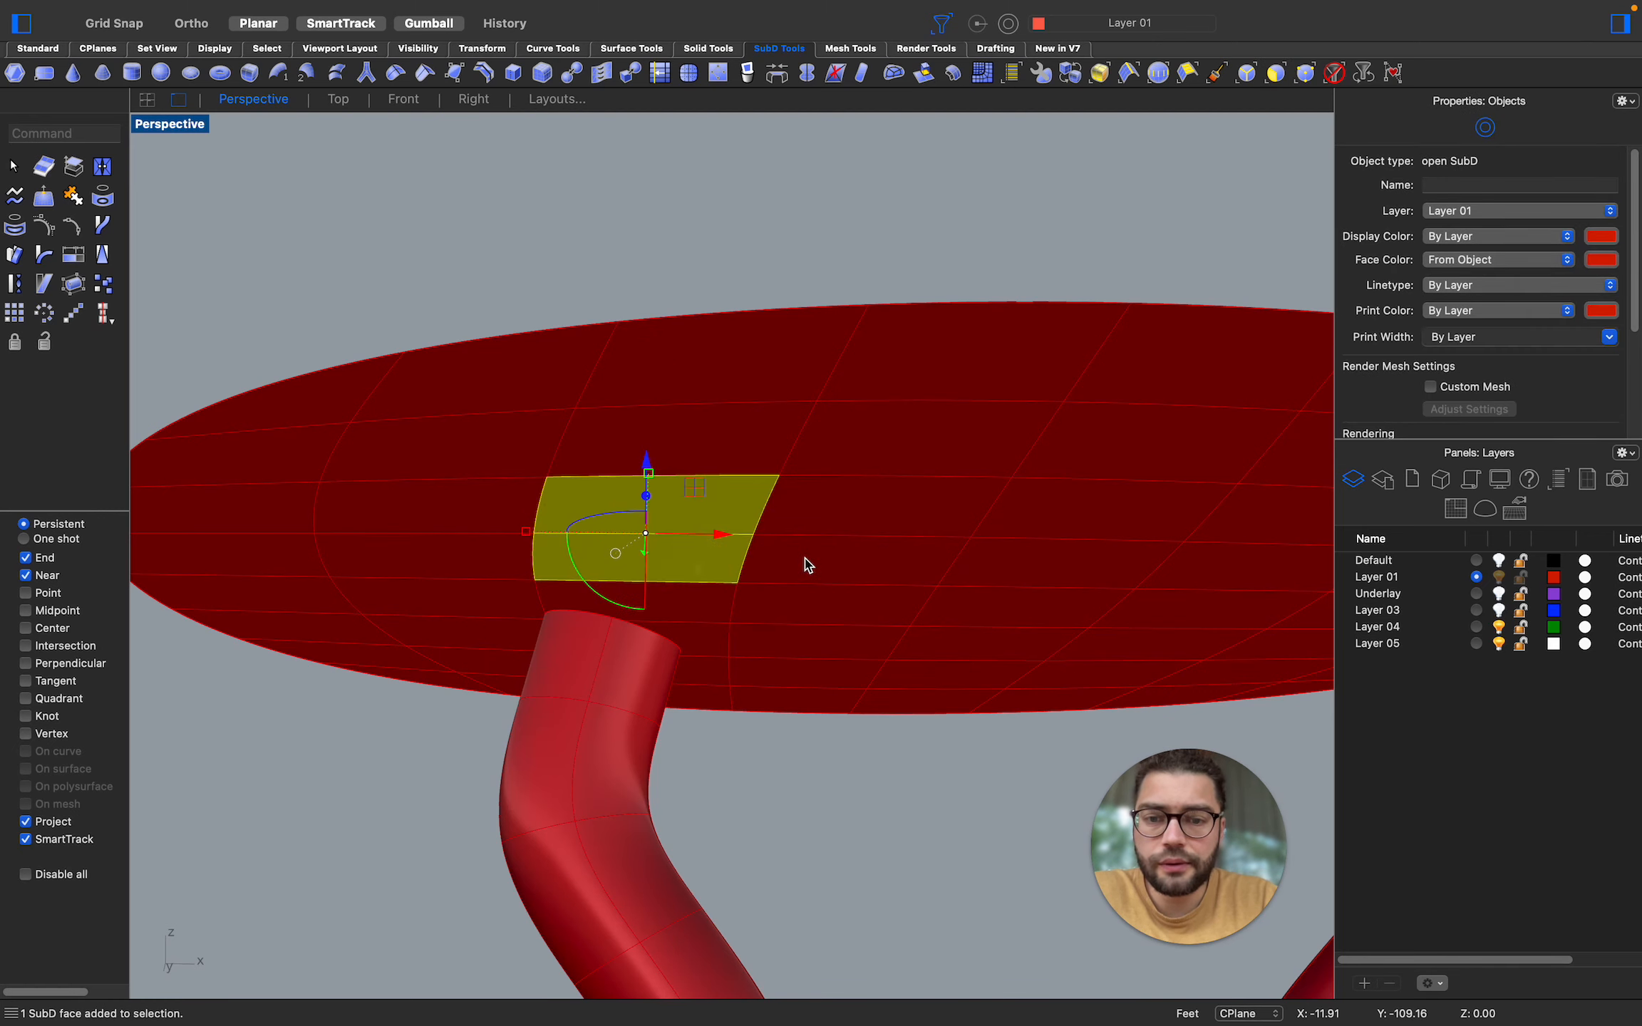
scroll(807, 565, down, 5)
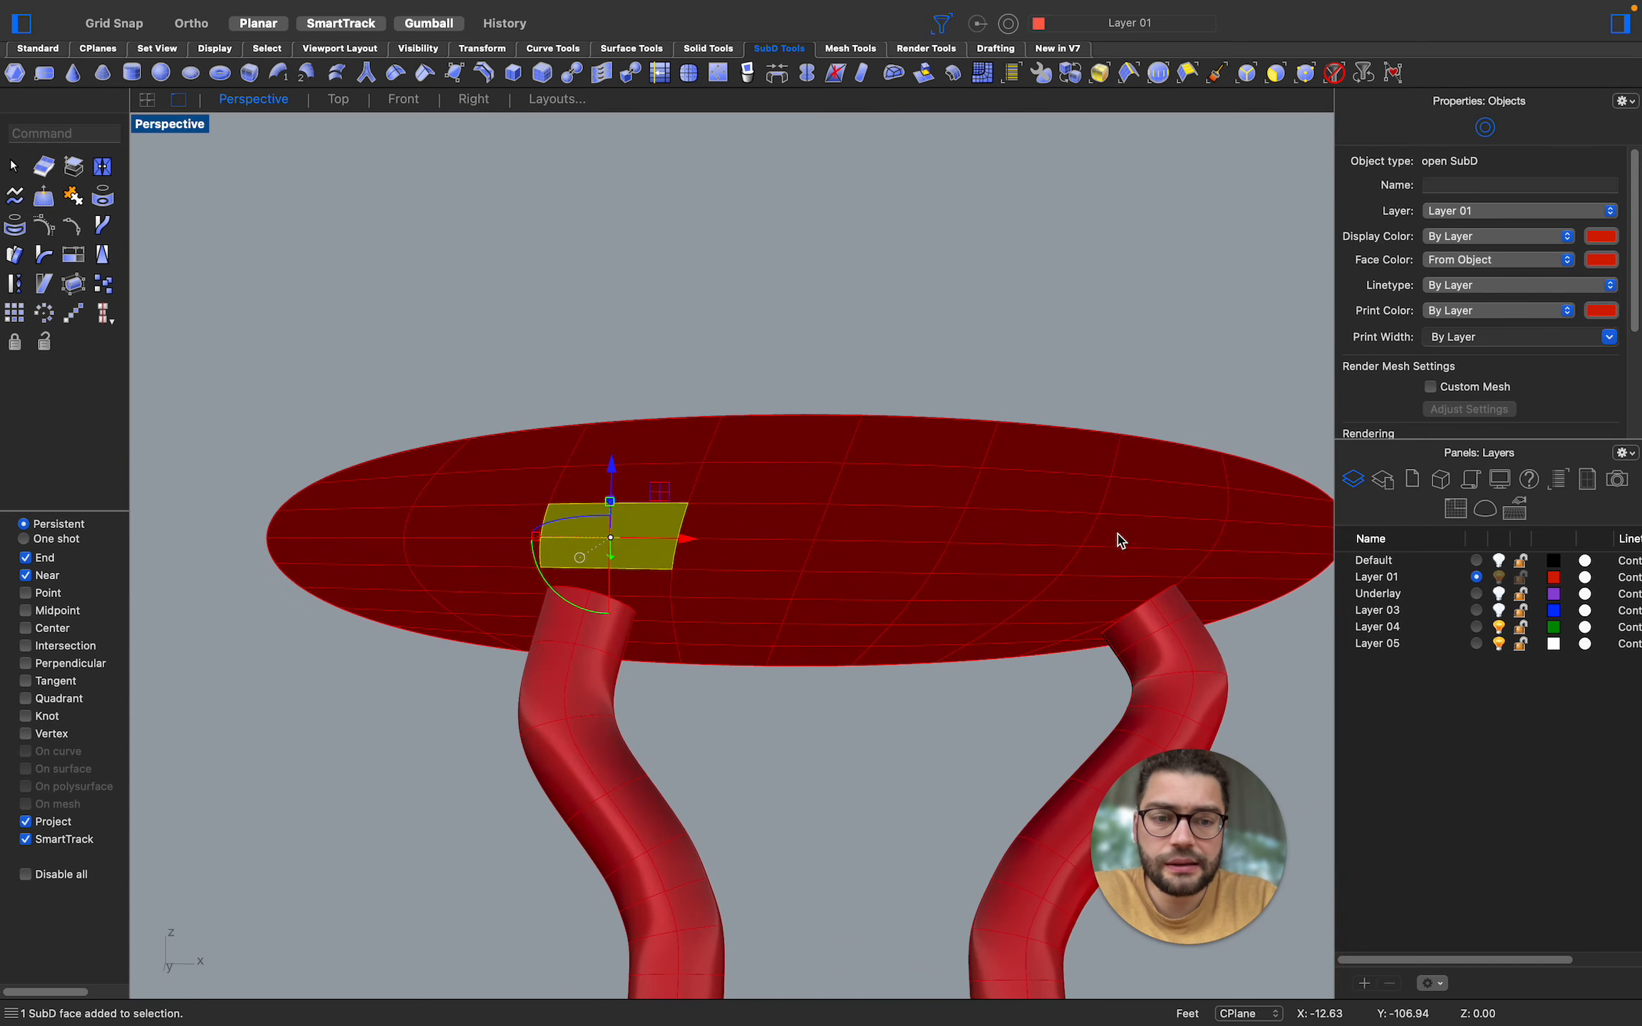
shift+click(1117, 532)
shift+click(1097, 570)
scroll(1098, 570, up, 5)
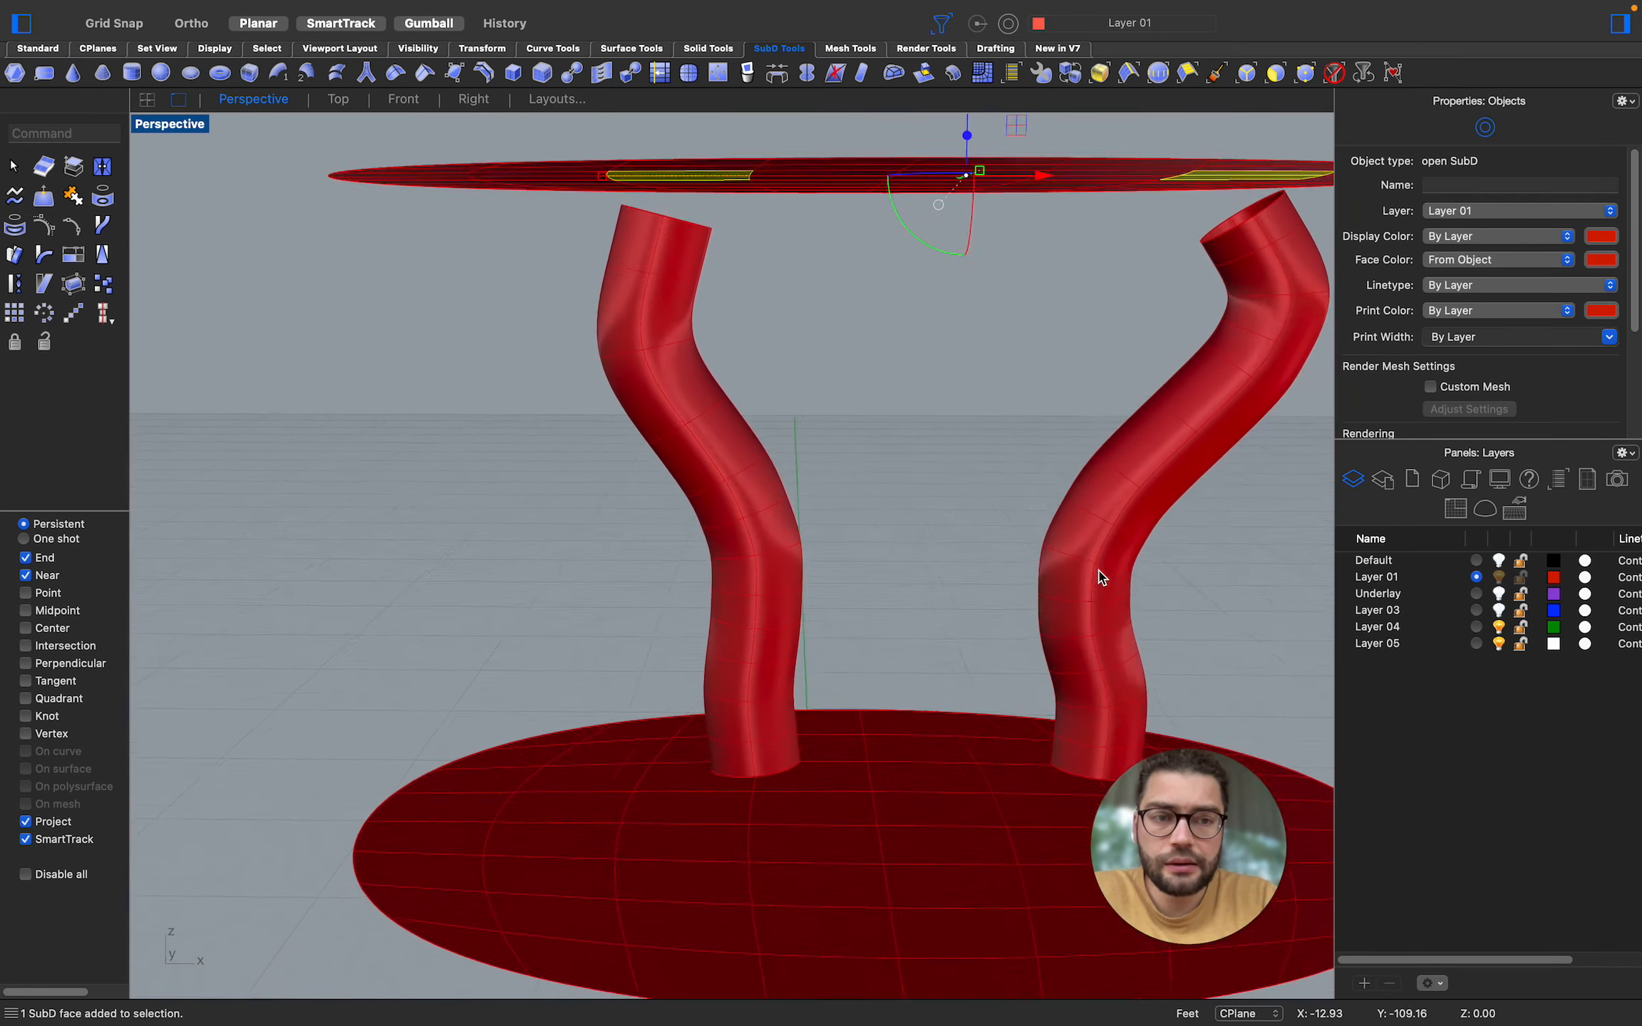
scroll(1098, 577, down, 5)
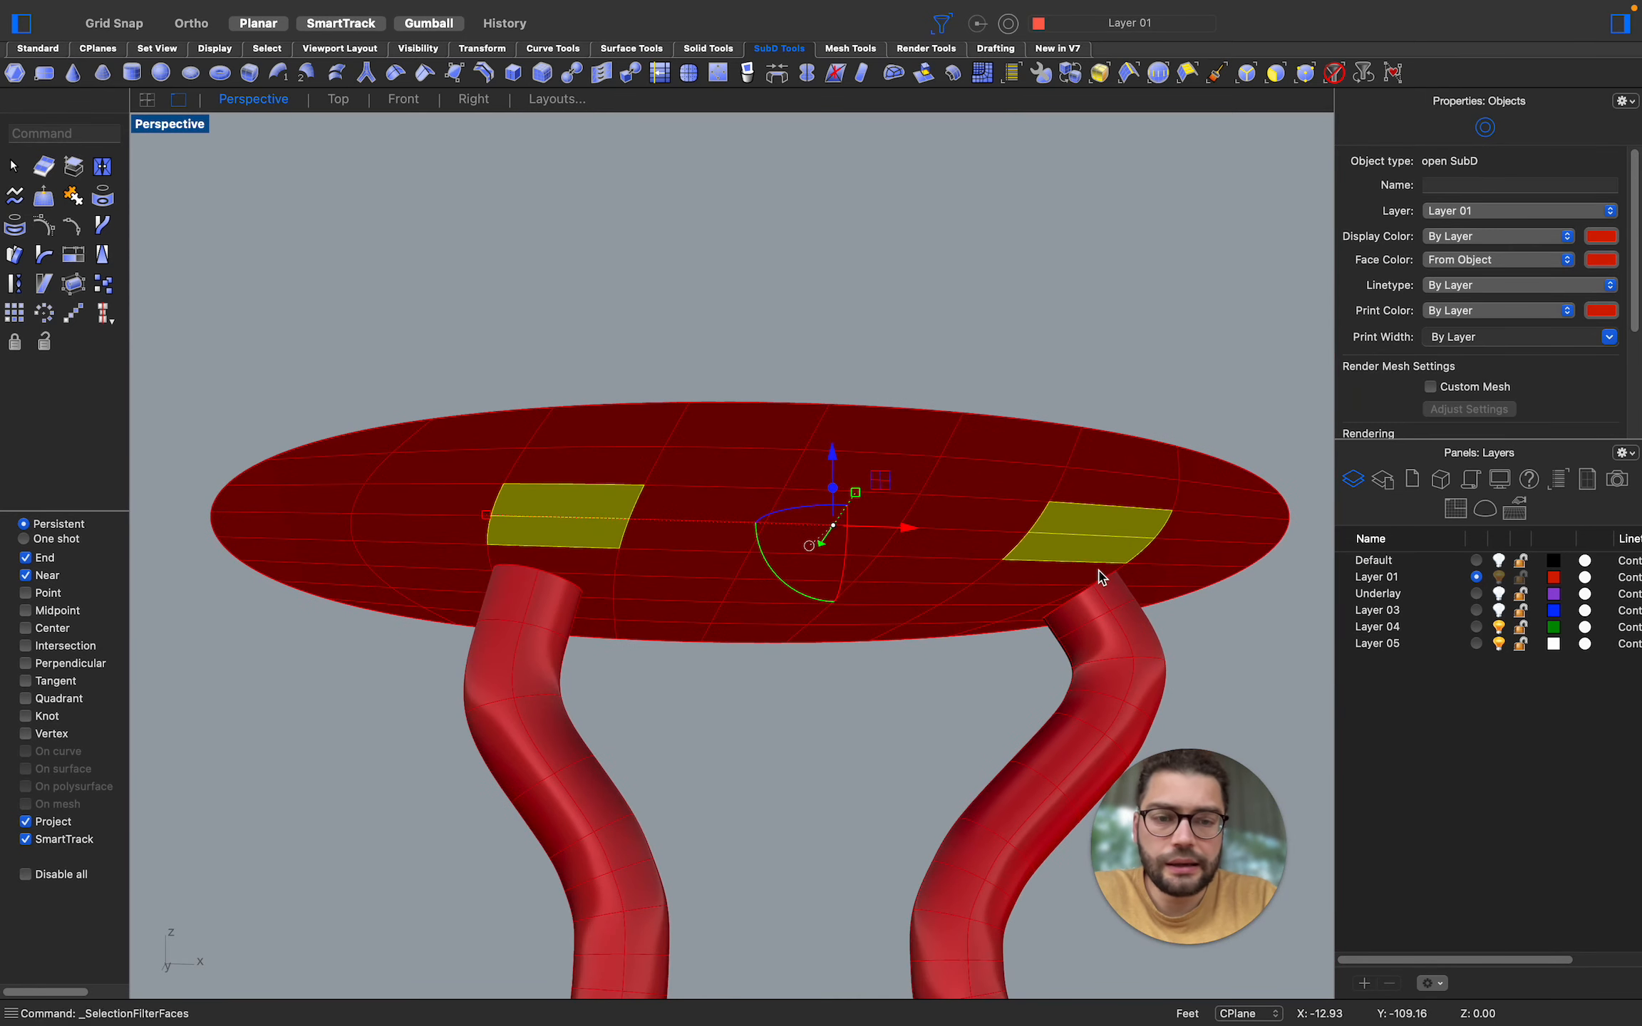
key(Delete)
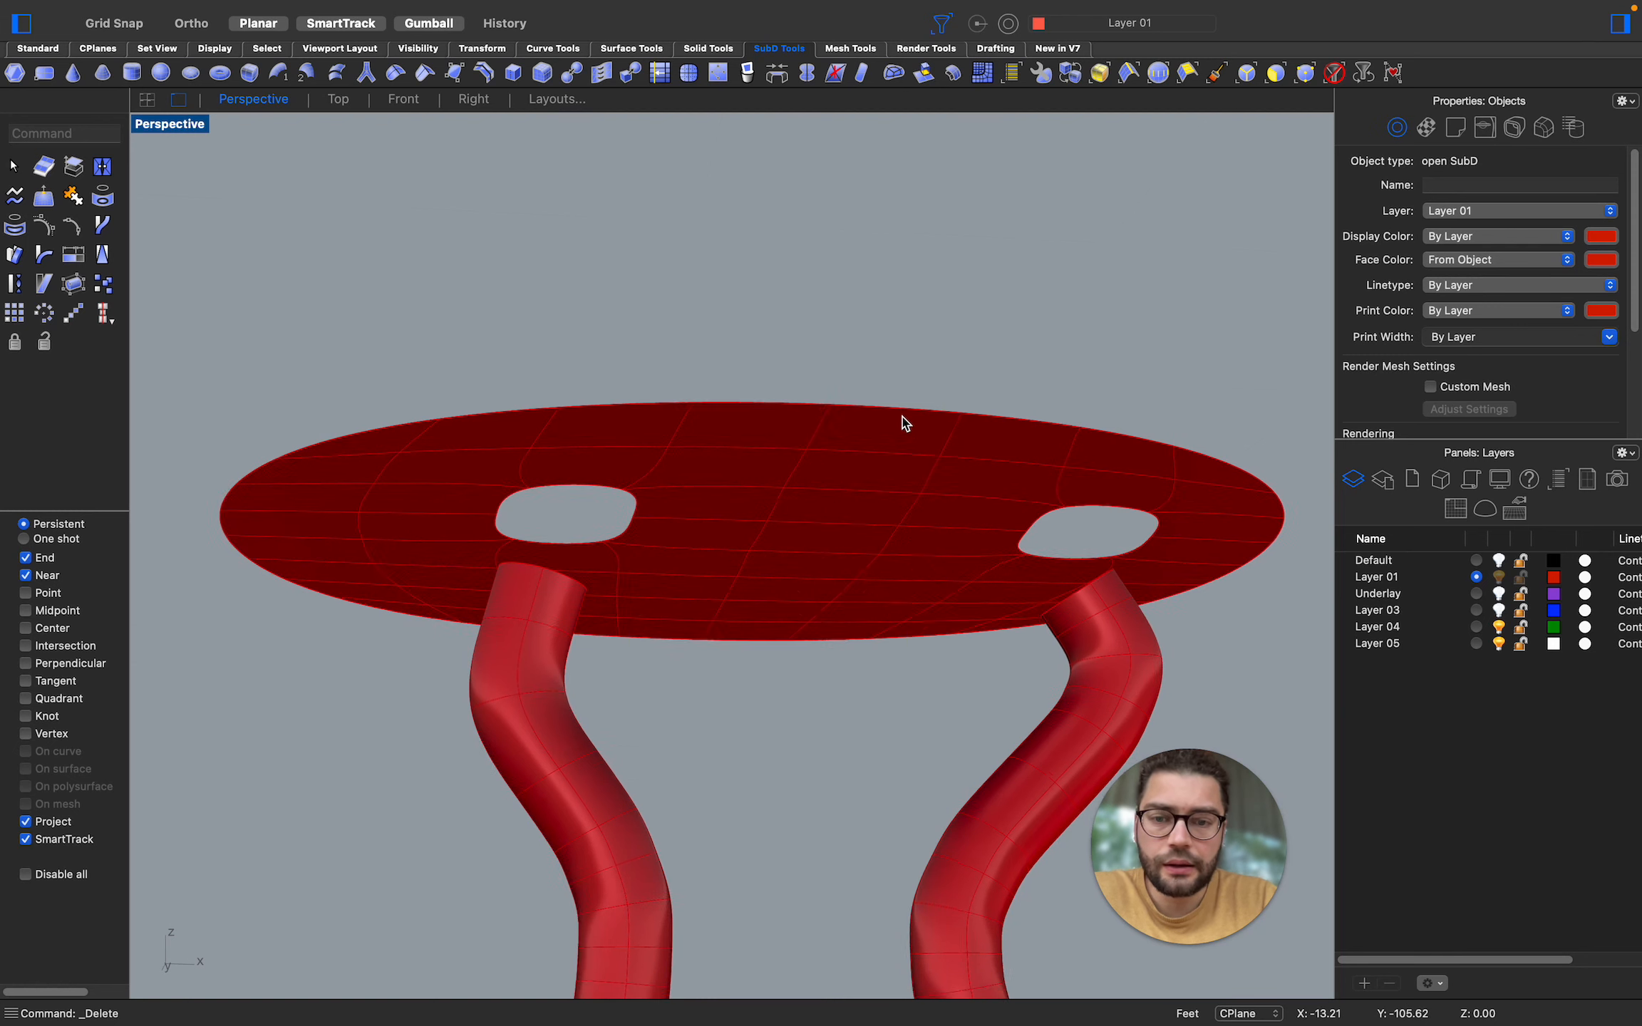
Restrict selection to SubD edges, select the whole rim of the ceiling hole above the first pipe, and scale it up uniformly
scroll(907, 423, down, 3)
scroll(594, 674, up, 5)
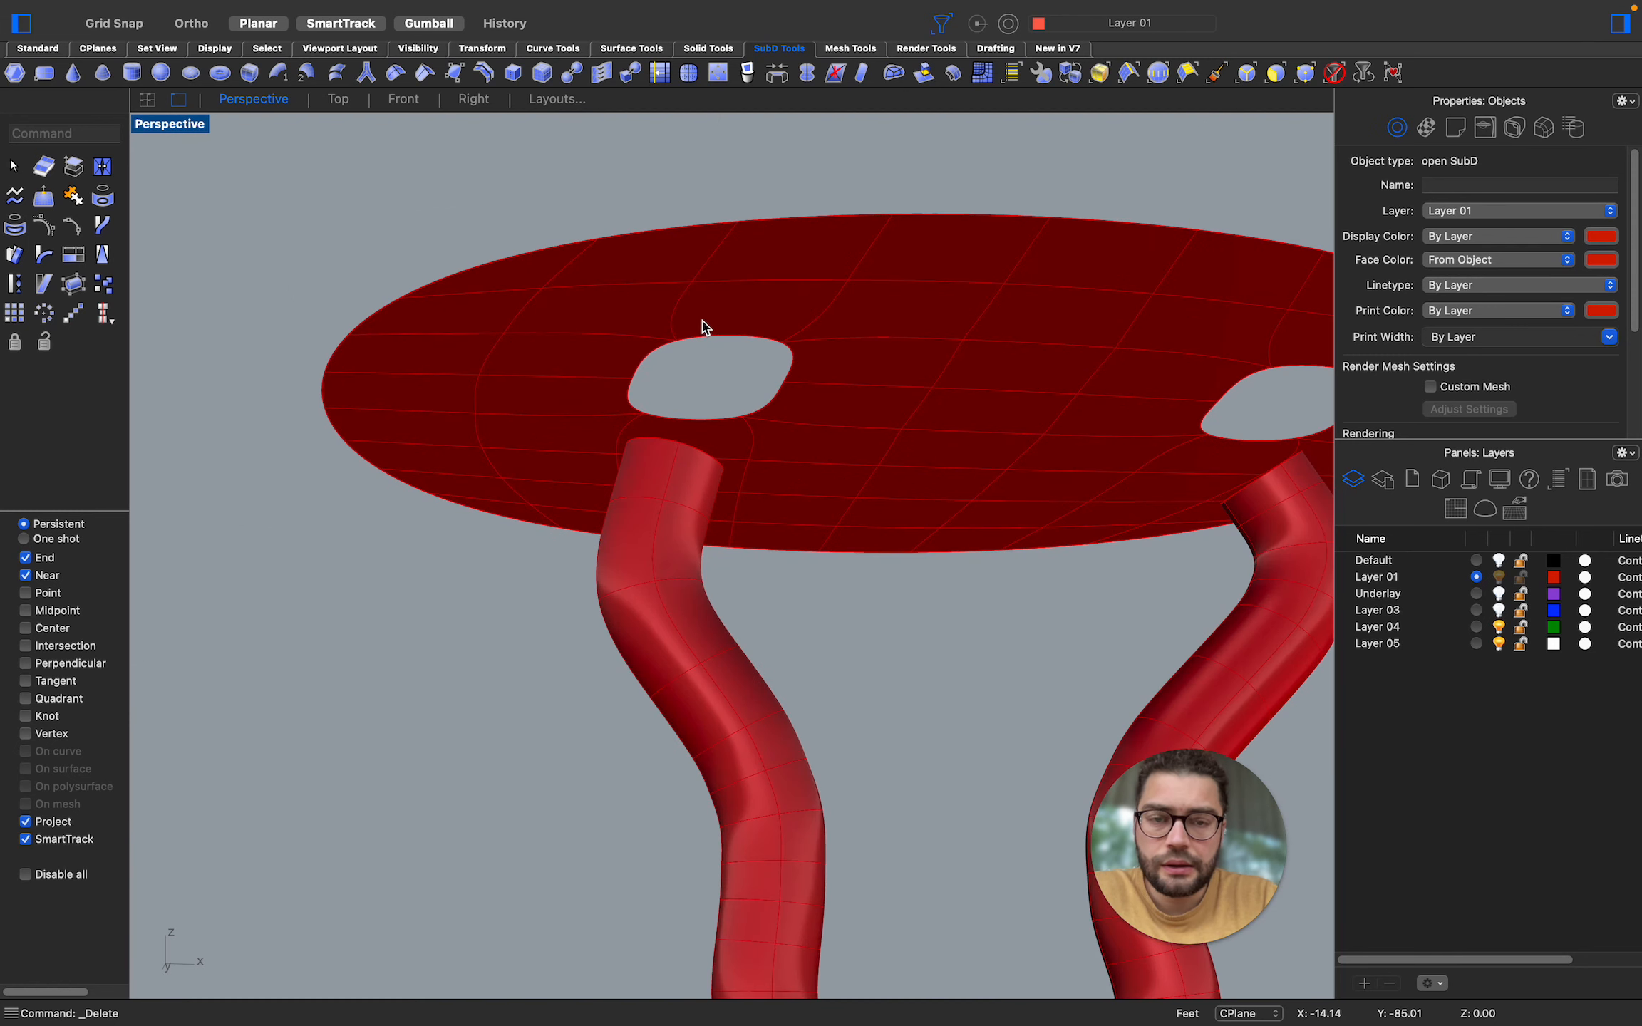
scroll(684, 349, up, 2)
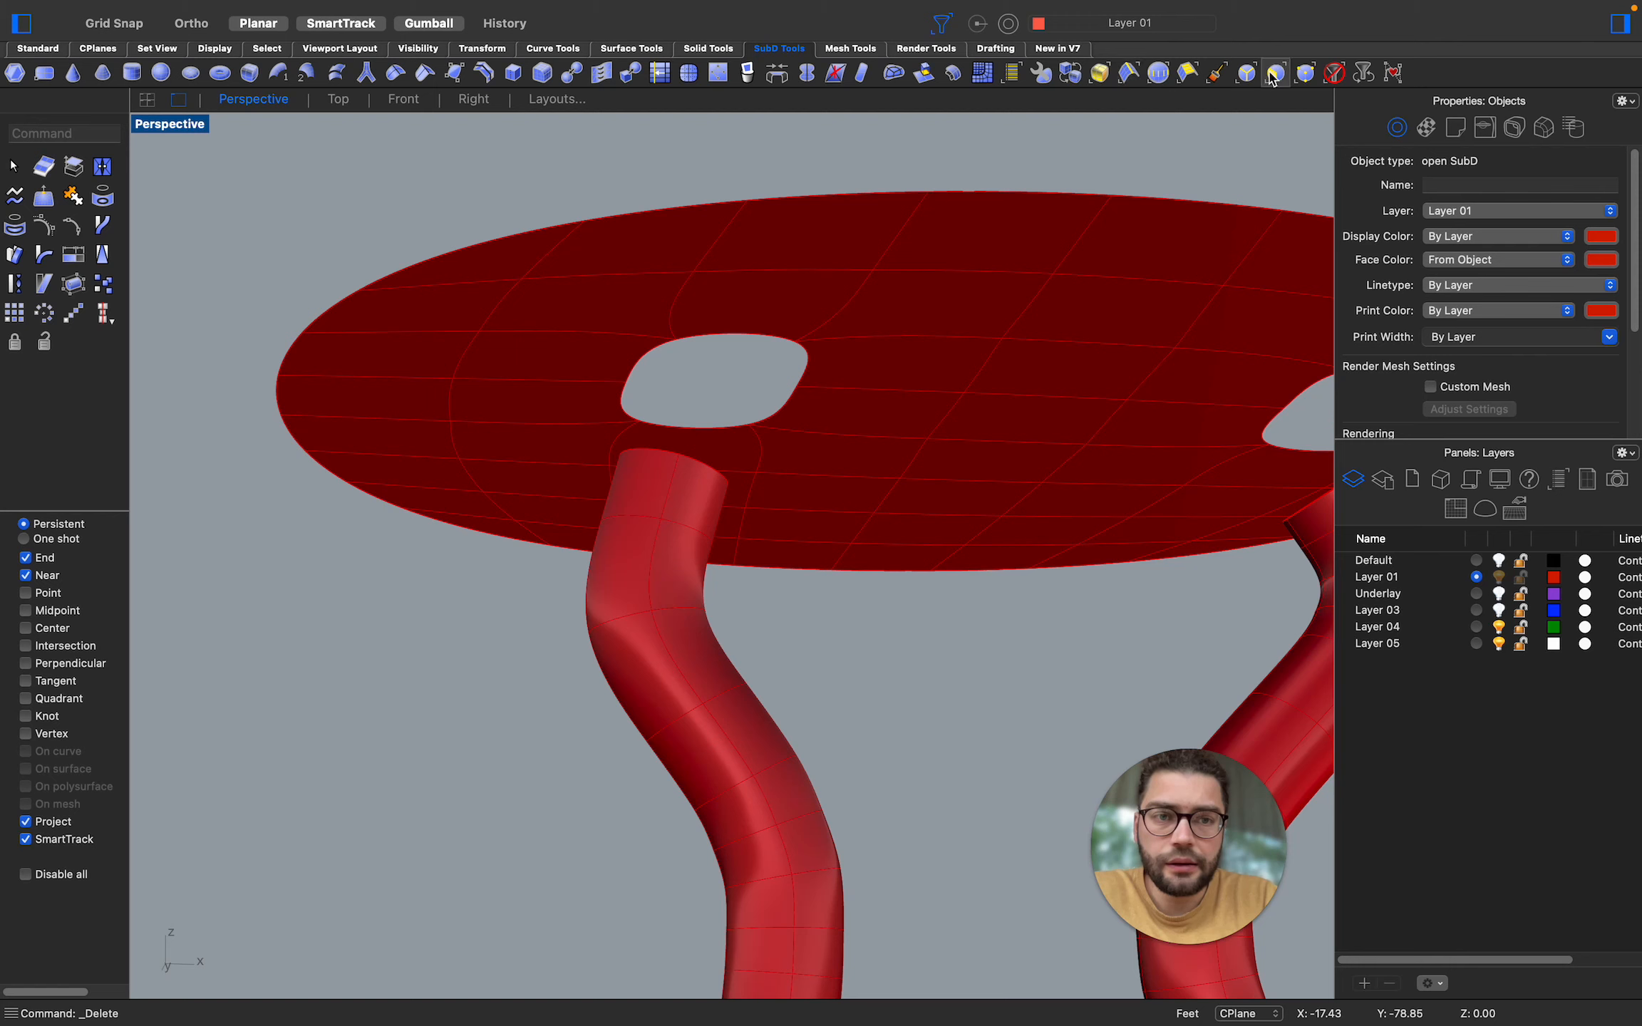
click(1246, 72)
click(702, 333)
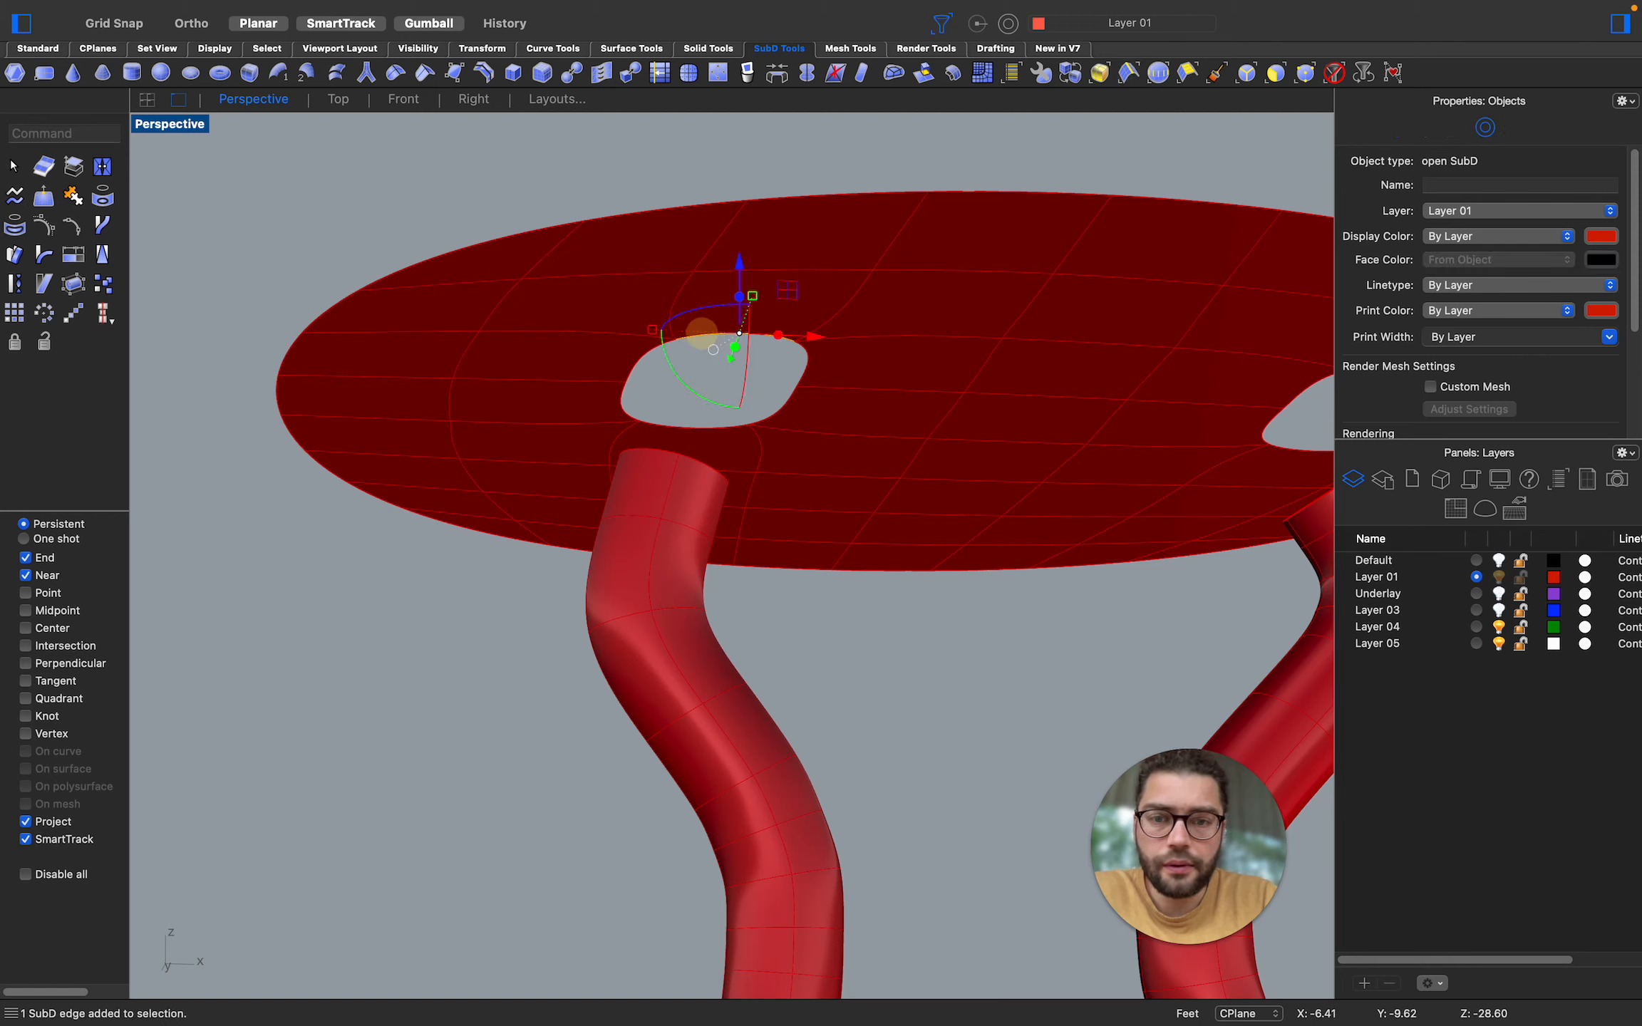
shift+click(612, 404)
shift+click(721, 428)
shift+click(779, 412)
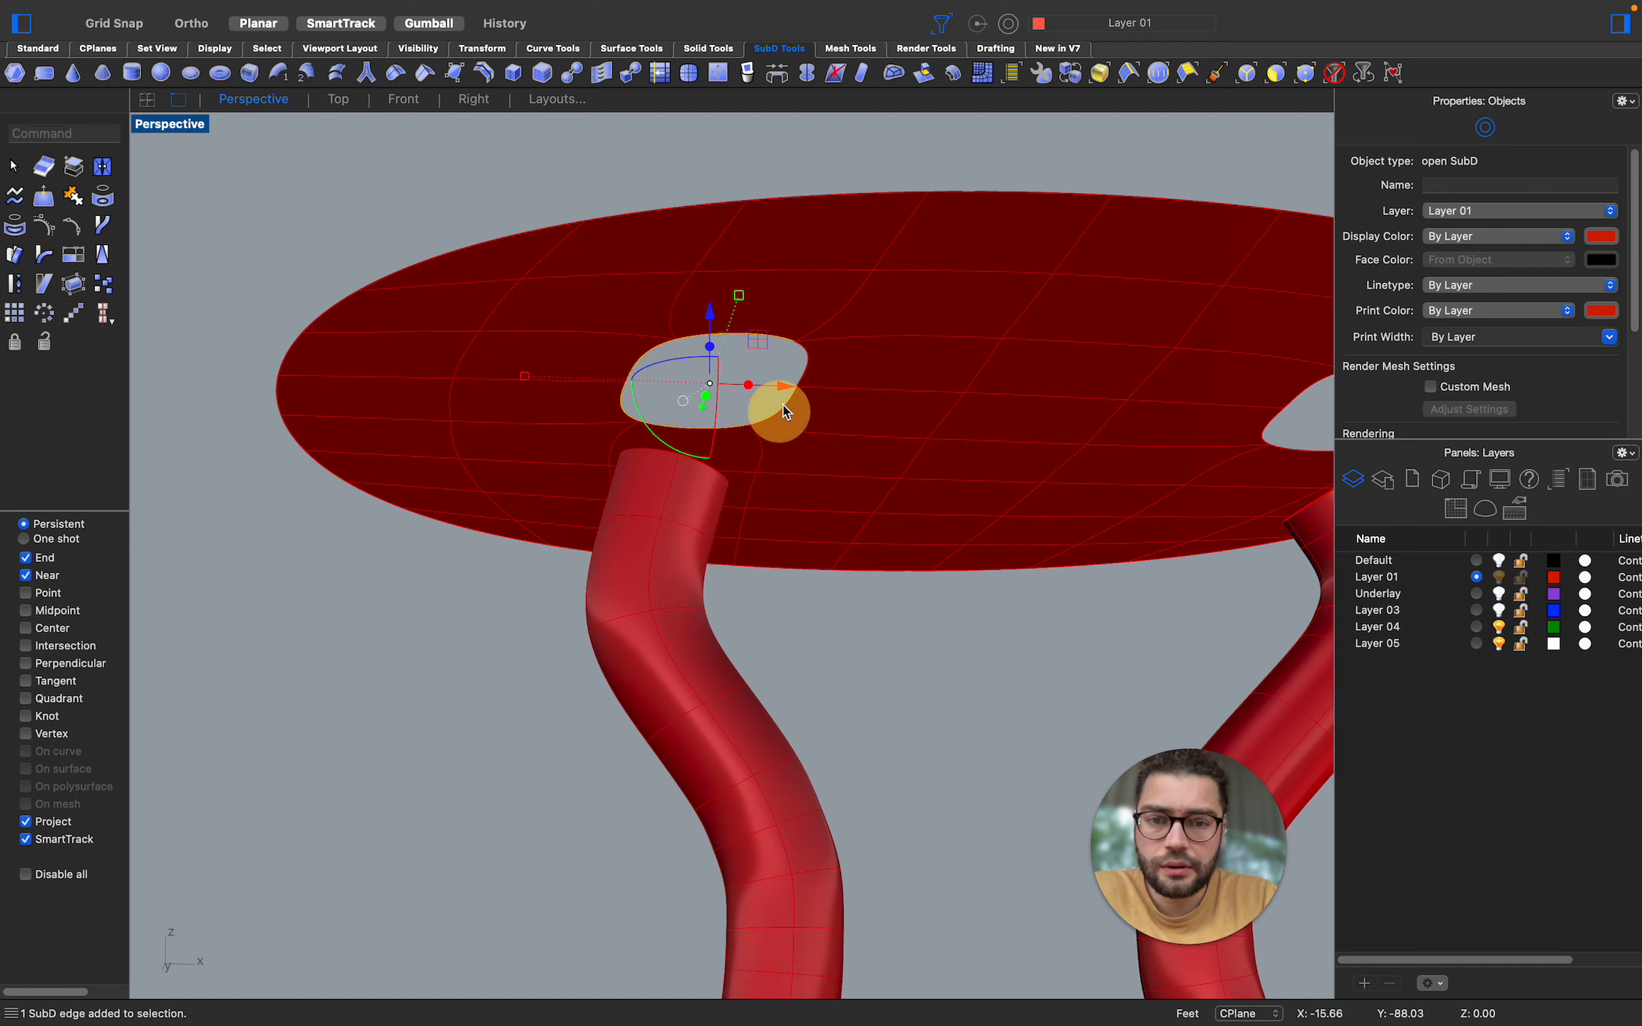
shift+click(807, 365)
scroll(725, 377, up, 2)
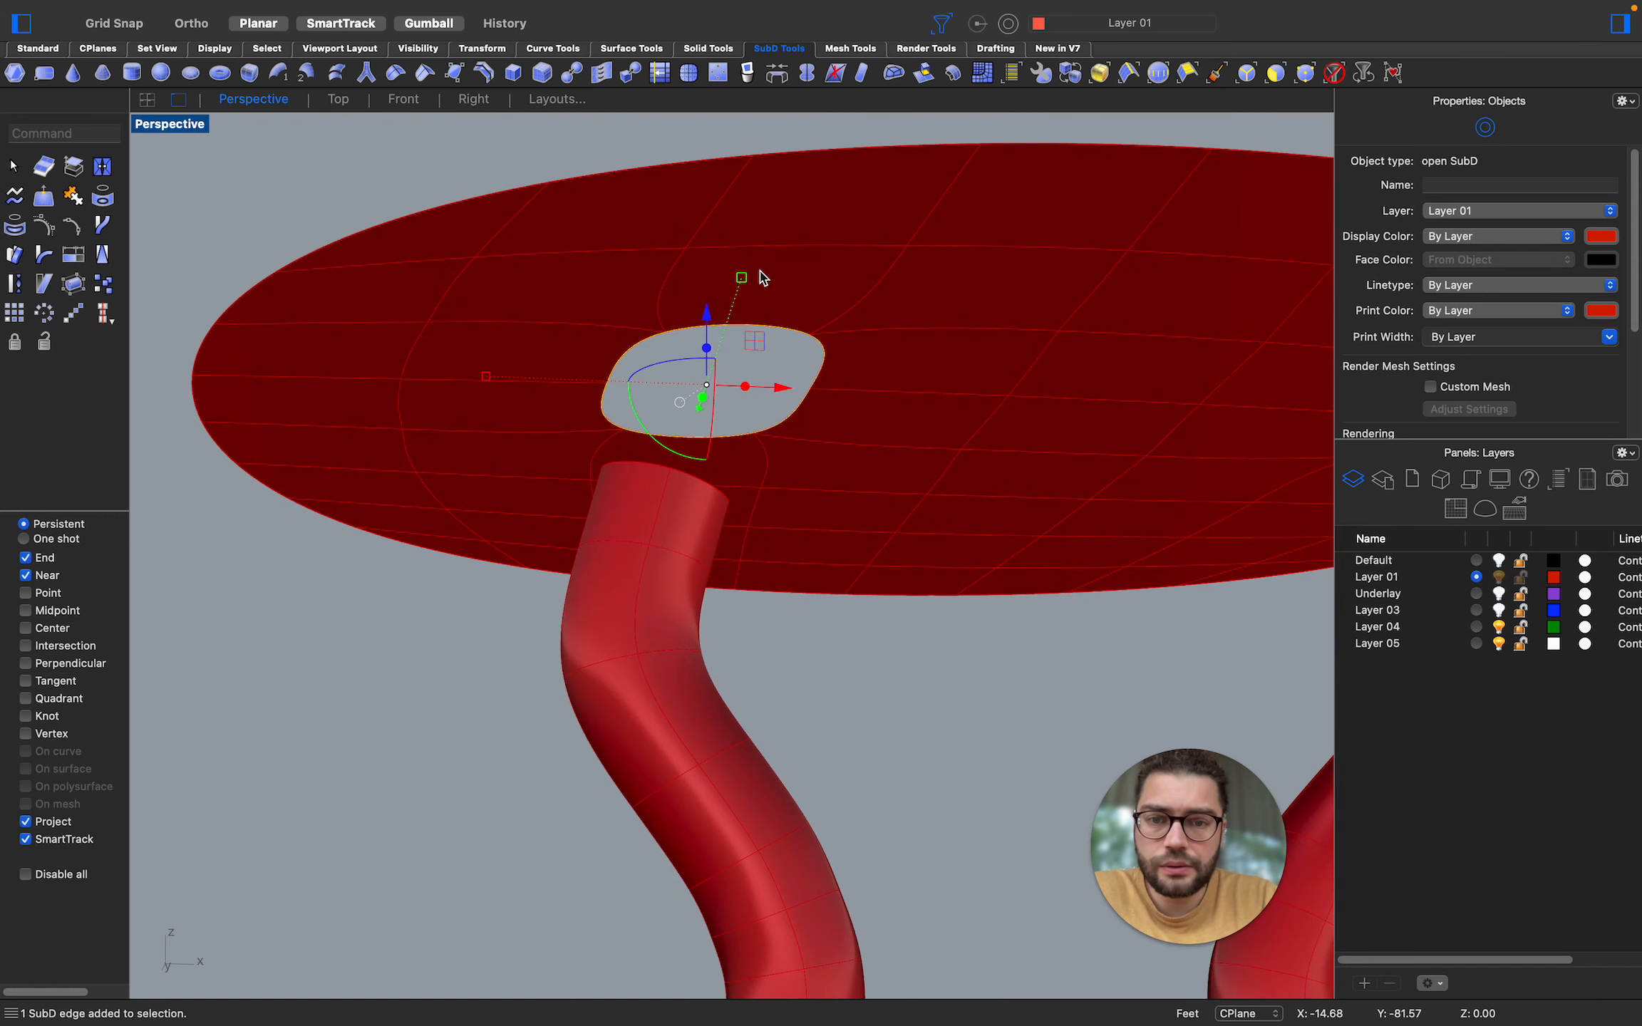
shift+drag(746, 285, 780, 232)
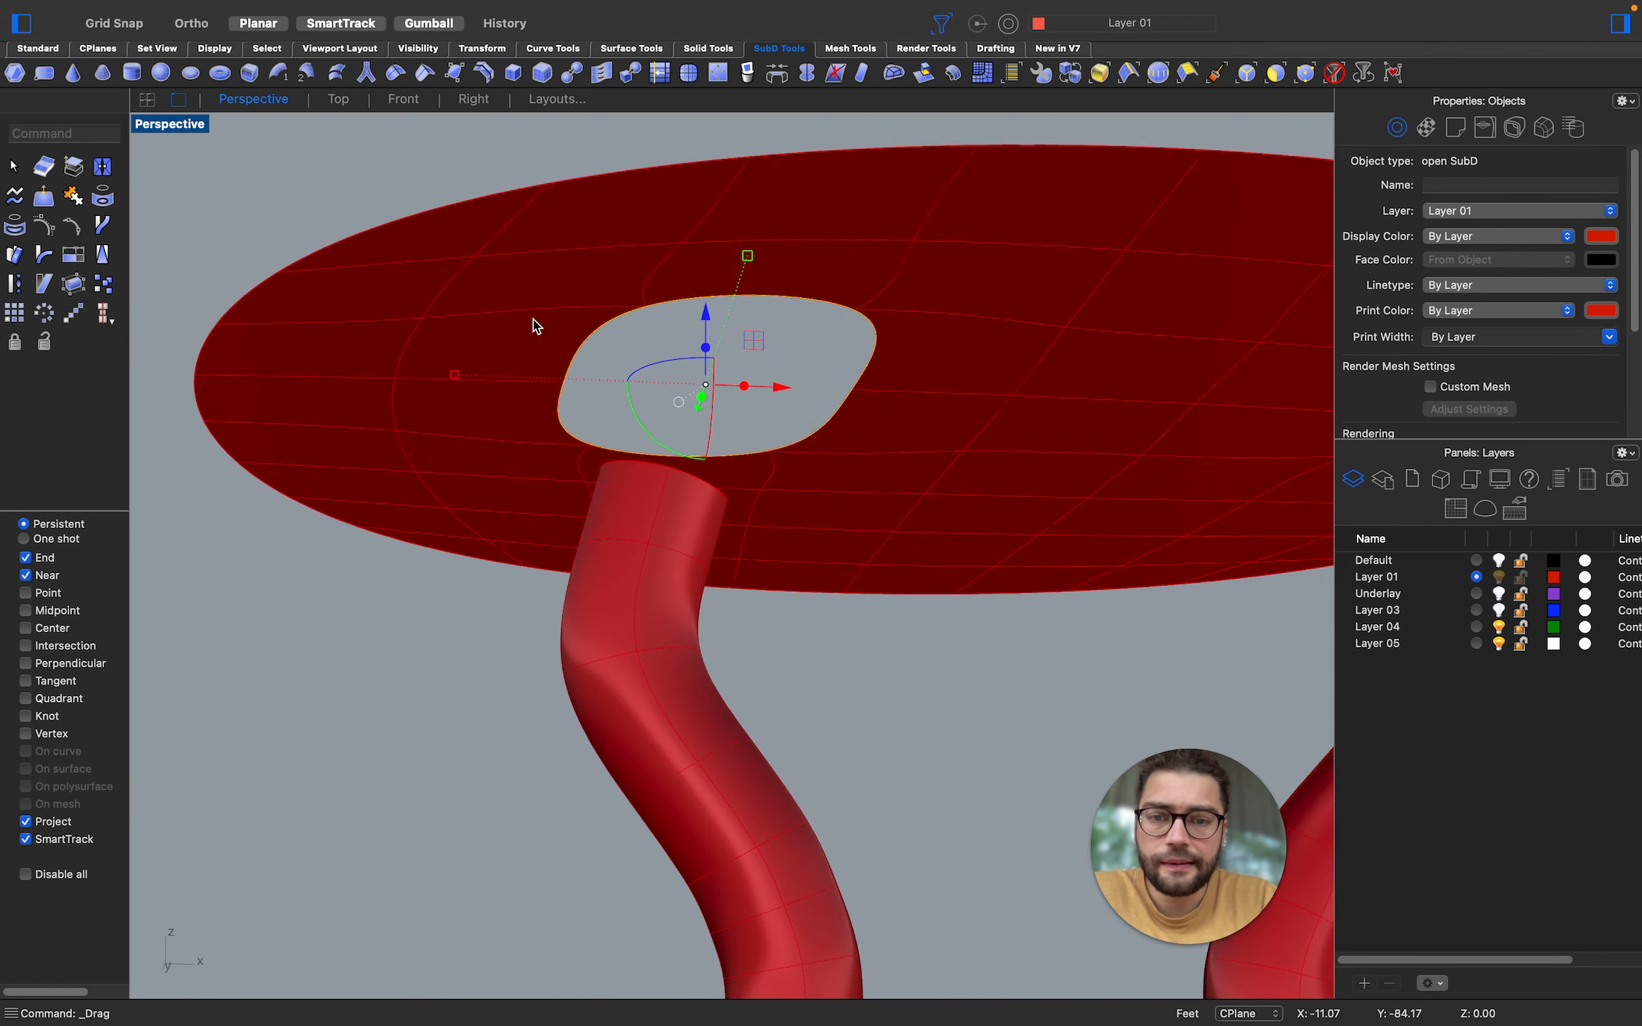
Clear the edge selection and compare the enlarged ceiling hole with the other hole and the upper pipe ends
scroll(535, 325, down, 3)
scroll(964, 367, up, 3)
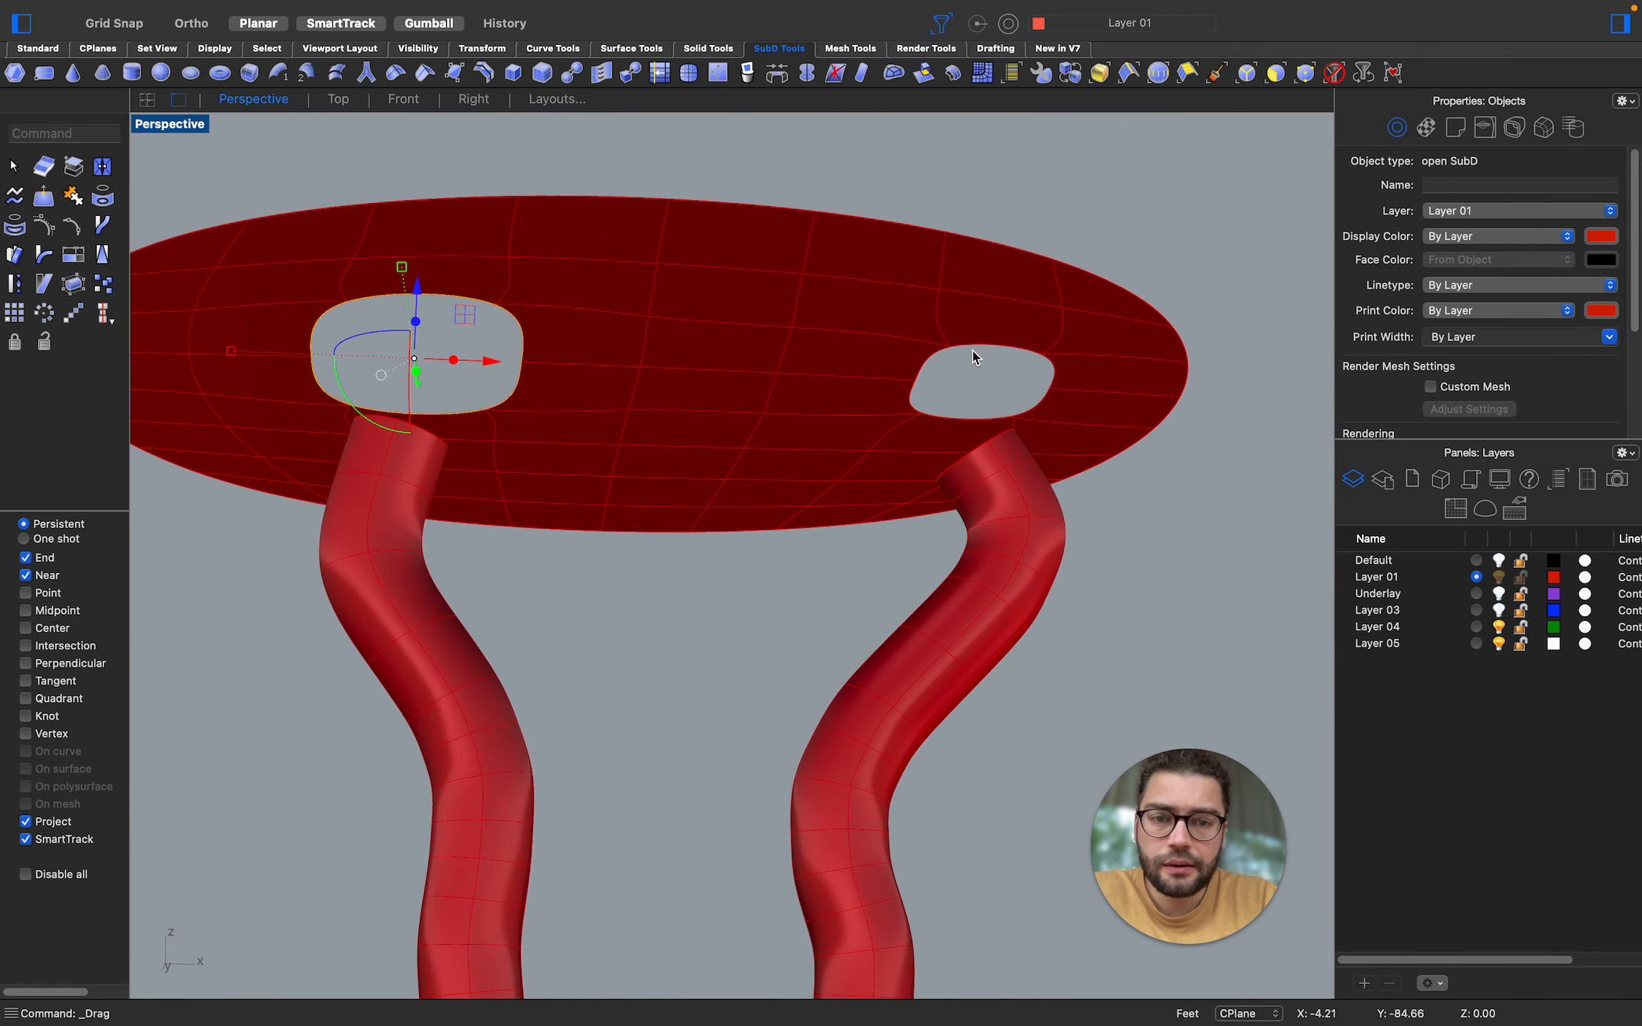
scroll(974, 356, down, 4)
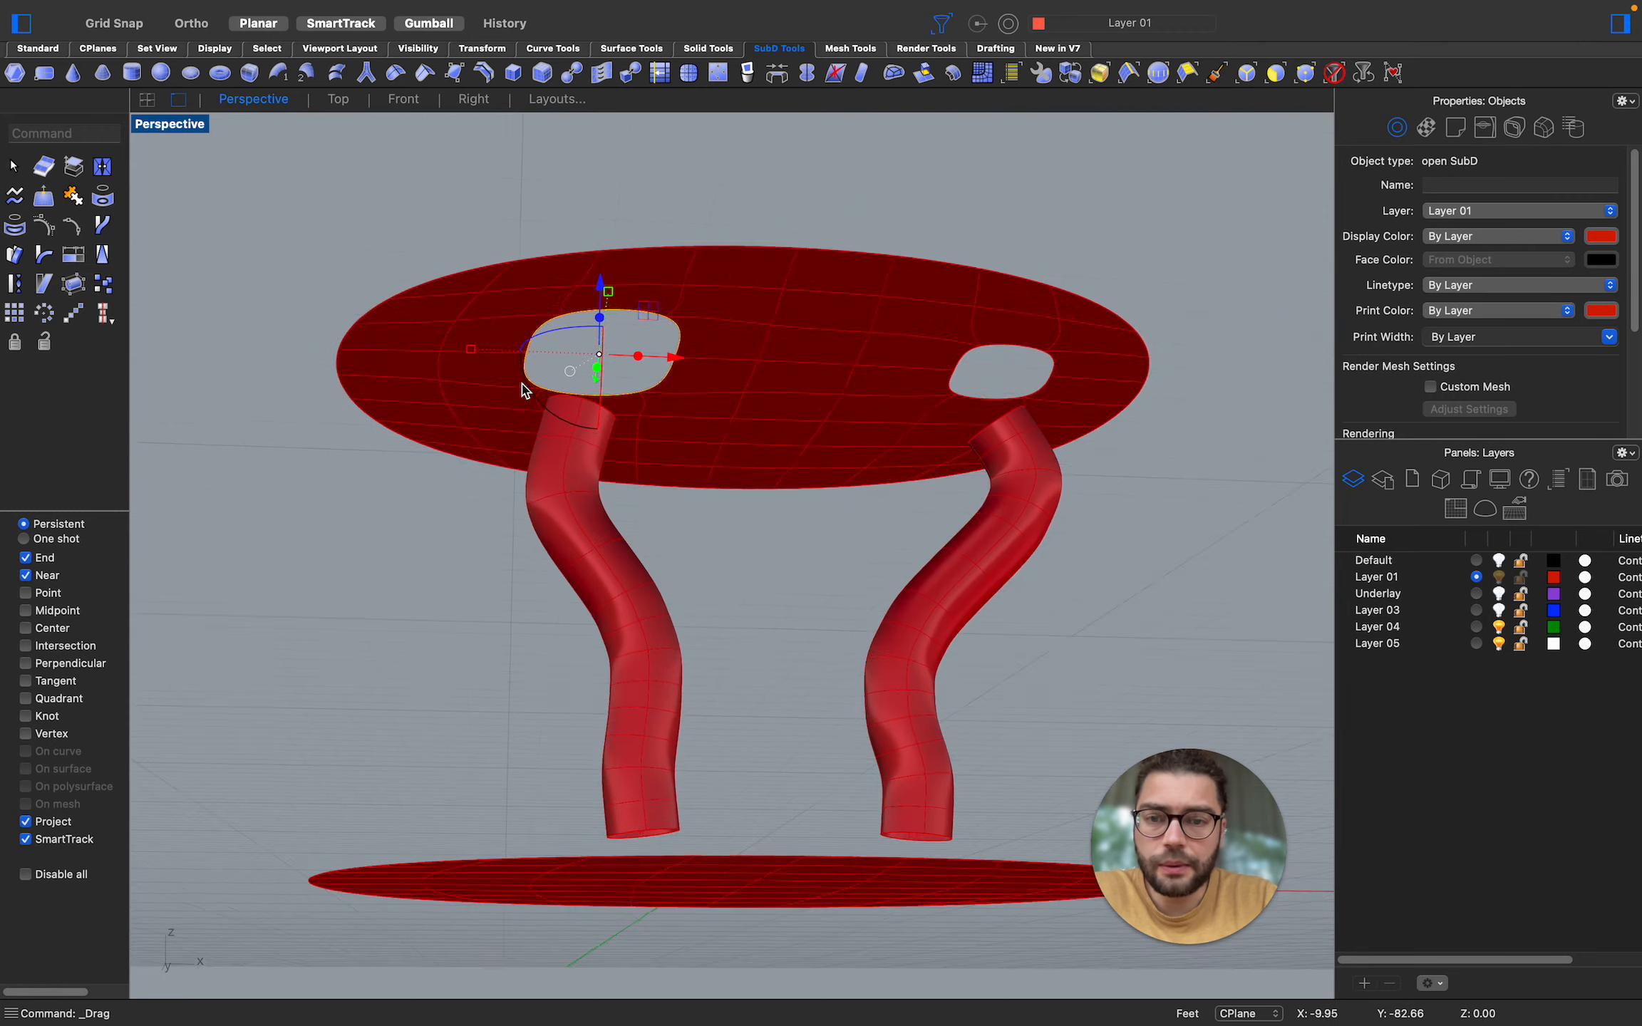
scroll(556, 364, up, 3)
click(573, 314)
scroll(609, 349, up, 3)
scroll(609, 349, down, 5)
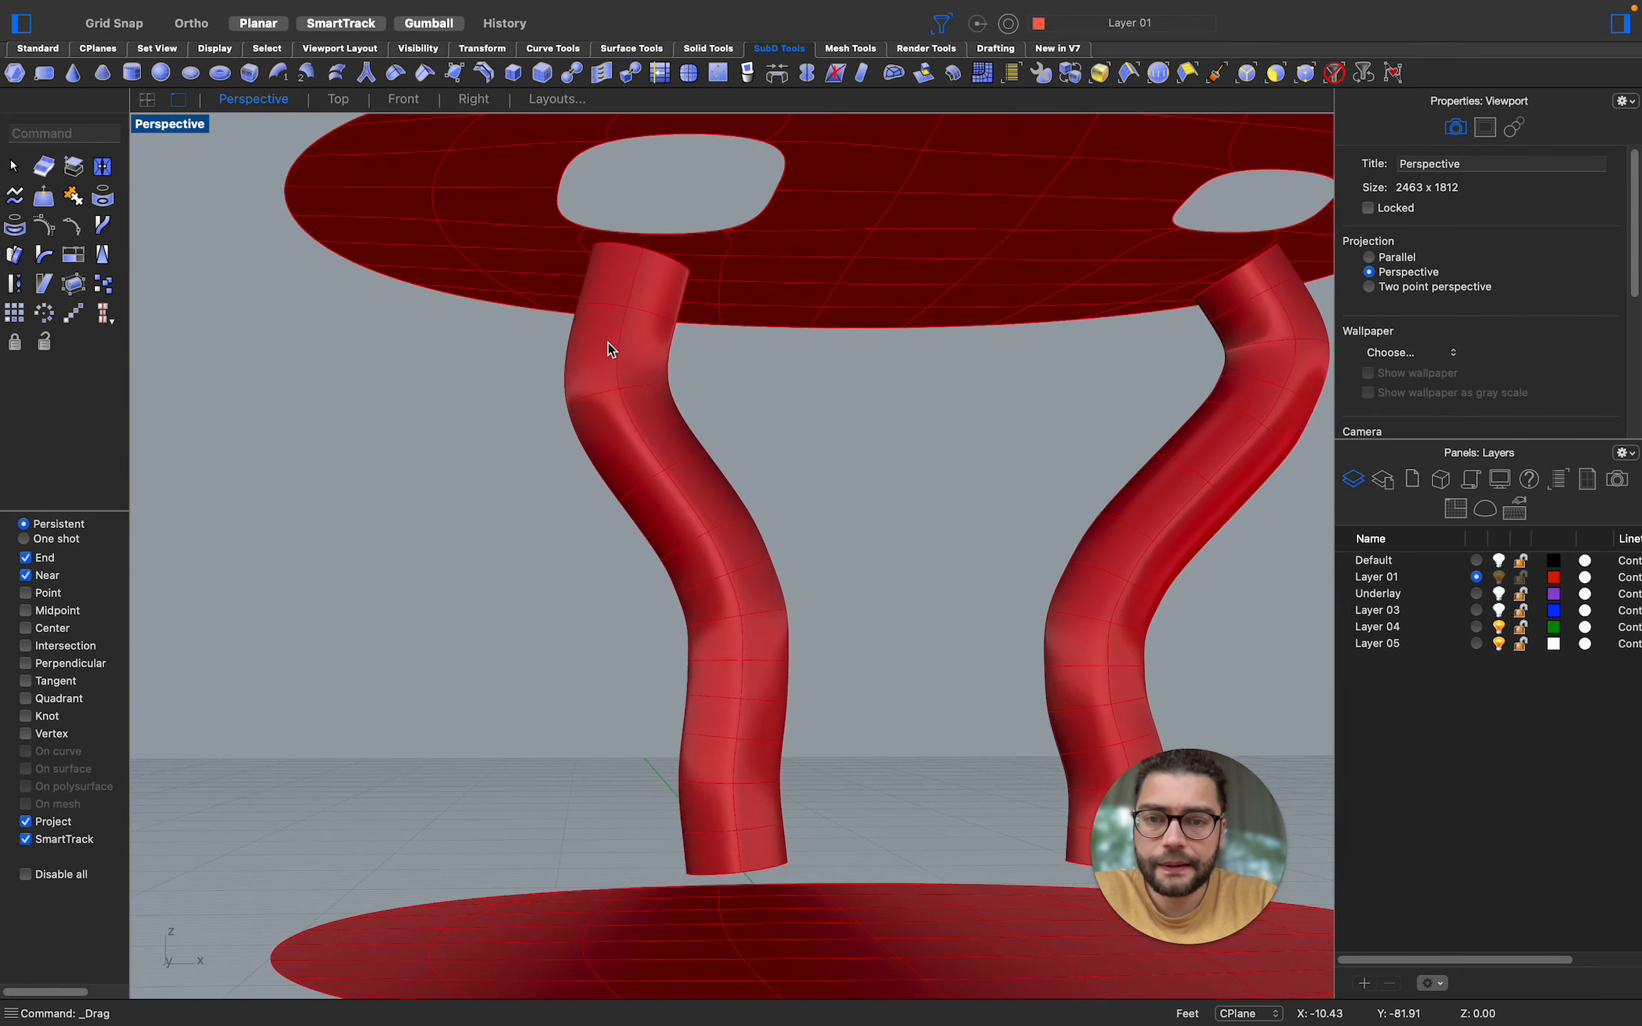
scroll(615, 220, up, 4)
scroll(617, 216, up, 2)
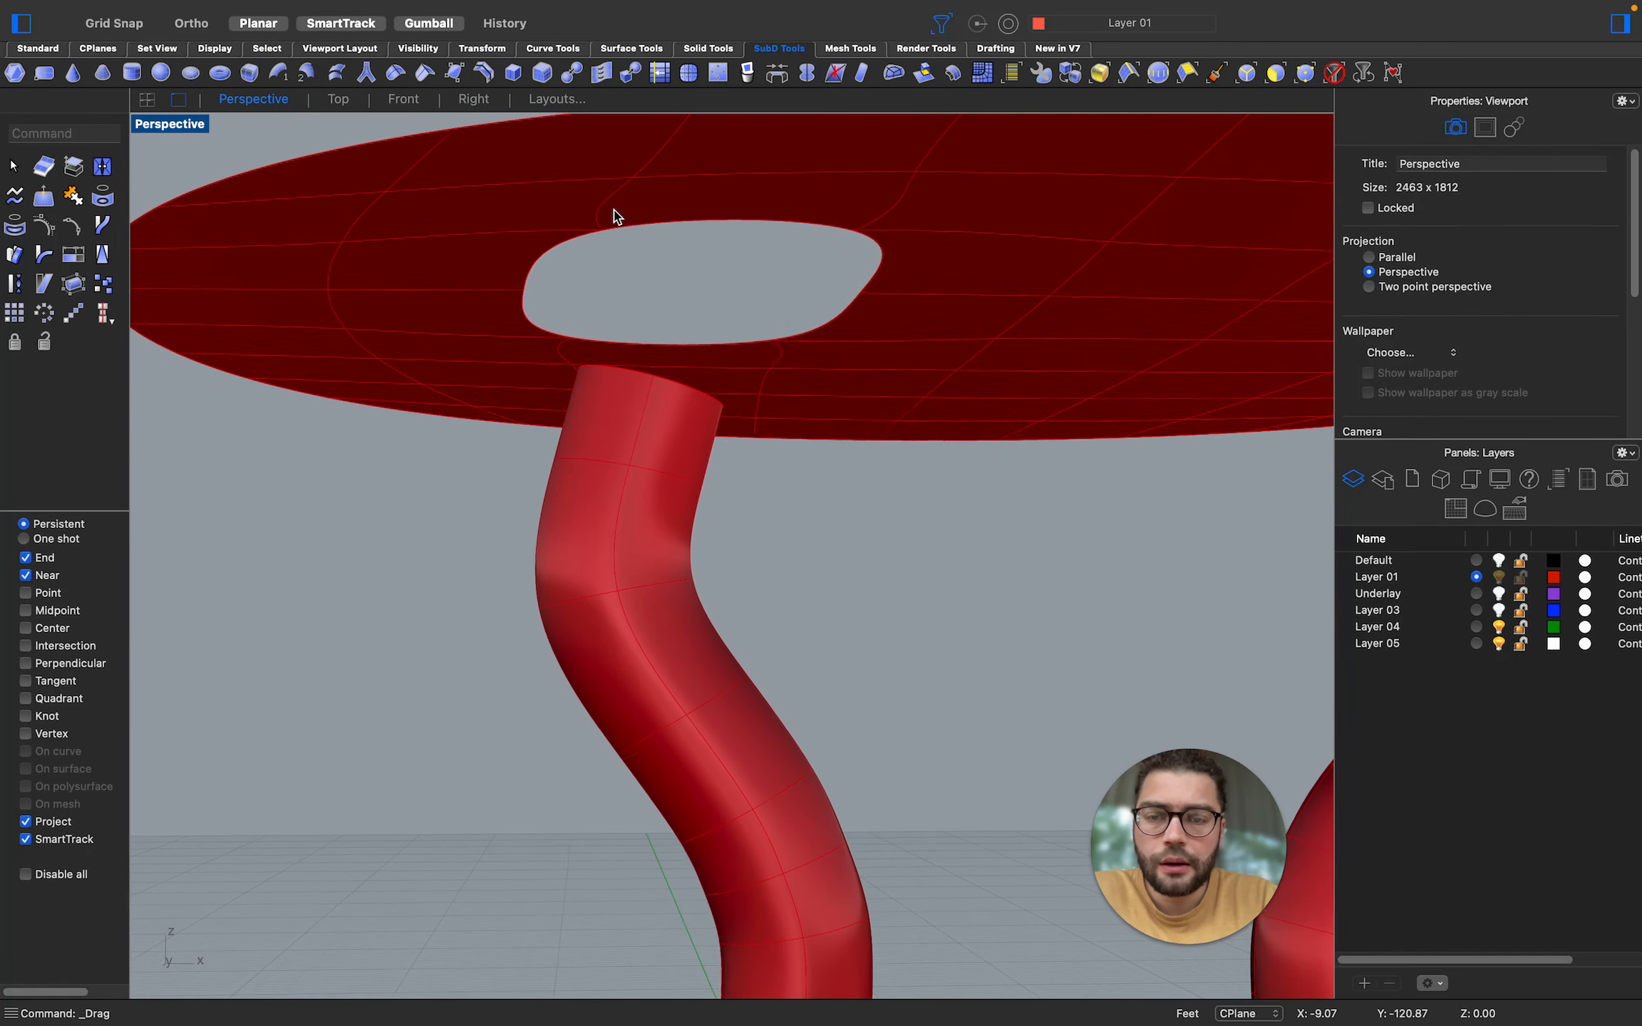
scroll(628, 237, up, 3)
scroll(629, 237, up, 1)
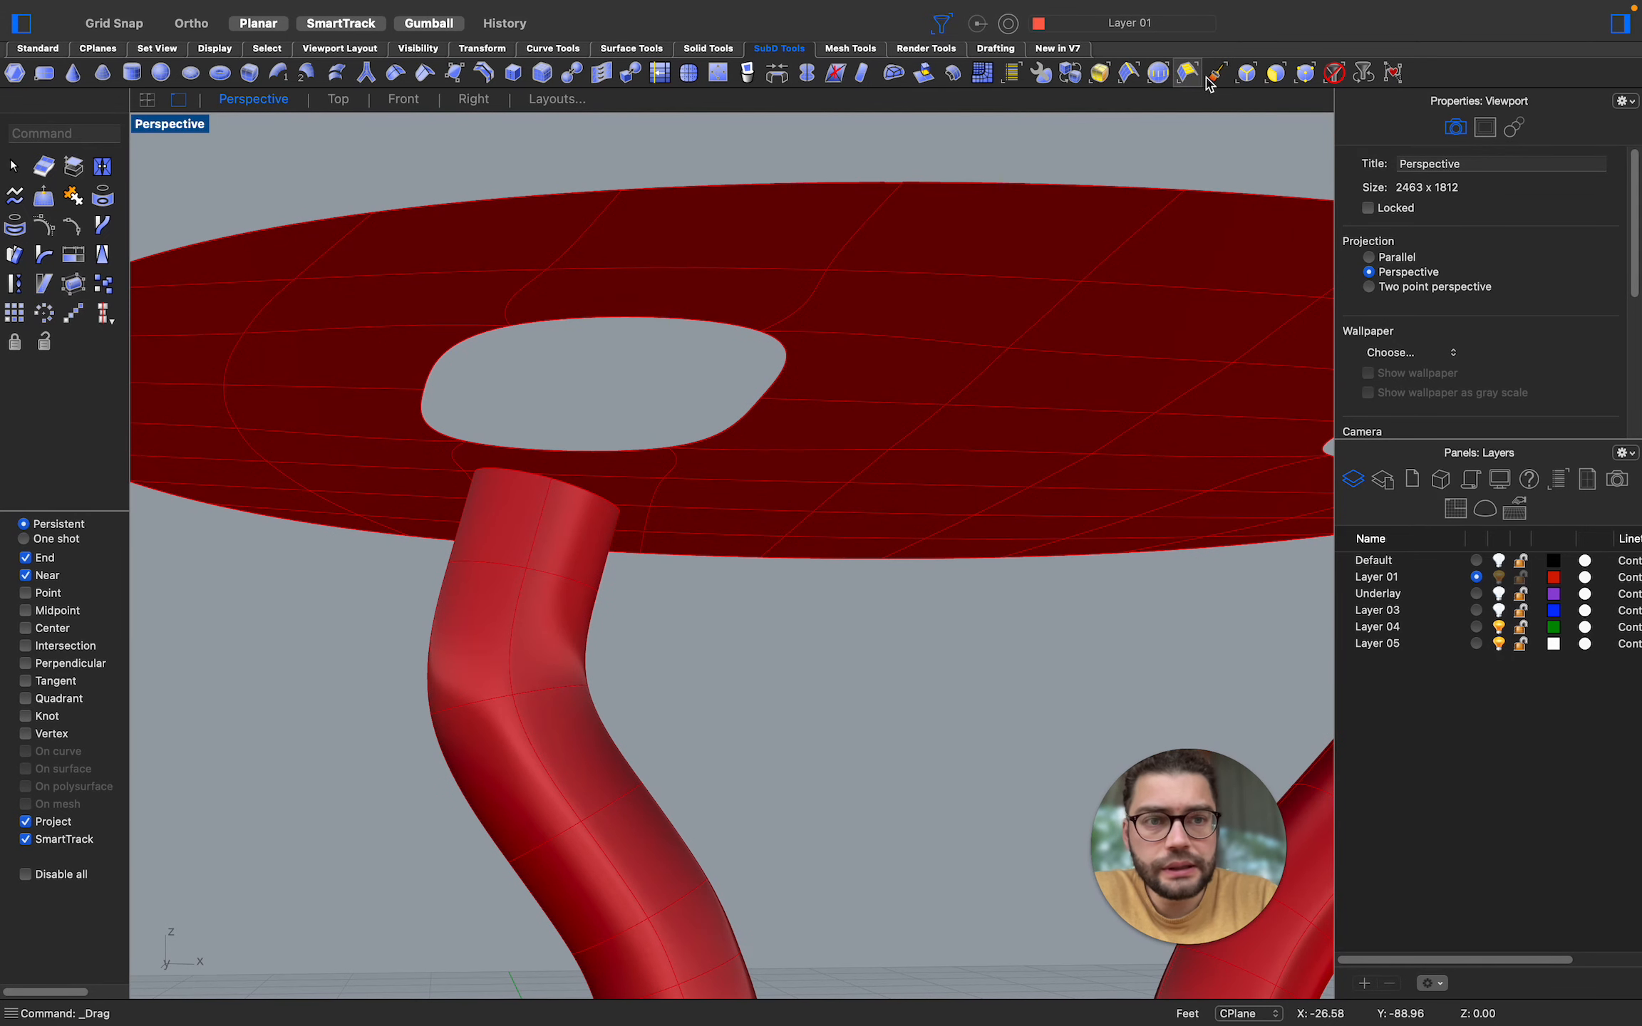
Try to bridge the rim of the enlarged ceiling hole to the edge loop at the pipe's upper end, using edge loop selection
click(1247, 74)
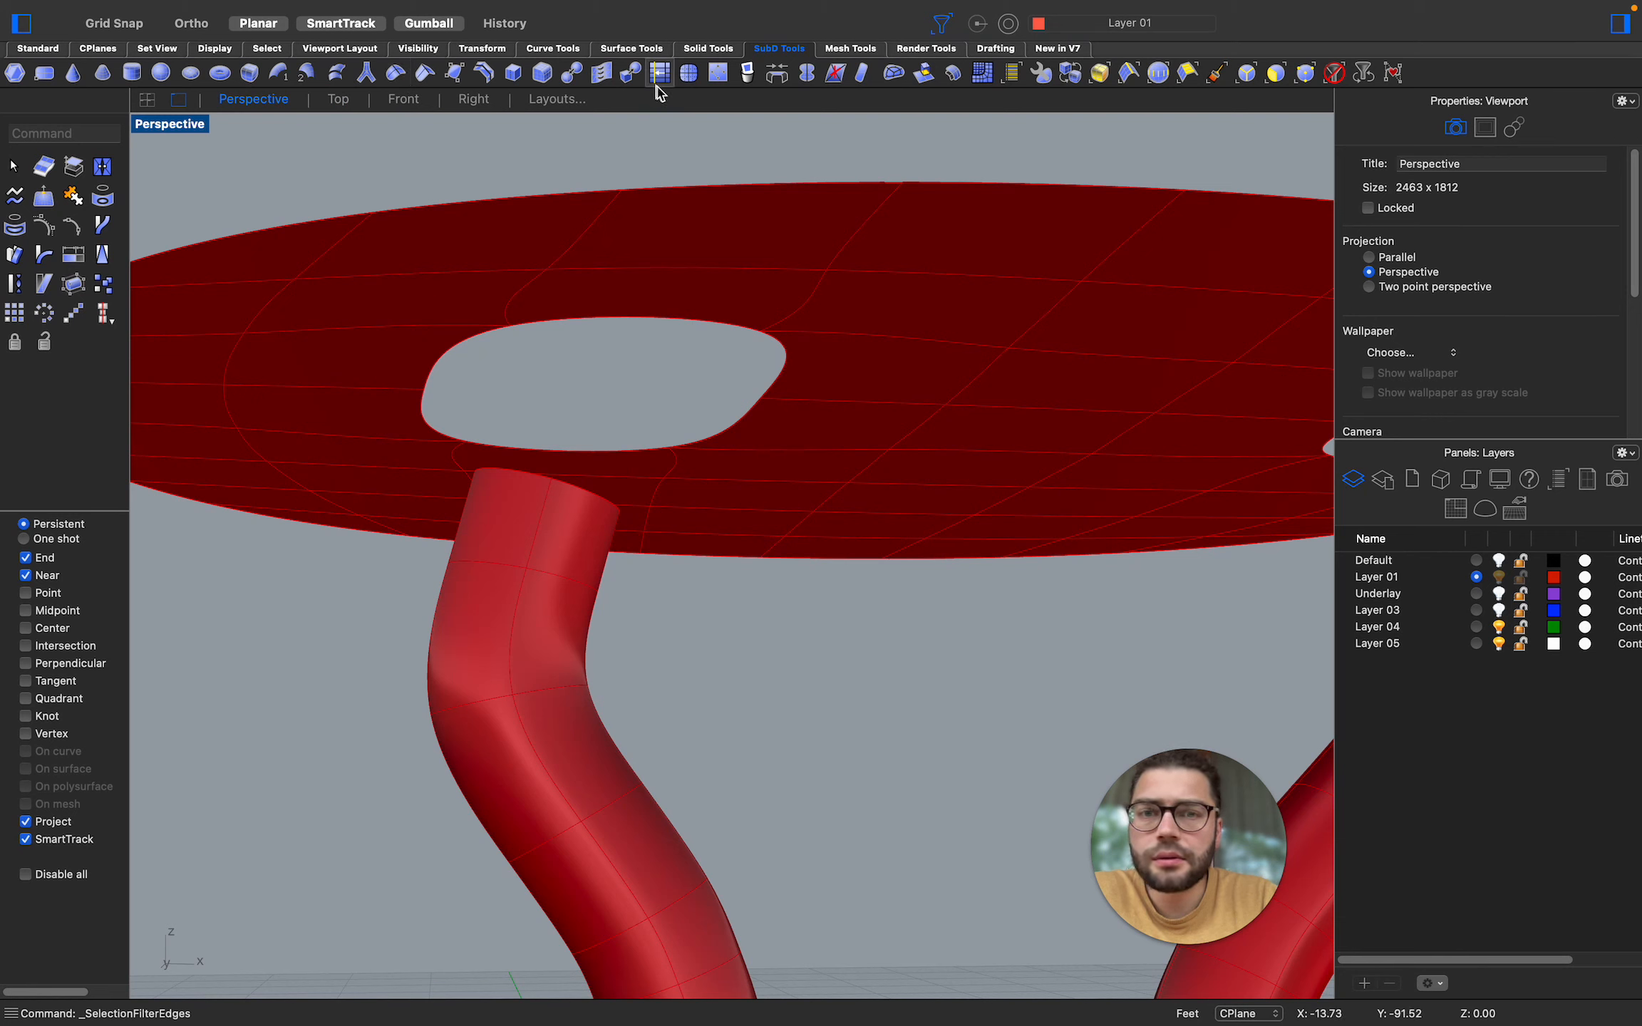
click(776, 72)
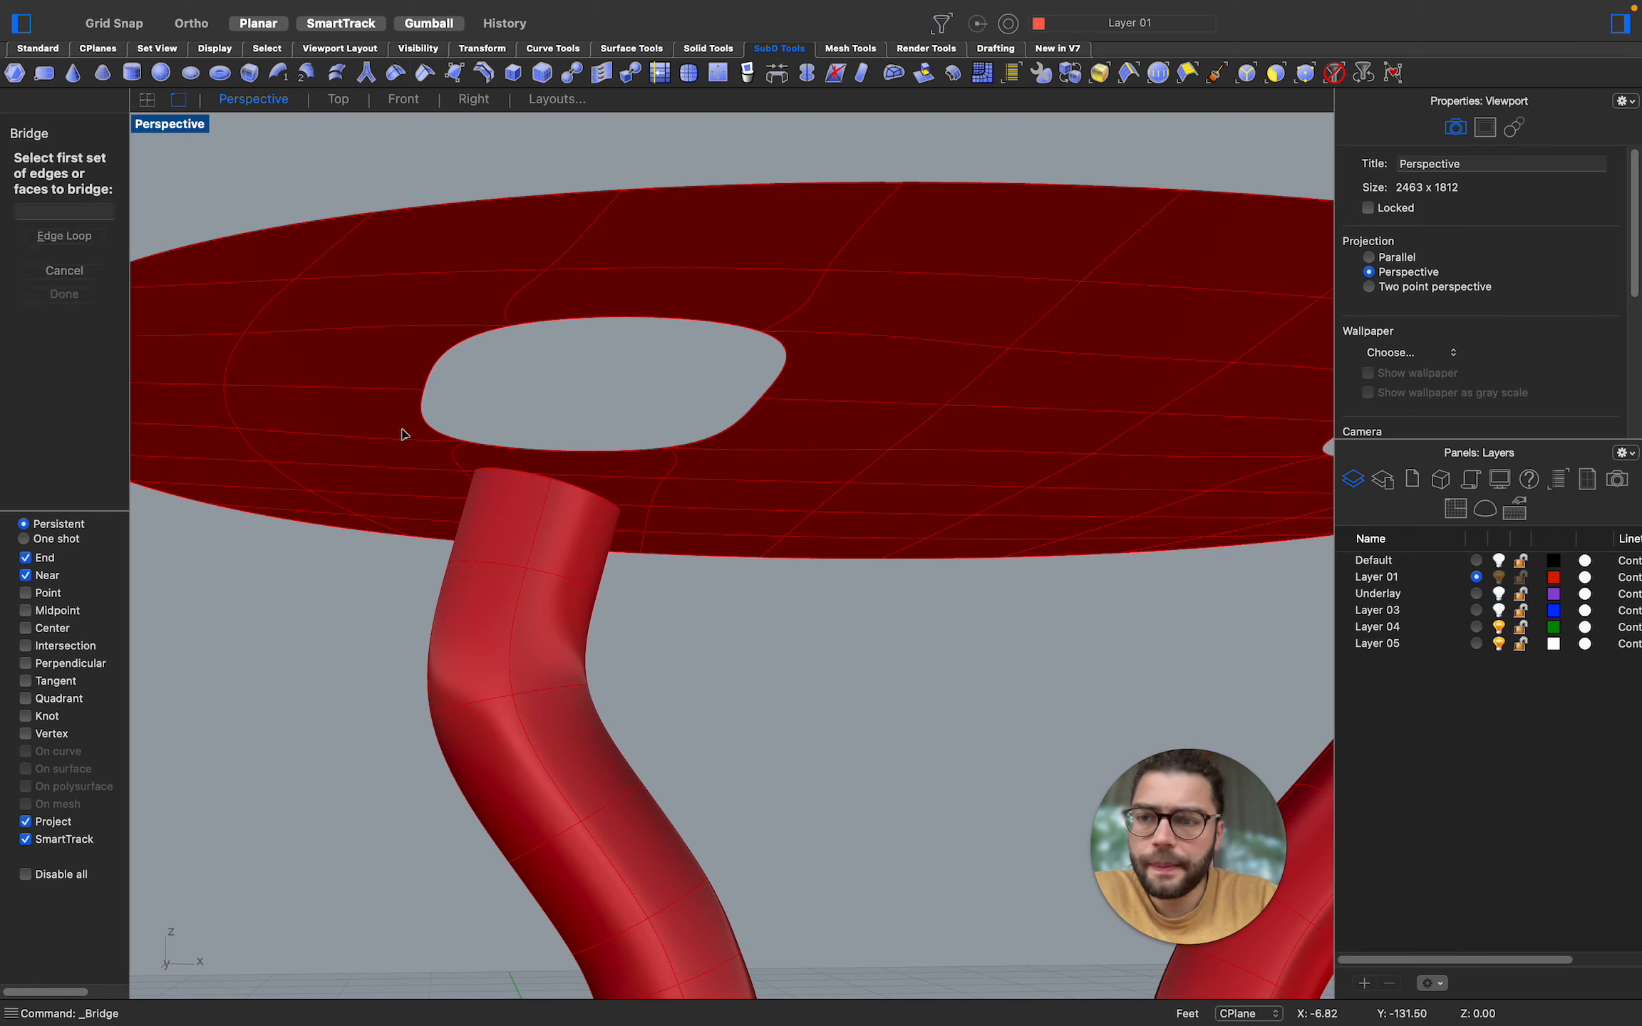
click(79, 246)
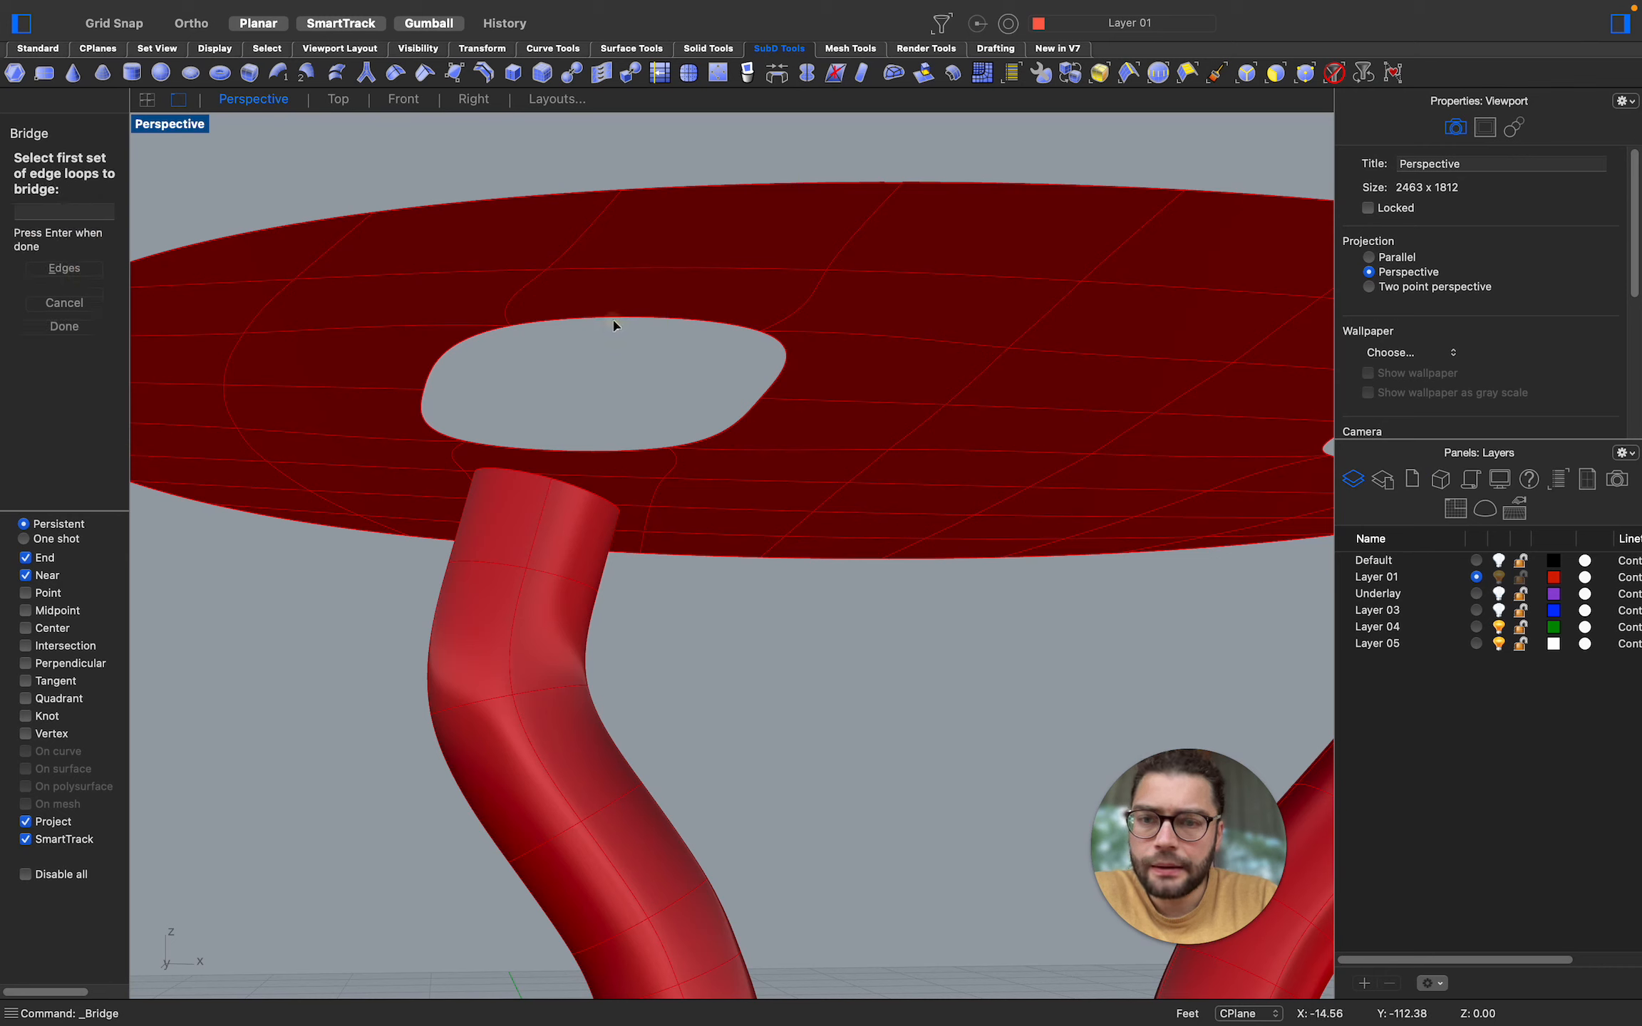
click(472, 345)
click(429, 416)
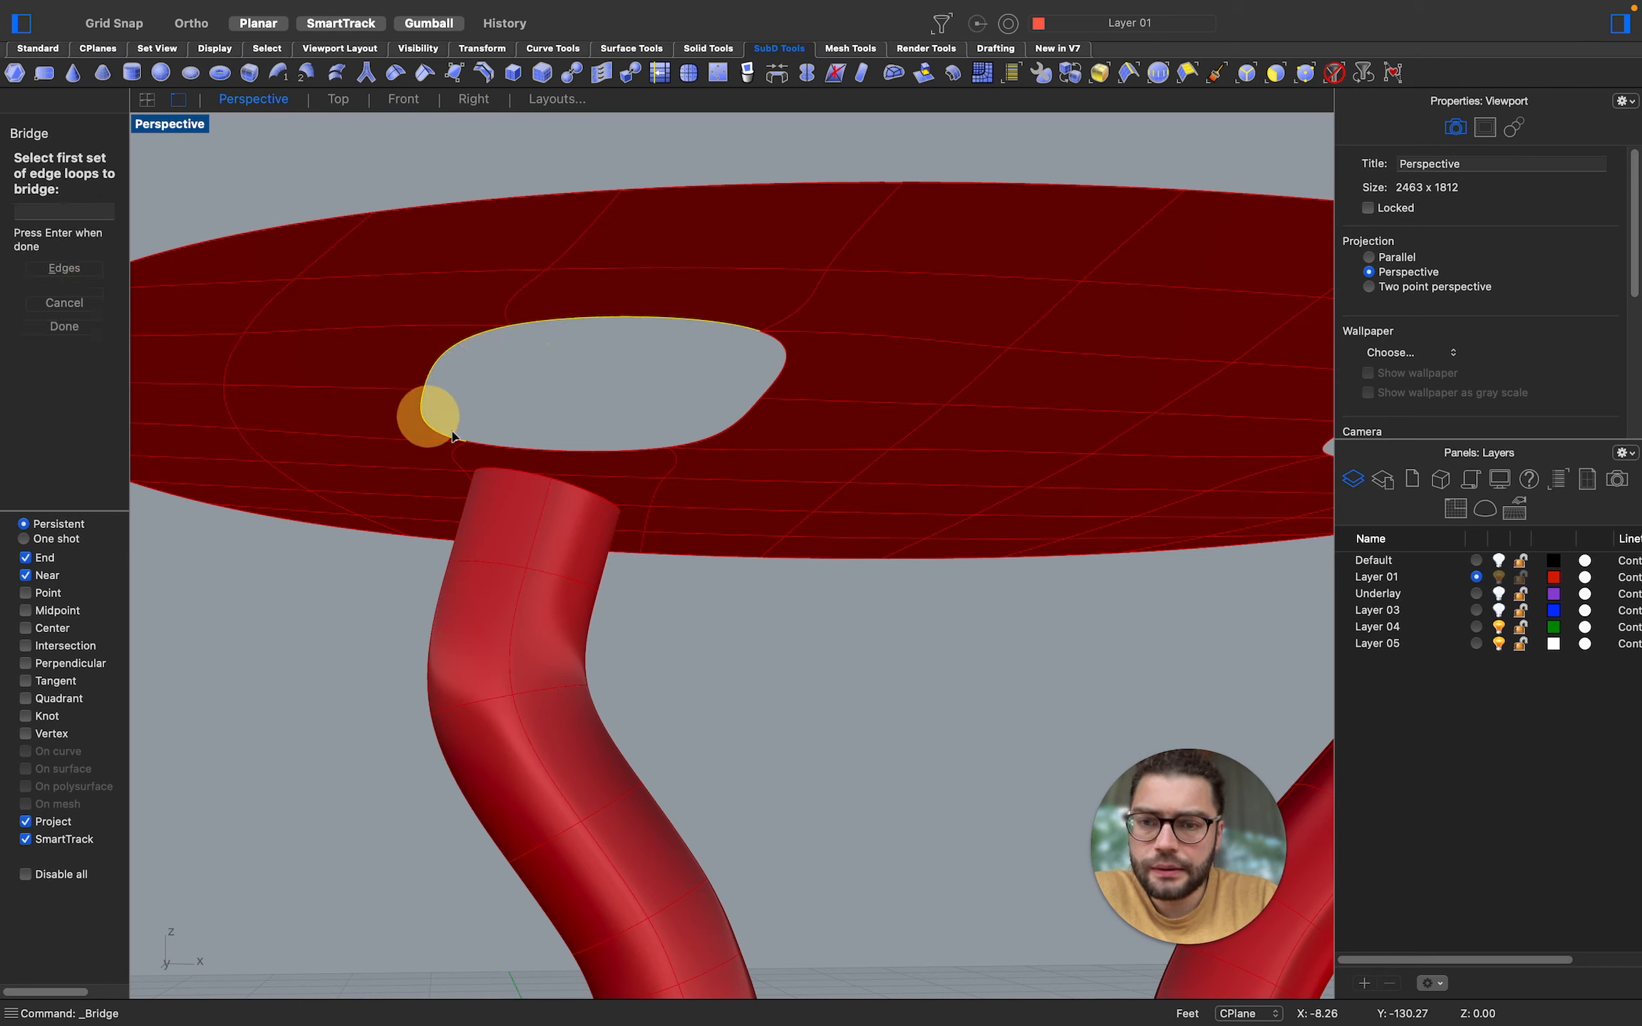
click(494, 444)
click(728, 429)
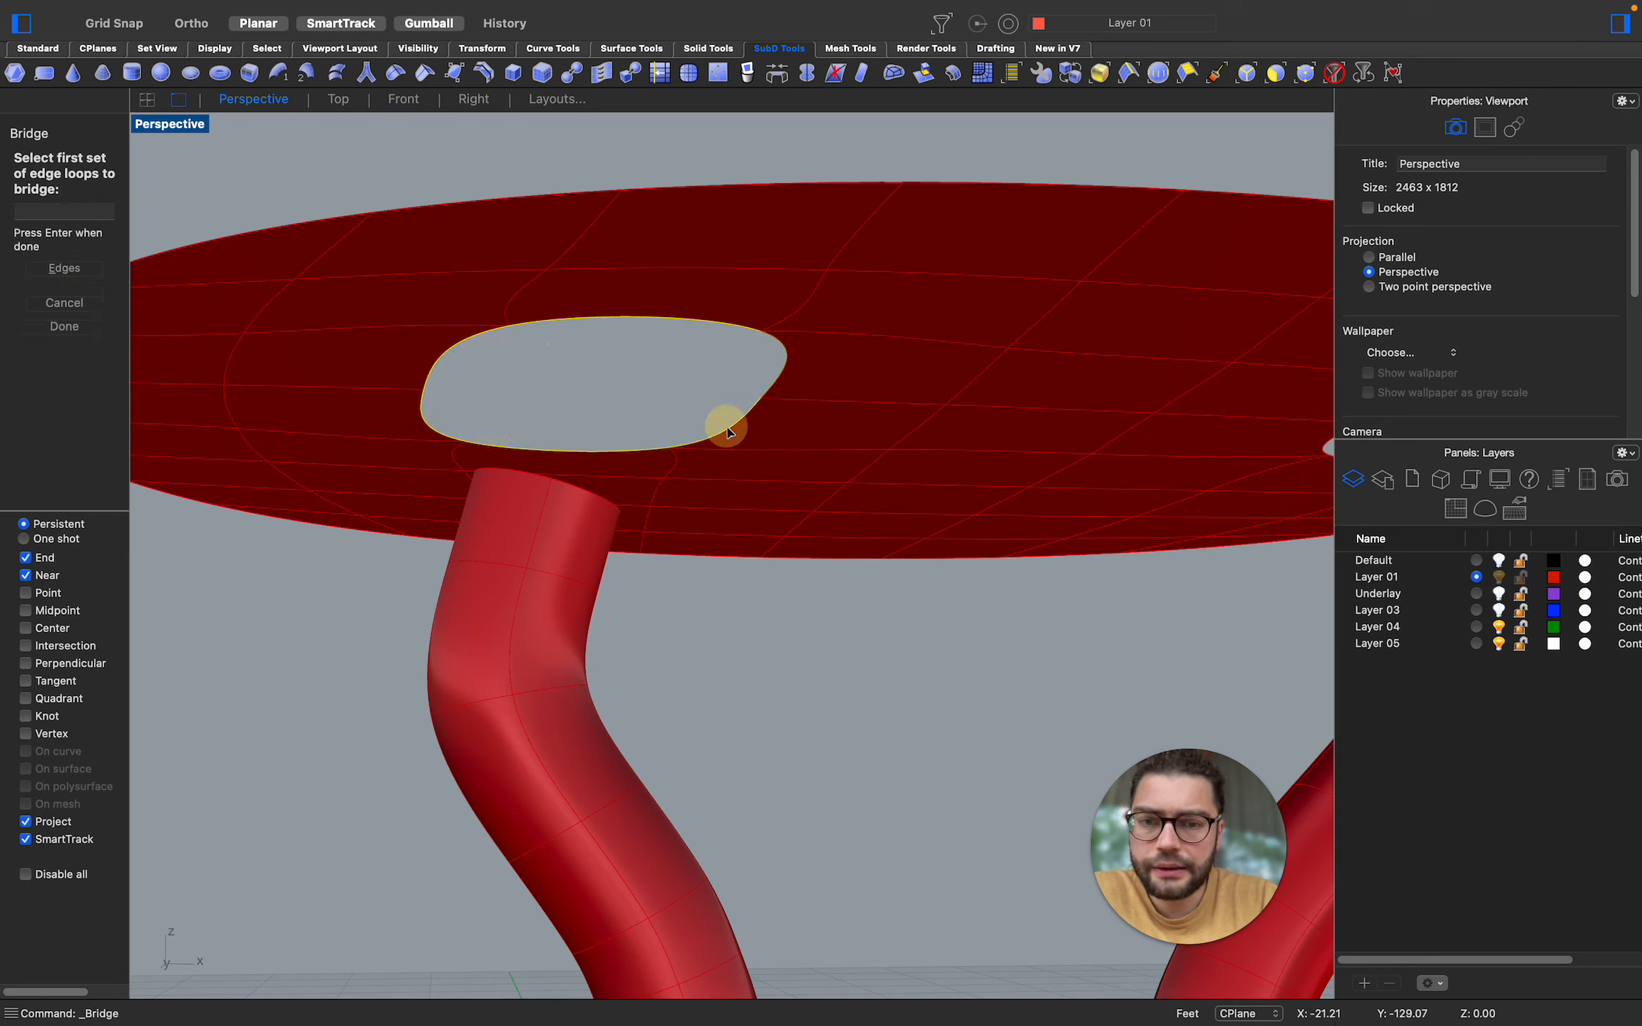
click(780, 372)
key(Return)
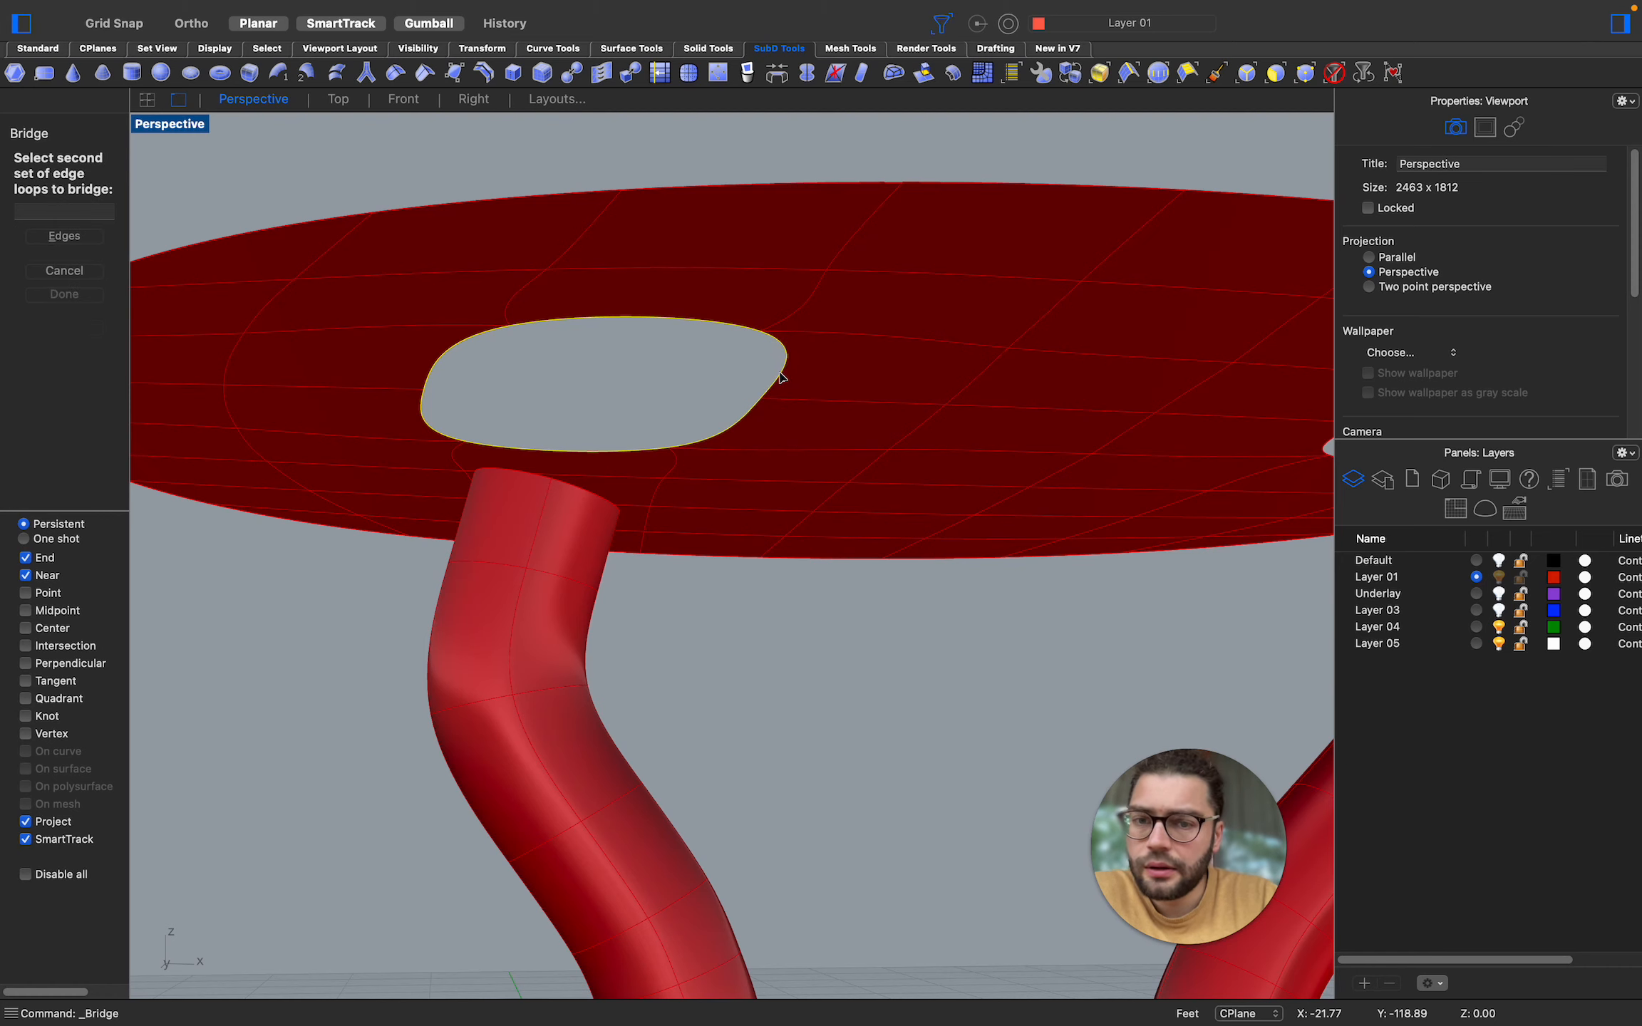
click(575, 494)
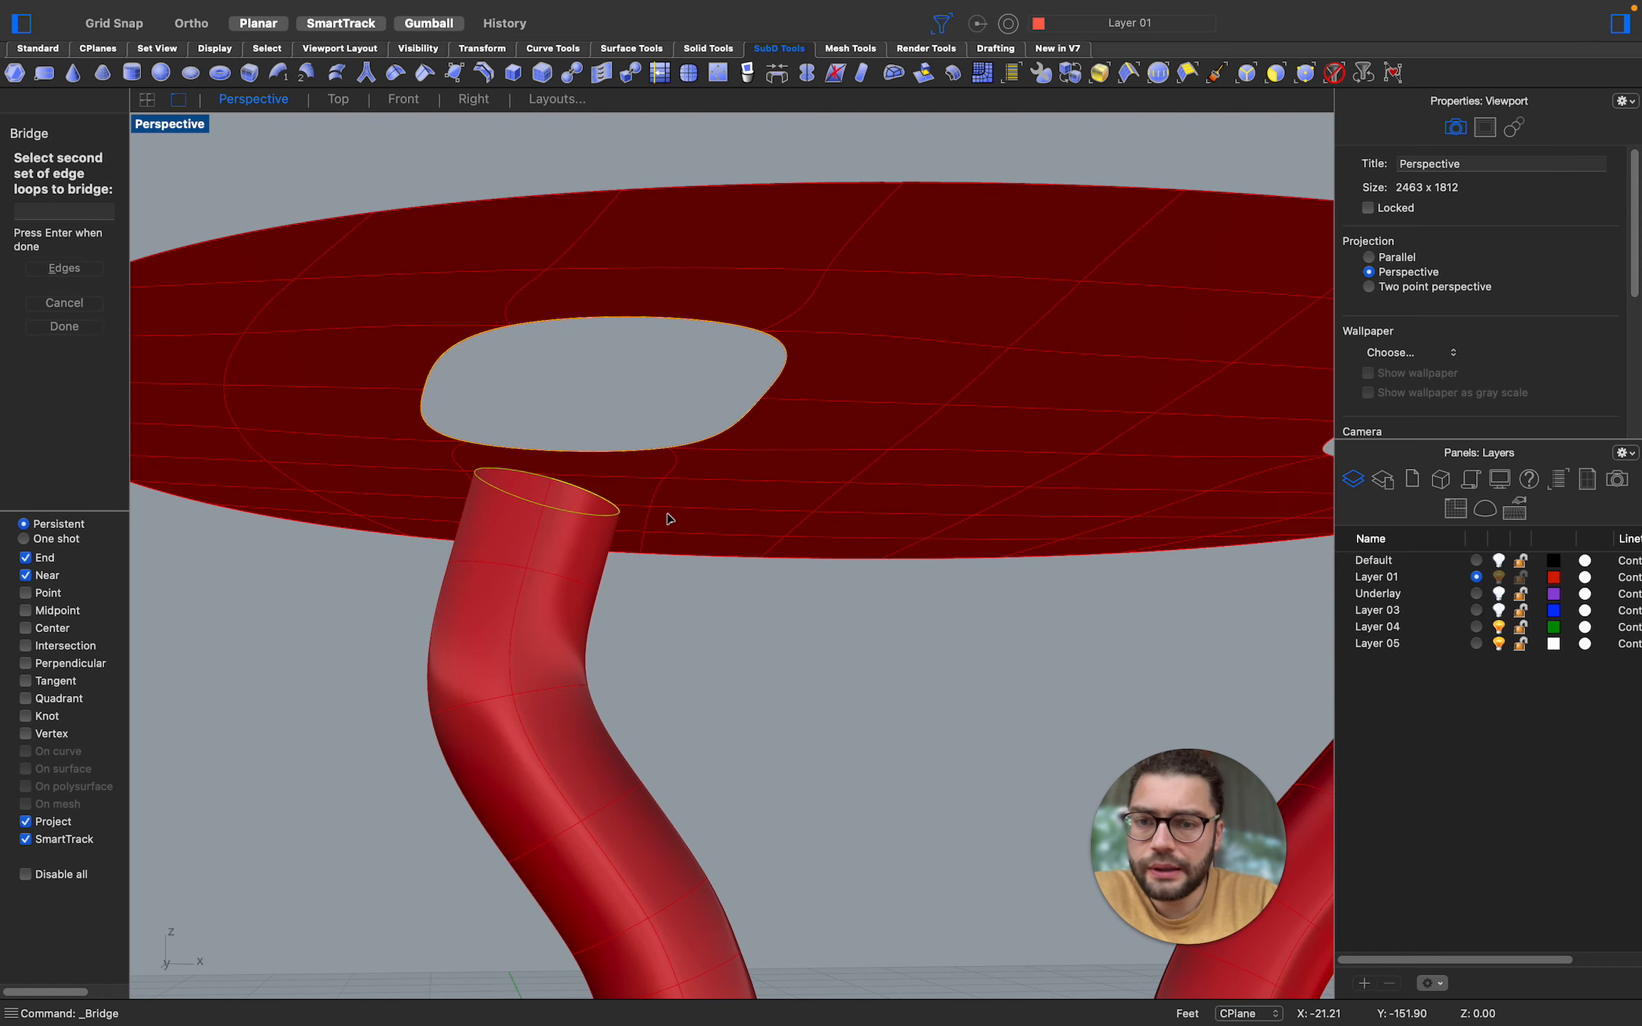
key(Return)
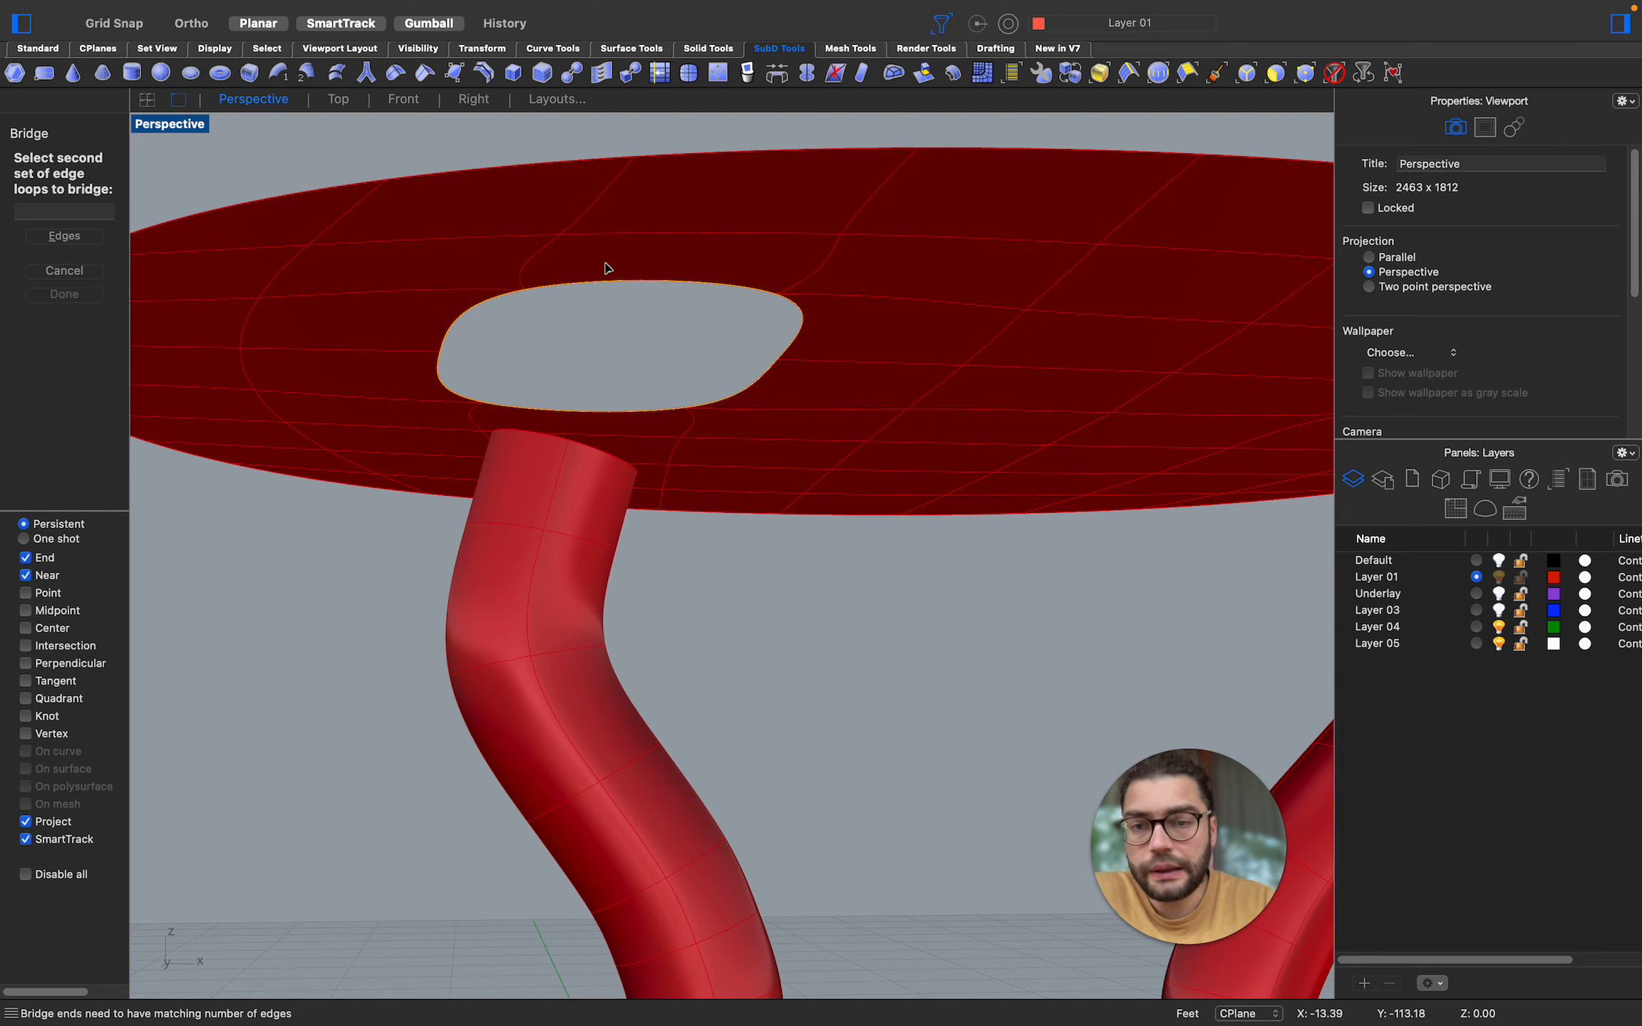
scroll(636, 452, down, 3)
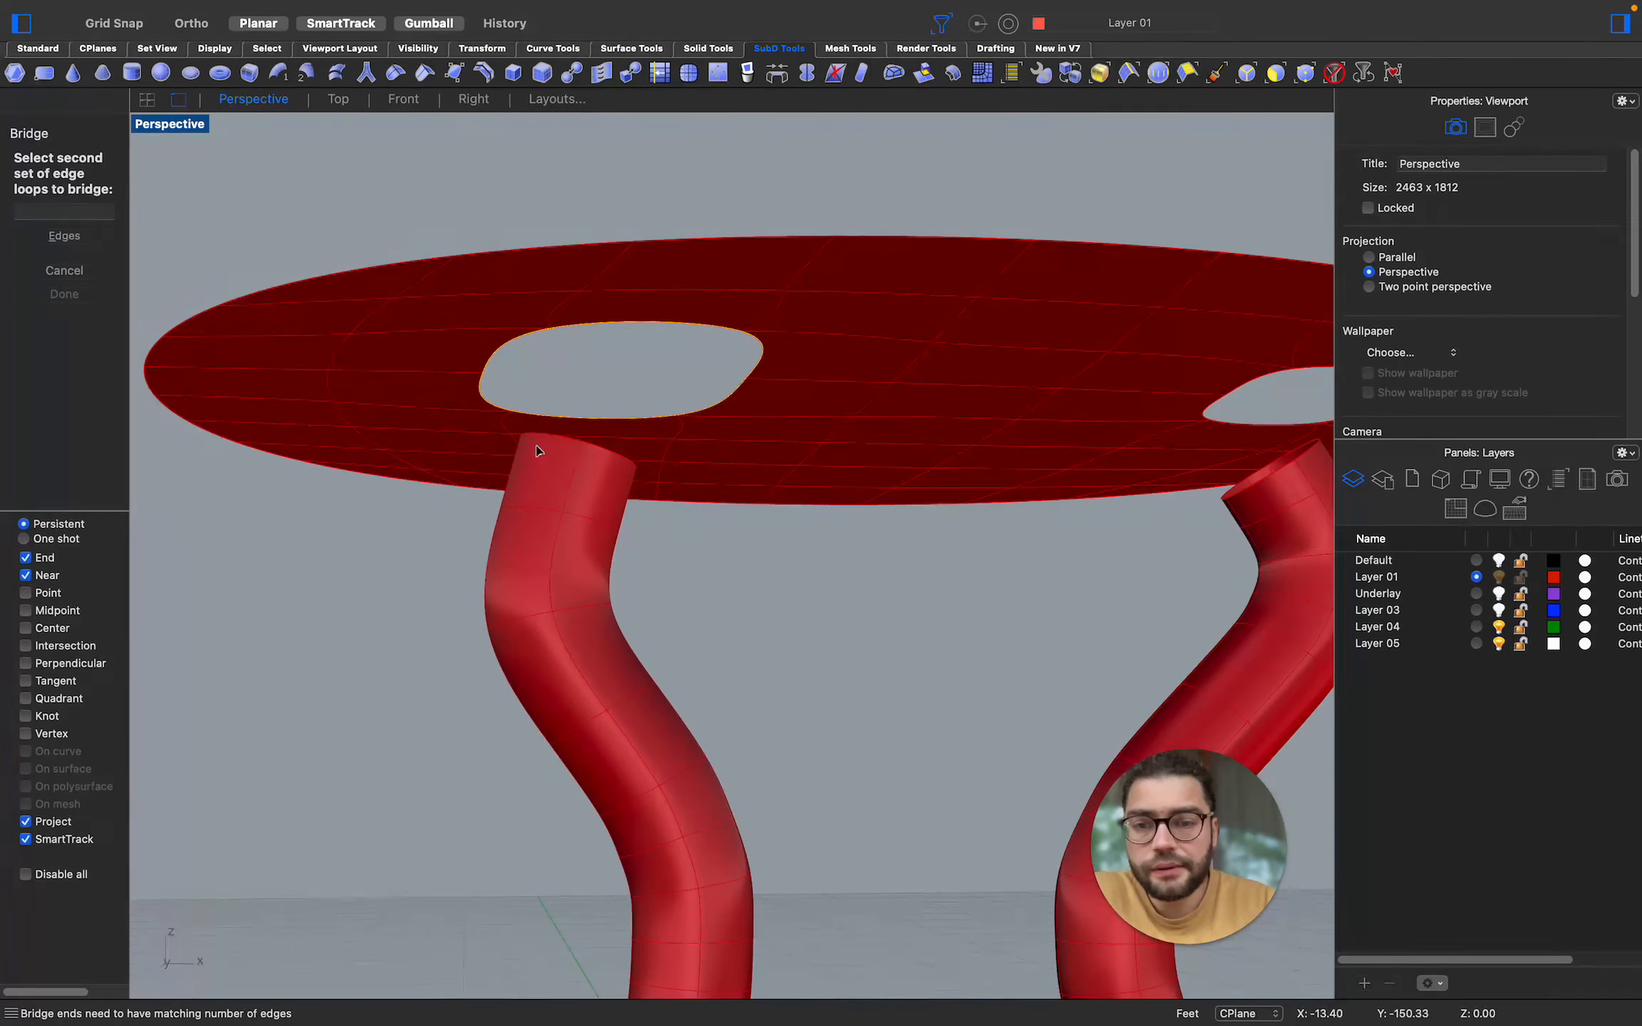
scroll(821, 318, down, 5)
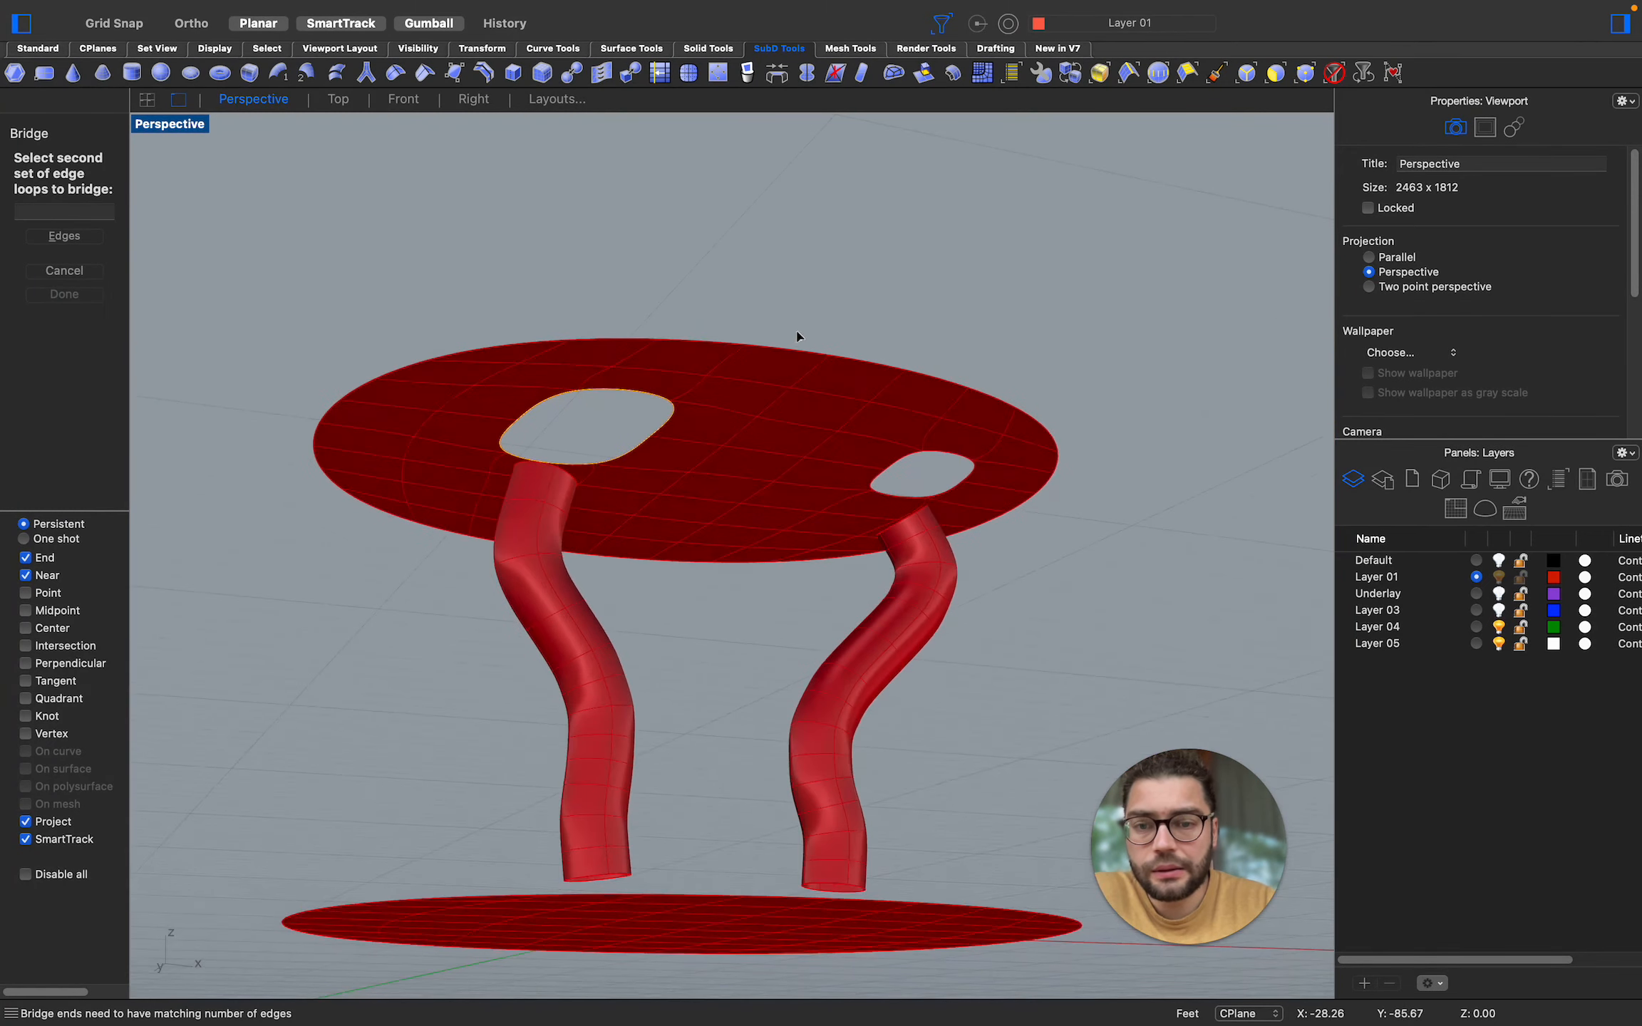
scroll(552, 460, up, 2)
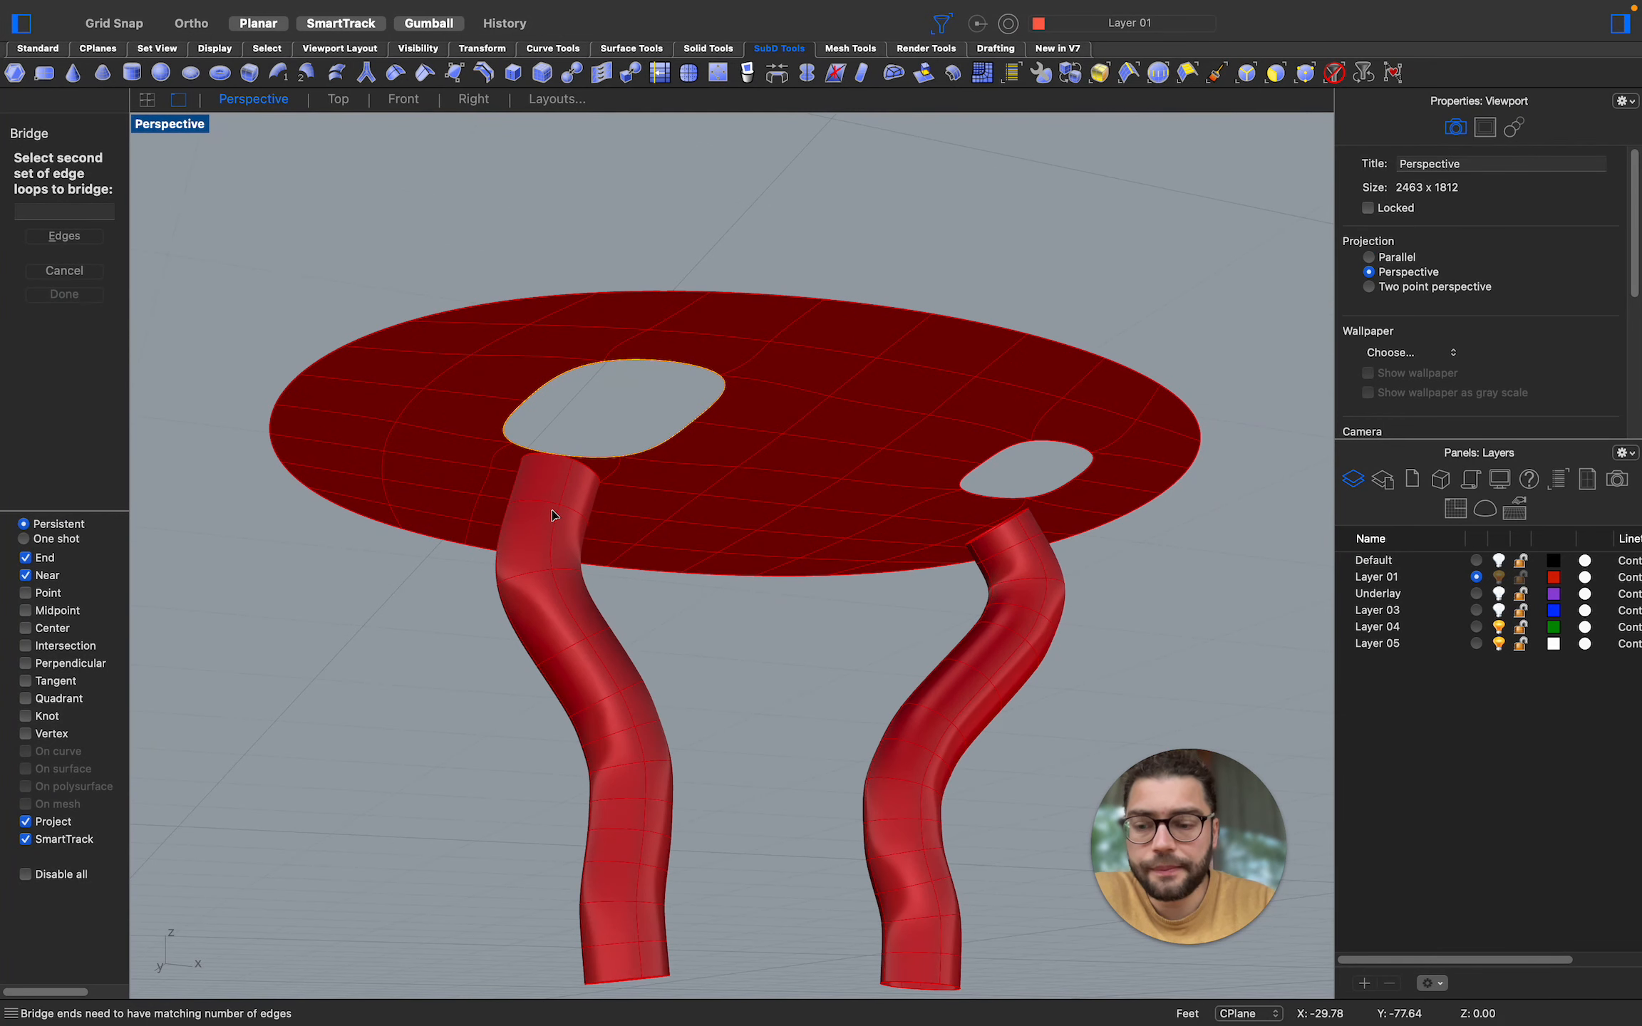
key(Escape)
click(563, 482)
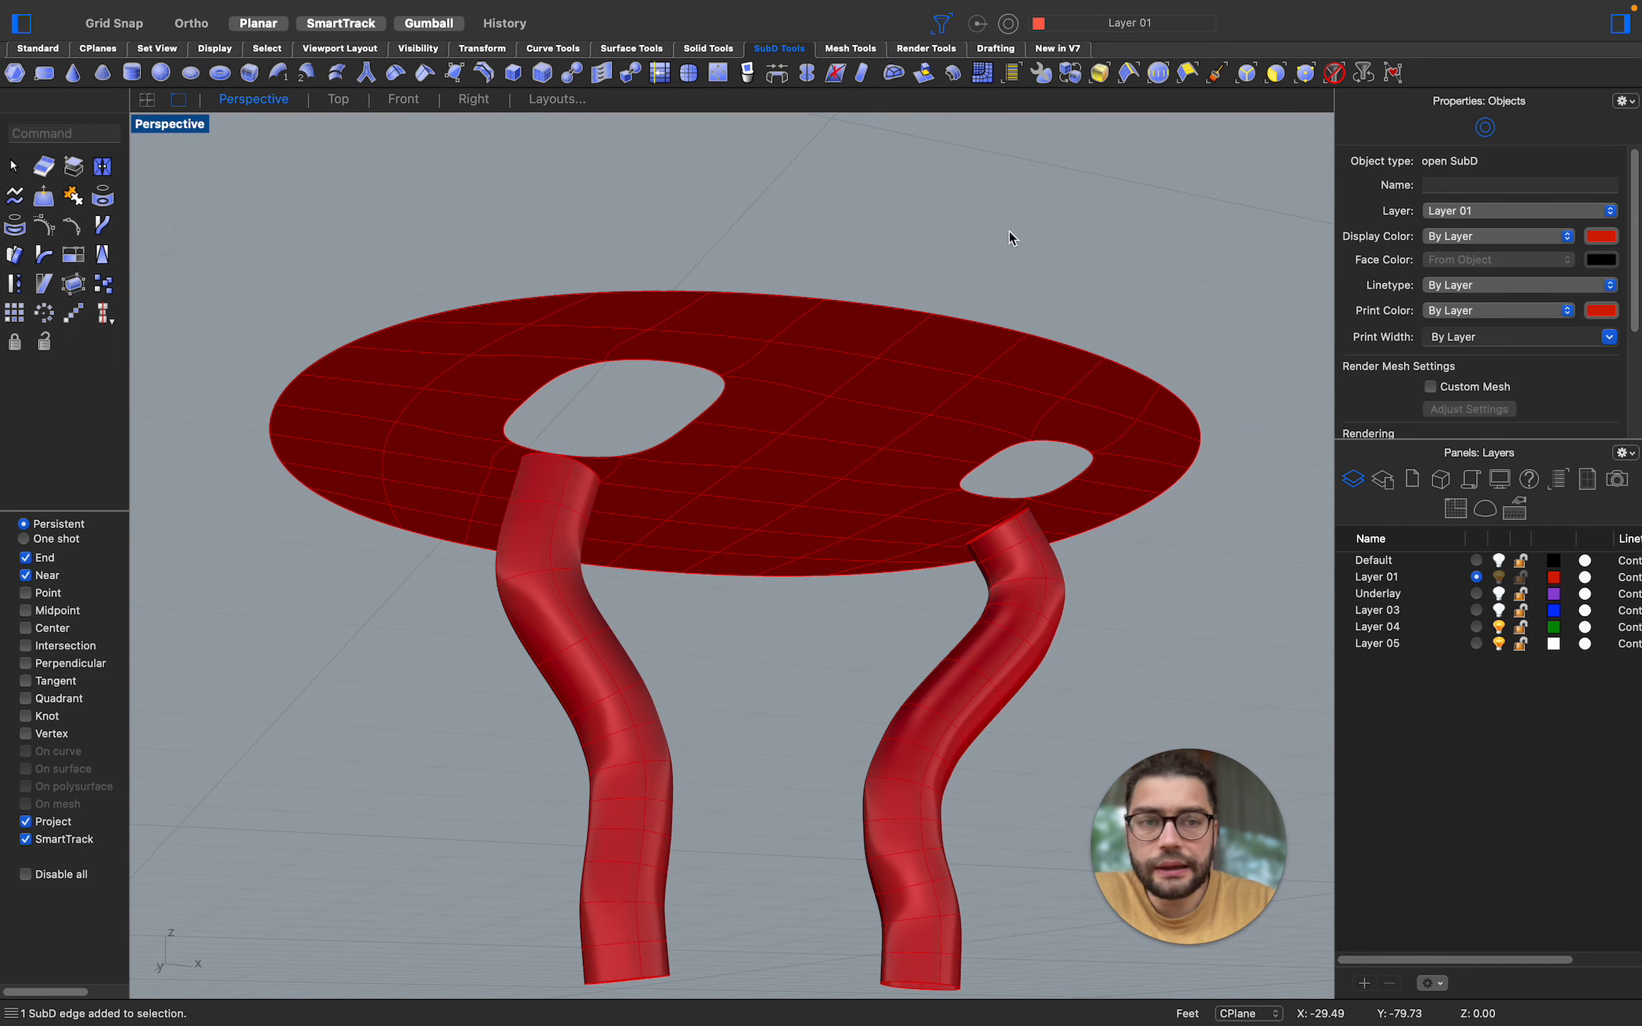
click(1101, 73)
click(640, 427)
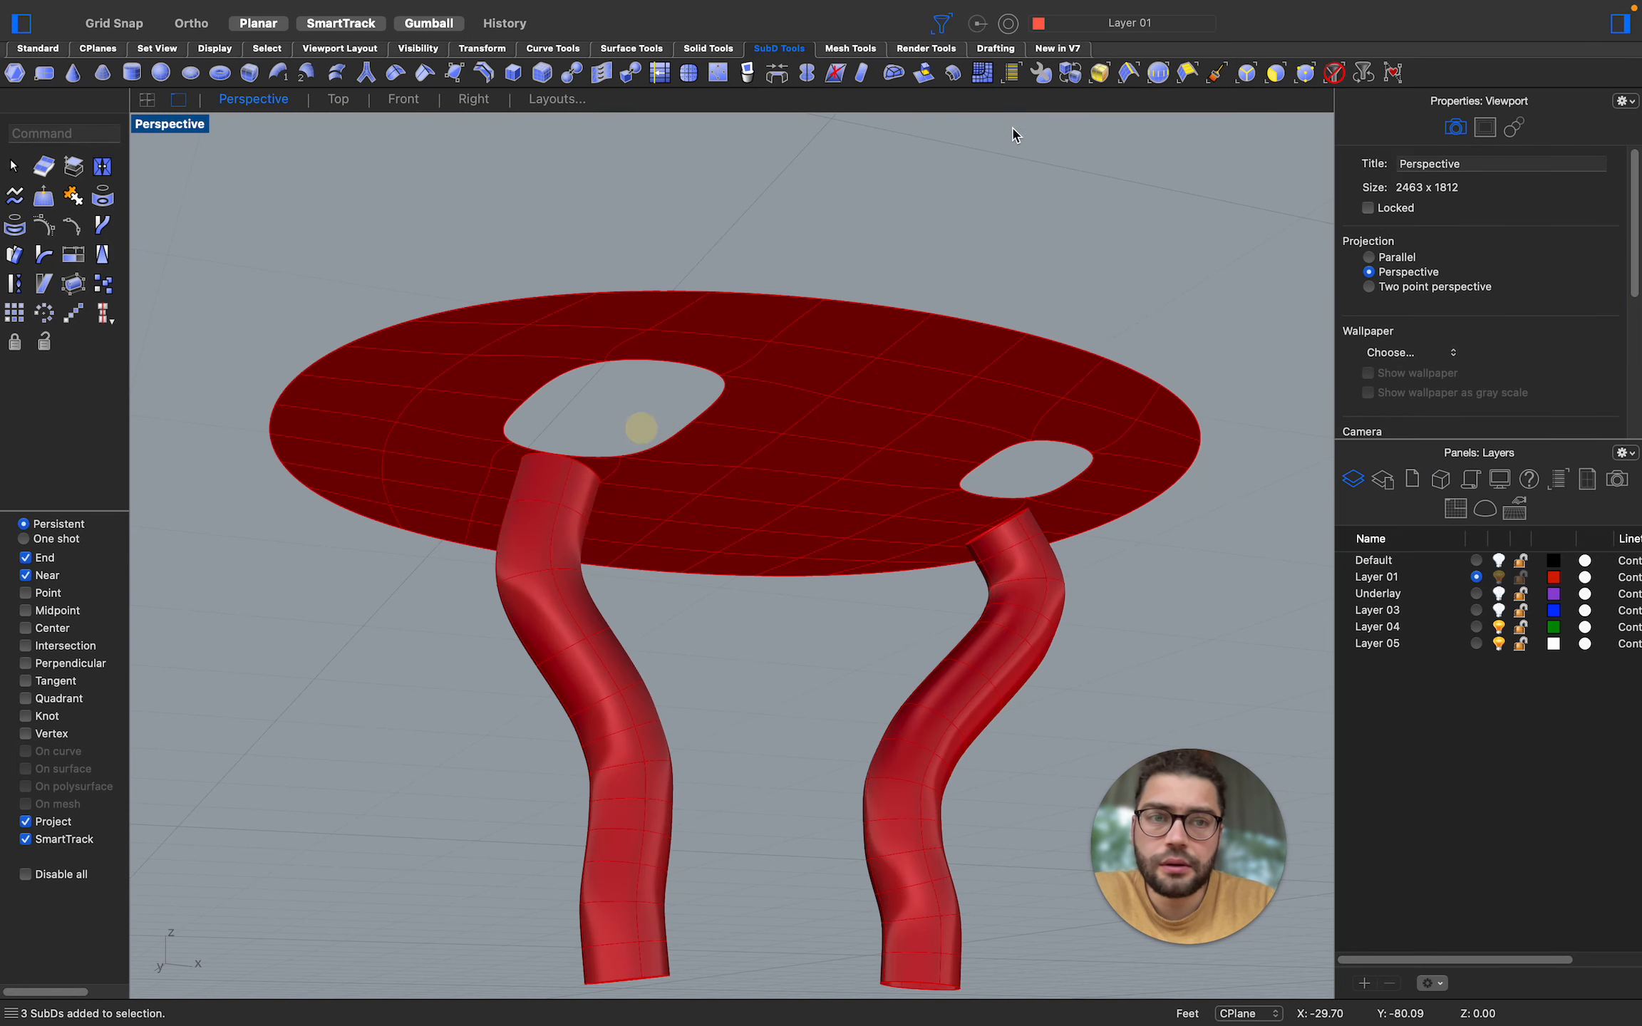
click(1099, 71)
key(Escape)
click(1087, 169)
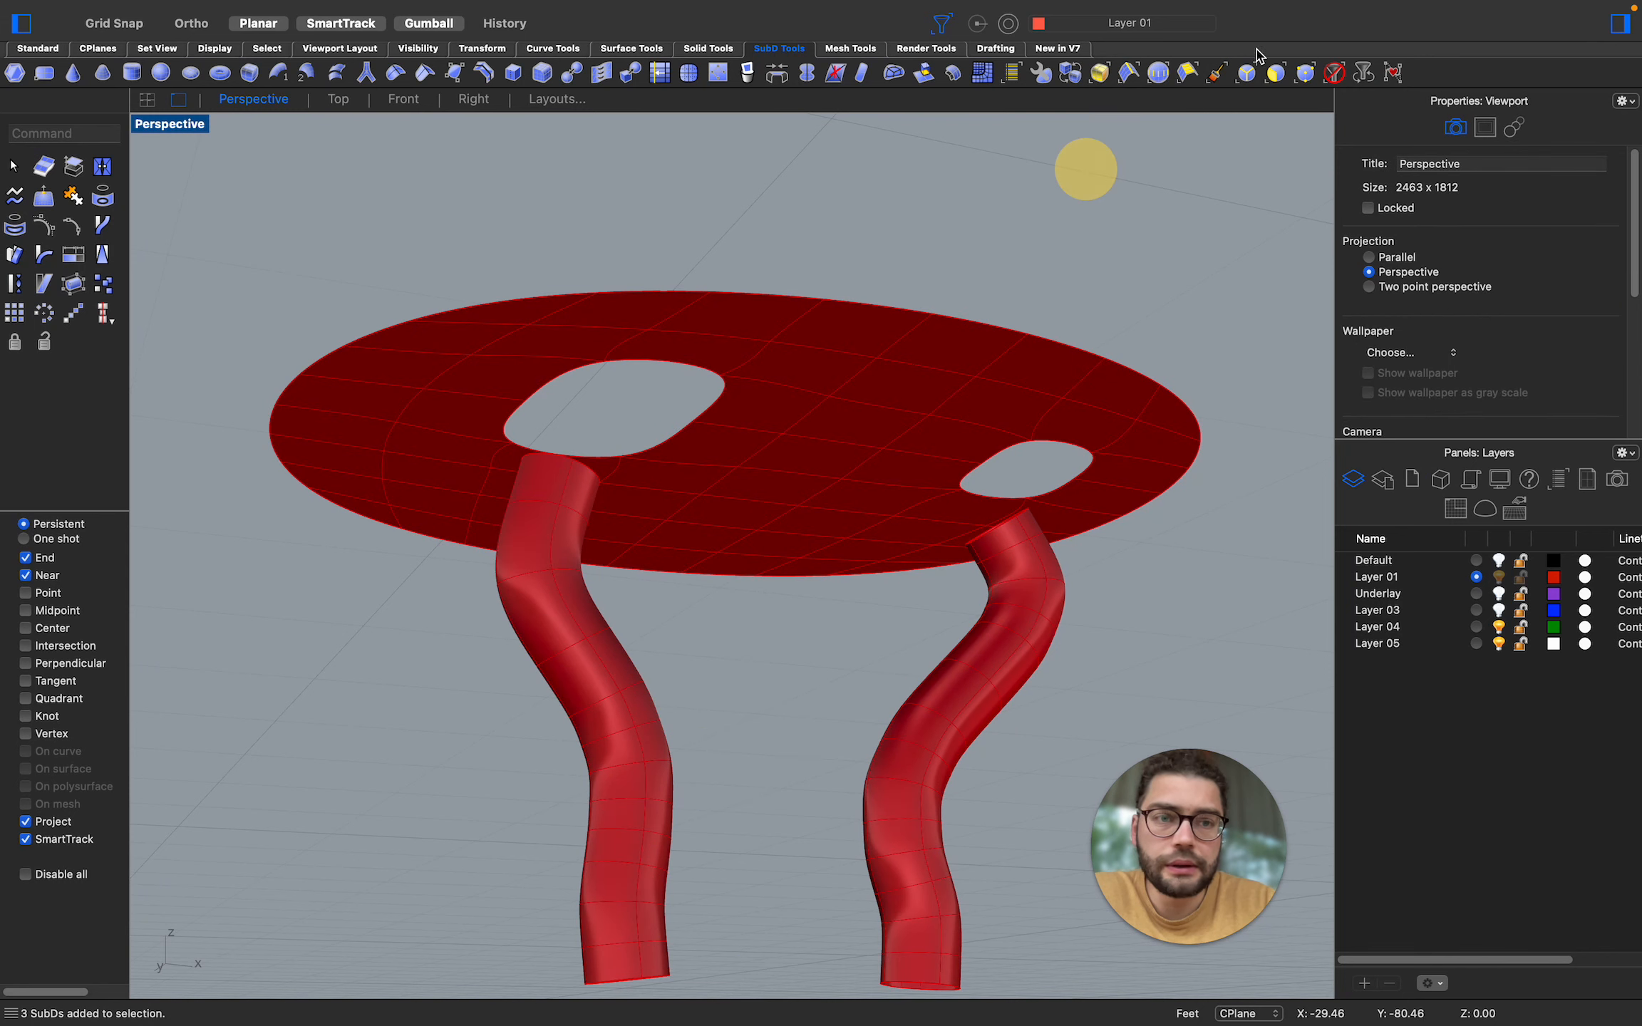
Remove the SubD selection filter, select the two joined pipes, and subdivide them once
click(1333, 72)
click(551, 479)
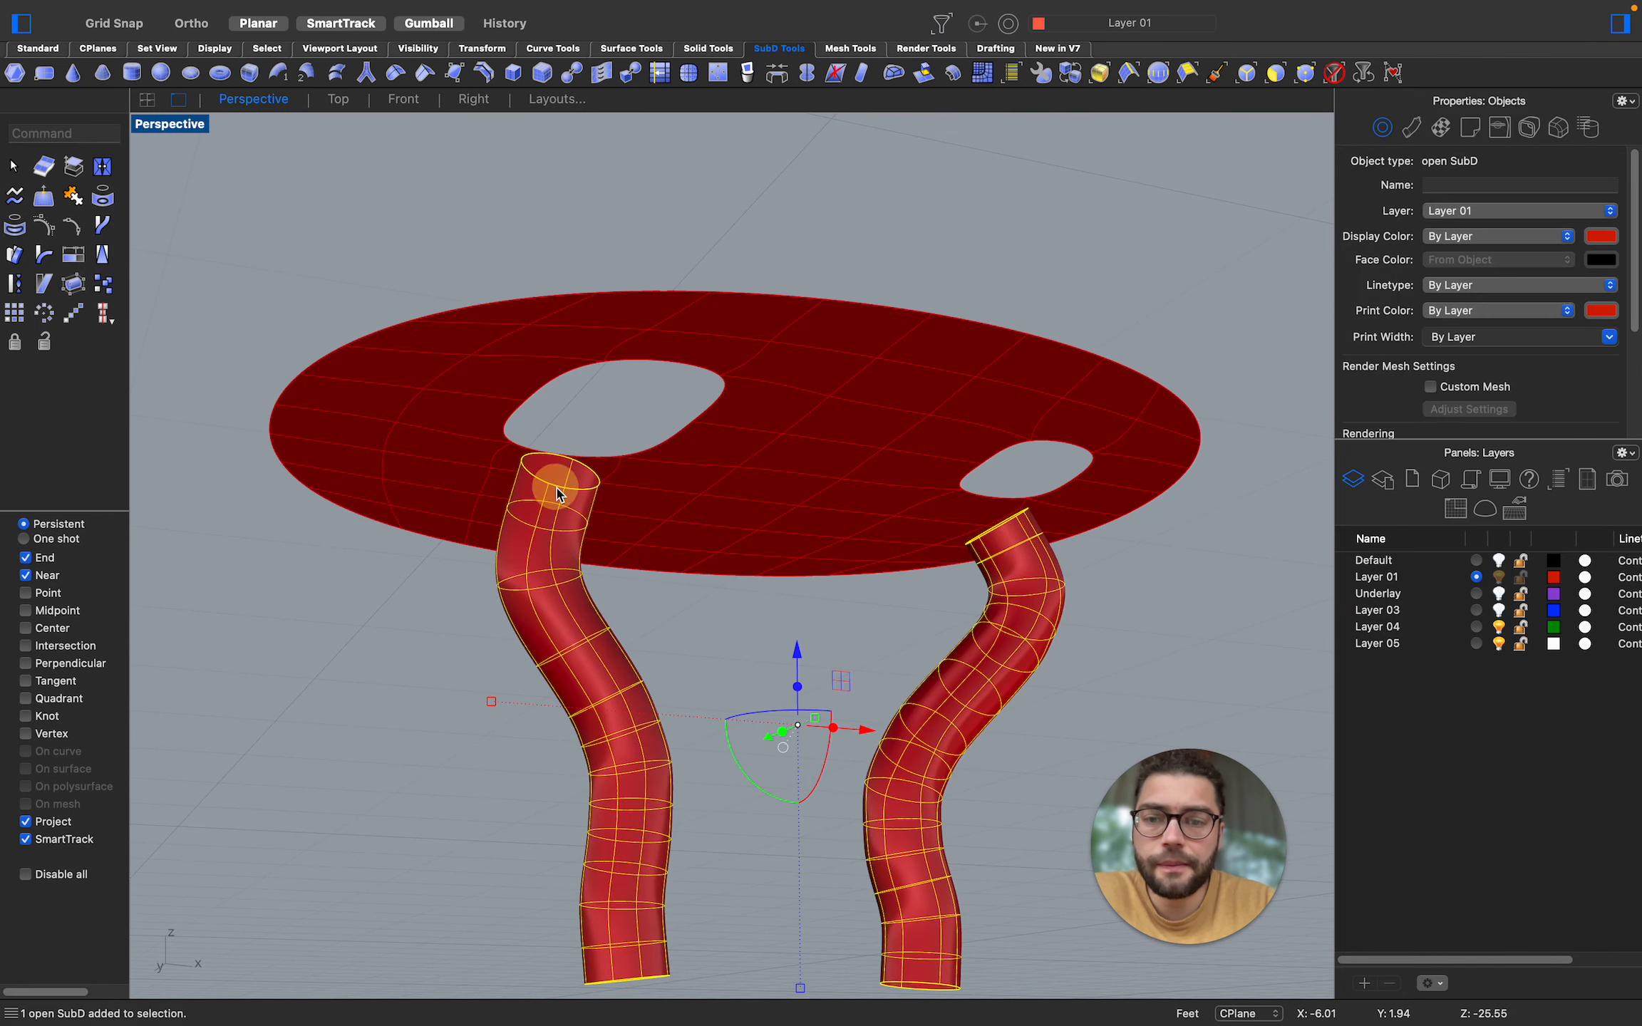
scroll(580, 641, down, 5)
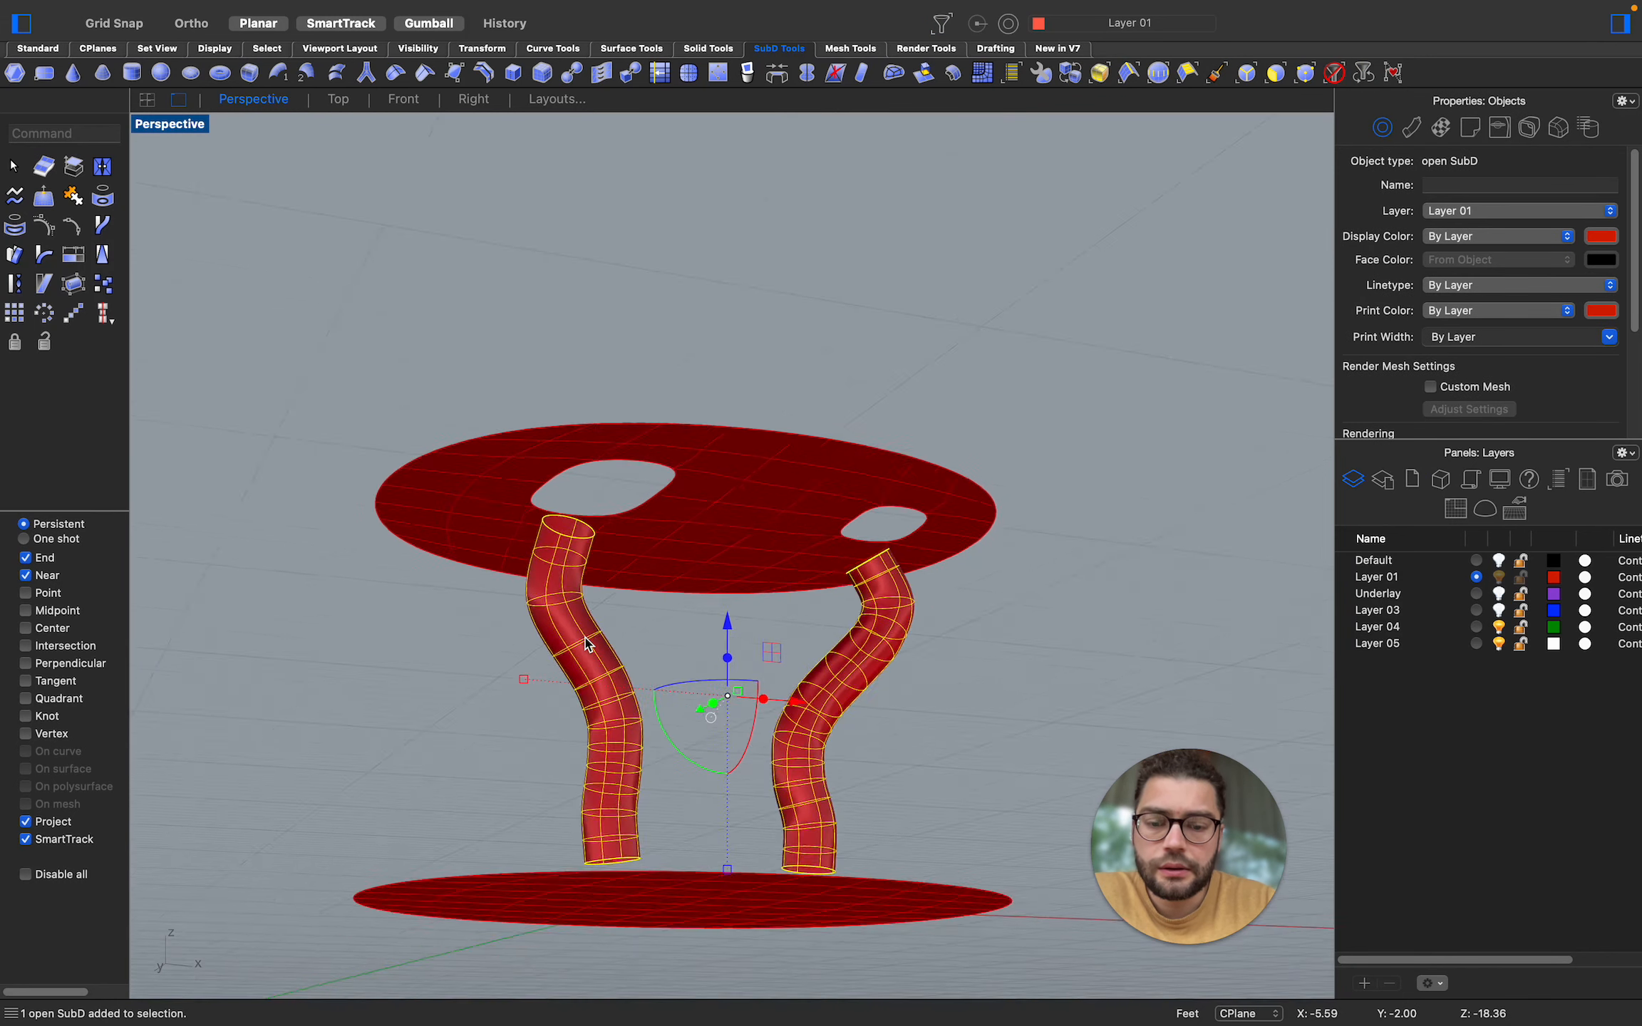
scroll(620, 383, up, 3)
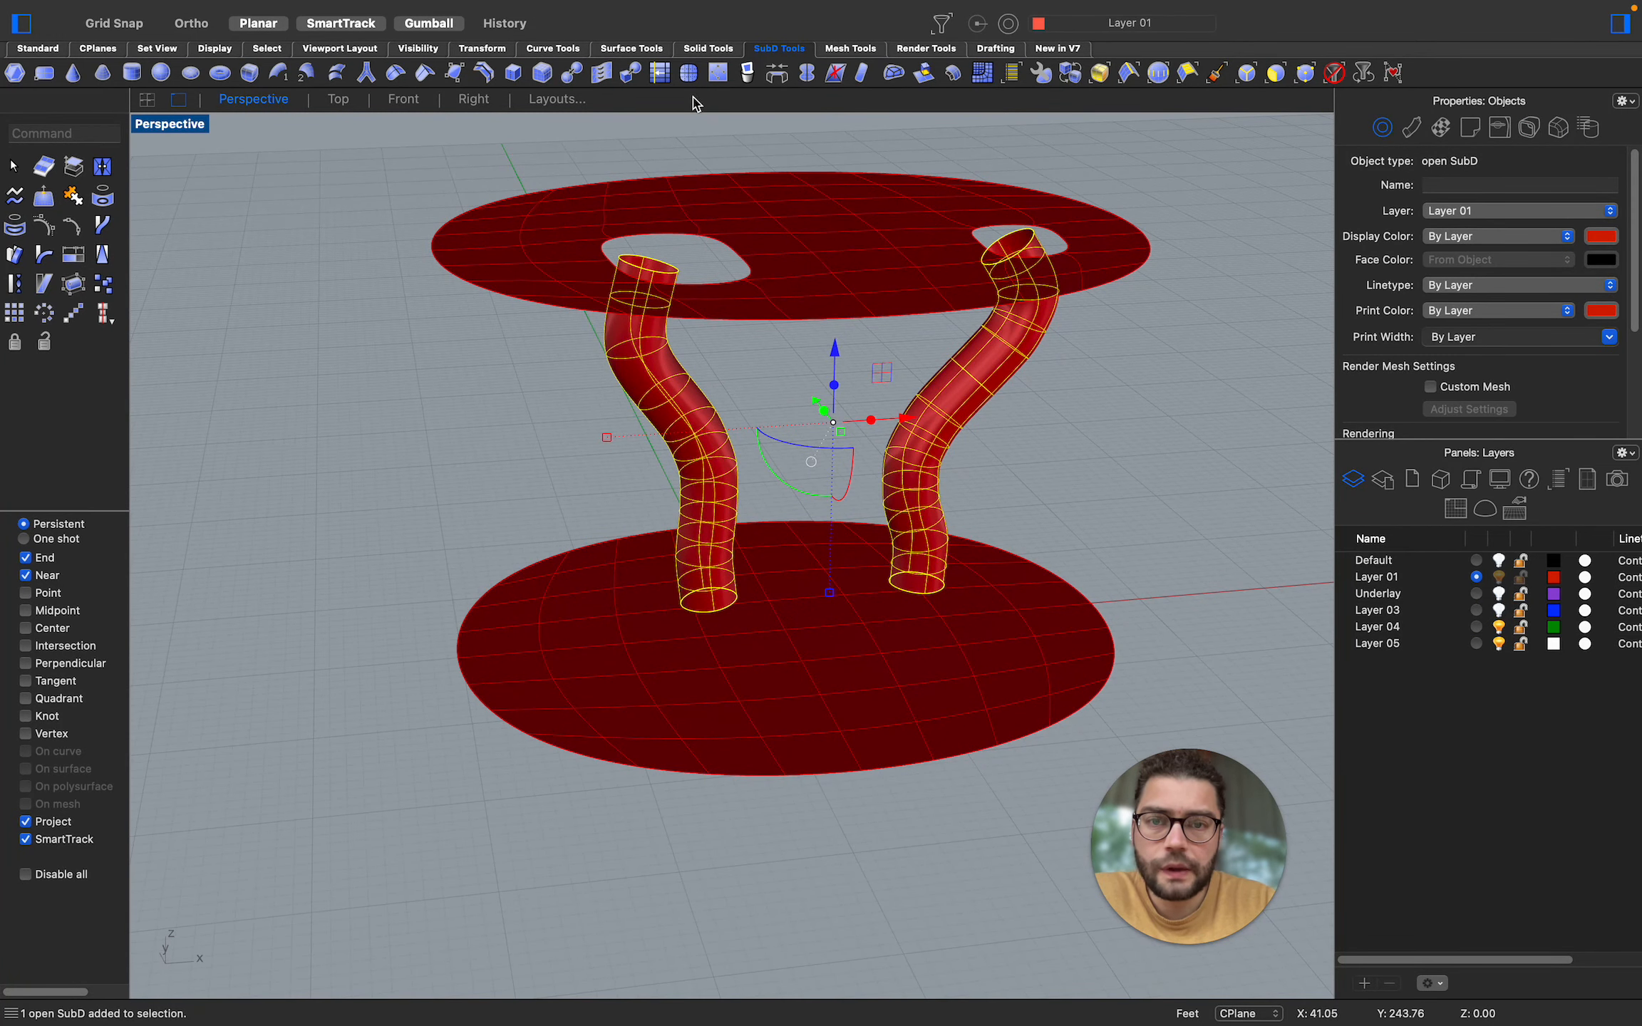
click(688, 72)
scroll(636, 236, up, 5)
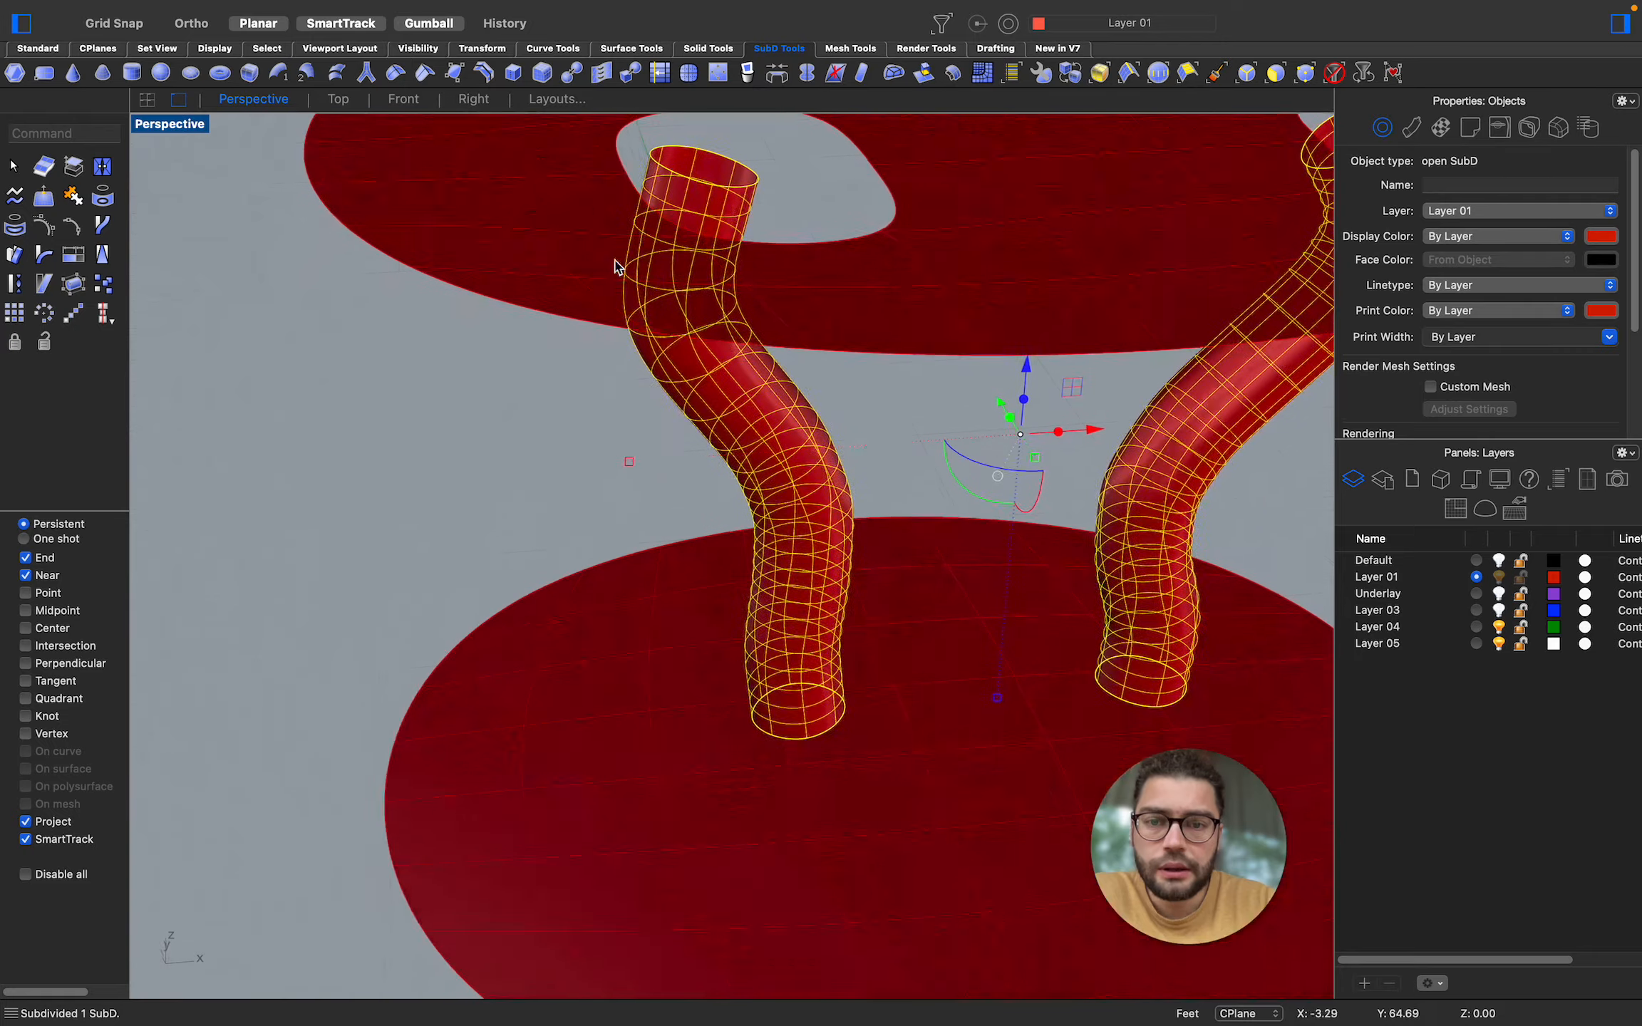
Examine how the edge divisions at the first subdivided pipe's upper end compare with the rim of the enlarged ceiling hole
scroll(615, 264, down, 6)
scroll(617, 239, up, 5)
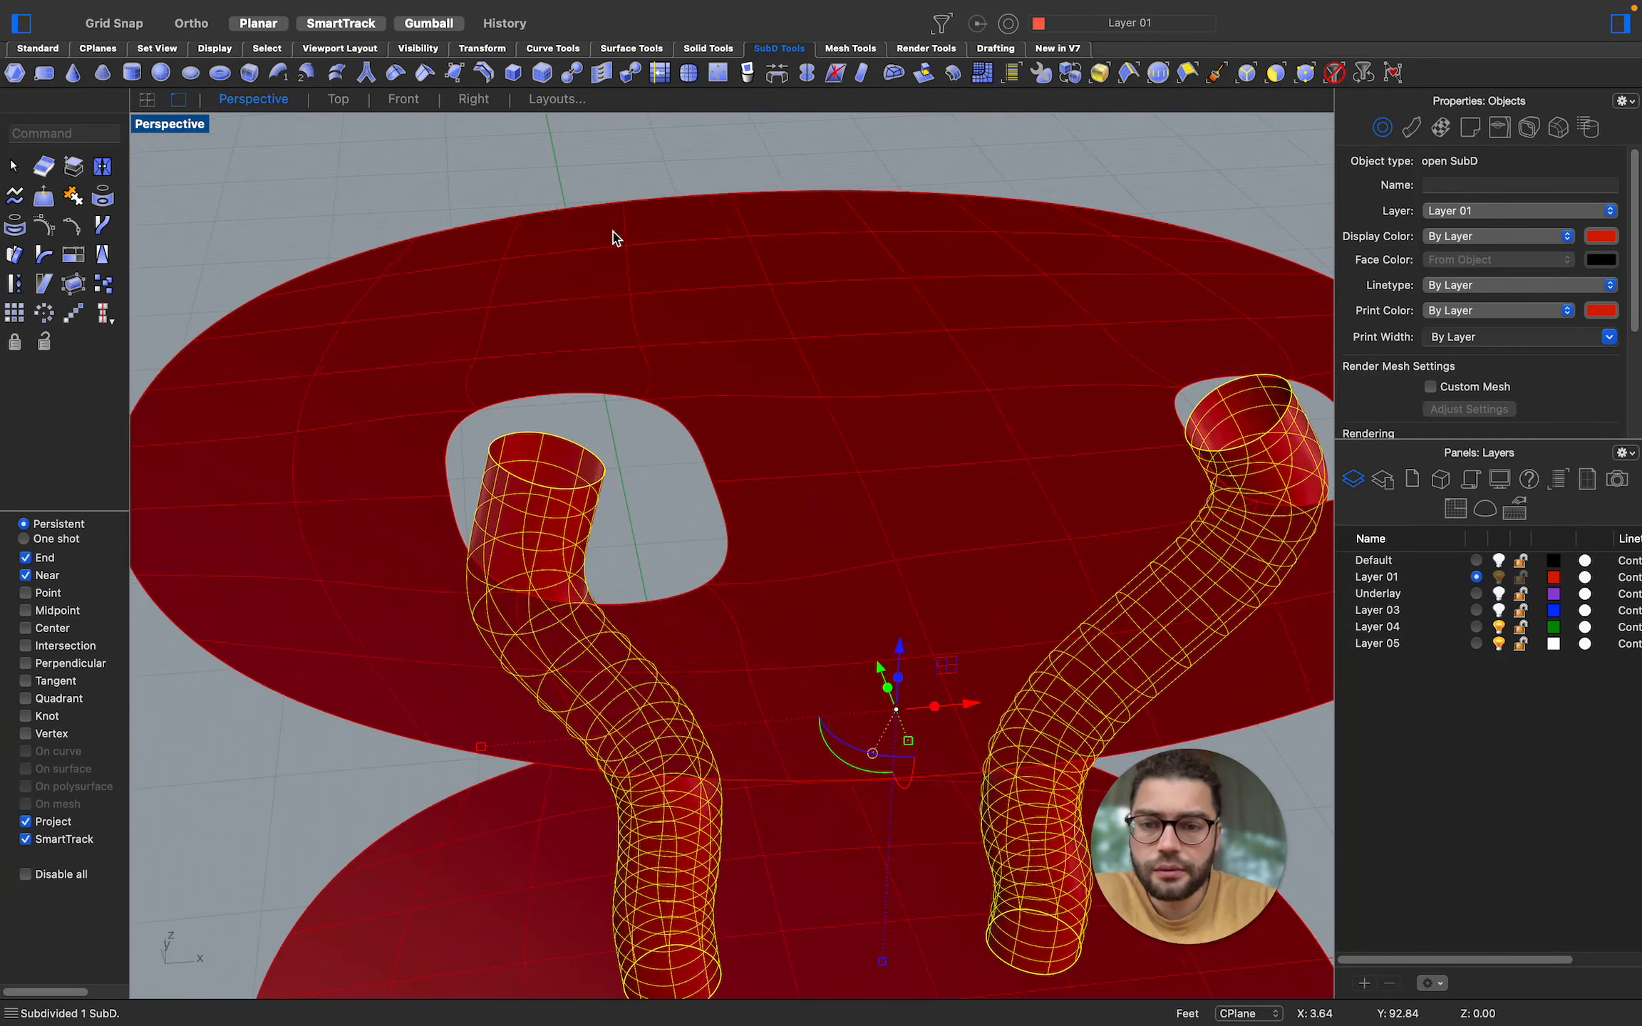
click(524, 389)
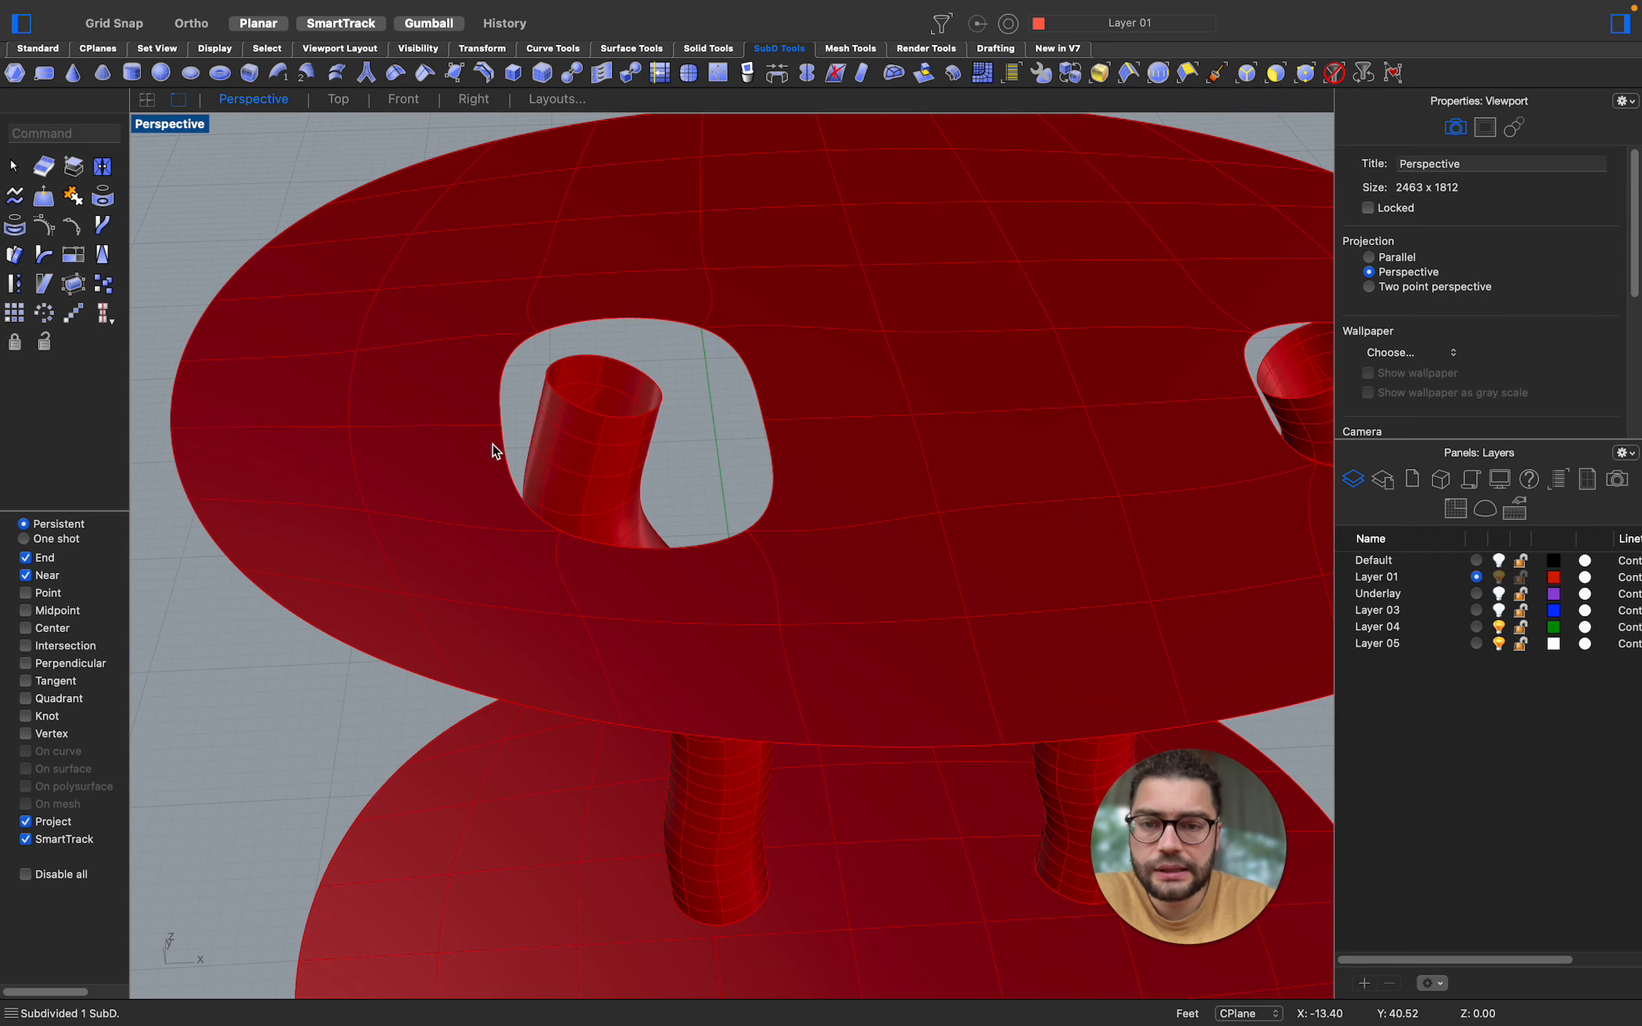
scroll(655, 308, up, 3)
click(586, 367)
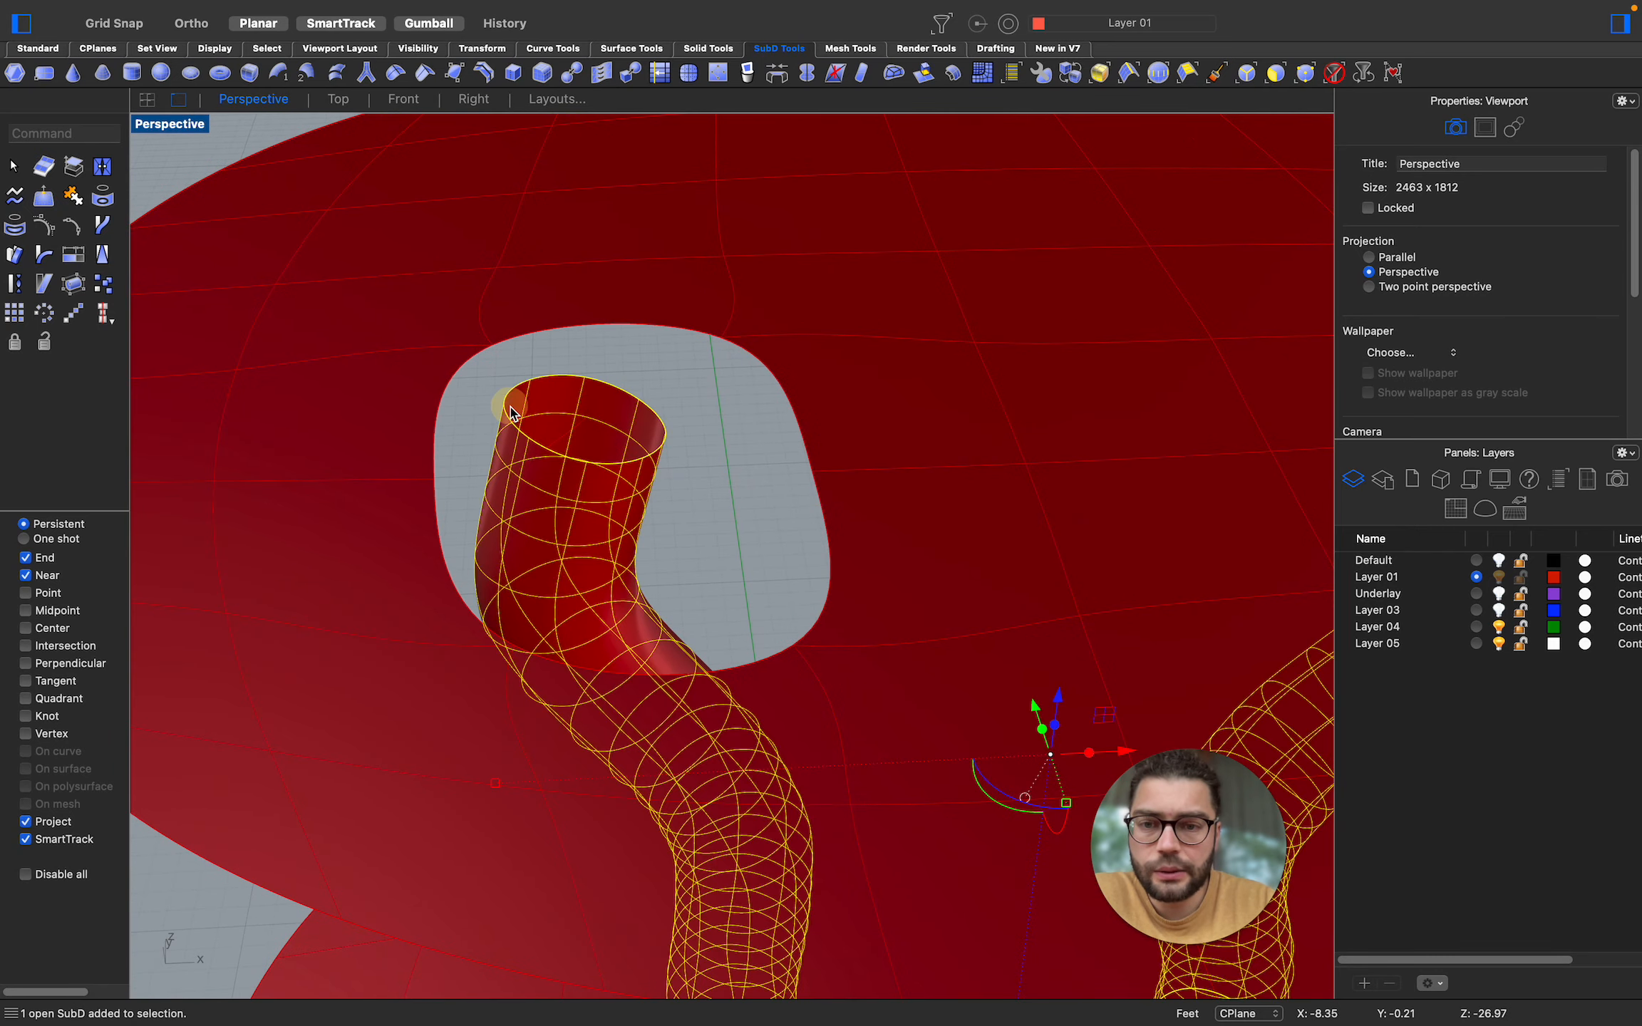
scroll(586, 367, down, 5)
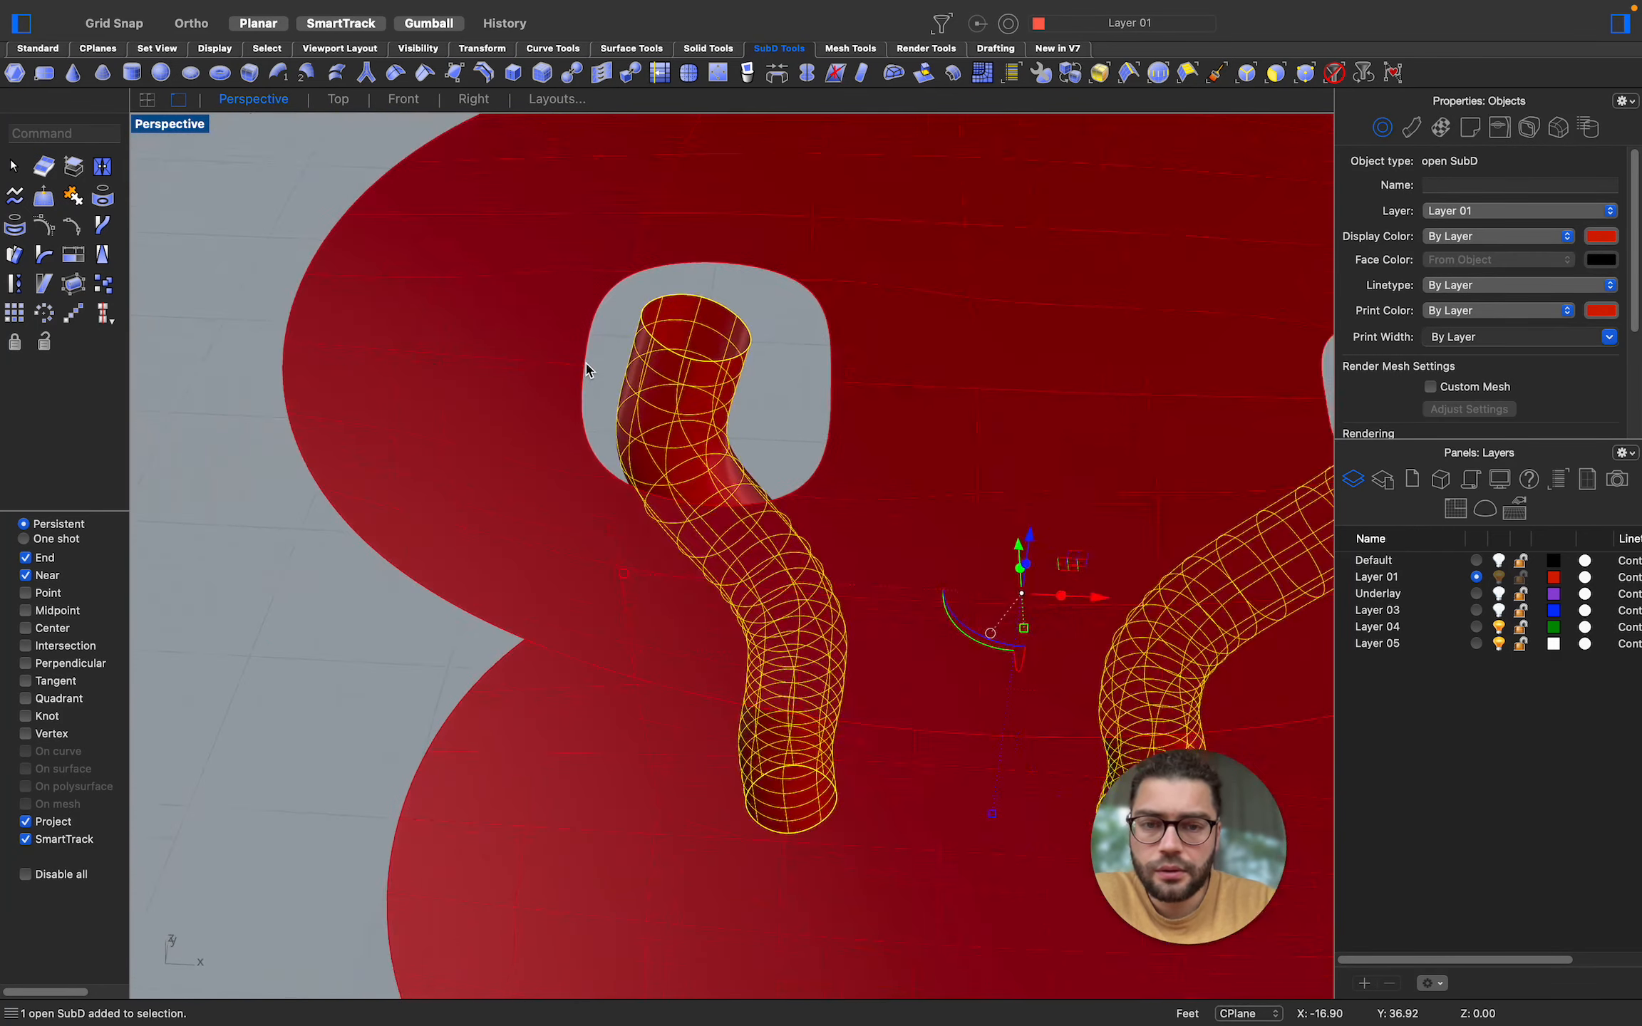
scroll(930, 335, left, 3)
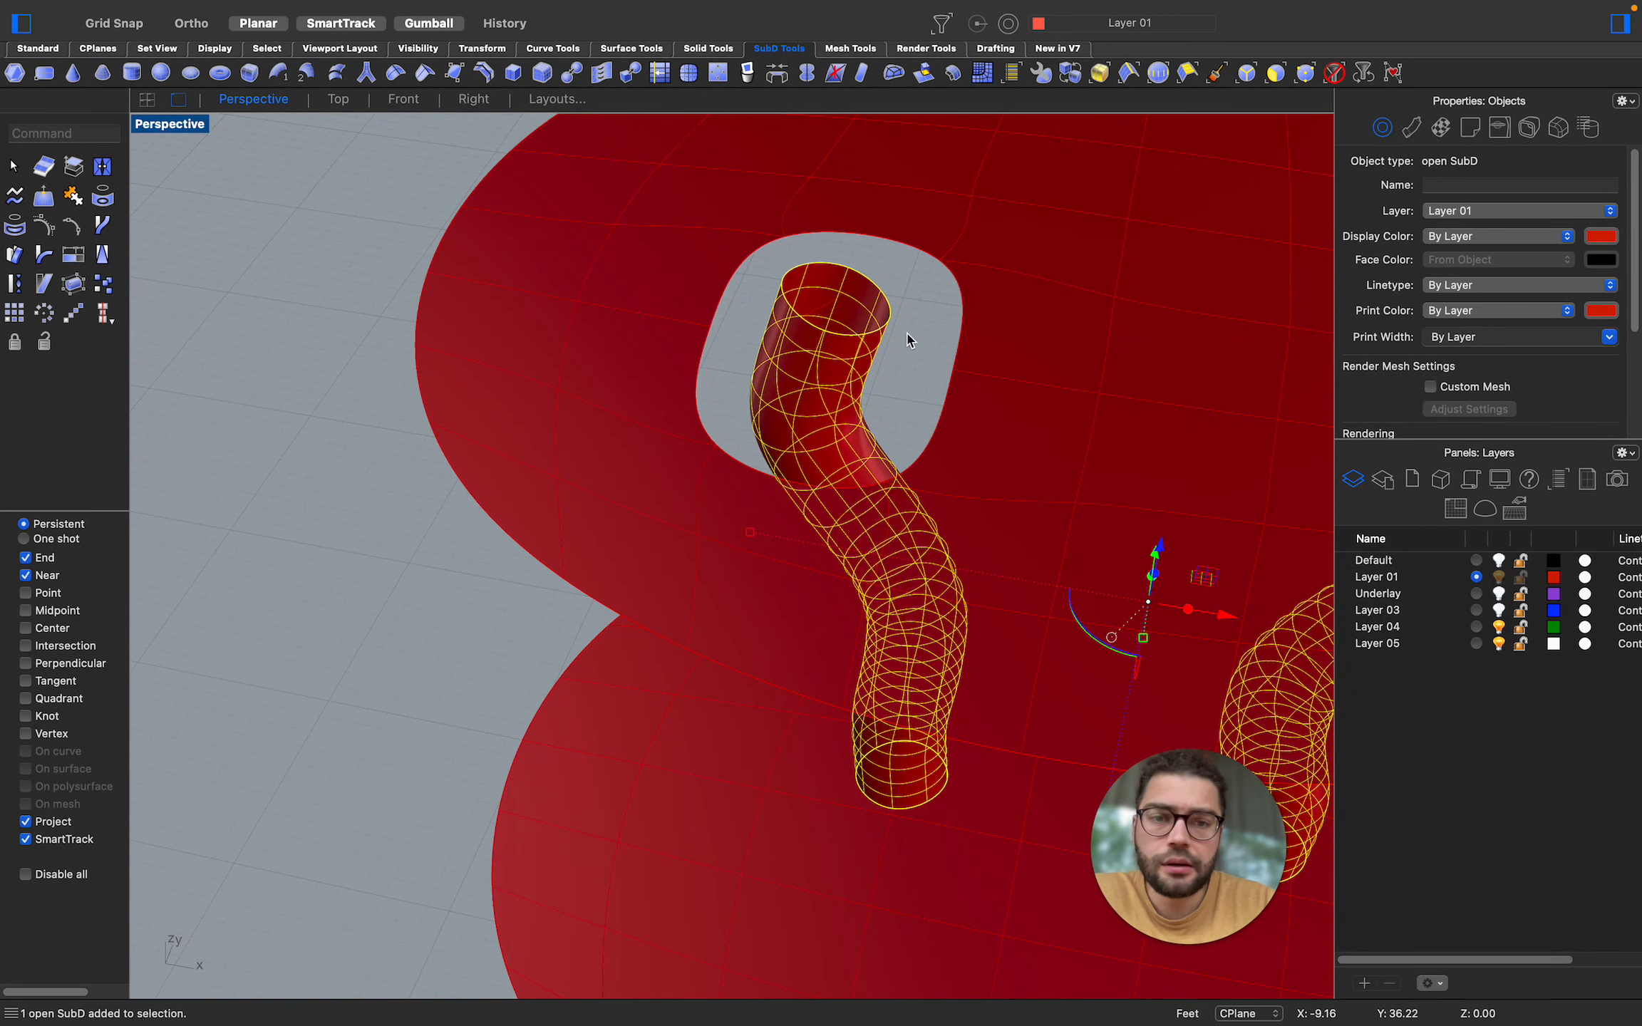
scroll(965, 207, up, 3)
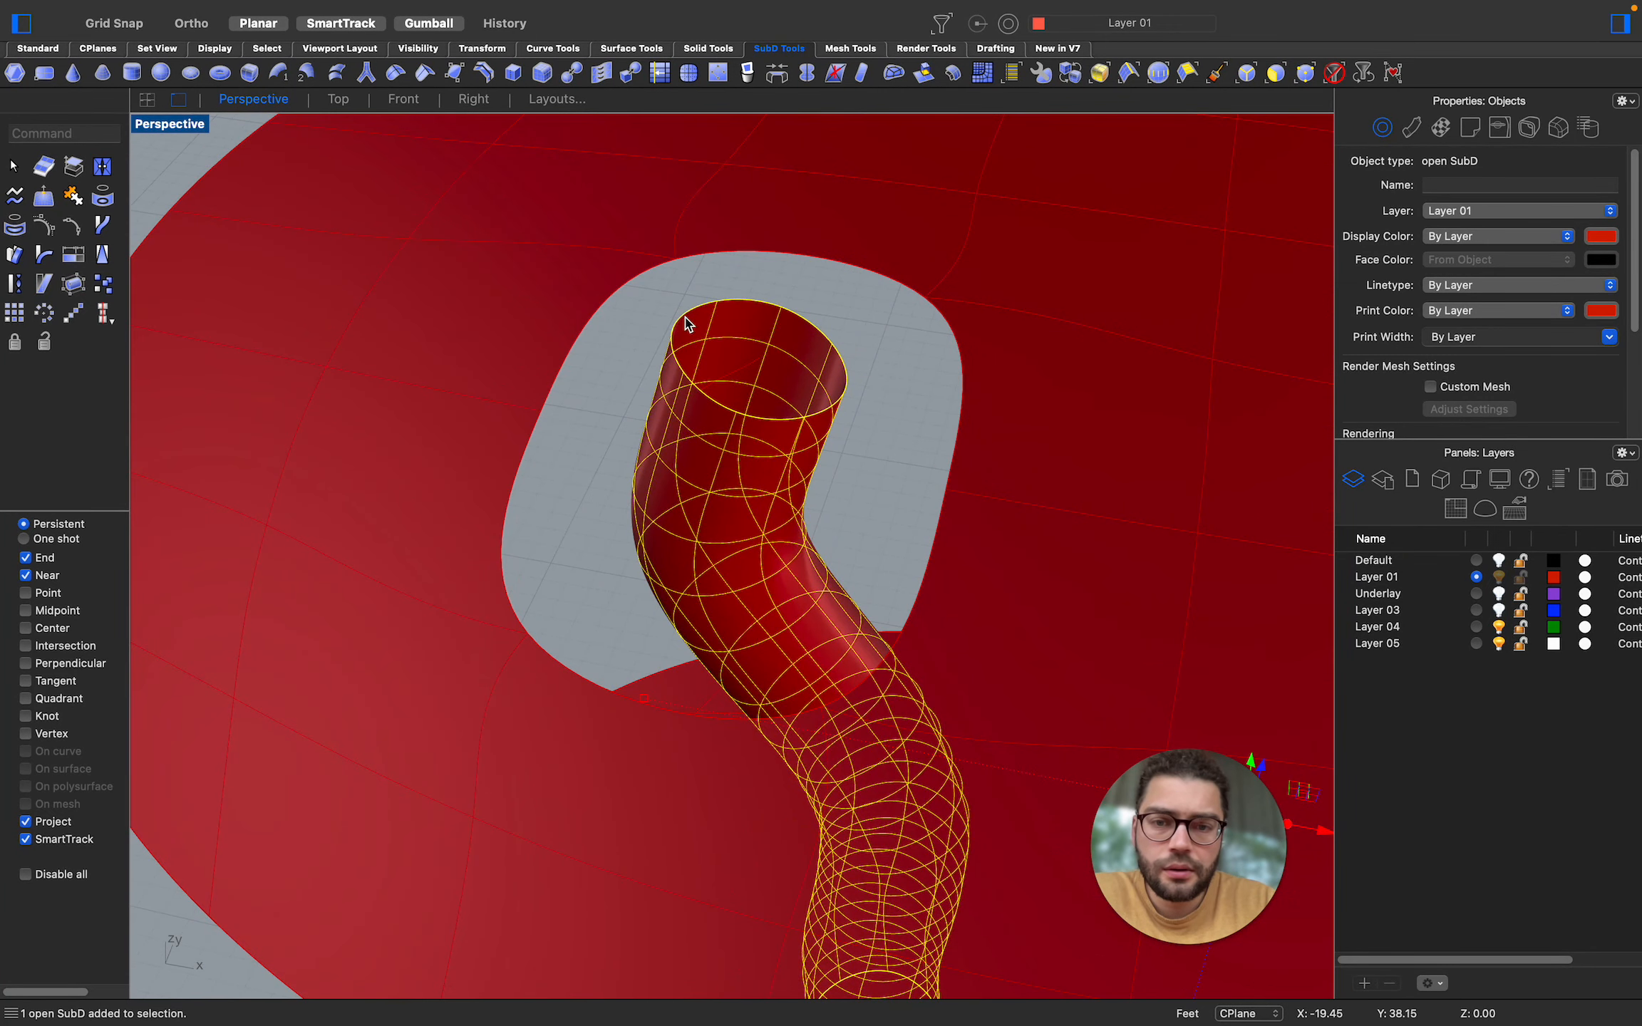
click(661, 312)
scroll(697, 476, down, 1)
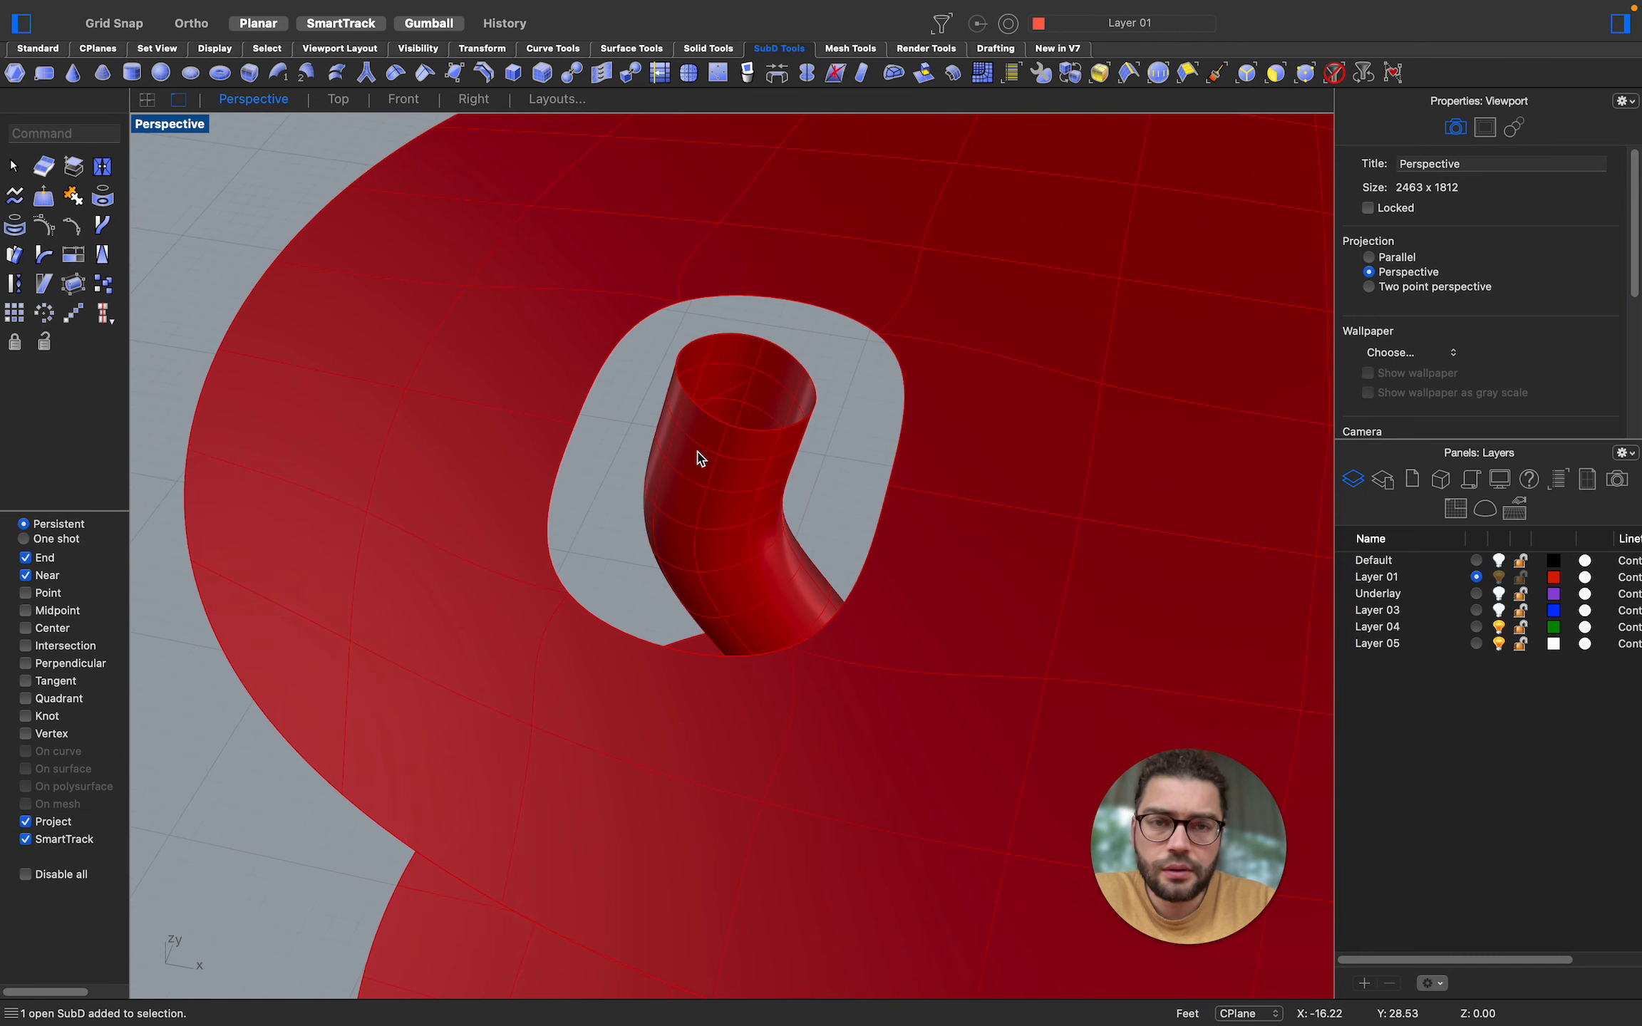
Restrict selection to SubD faces and pick a face at the first pipe's upper end to check its divisions against the hole
click(1275, 73)
click(695, 396)
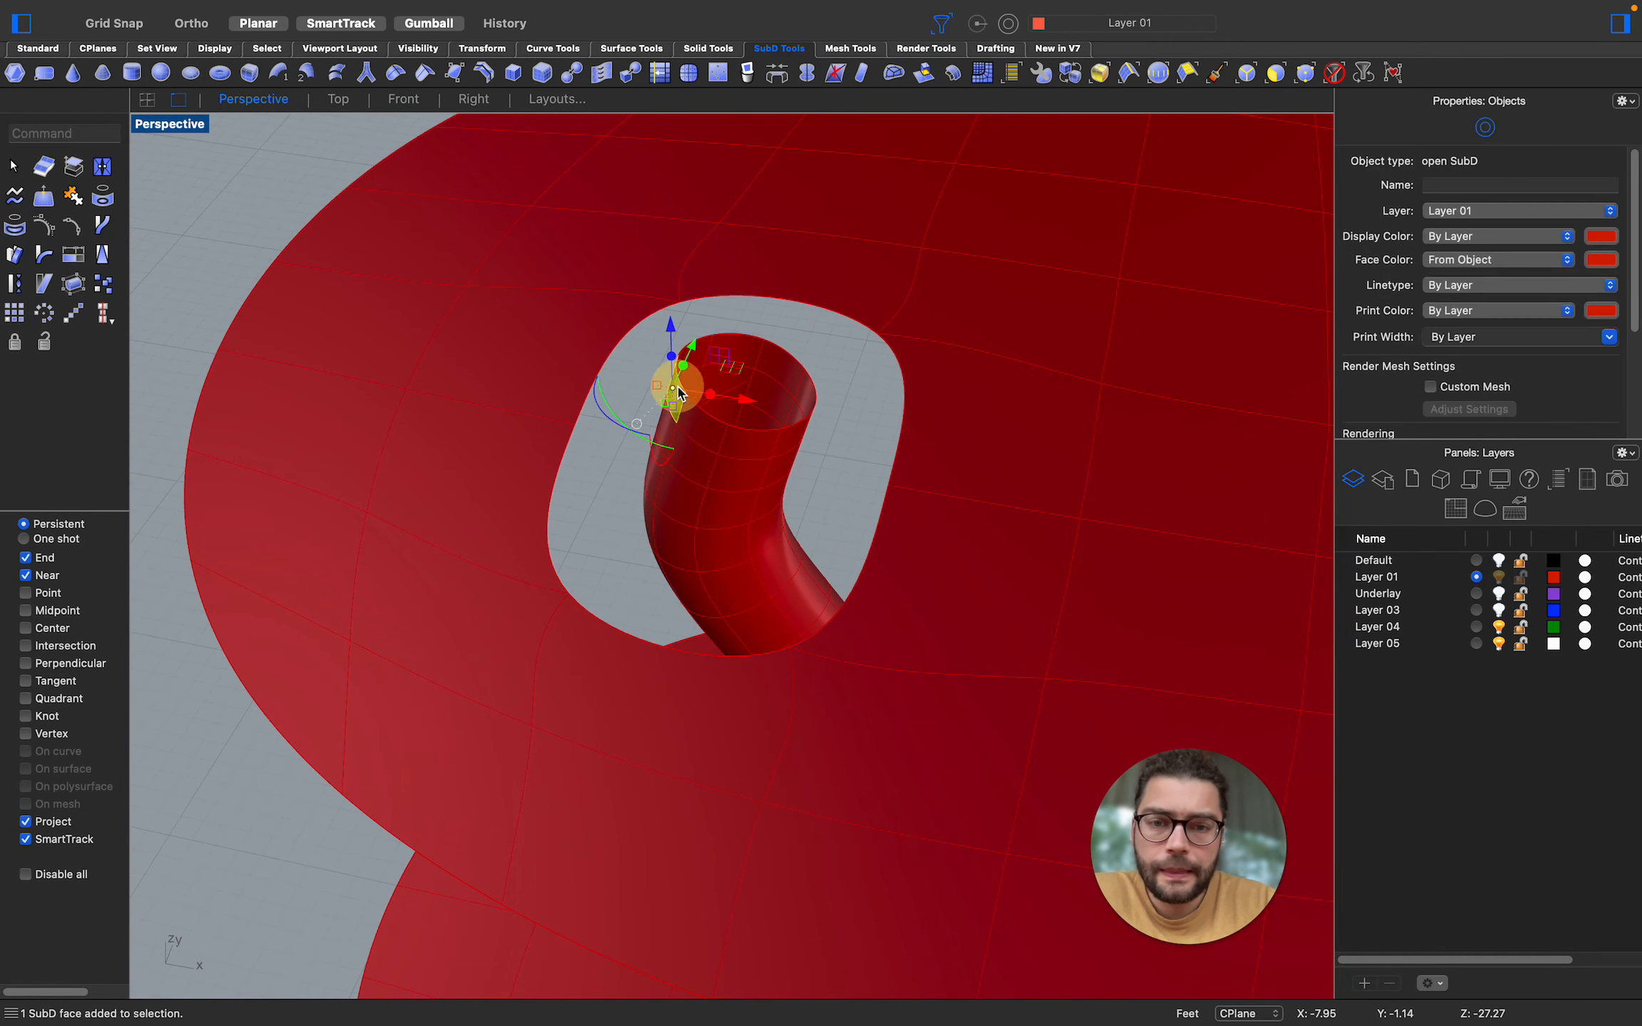
scroll(725, 344, up, 1)
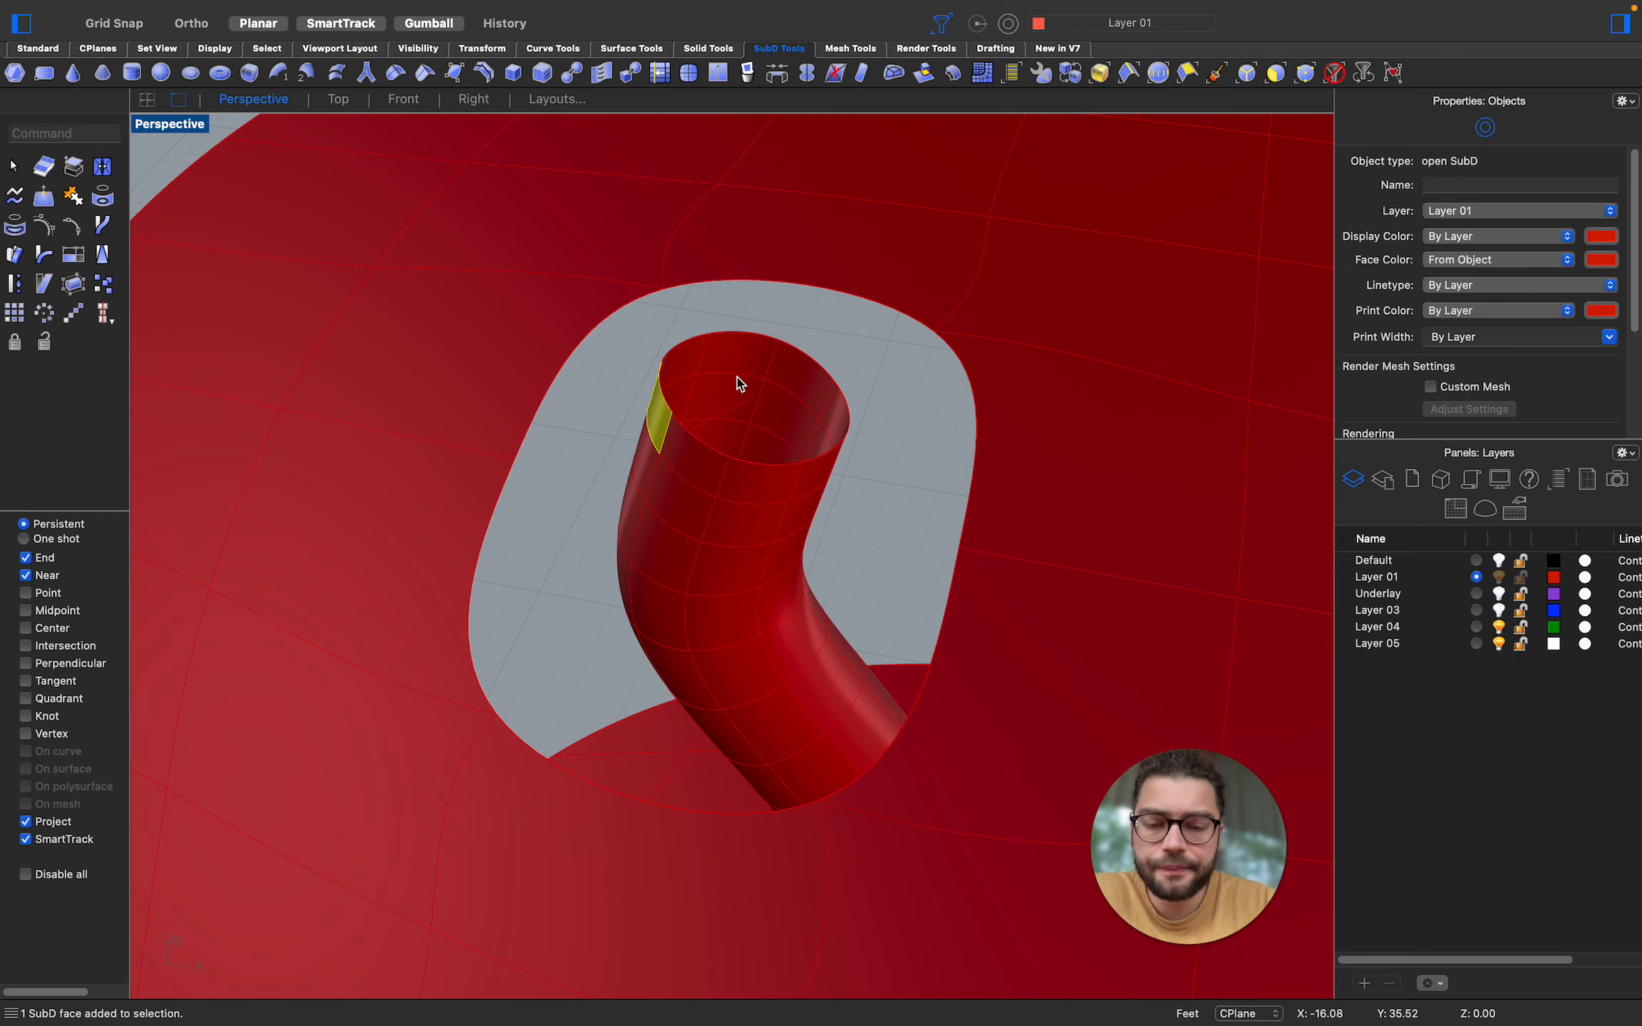
scroll(737, 382, down, 3)
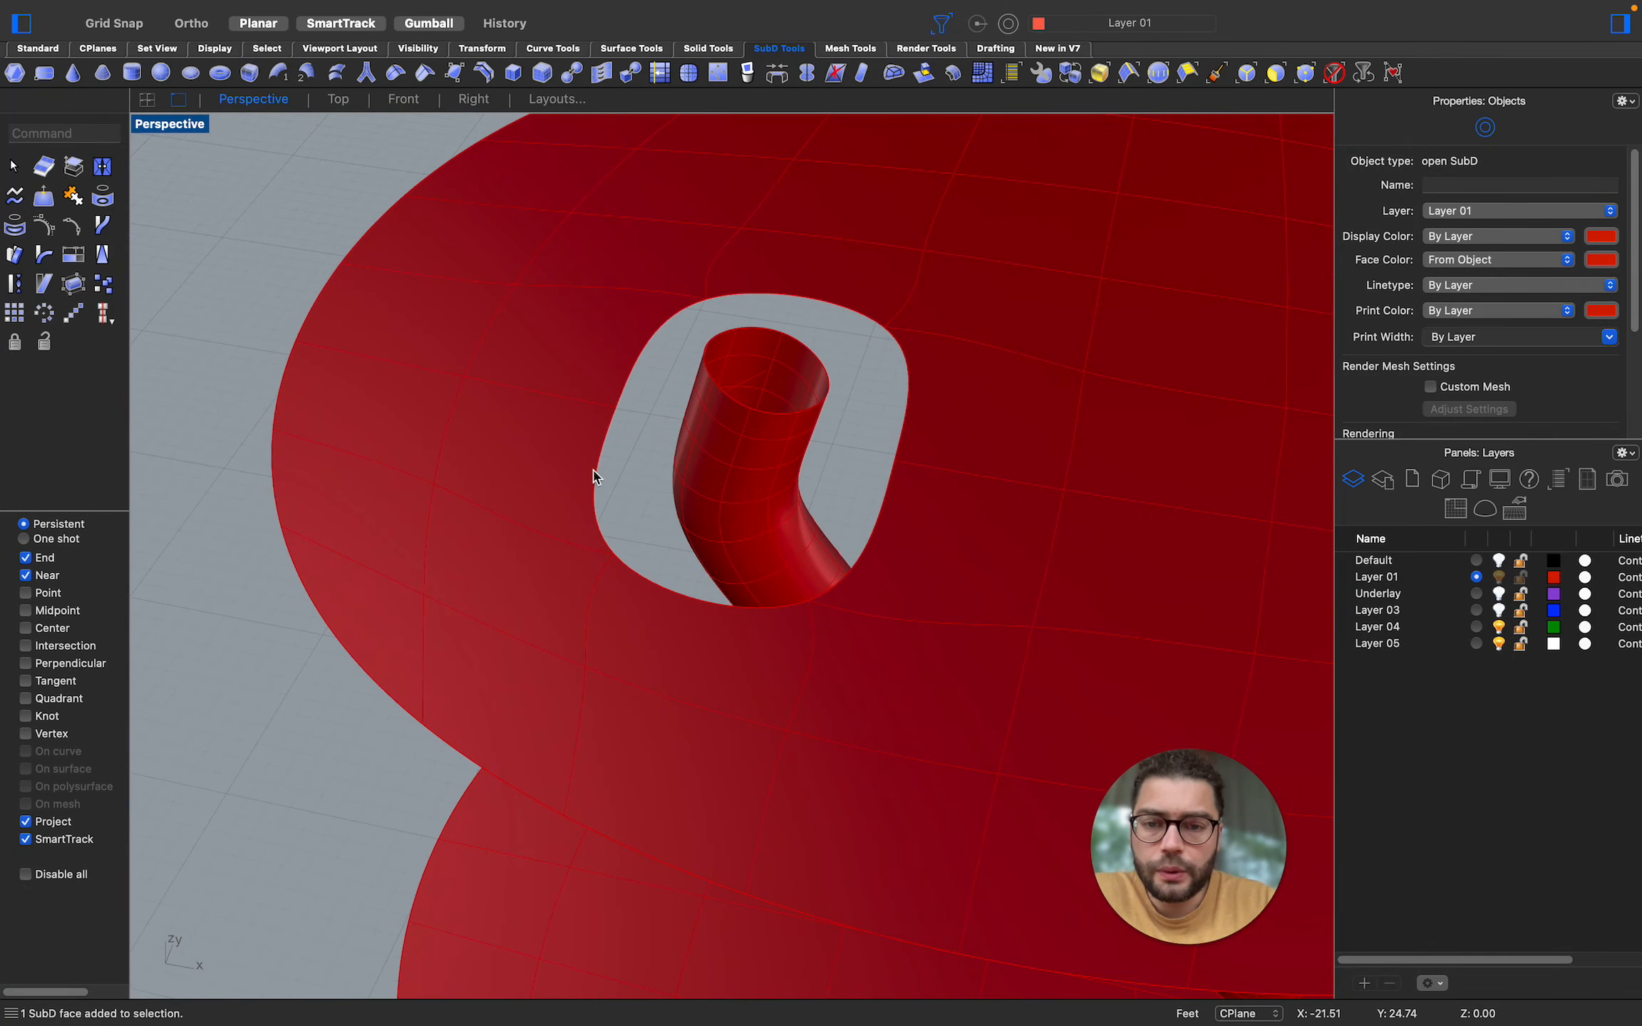
scroll(748, 340, down, 3)
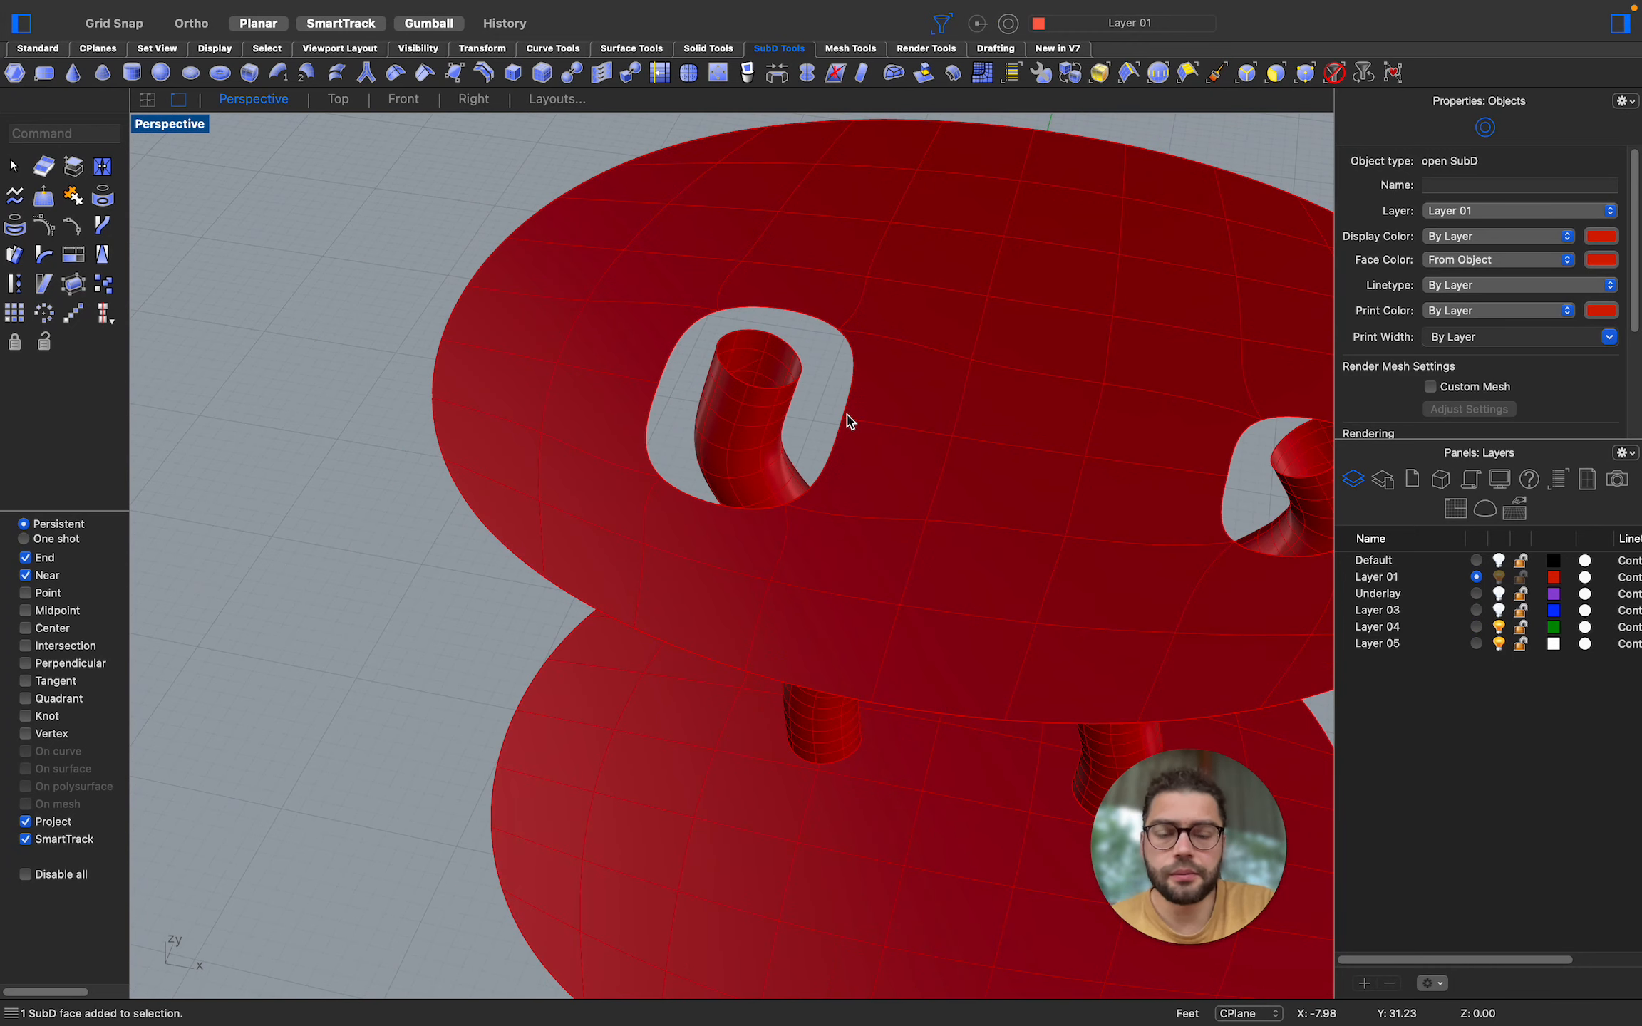
Remove the SubD selection filter, move the ceiling SubD in its positive Y direction, and clear the selection
right_drag(834, 402, 832, 506)
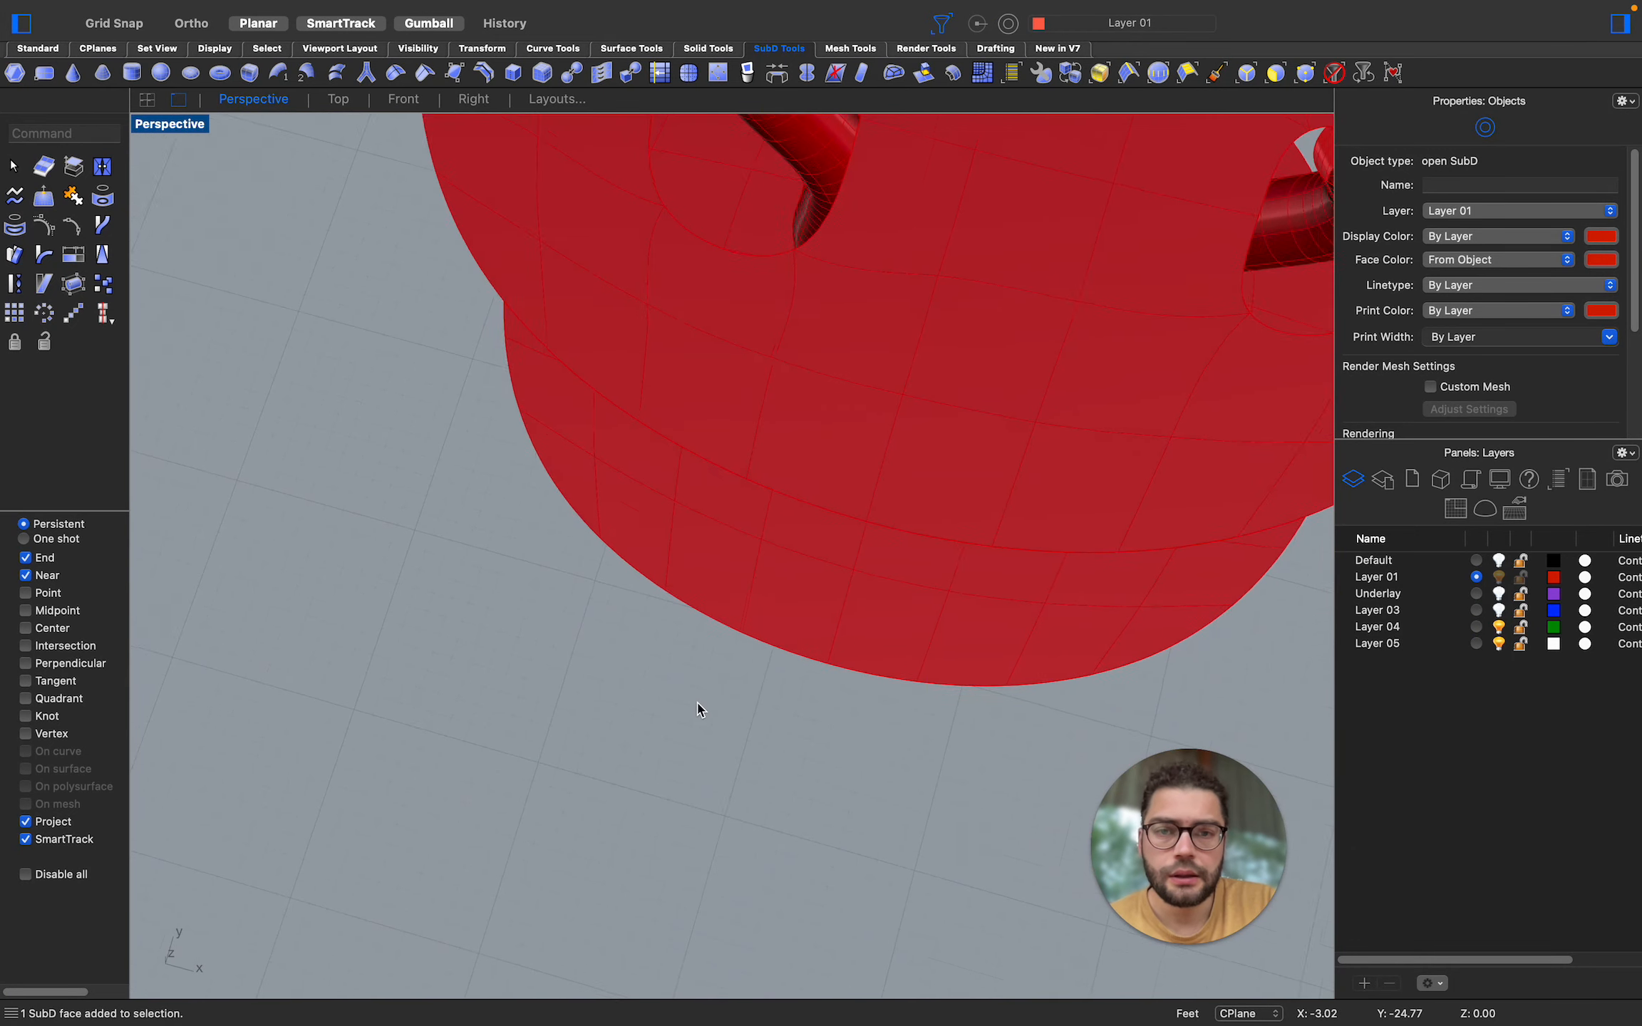
scroll(699, 704, down, 7)
scroll(774, 366, up, 6)
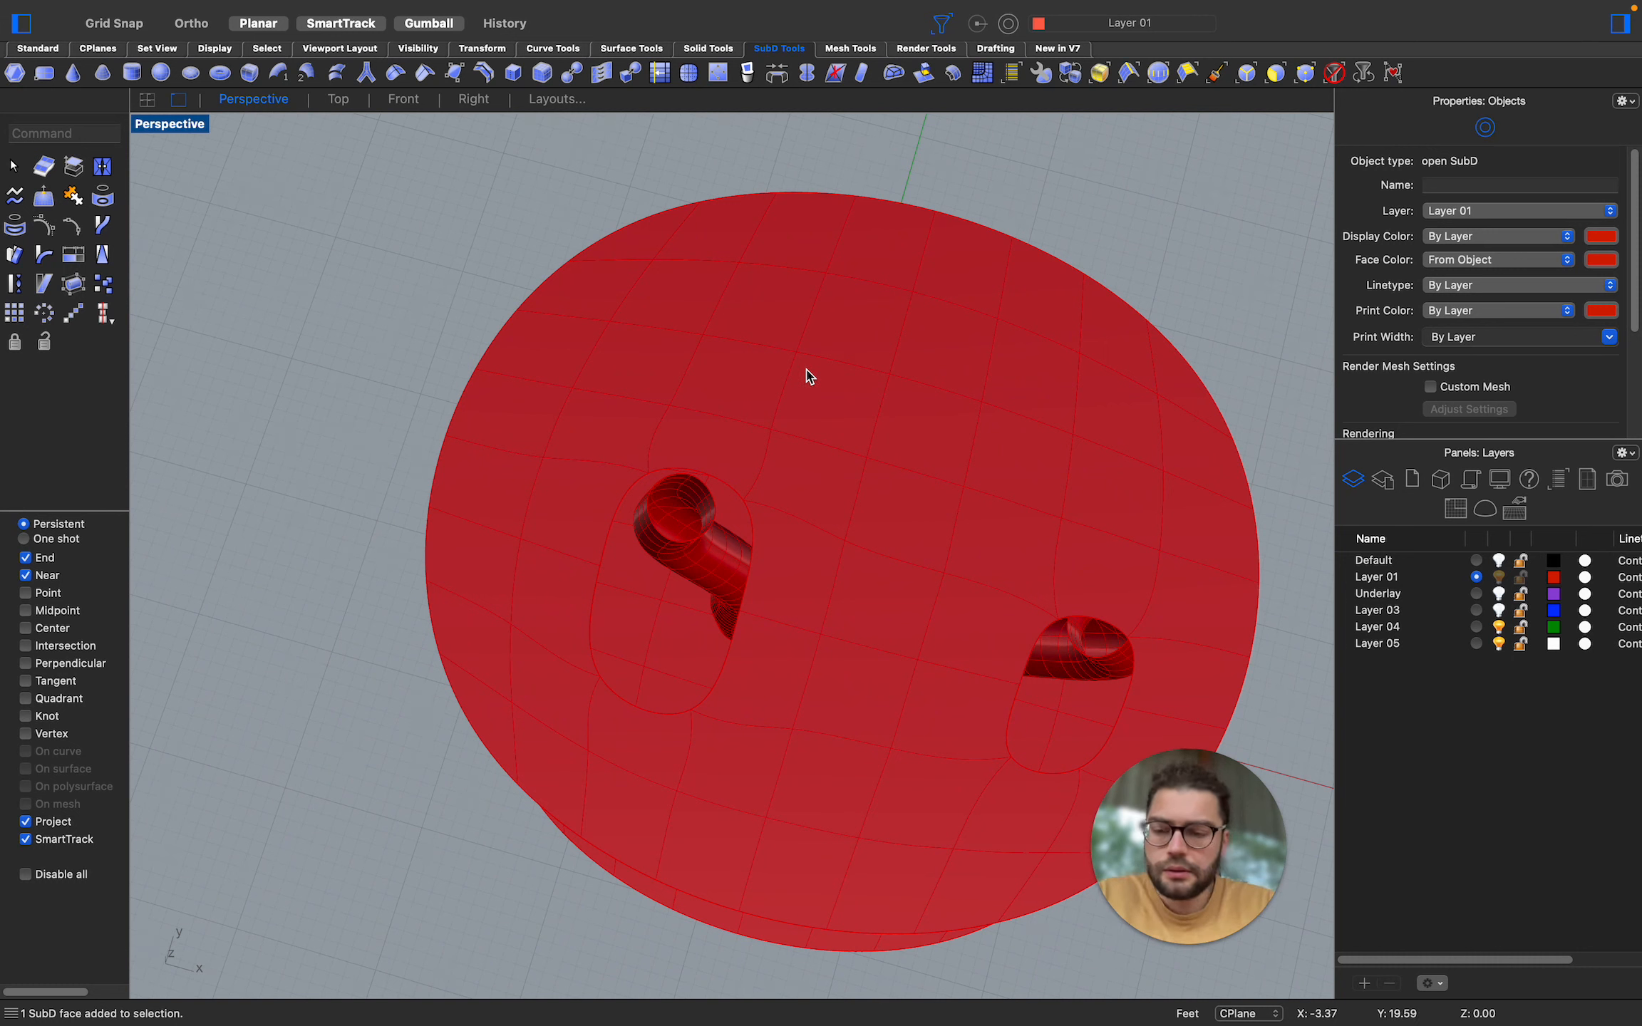
shift+super+click(792, 406)
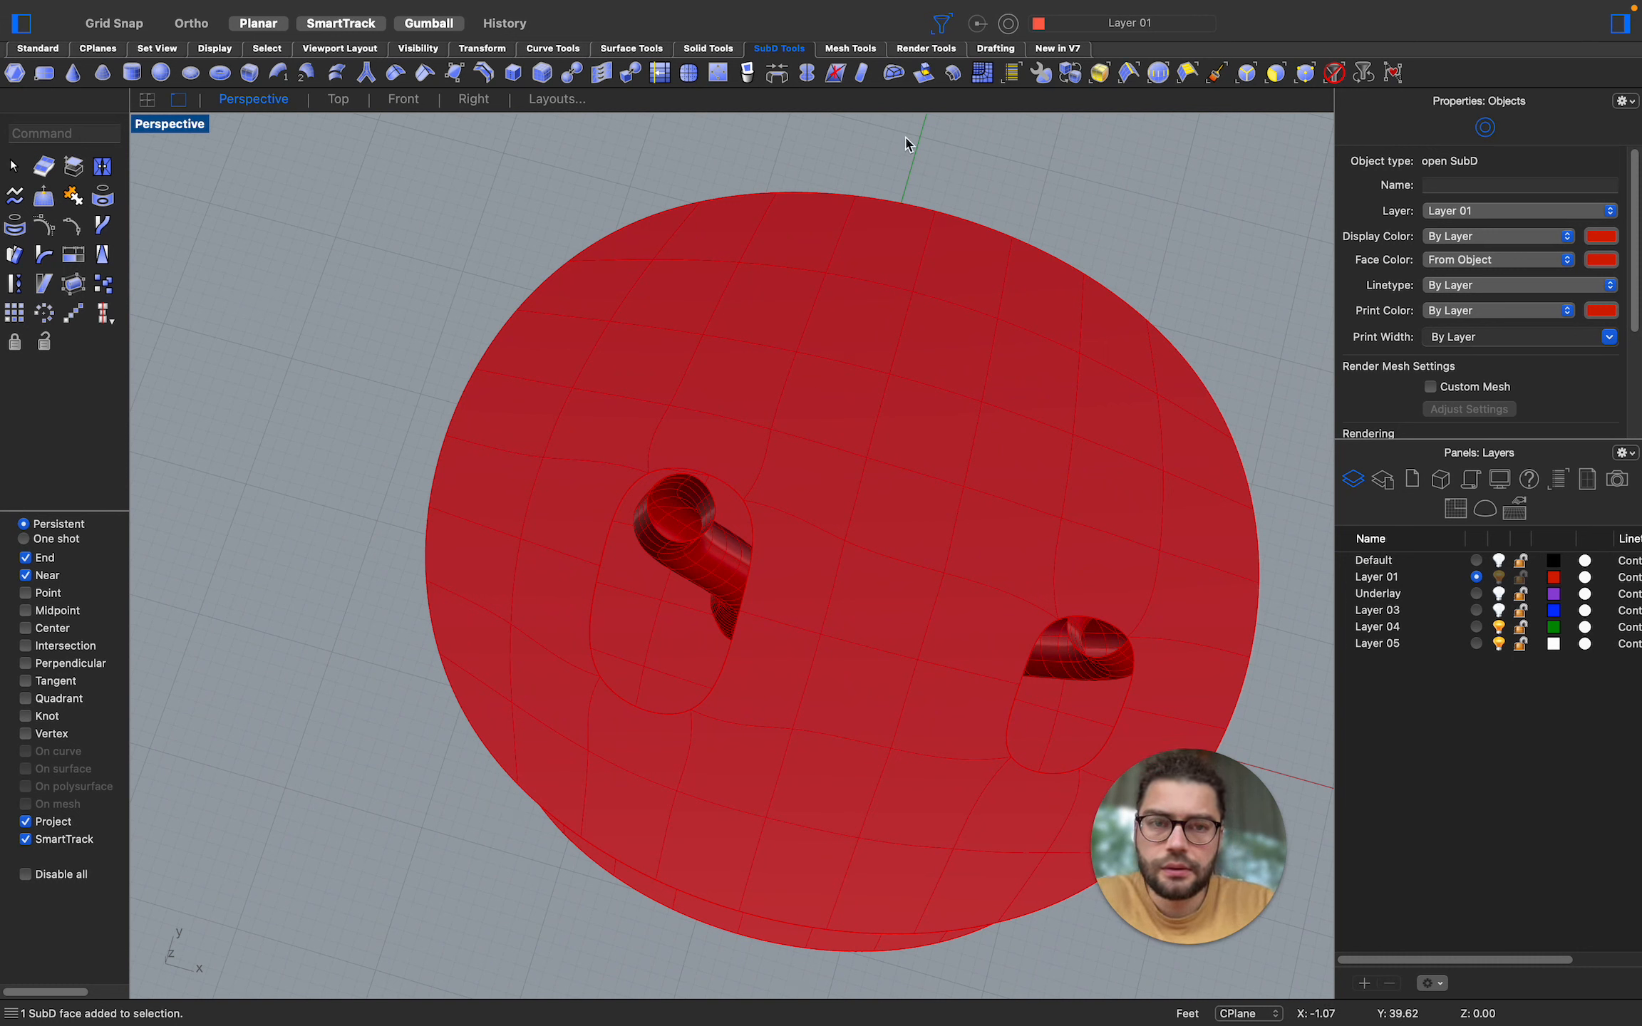
click(1334, 72)
click(847, 383)
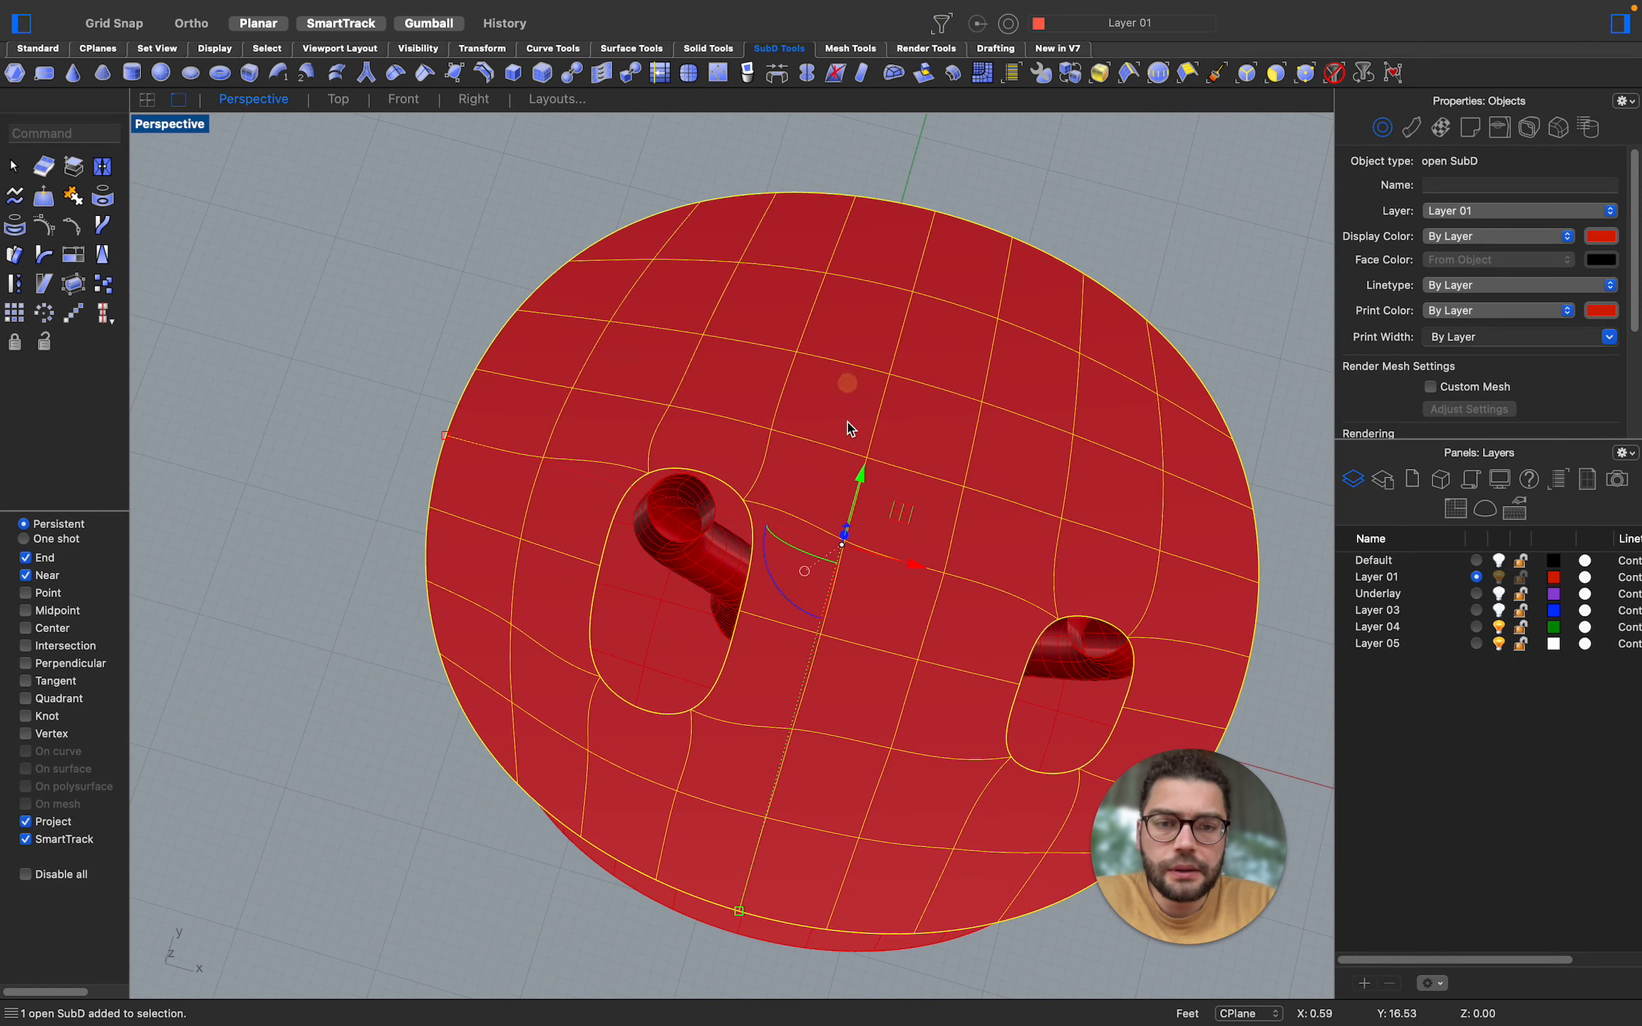
drag(862, 472, 888, 436)
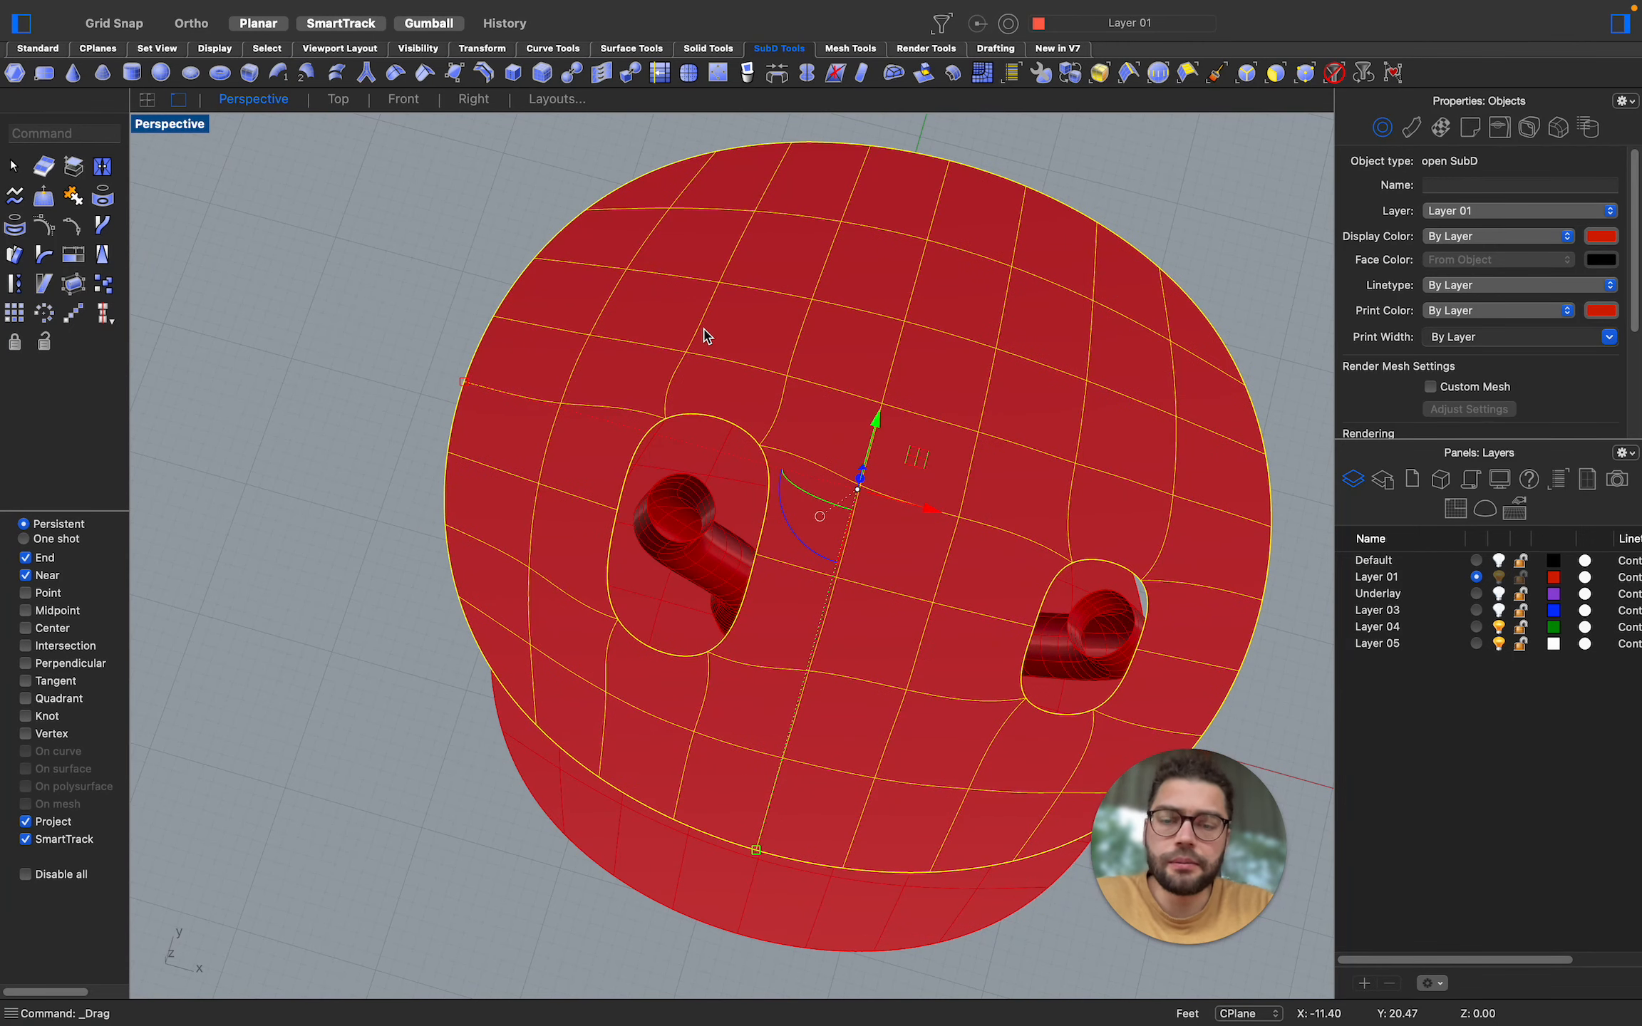
right_drag(701, 456, 637, 611)
scroll(700, 459, down, 8)
scroll(641, 590, up, 5)
scroll(757, 486, up, 5)
key(Escape)
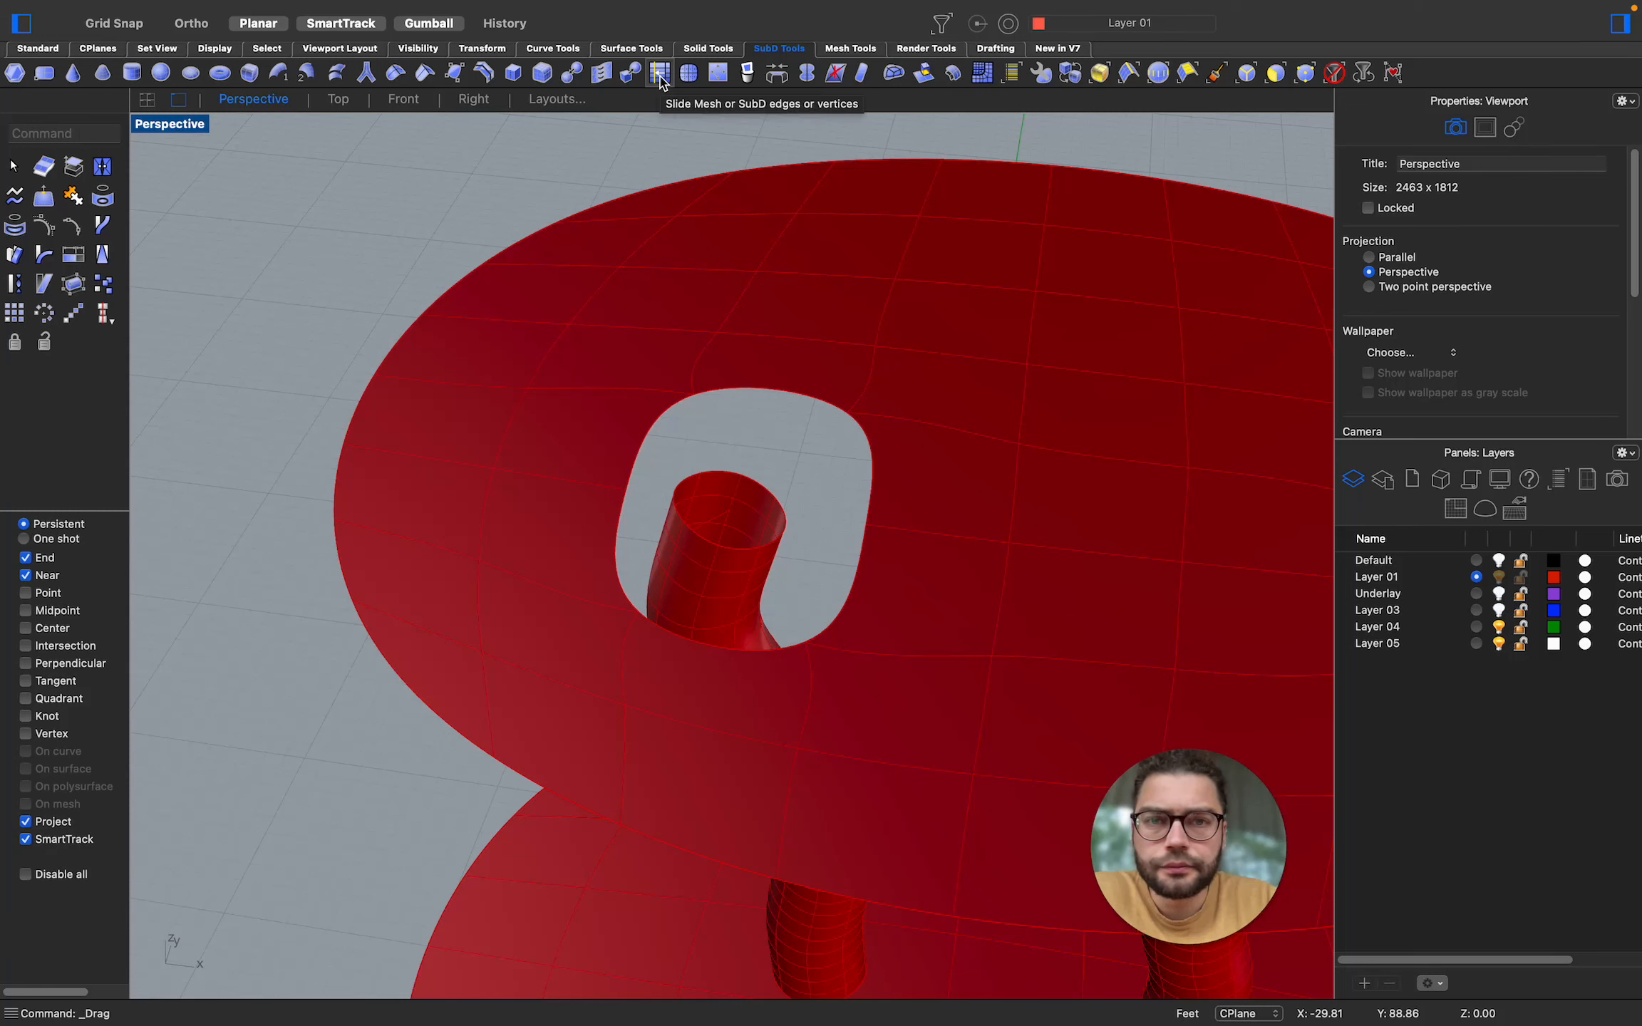
Insert extra edges in the ceiling SubD beside the enlarged hole, using full edge loops with absolute offset
click(484, 72)
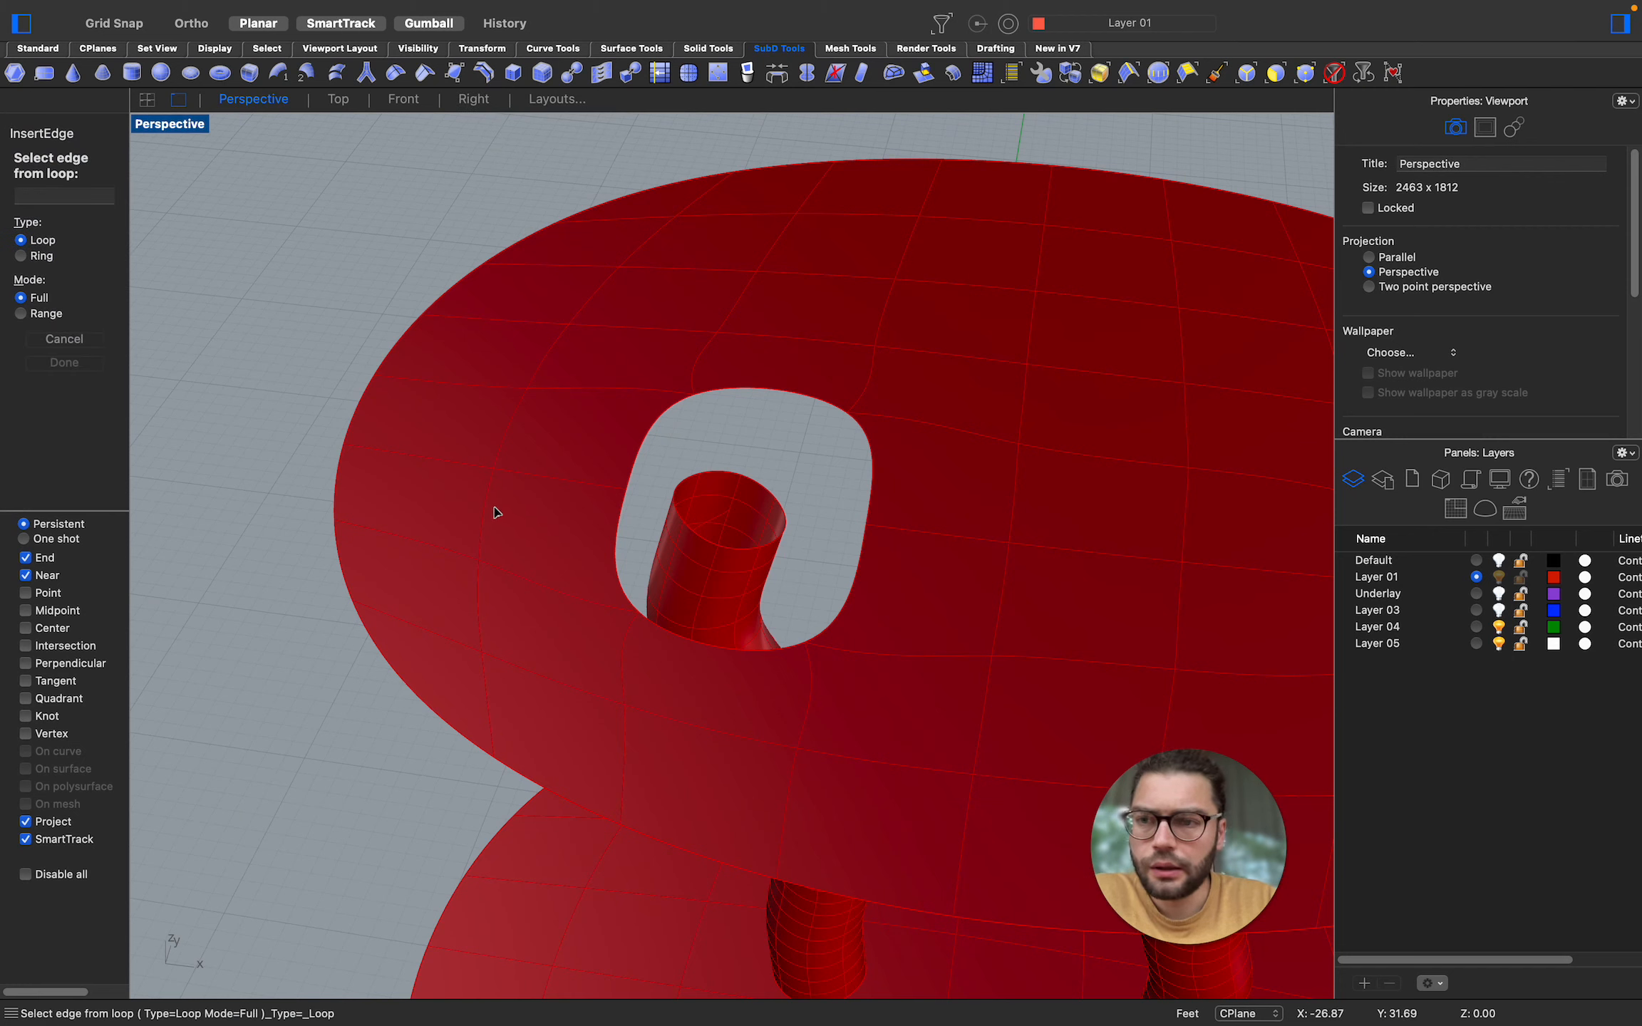
click(614, 547)
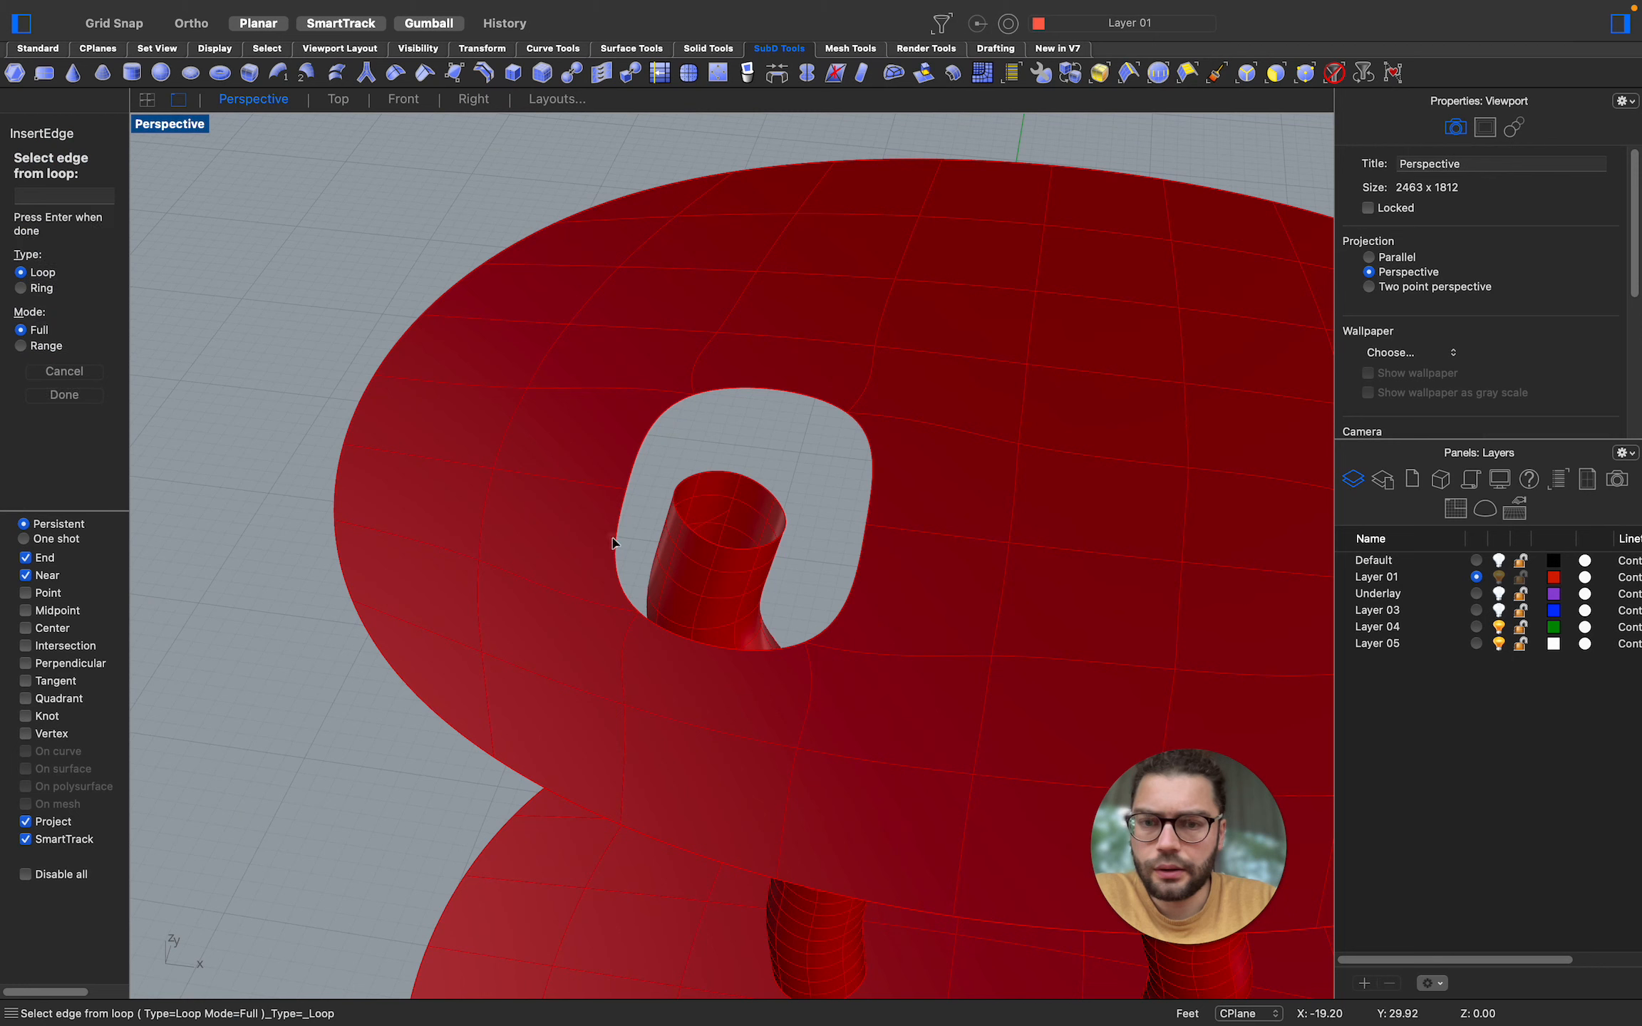
click(483, 510)
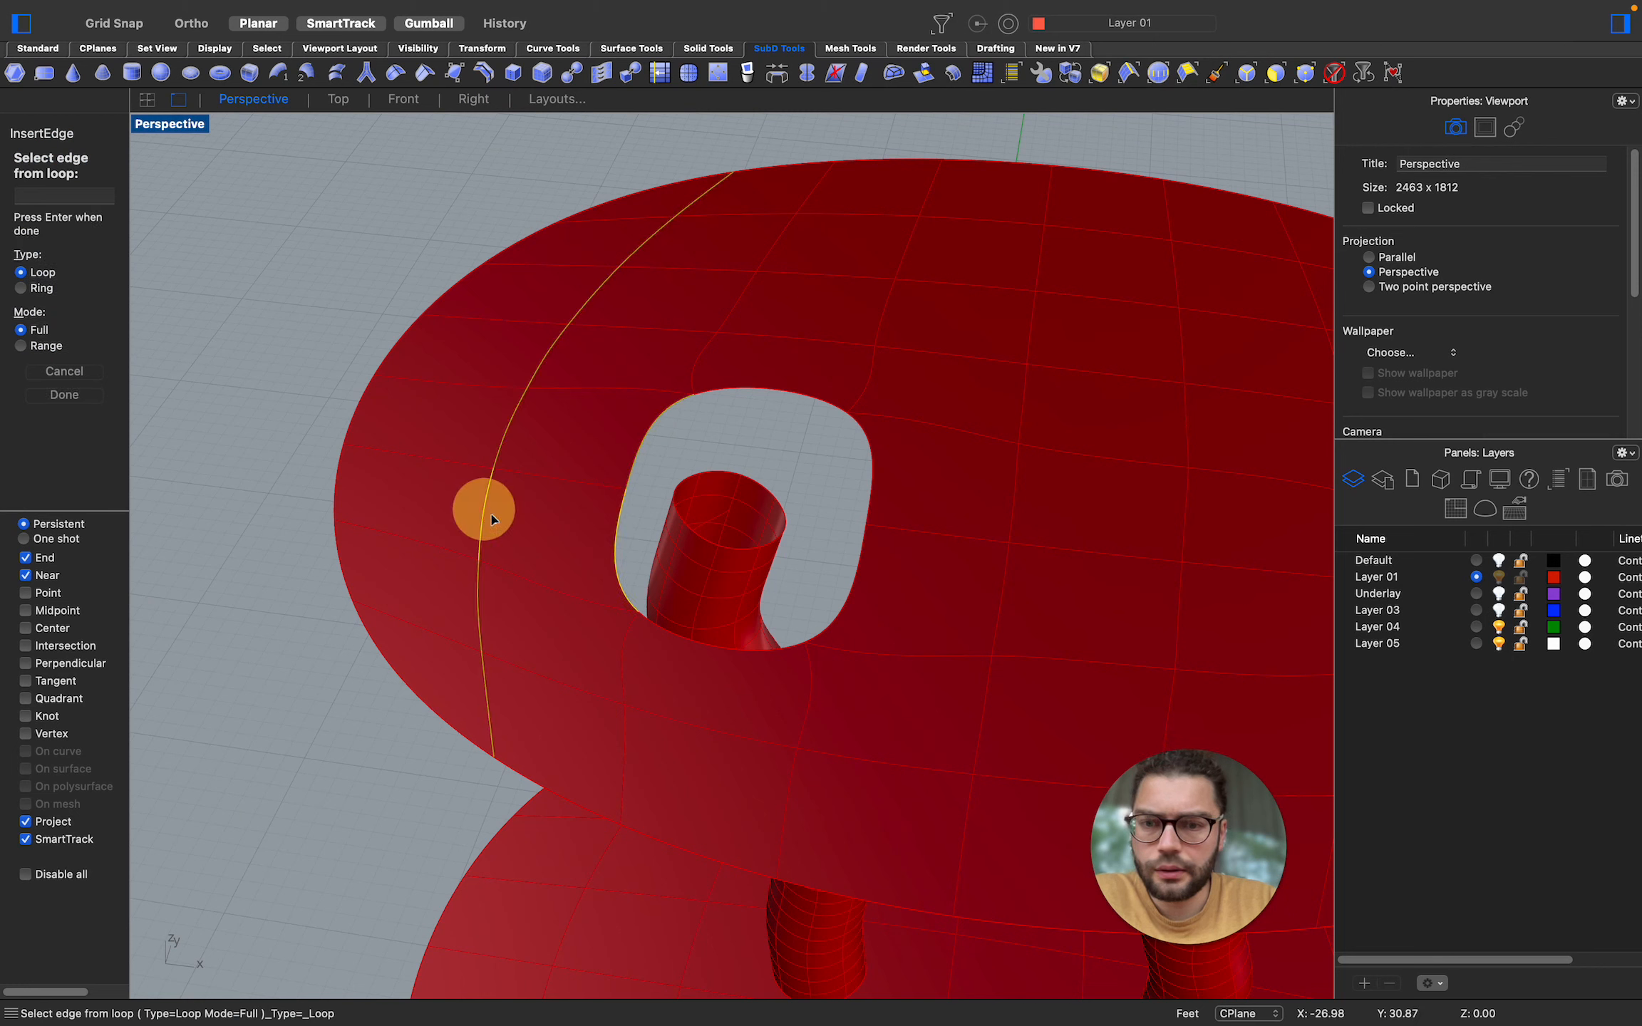
click(538, 530)
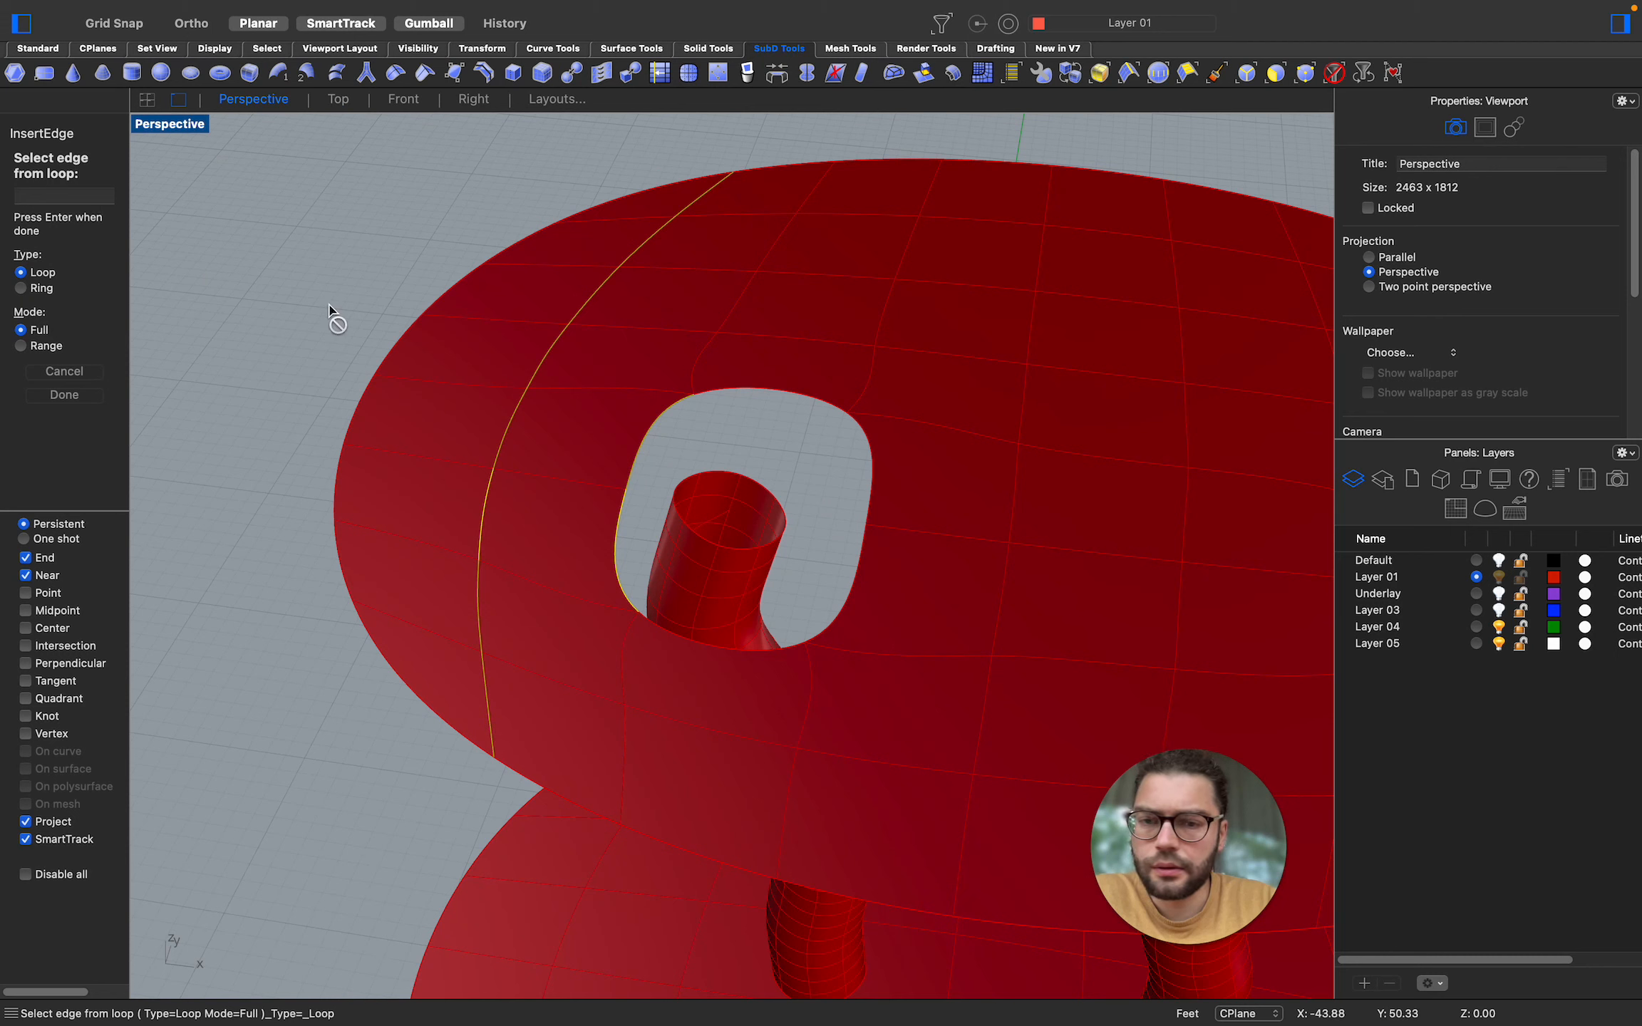
key(Return)
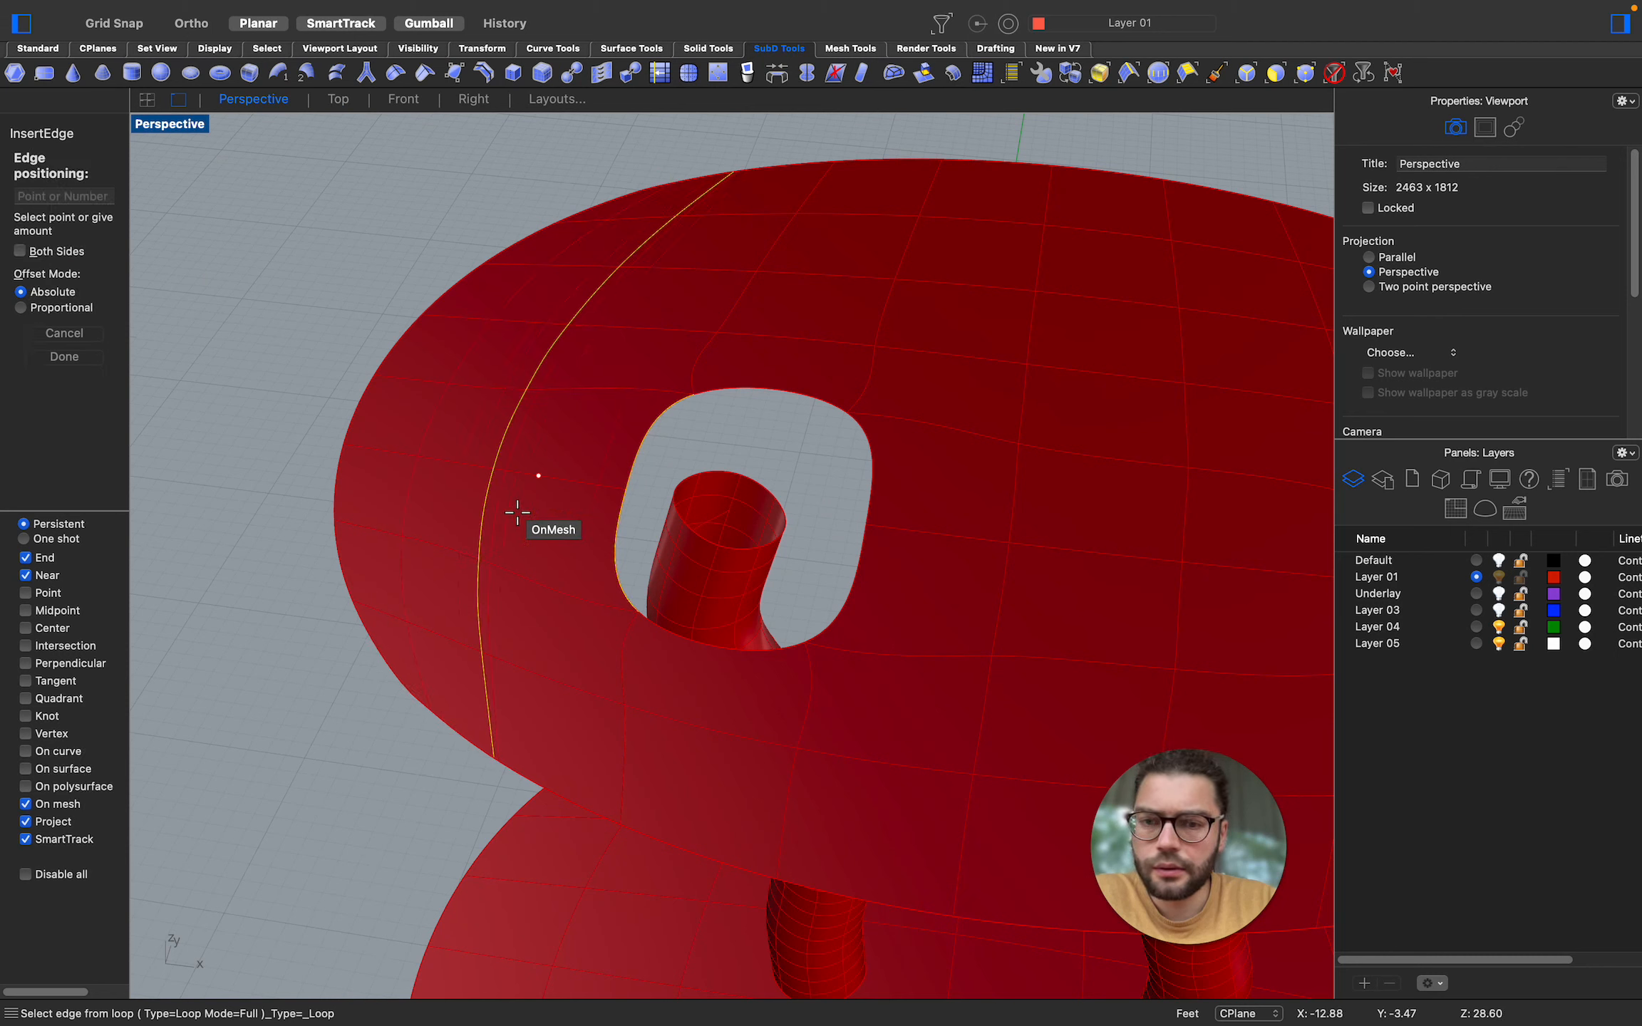
click(591, 533)
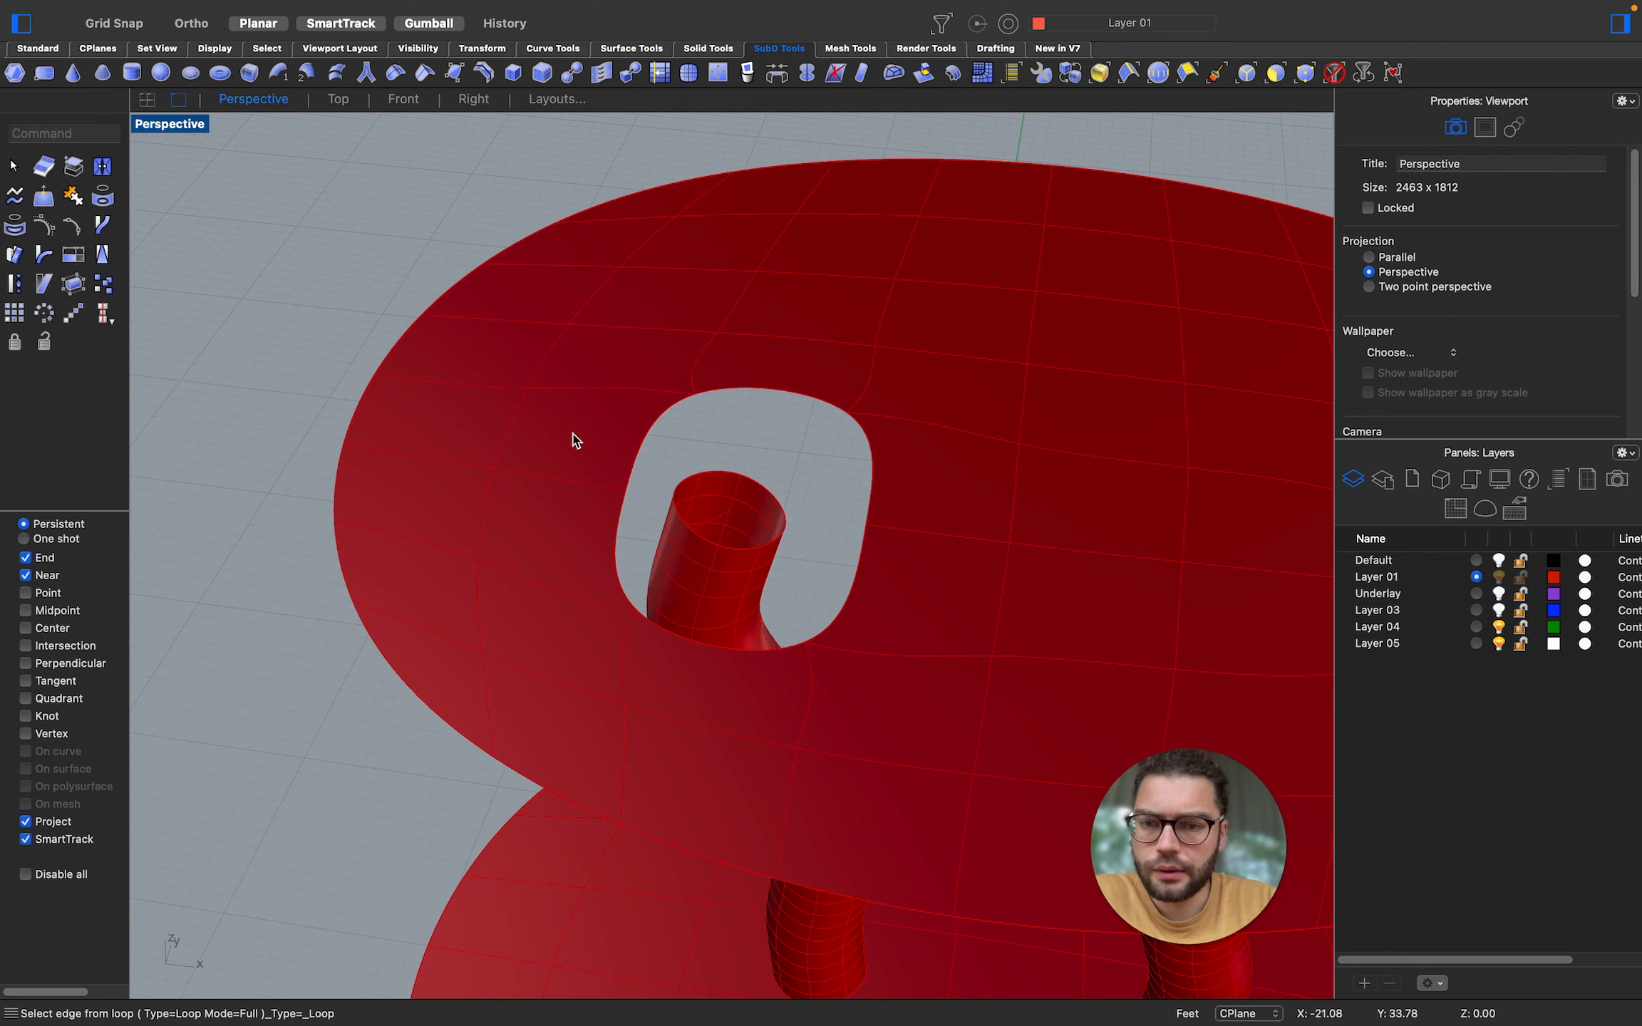
click(560, 479)
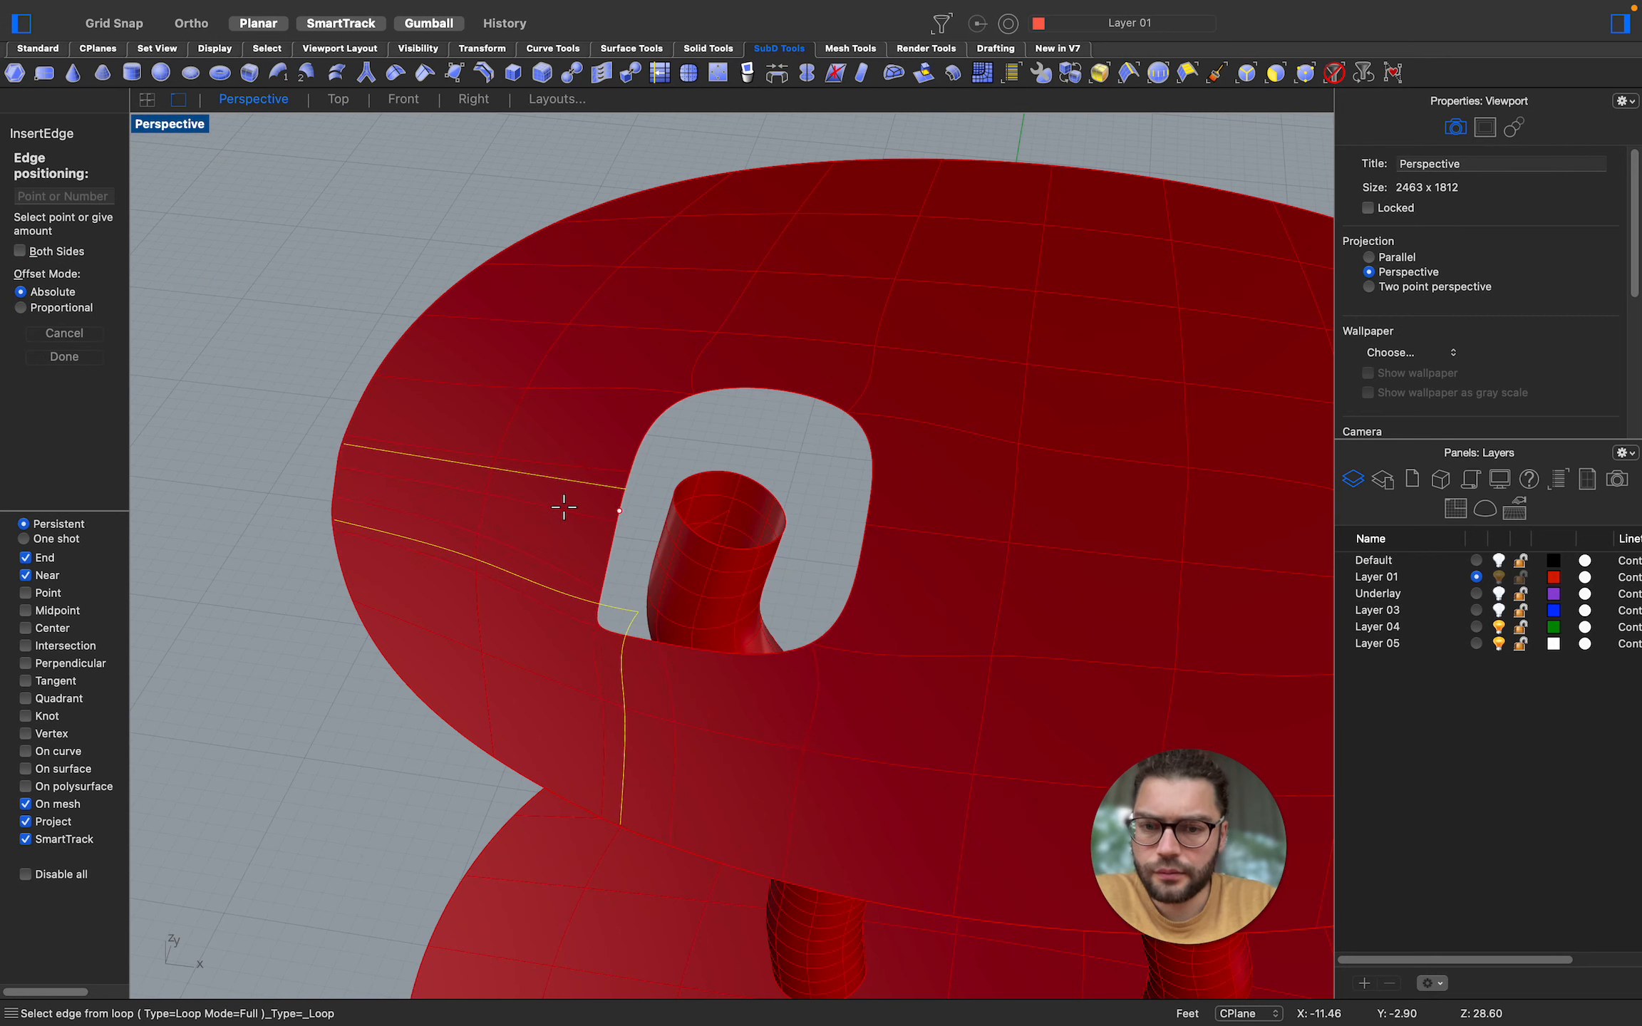
key(Escape)
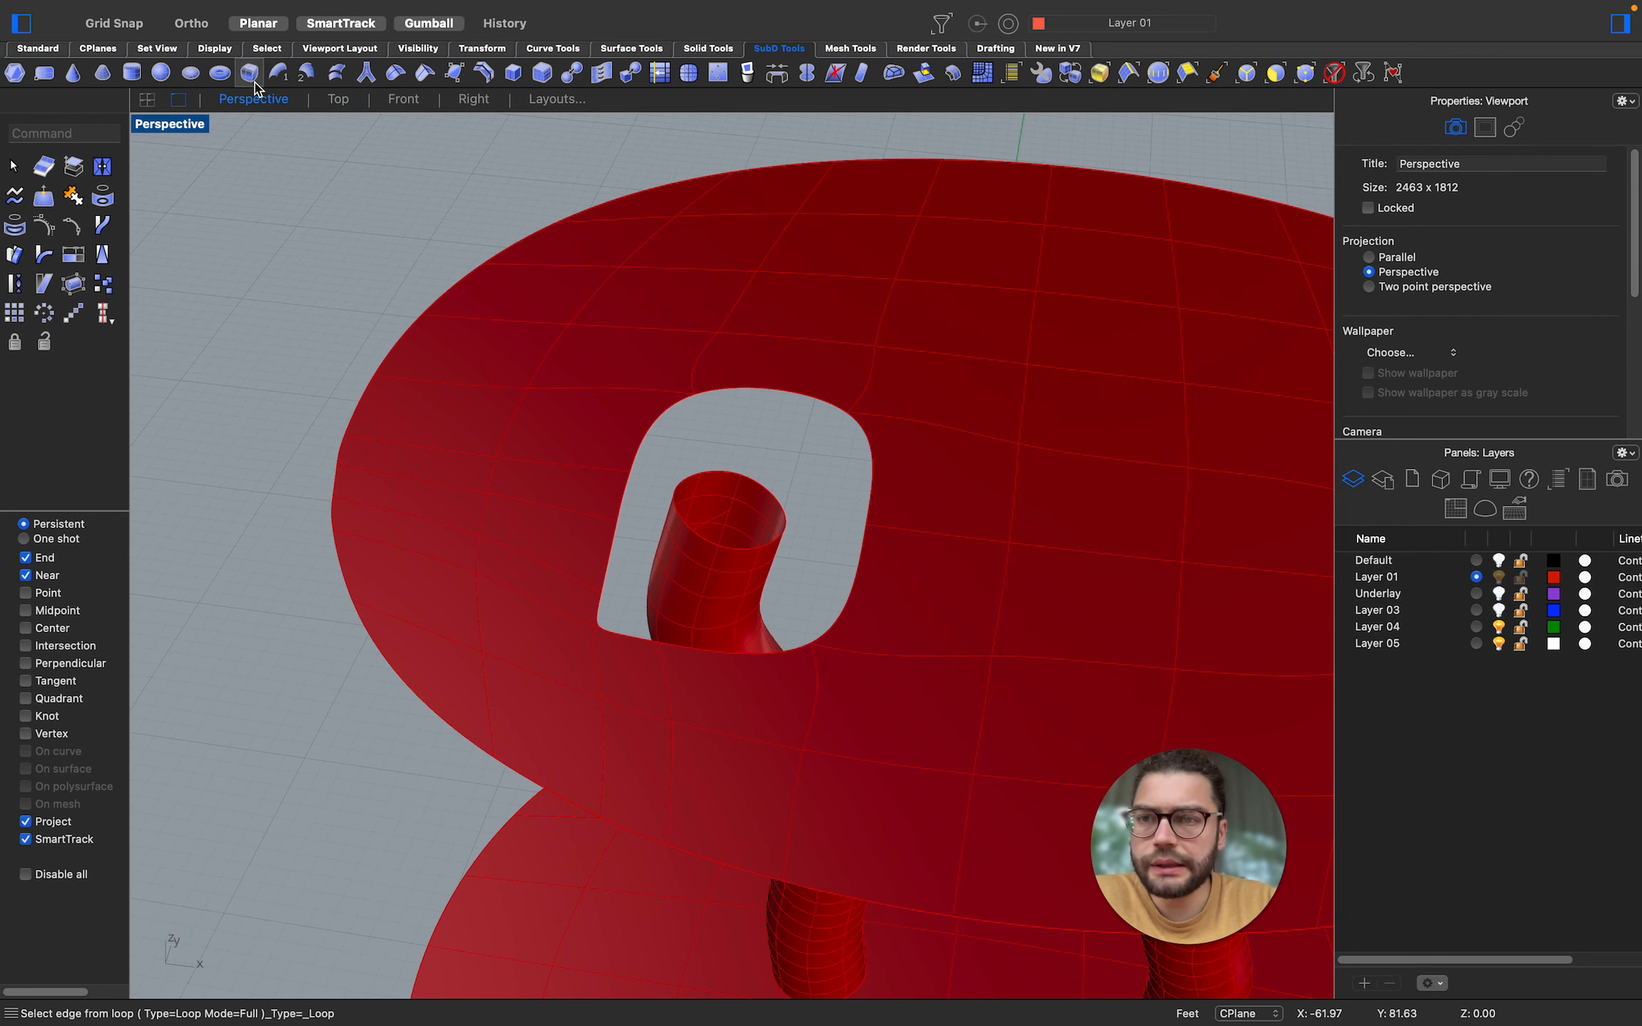
click(518, 560)
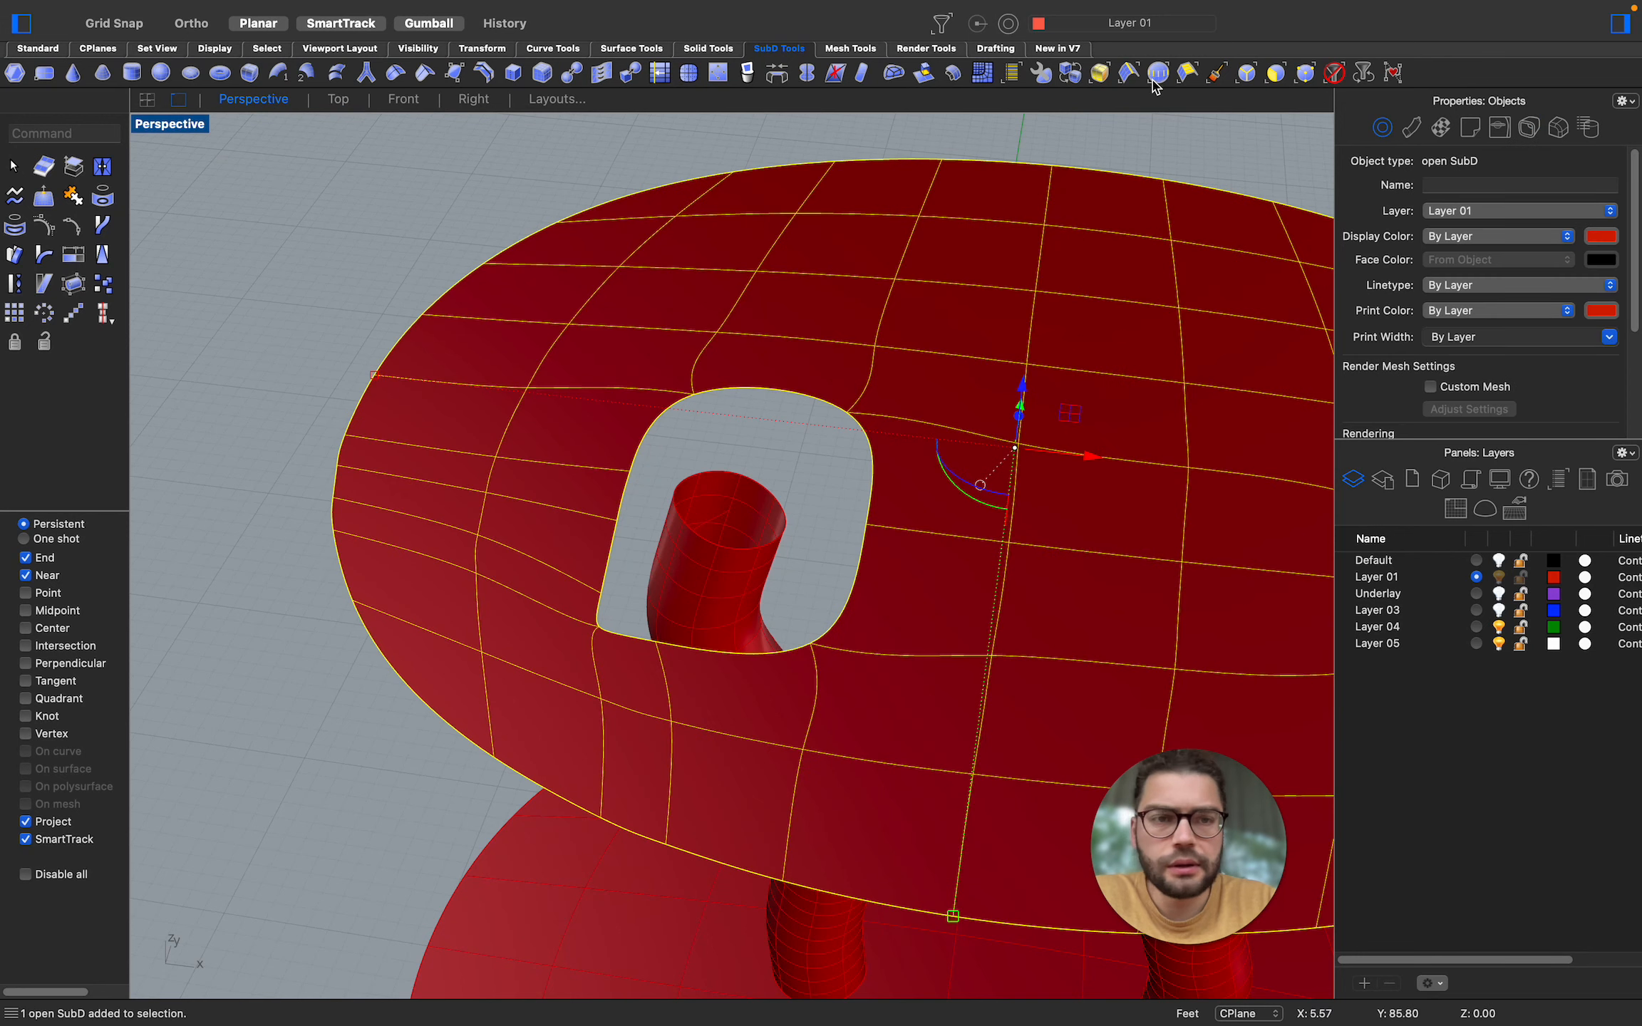
click(1126, 72)
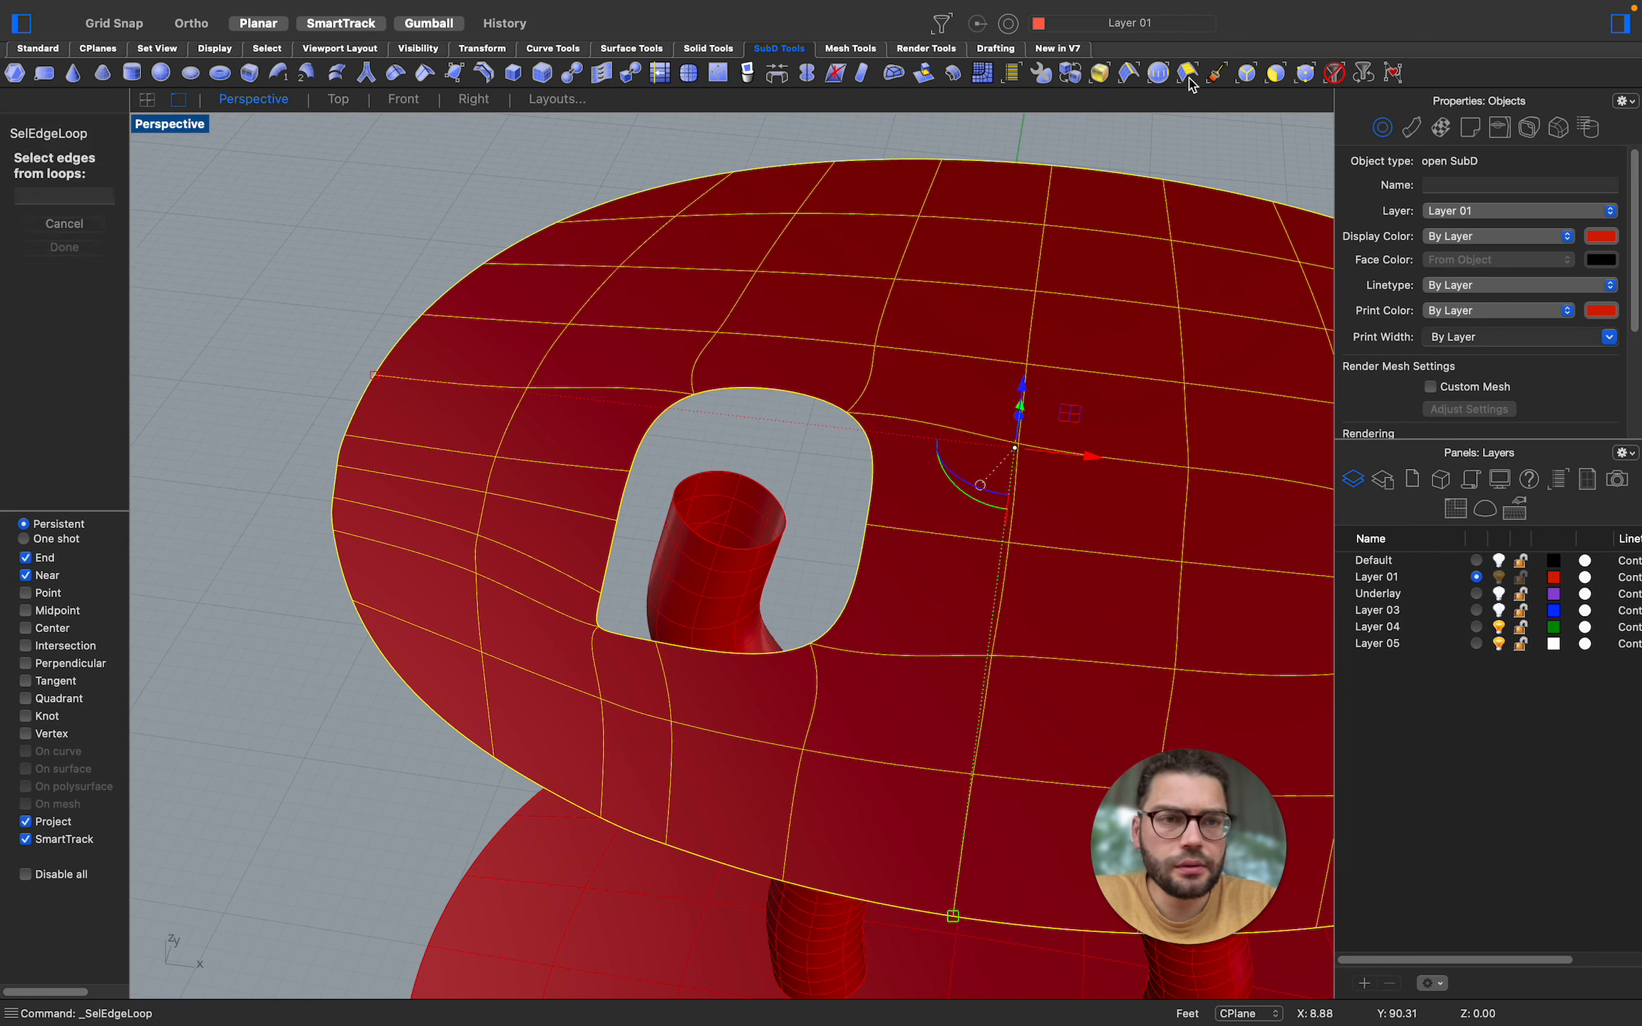
click(544, 561)
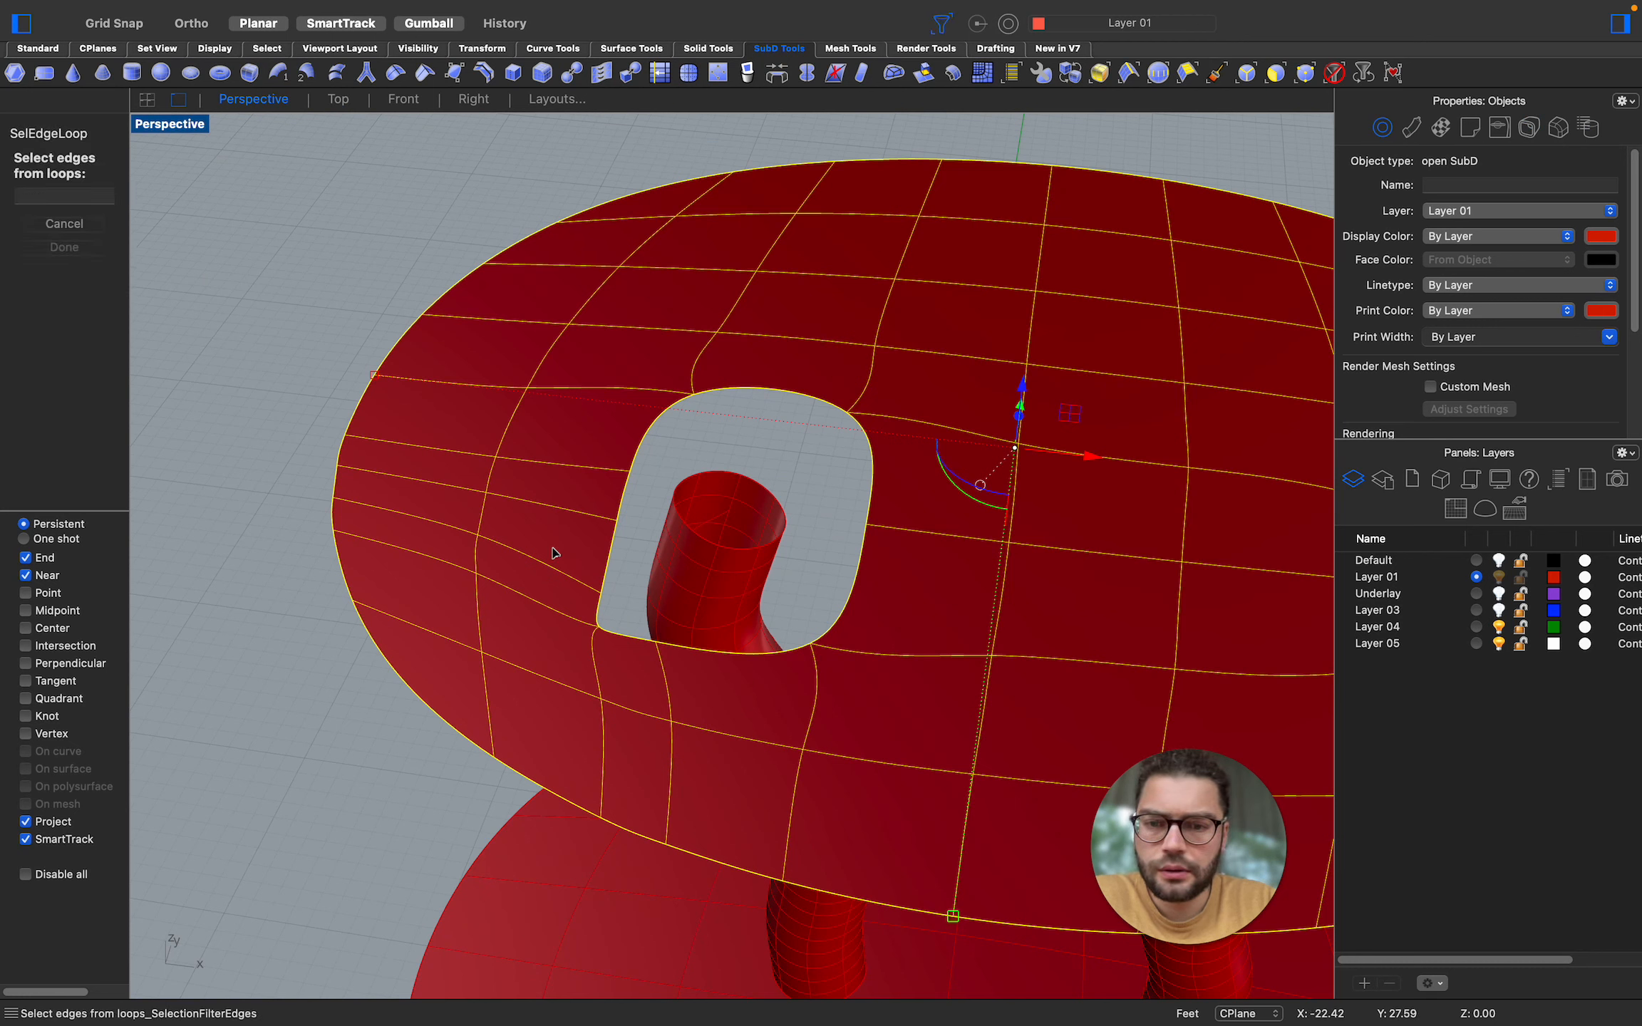
click(558, 536)
click(1245, 69)
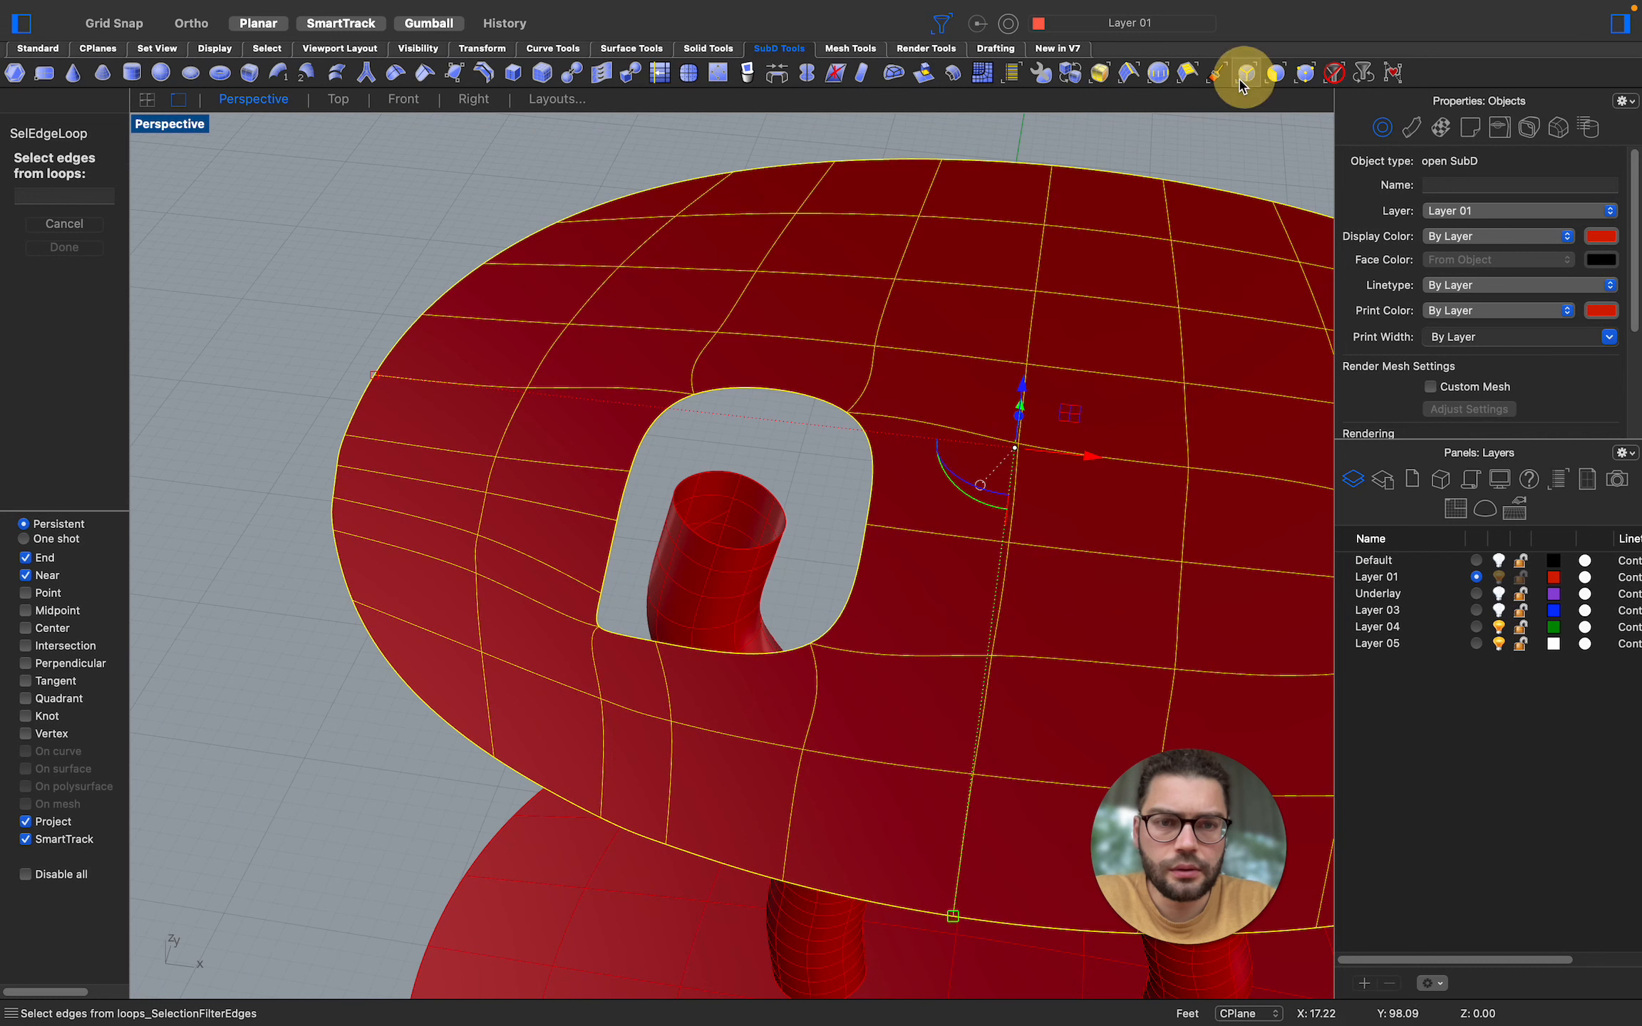
click(1092, 153)
click(1098, 151)
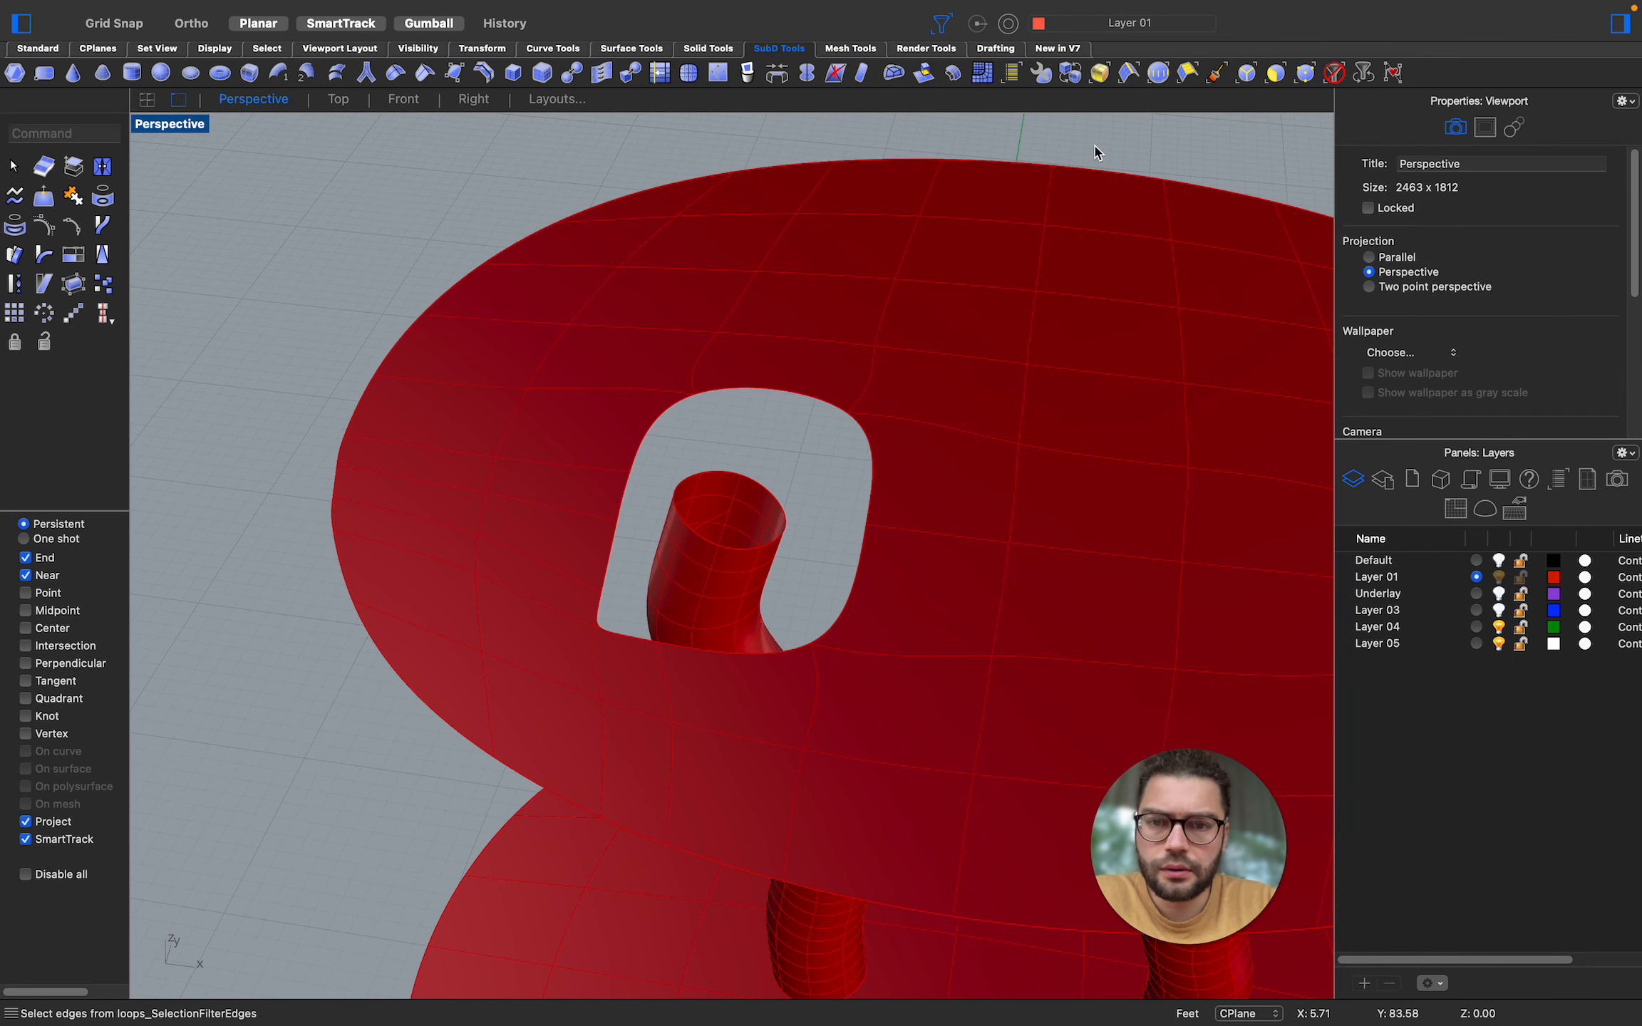
Restrict selection to SubD edges and delete the surplus inserted edges running from the enlarged hole to the ceiling's outer rim
click(1247, 72)
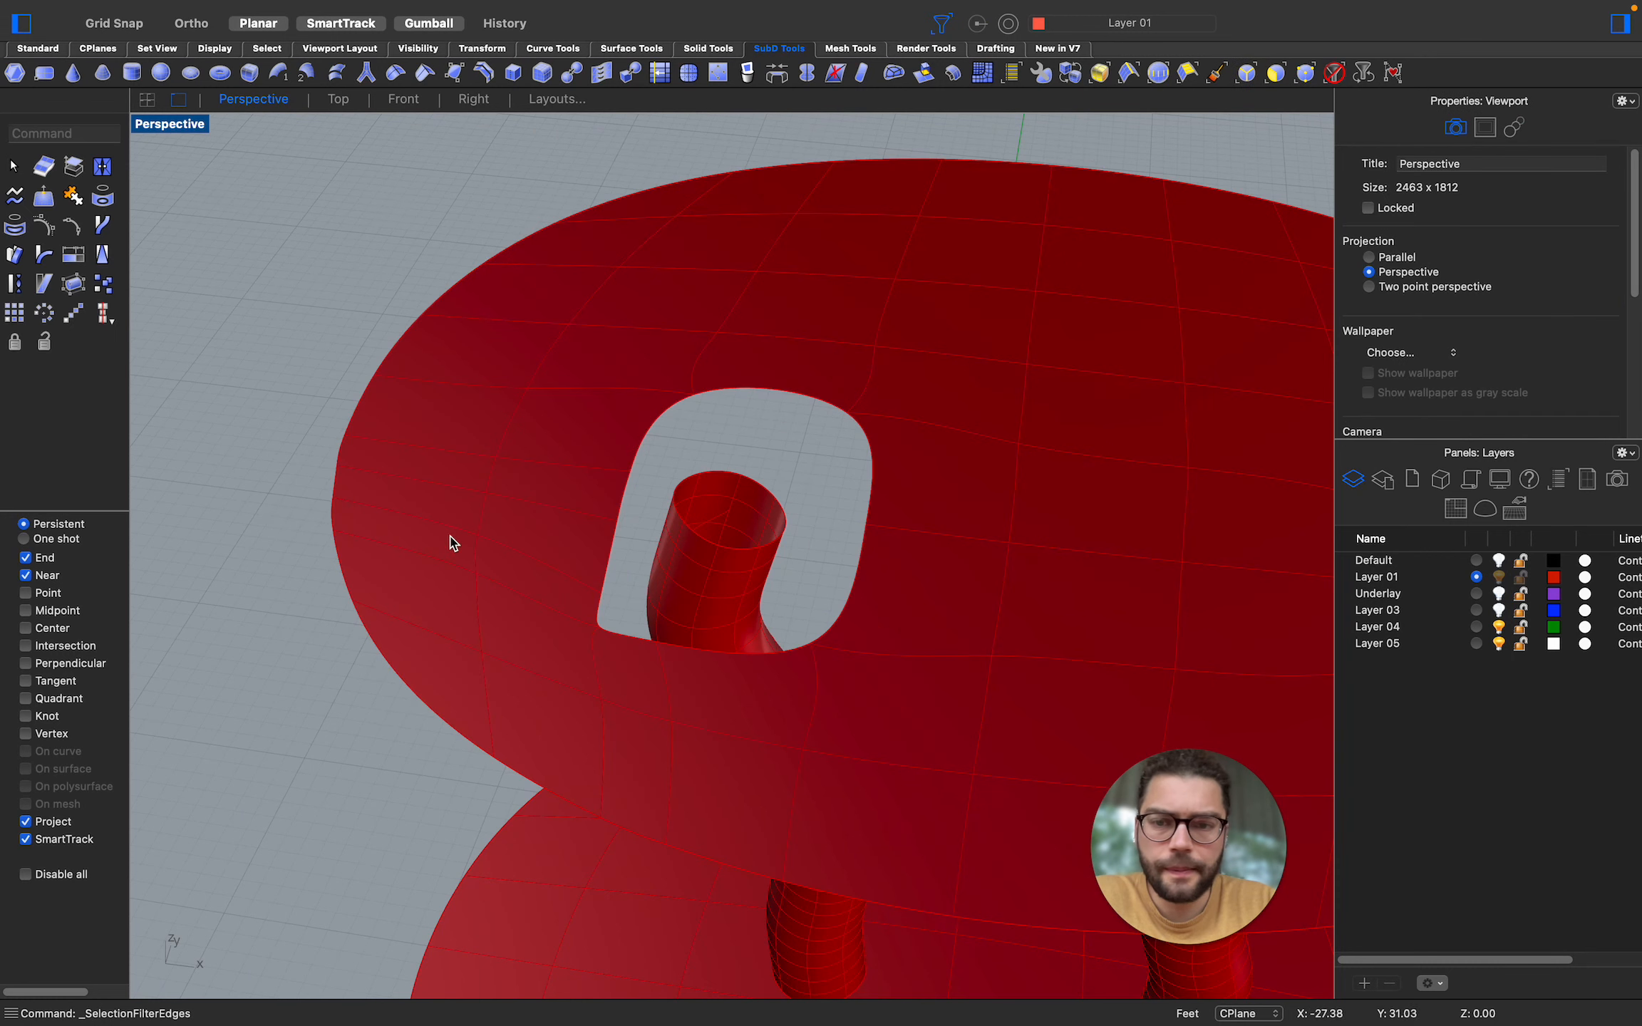
click(540, 563)
click(429, 525)
key(Delete)
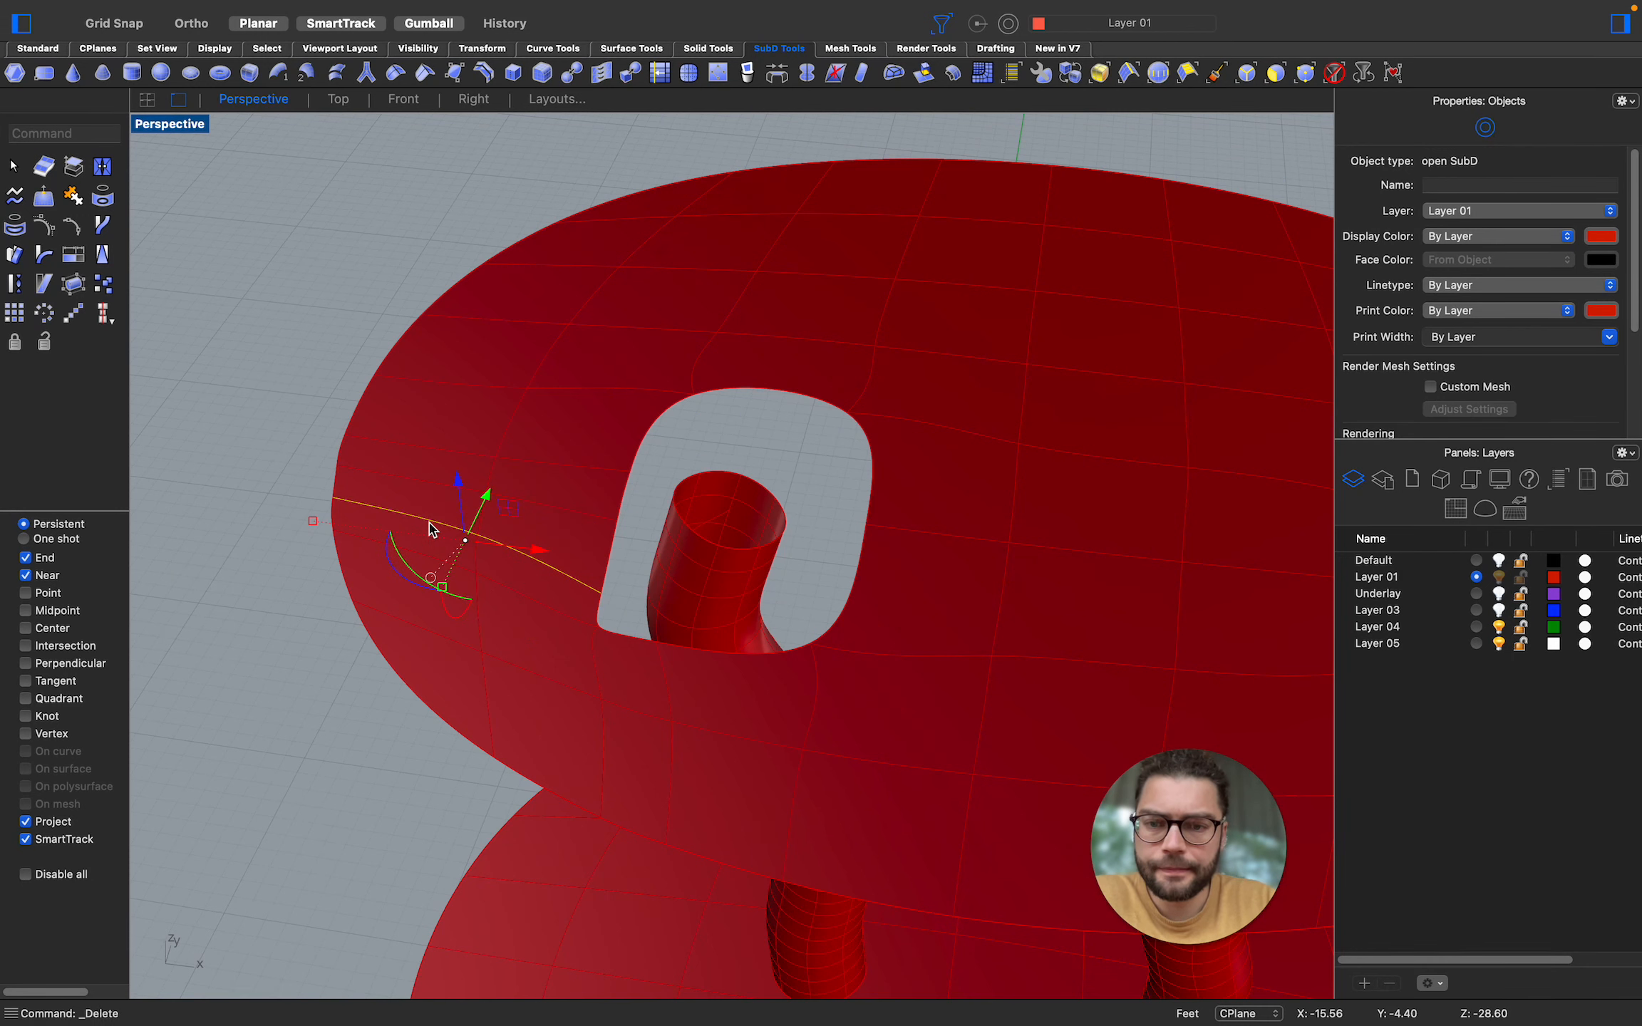
scroll(652, 488, up, 3)
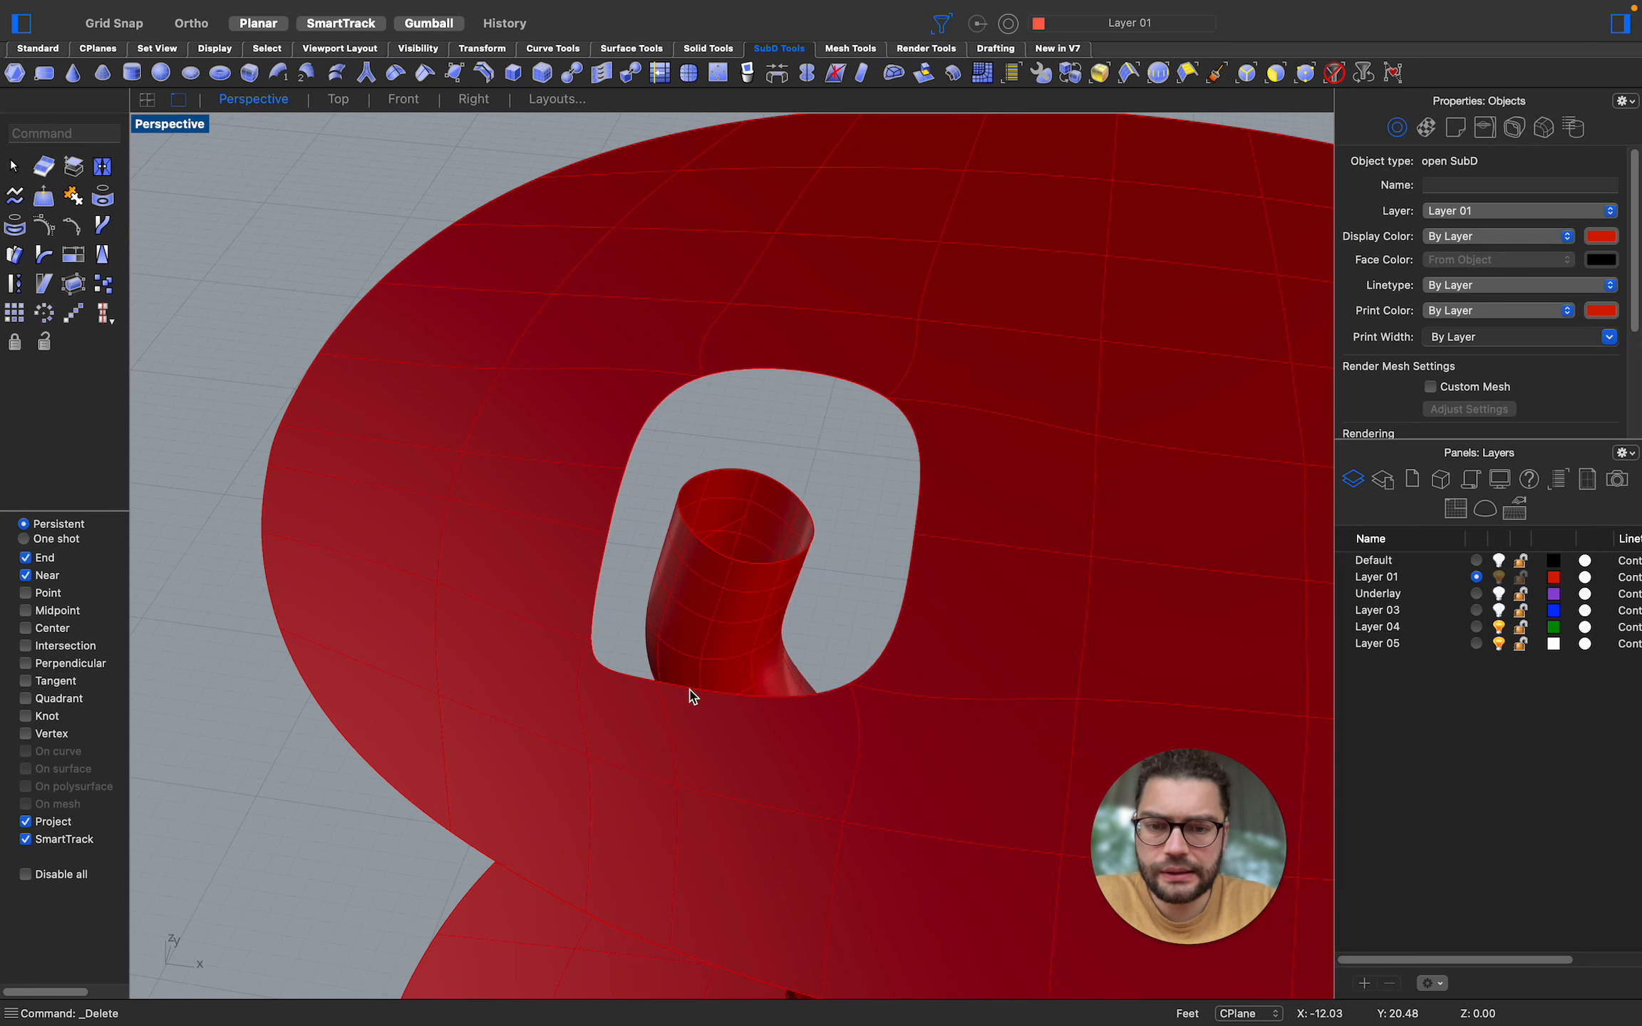
scroll(654, 584, down, 3)
scroll(718, 524, up, 3)
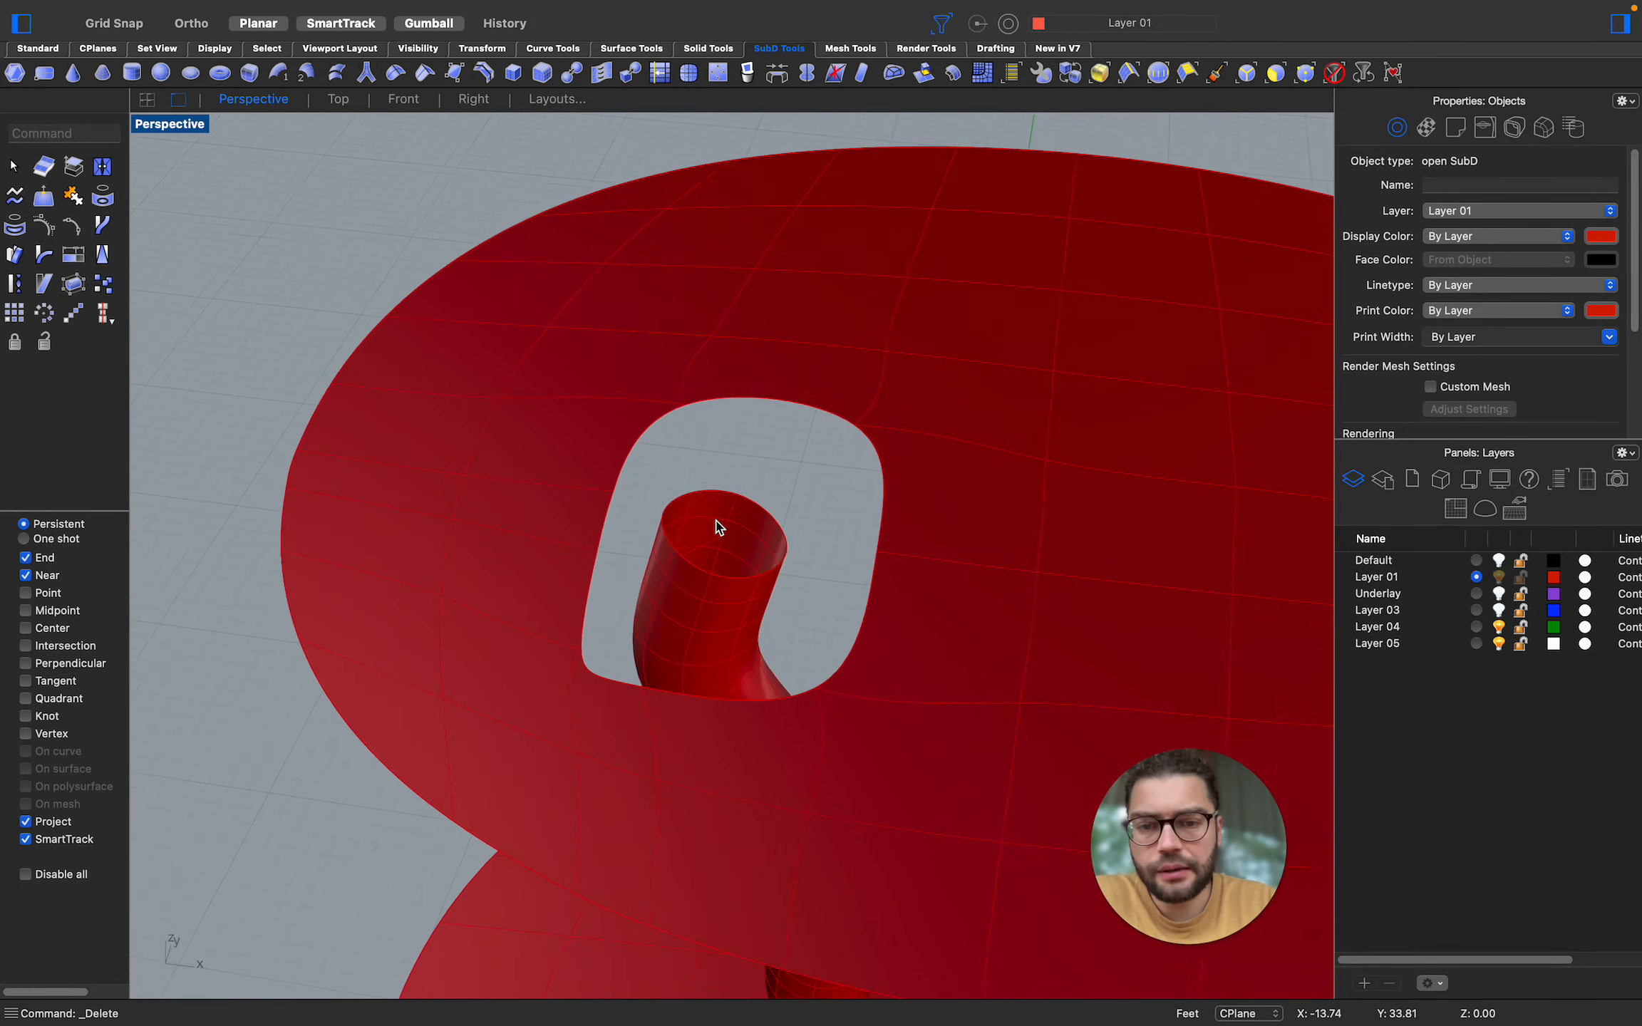
scroll(716, 484, down, 3)
scroll(664, 513, up, 4)
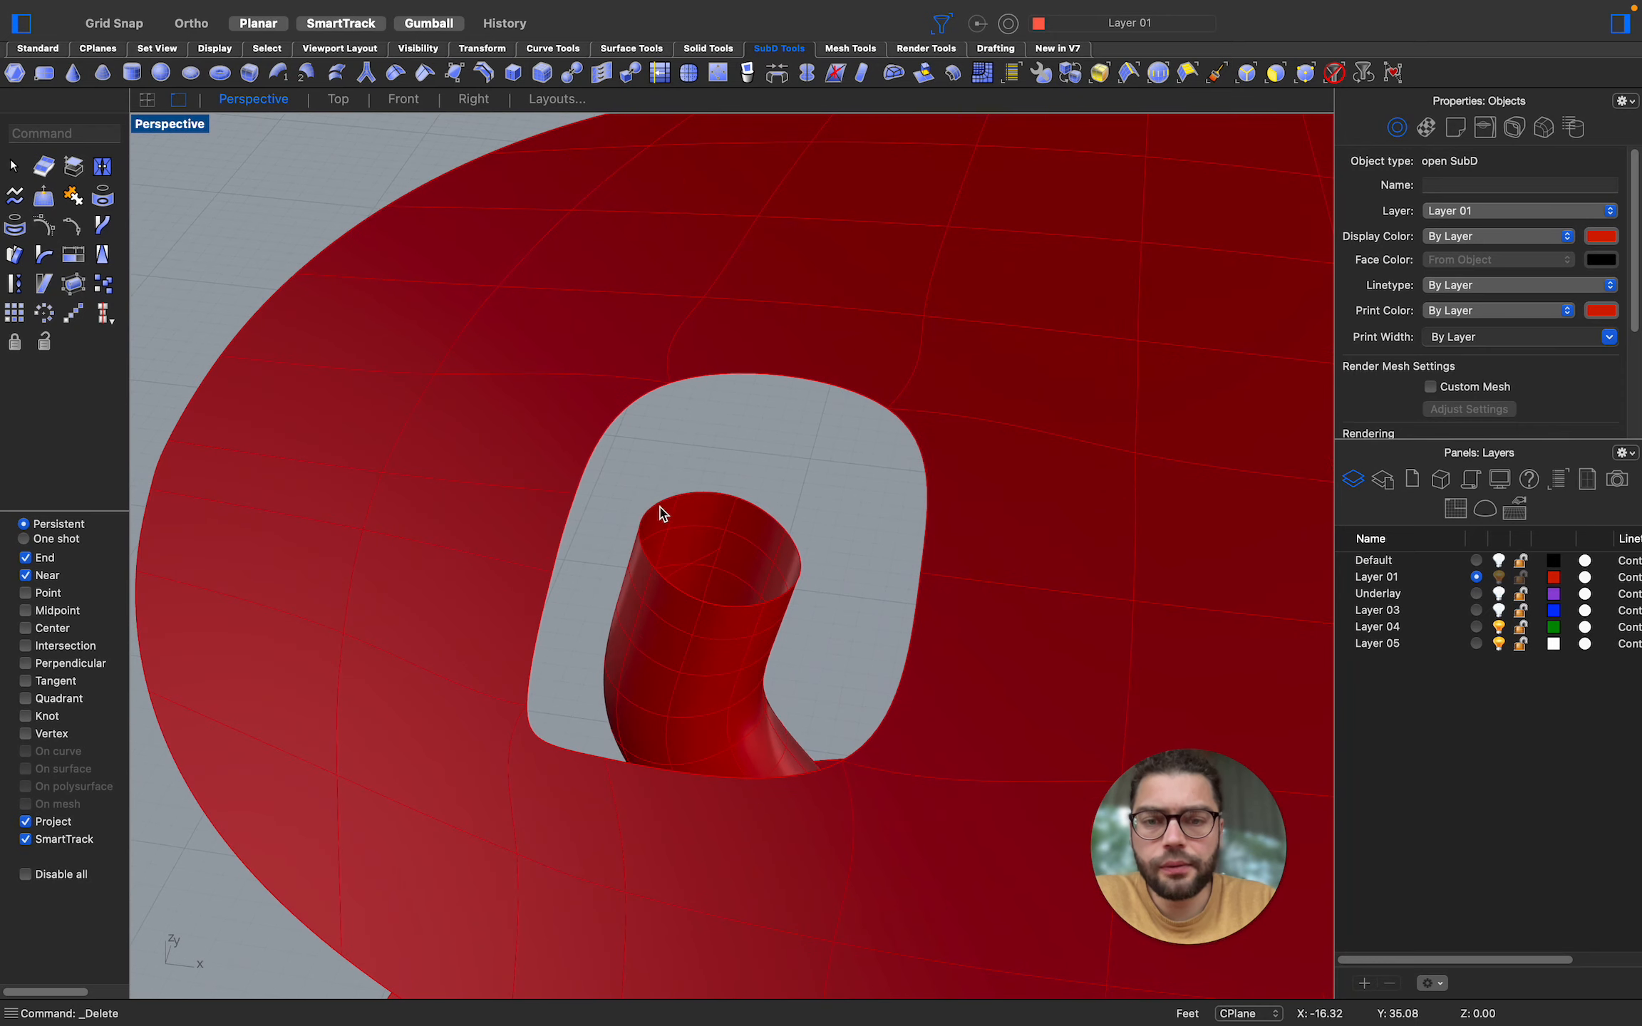
Select every rim edge at the first pipe's upper end, rotate them level beneath the ceiling hole, and clear the selection
click(660, 511)
shift+click(724, 497)
scroll(782, 520, up, 4)
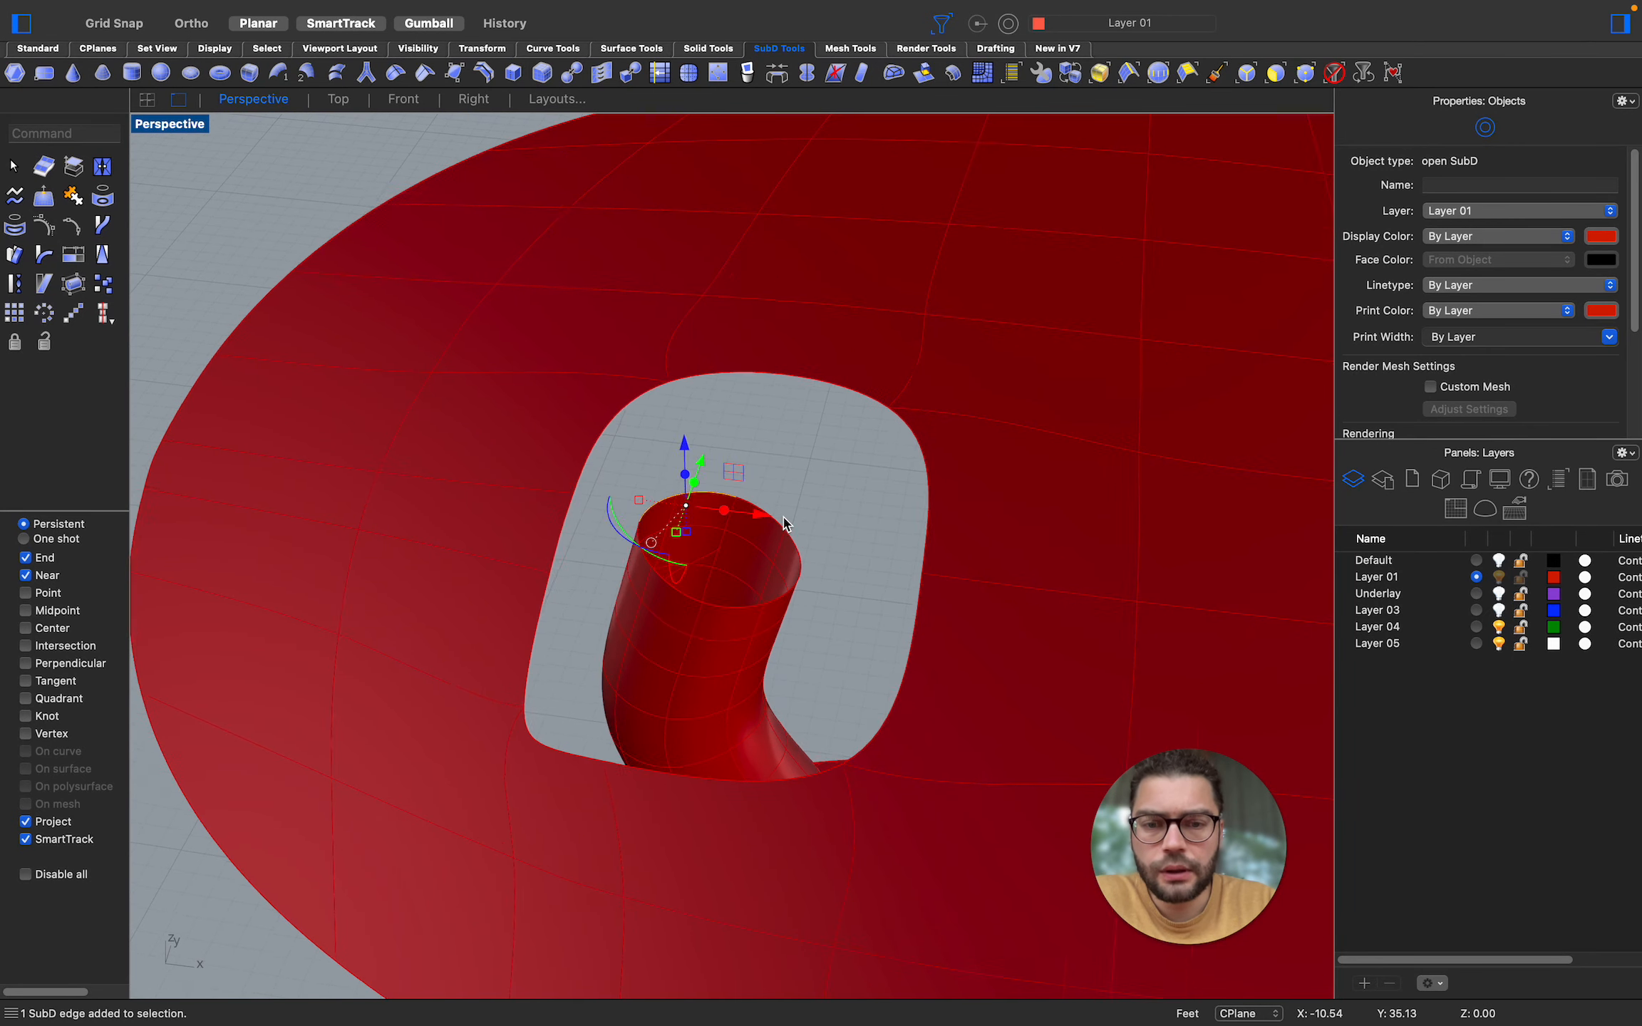
shift+click(752, 507)
shift+click(801, 552)
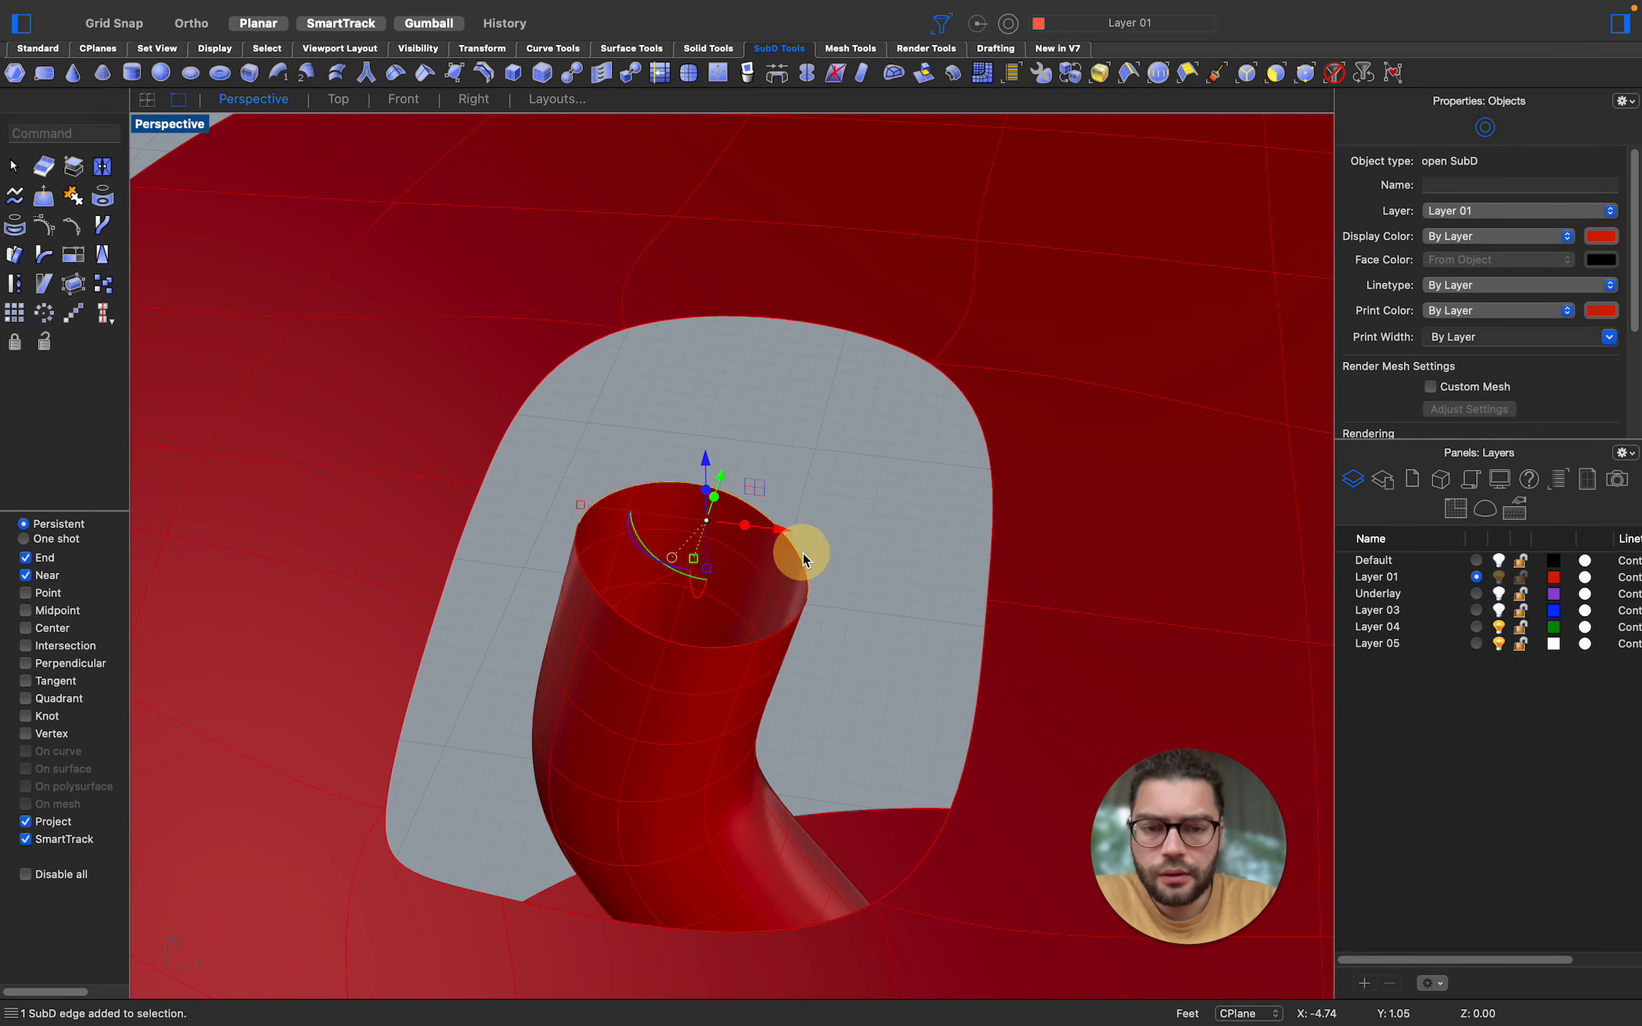
shift+click(795, 623)
scroll(810, 618, up, 4)
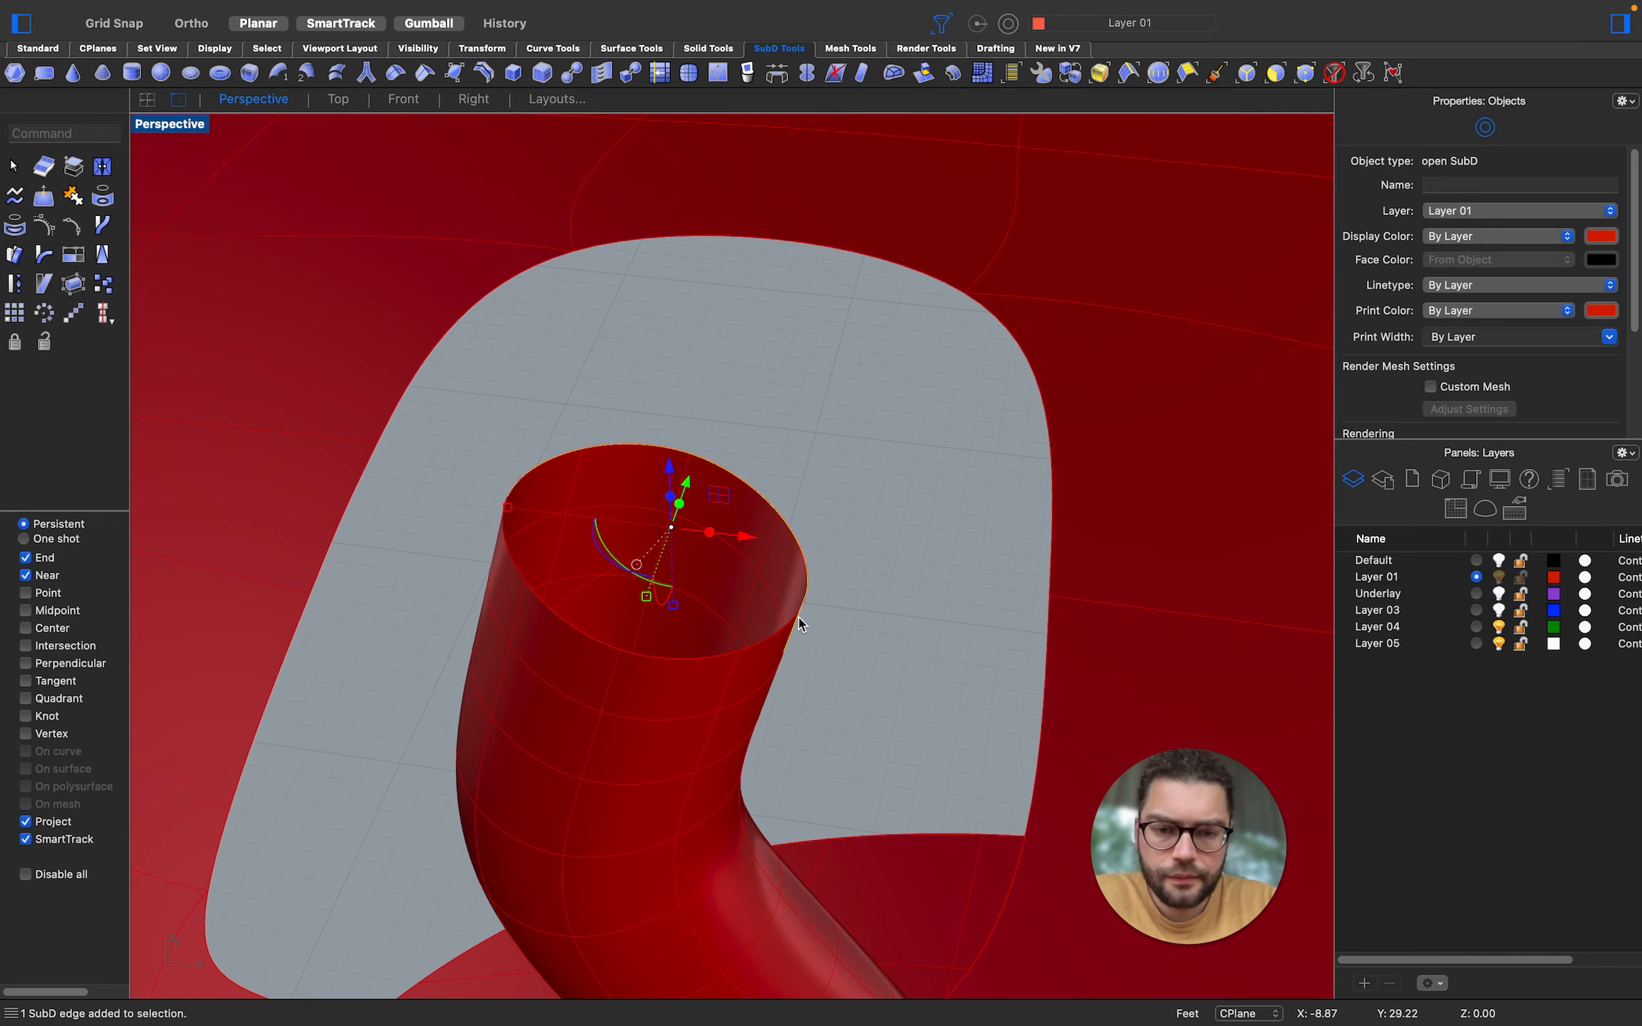
super+click(801, 619)
shift+click(678, 659)
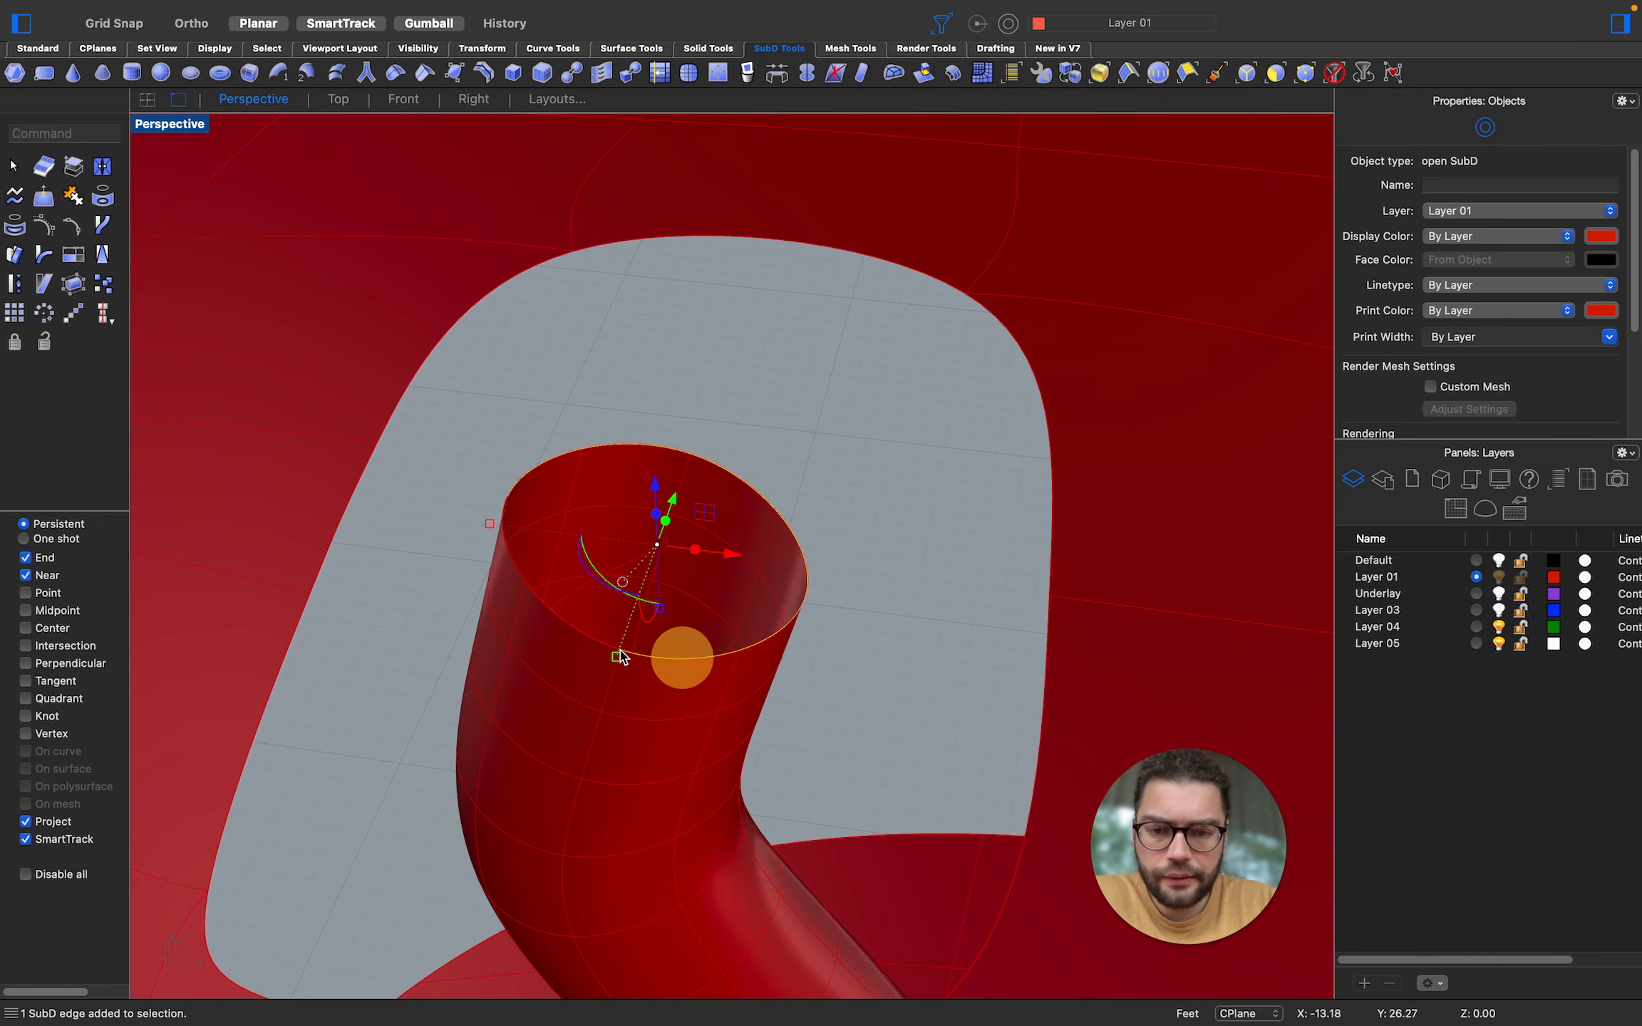
shift+click(569, 630)
scroll(723, 491, down, 4)
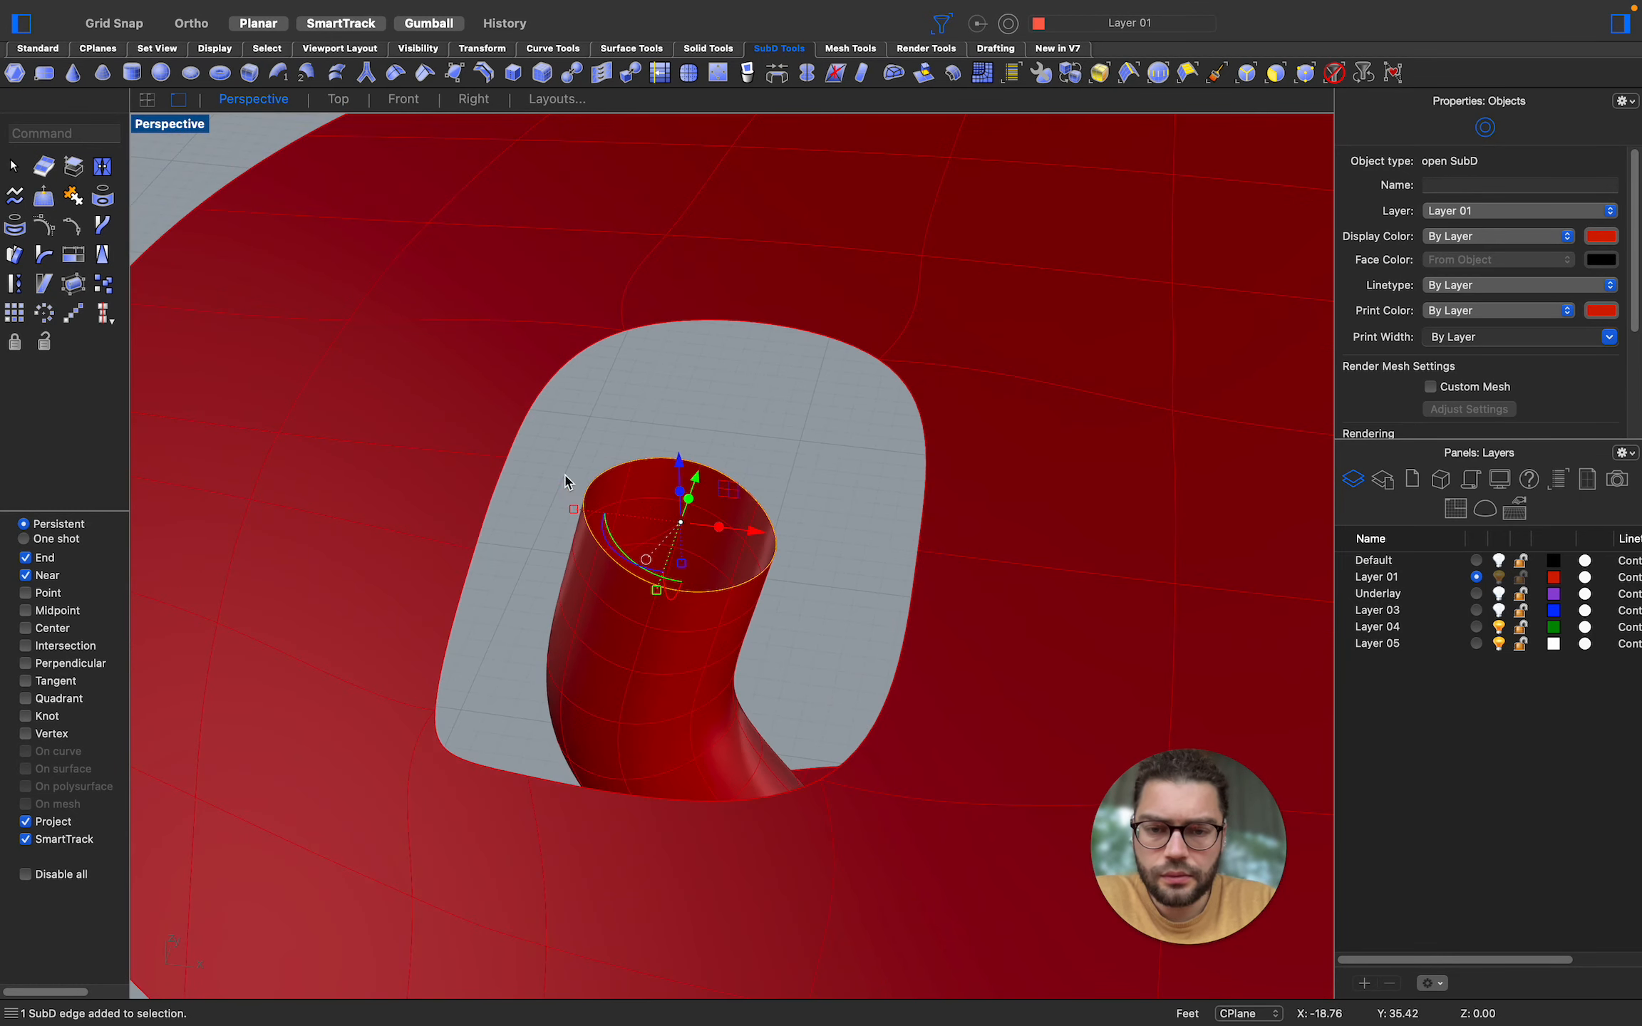
scroll(718, 504, down, 4)
right_drag(716, 499, 717, 503)
scroll(707, 522, down, 5)
scroll(638, 750, up, 4)
right_drag(638, 750, 637, 749)
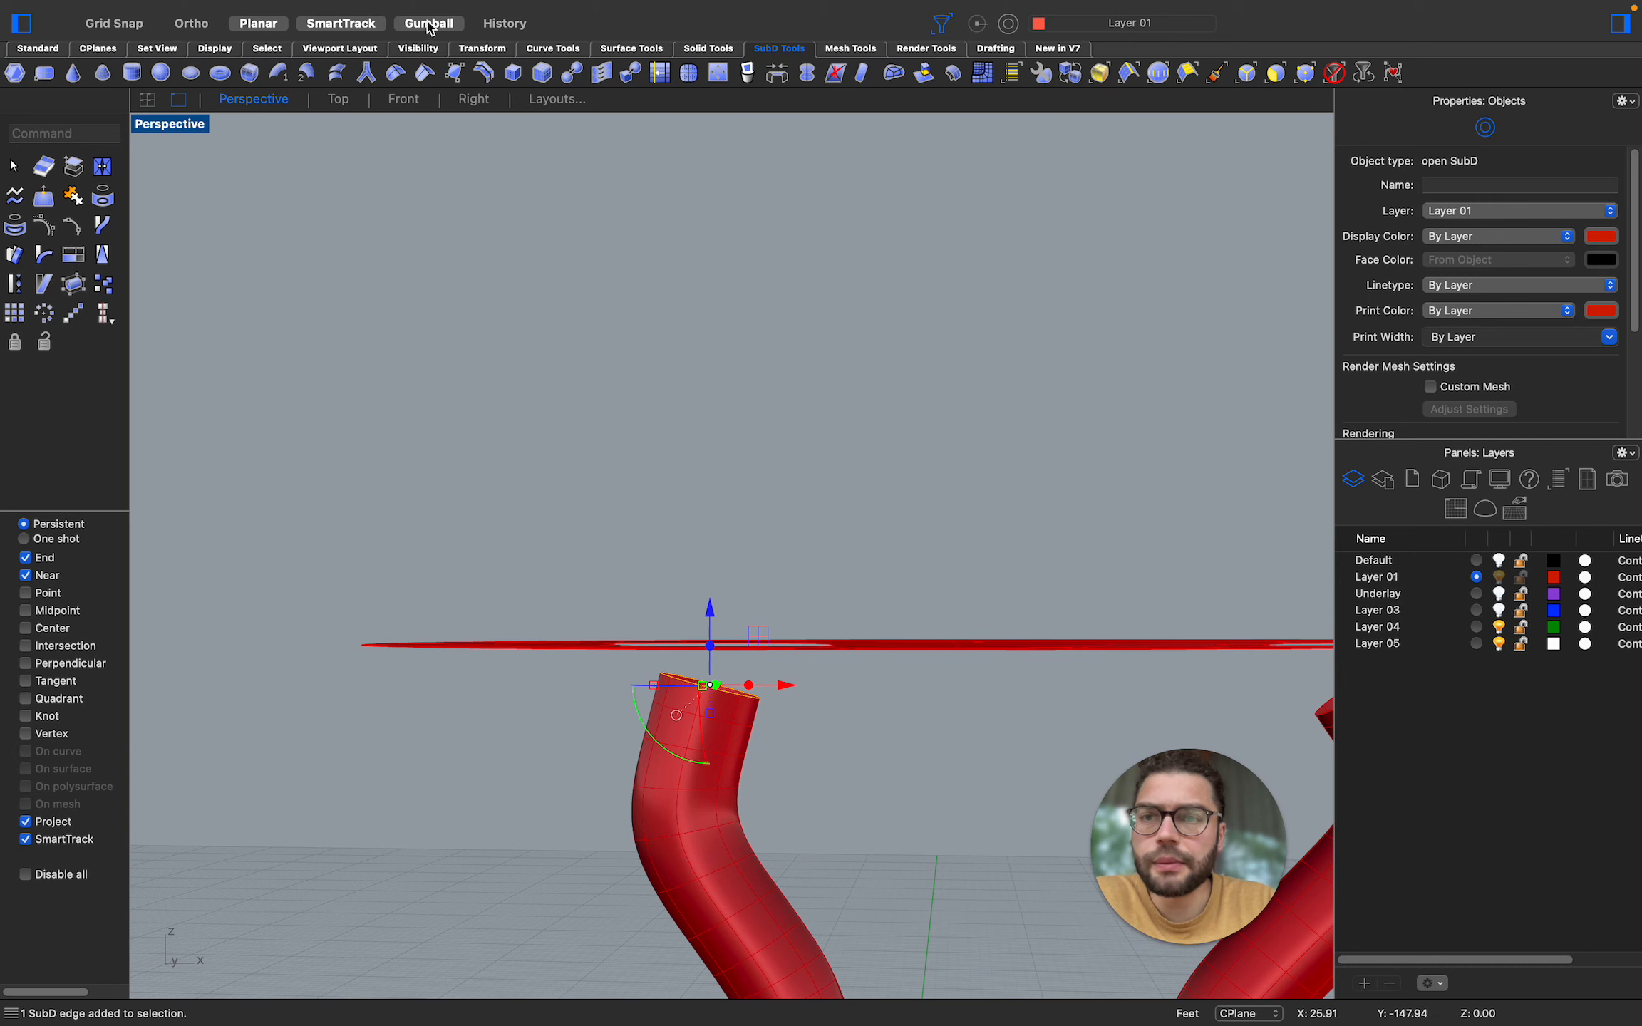
drag(636, 718, 637, 734)
scroll(704, 787, up, 2)
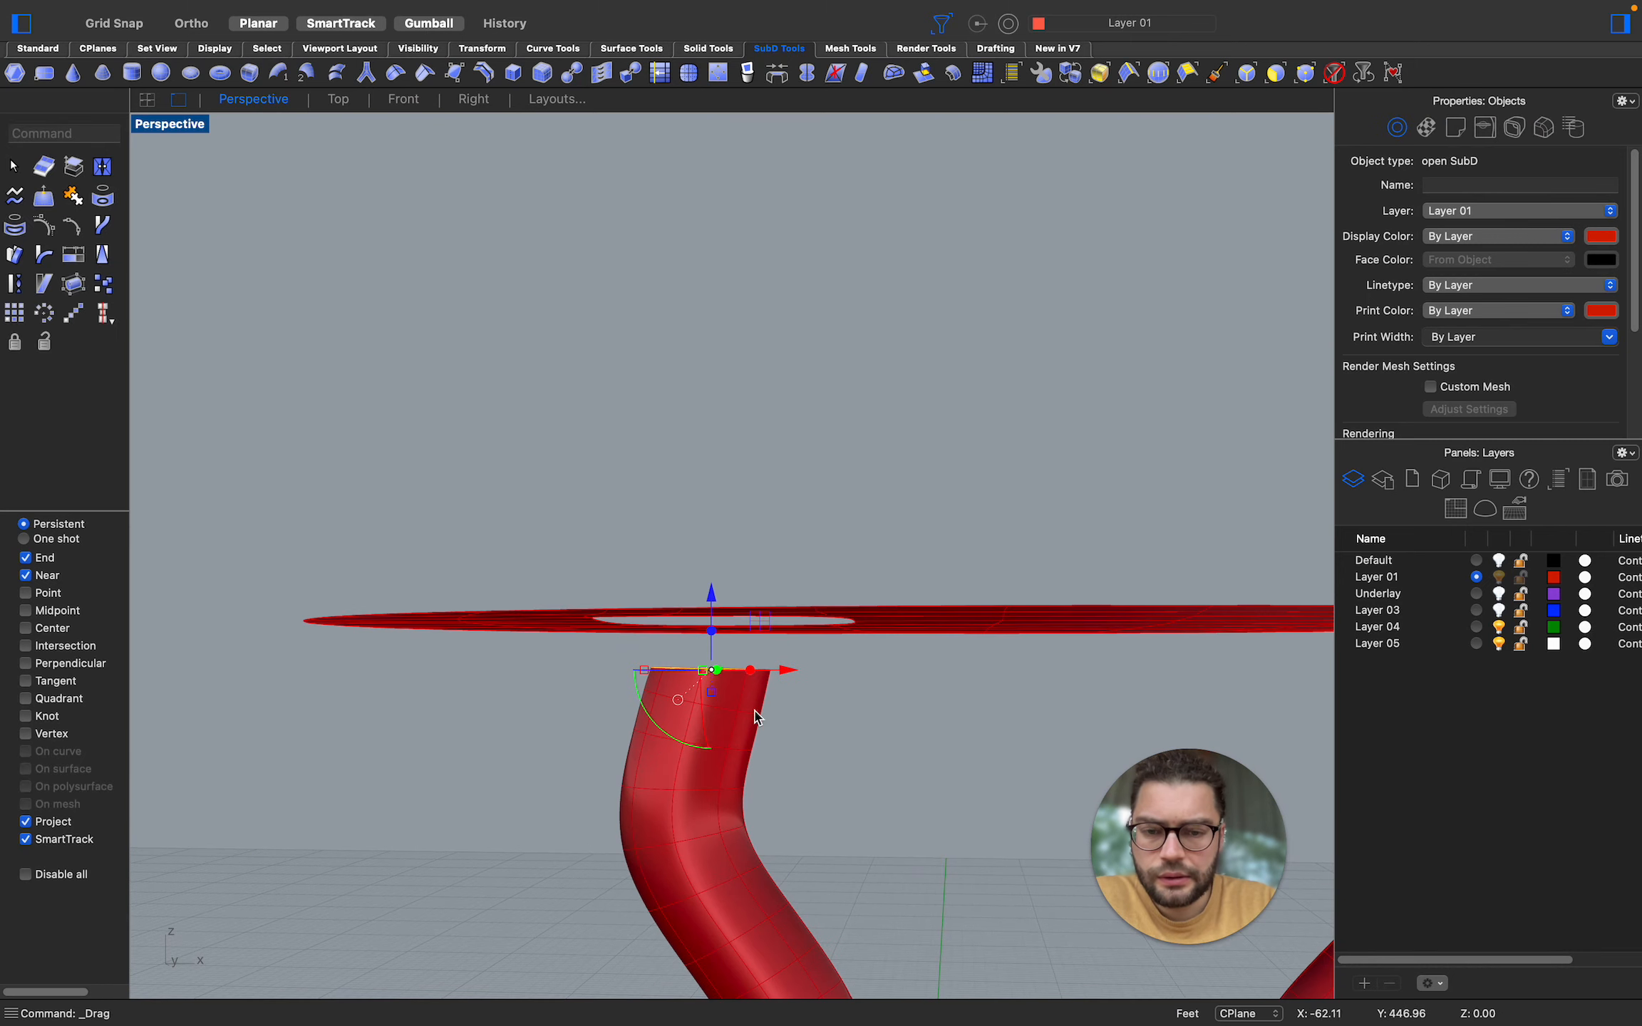
scroll(777, 655, up, 2)
scroll(778, 663, up, 10)
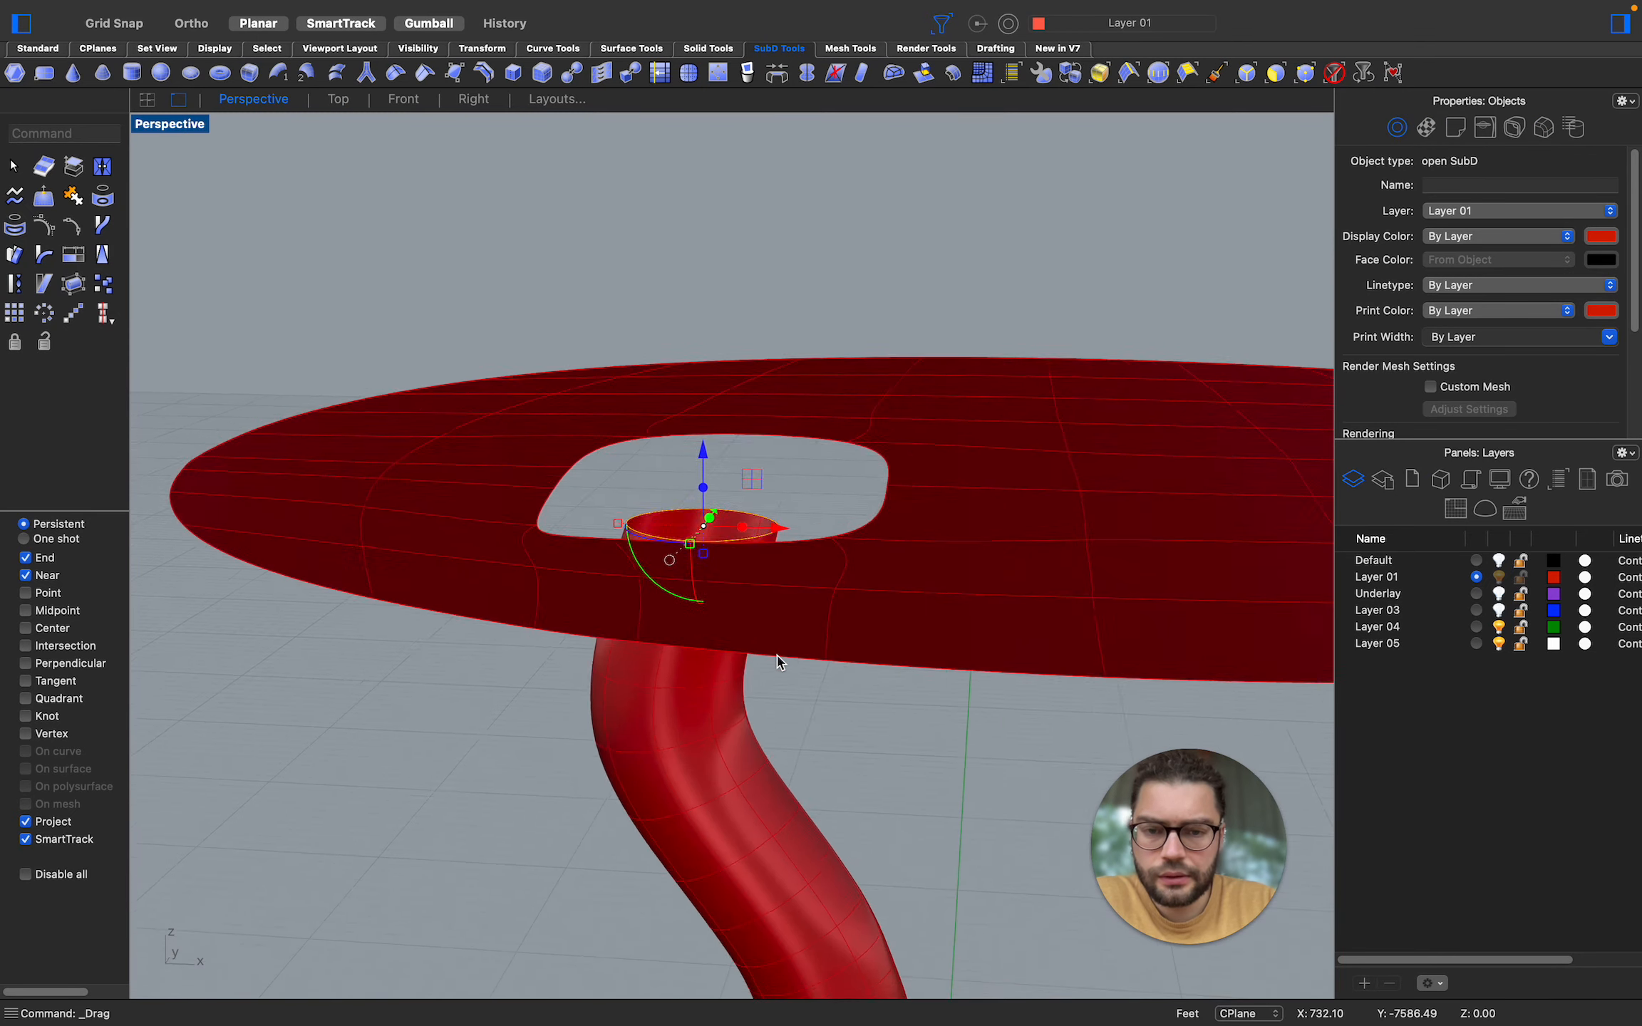
scroll(779, 661, up, 10)
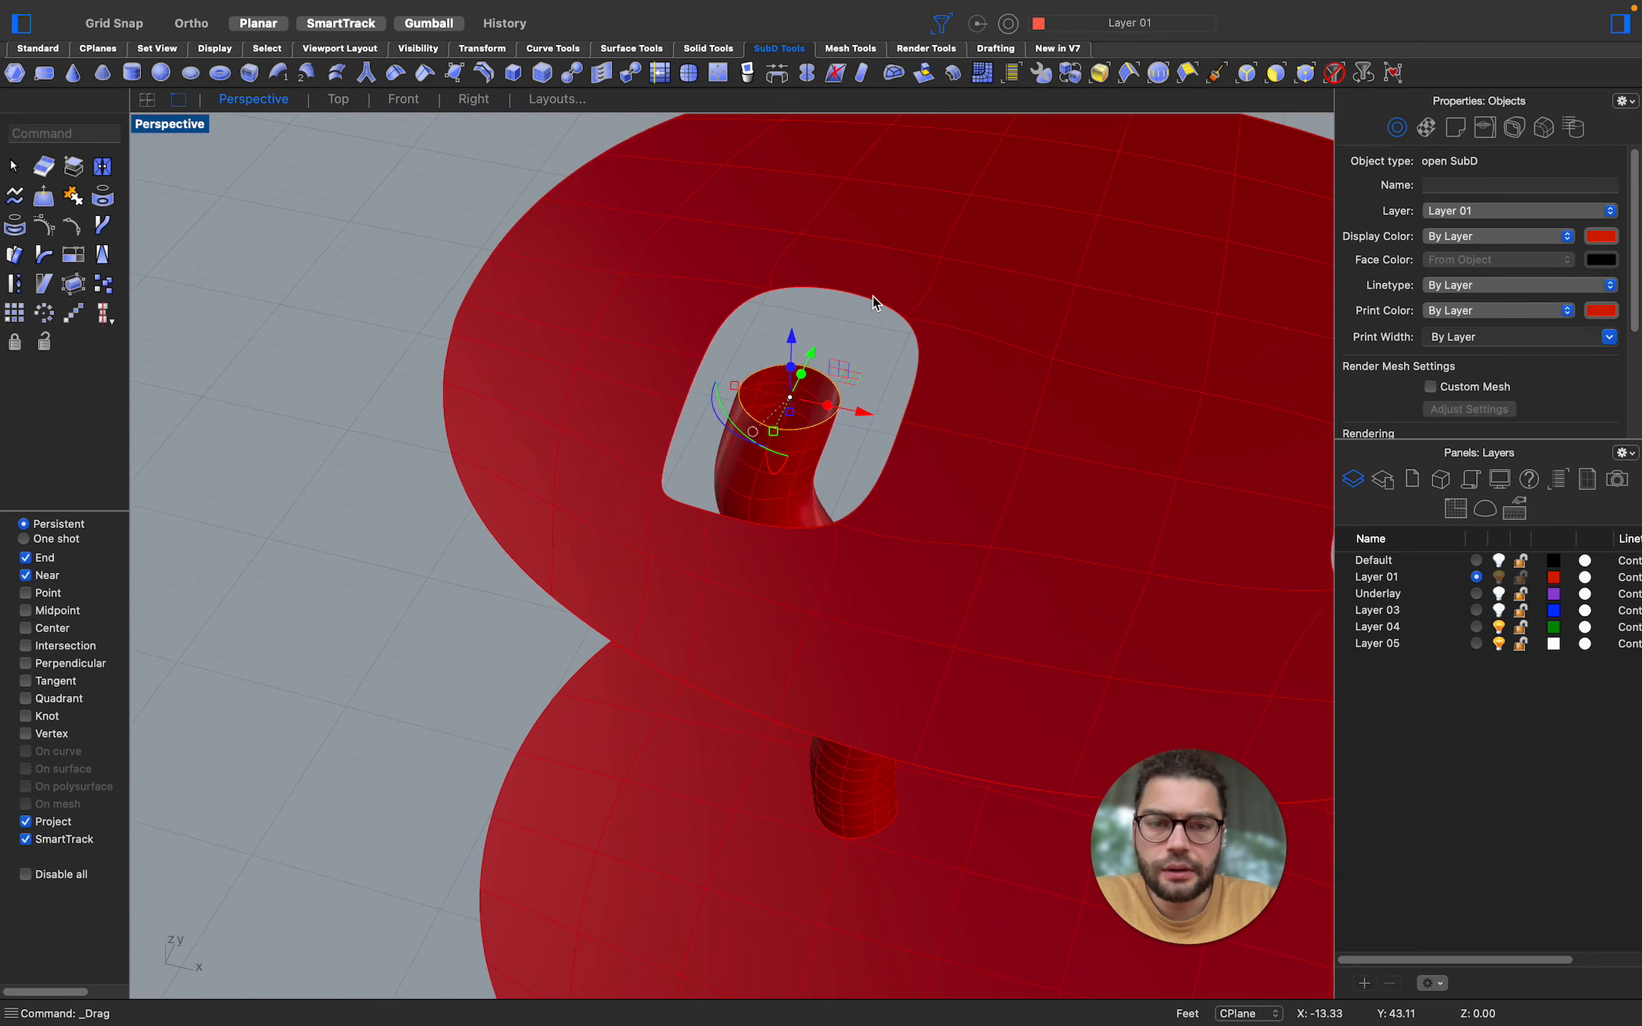
click(856, 335)
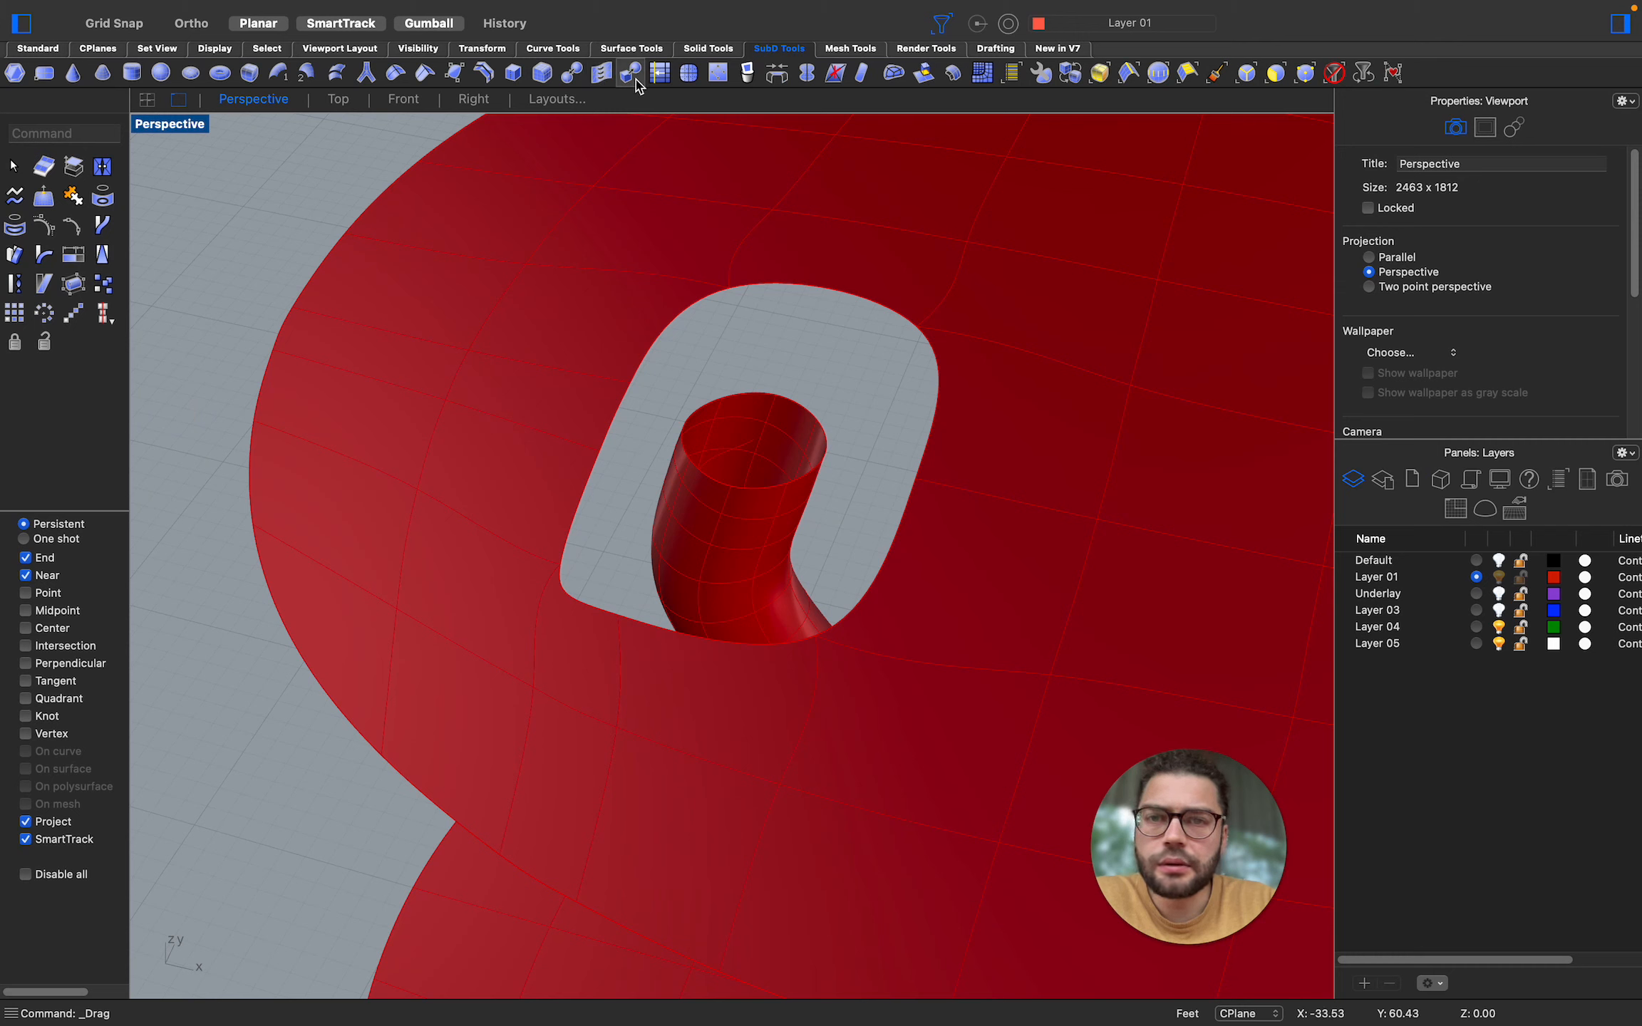
Start a Bridge between the first pipe's upper rim loop and all the edges around the enlarged ceiling hole
click(777, 73)
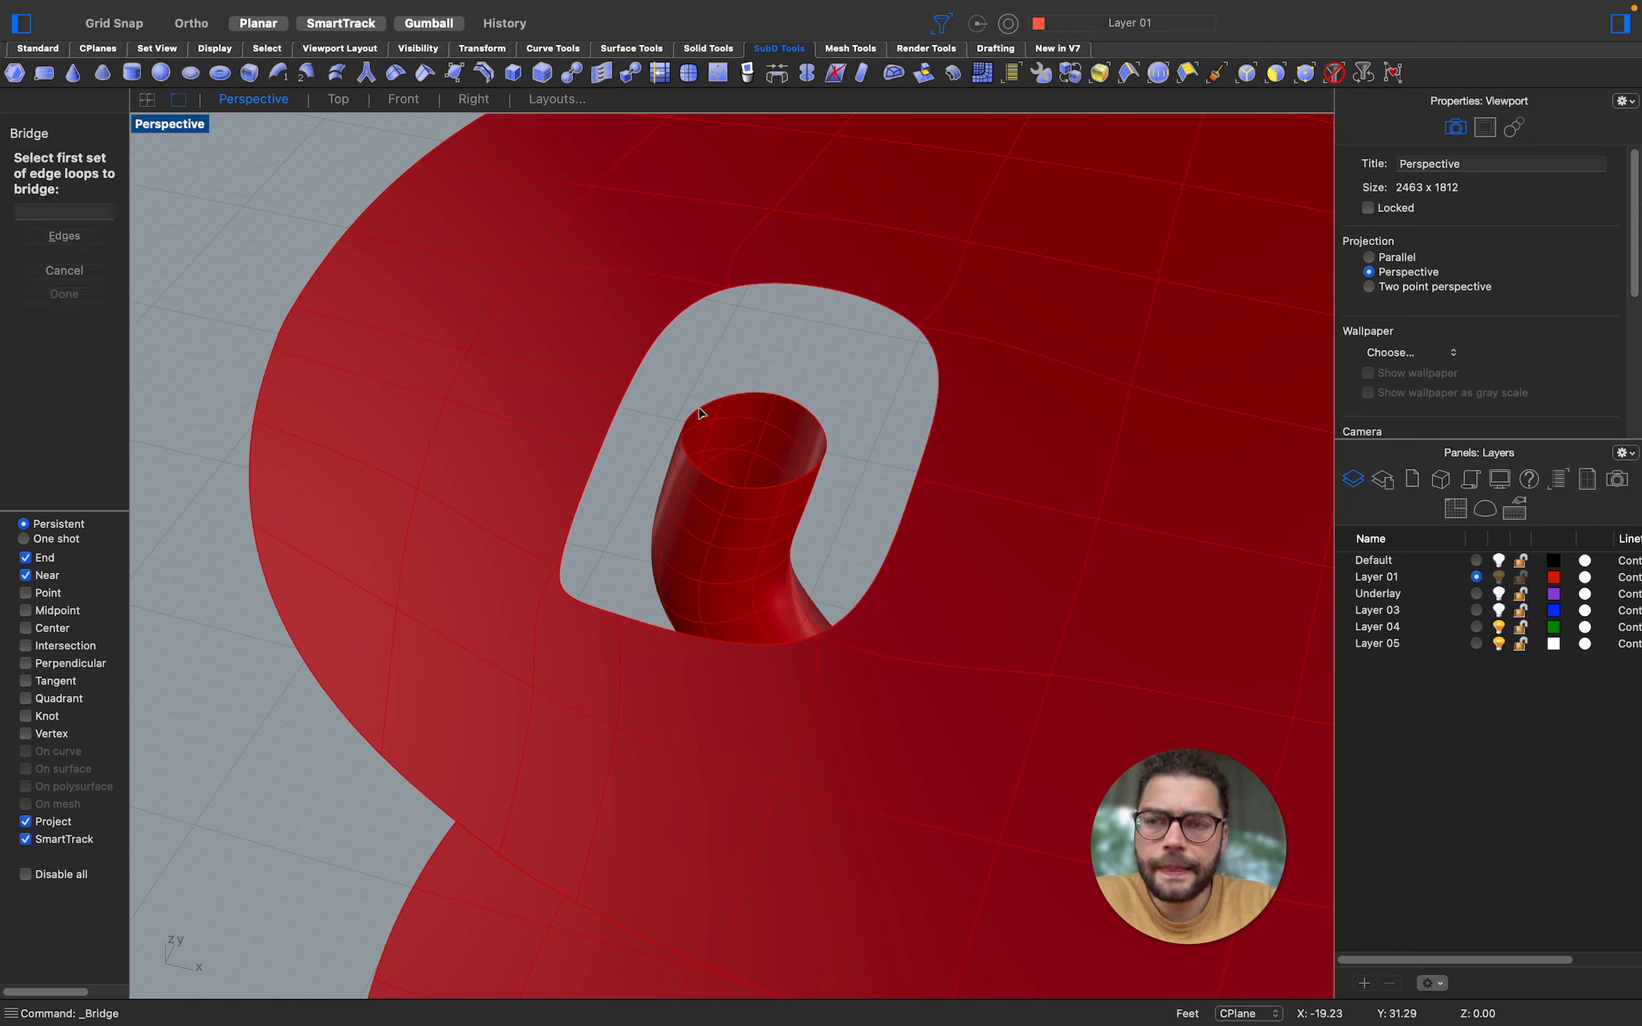
click(76, 236)
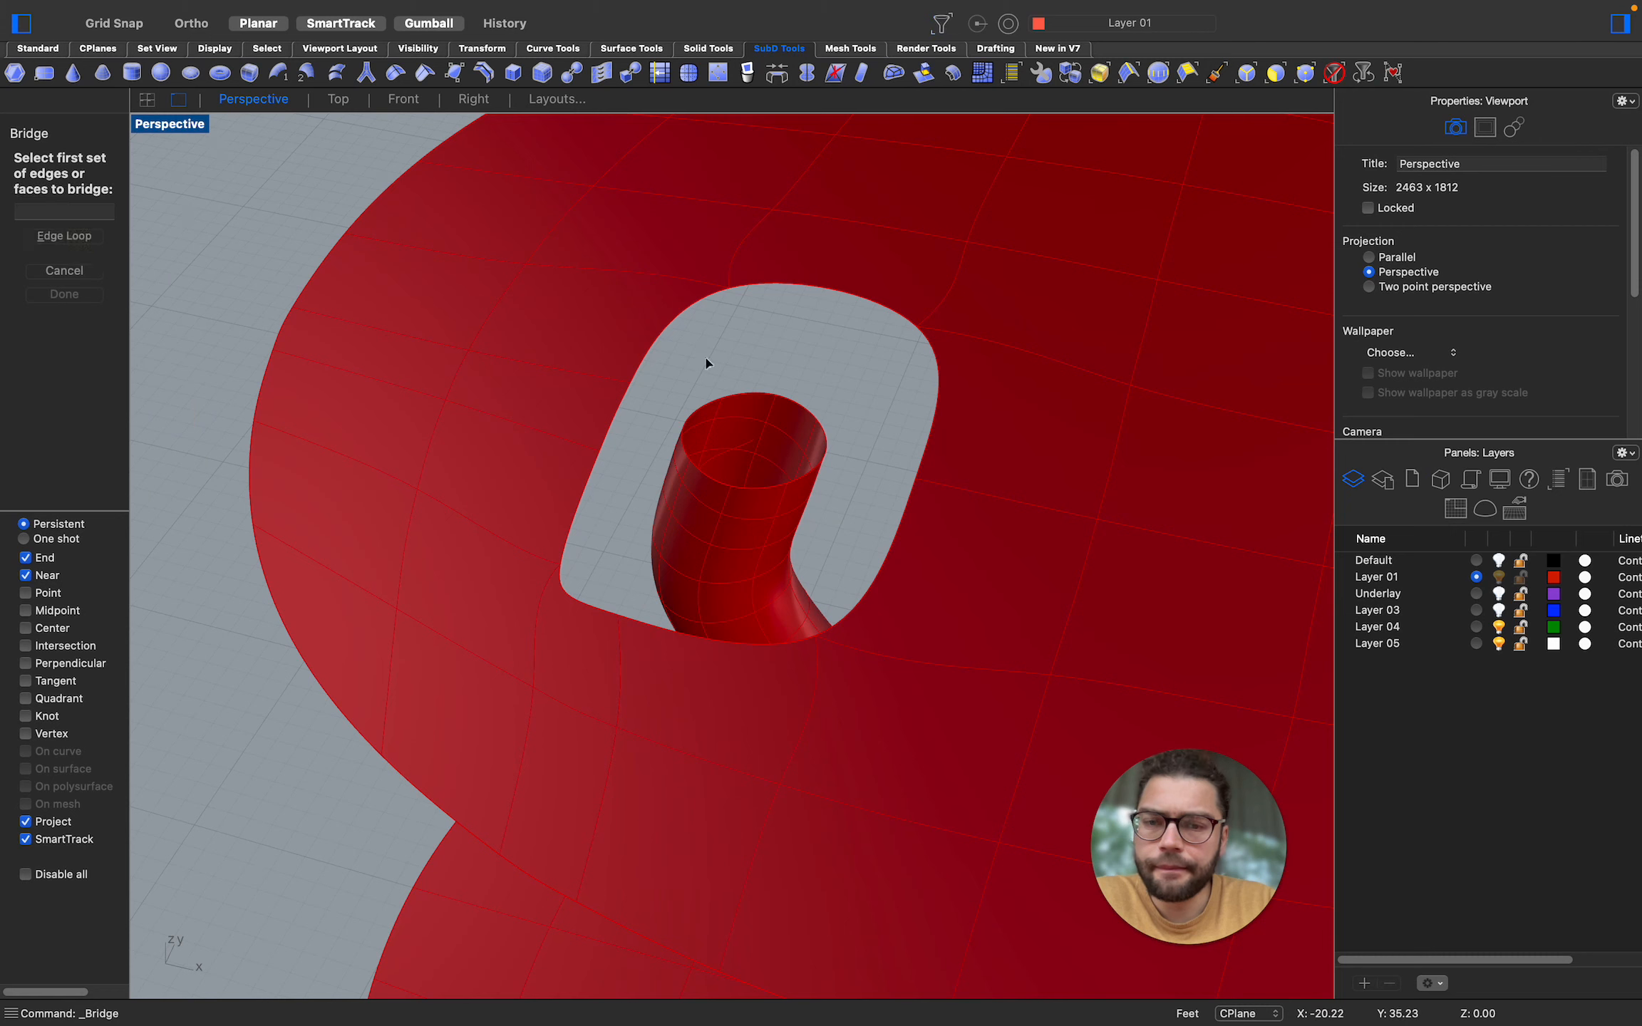
click(82, 236)
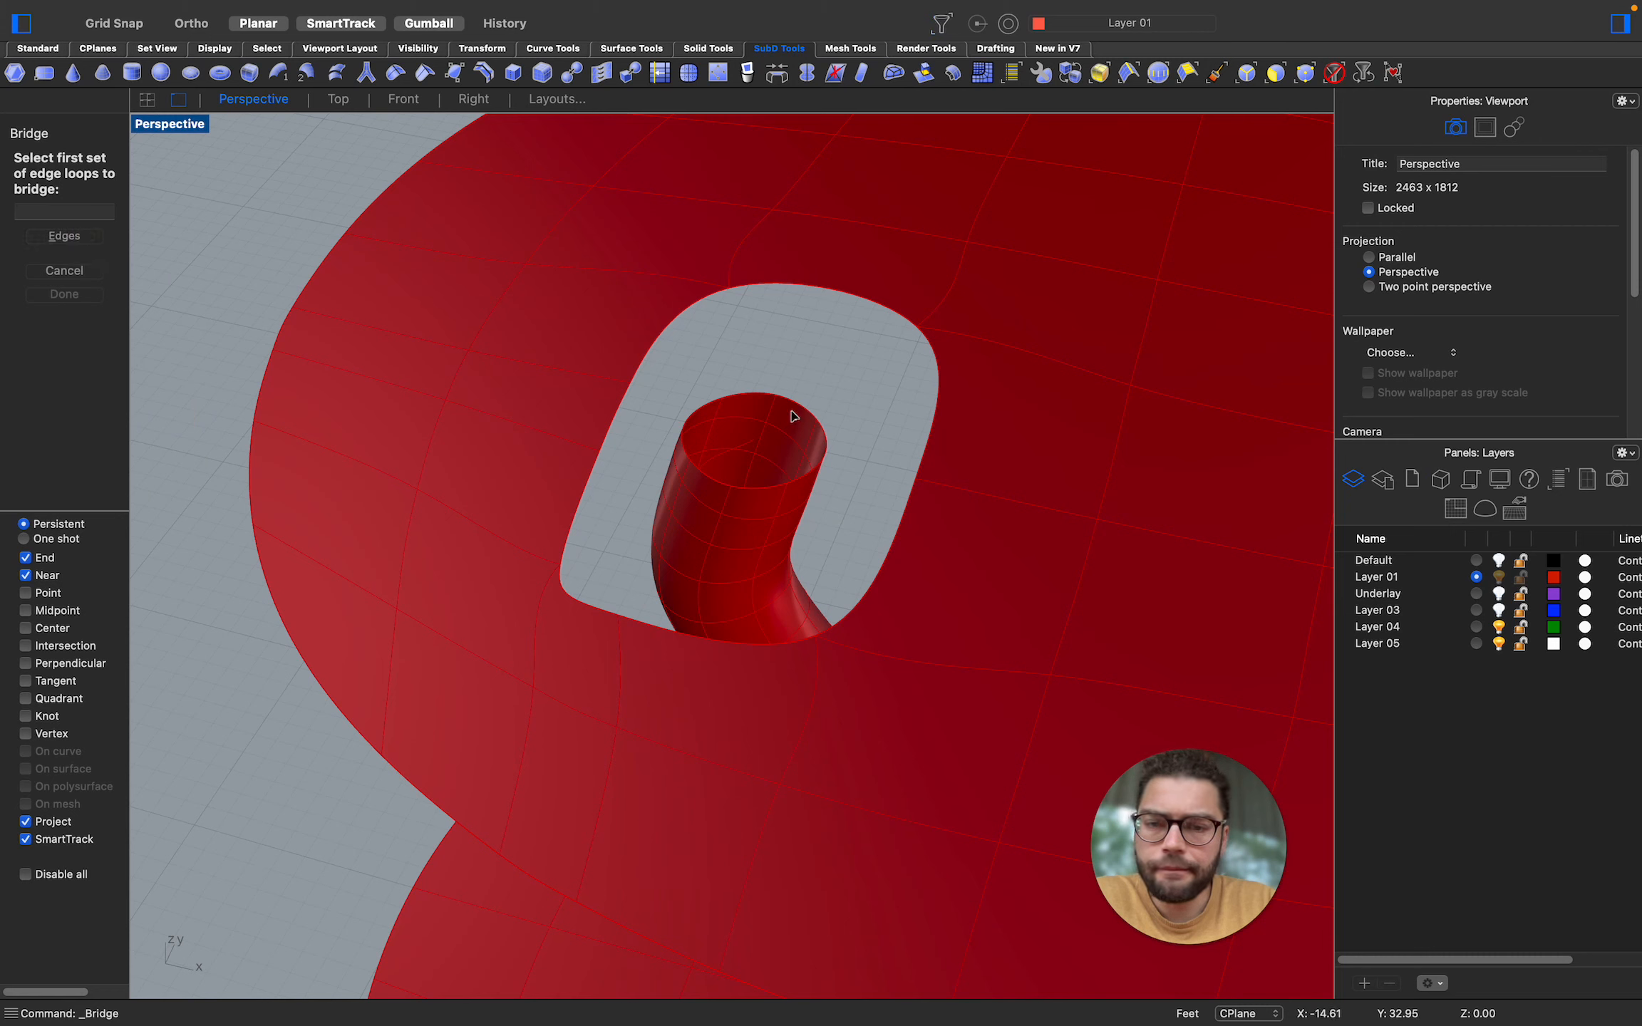
click(760, 395)
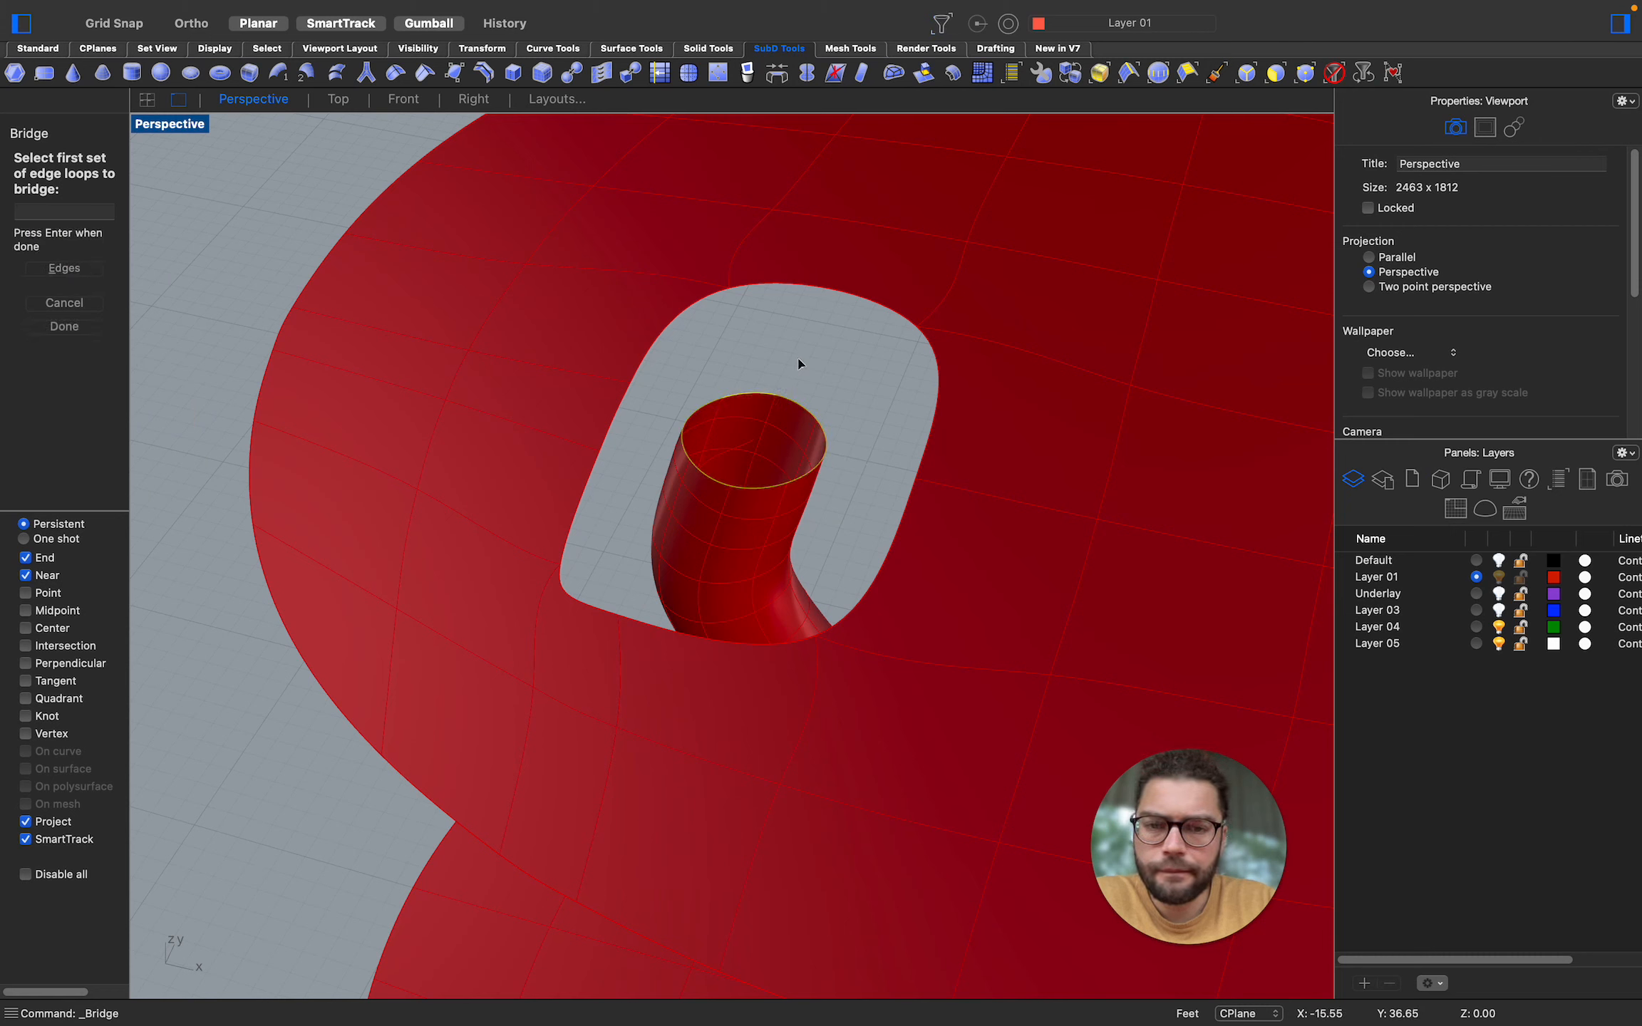
key(Return)
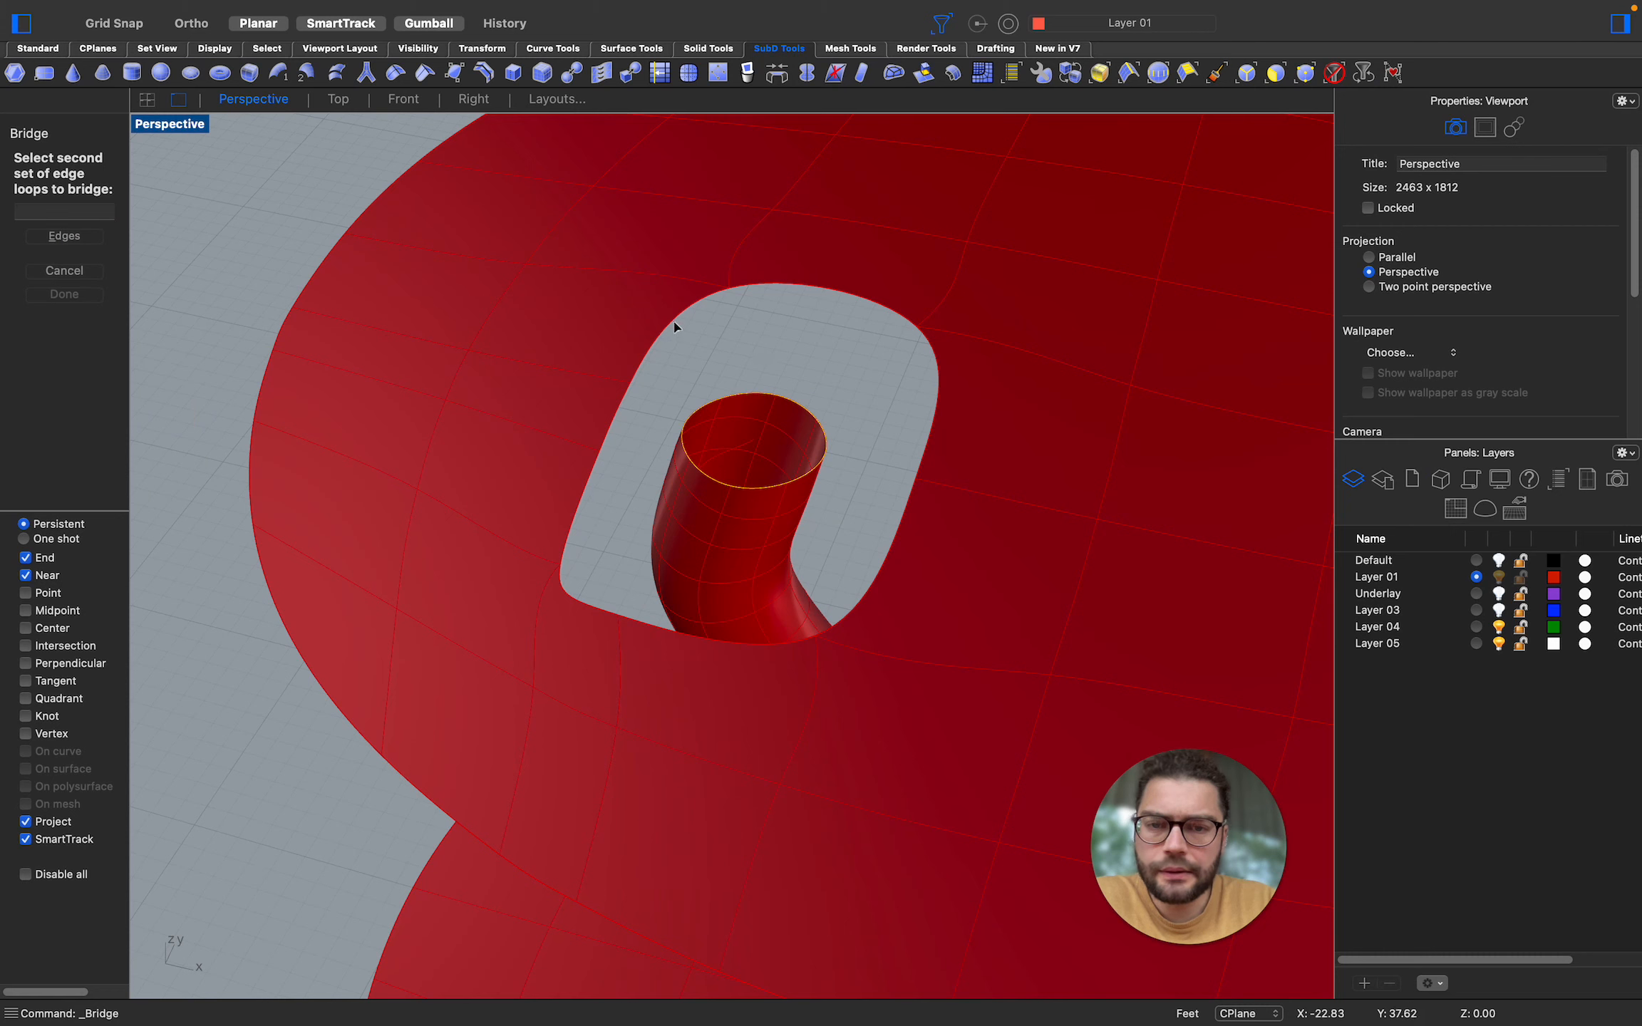
click(673, 325)
click(759, 284)
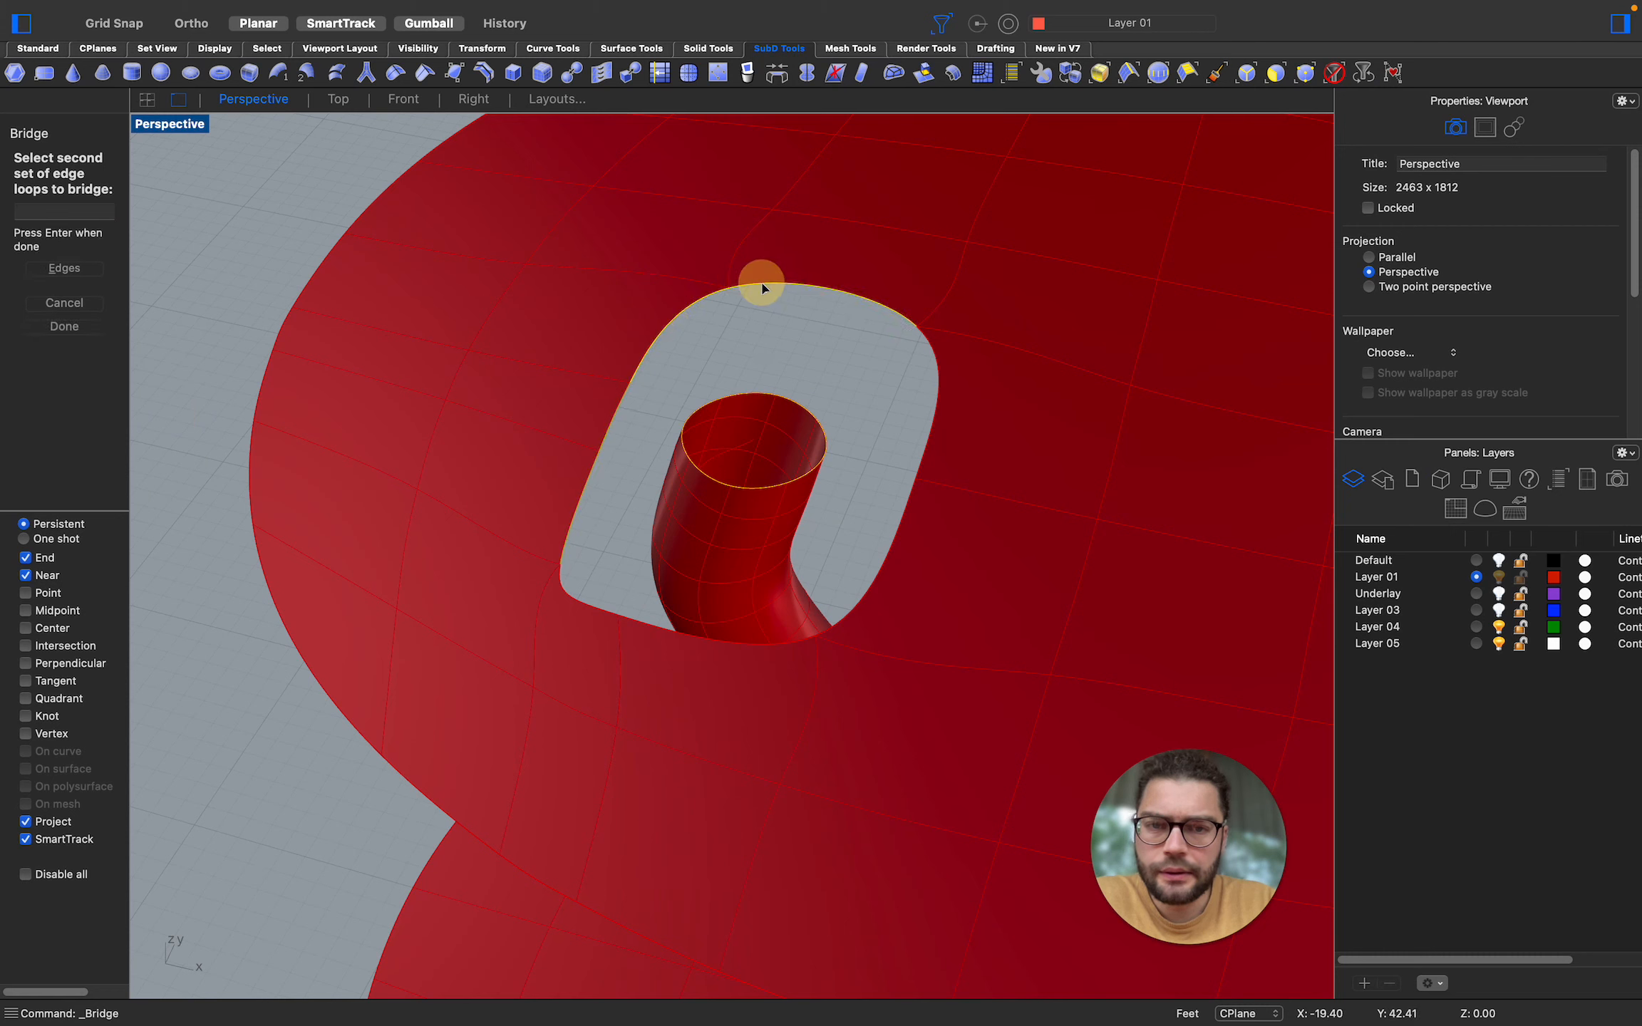
click(945, 371)
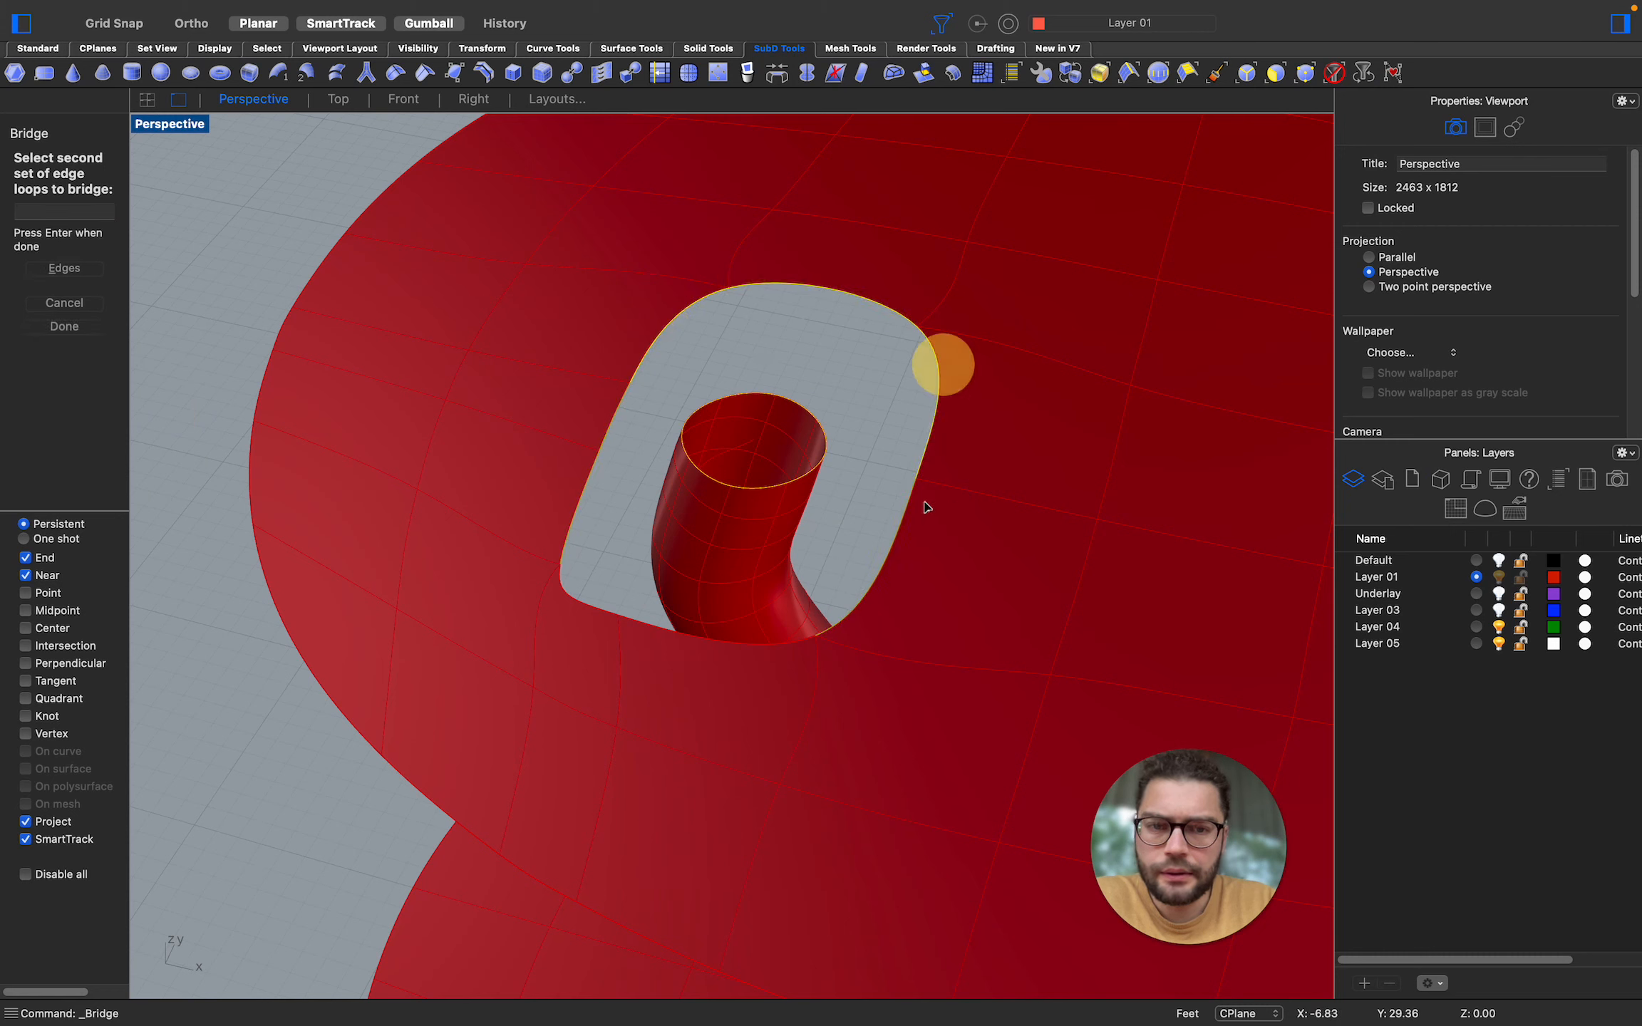
click(784, 644)
click(588, 597)
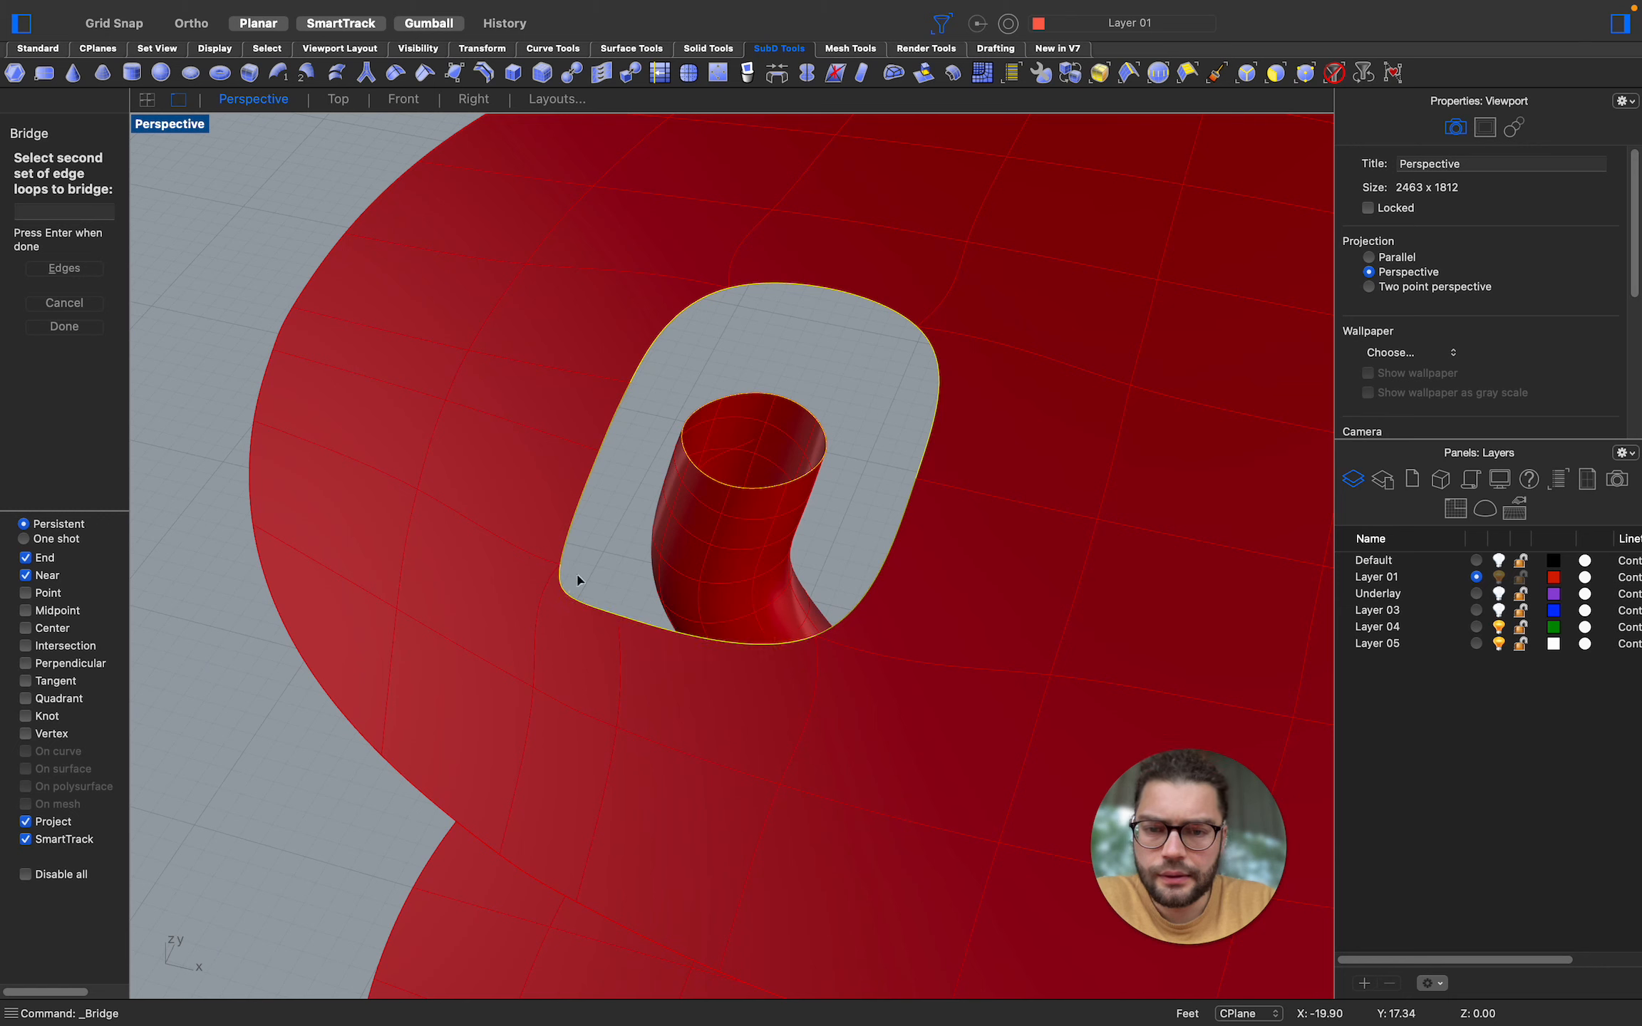
click(566, 538)
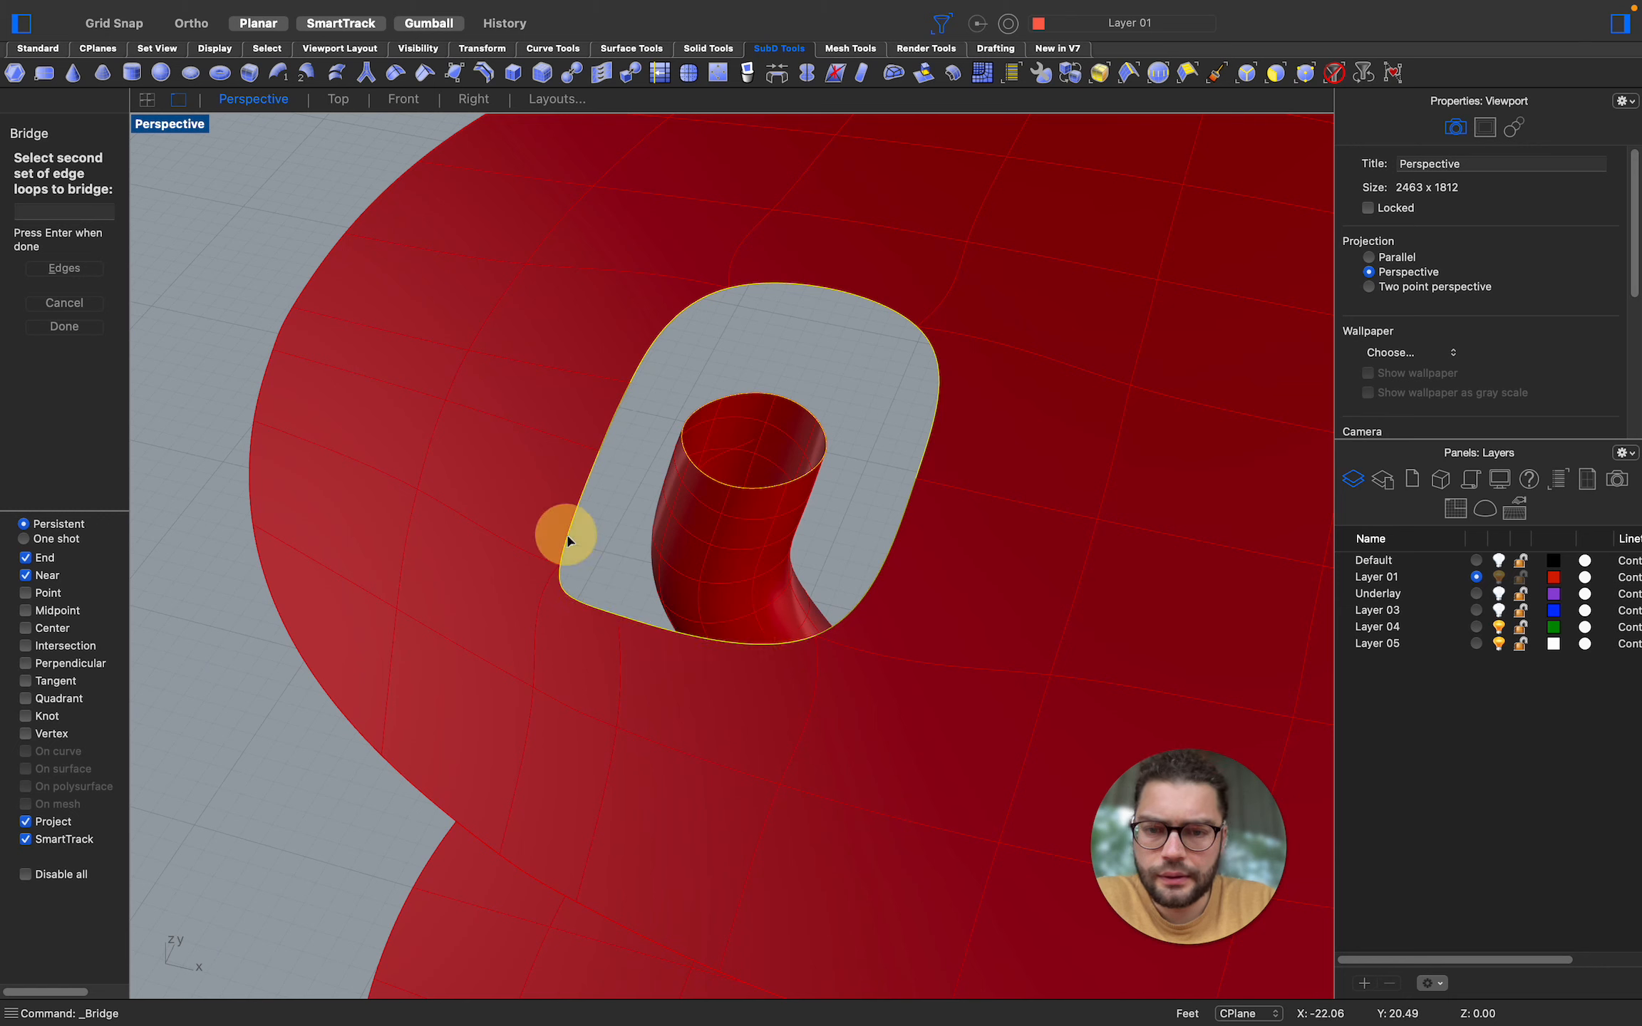
click(609, 420)
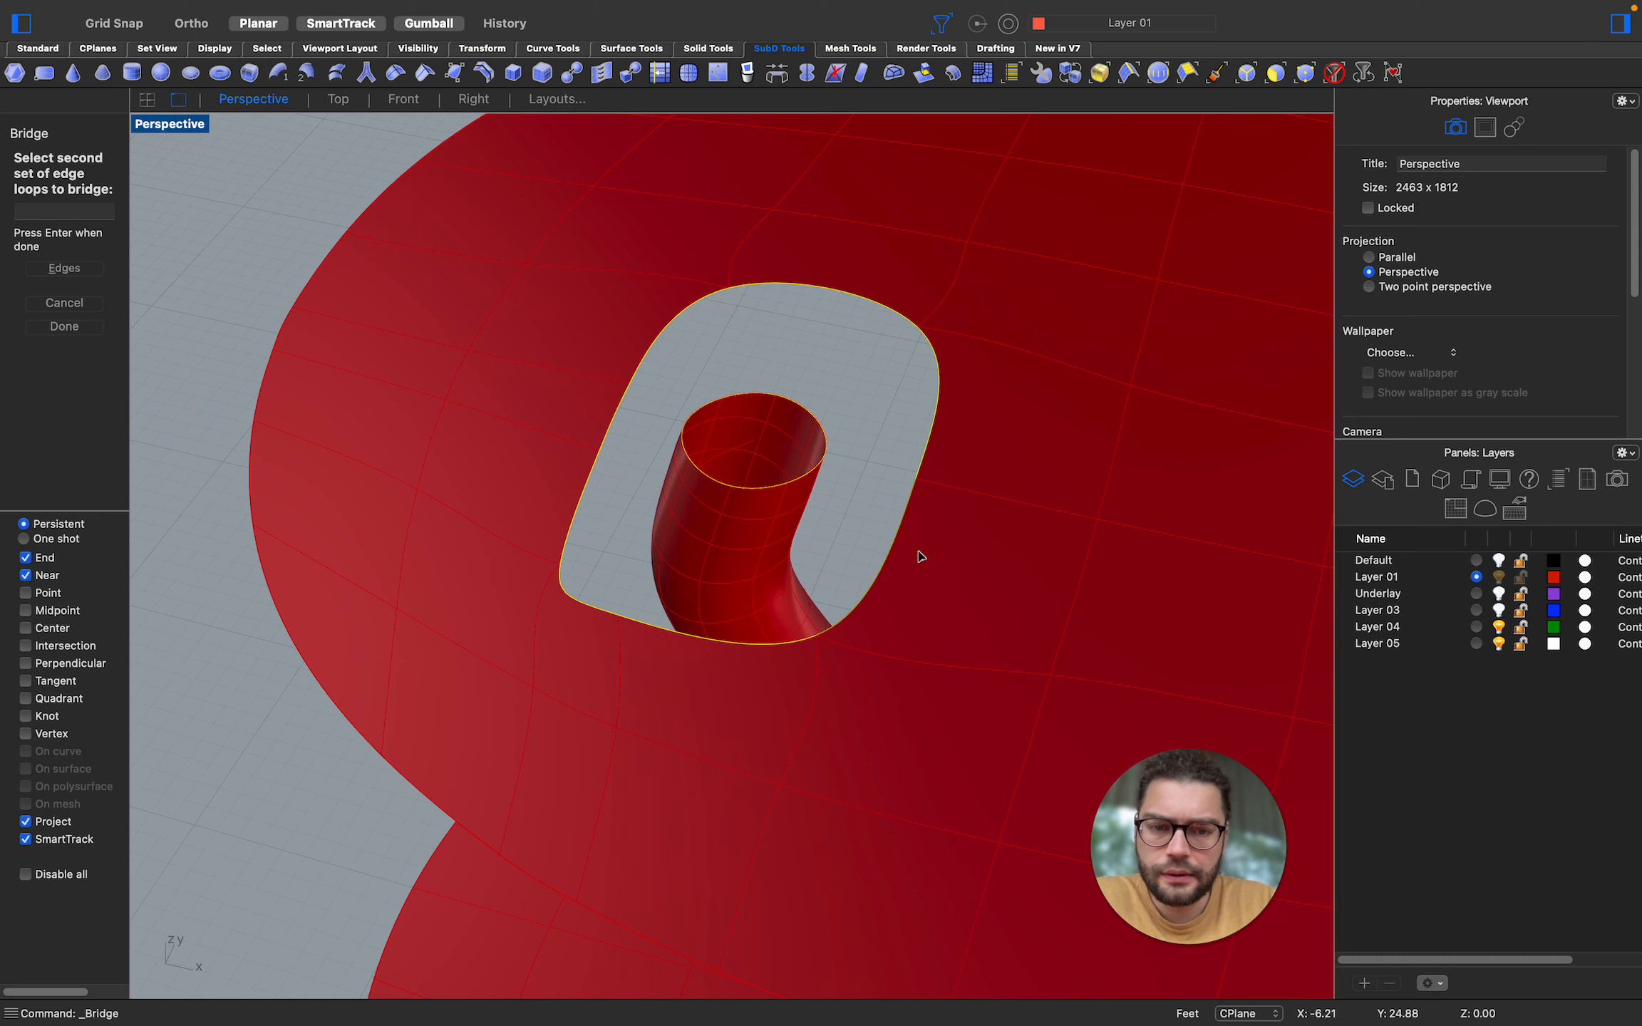
key(Return)
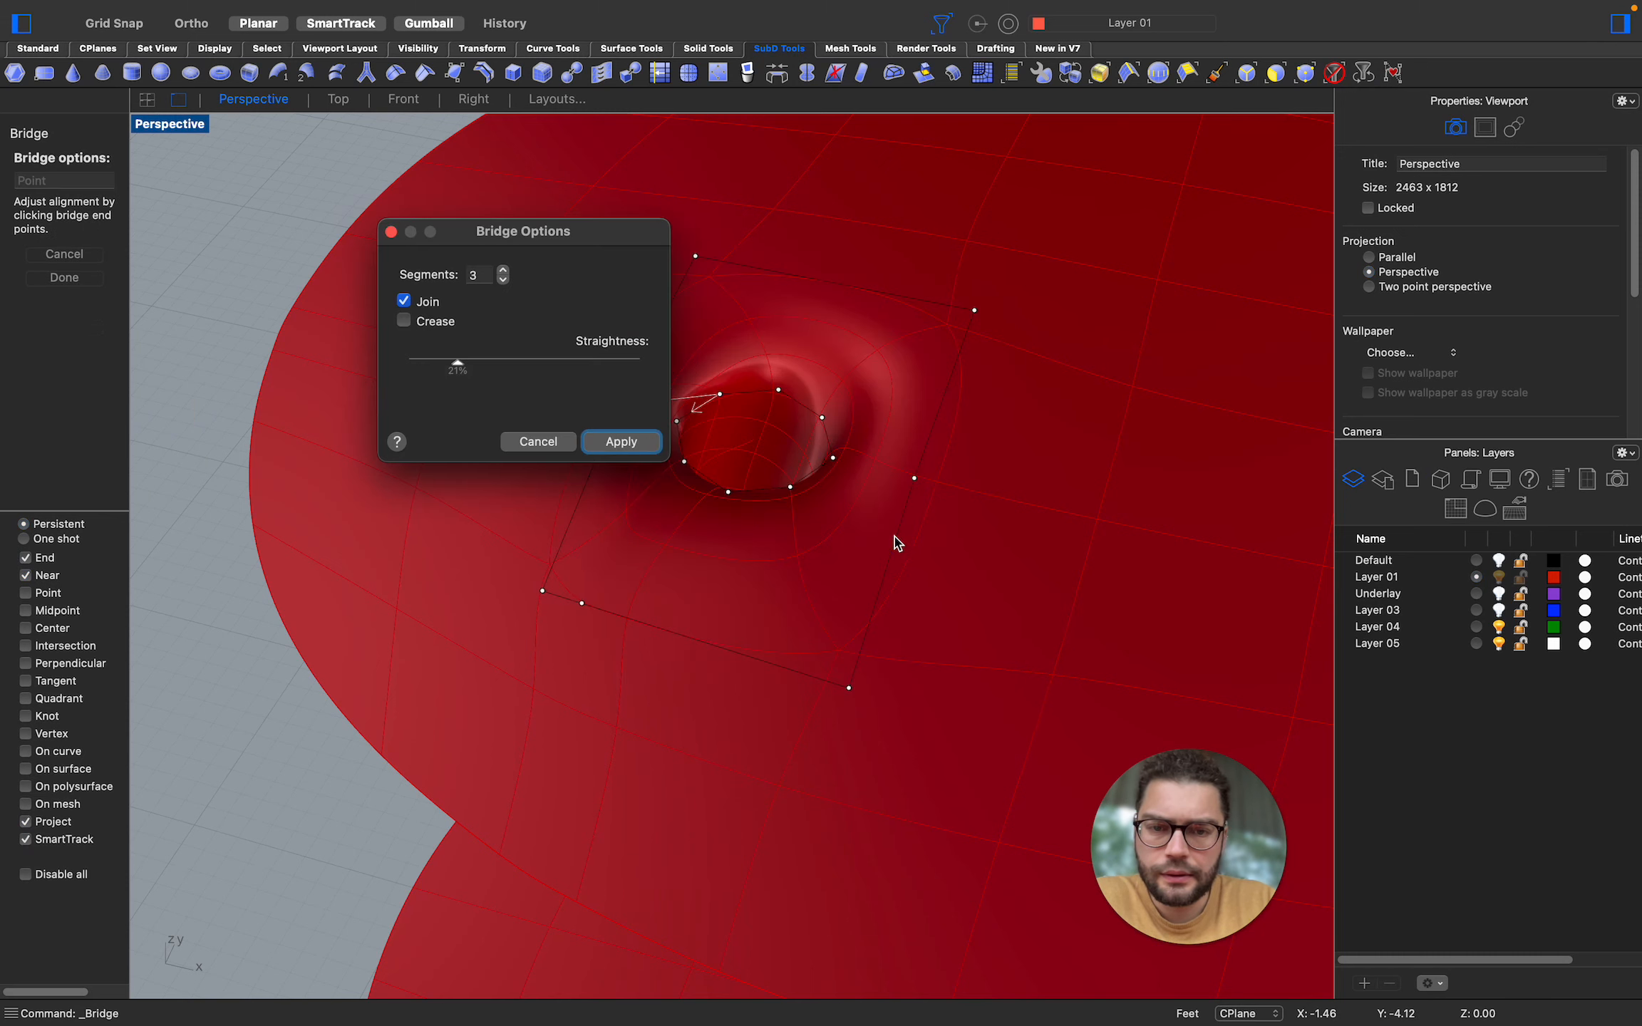
Check the bridge preview from below, set it to 4 segments with Join on, and apply it
scroll(845, 338, down, 3)
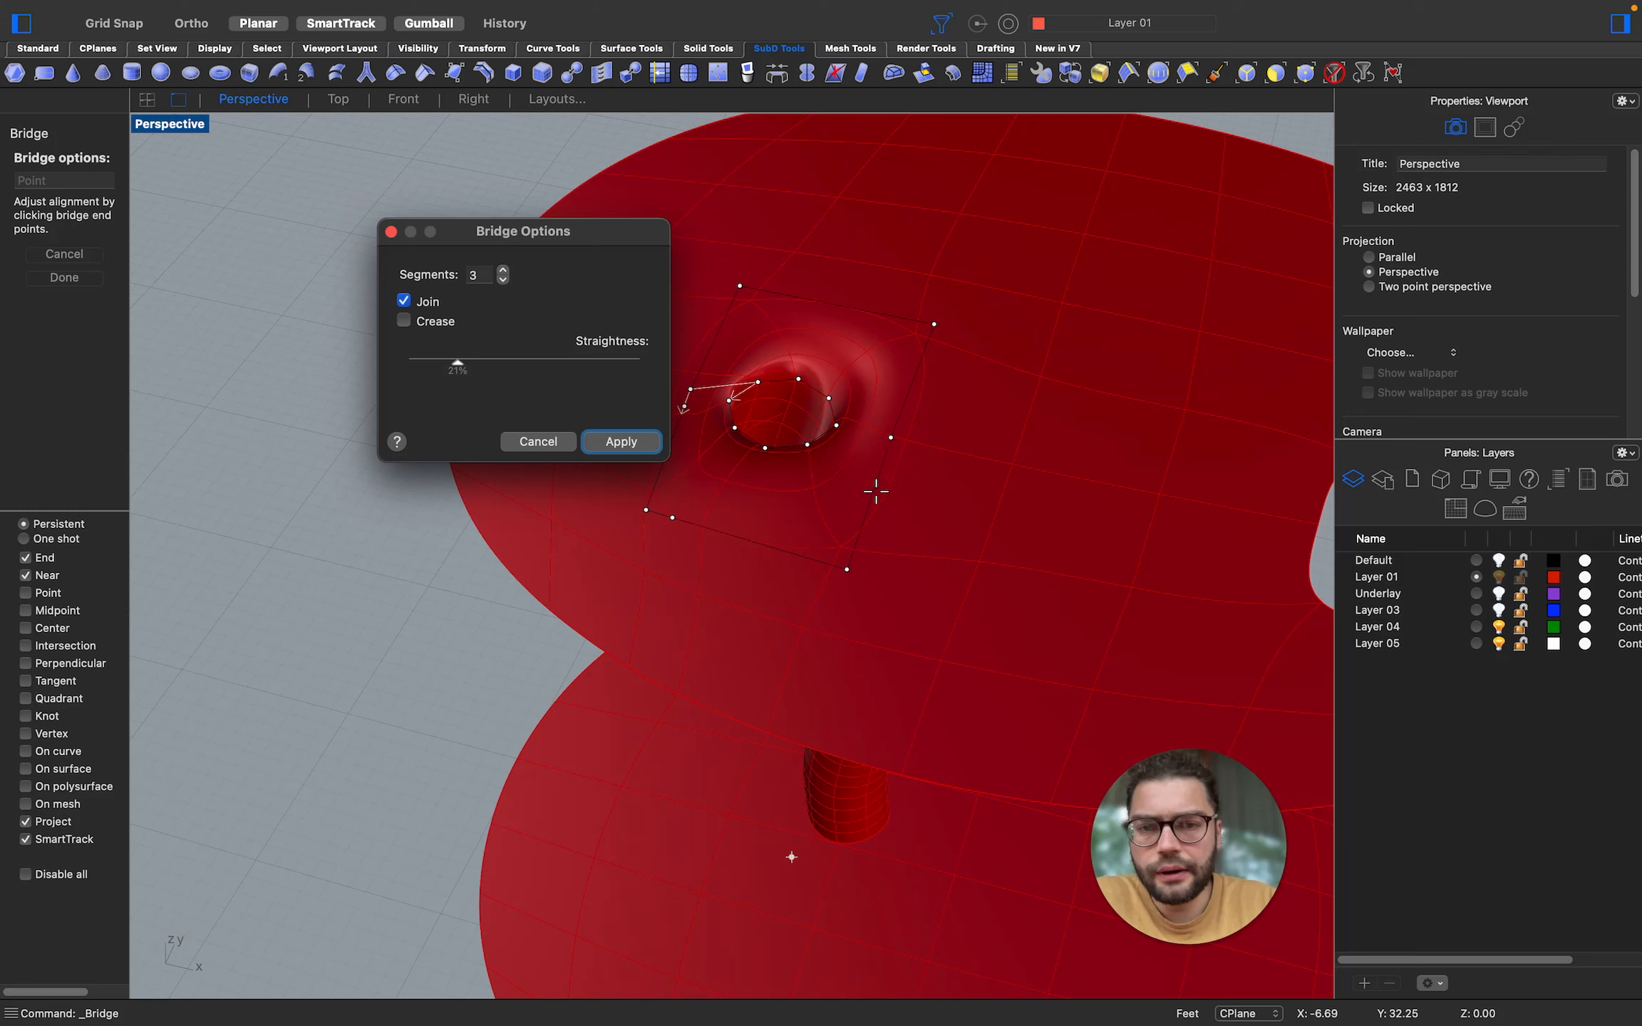
drag(568, 246, 385, 190)
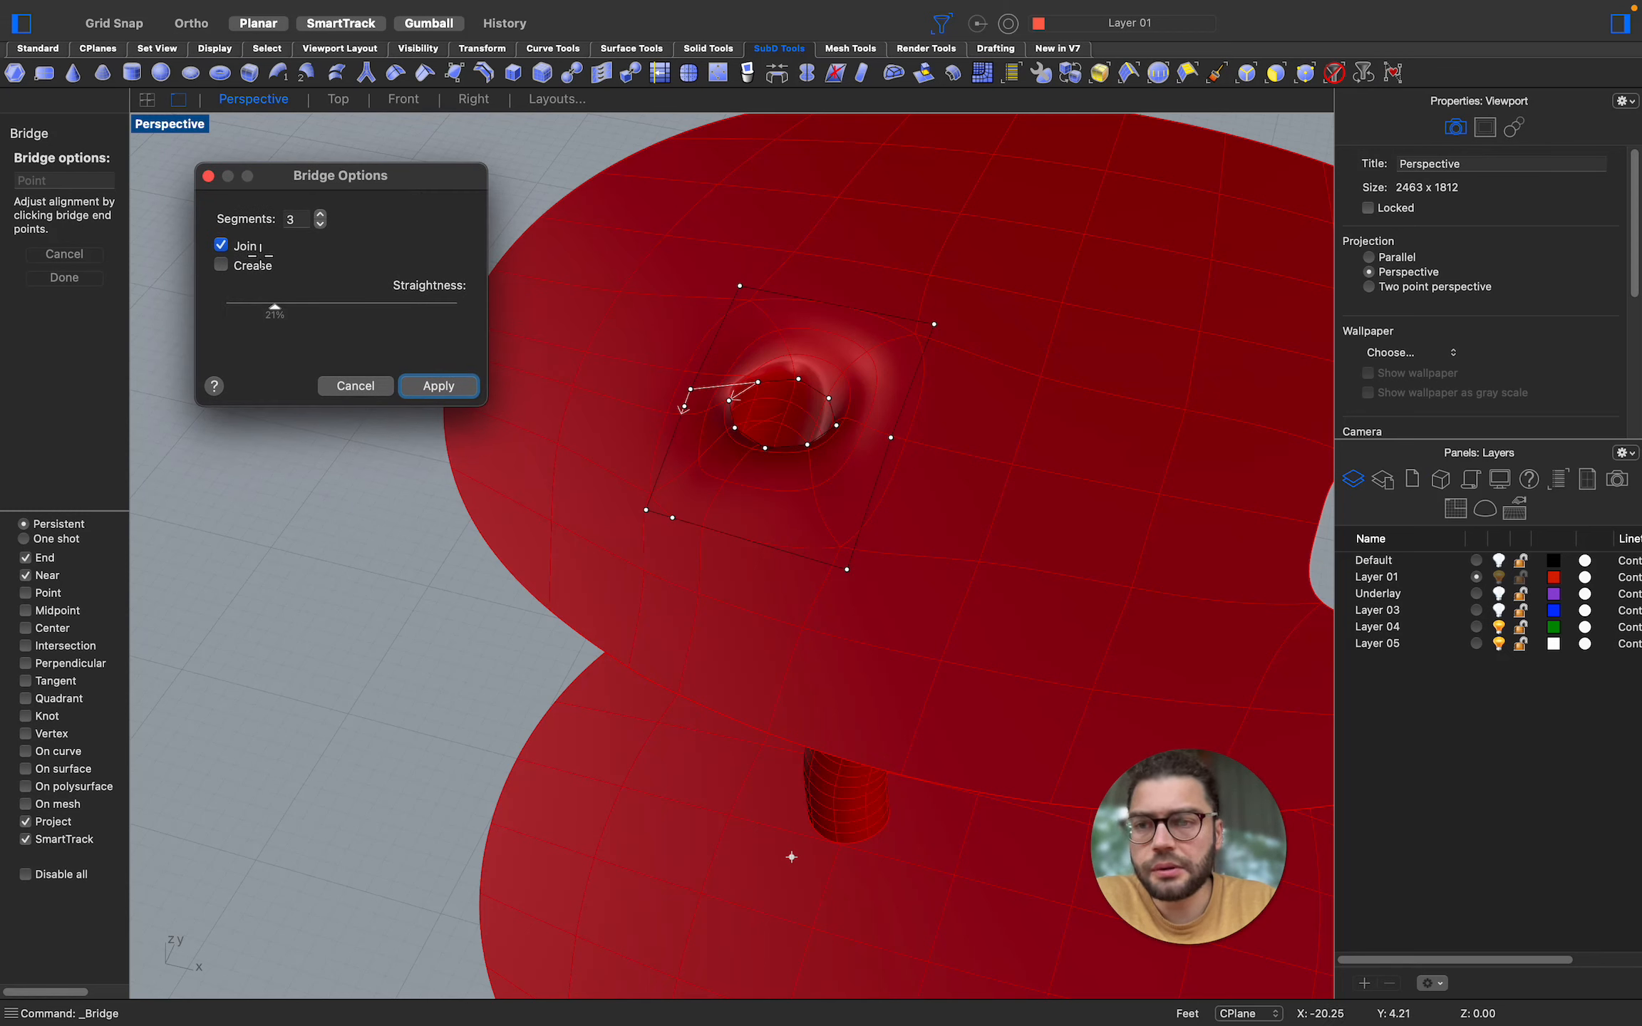
right_drag(656, 567, 641, 320)
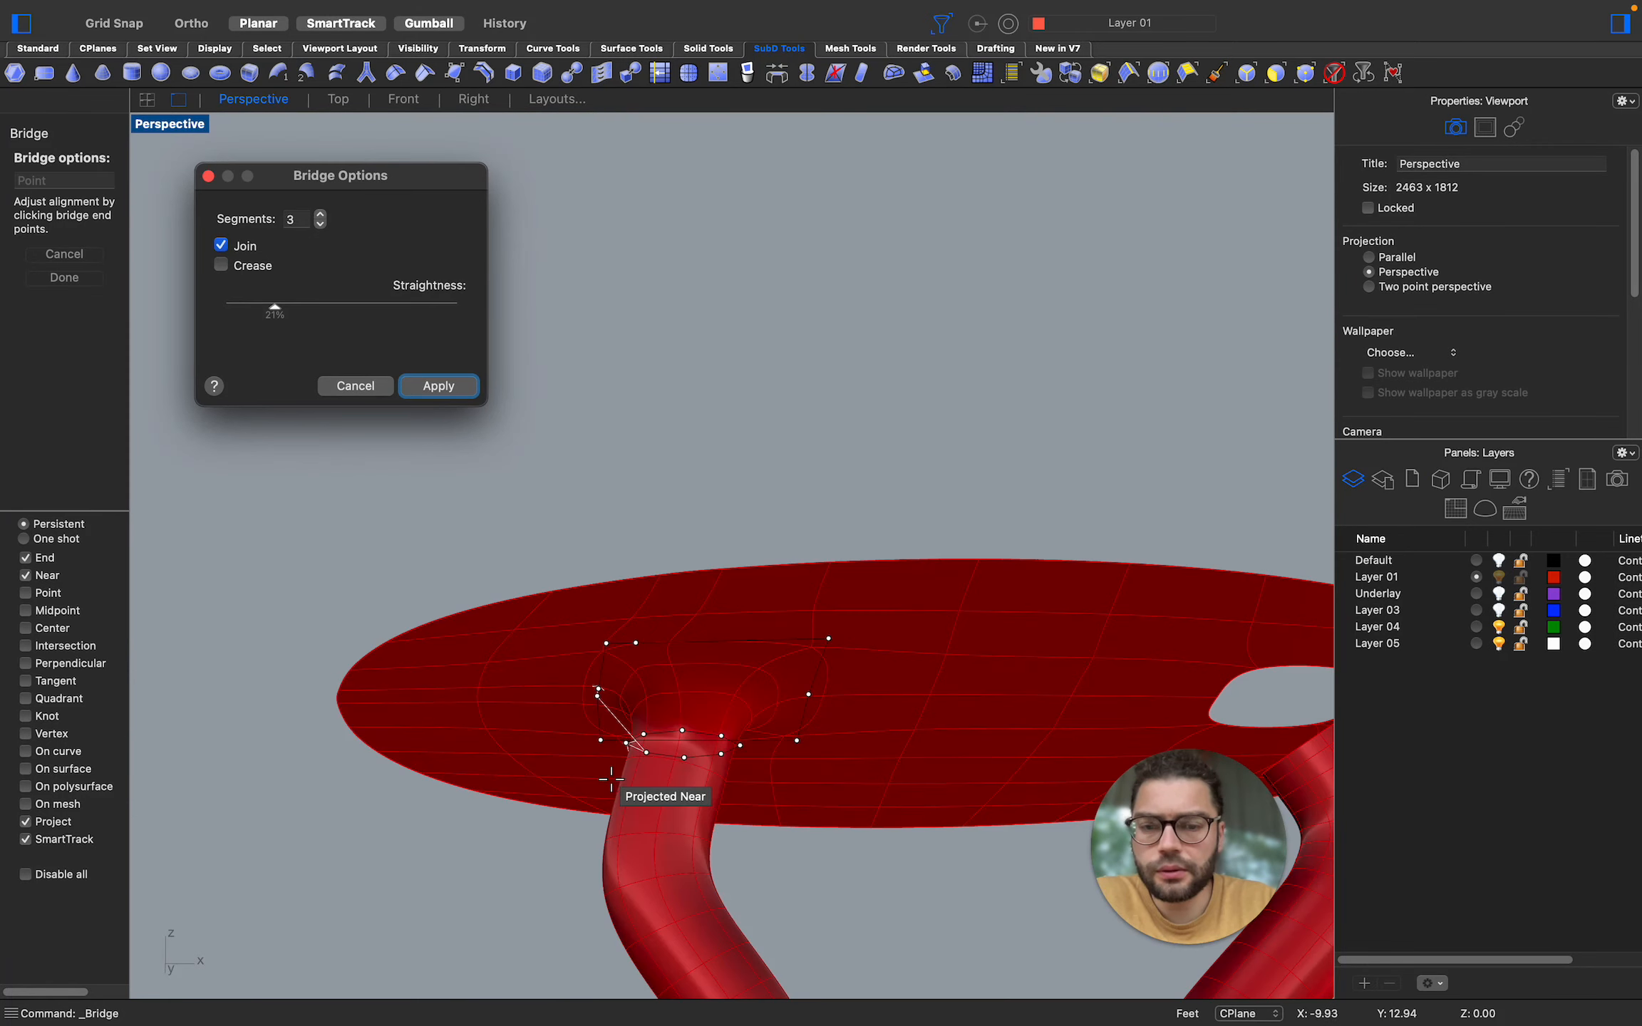
scroll(663, 713, up, 5)
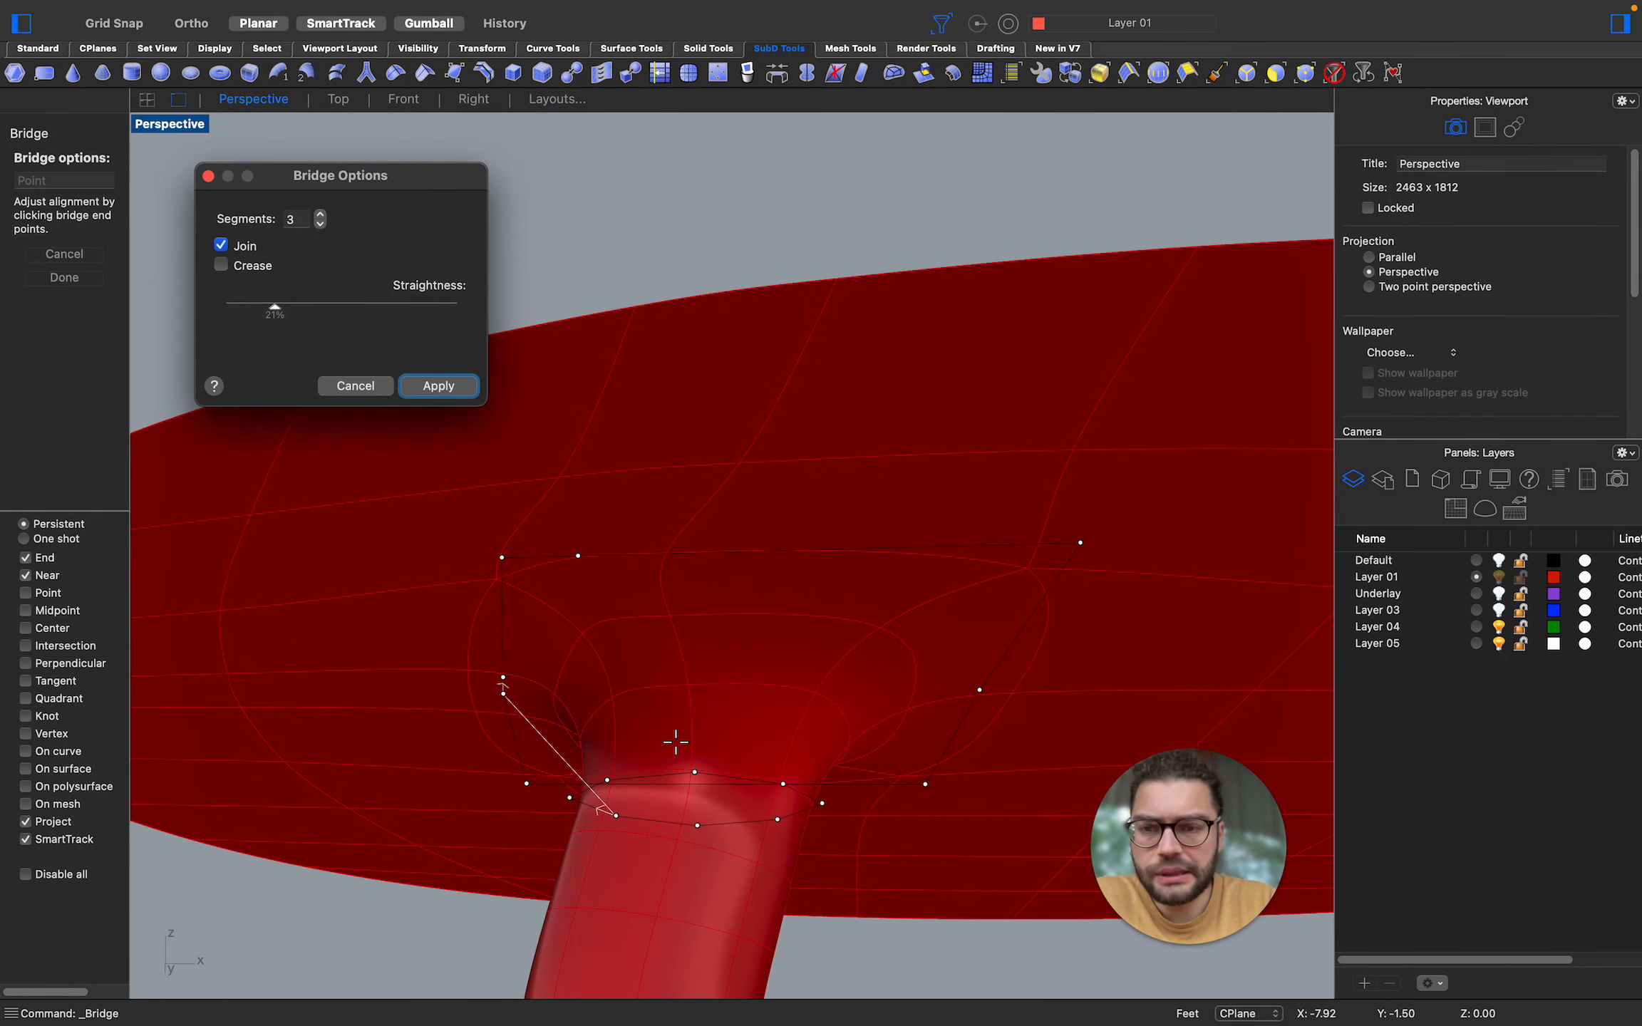
scroll(738, 737, down, 10)
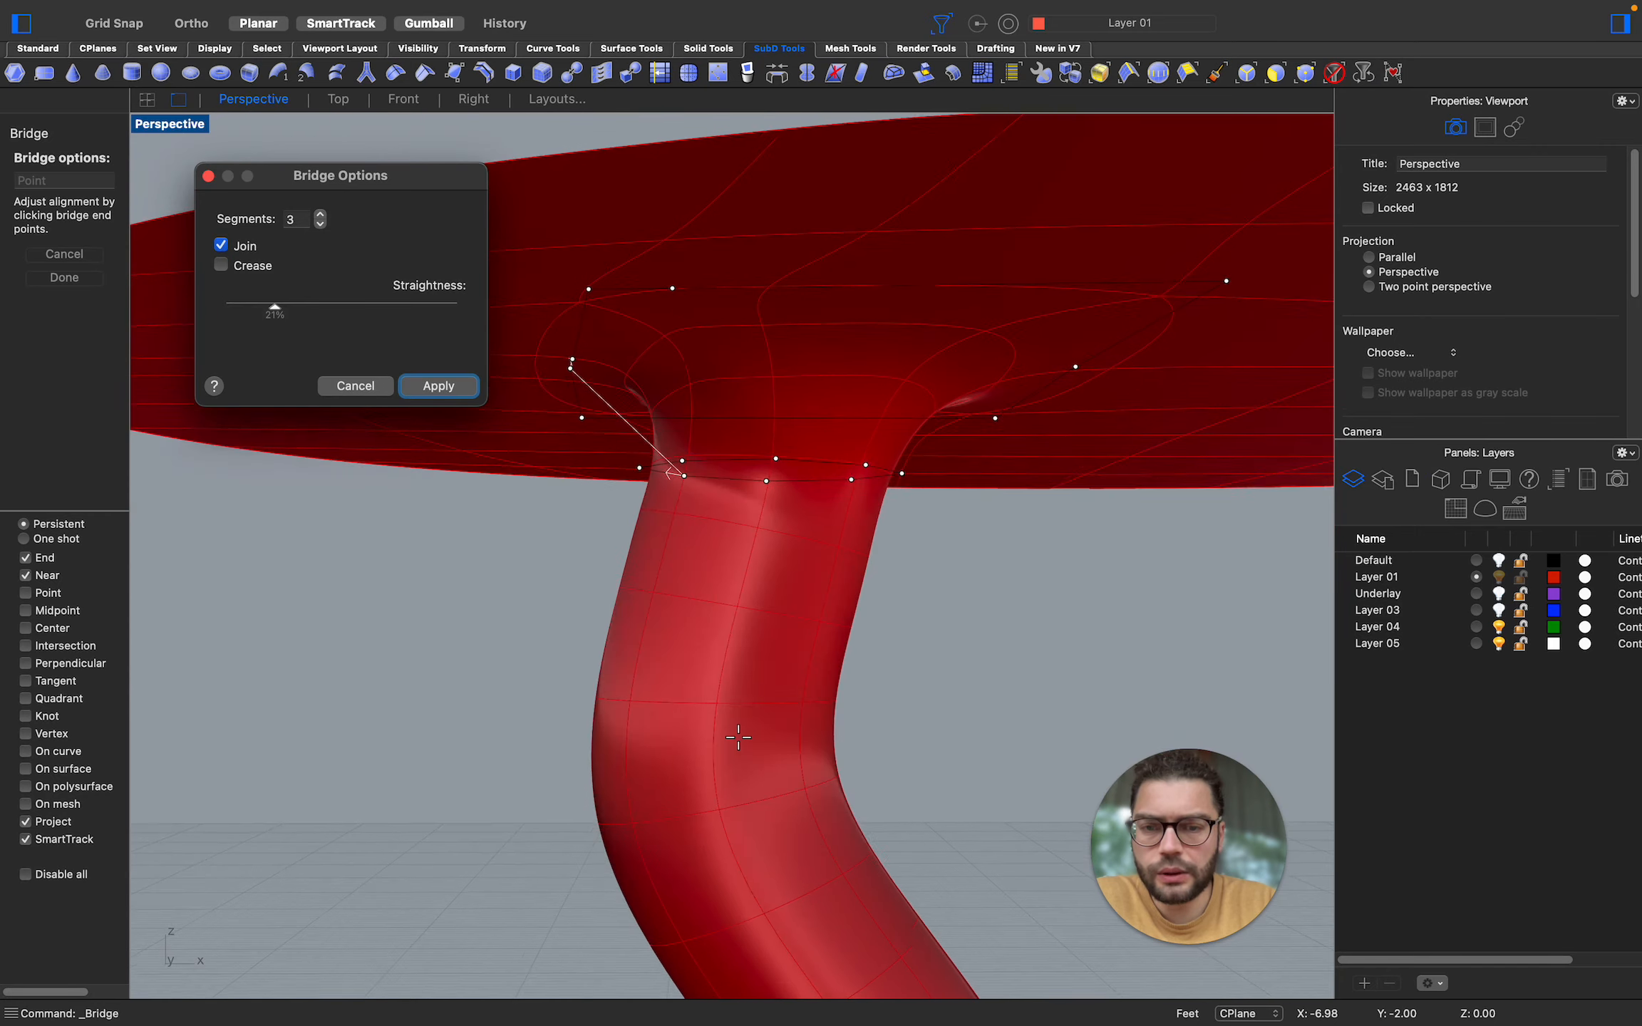
click(319, 216)
click(319, 216)
click(319, 216)
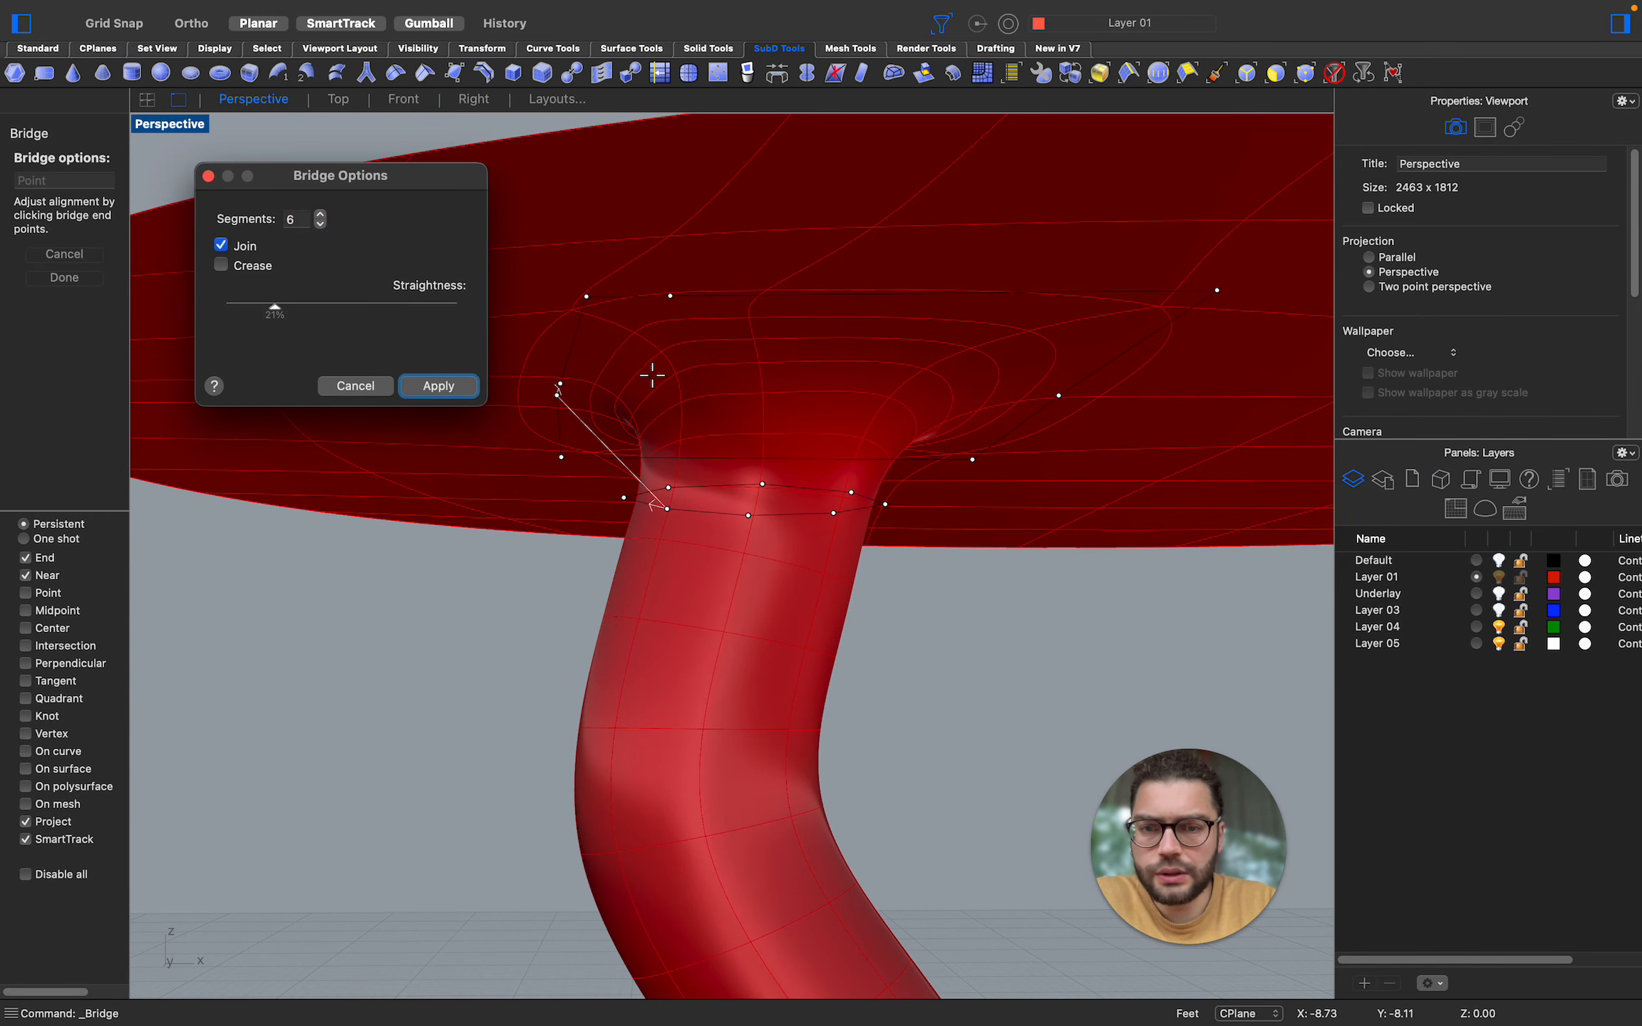
click(320, 224)
click(320, 224)
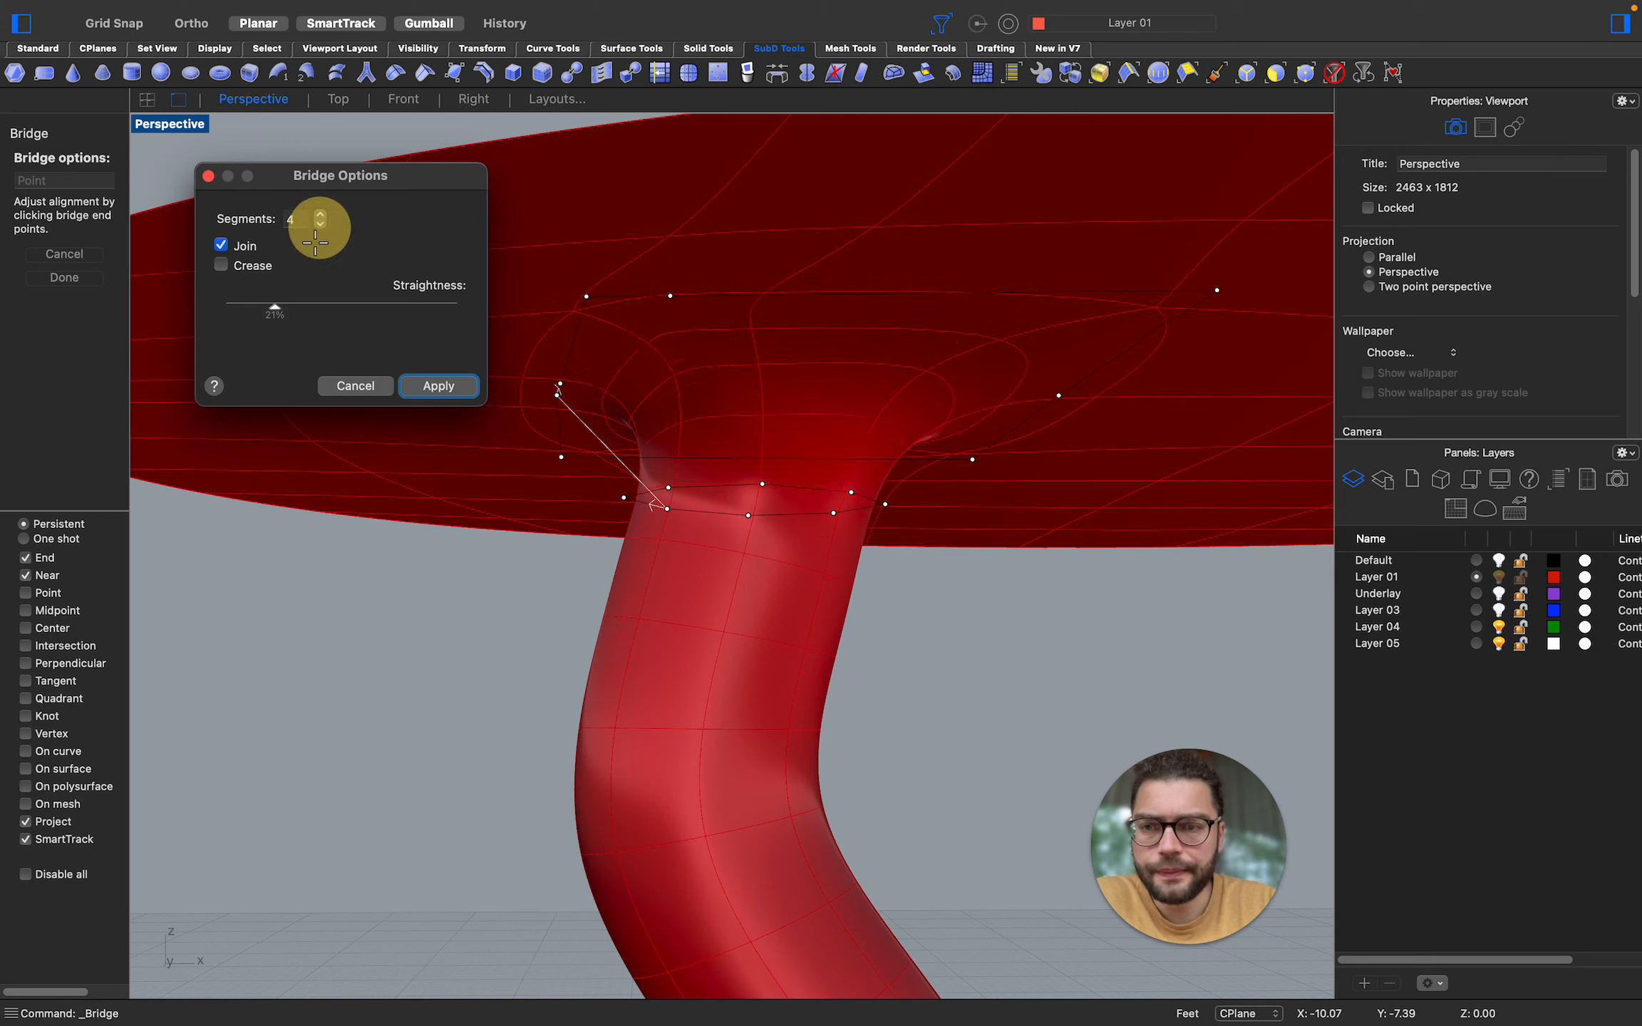
mouse_move(274, 308)
mouse_down()
mouse_move(498, 311)
mouse_move(183, 311)
mouse_move(274, 309)
mouse_up()
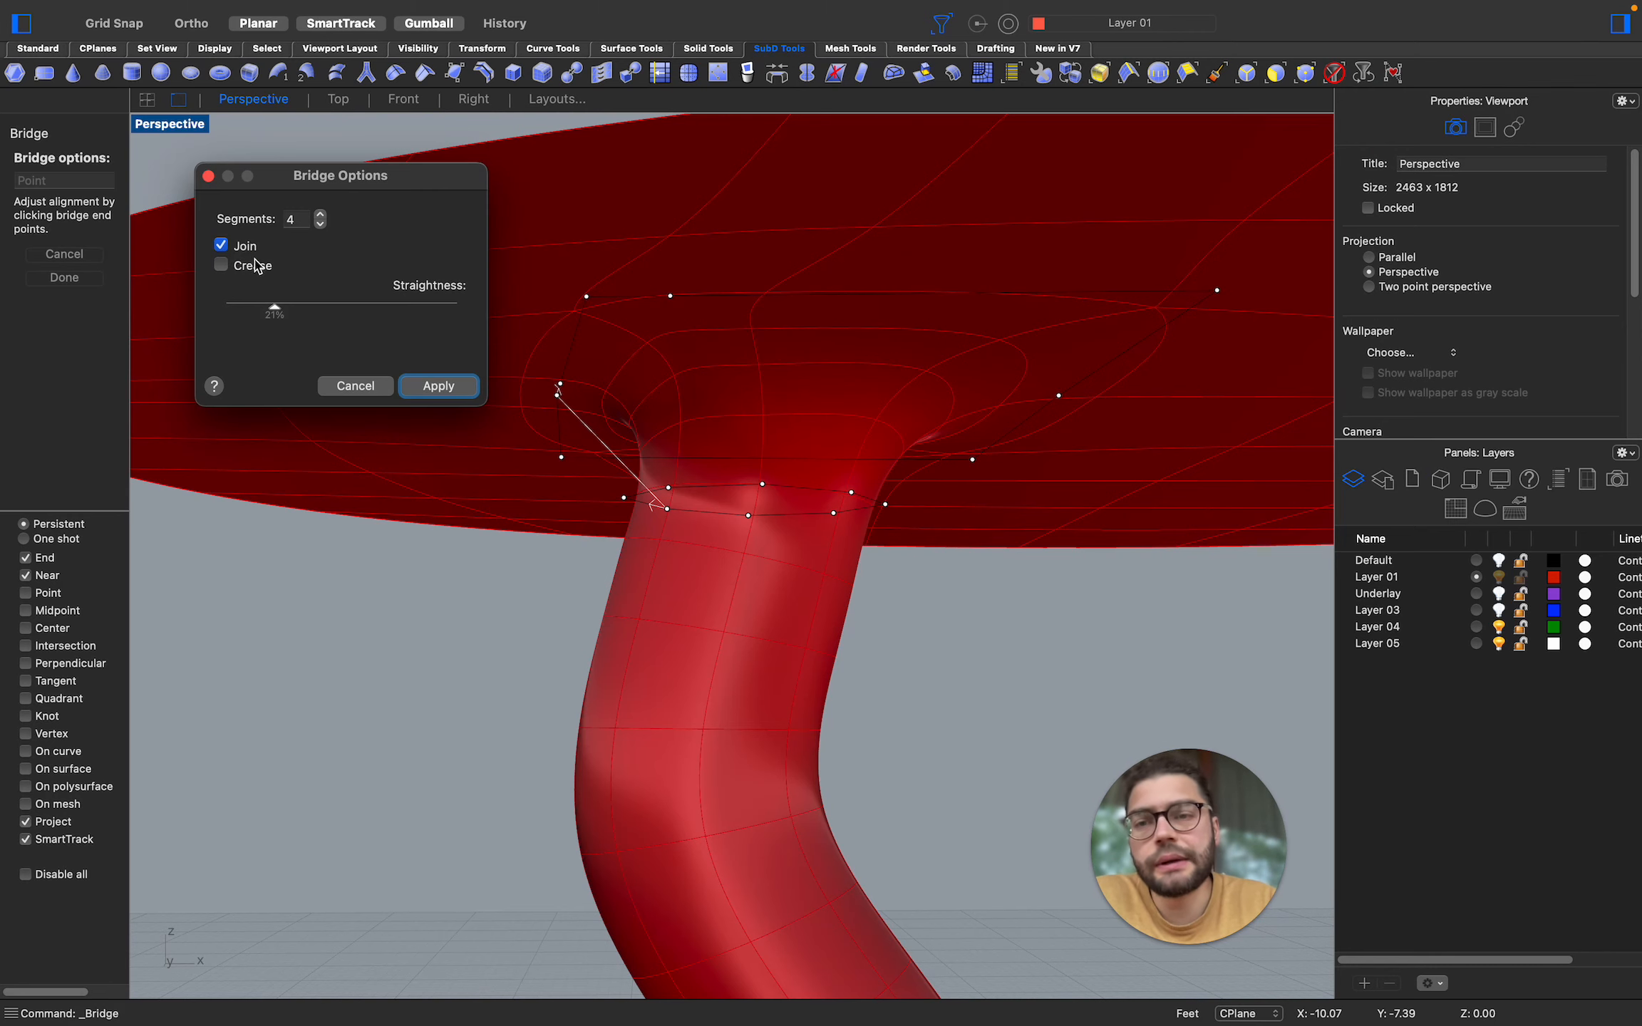
click(437, 385)
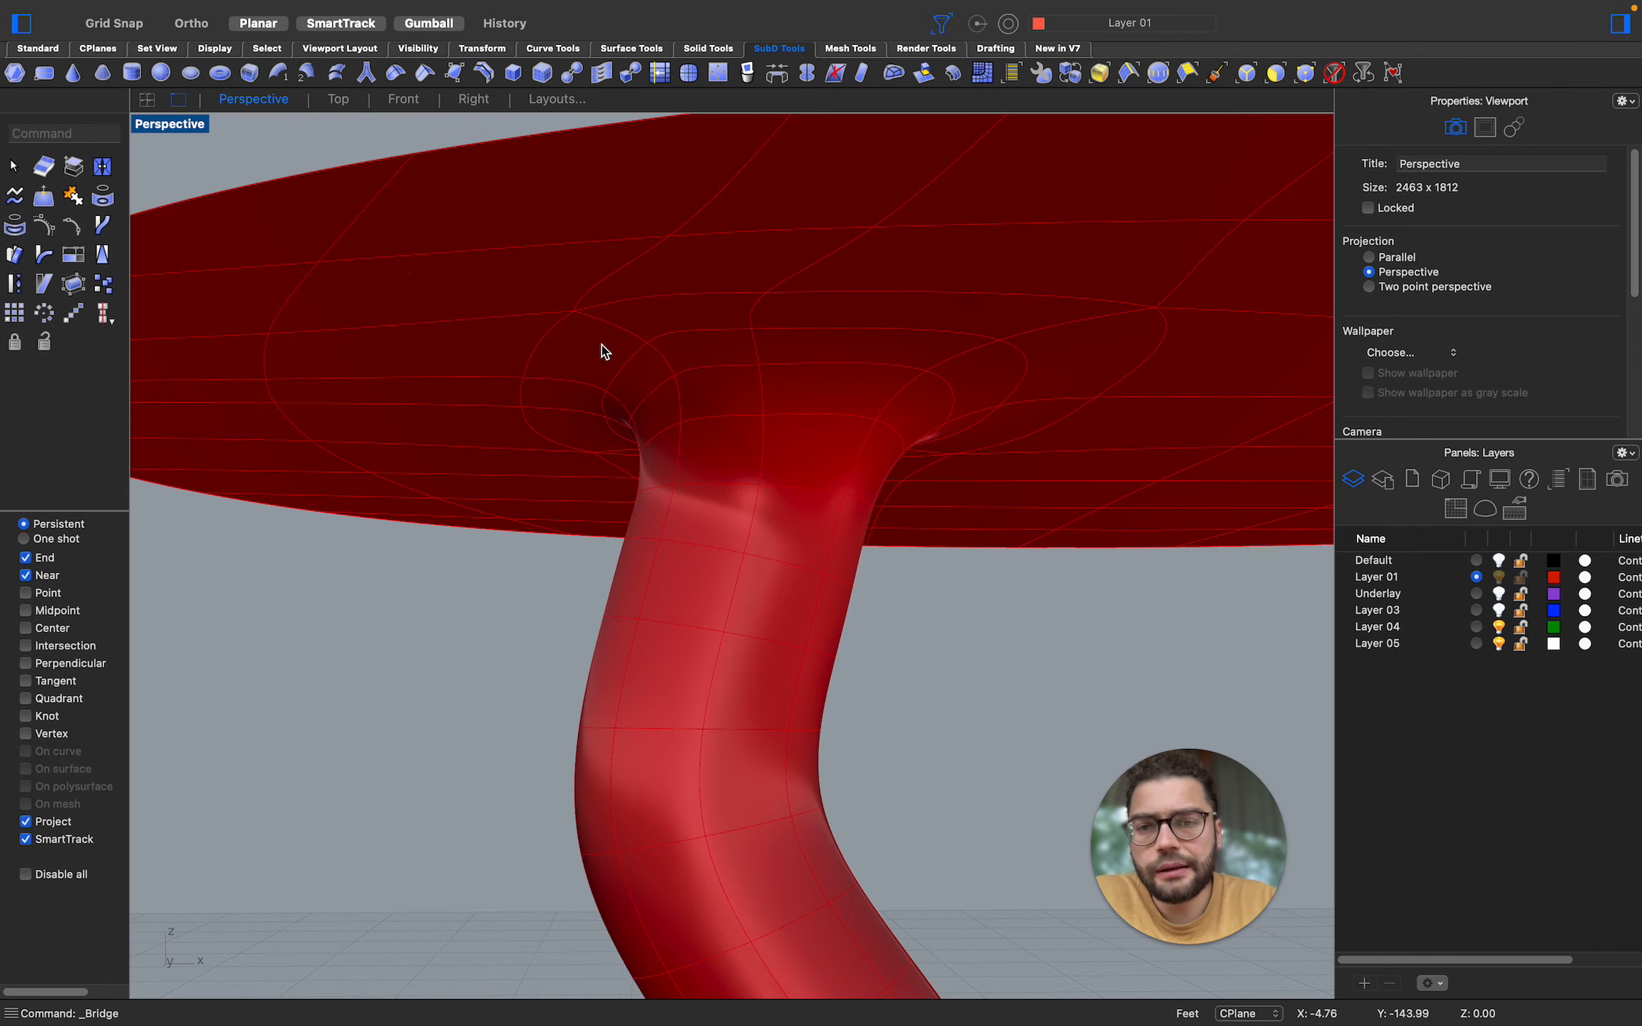
Remove the SubD edge selection filter, select the joined ceiling-and-pipes SubD, and examine the second pipe's upper end
scroll(605, 355, down, 3)
click(577, 335)
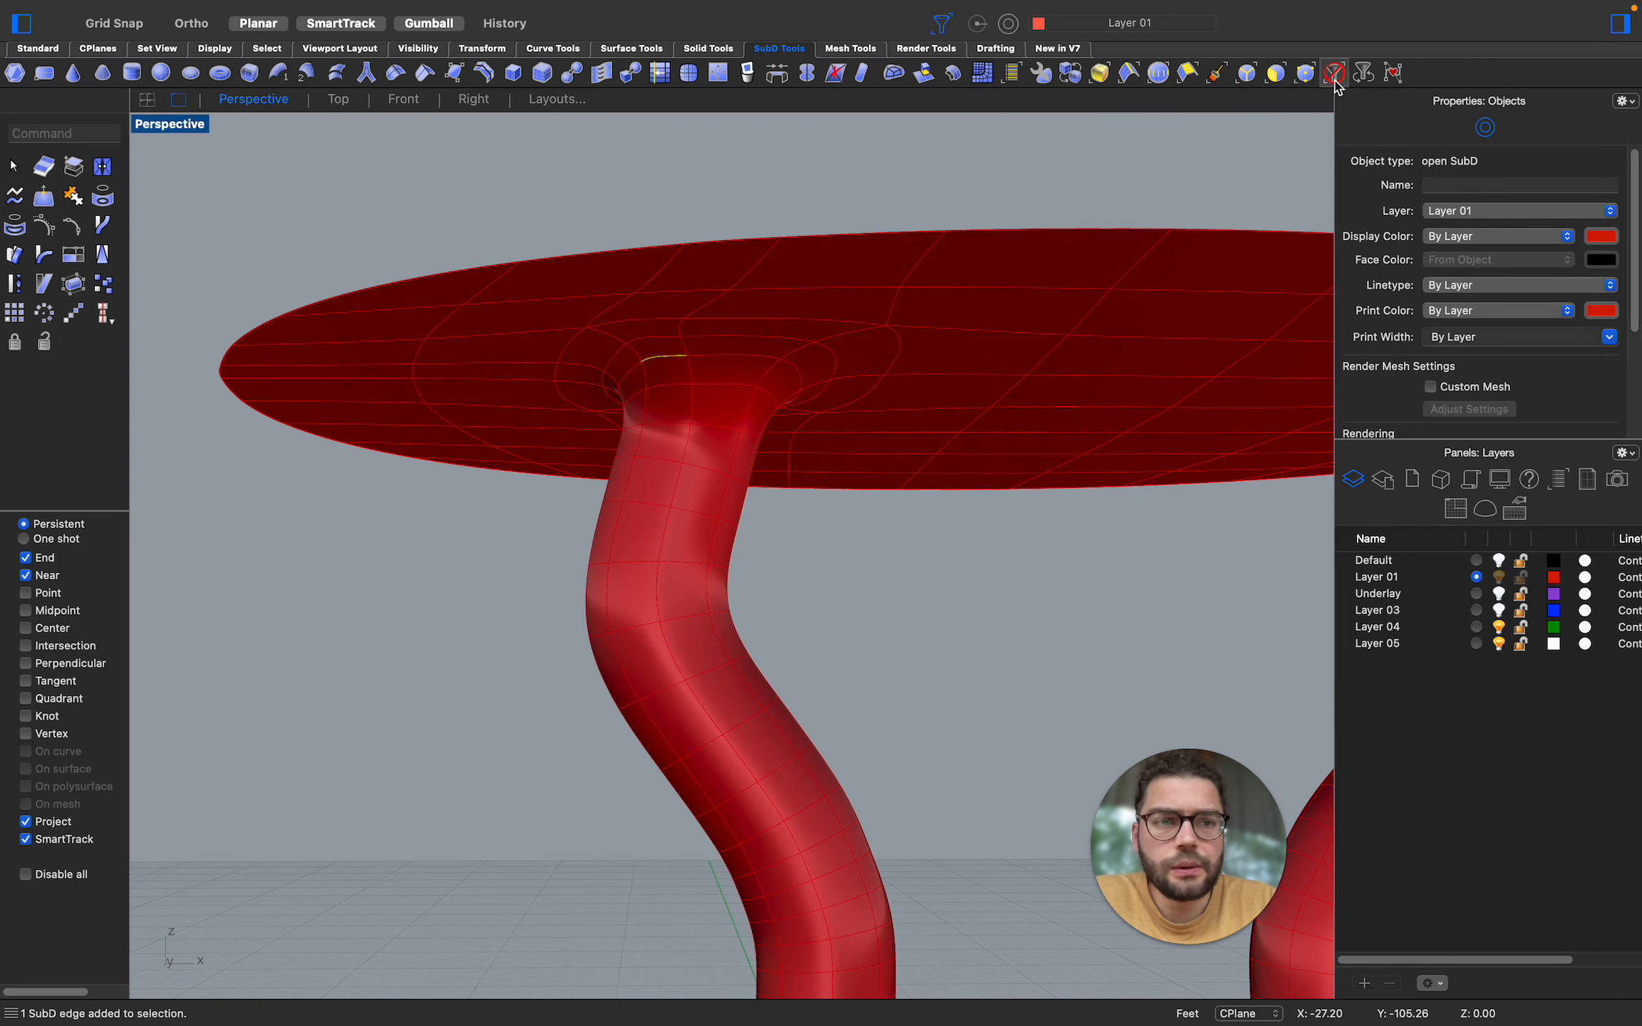
click(756, 385)
scroll(837, 354, down, 5)
right_drag(837, 354, 1052, 401)
scroll(1059, 413, up, 3)
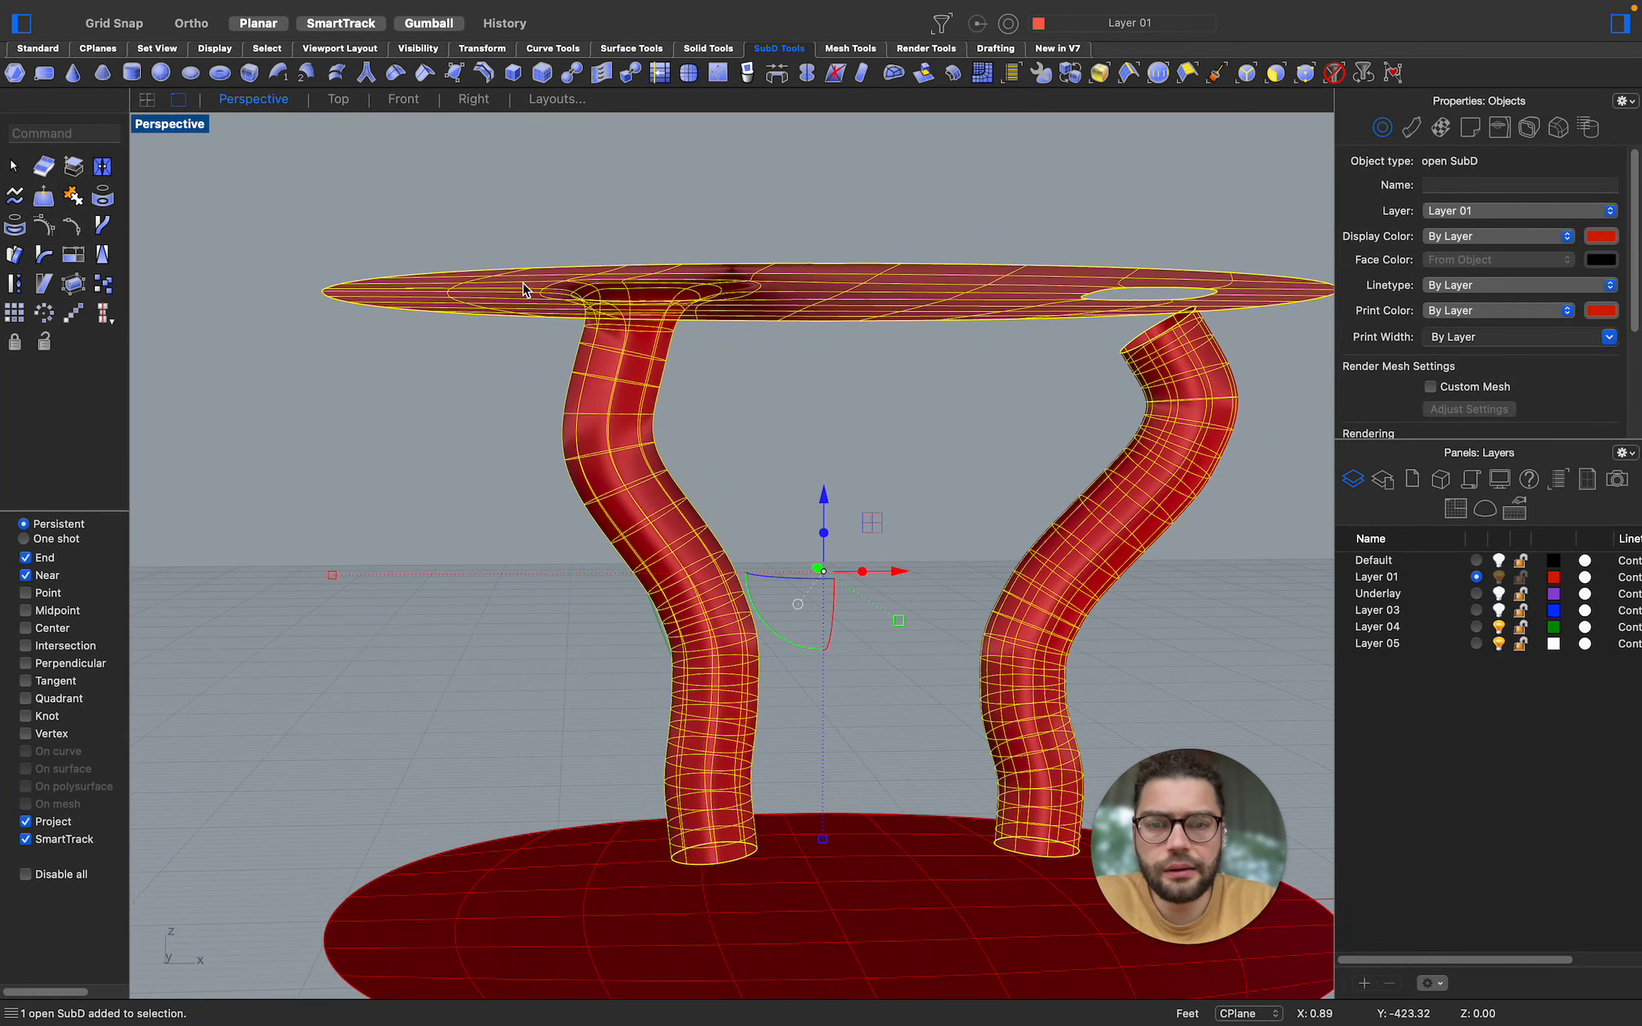
scroll(773, 301, down, 3)
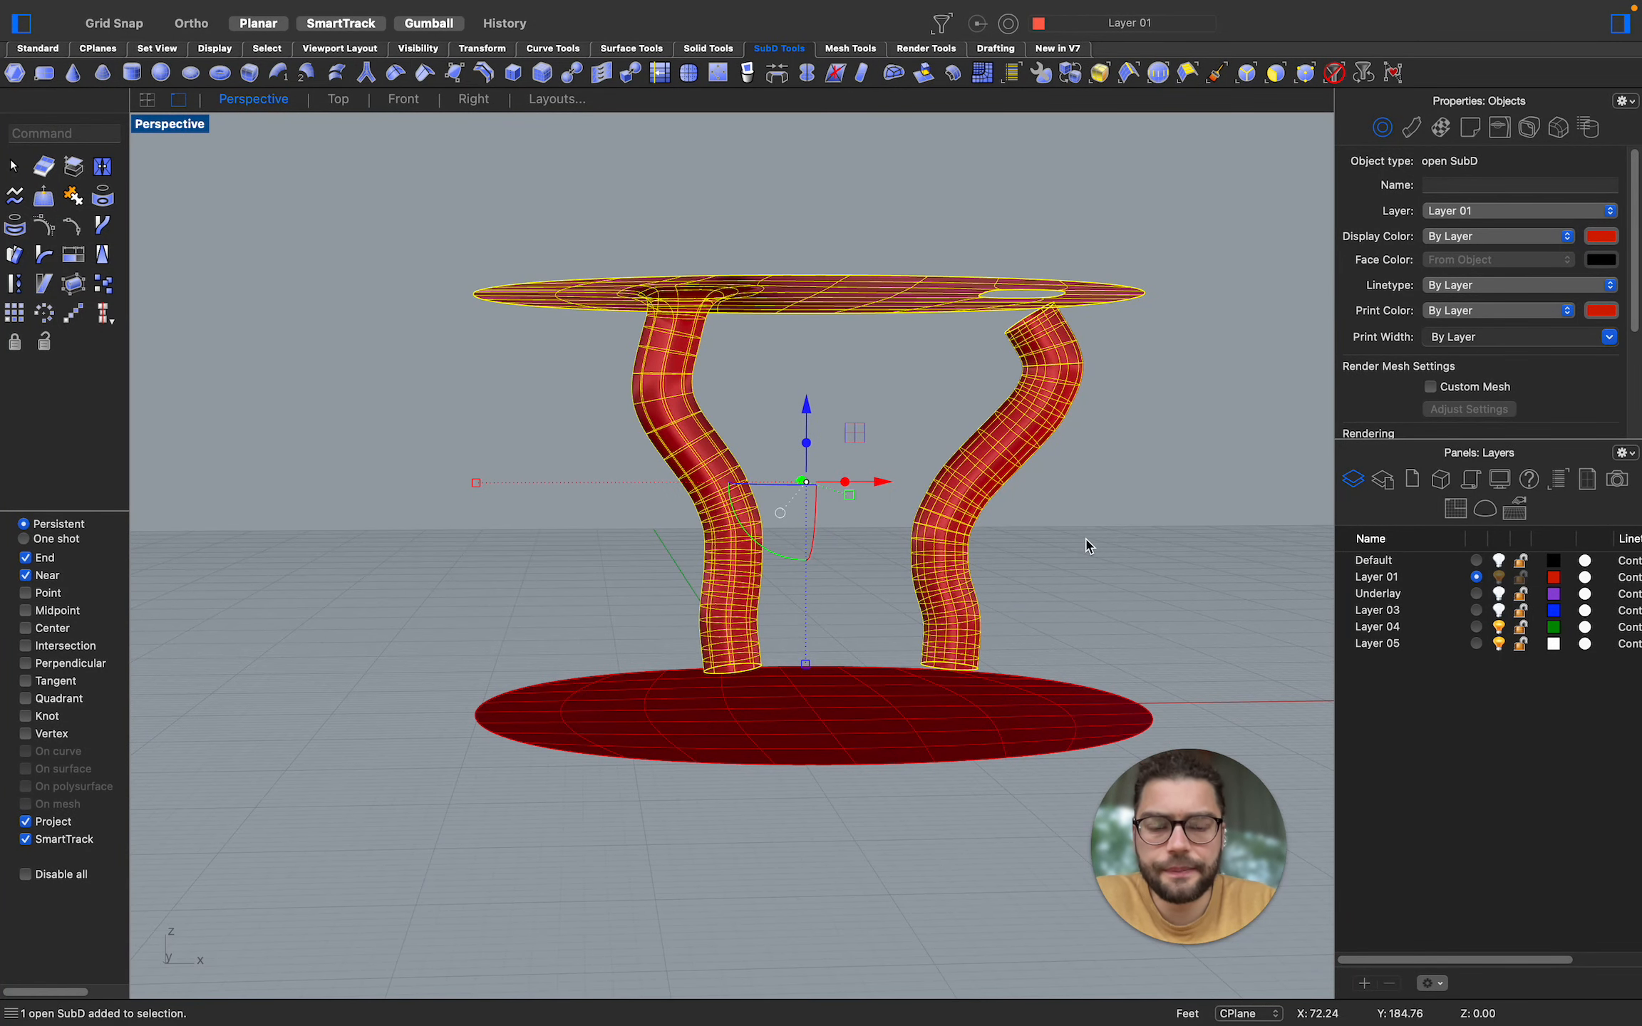
scroll(1087, 546, up, 4)
scroll(841, 630, down, 4)
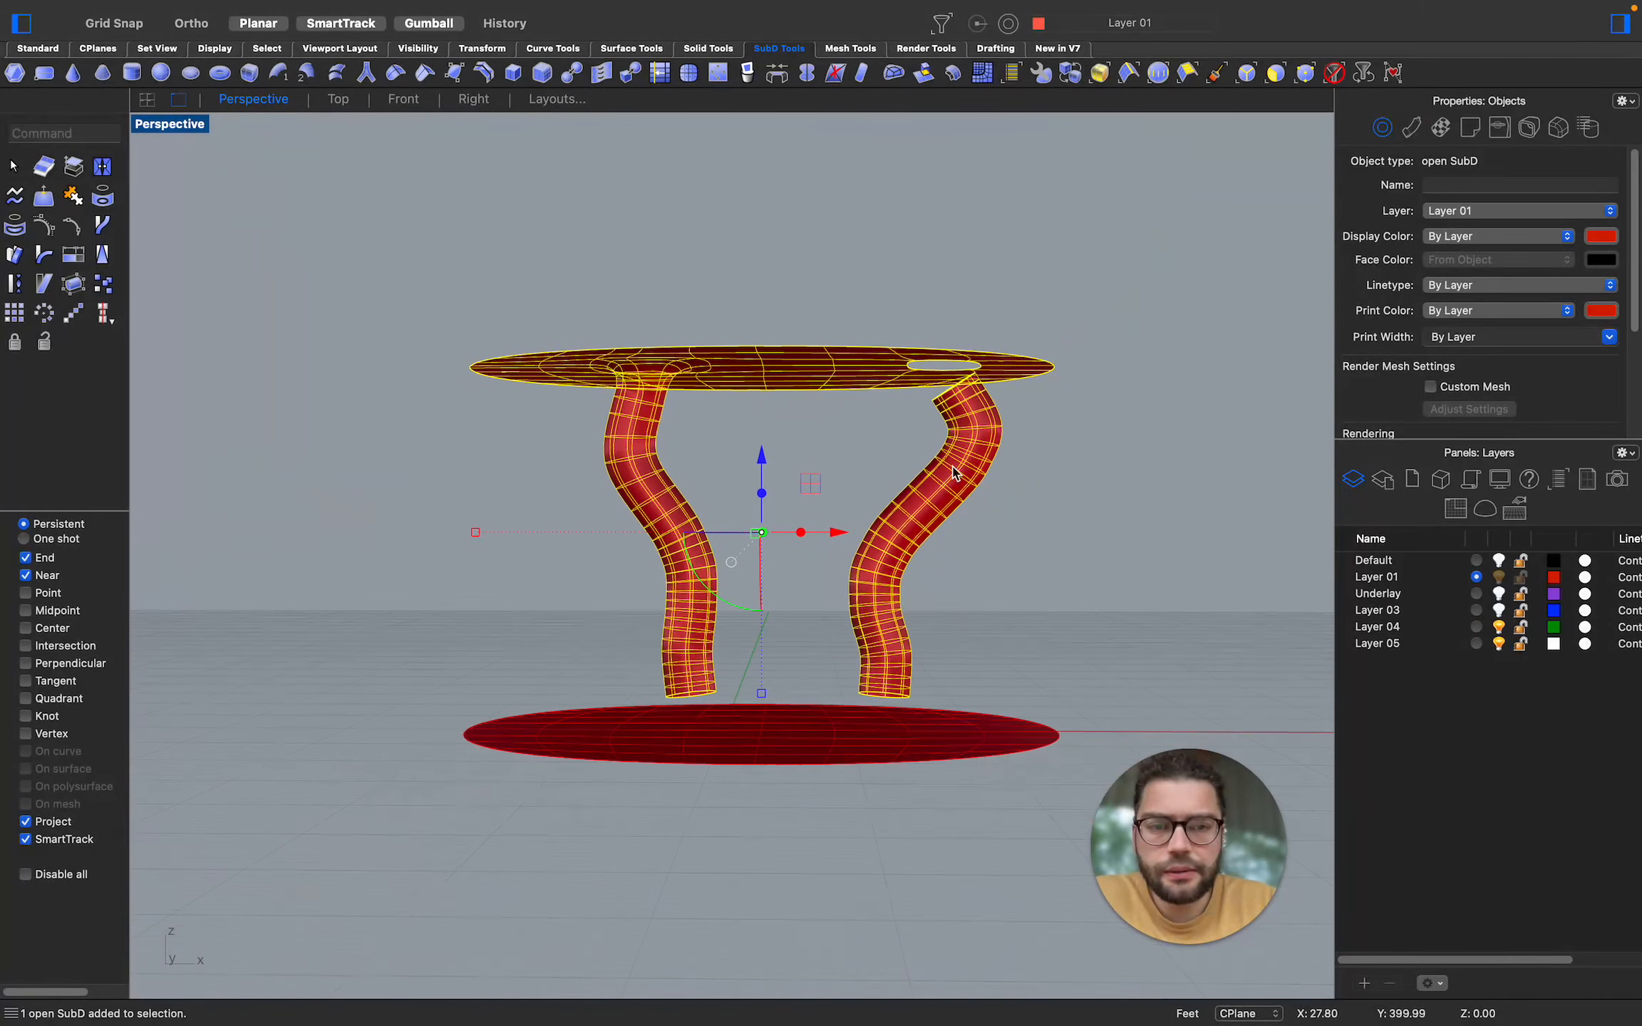
scroll(1015, 368, up, 5)
scroll(930, 433, up, 8)
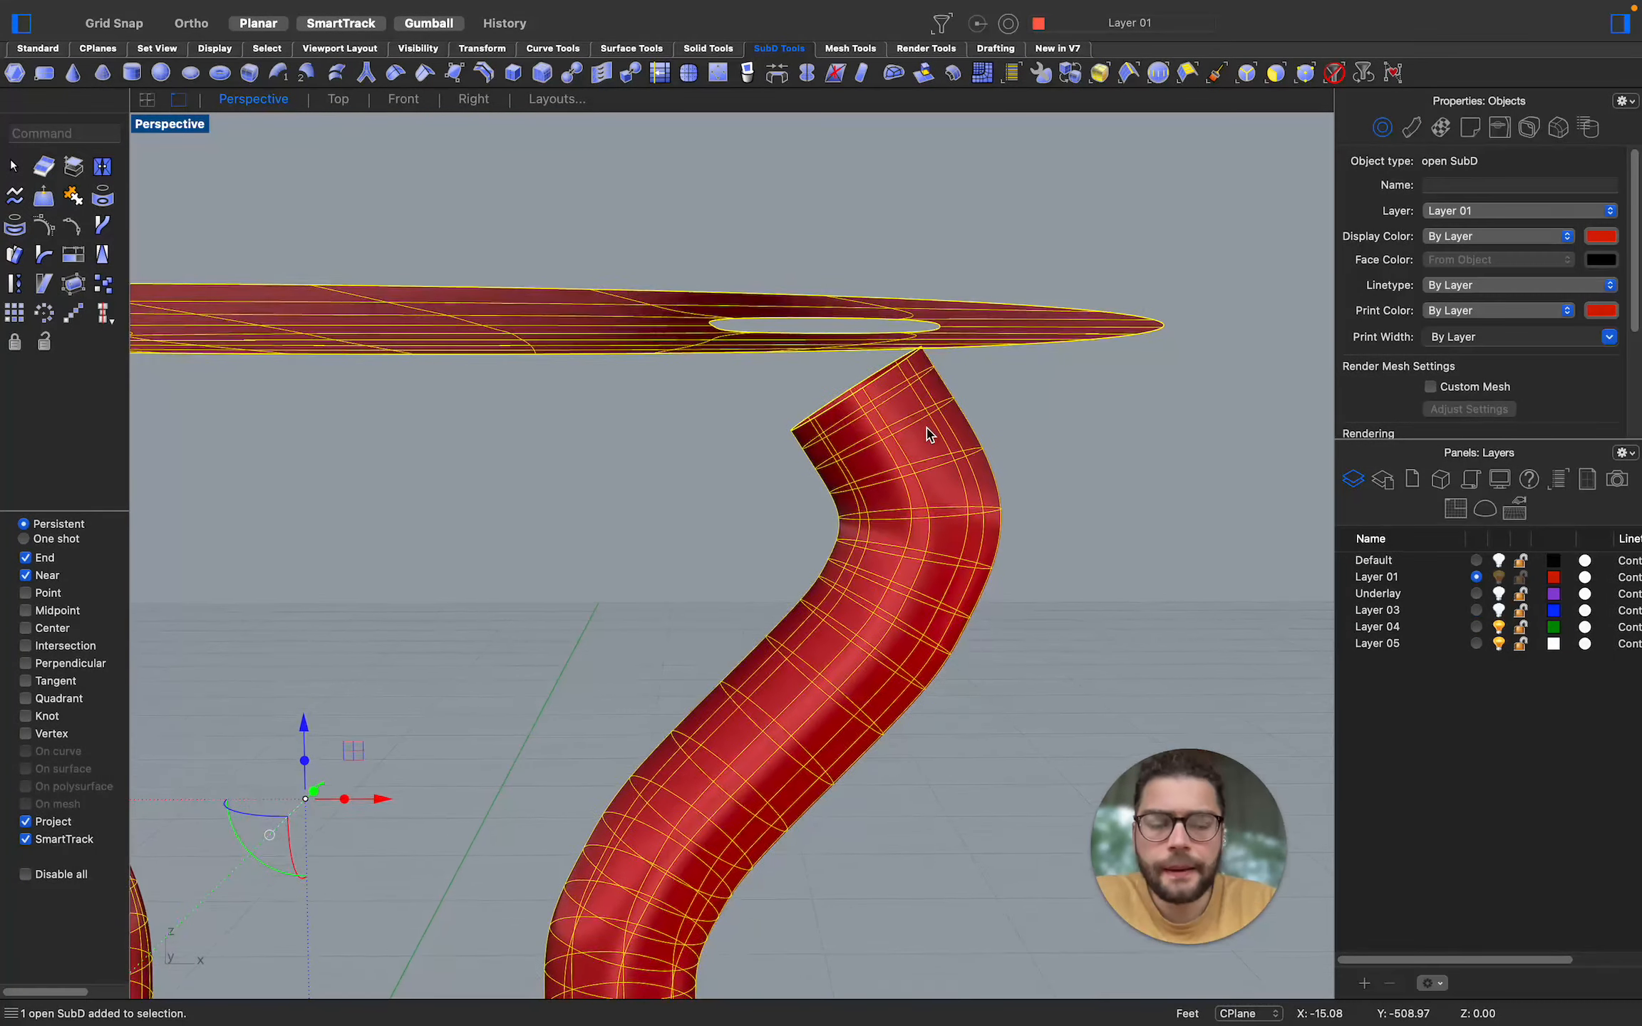
Filter selection to SubD edges and select all the rim edges at the second pipe's upper end
click(1069, 419)
click(1246, 71)
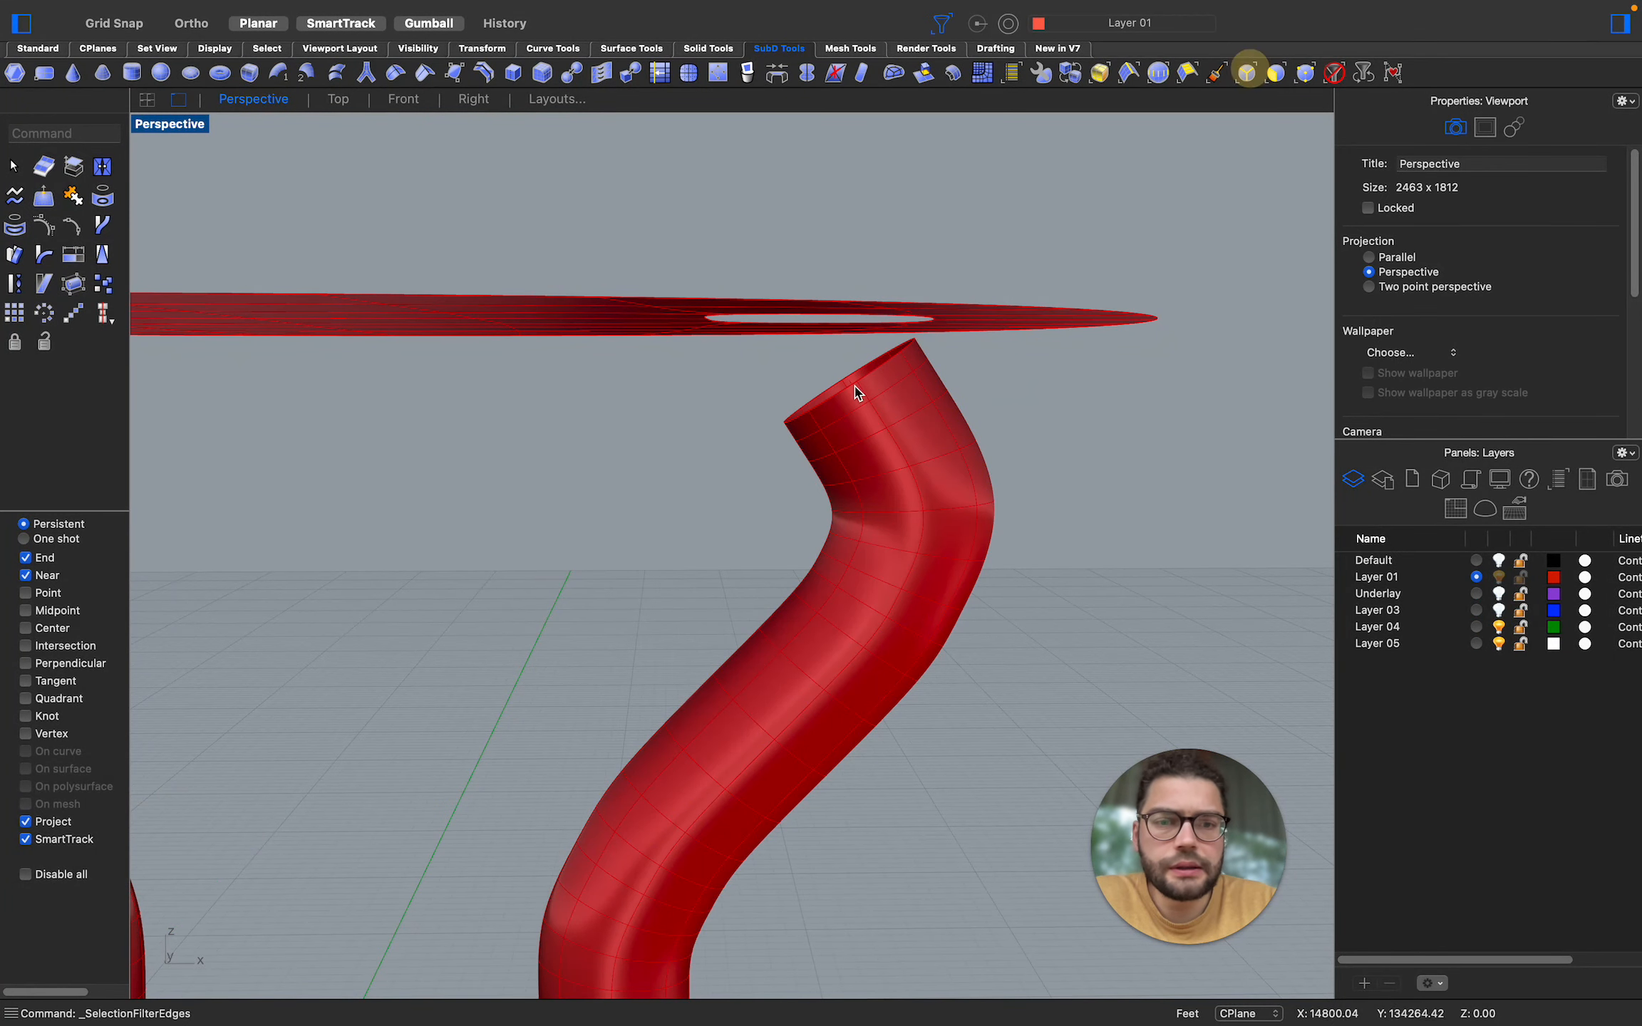
scroll(854, 385, up, 3)
scroll(839, 377, up, 2)
click(828, 358)
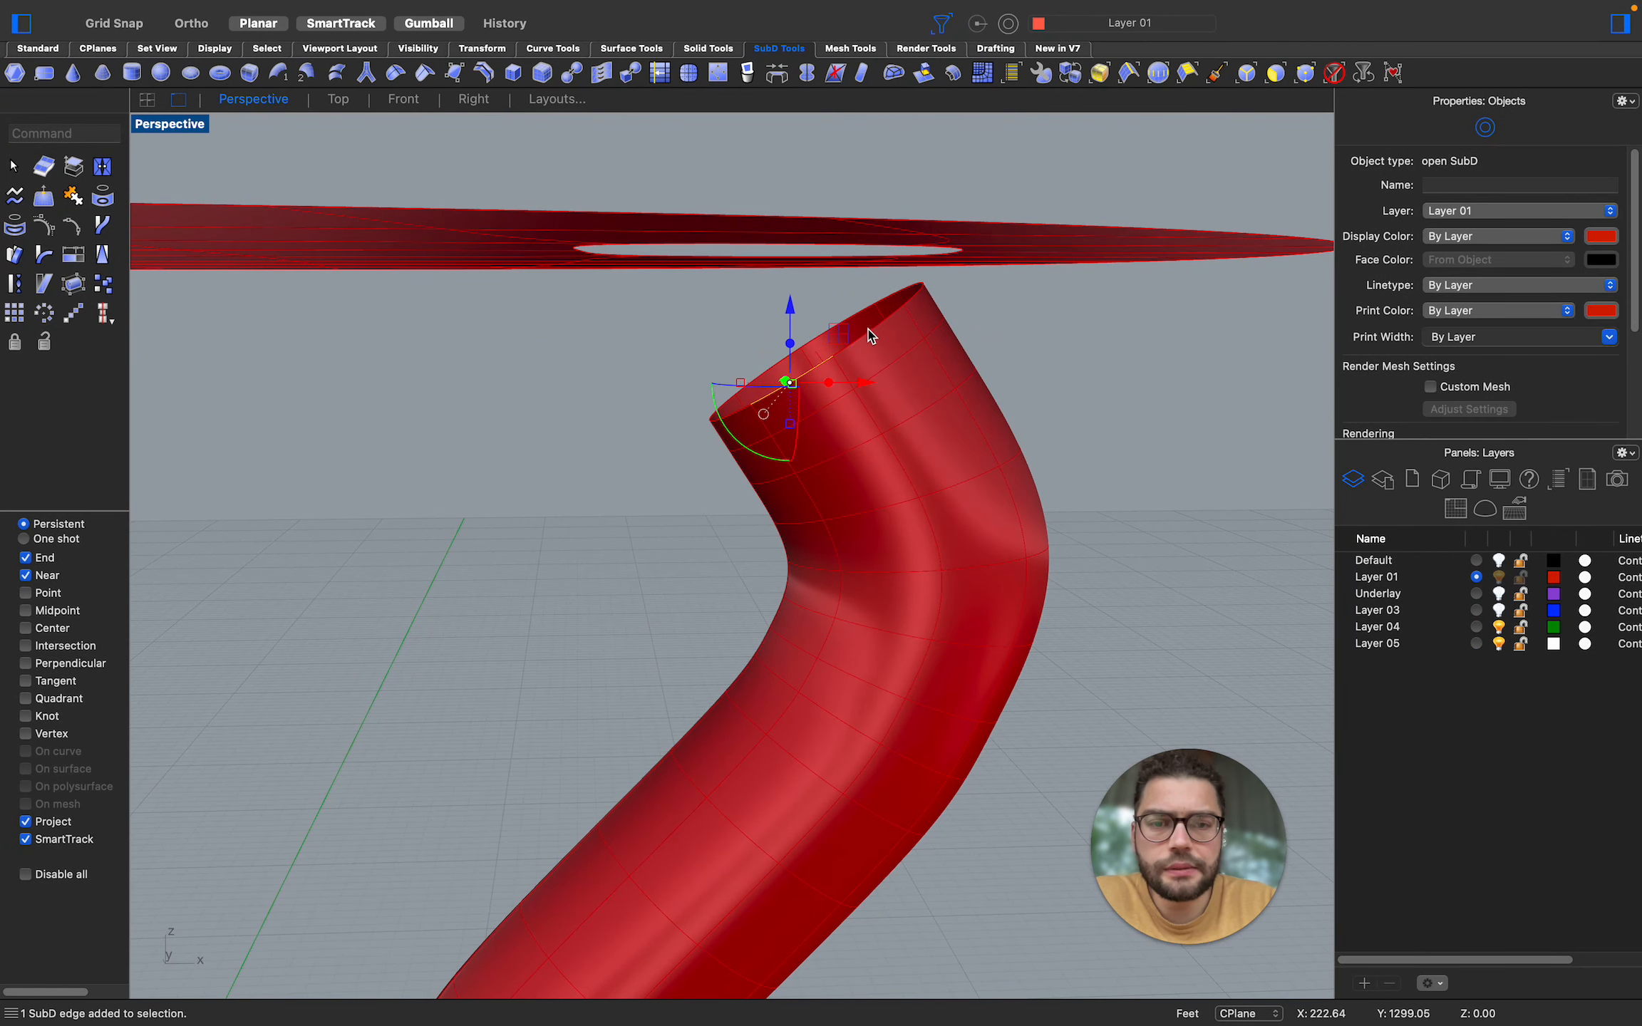
right_drag(824, 404, 633, 404)
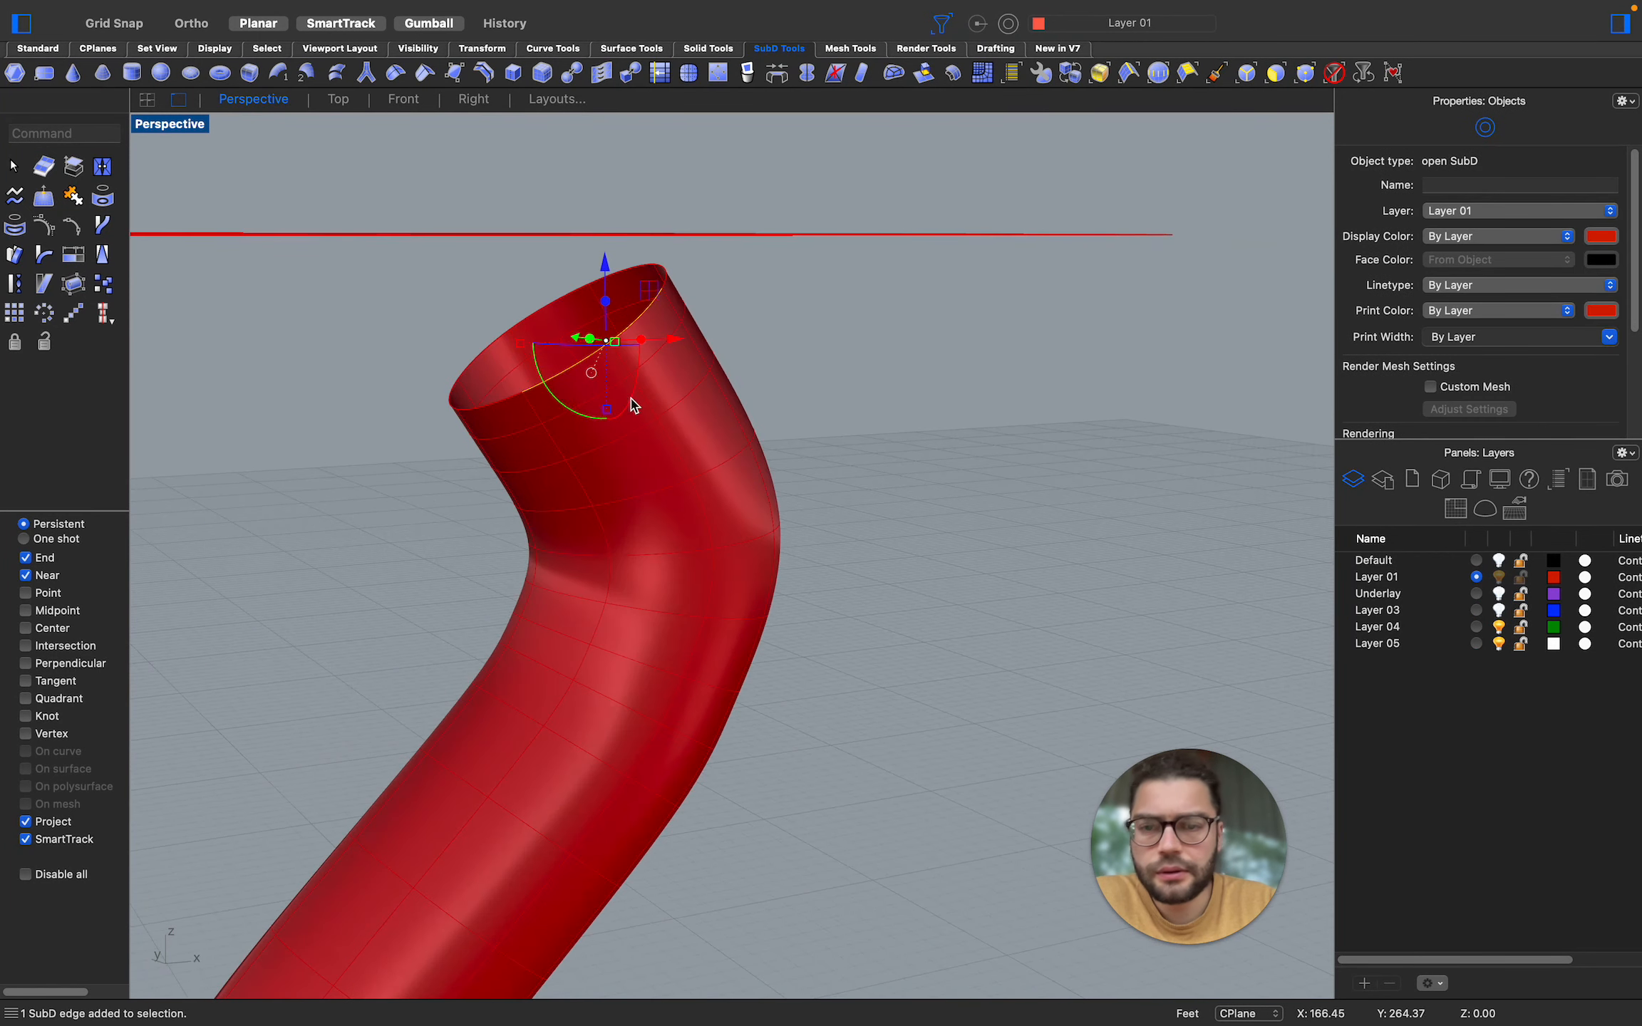
shift+click(501, 400)
shift+click(428, 386)
shift+click(503, 319)
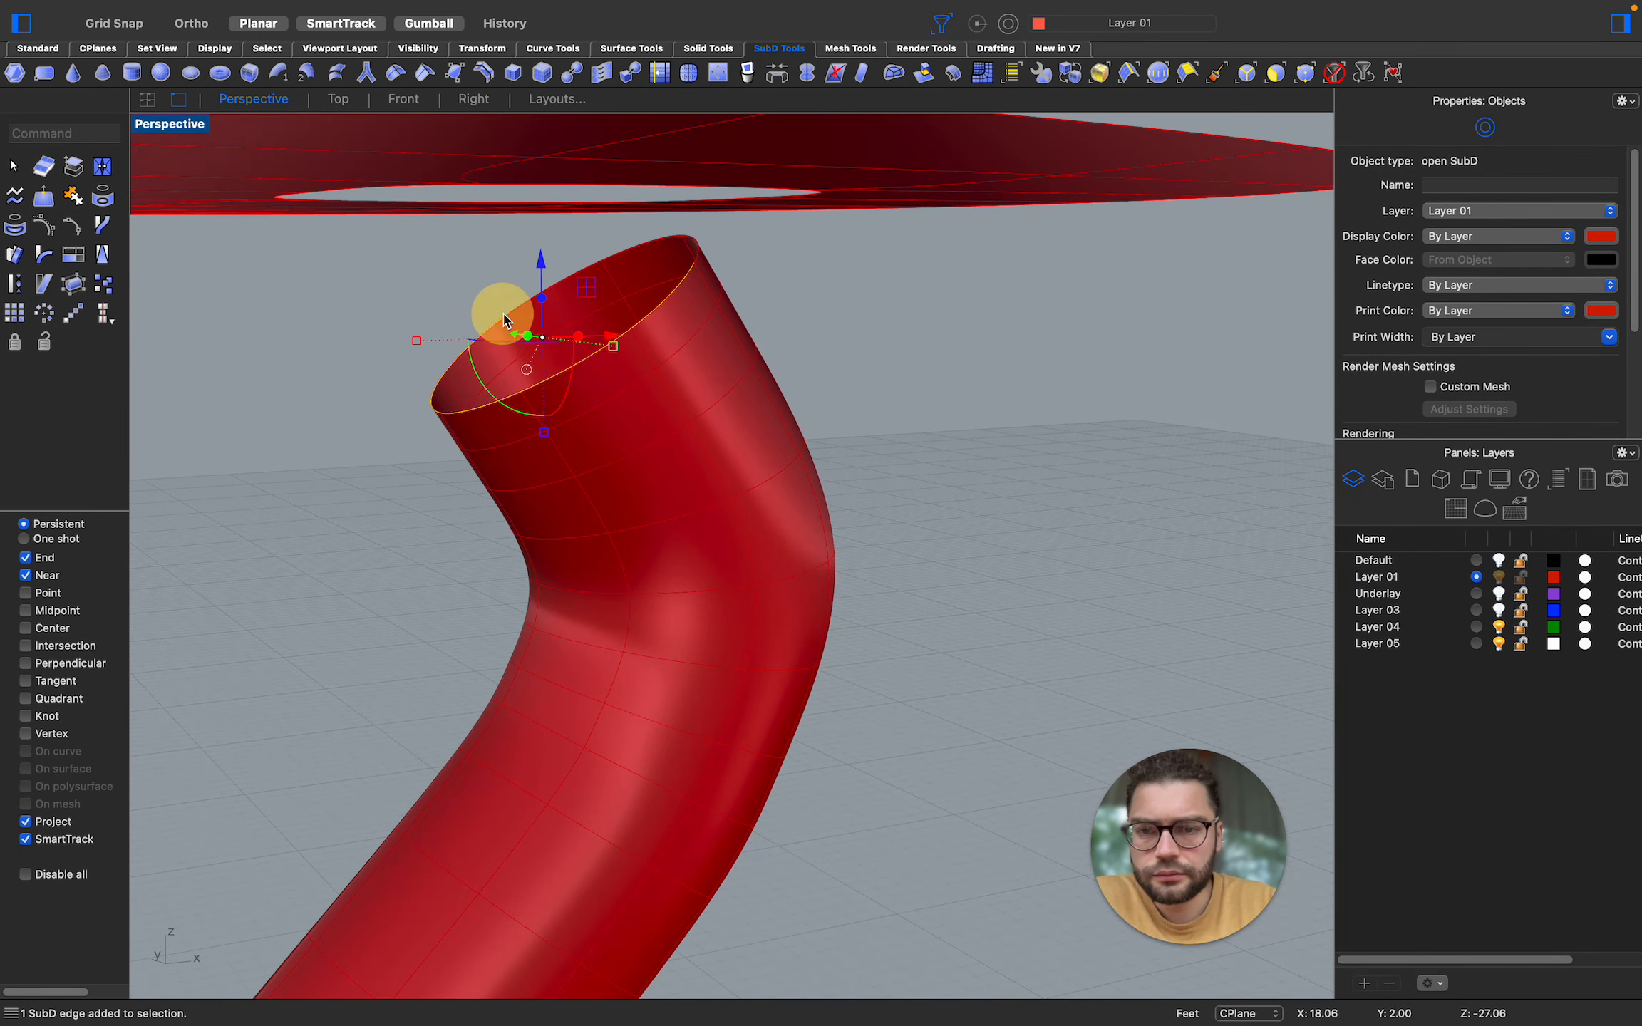
shift+click(650, 248)
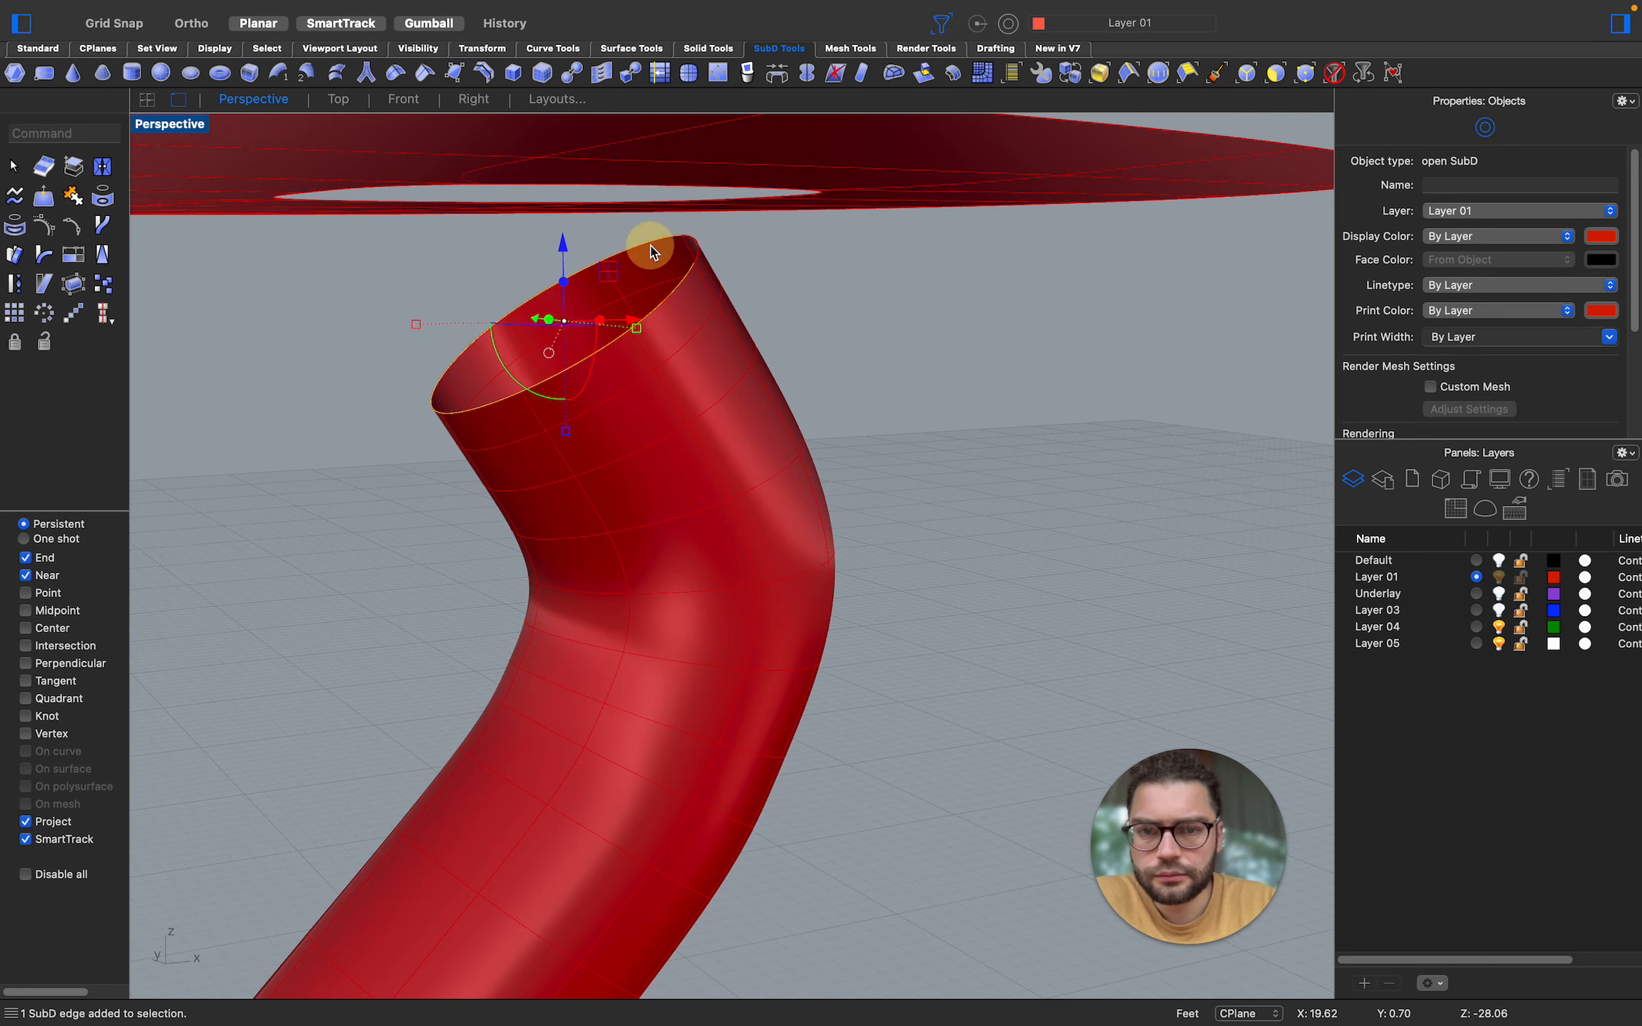
shift+click(695, 250)
Rotate the second pipe's upper rim closer to level beneath its ceiling hole and raise it slightly
right_drag(664, 414, 664, 413)
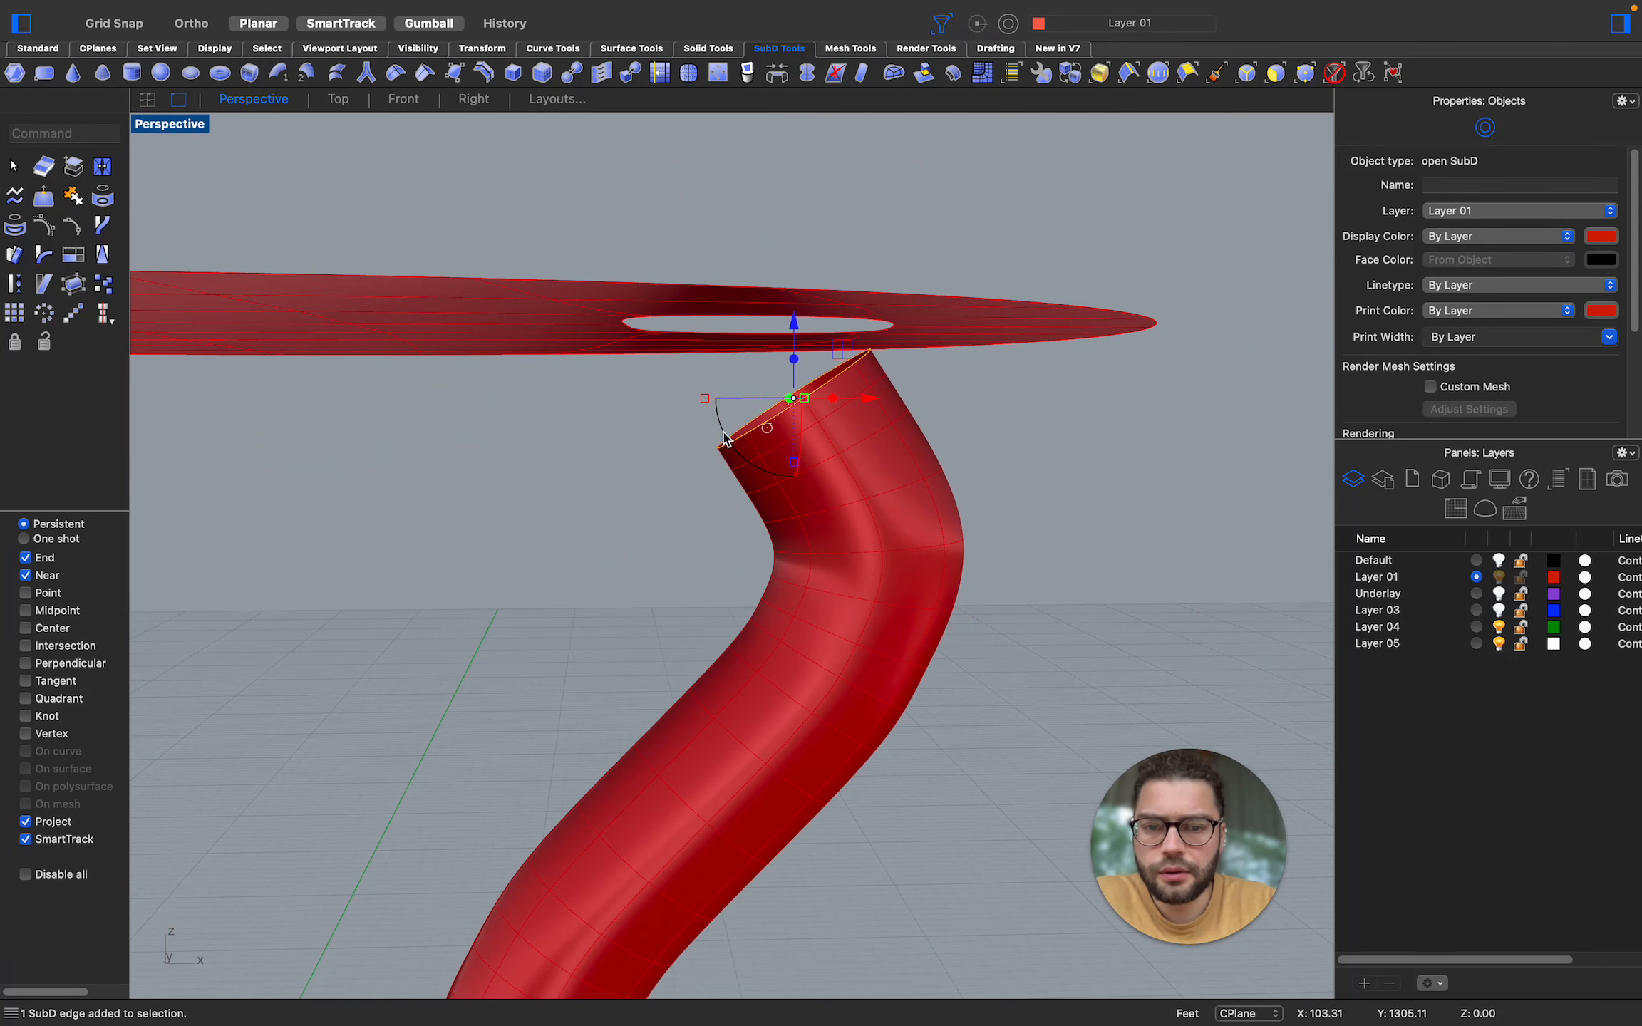
mouse_move(717, 423)
mouse_down()
mouse_move(704, 366)
mouse_move(699, 397)
mouse_up()
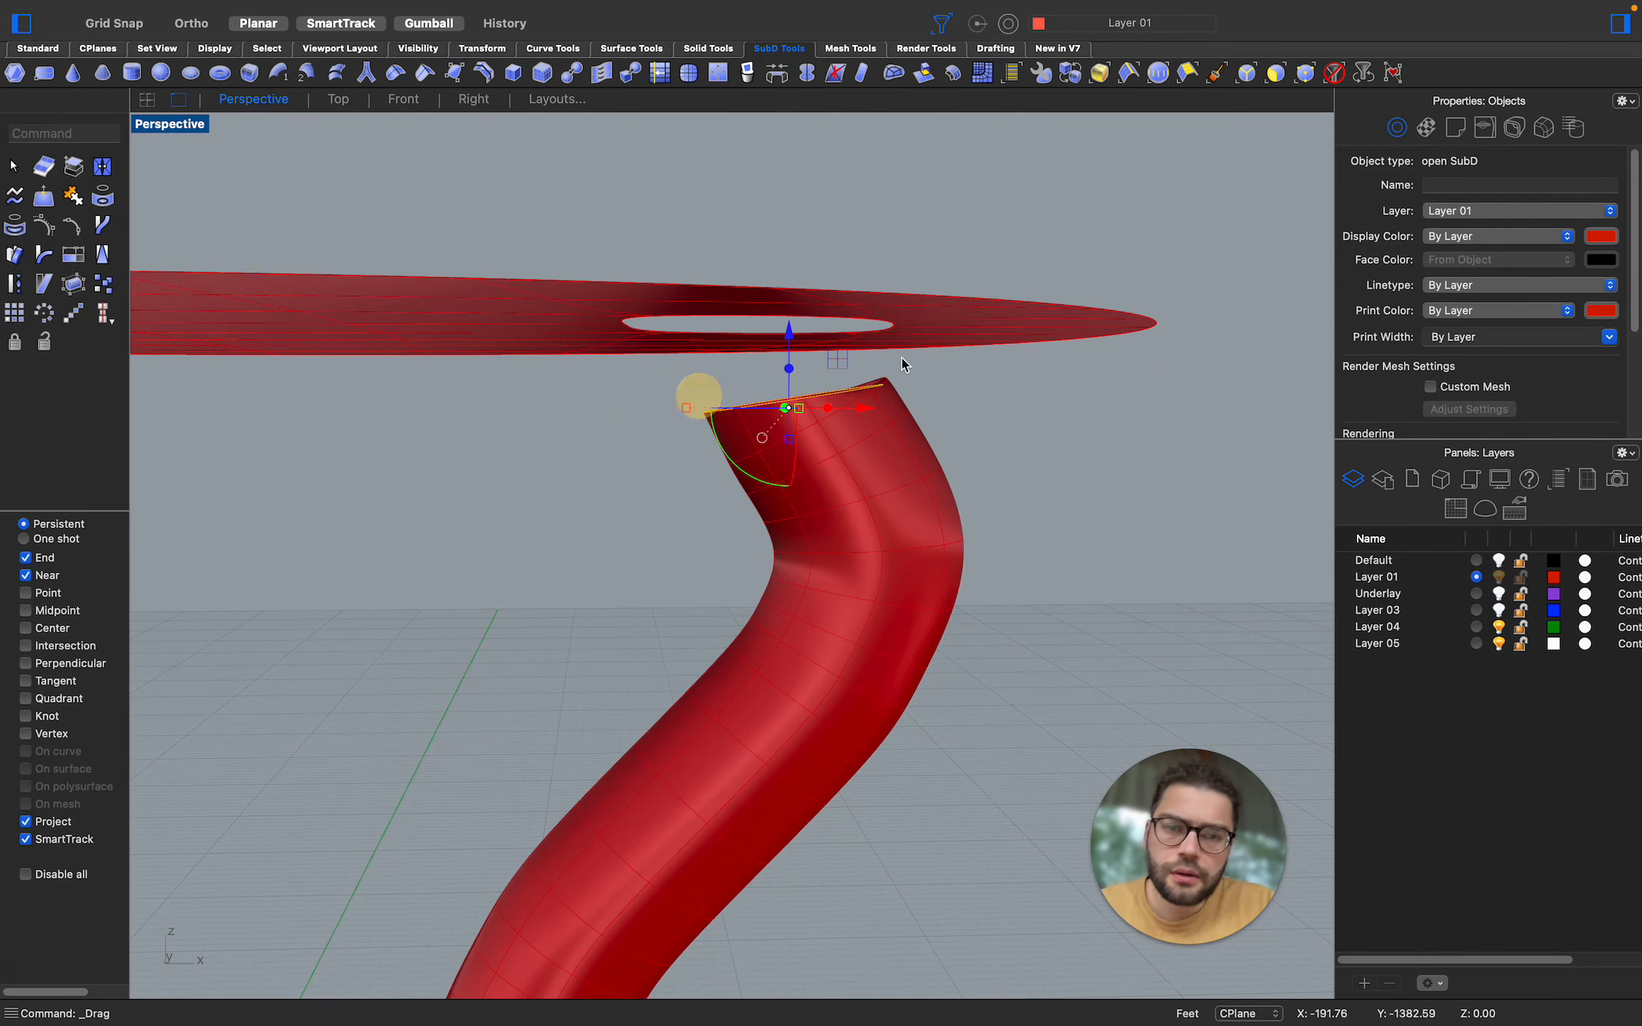
scroll(904, 364, up, 5)
right_drag(904, 364, 903, 362)
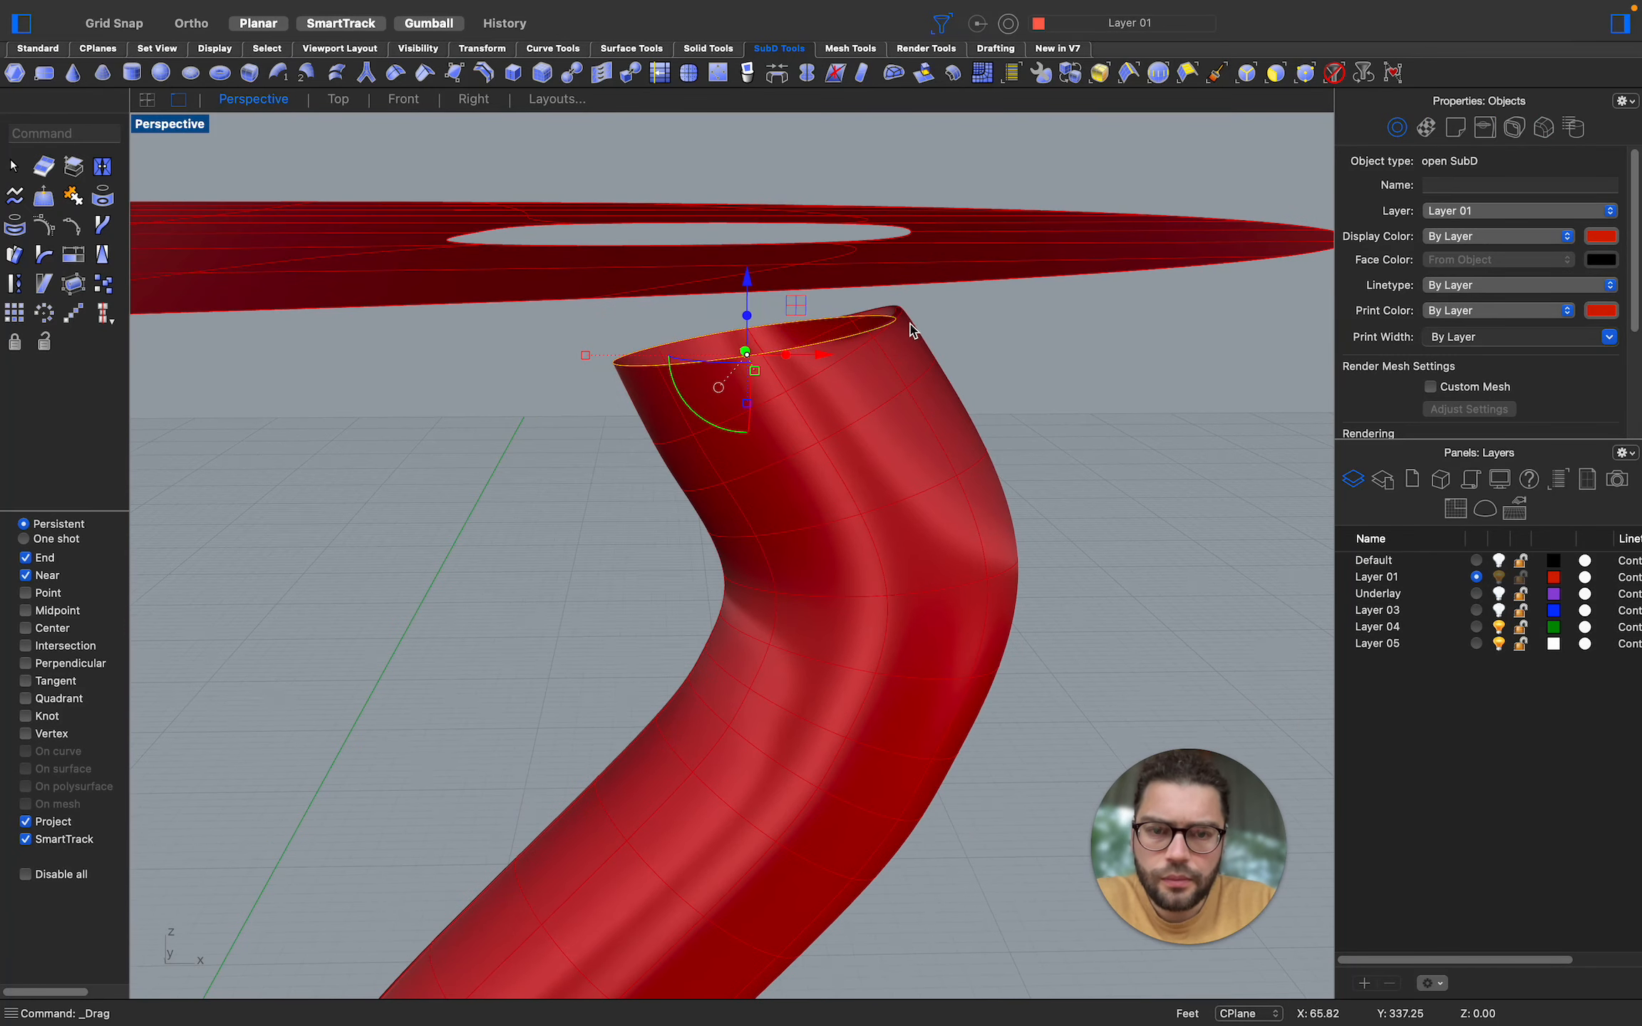
scroll(912, 330, up, 5)
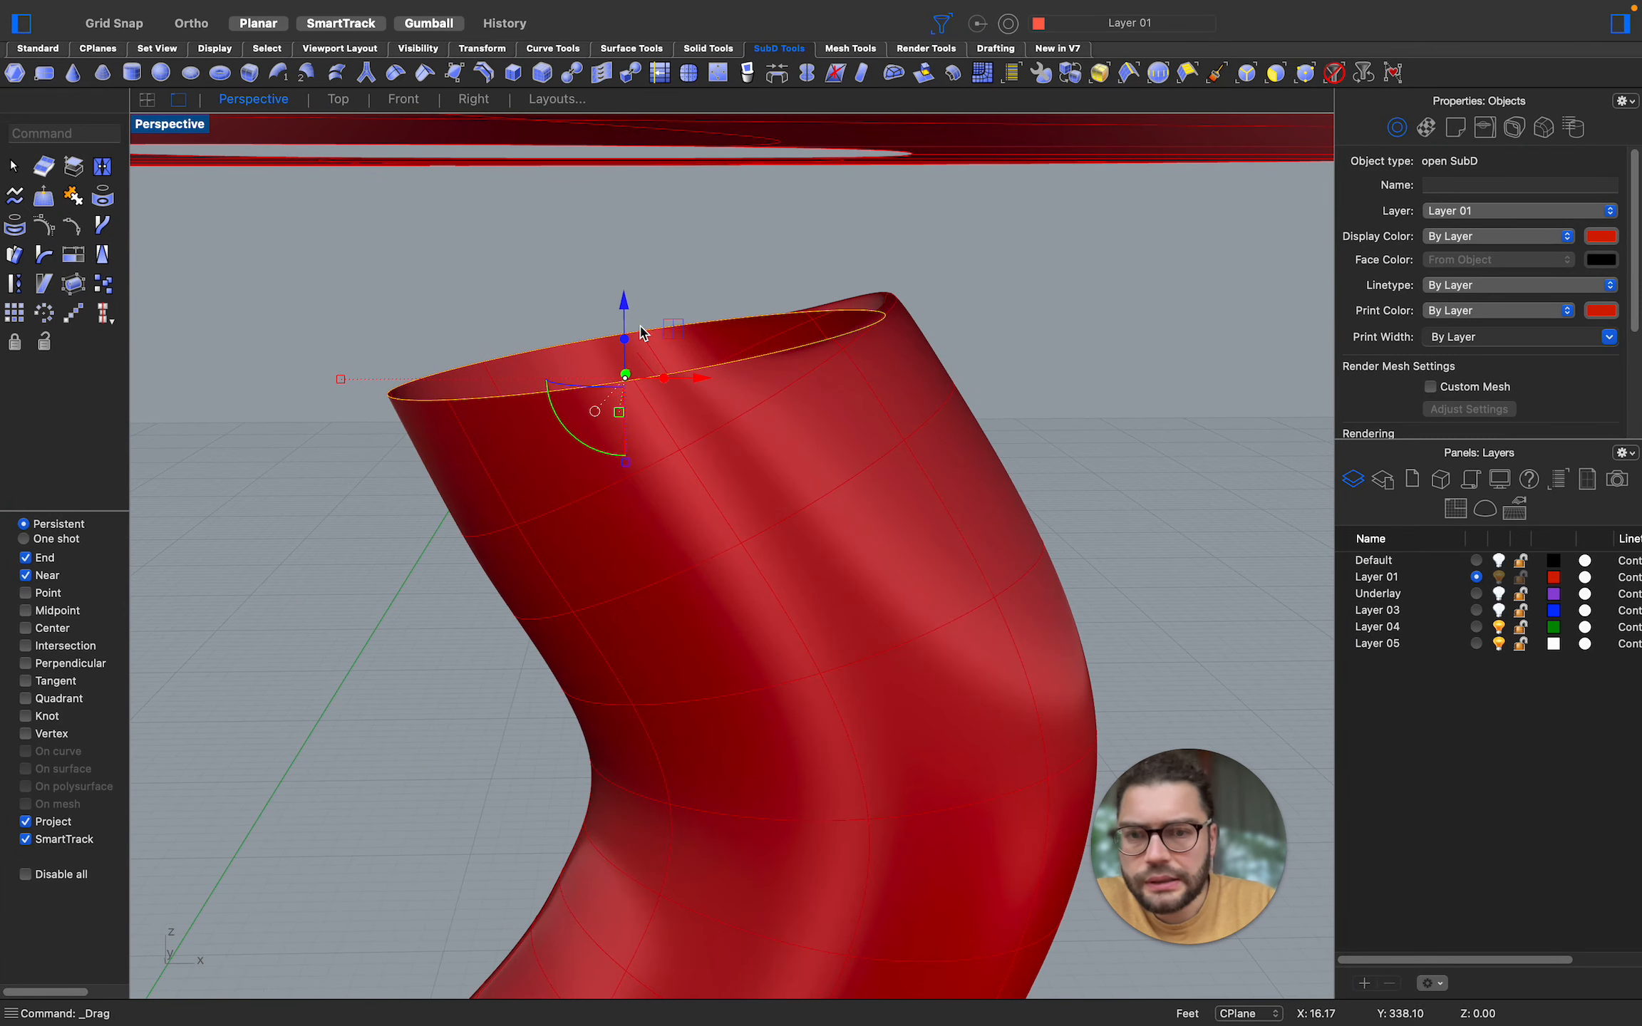
drag(624, 313, 633, 249)
scroll(873, 338, down, 5)
right_drag(873, 338, 874, 338)
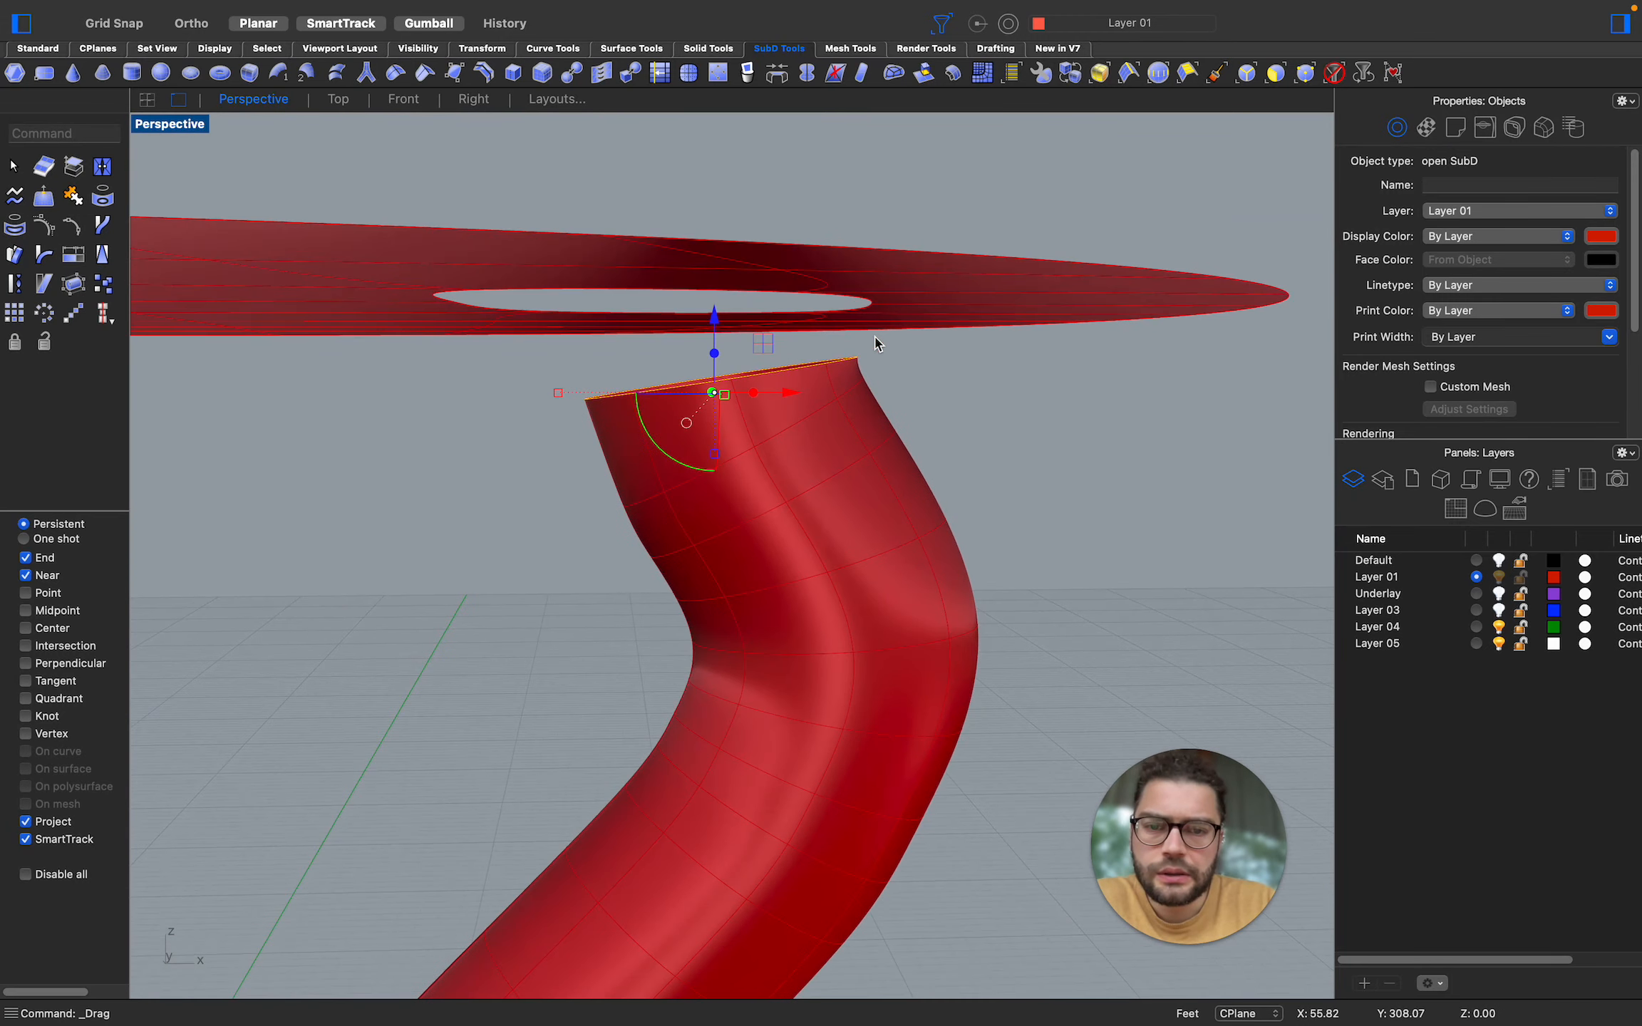
mouse_move(657, 446)
mouse_down()
mouse_move(642, 440)
mouse_move(650, 453)
mouse_up()
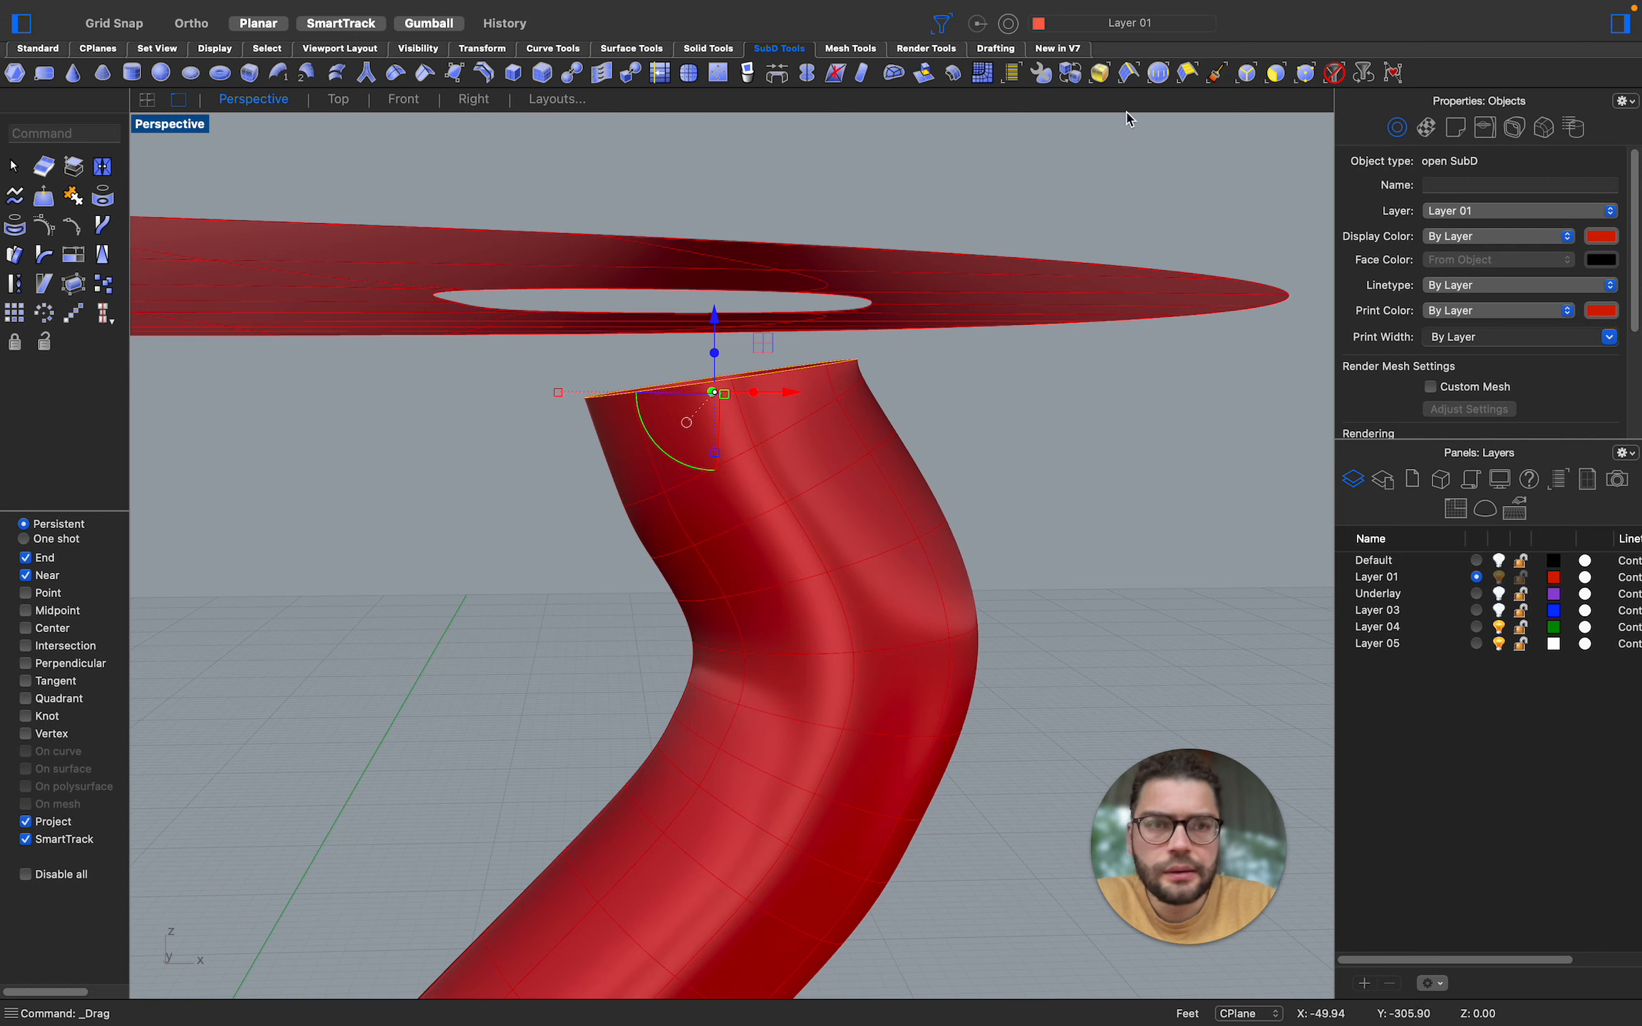
Select the edge loop just below the second pipe's upper rim, rotate it closer to level, and clear the selection
click(824, 395)
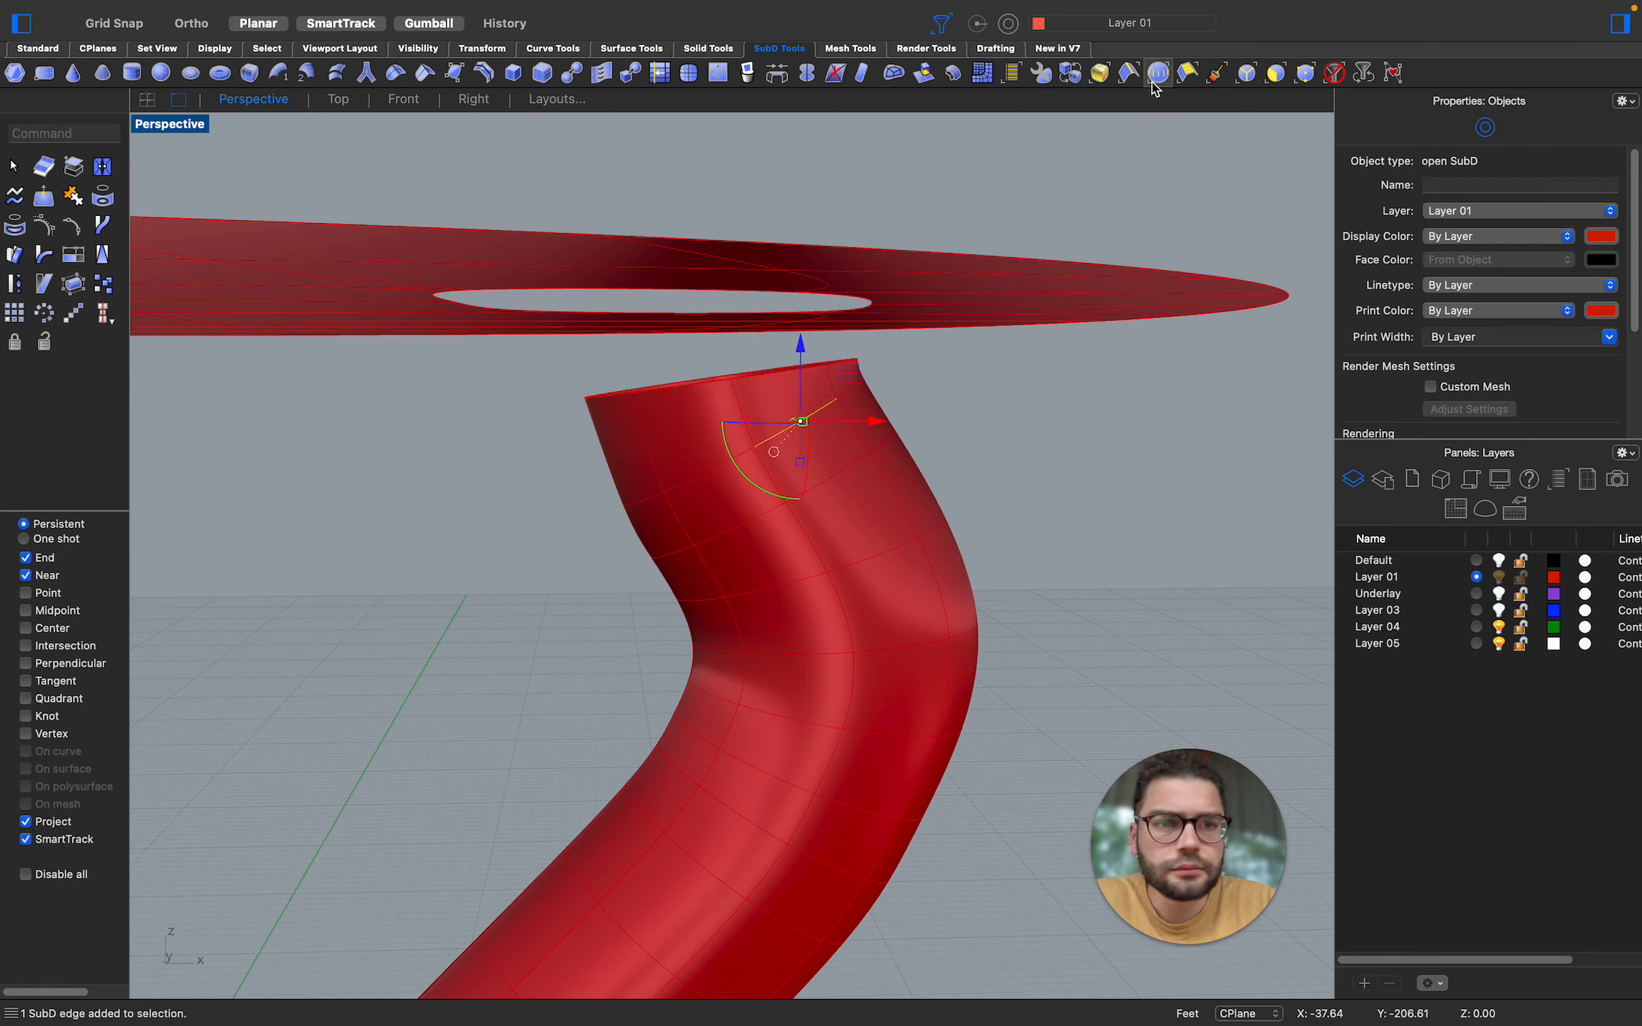
click(1128, 75)
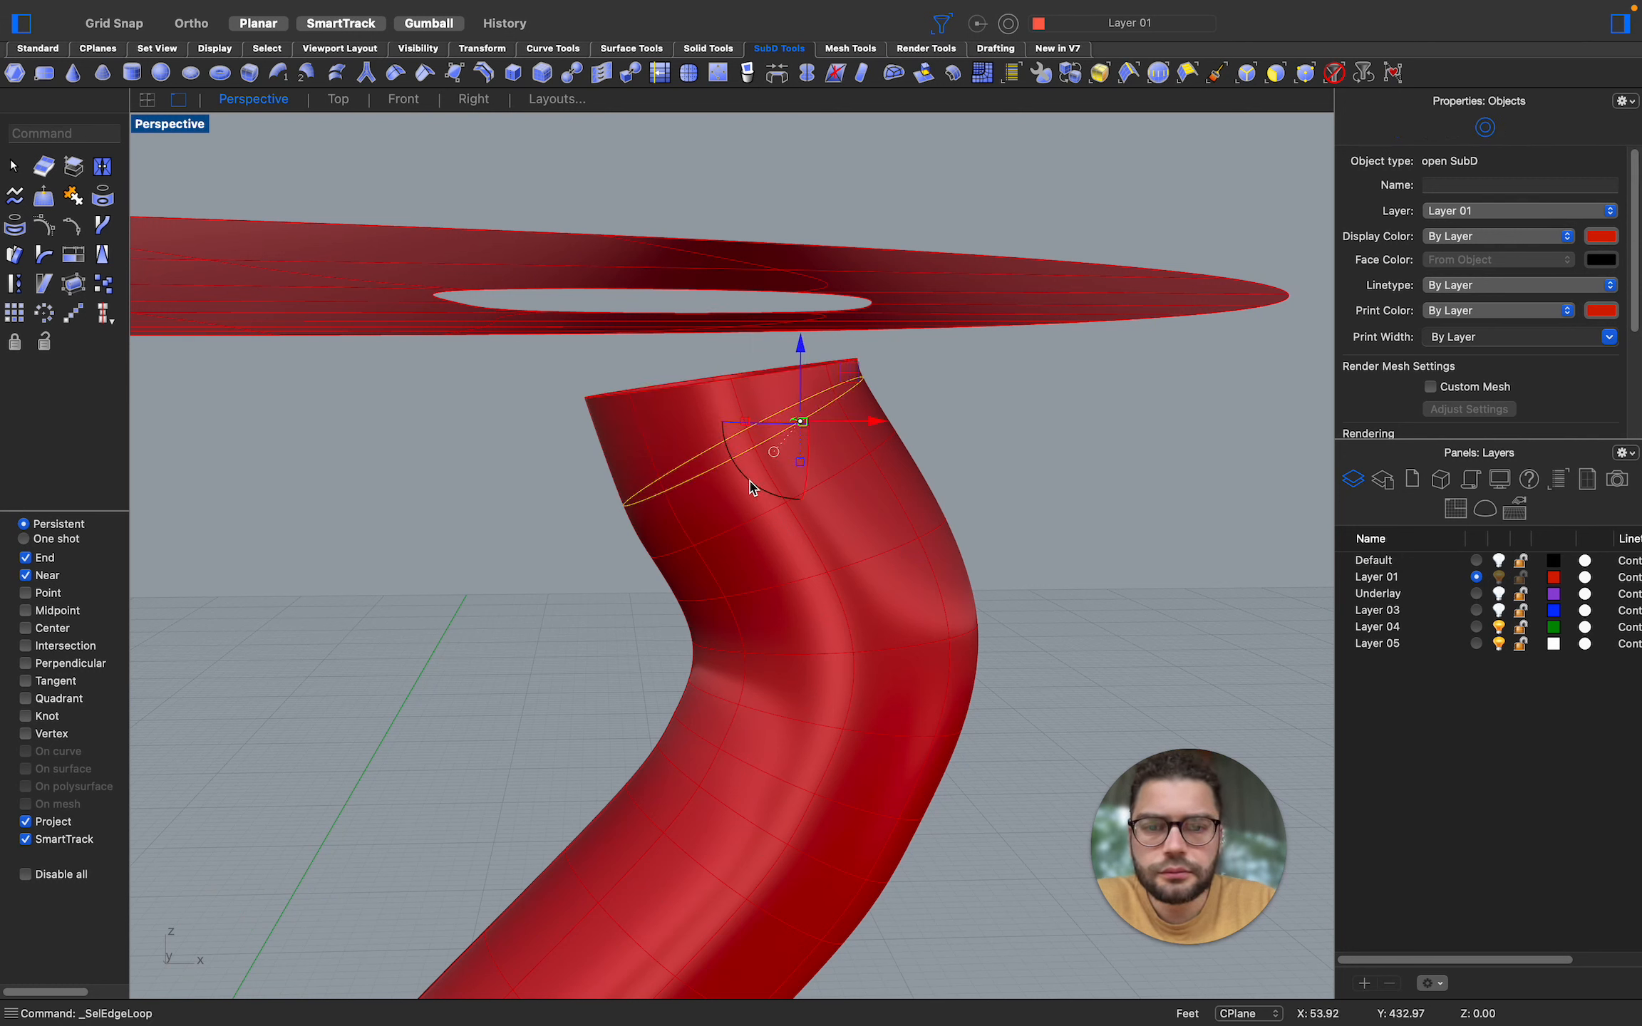
drag(750, 480, 735, 471)
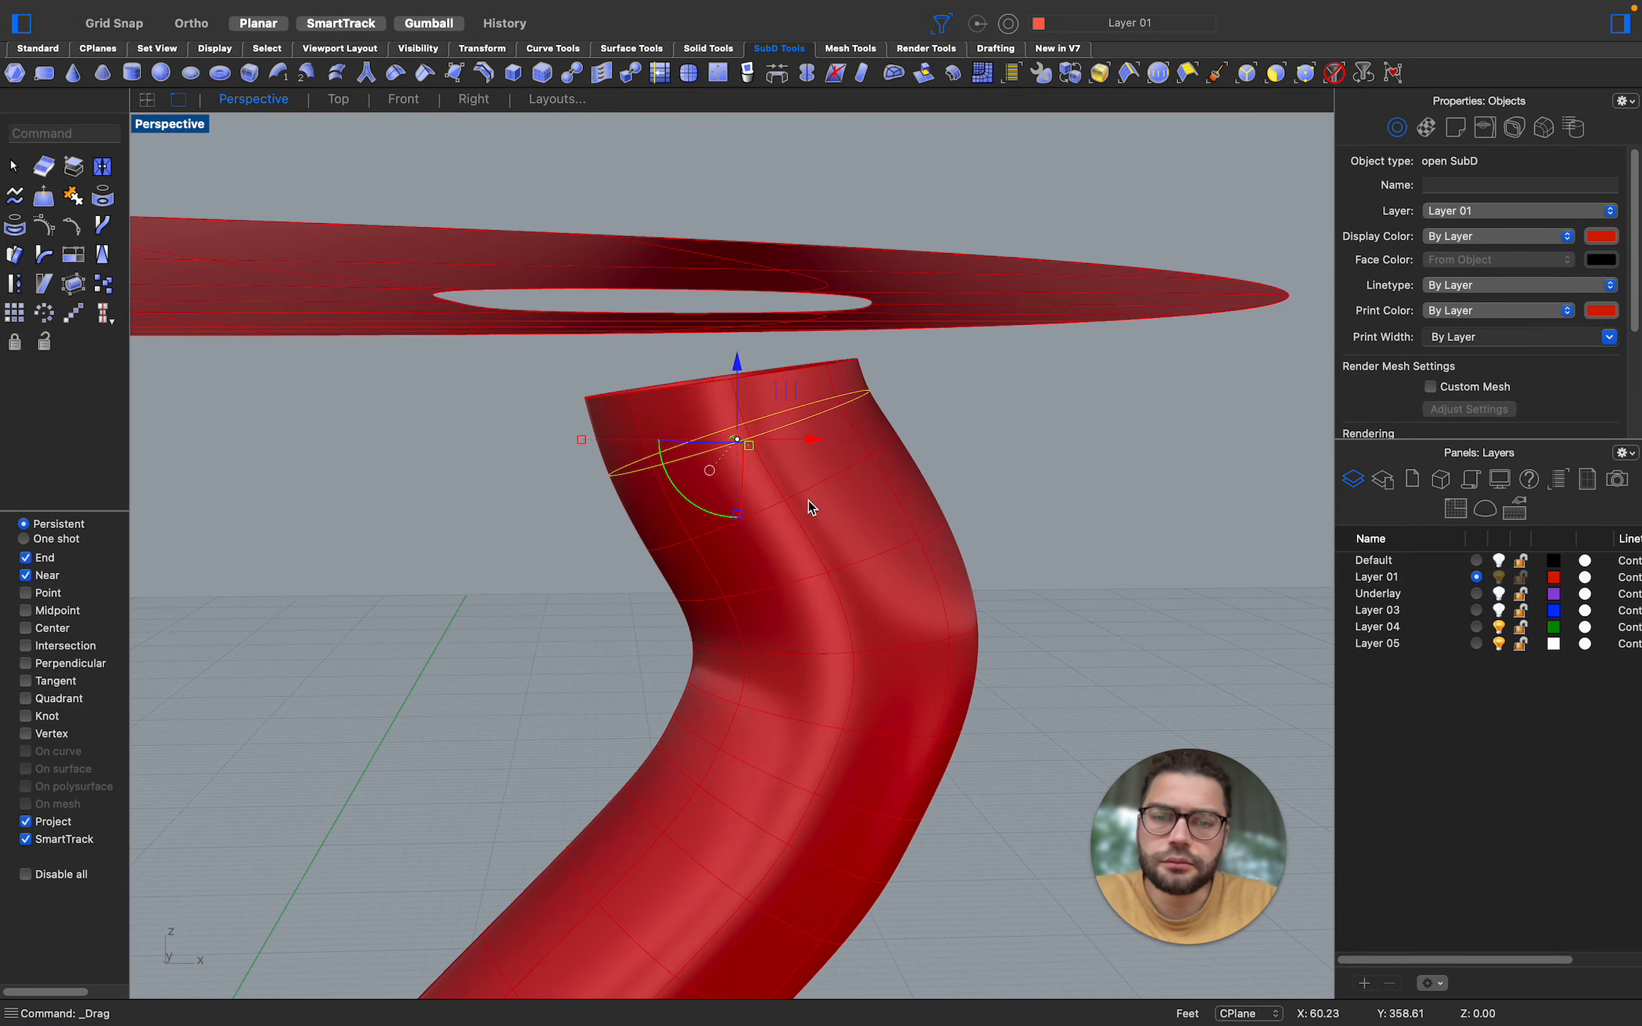
click(1016, 399)
right_drag(1026, 391, 919, 431)
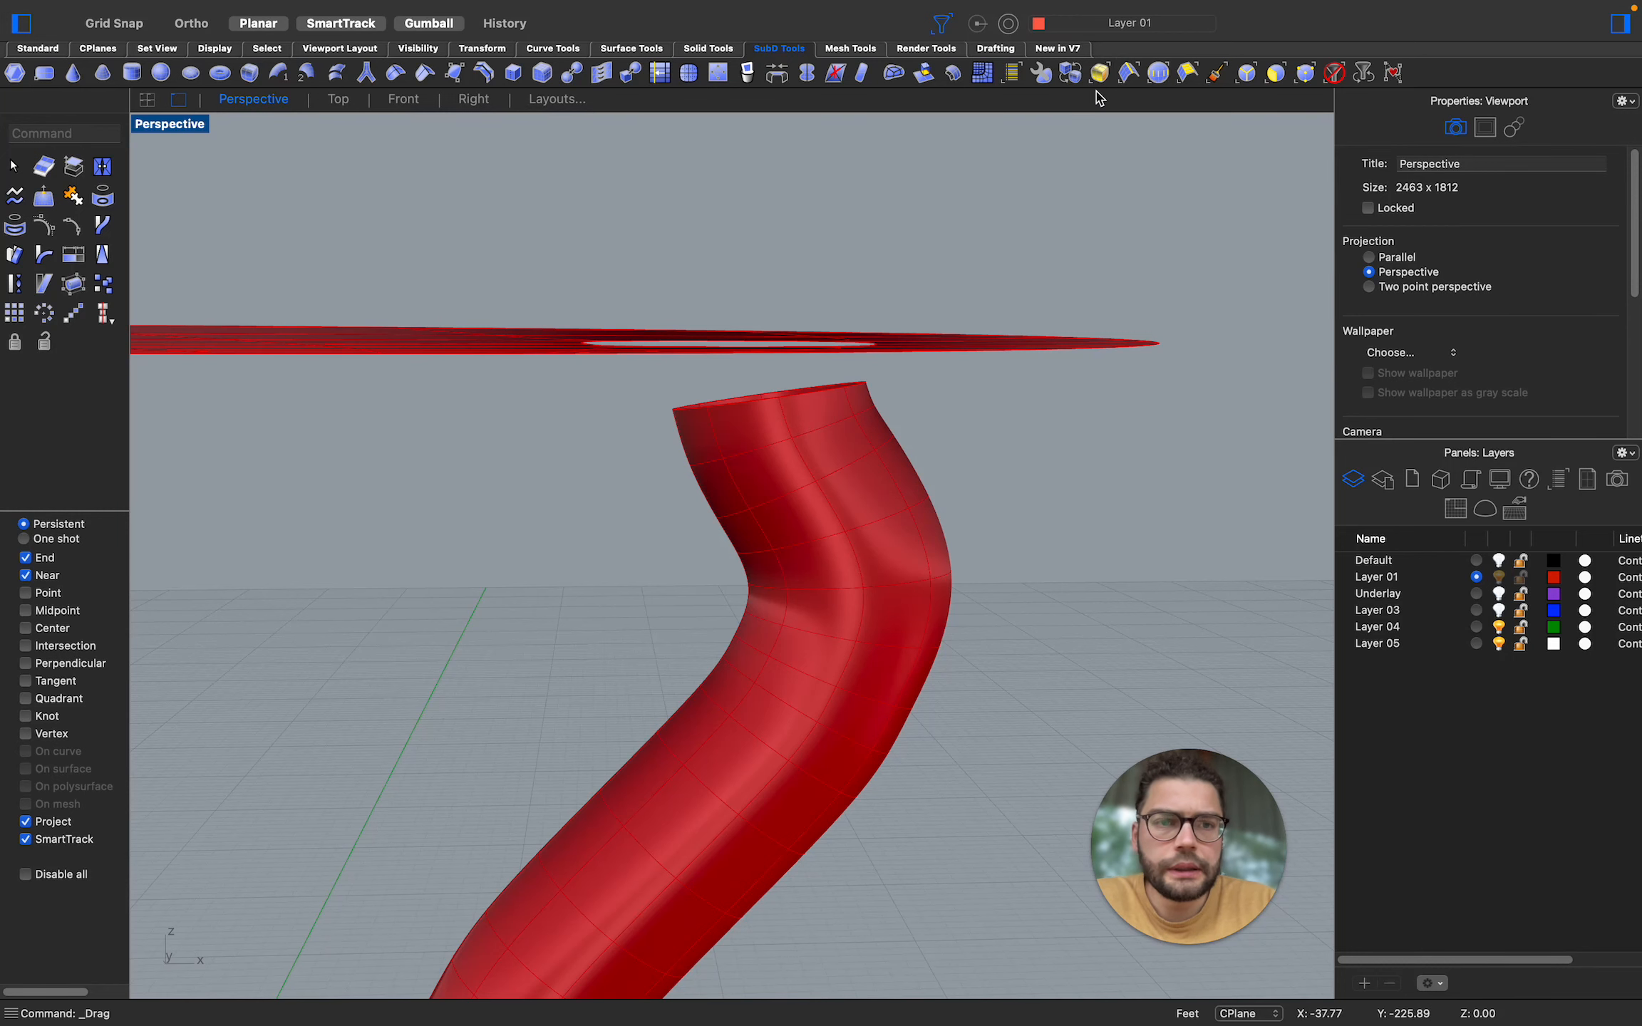
Filter selection to SubD vertices, move the vertices of the second pipe's upper bend slightly toward the first pipe, and deselect them
click(1304, 72)
right_drag(819, 235, 614, 383)
drag(579, 360, 938, 722)
scroll(826, 600, up, 1)
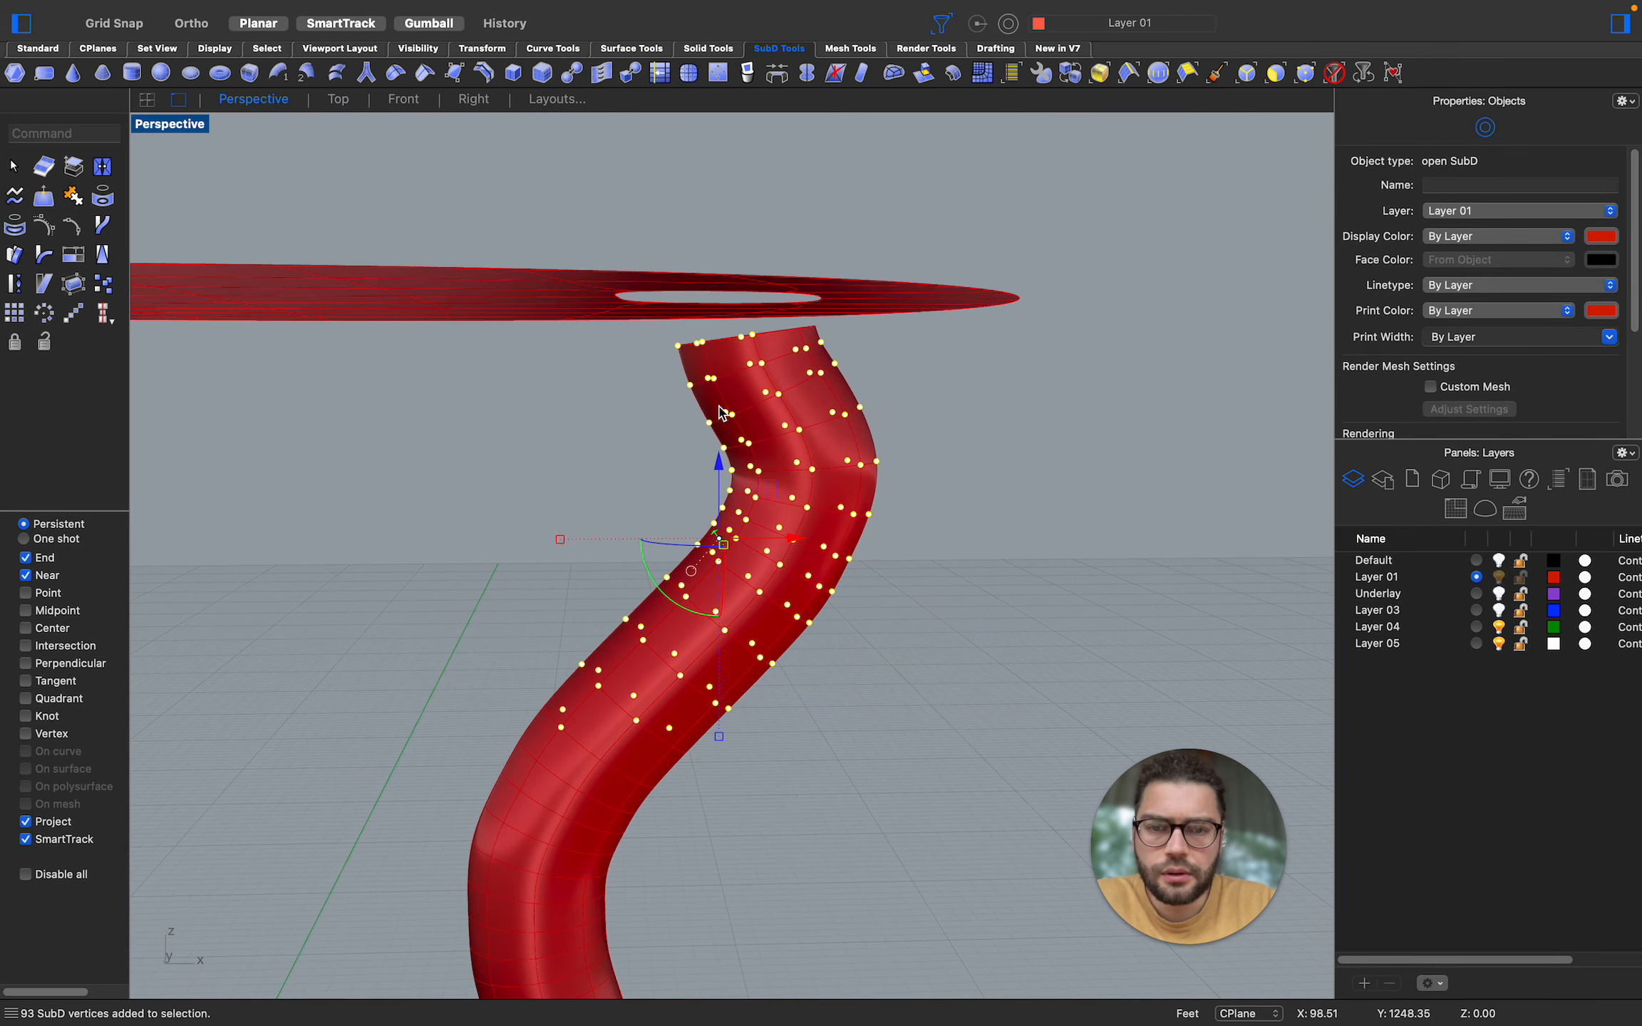
scroll(720, 404, up, 3)
right_drag(726, 274, 735, 295)
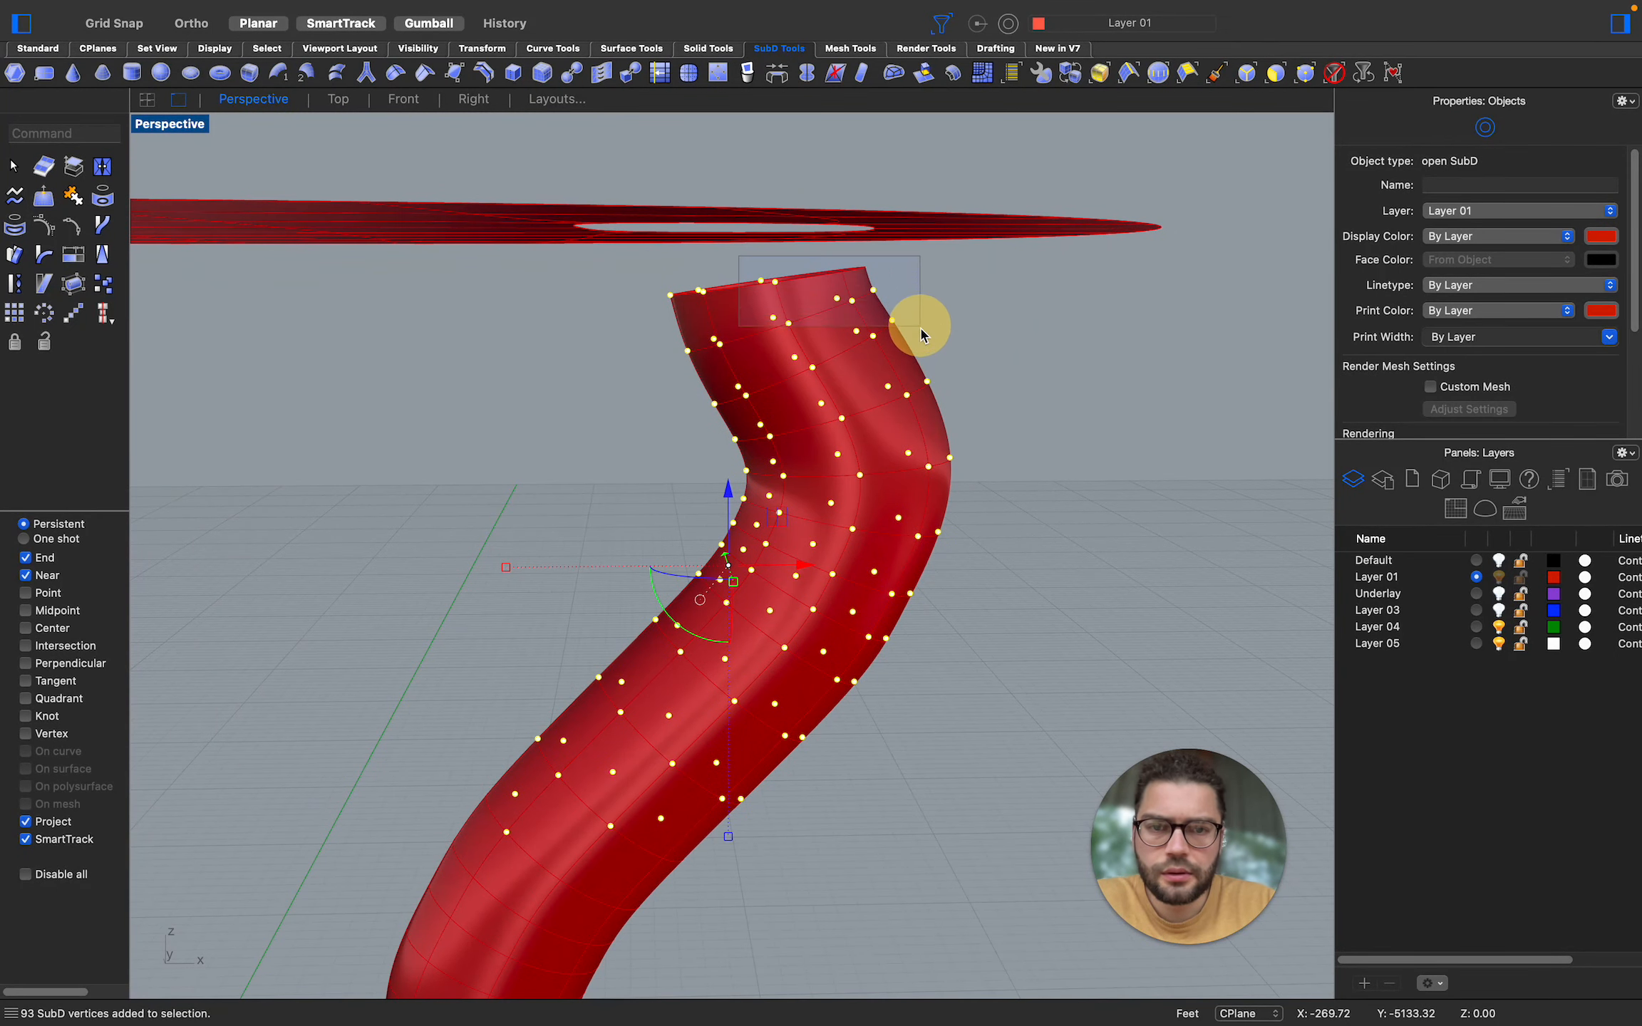
scroll(837, 515, down, 4)
right_drag(899, 477, 905, 494)
drag(905, 498, 888, 497)
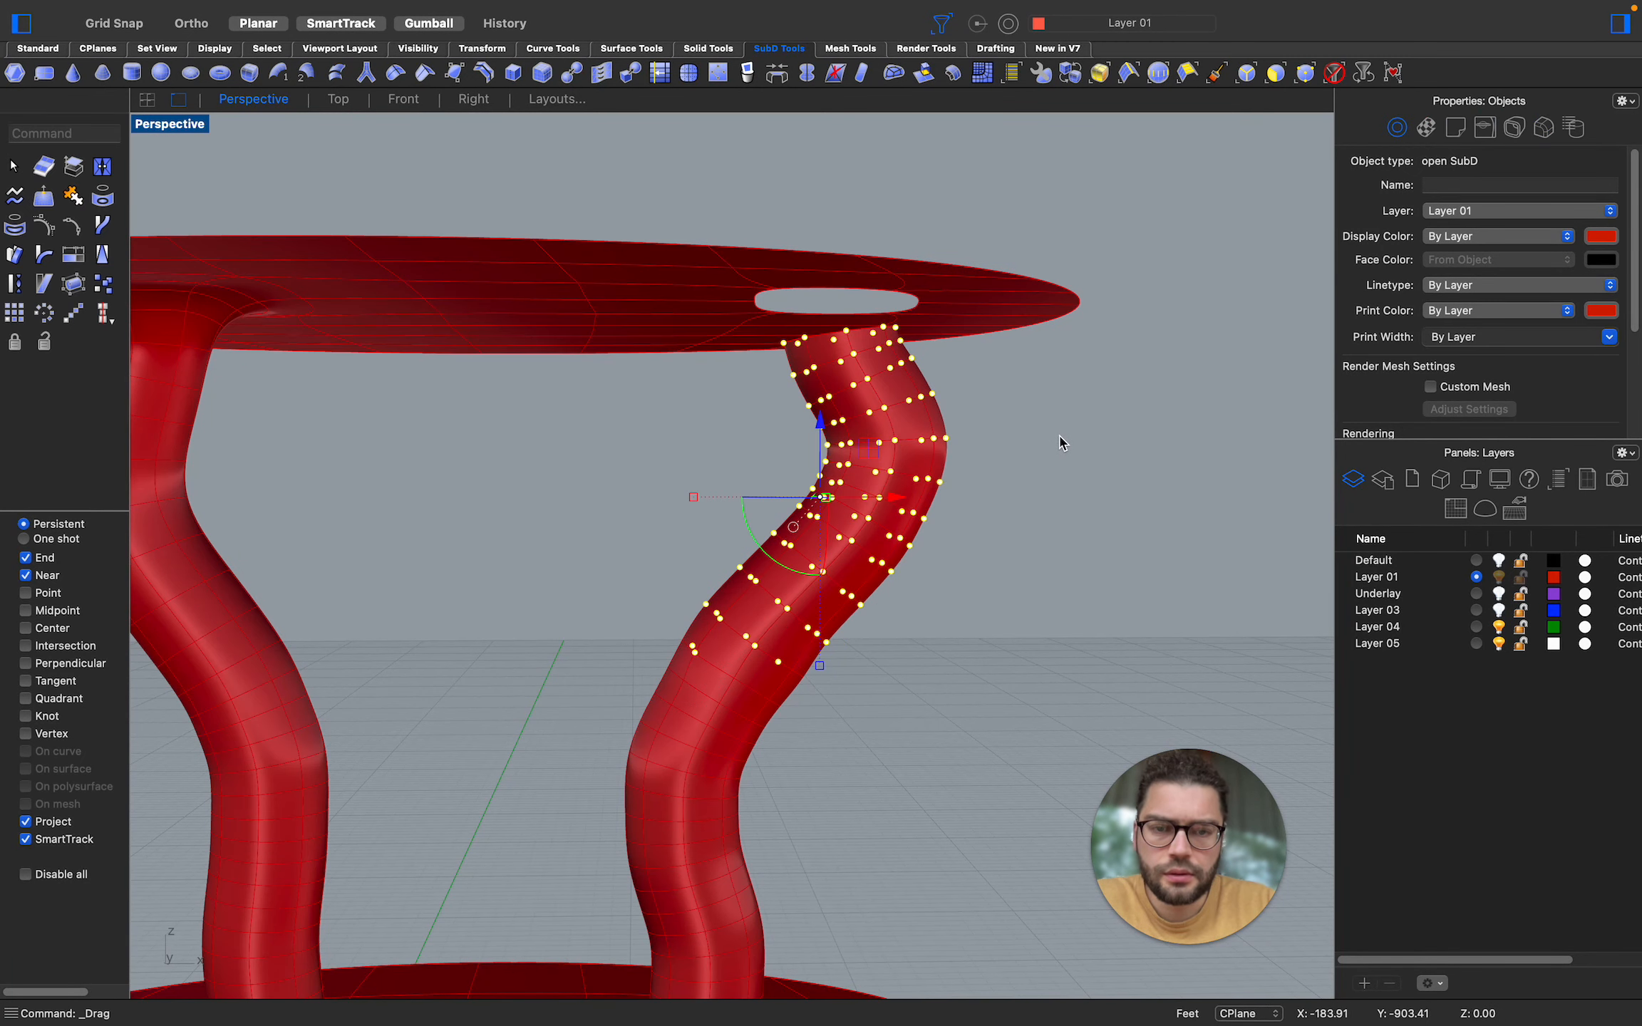
right_click(1059, 435)
click(1058, 434)
scroll(1031, 352, up, 10)
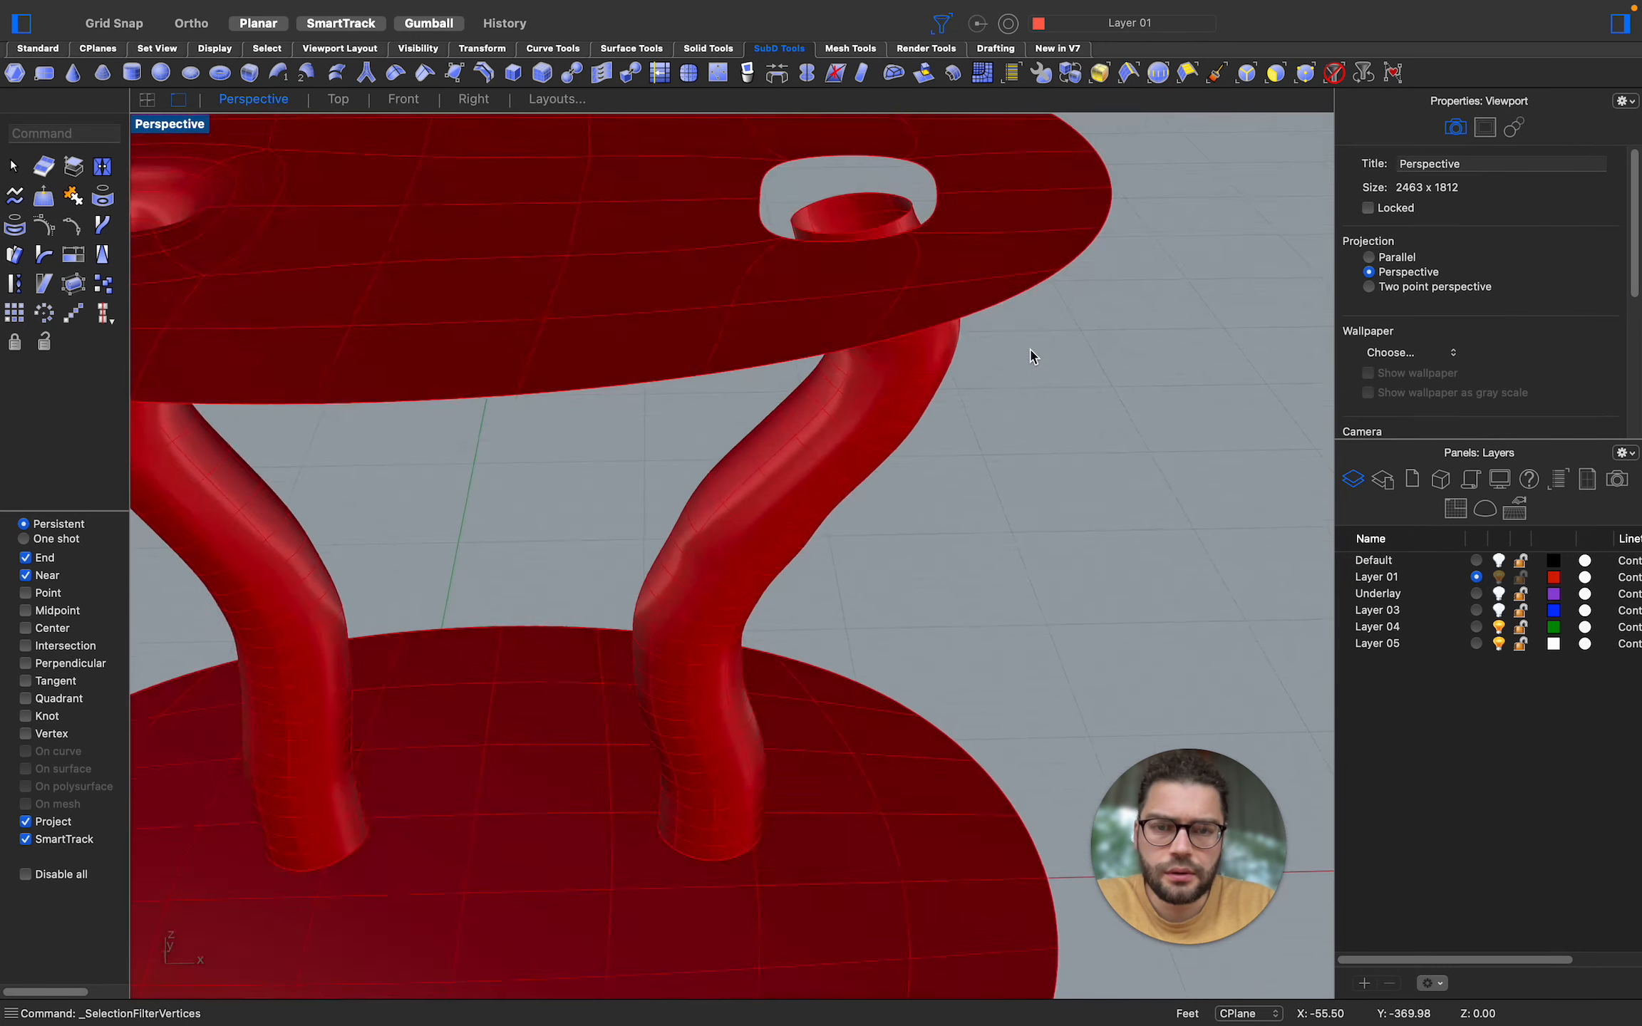
scroll(1031, 352, down, 6)
scroll(1041, 241, up, 8)
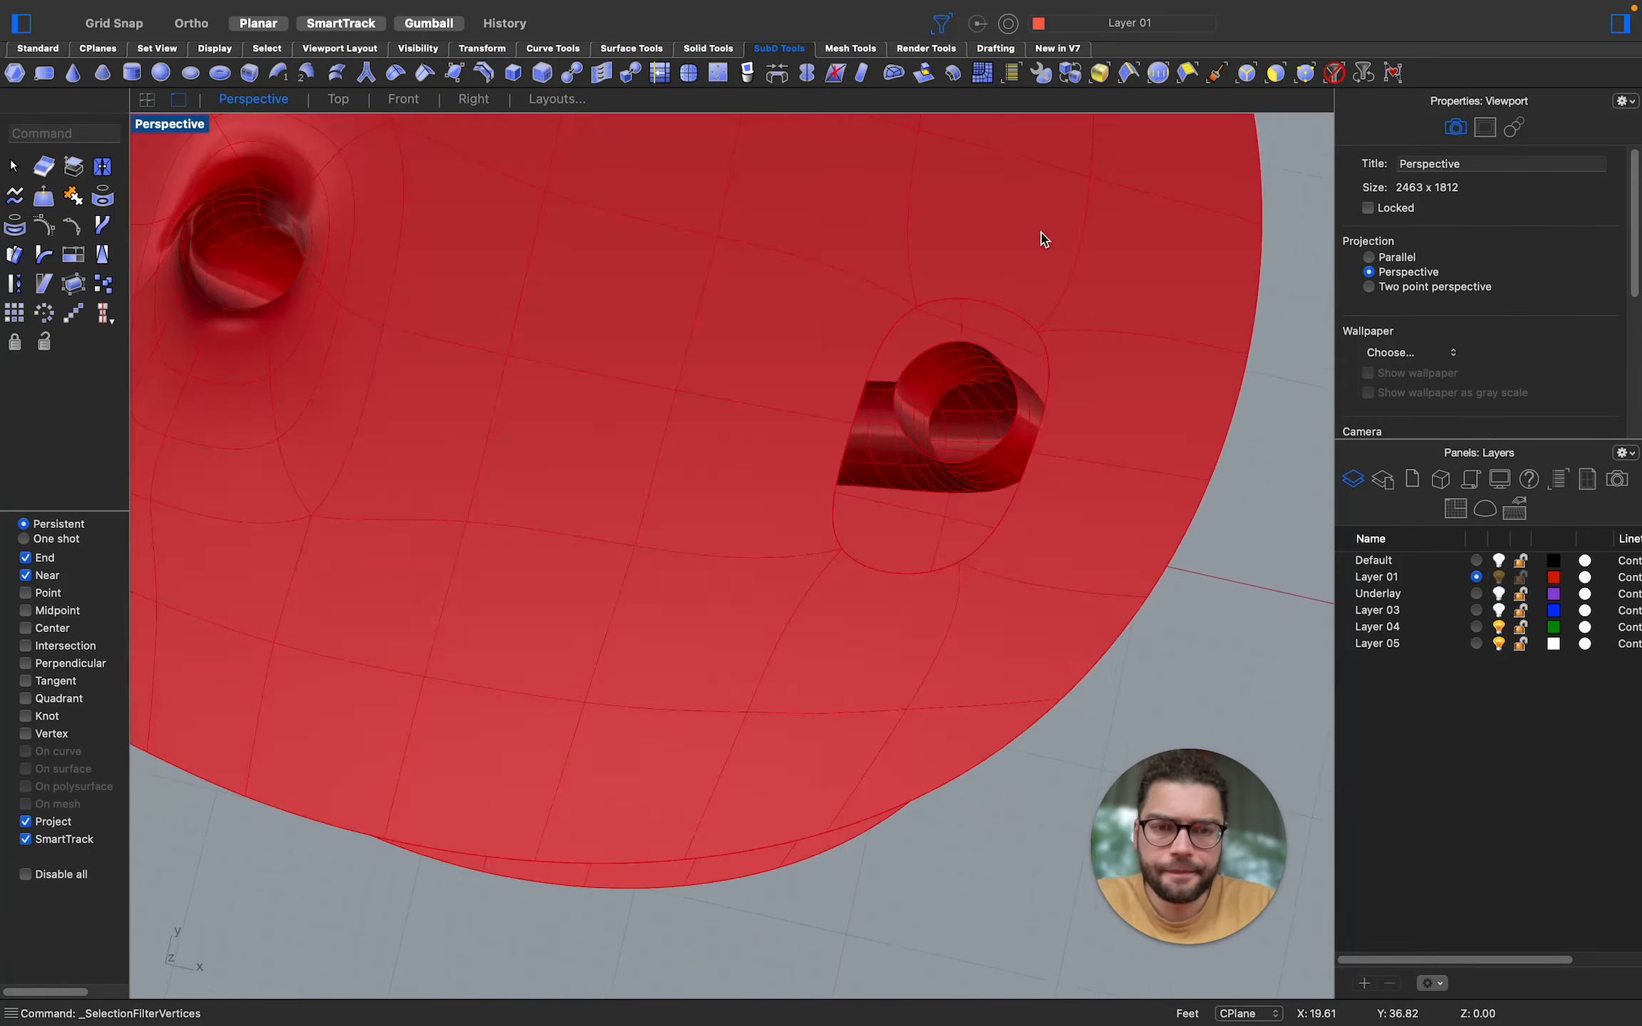
right_drag(1040, 232, 1044, 203)
click(1128, 72)
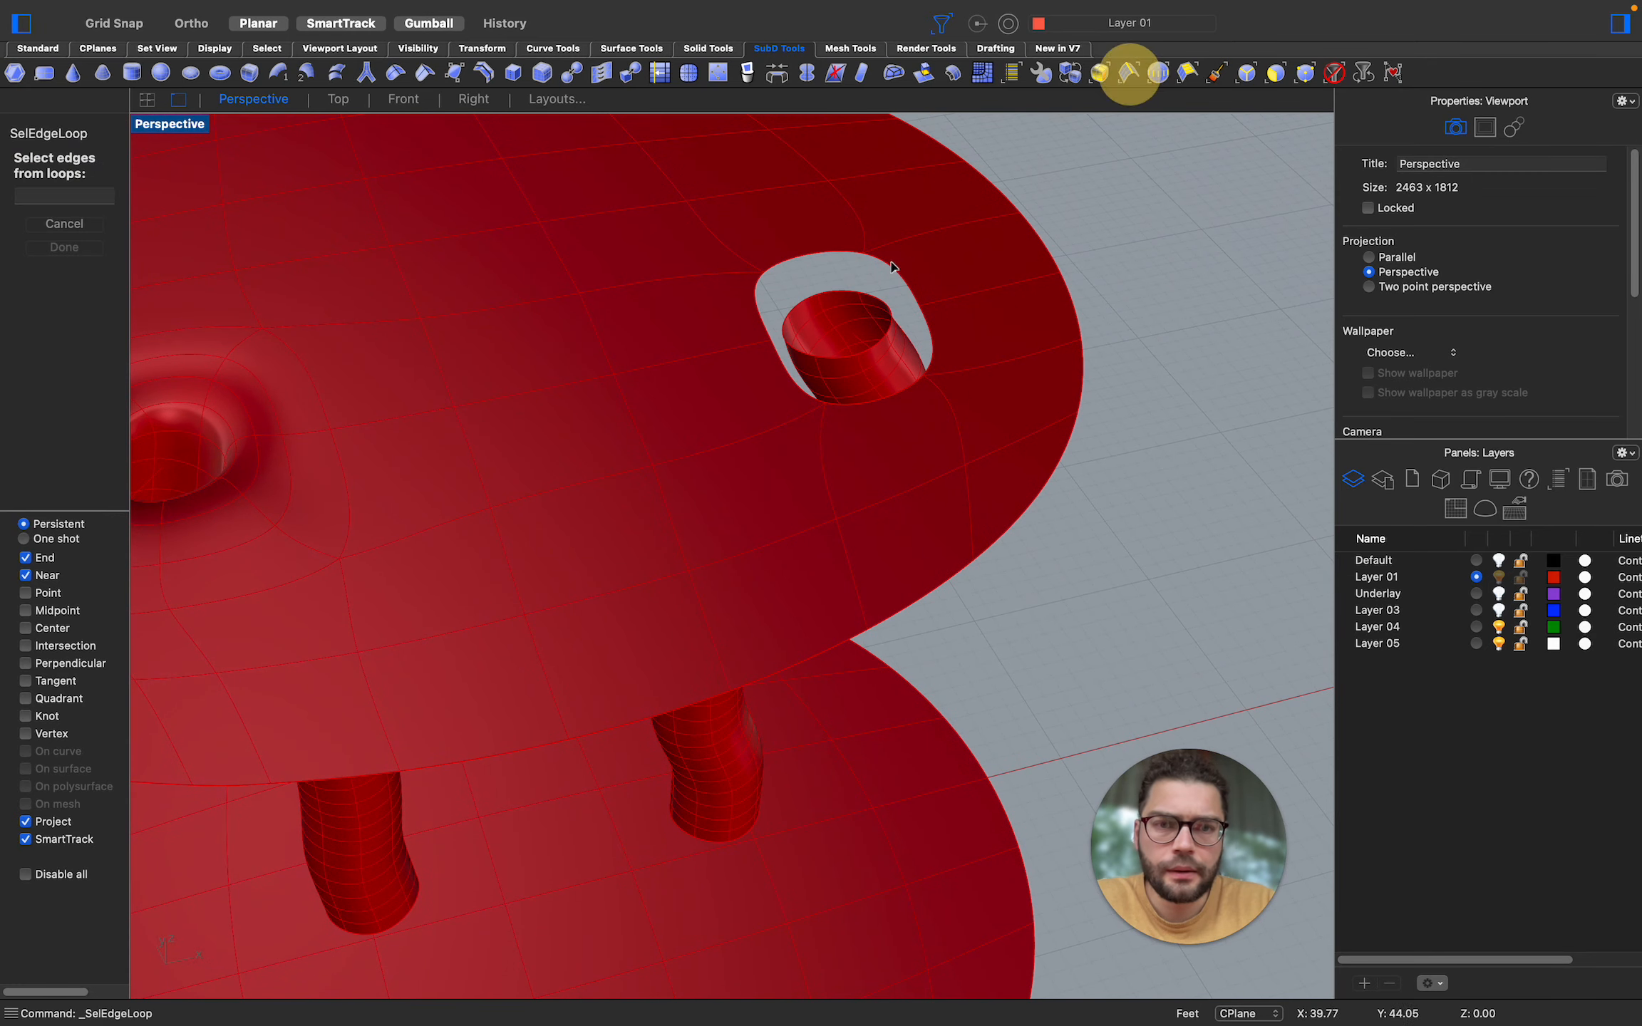
scroll(905, 257, up, 3)
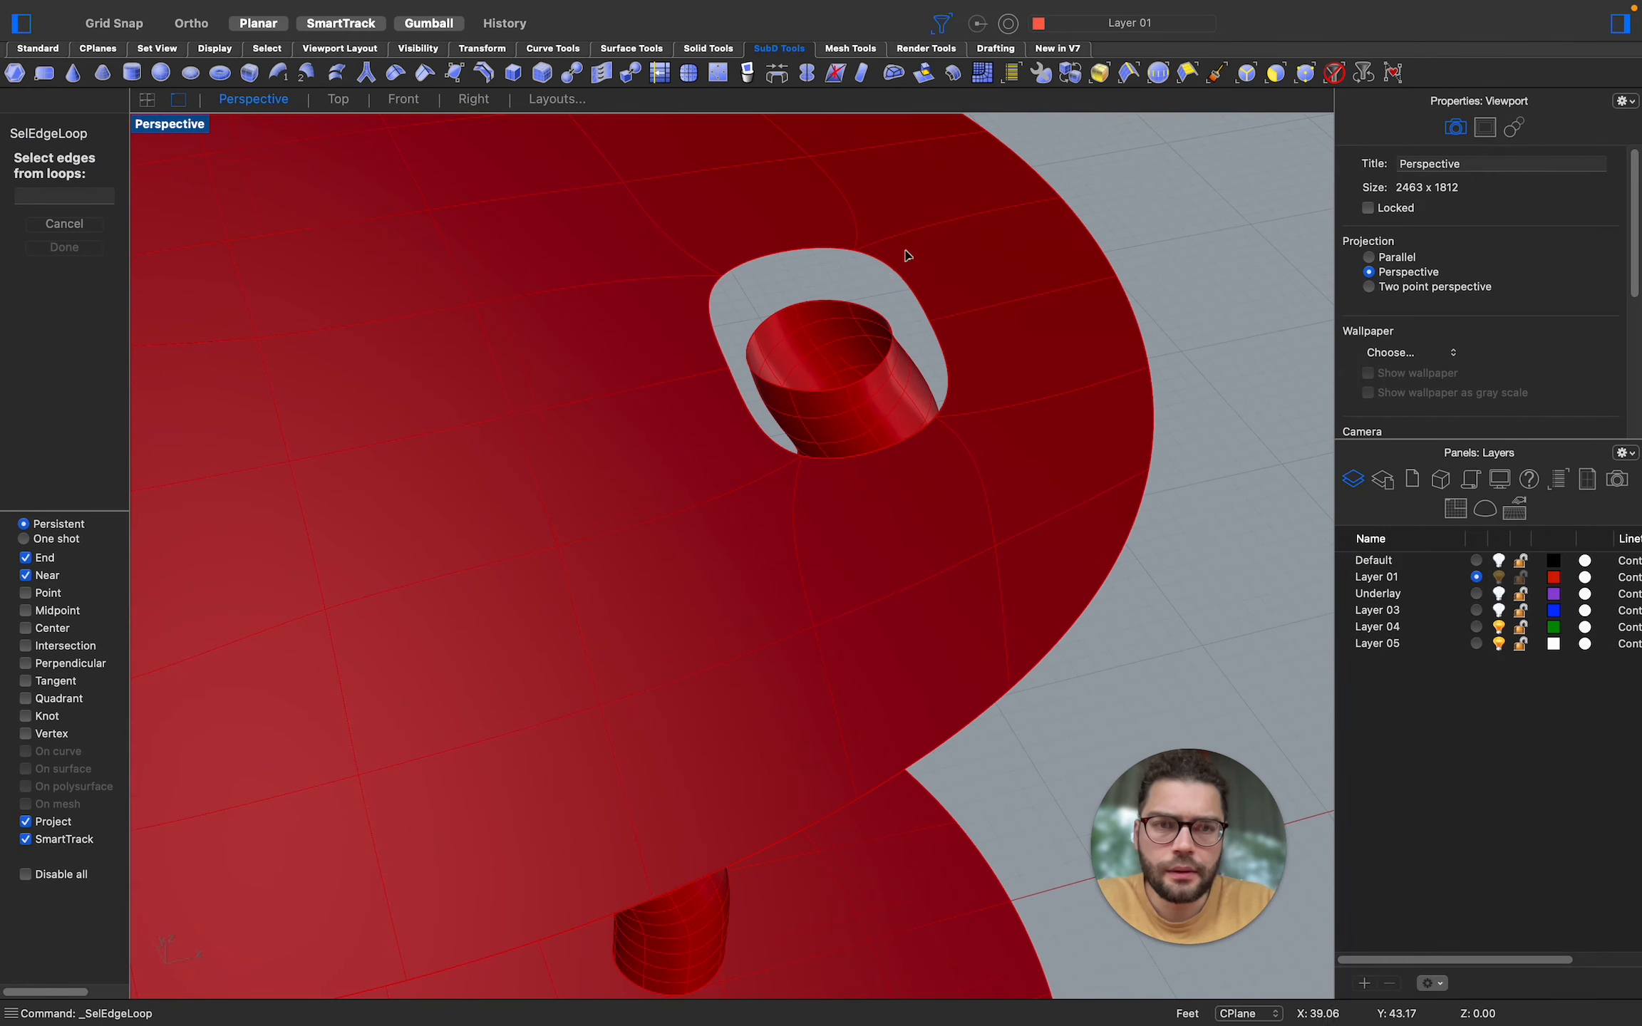
click(1304, 73)
click(934, 324)
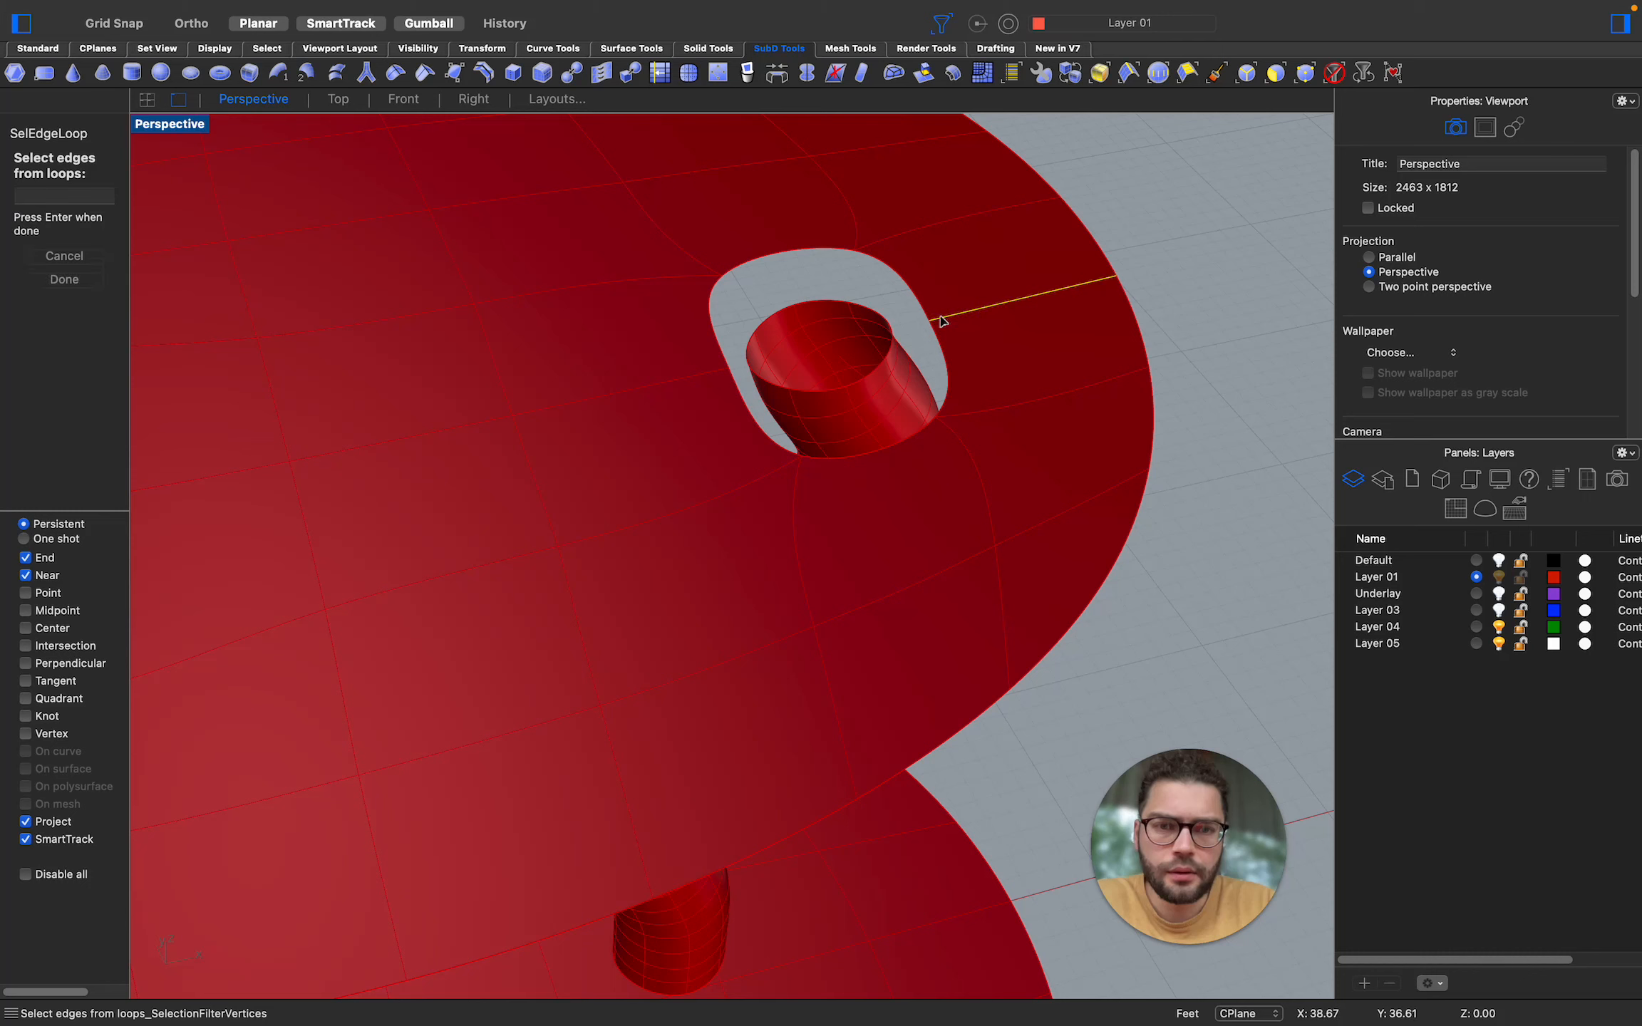
click(948, 325)
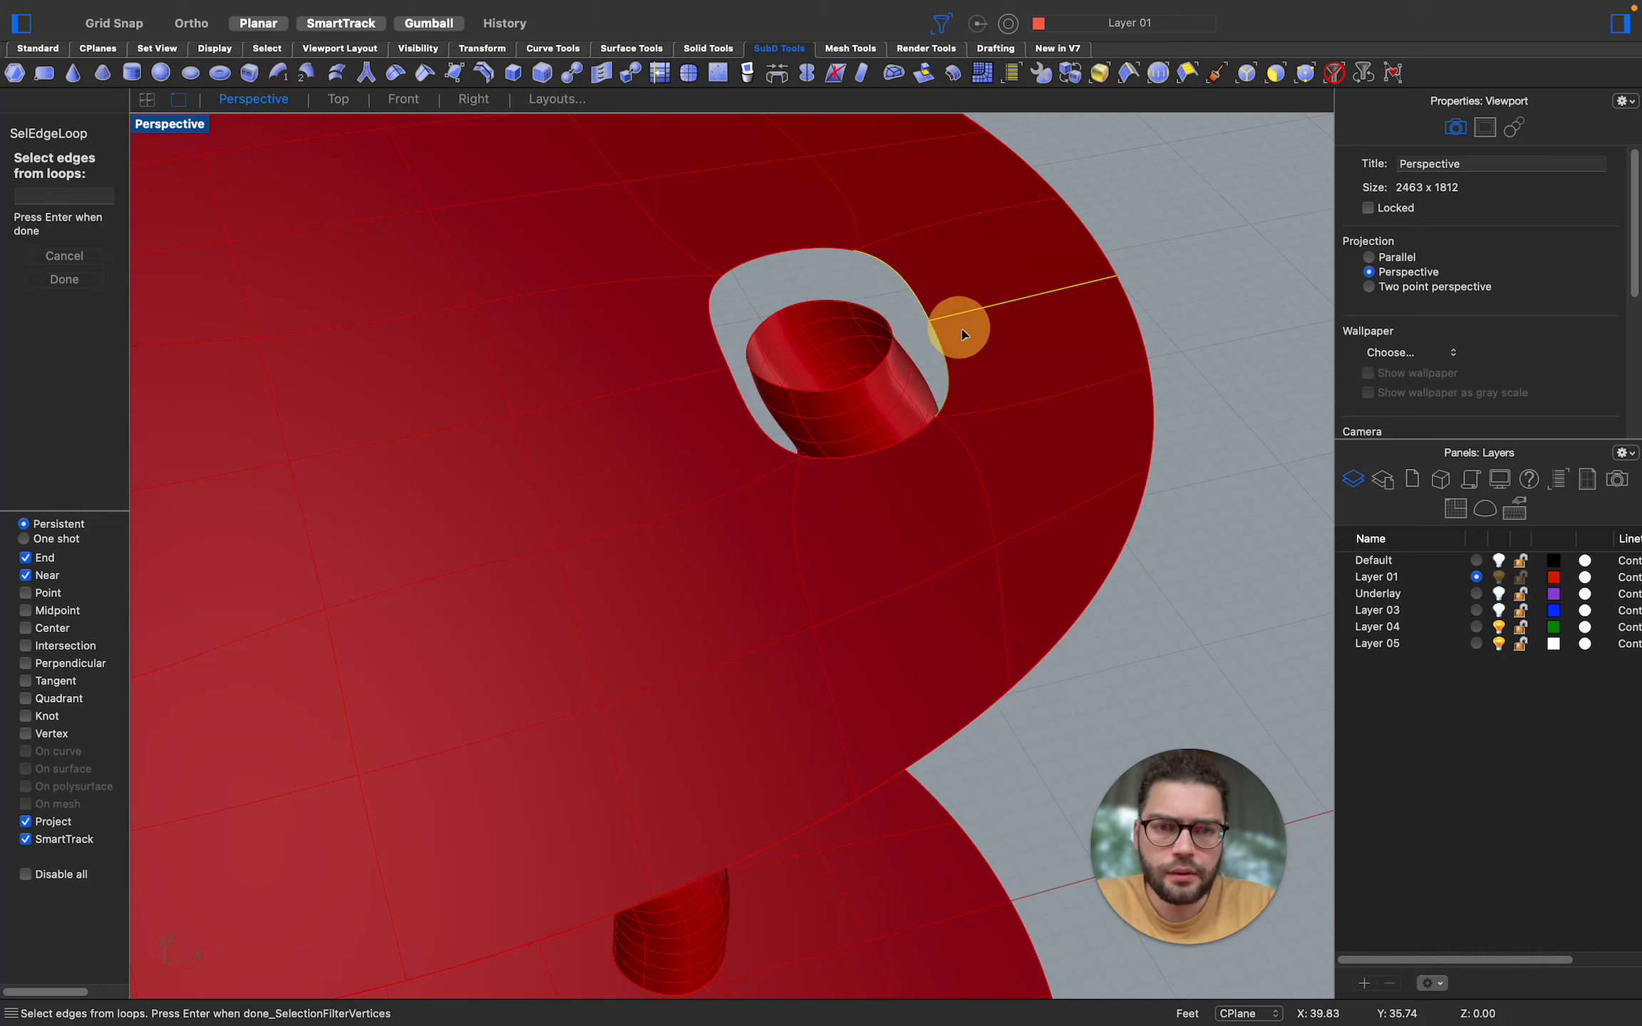
key(Return)
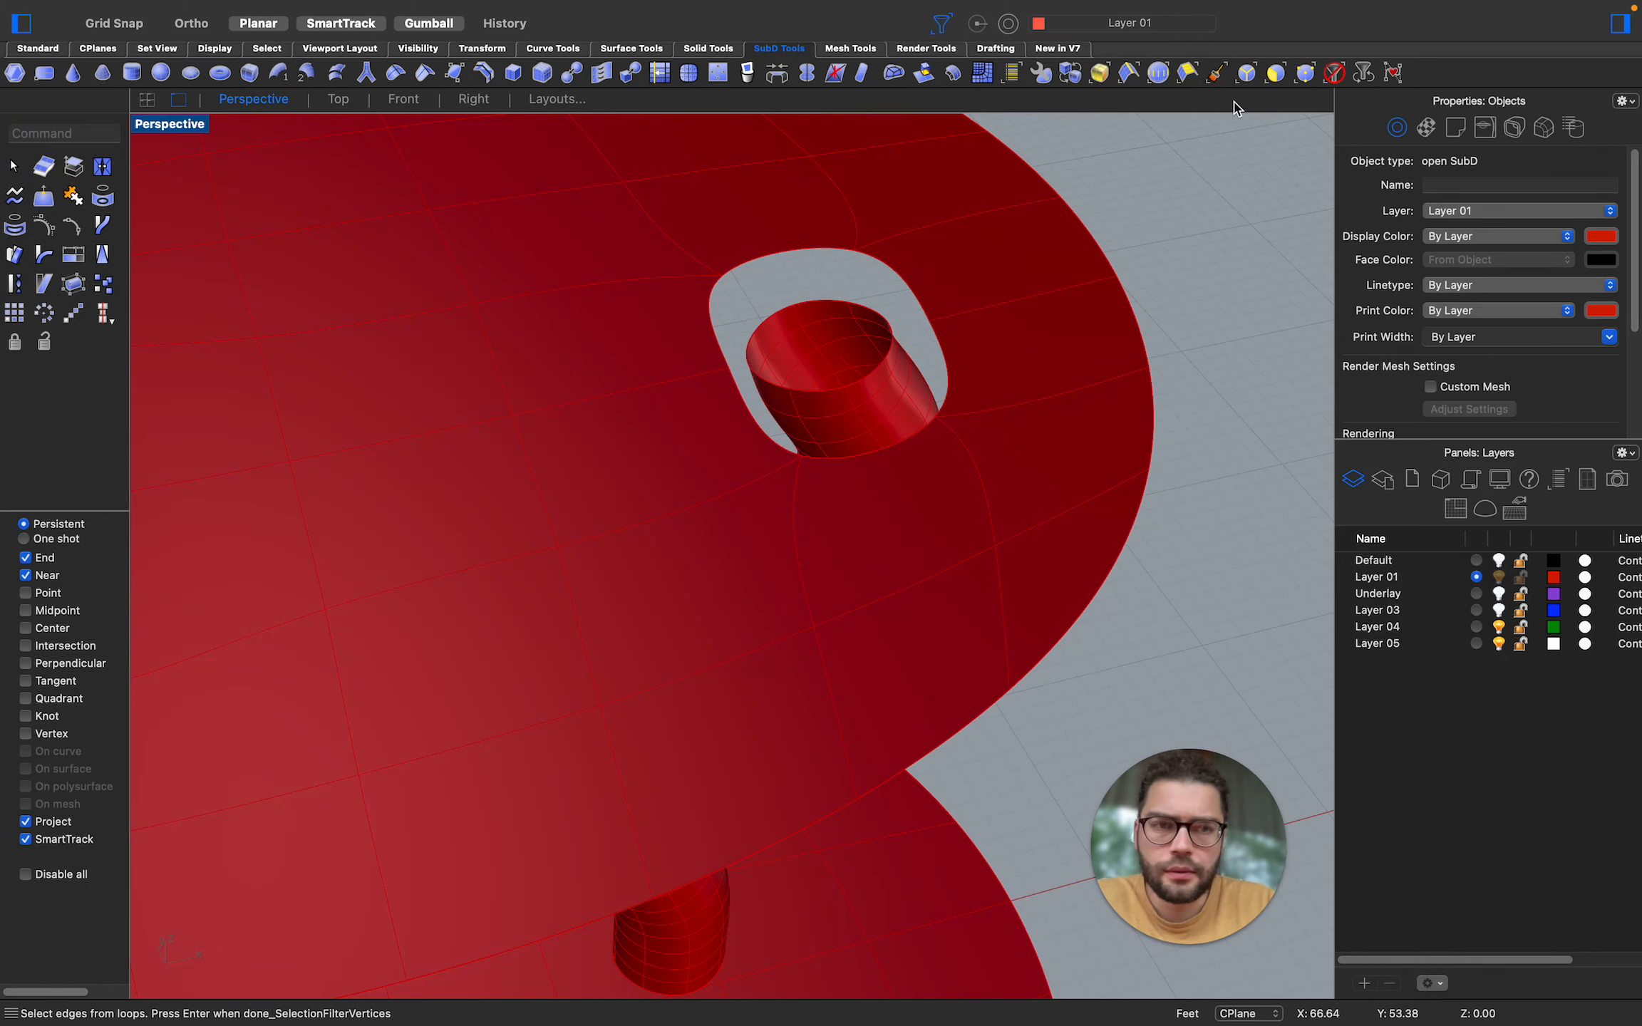
Filter selection to SubD vertices and pull the vertex on the second ceiling hole's outer side outward to widen the opening
click(1303, 71)
drag(905, 305, 1016, 331)
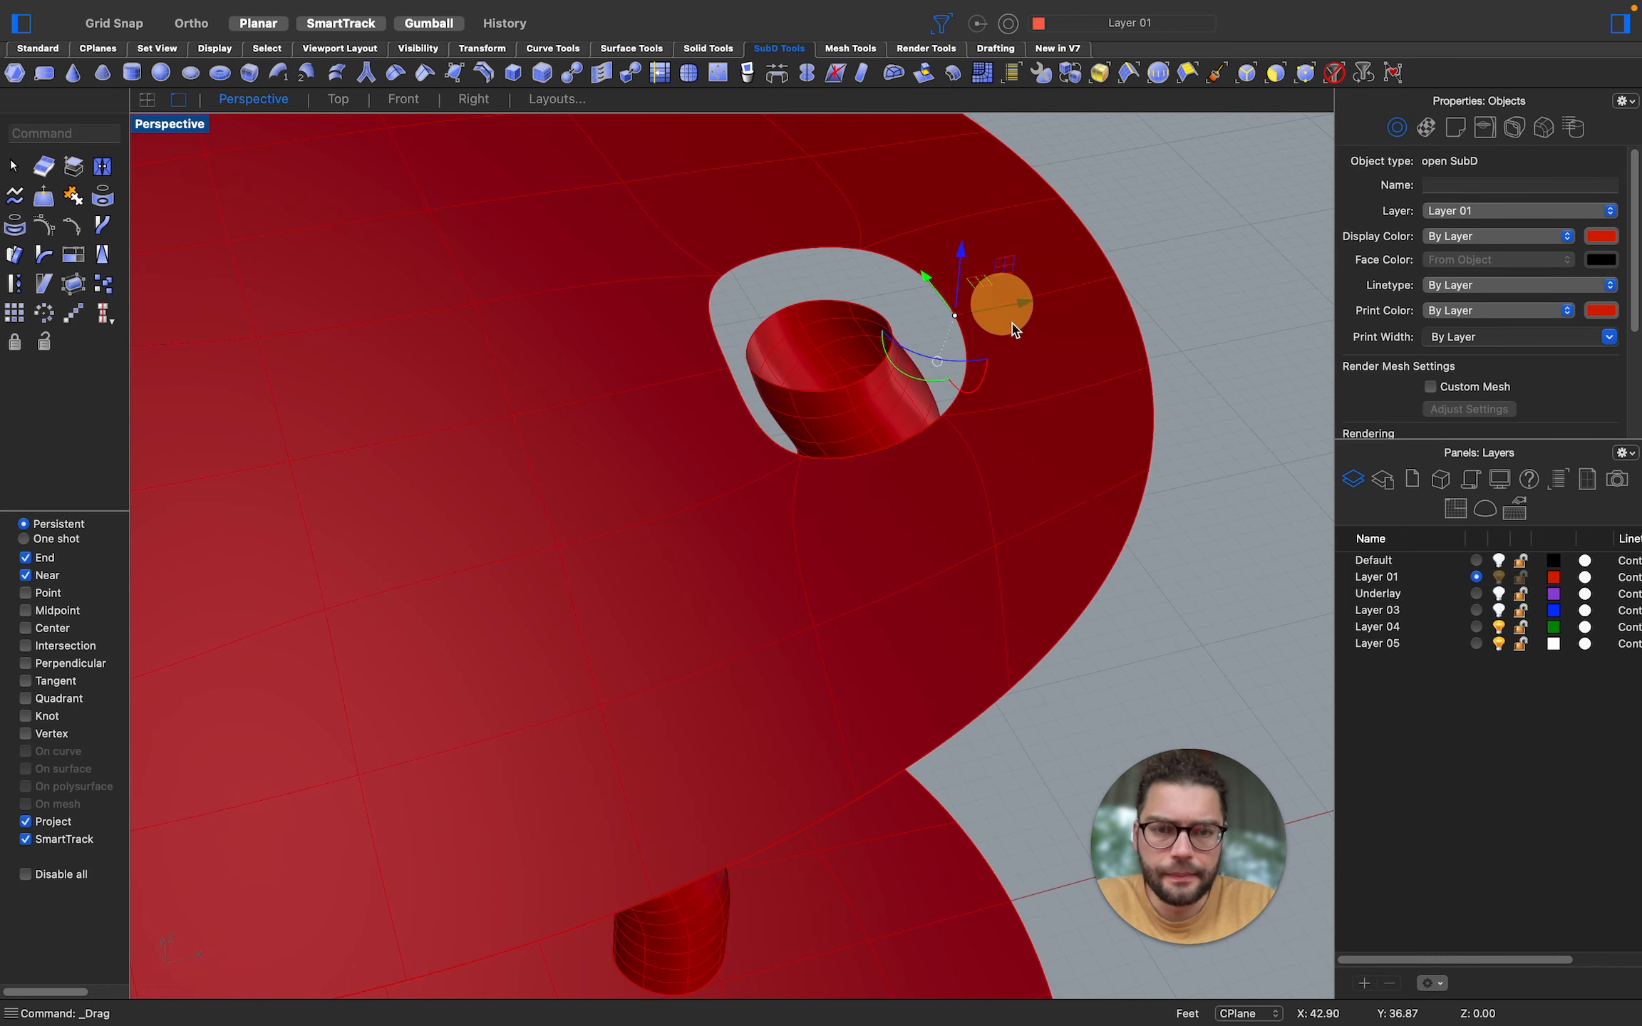
scroll(1019, 396, down, 3)
right_drag(1018, 396, 923, 369)
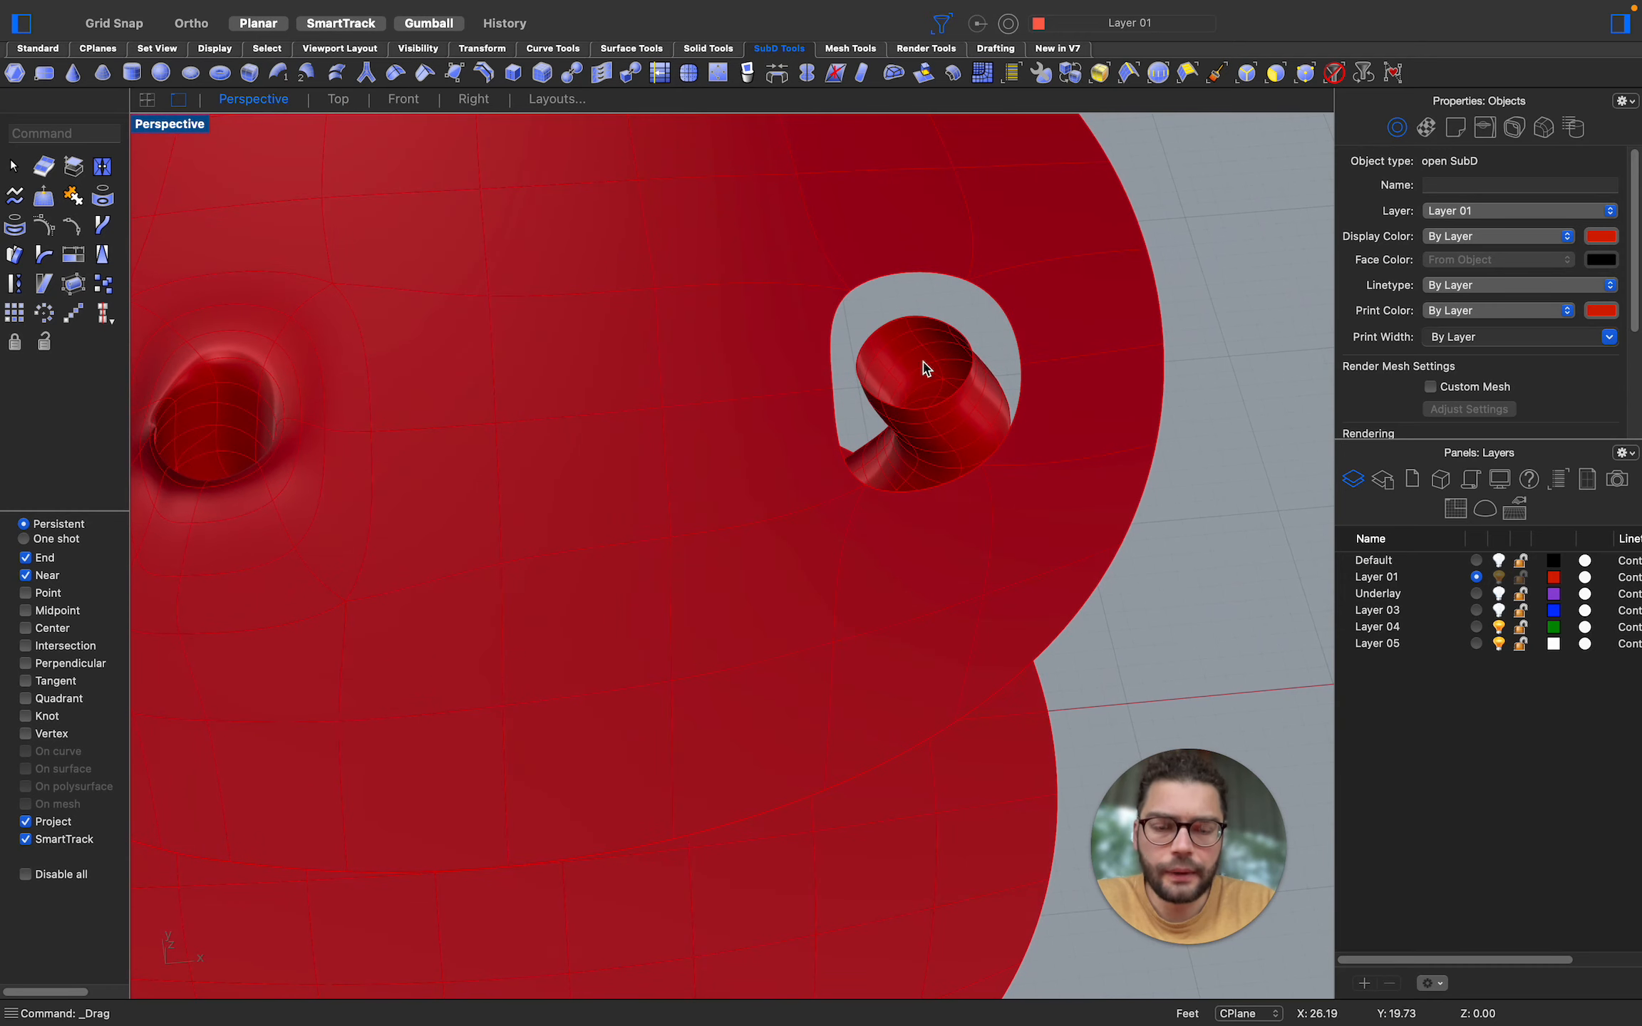
Insert a full SubD edge loop between two adjacent radial edges on the far outer side of the second ceiling hole
scroll(927, 368, up, 5)
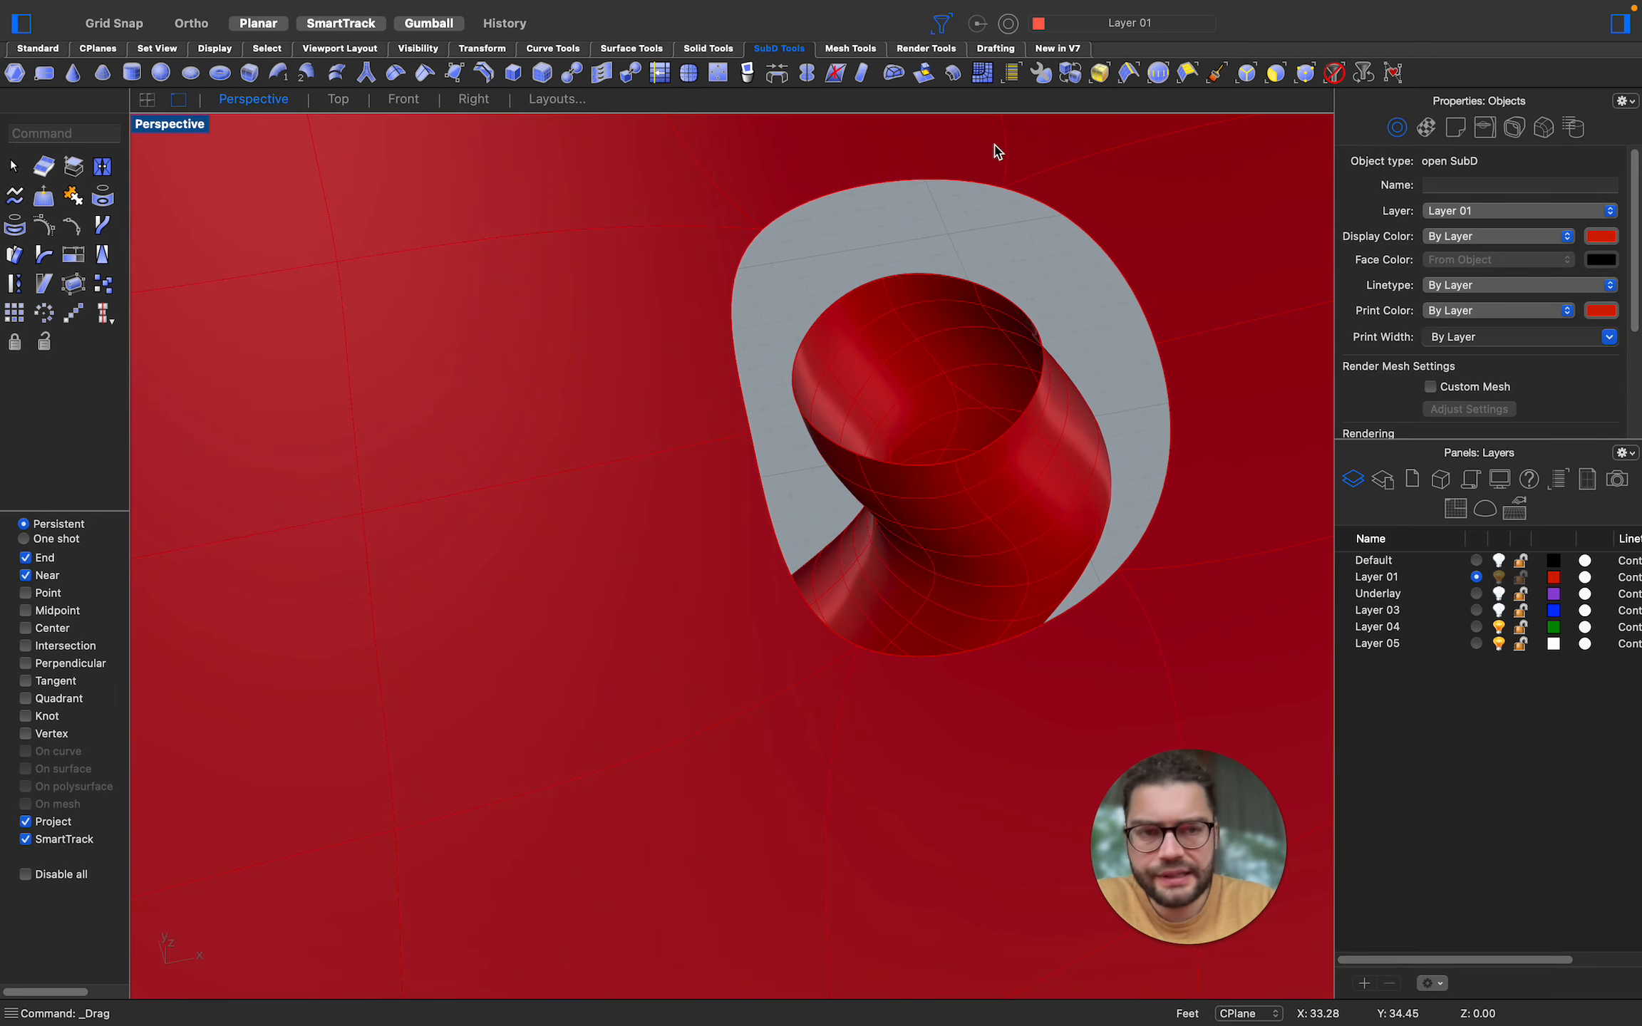
scroll(818, 484, down, 5)
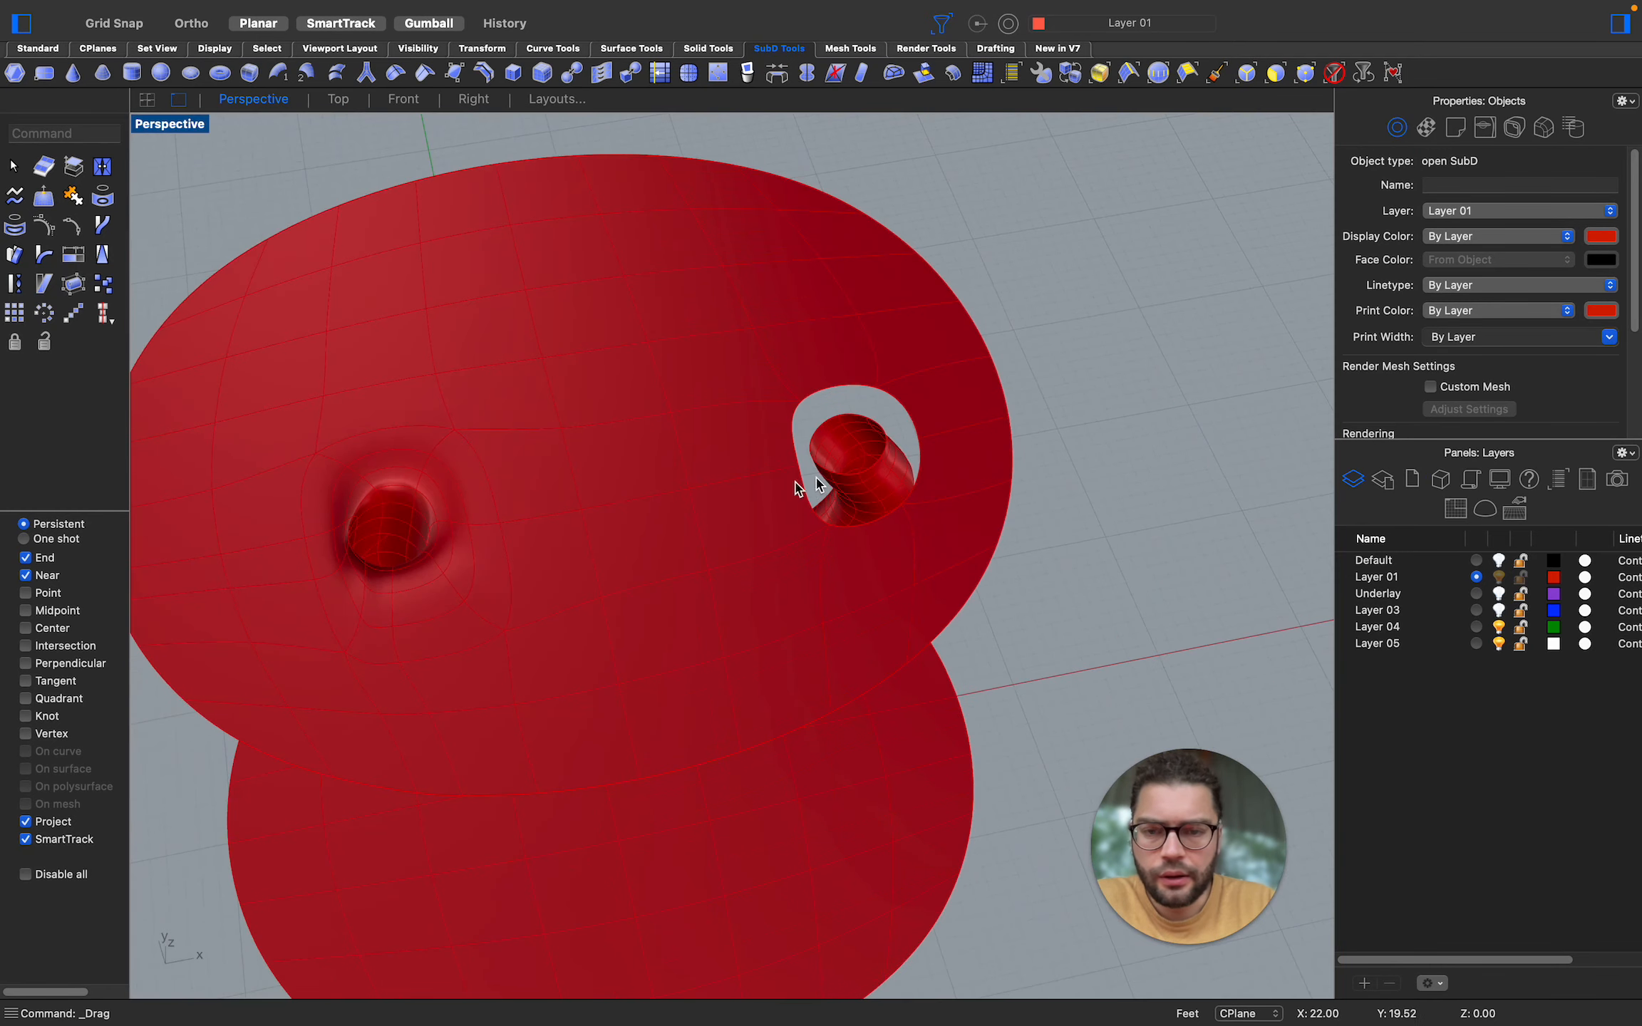
scroll(870, 466, up, 5)
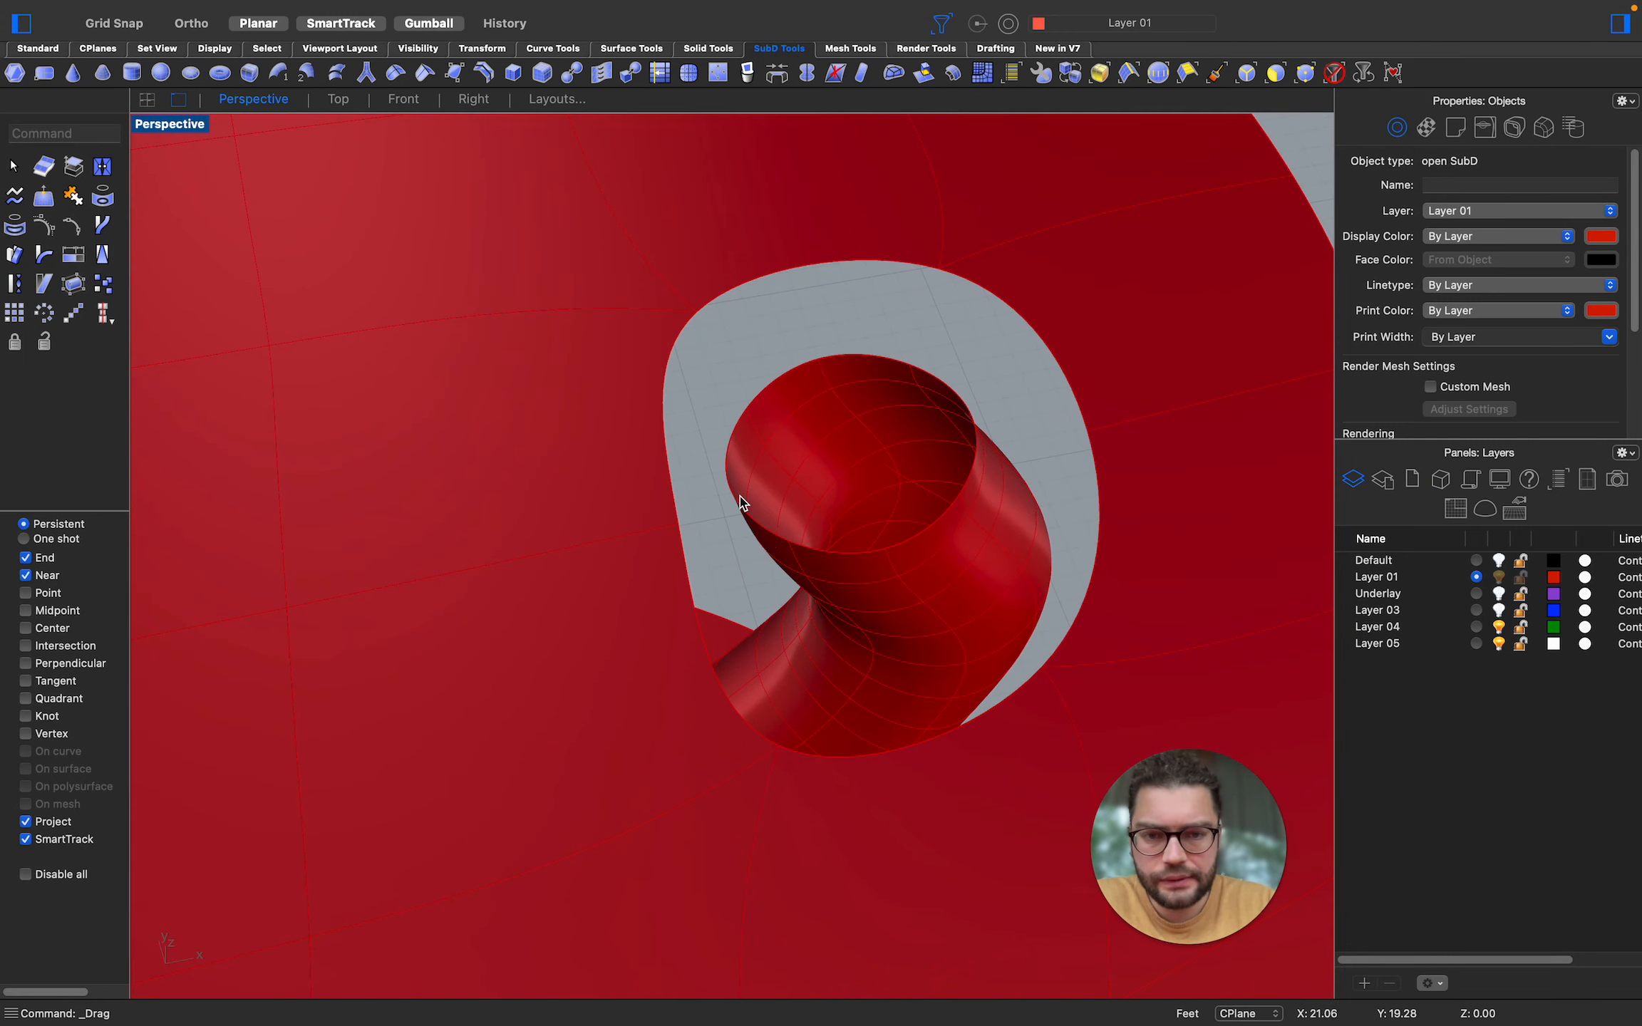
scroll(863, 543, down, 5)
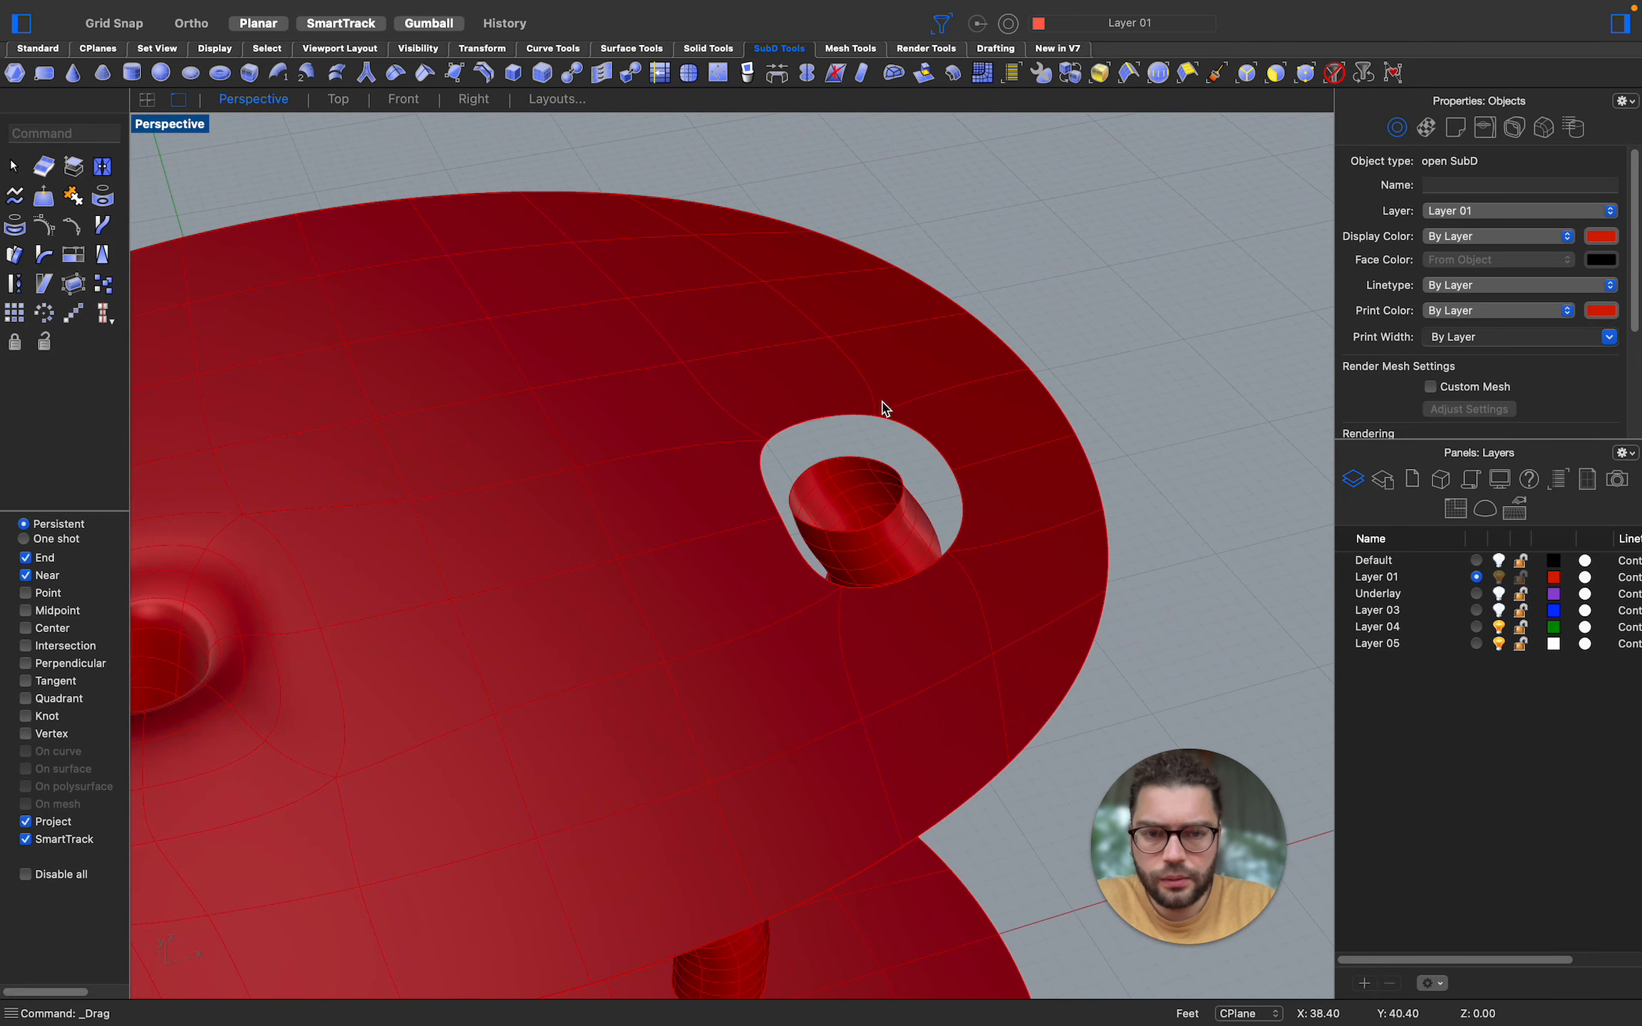
scroll(930, 442, up, 3)
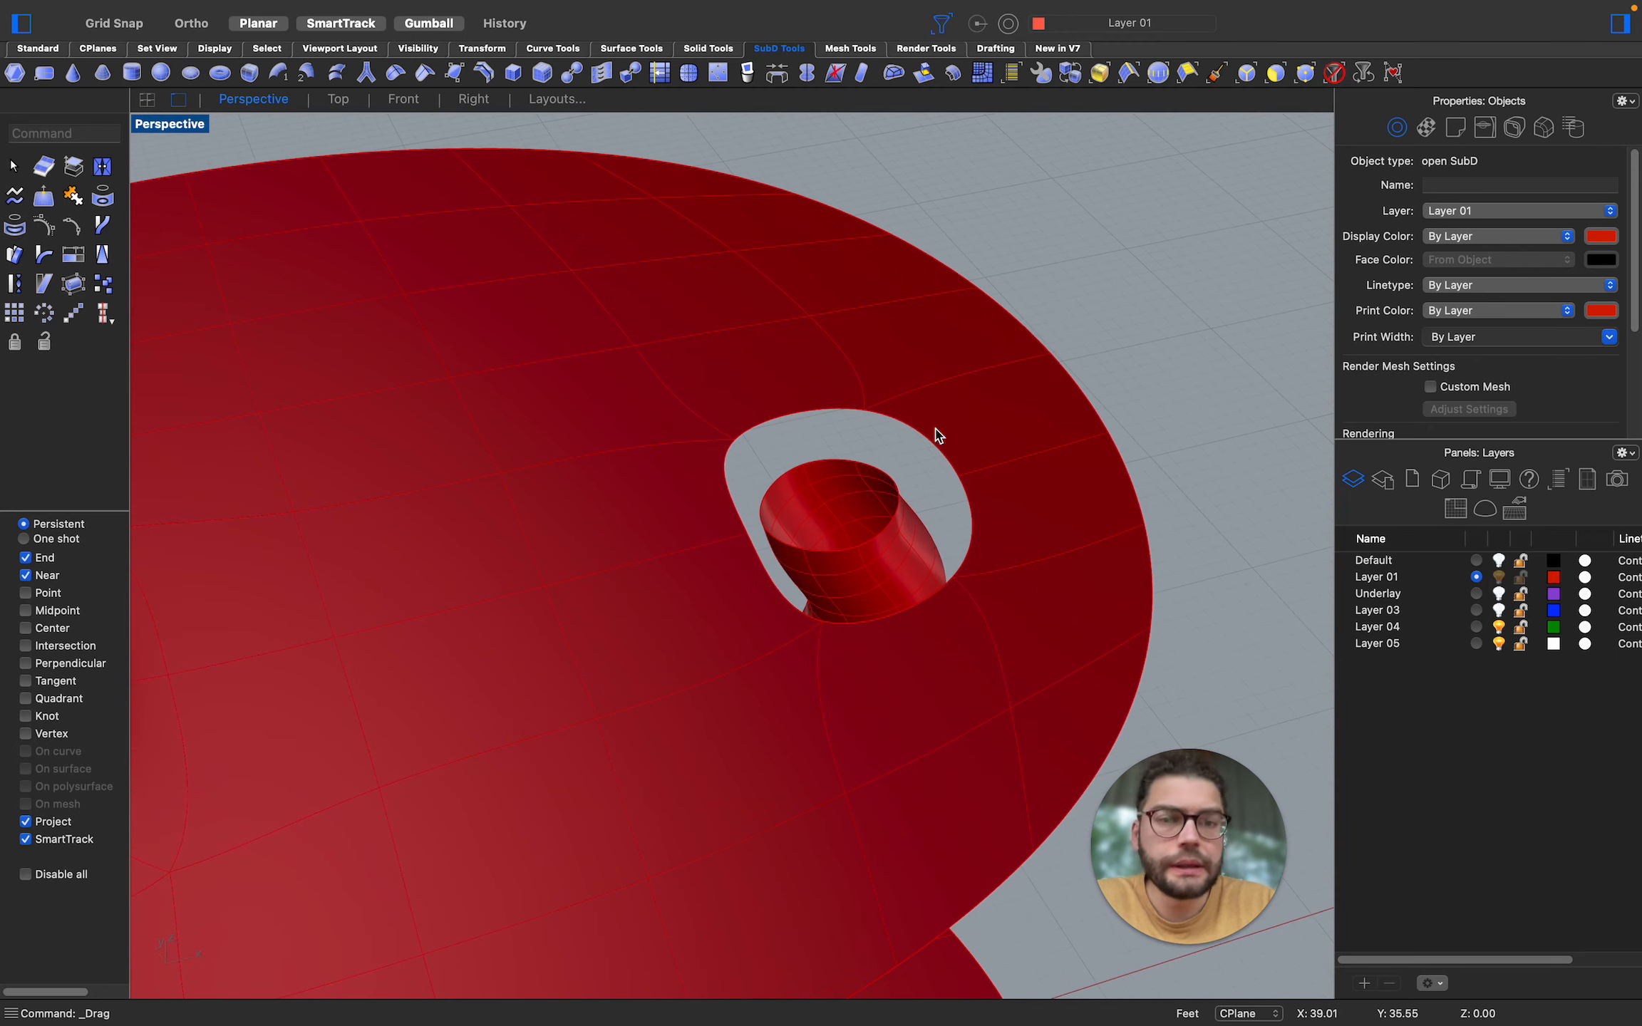
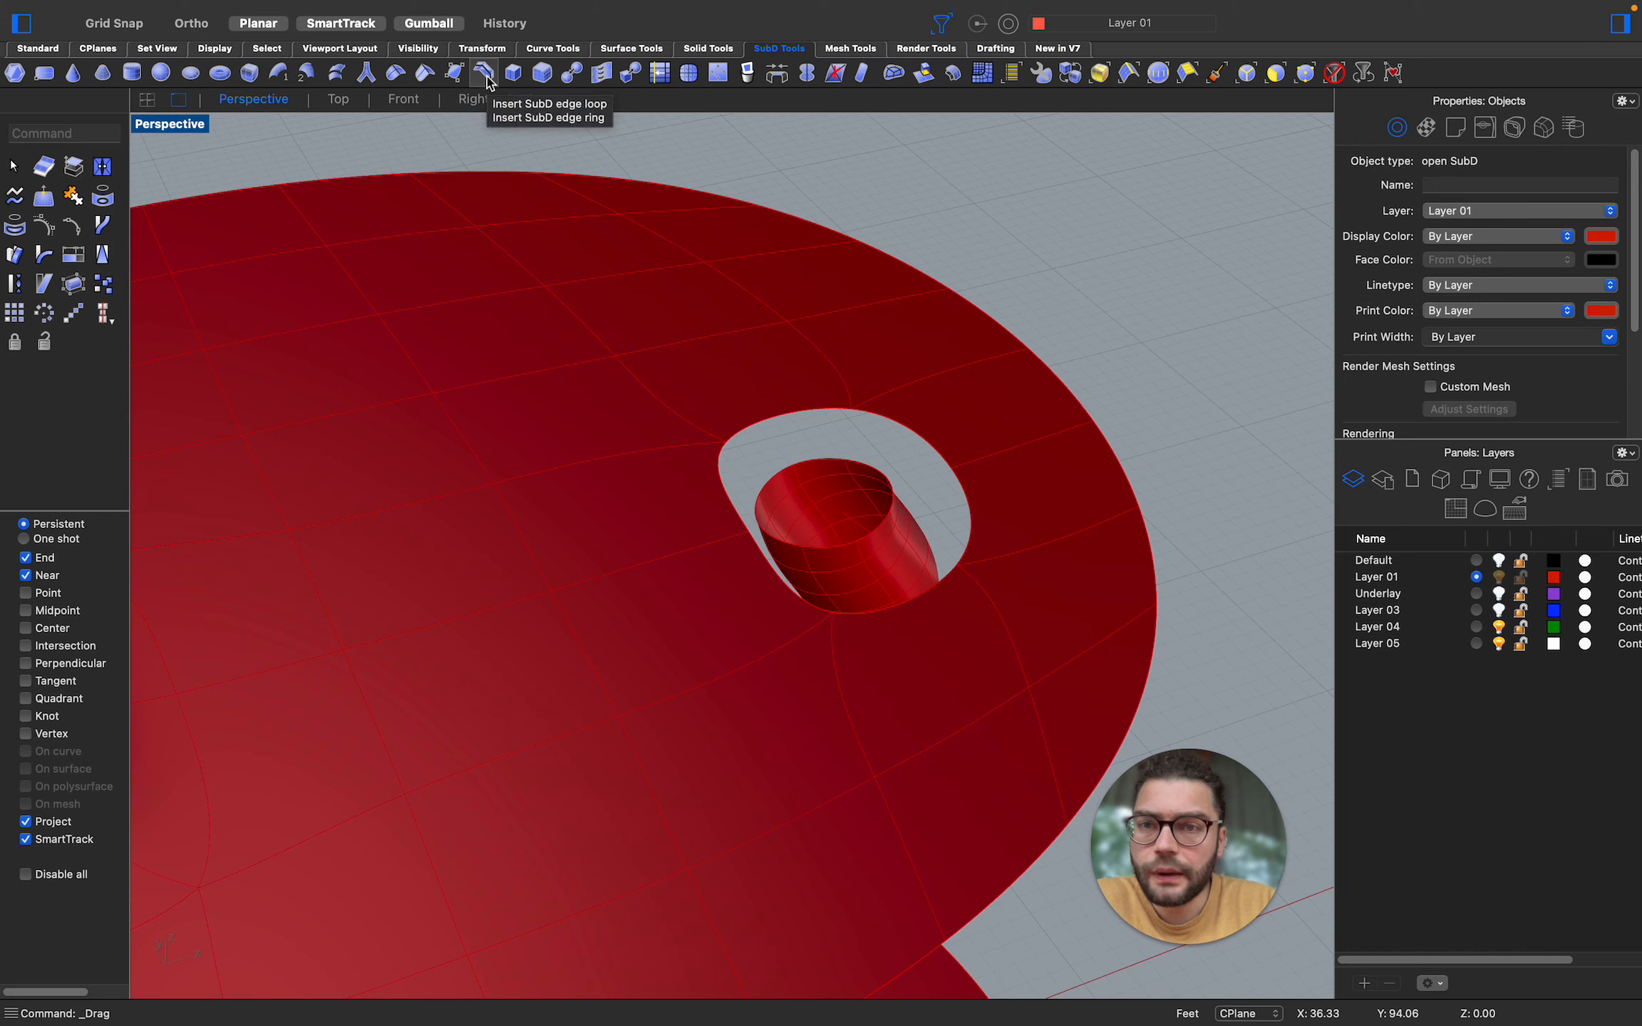
click(486, 76)
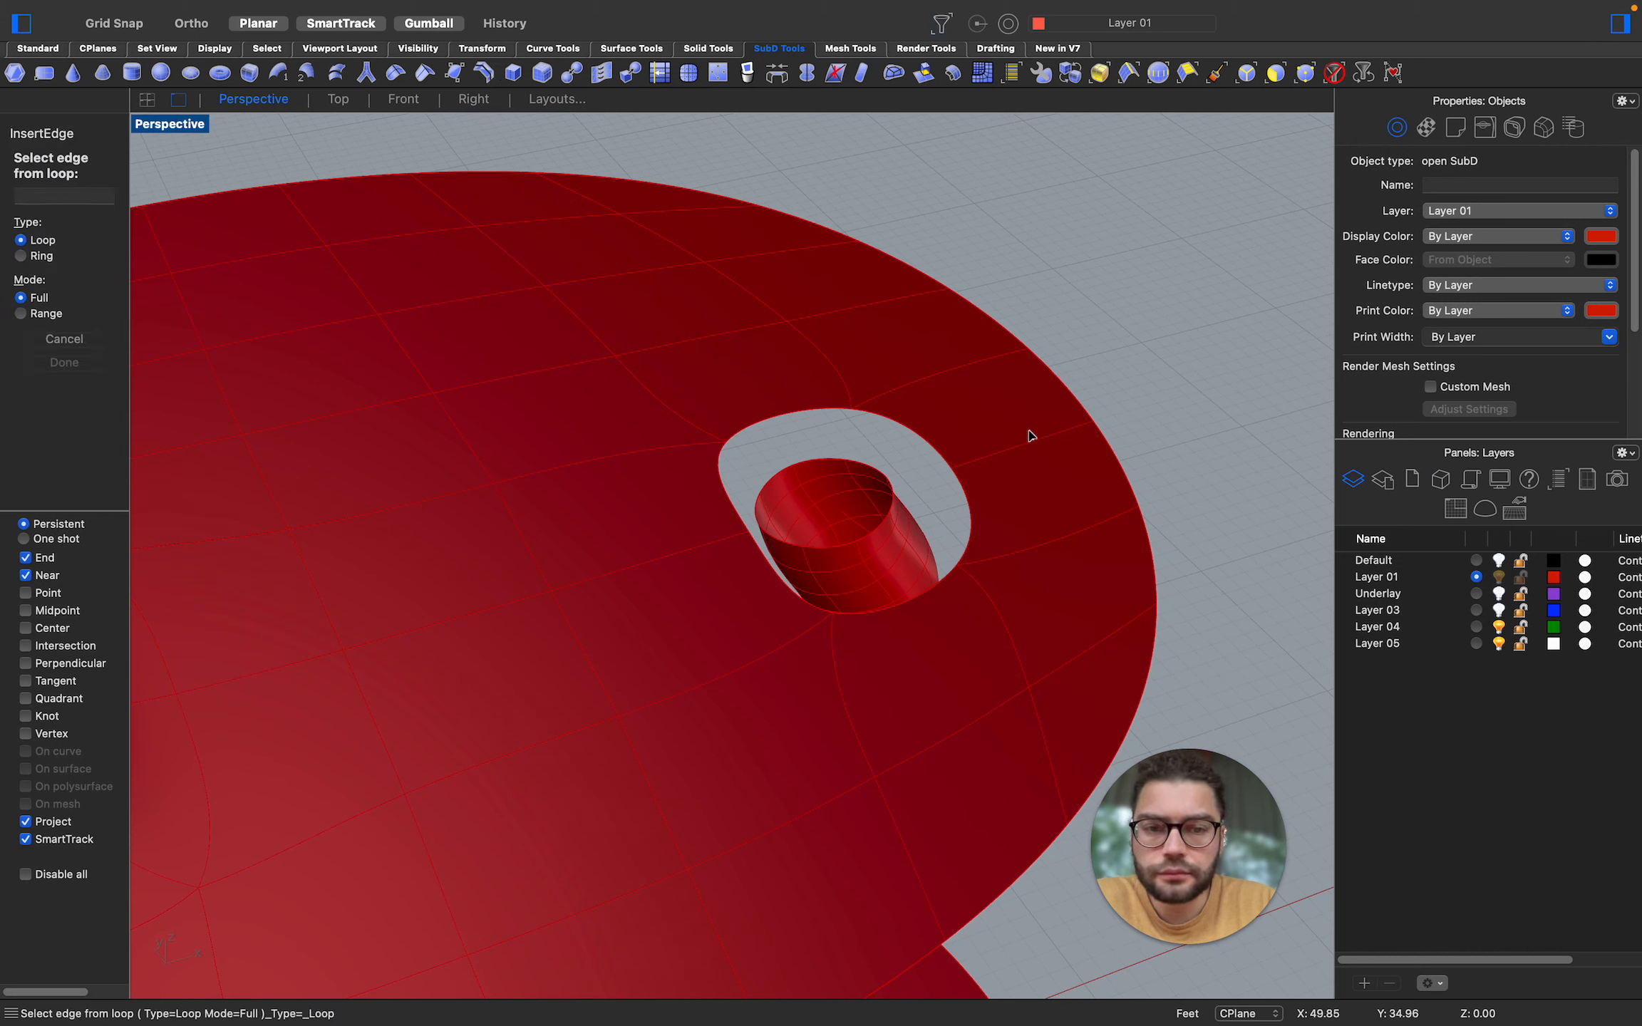
click(948, 377)
click(1016, 452)
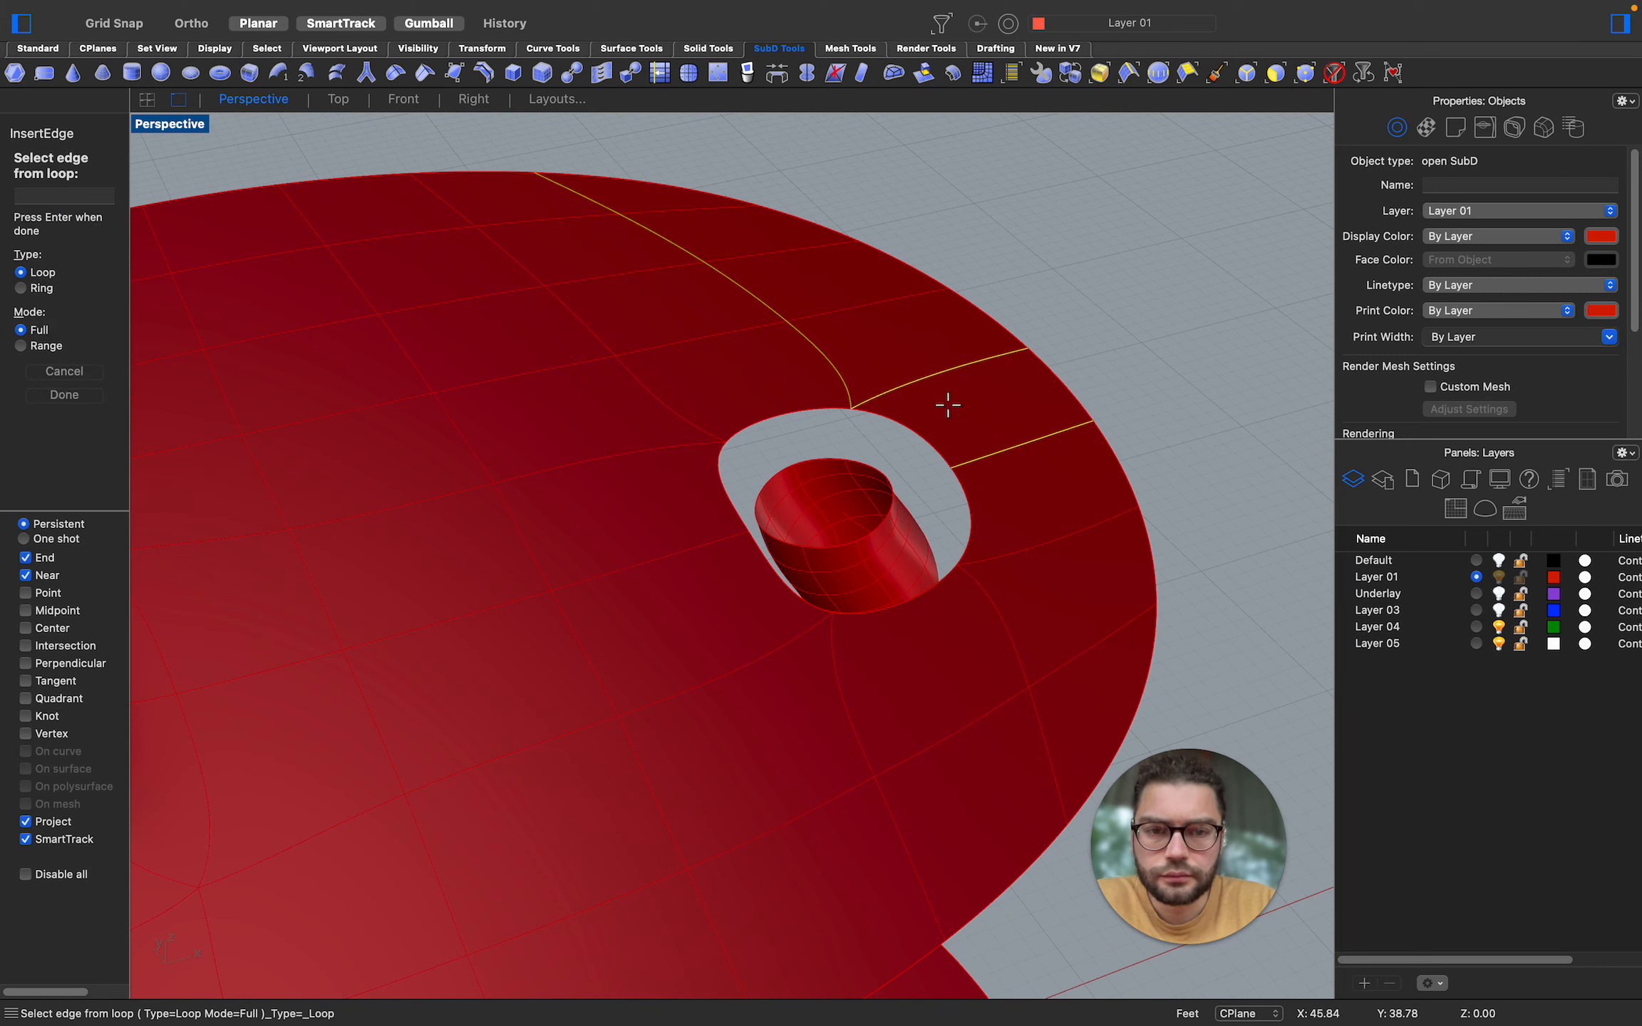
key(Return)
click(945, 409)
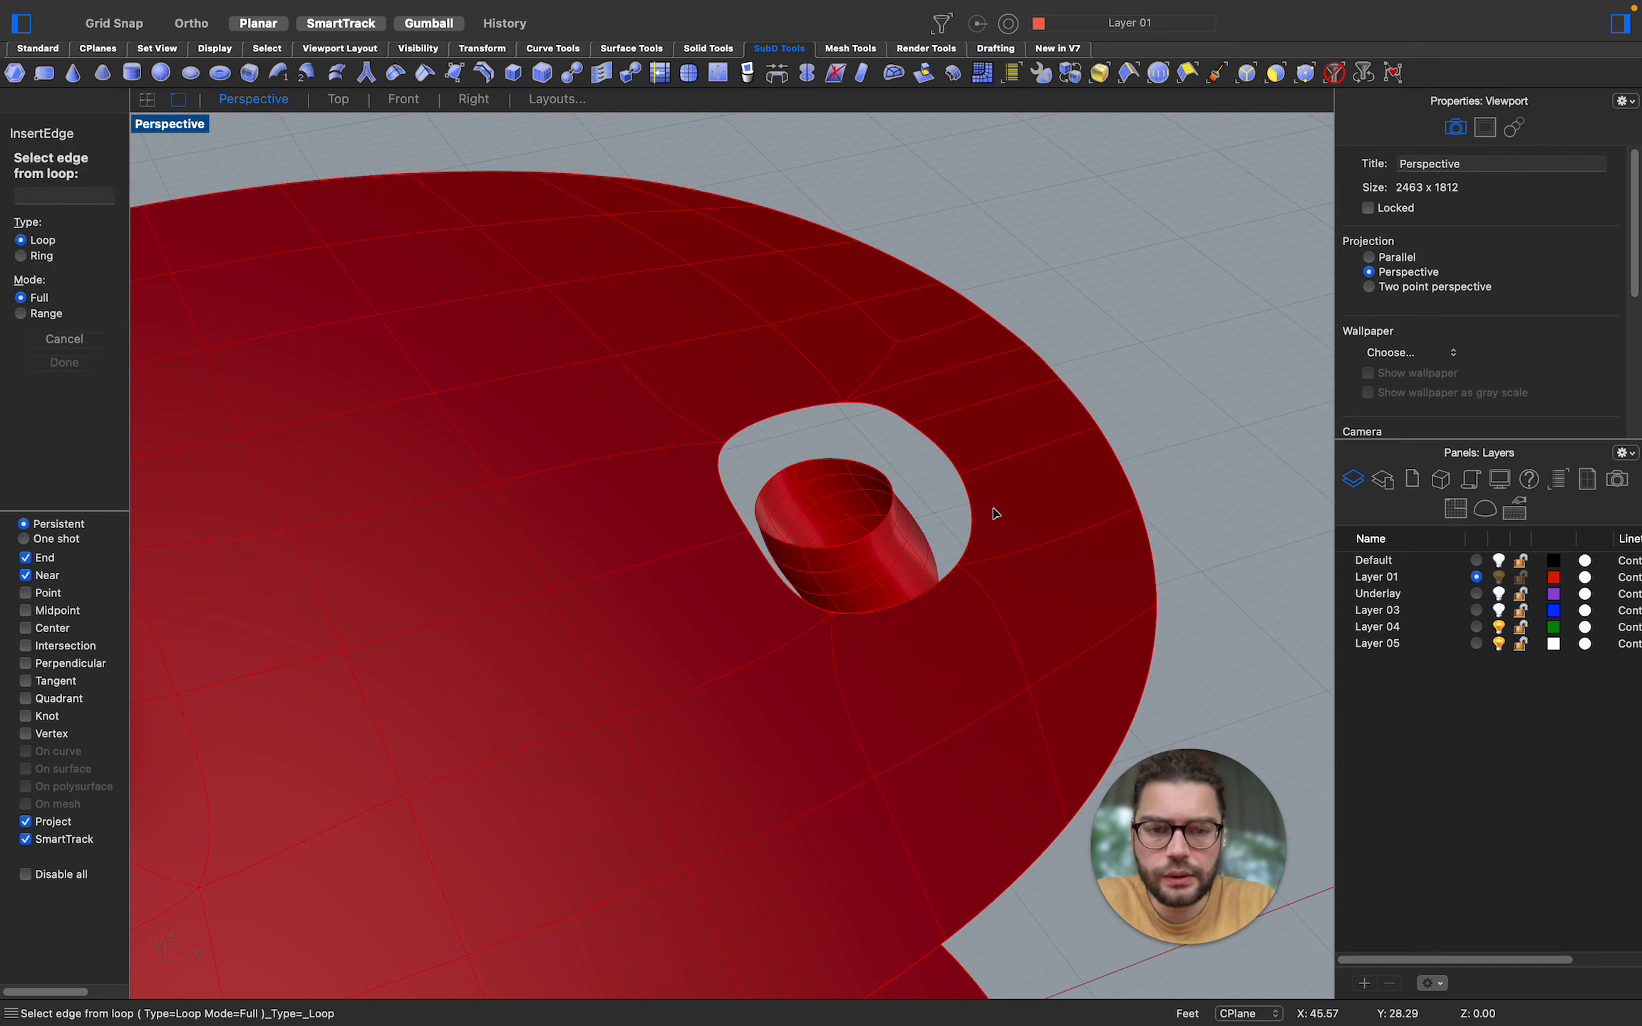
Insert another full edge loop between the next pair of radial edges joining the second ceiling hole to the ceiling's outer rim
click(1001, 466)
click(1007, 550)
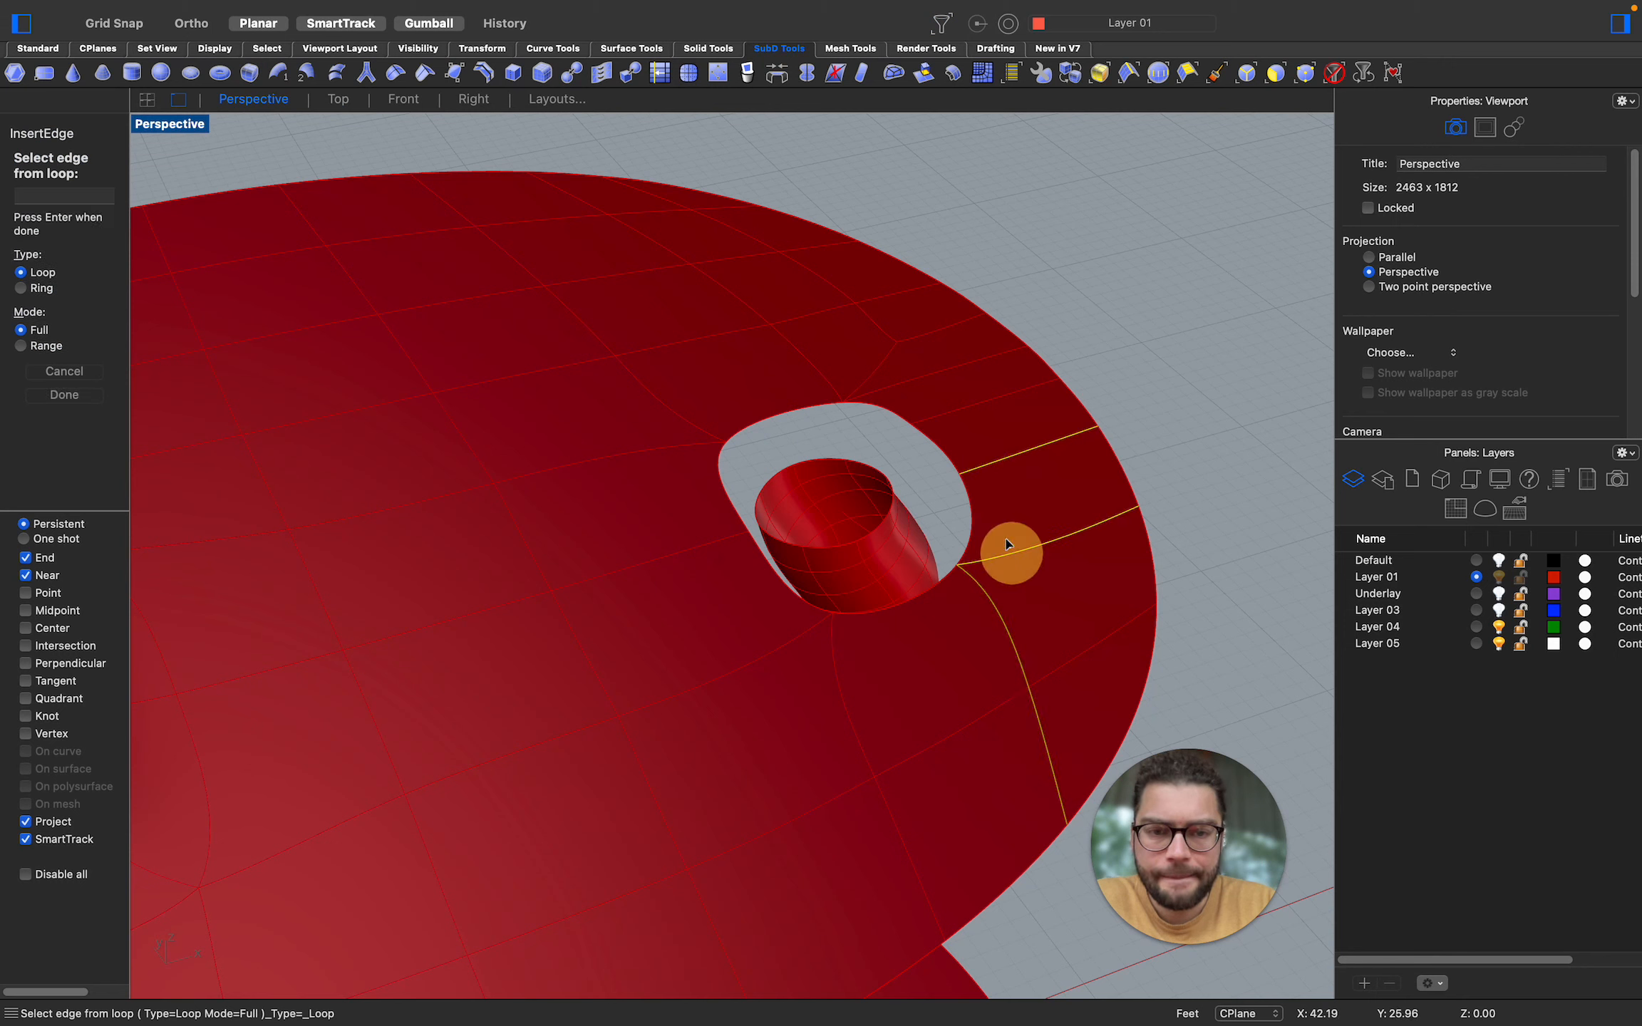
key(Return)
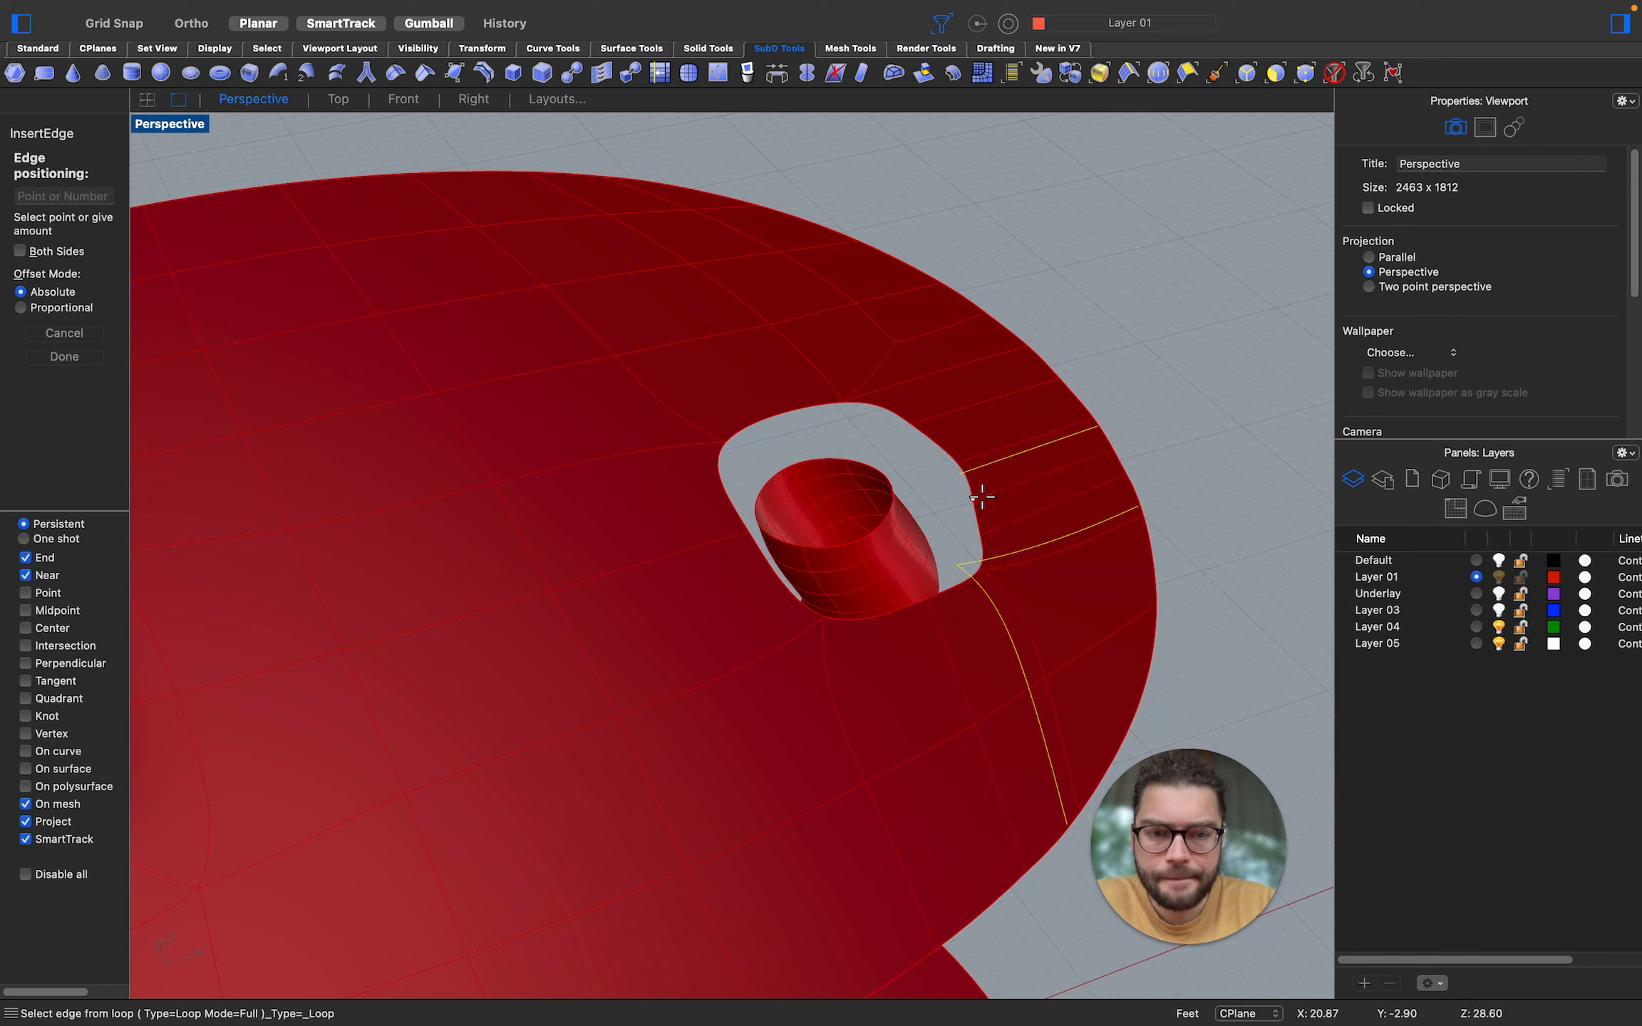
click(985, 503)
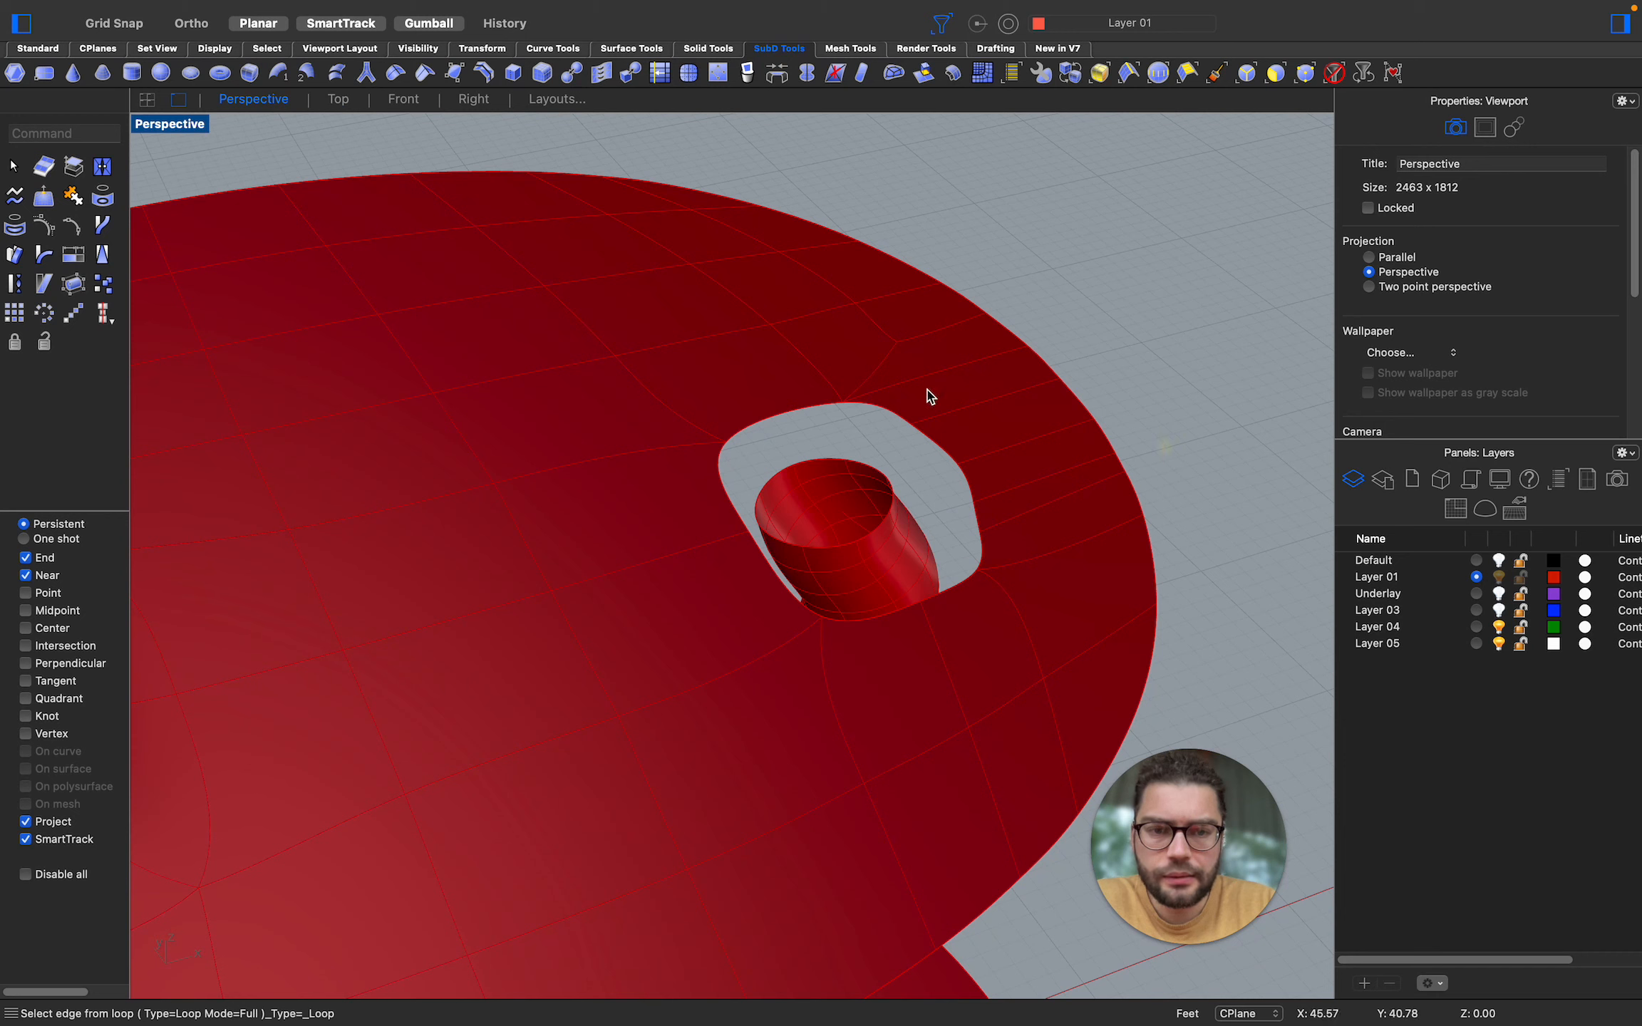
Filter selection to SubD edges and delete three surplus edges radiating from the outer side of the second ceiling hole
click(1246, 73)
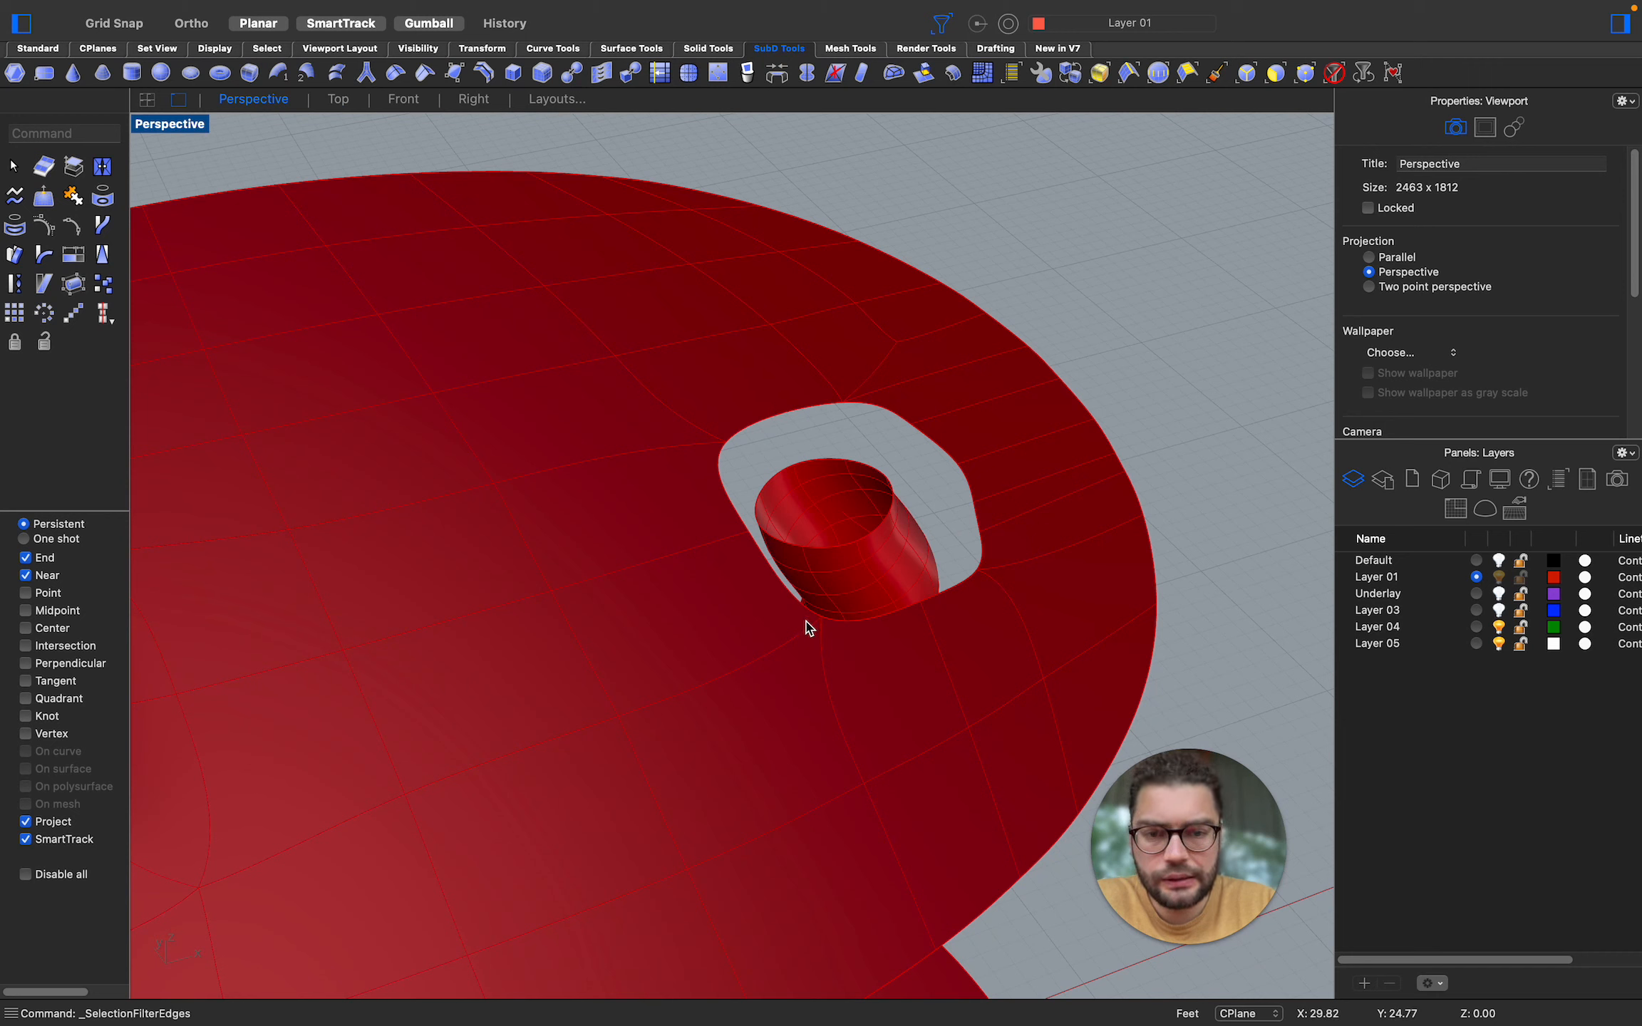
click(1002, 520)
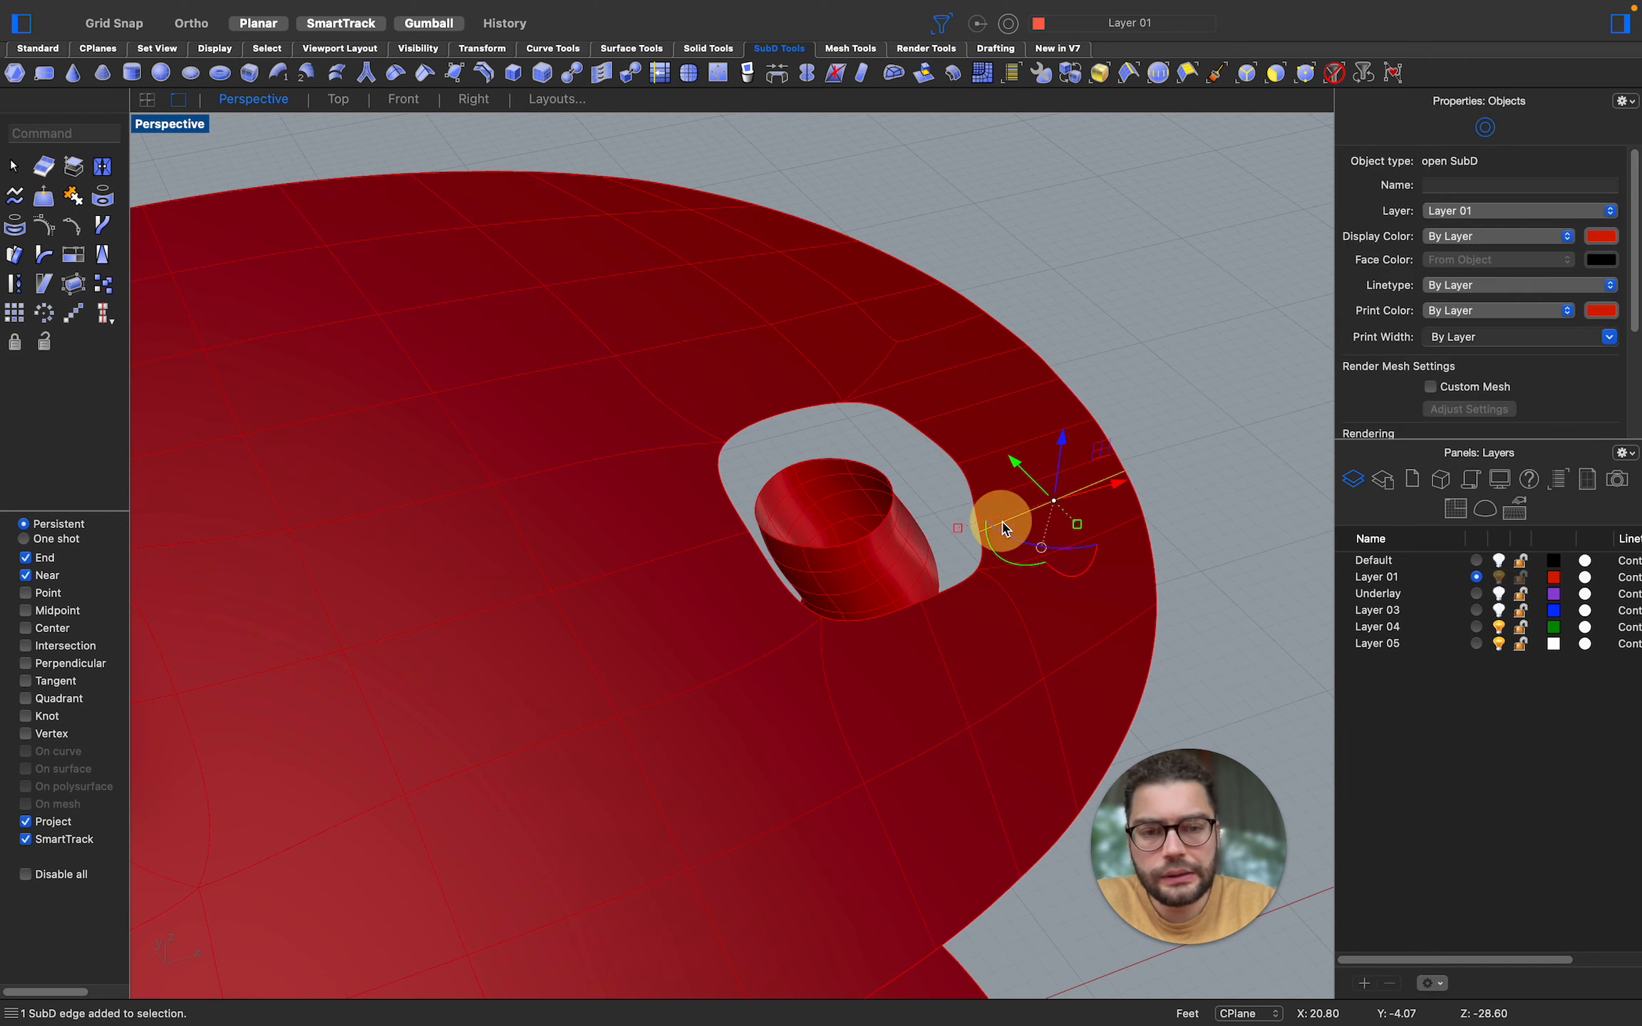
key(Delete)
click(979, 463)
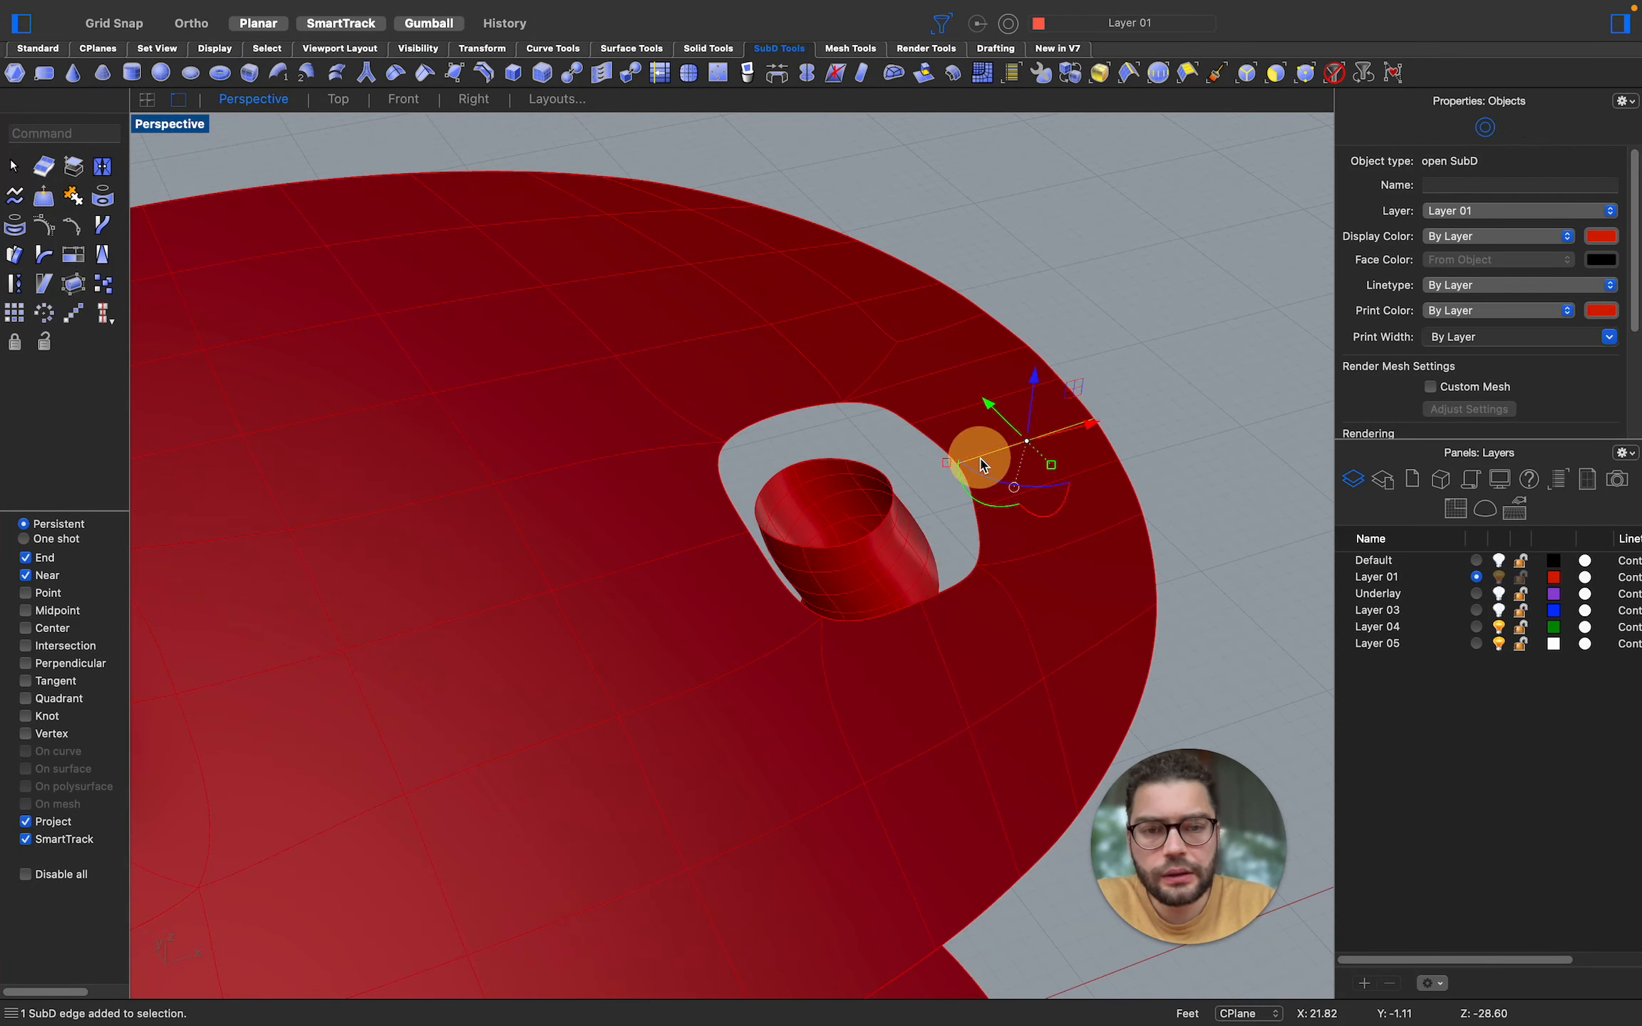
key(Delete)
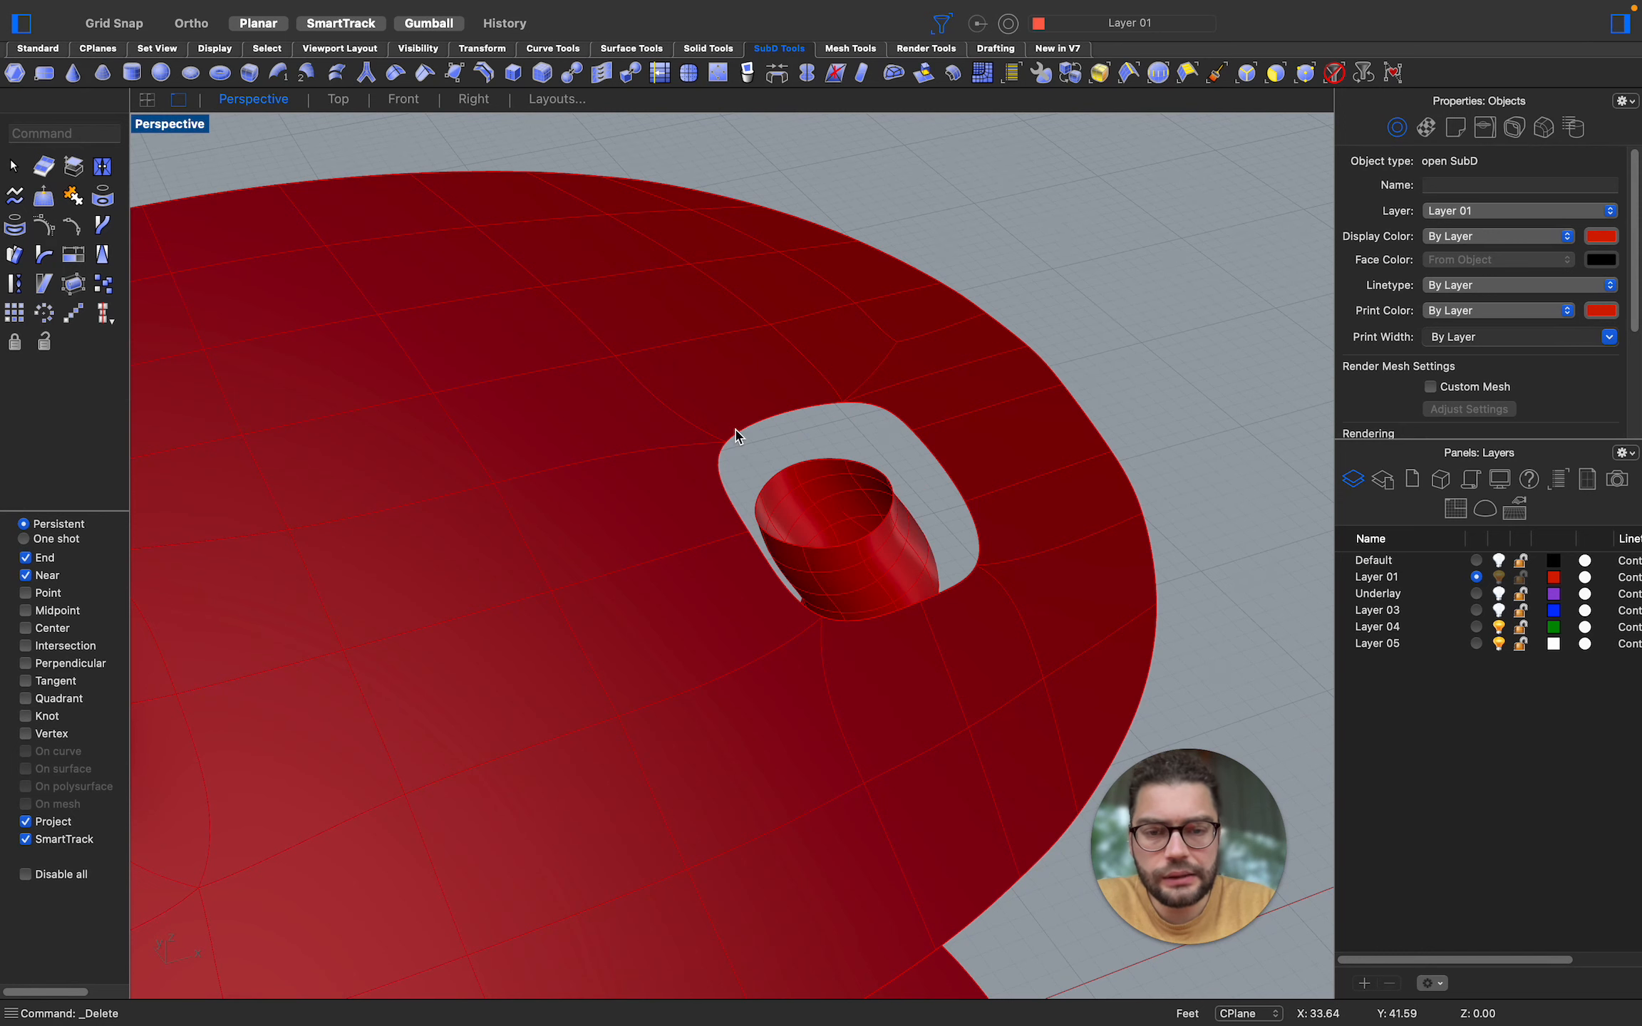
click(883, 365)
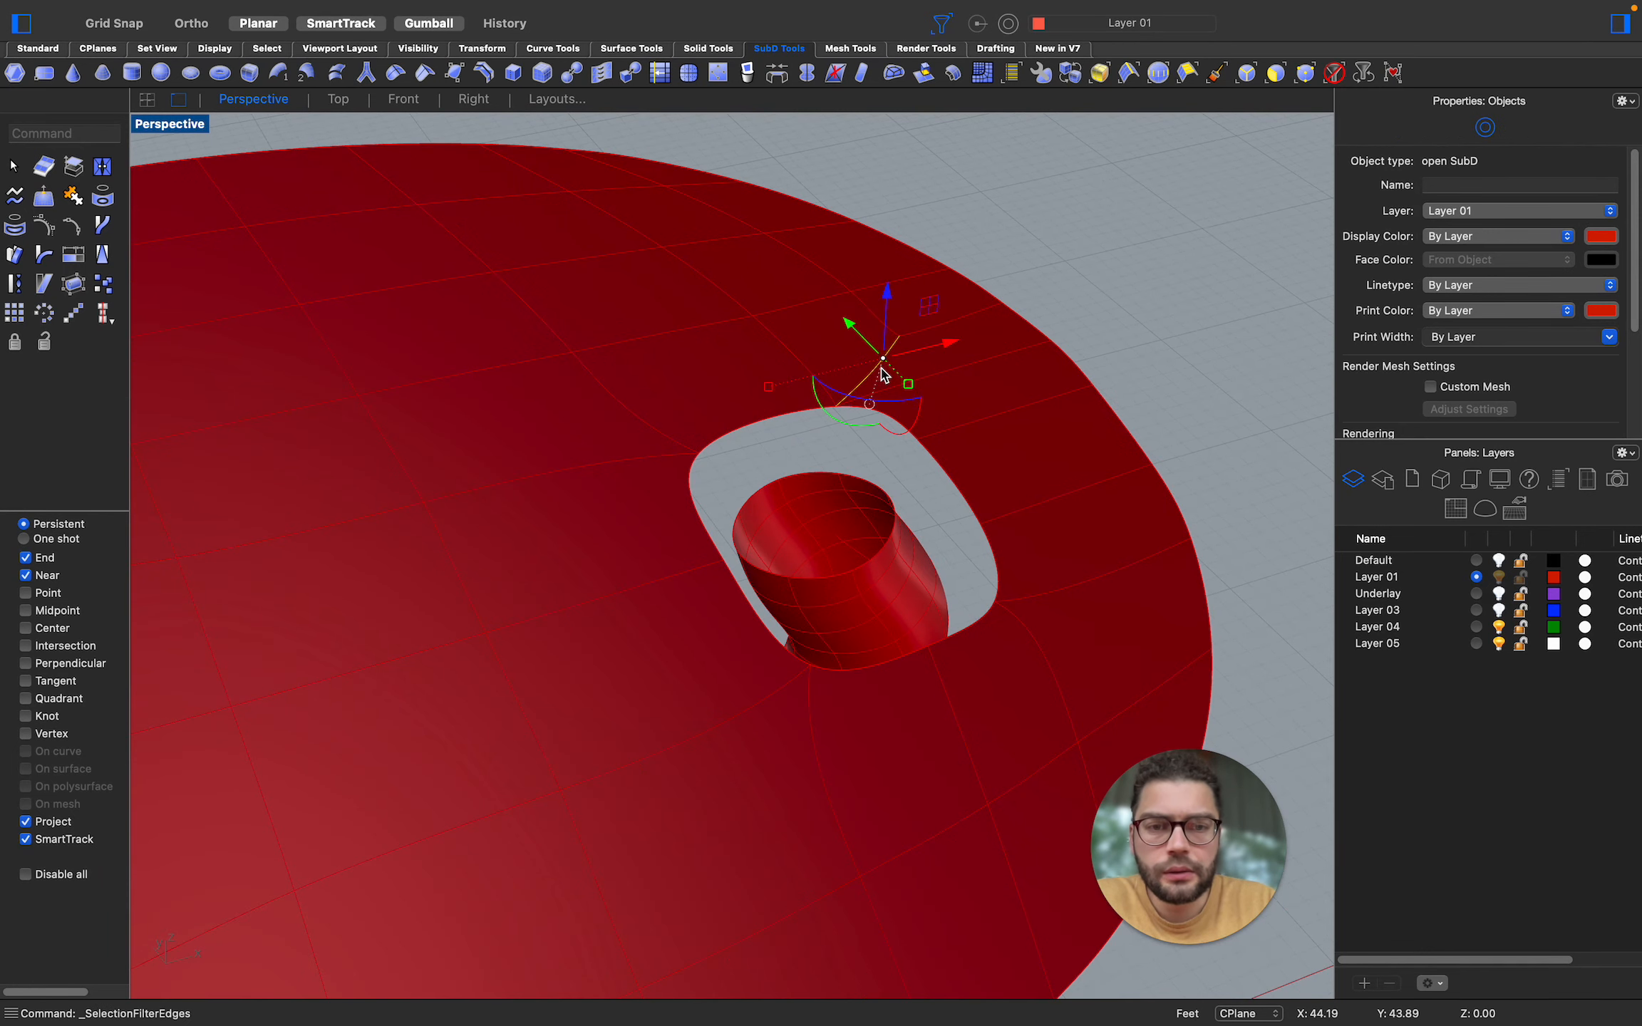
key(Delete)
Select the two boundary edges on the second ceiling hole's inner side, move them slightly outward to widen the opening, and deselect
scroll(930, 381, down, 5)
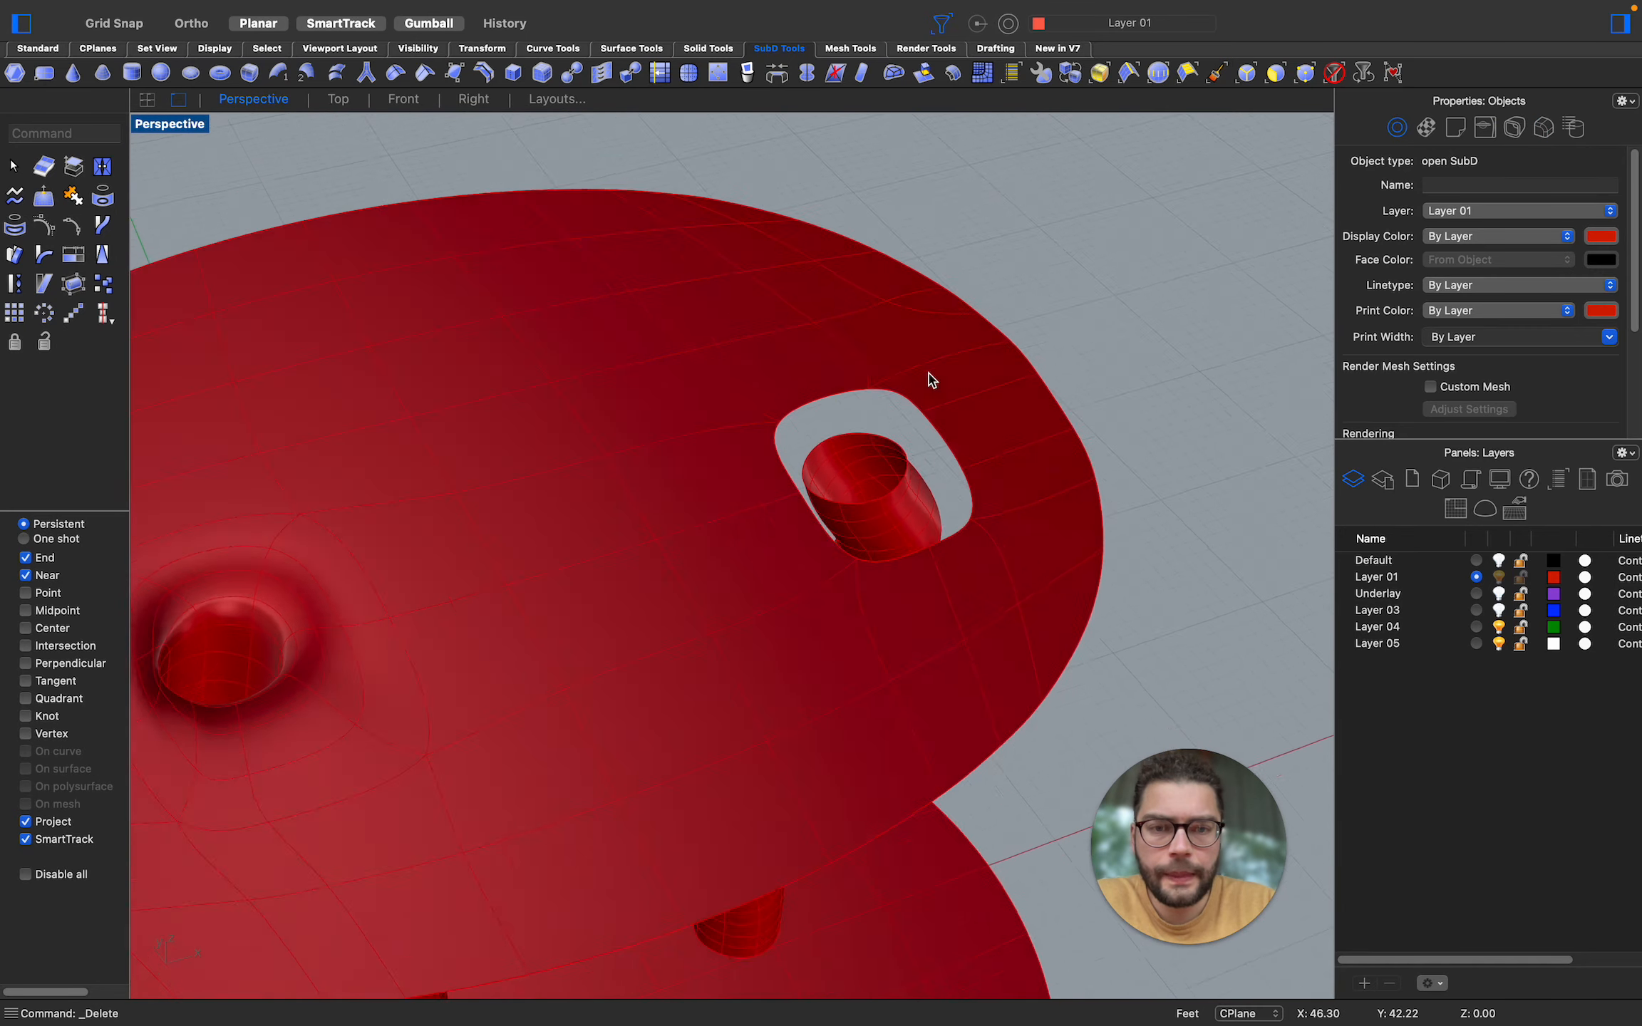
scroll(828, 442, up, 6)
scroll(828, 441, up, 2)
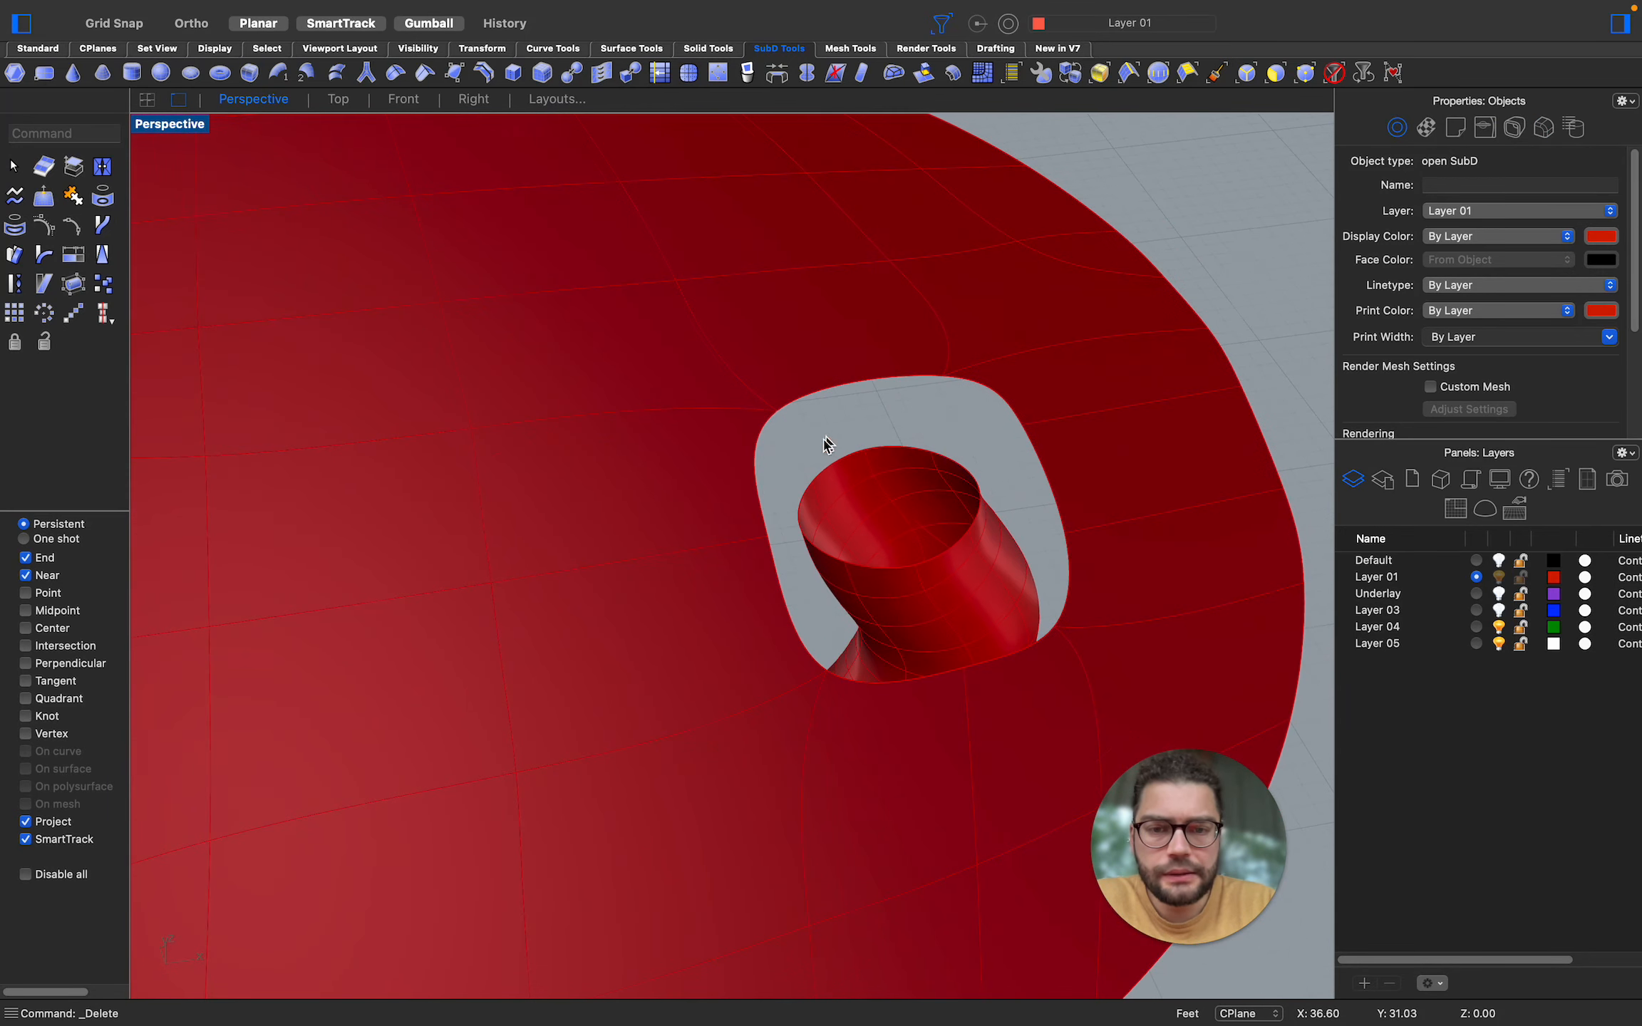
click(763, 489)
click(780, 588)
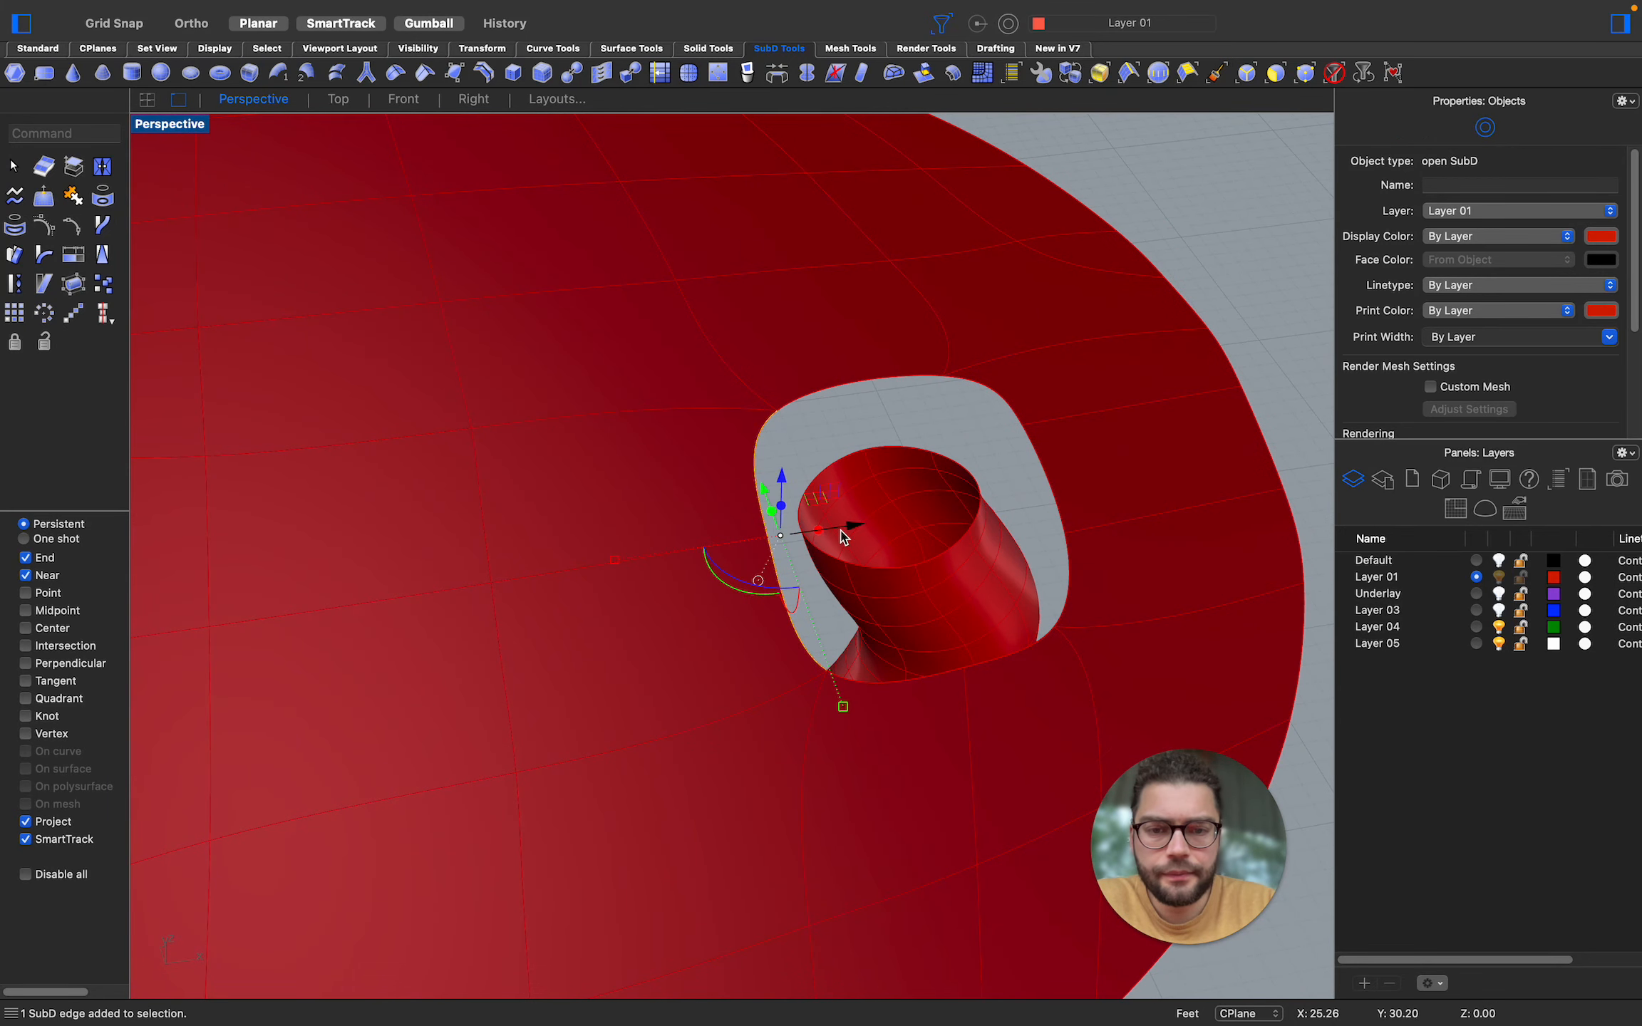
drag(840, 535, 809, 537)
scroll(809, 536, left, 5)
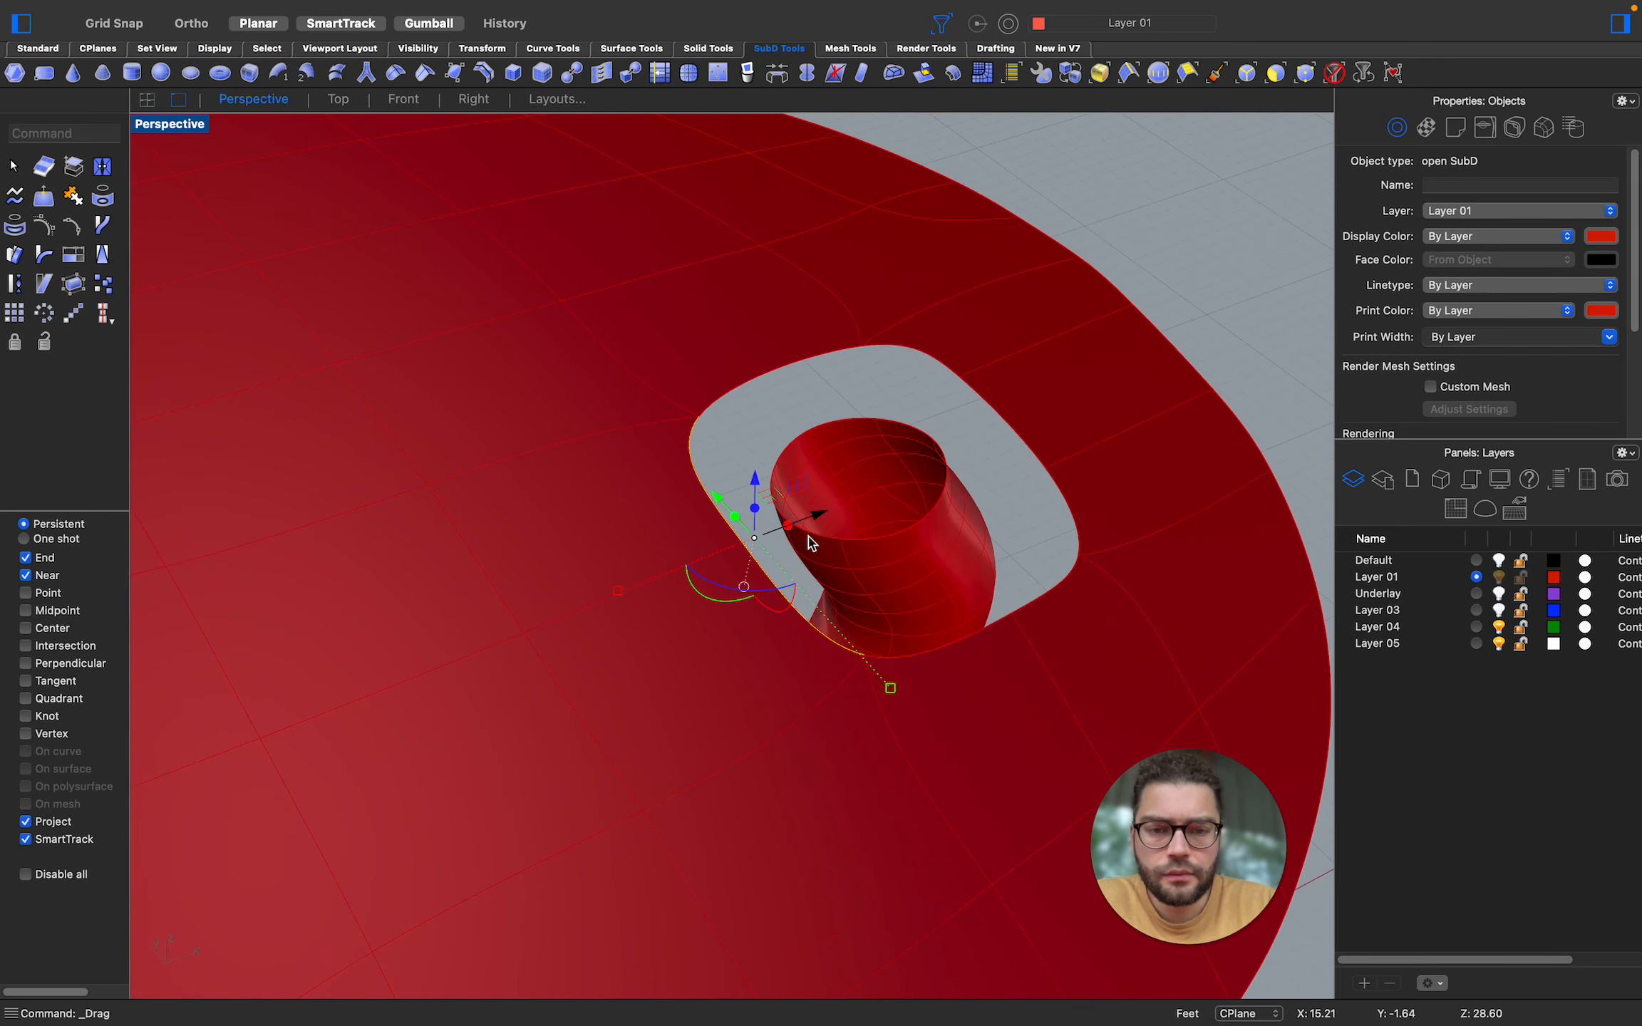
scroll(811, 544, up, 2)
key(Escape)
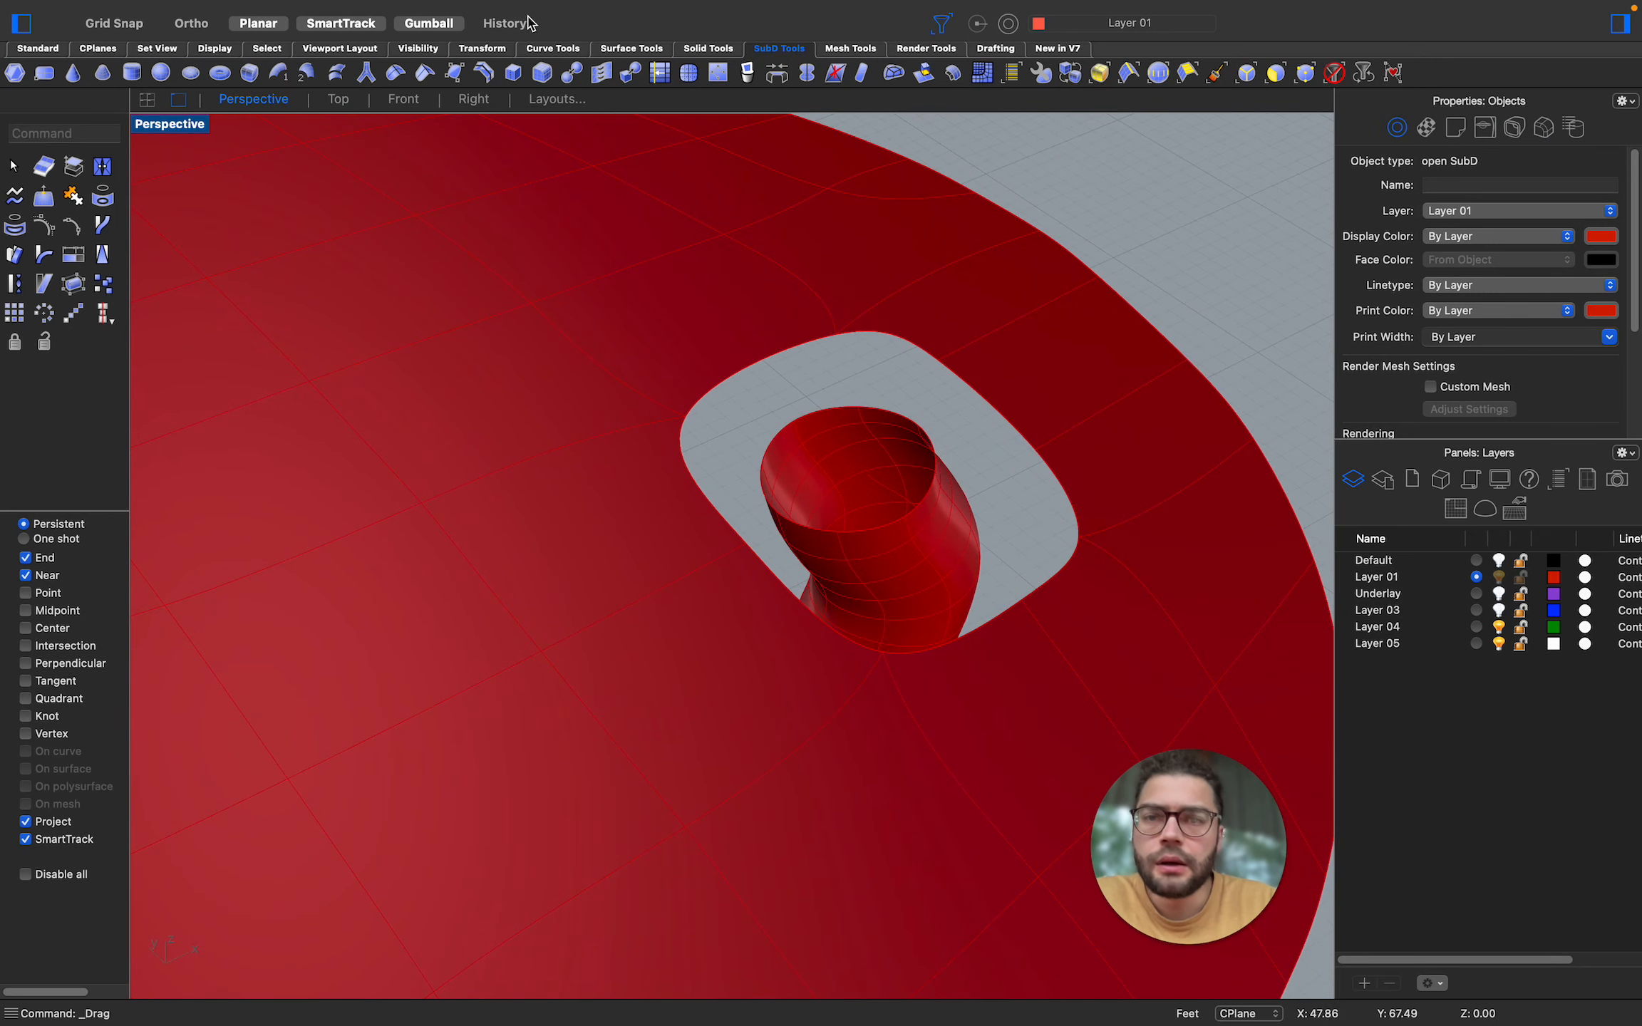
Start a Bridge with the second pipe's upper rim as the first set of edge loops
click(776, 72)
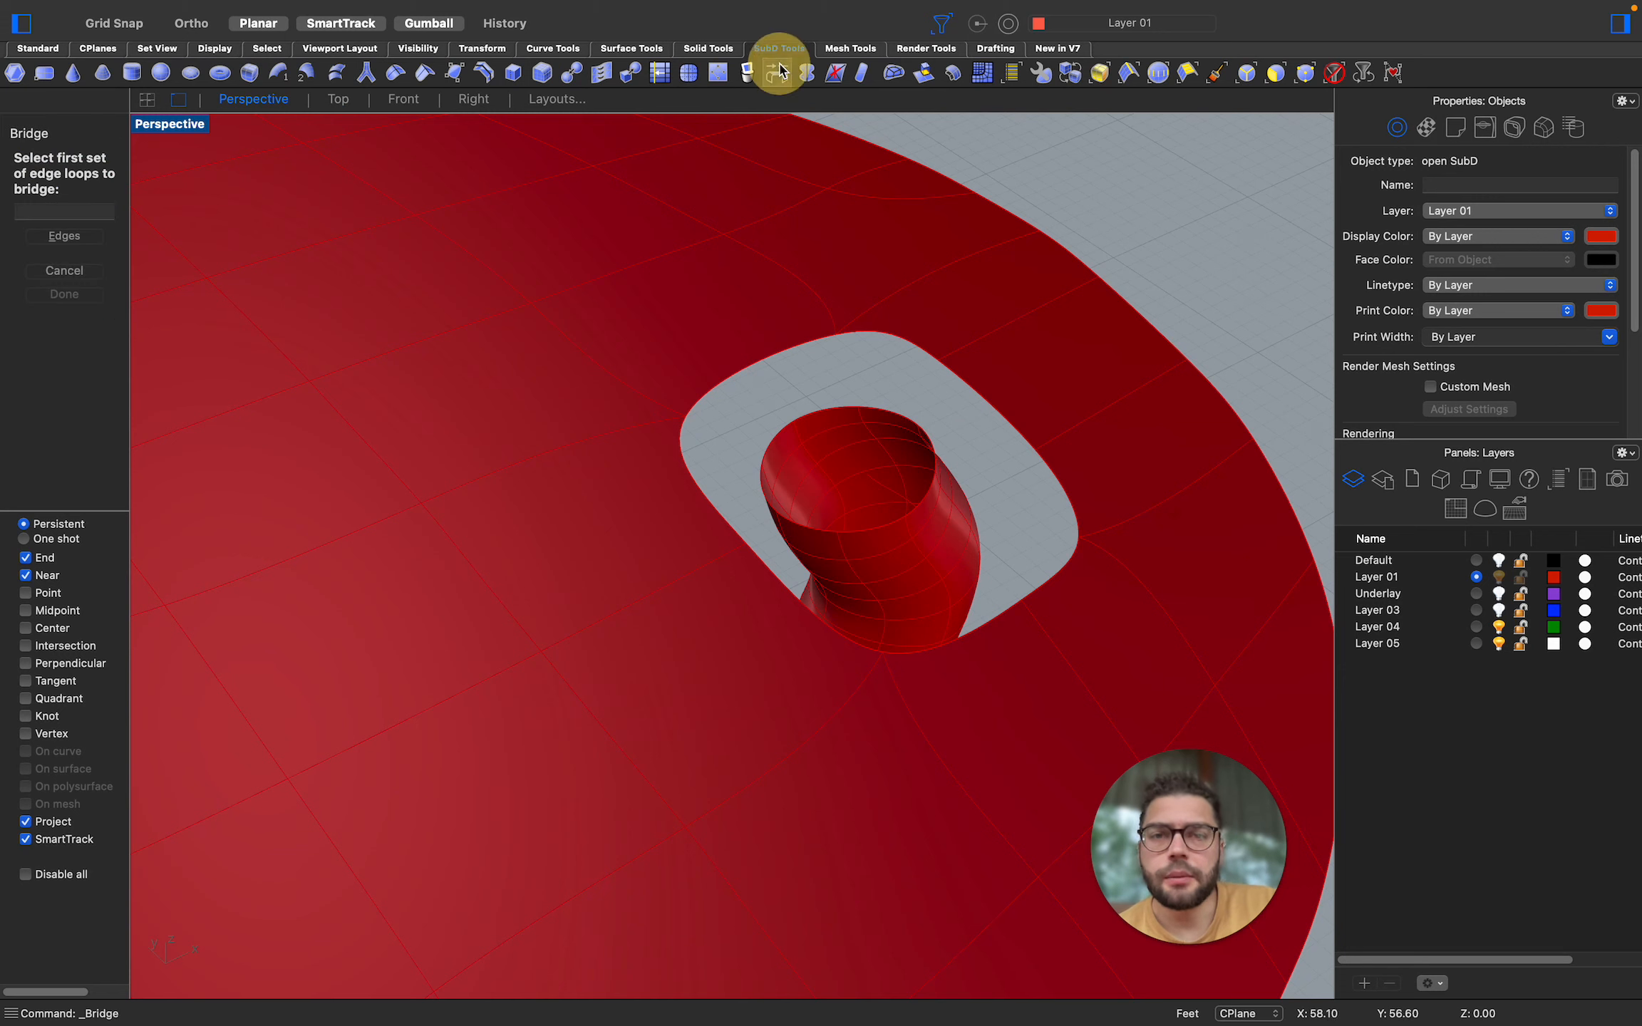
click(781, 434)
scroll(841, 420, left, 10)
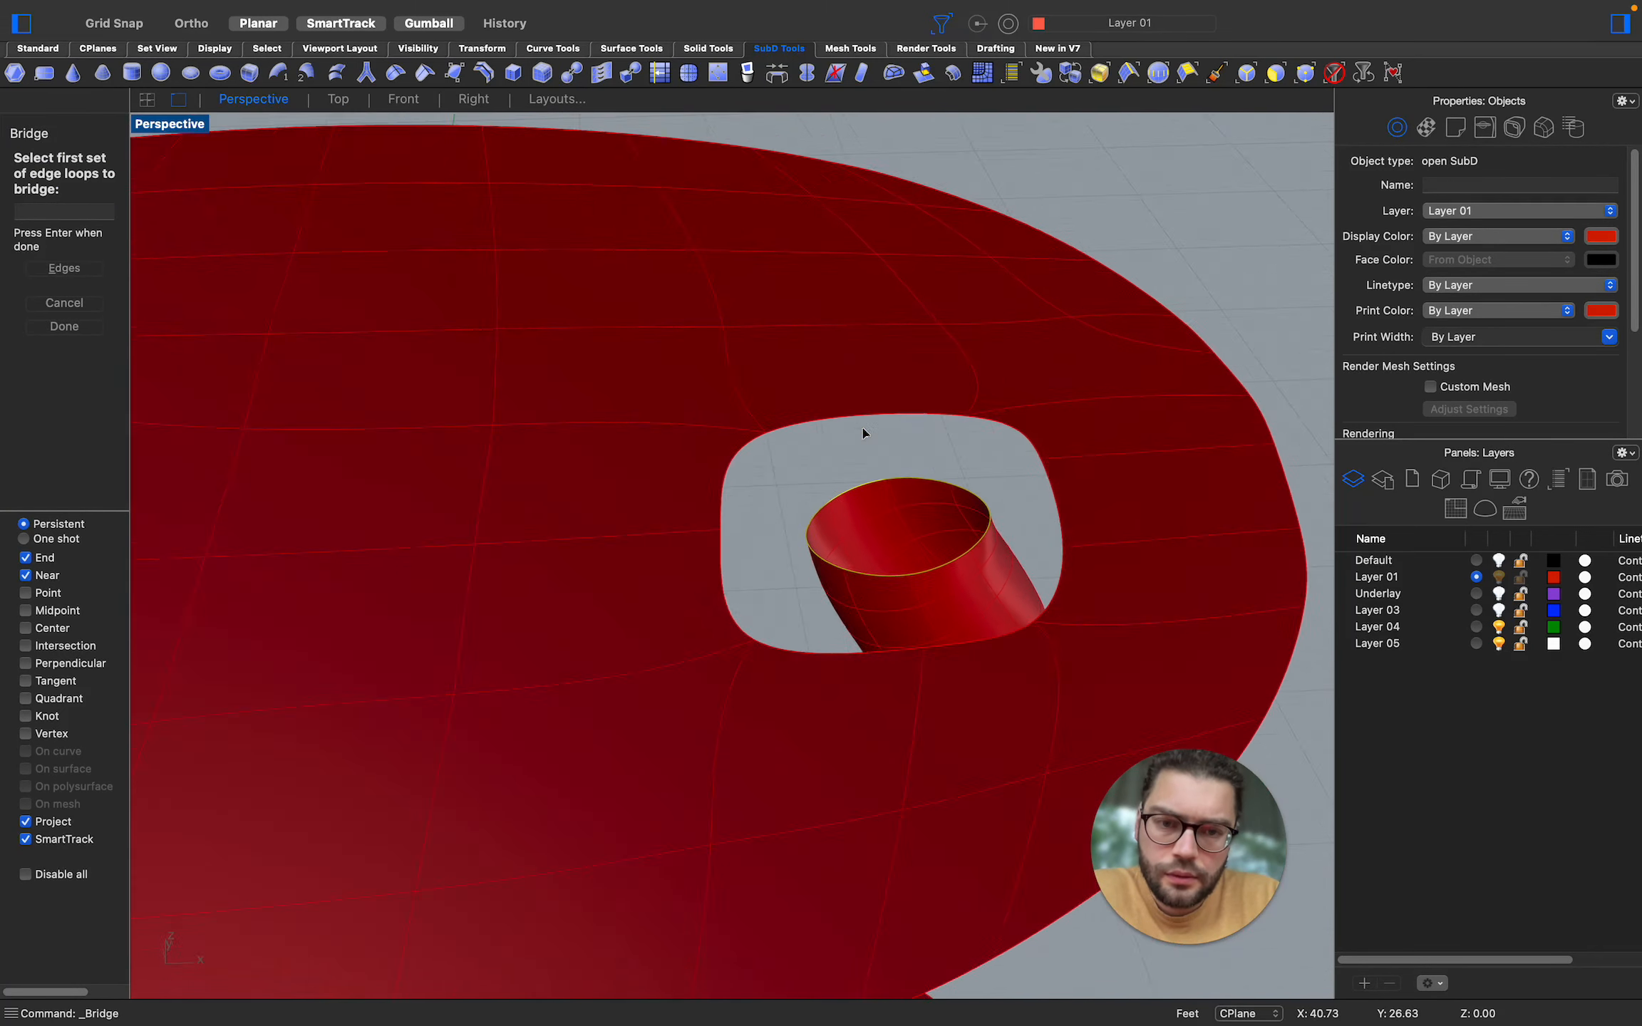
scroll(862, 433, left, 3)
key(Return)
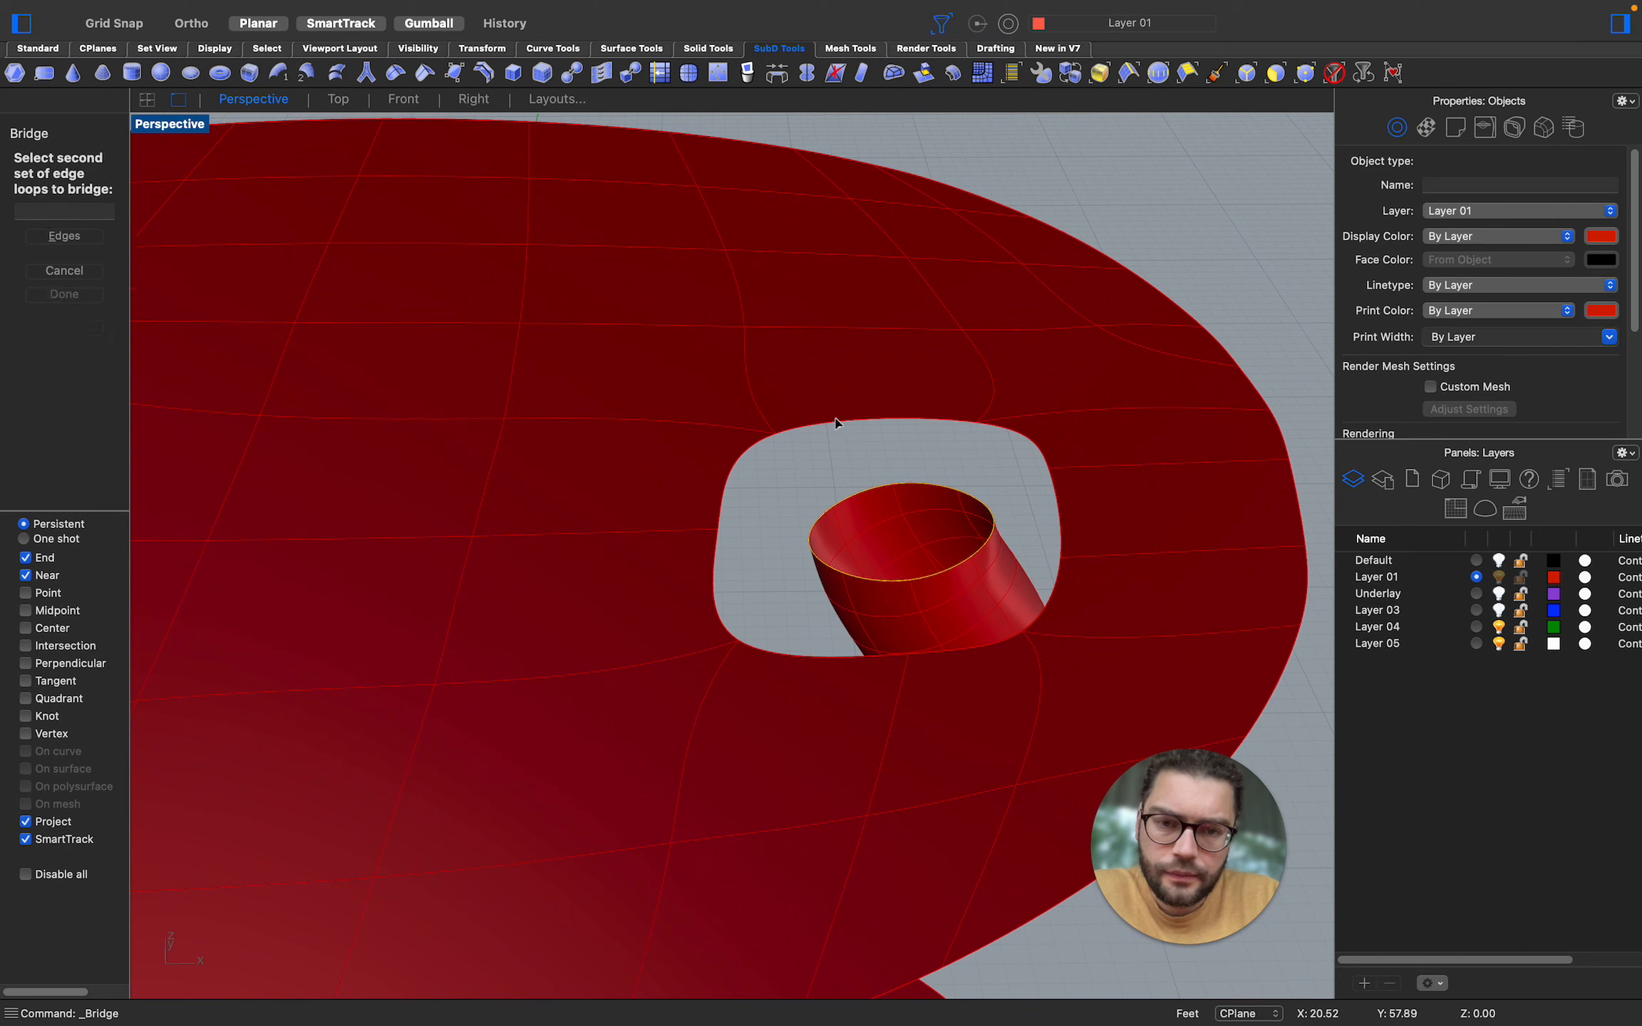
Use the second ceiling hole's complete boundary as the second edge set and apply the bridge with 4 joined segments and 20% straightness
click(835, 421)
click(748, 452)
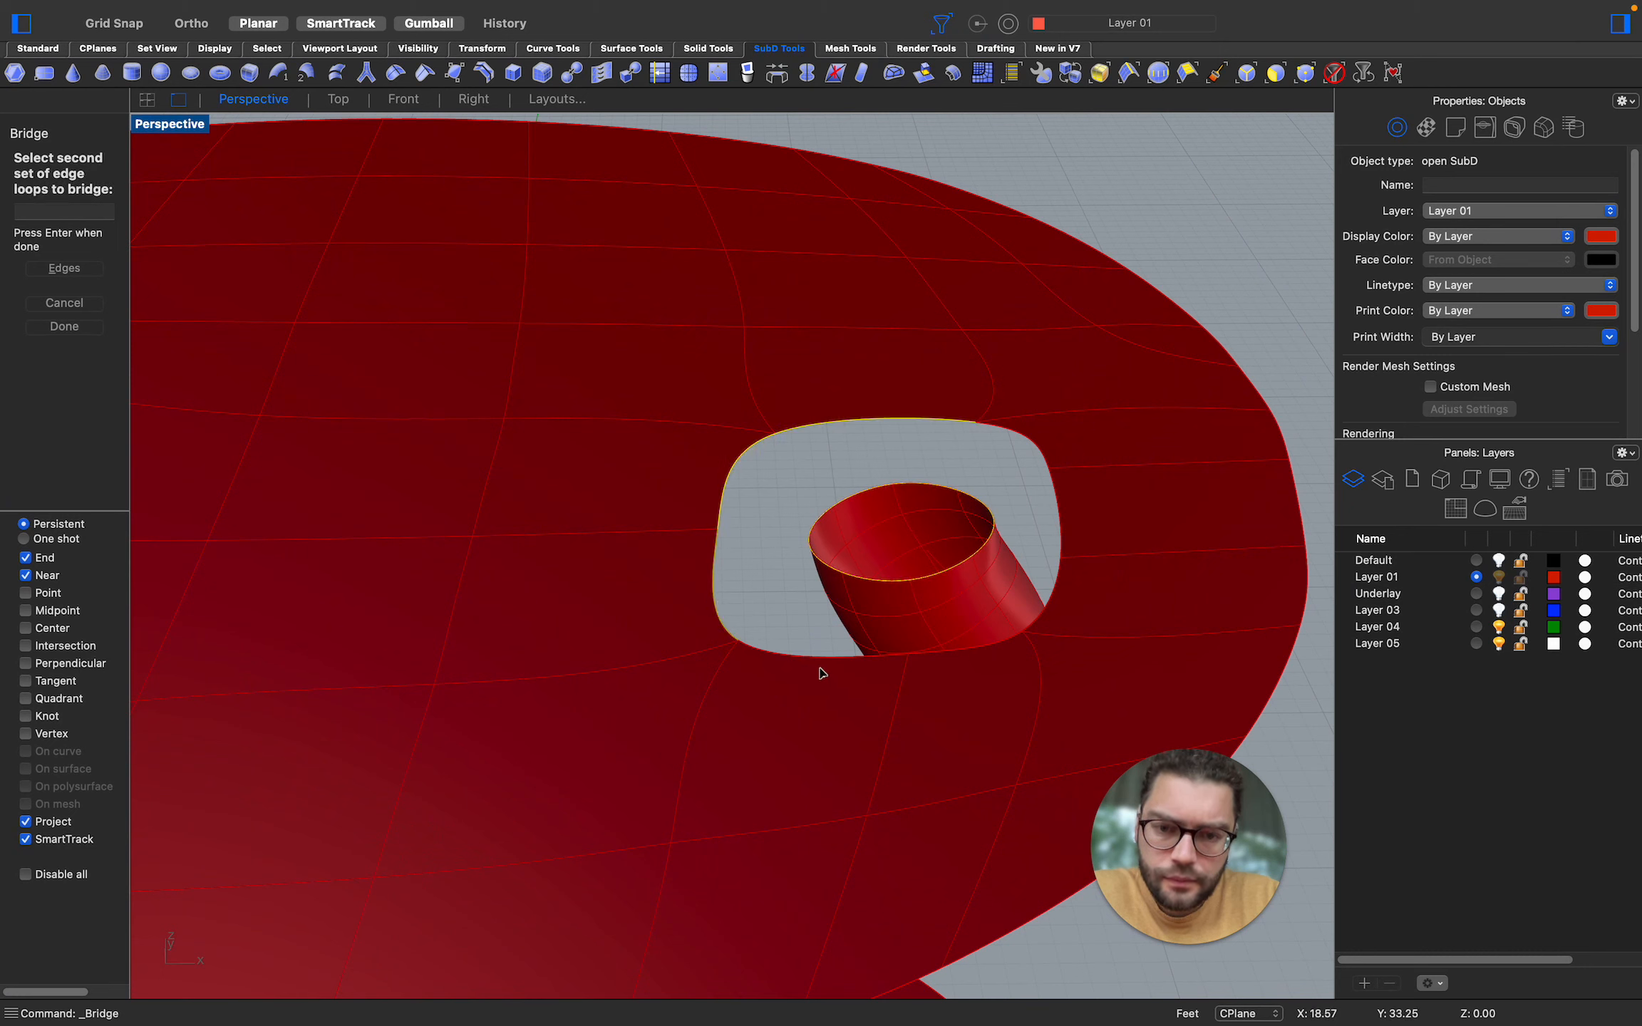
click(781, 655)
click(1055, 583)
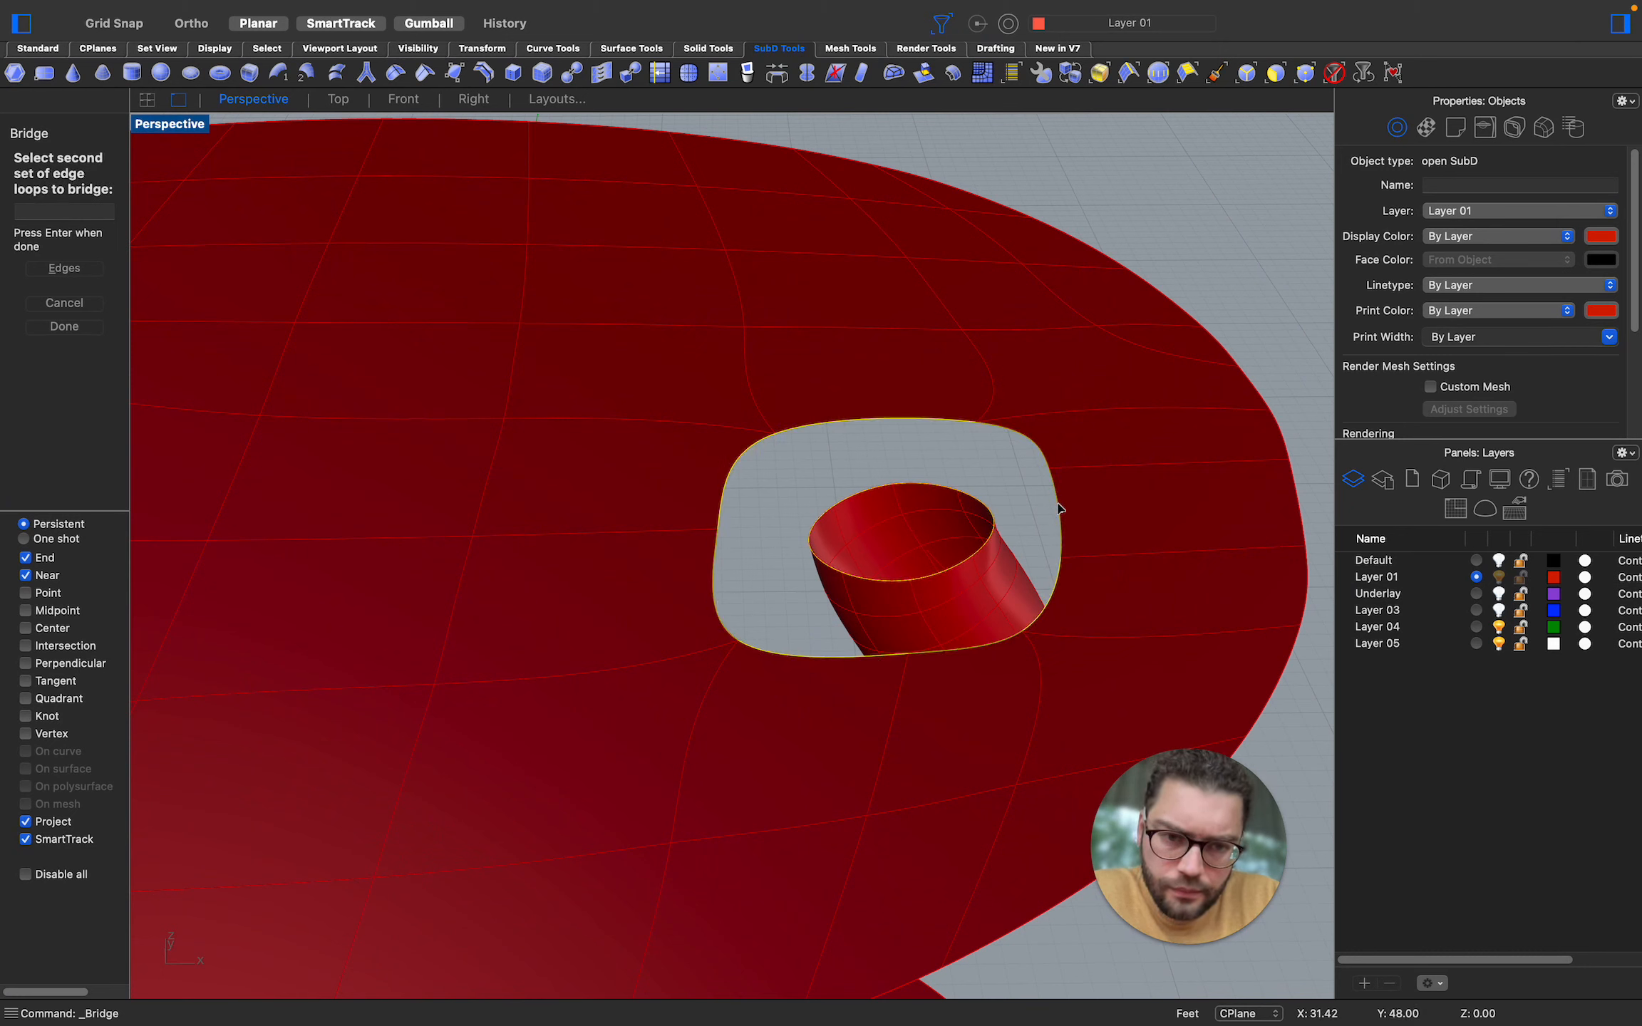
key(Return)
right_drag(1057, 508, 1056, 508)
scroll(1059, 507, down, 8)
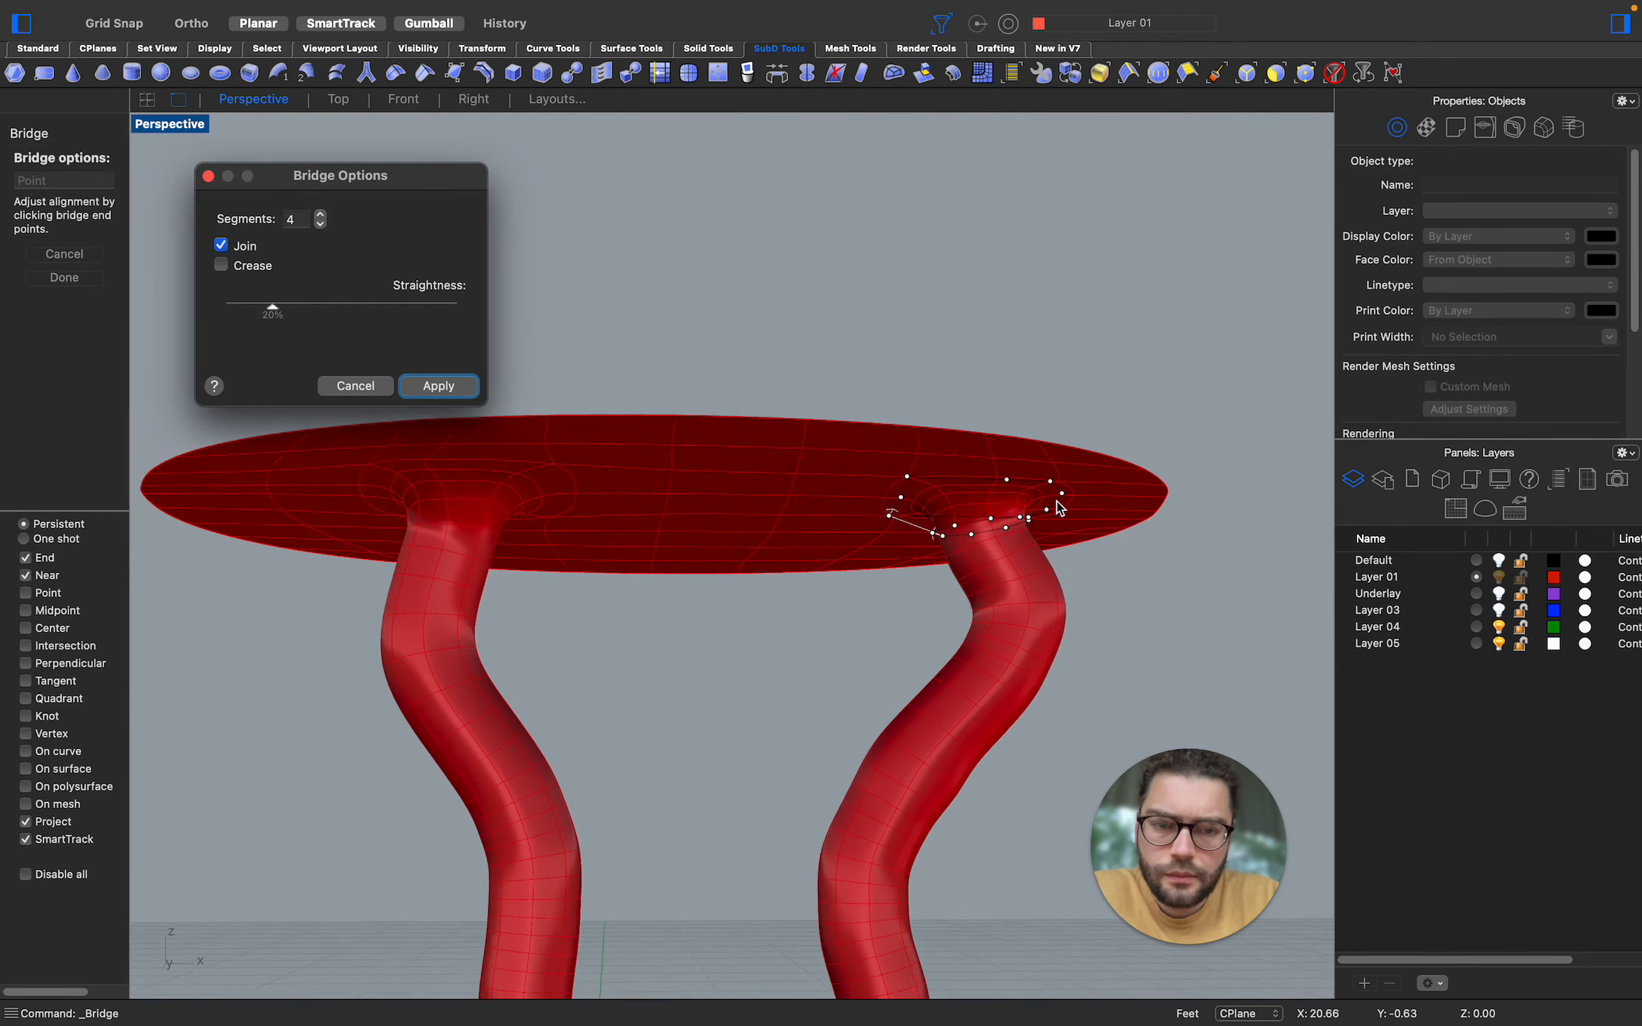
click(439, 386)
Examine the two bridged columns together with the ceiling and floor discs from below and from the side
scroll(881, 723, up, 6)
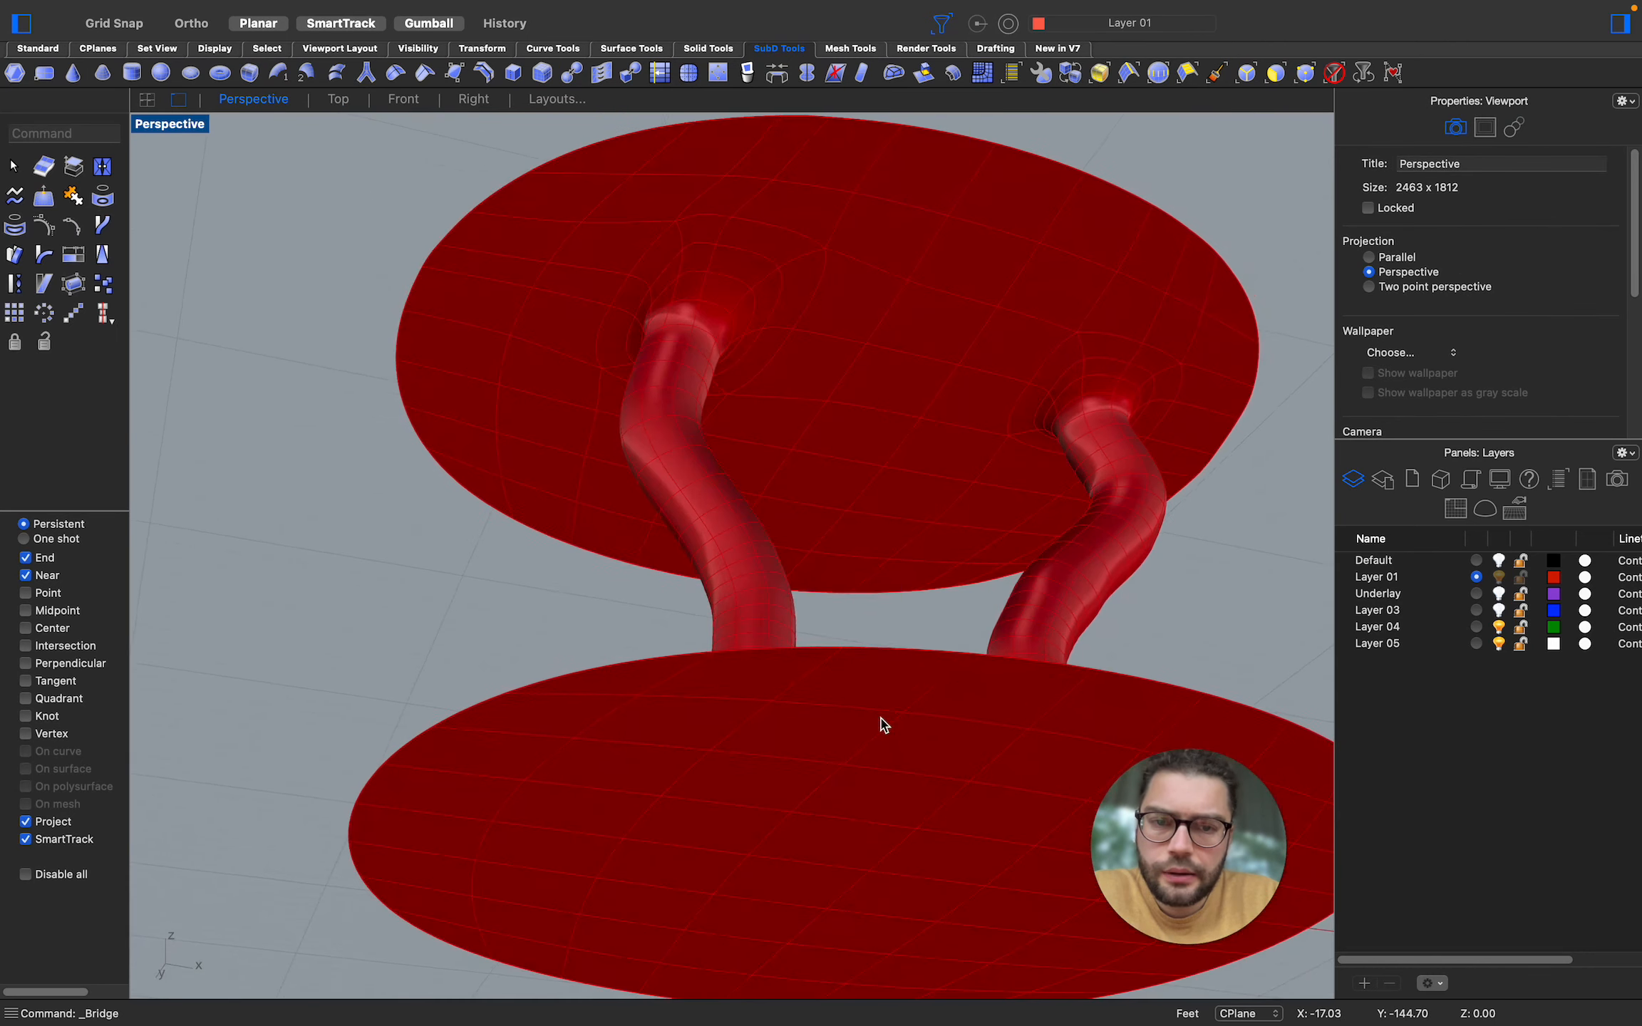
scroll(882, 723, down, 8)
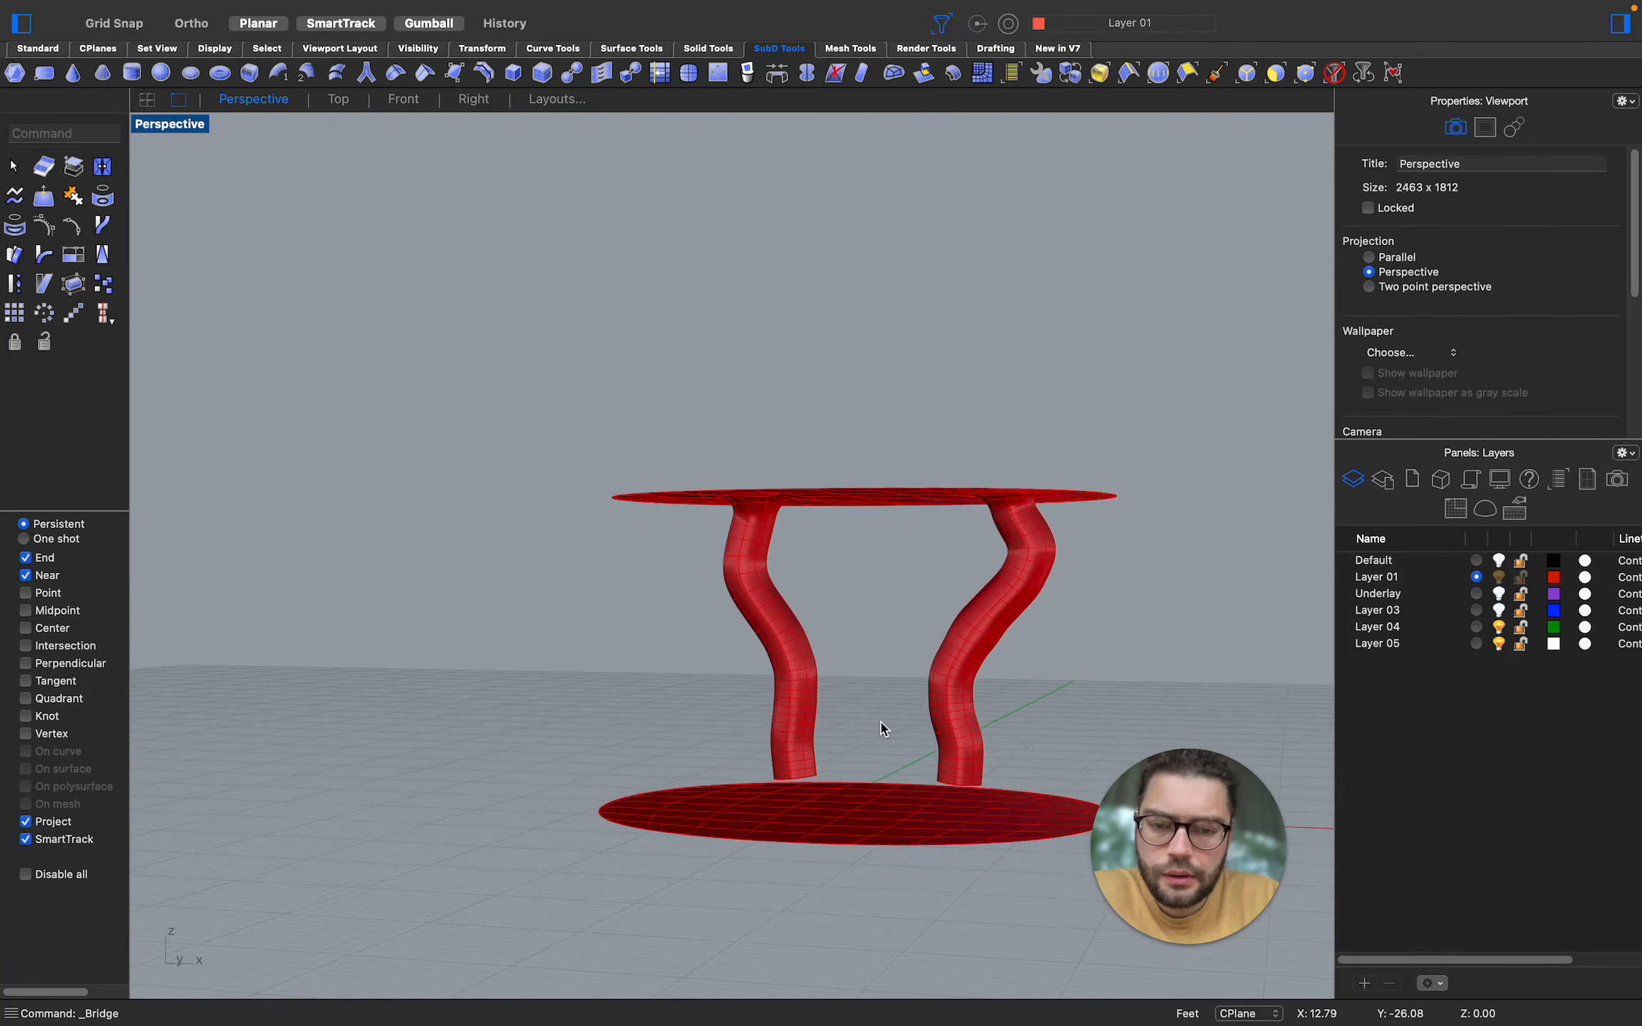
scroll(838, 831, up, 8)
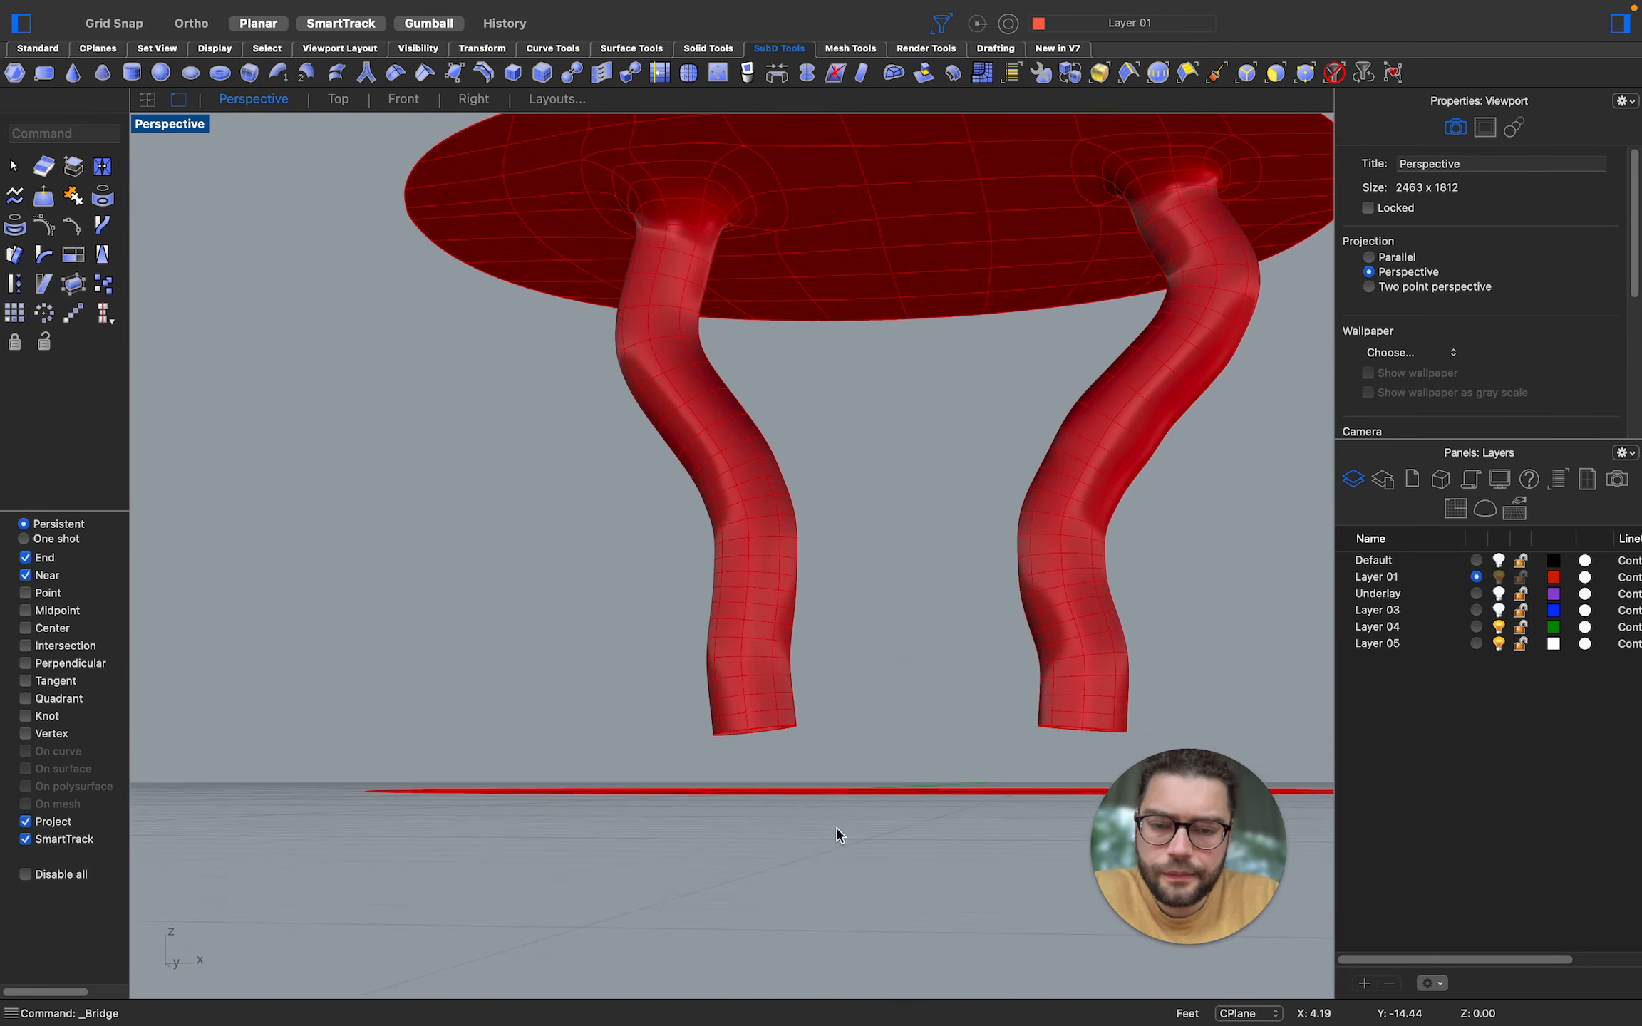
scroll(841, 835, up, 5)
scroll(841, 835, down, 8)
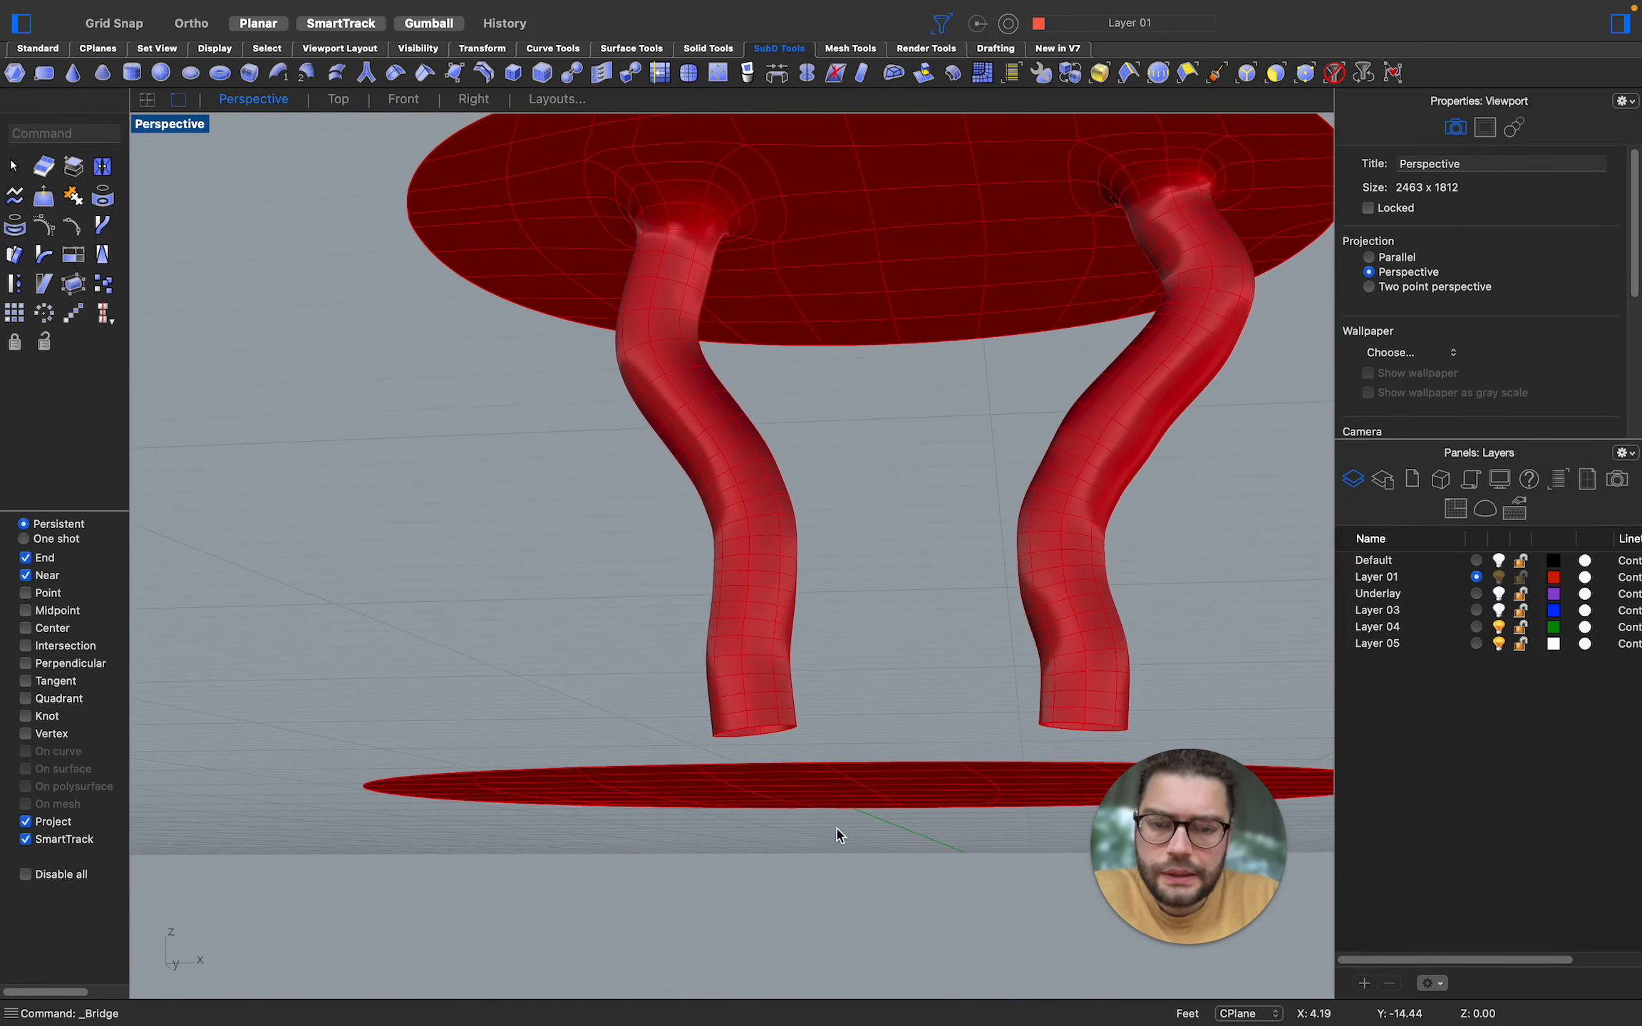
click(827, 793)
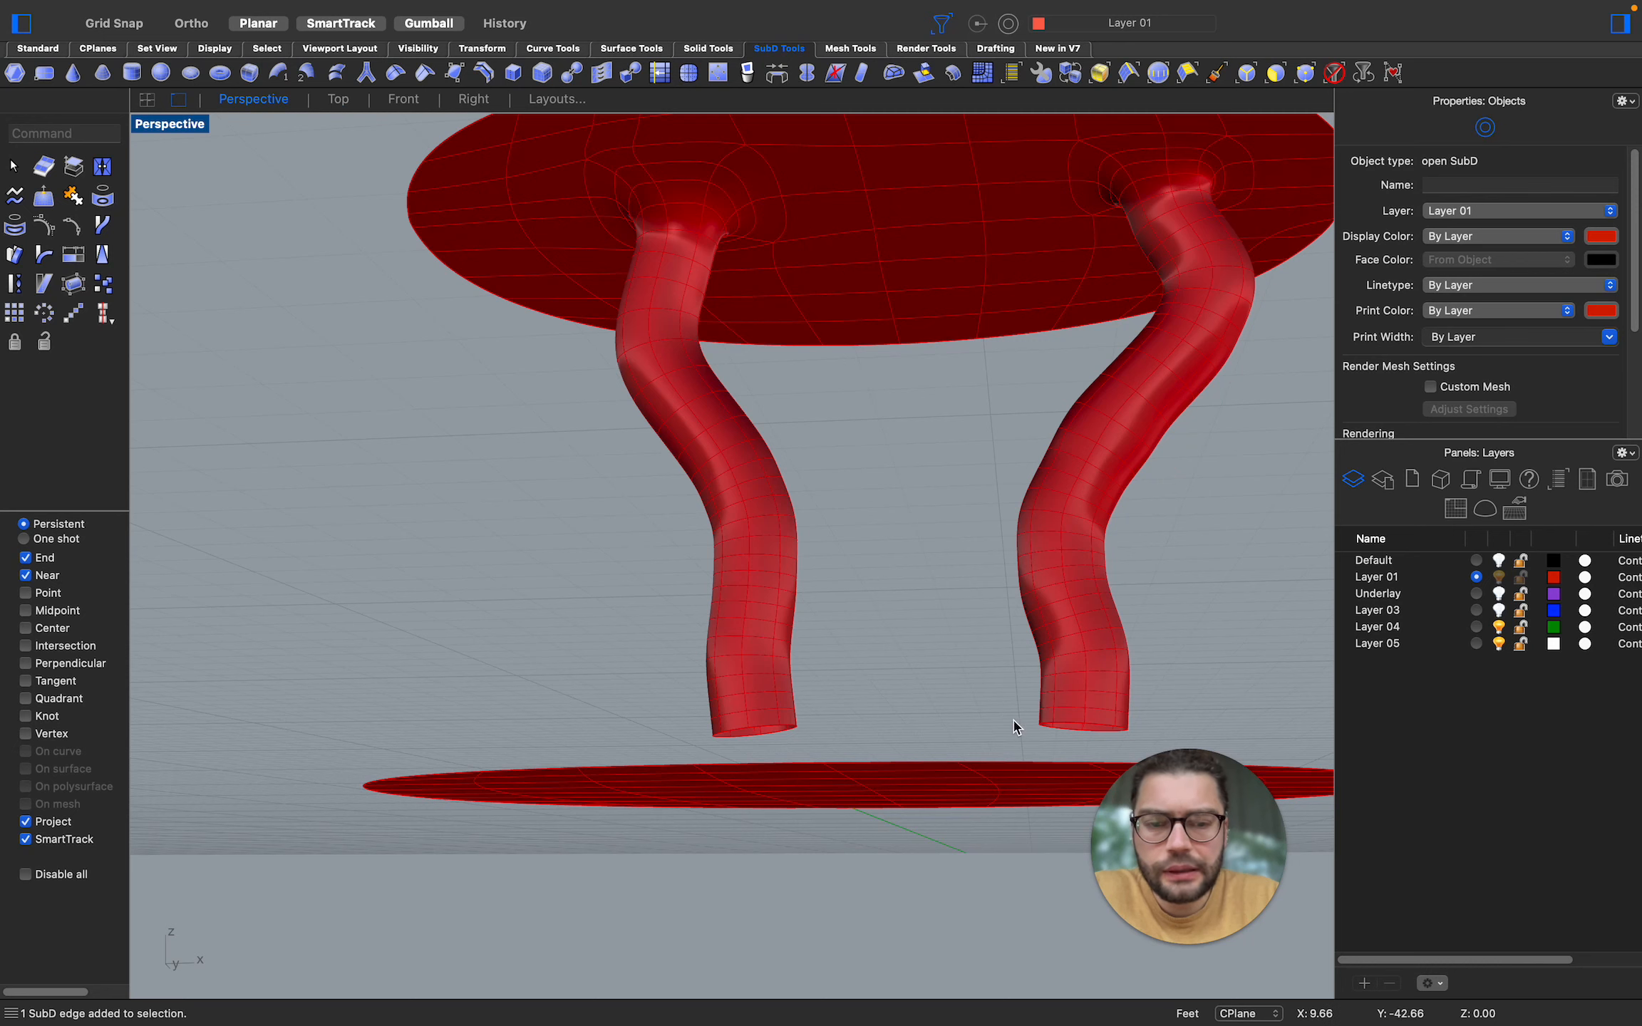
scroll(466, 690, down, 5)
right_drag(466, 690, 468, 727)
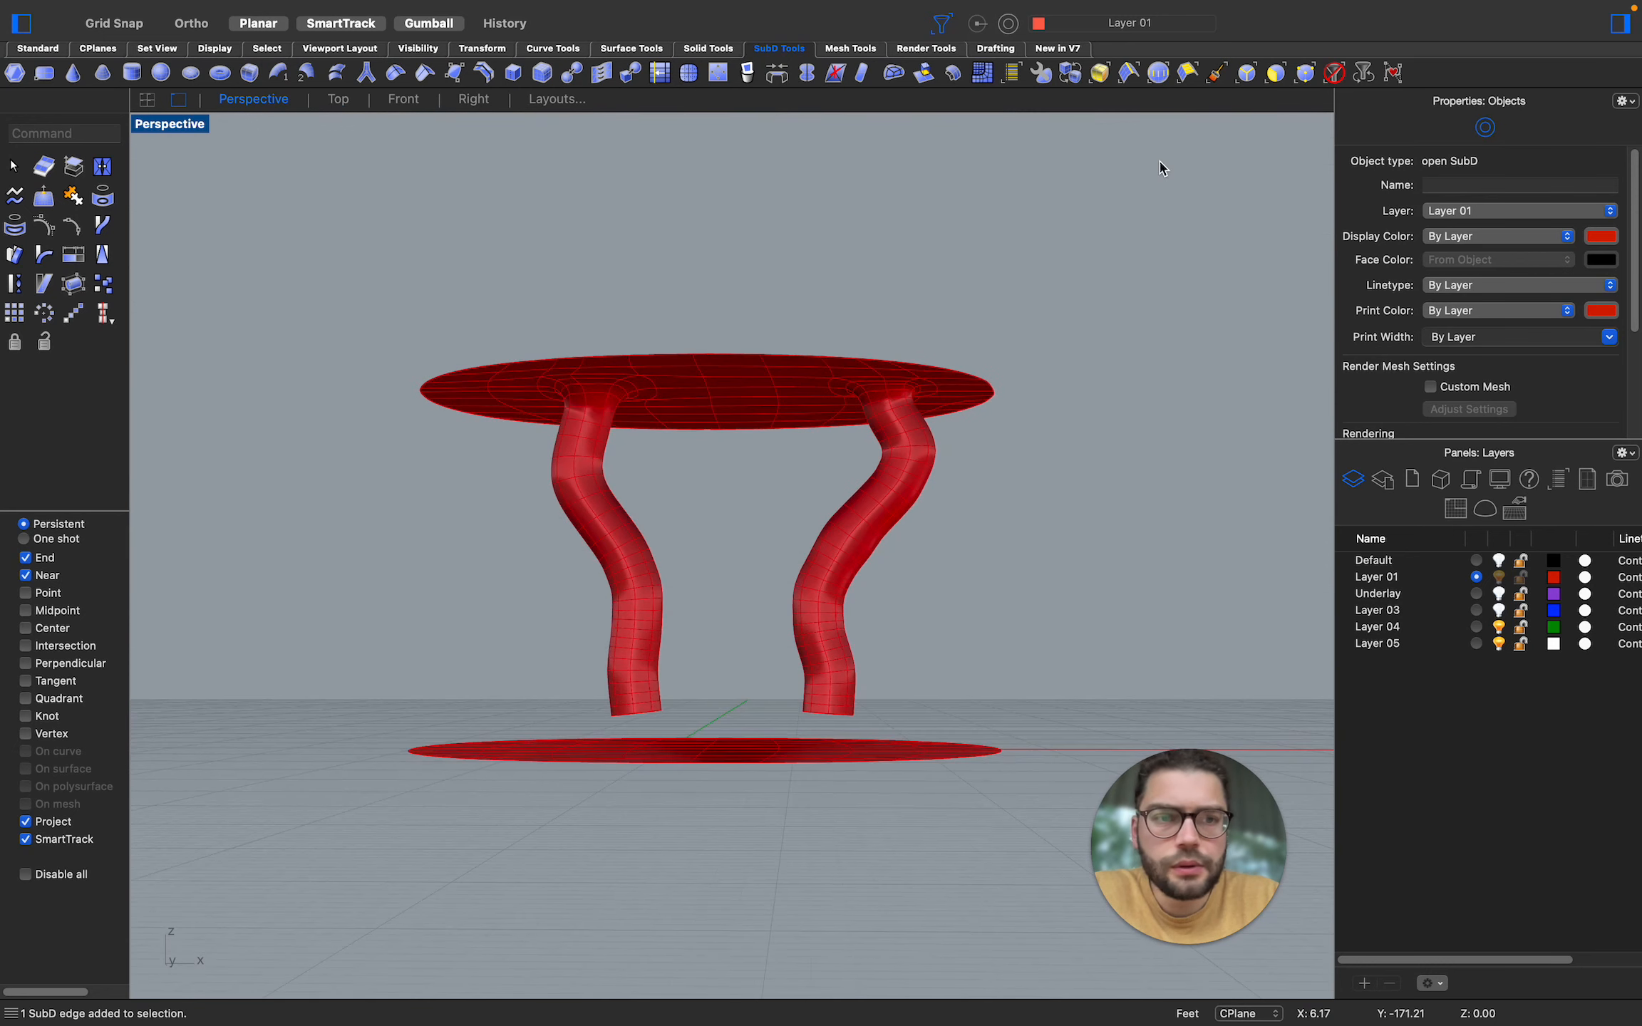
Remove the selection filter and delete the floor disc beneath the two columns
click(1333, 74)
drag(365, 729, 1076, 864)
key(Delete)
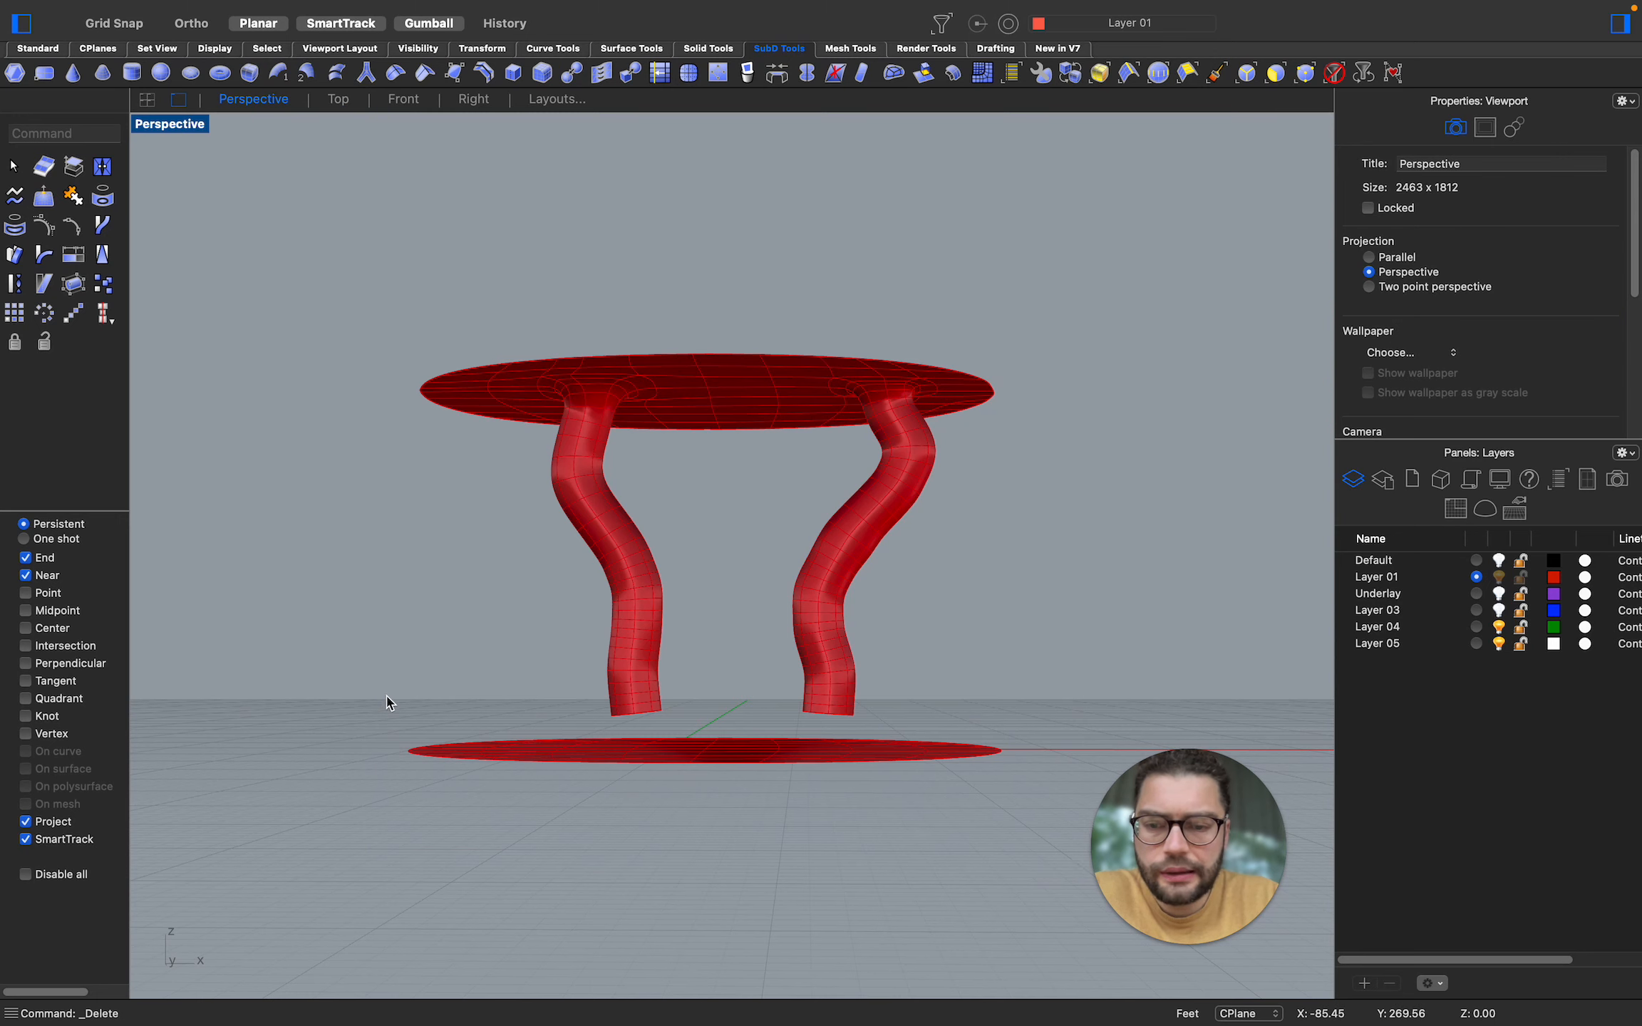
drag(385, 722, 983, 831)
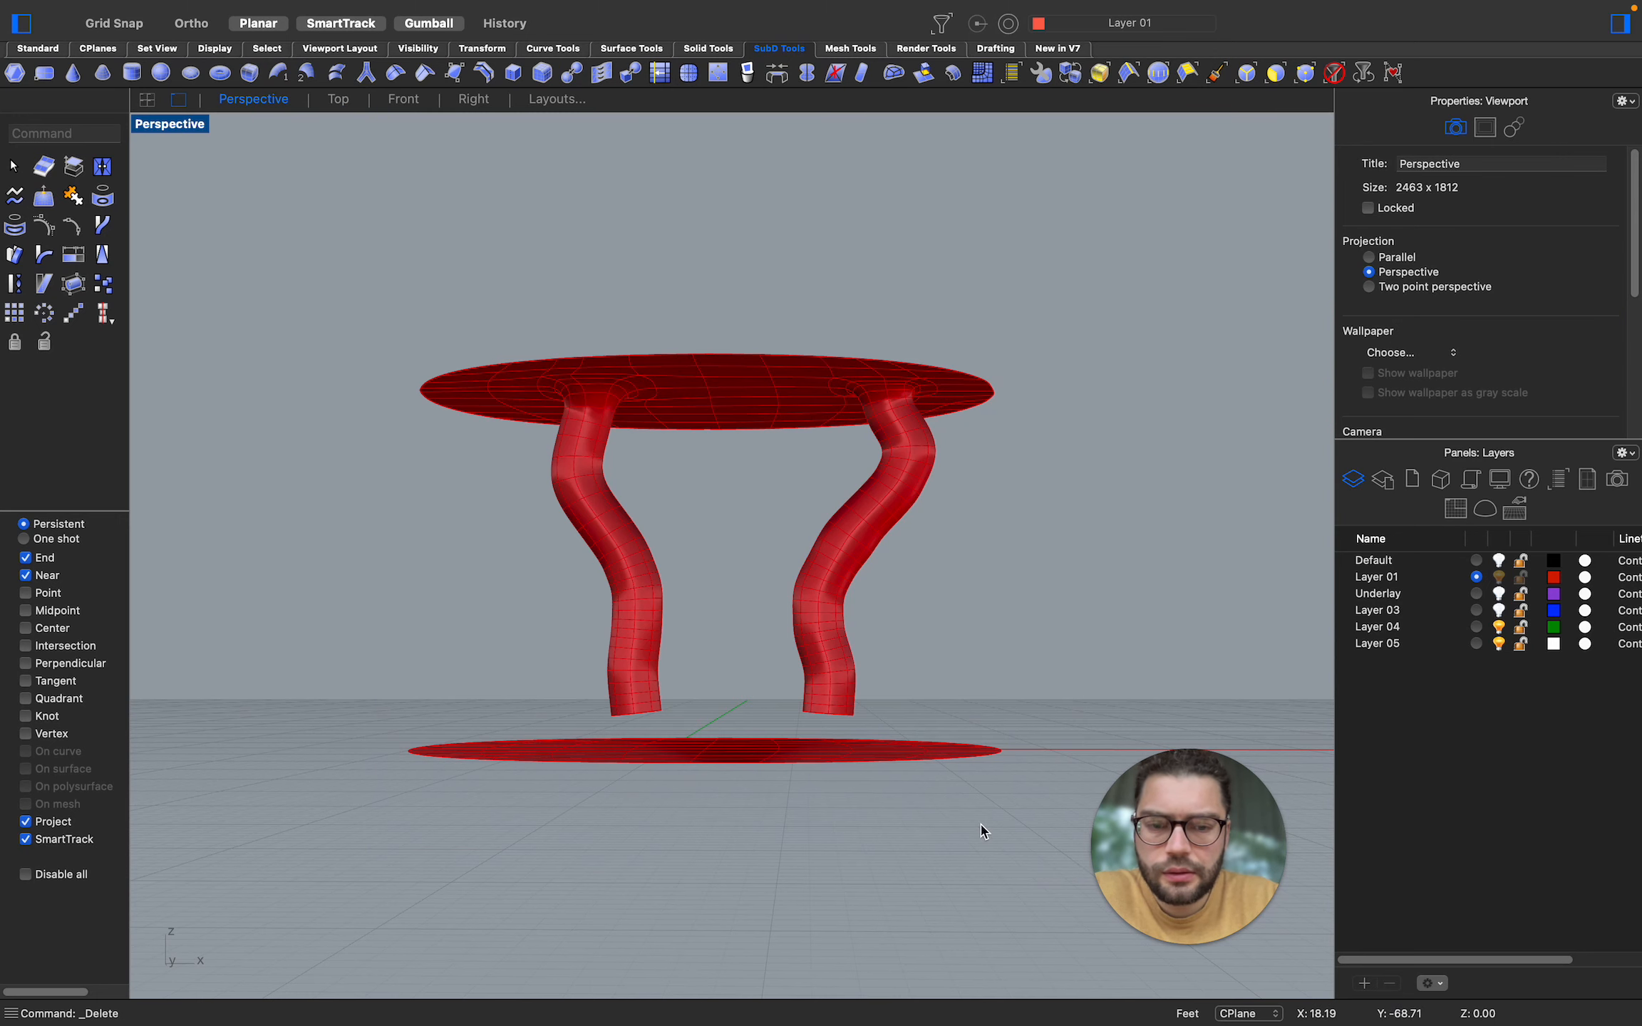
click(898, 748)
key(Delete)
Fill the open lower end of the first column from its complete boundary loop, using the Automatic patch style
right_drag(741, 747, 737, 743)
scroll(737, 743, up, 10)
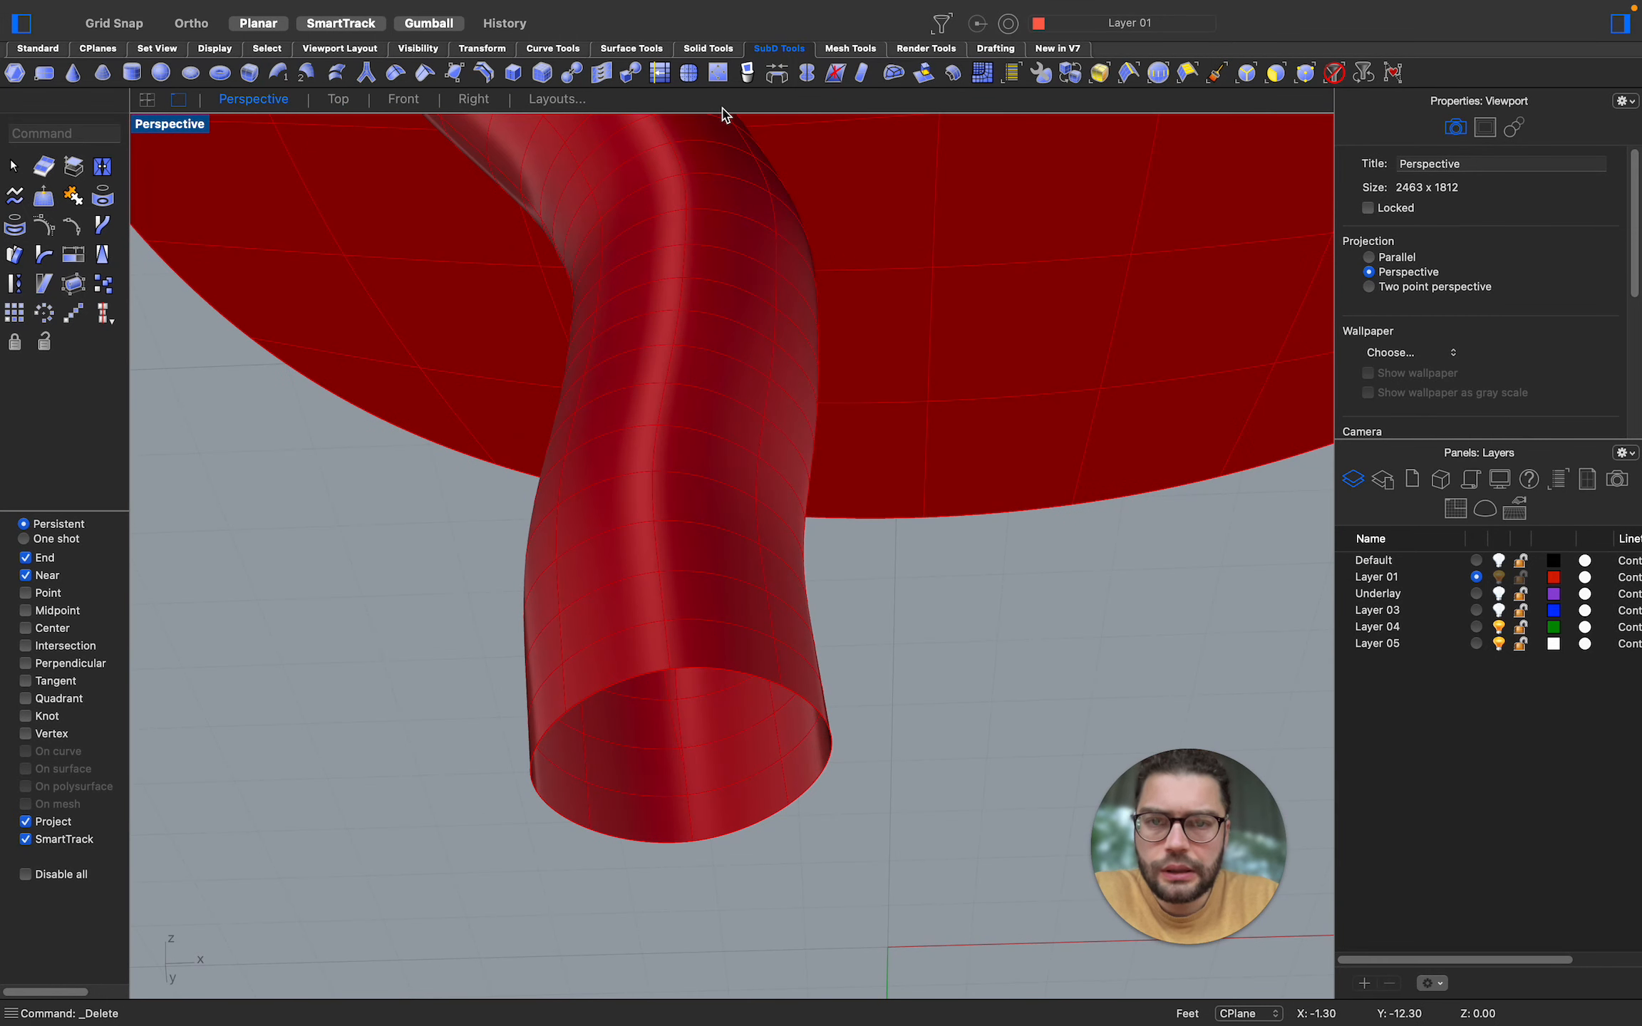
mouse_move(548, 9)
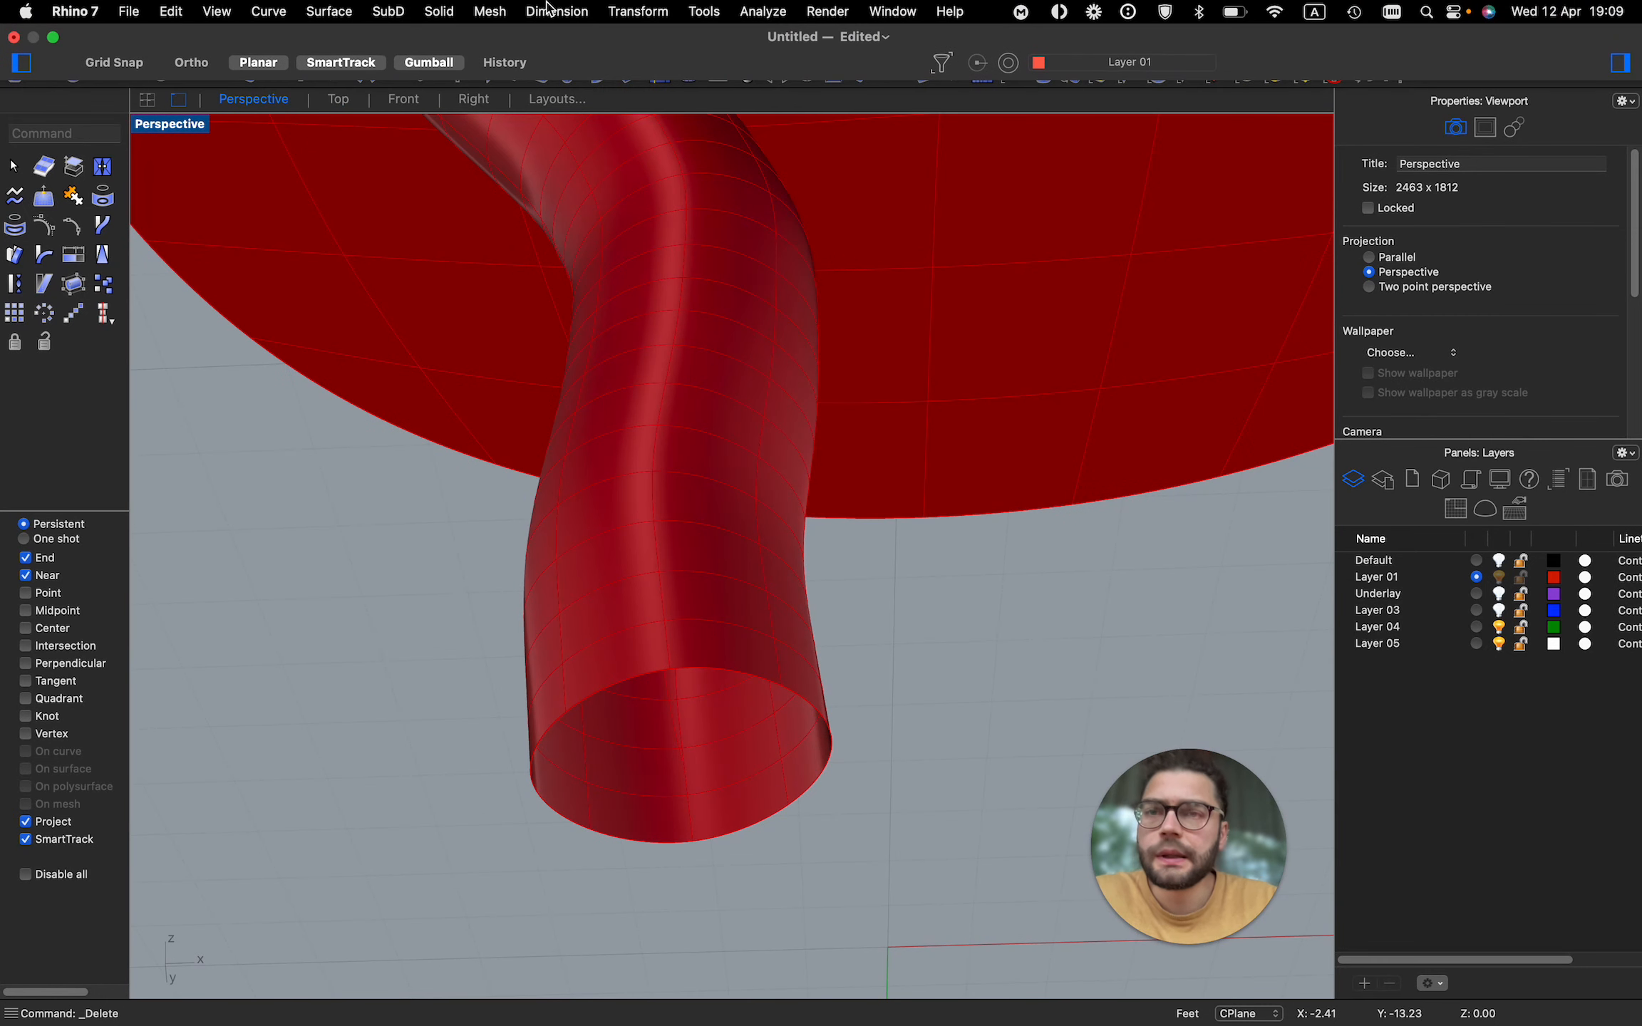
click(388, 12)
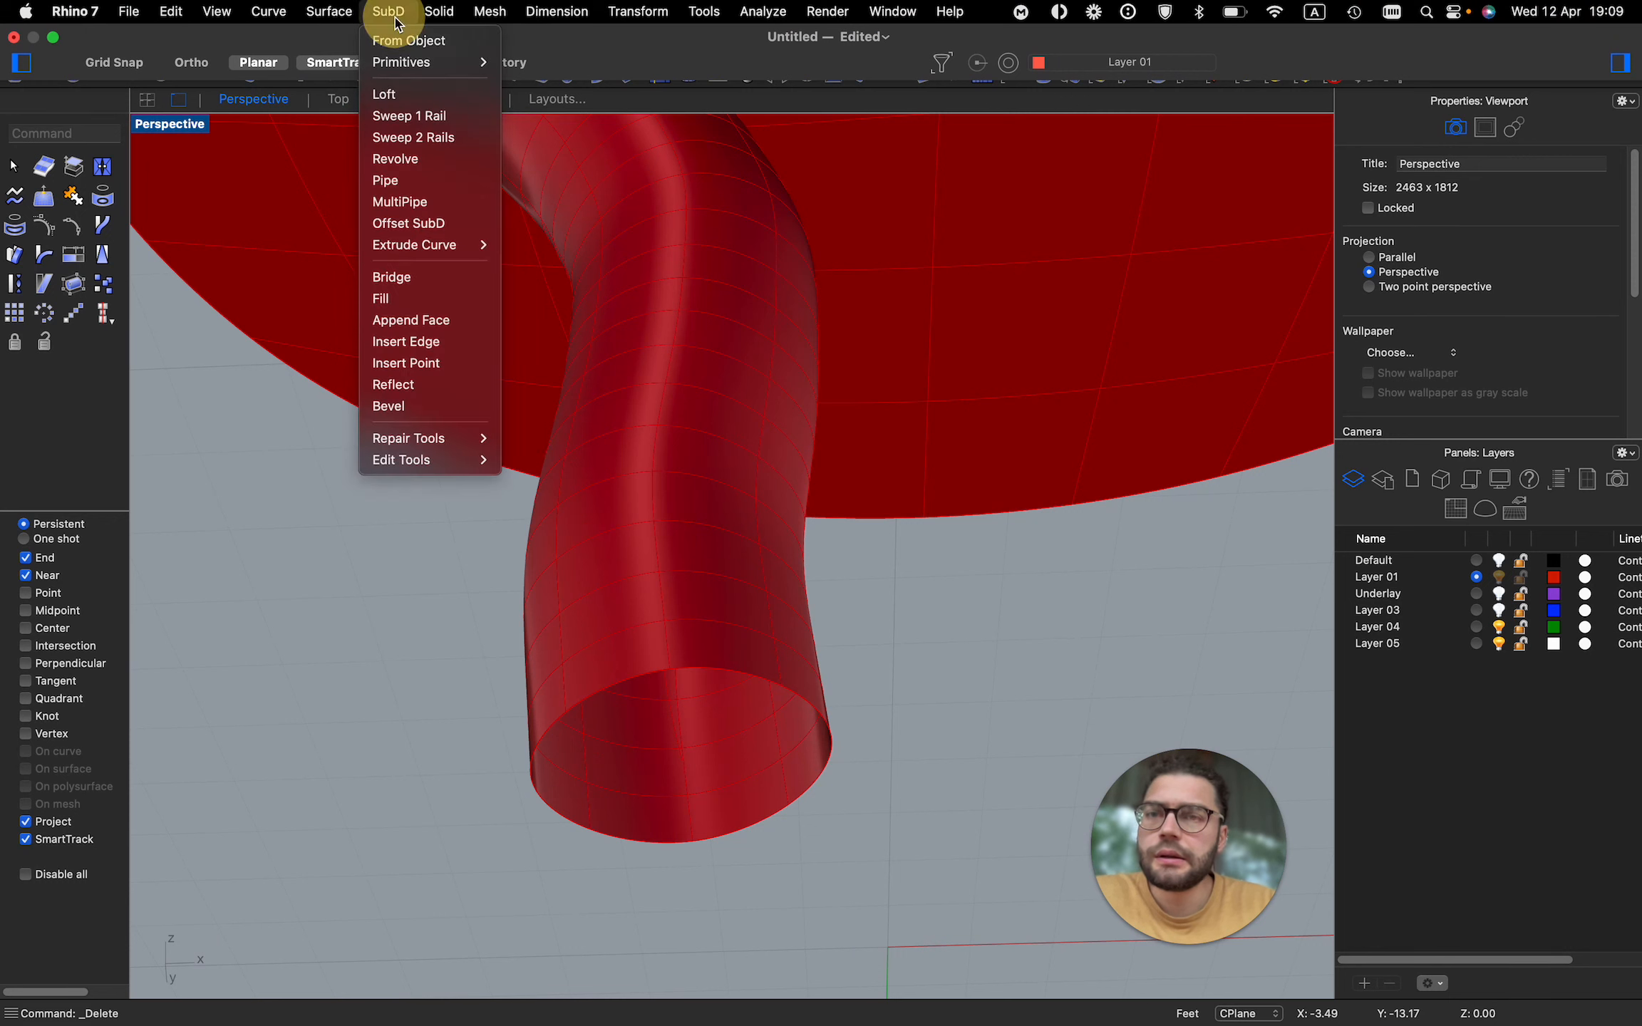
click(413, 300)
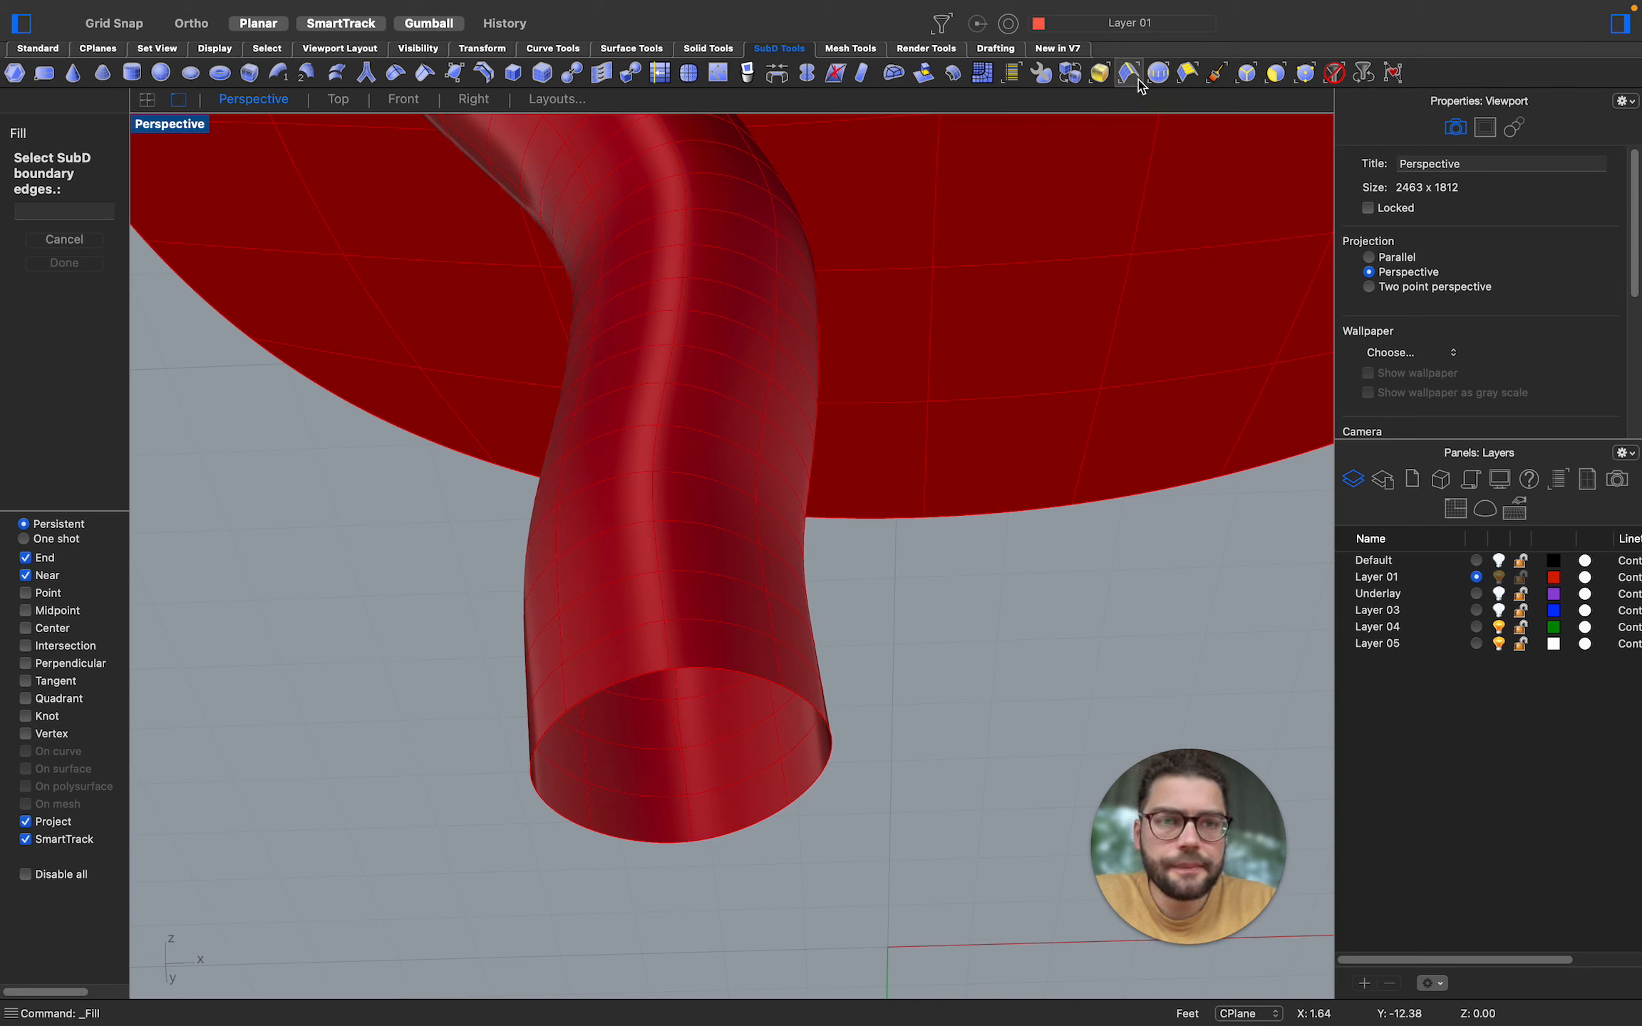
click(710, 677)
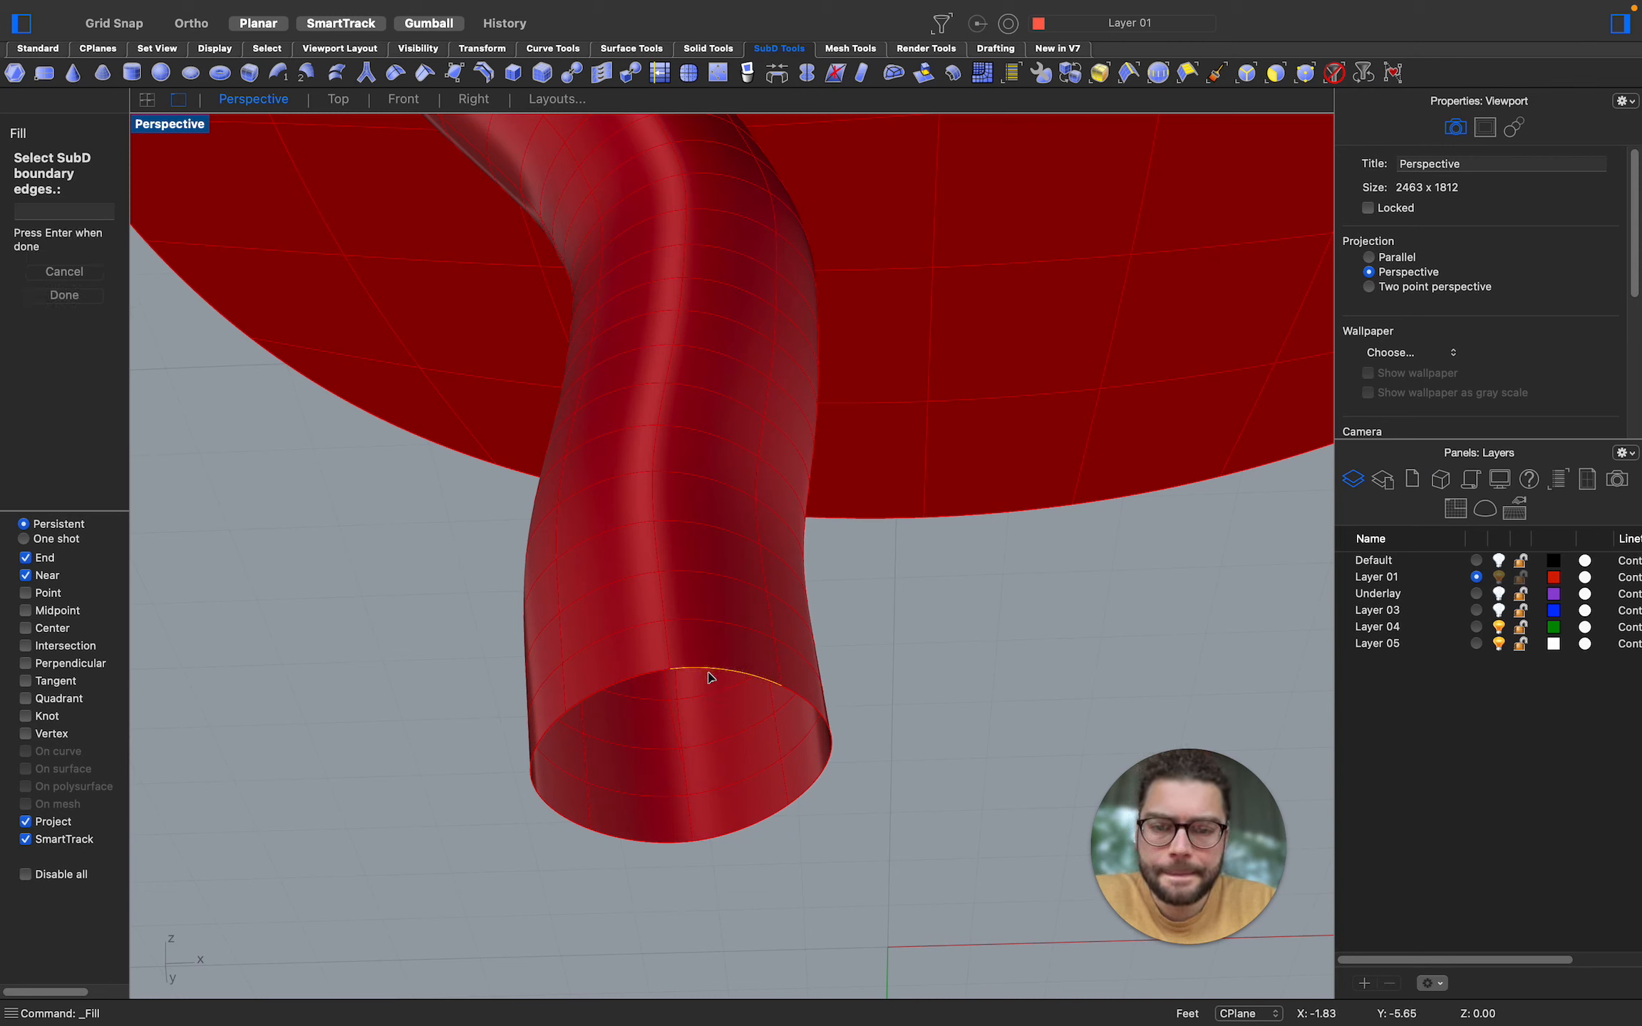
click(1130, 73)
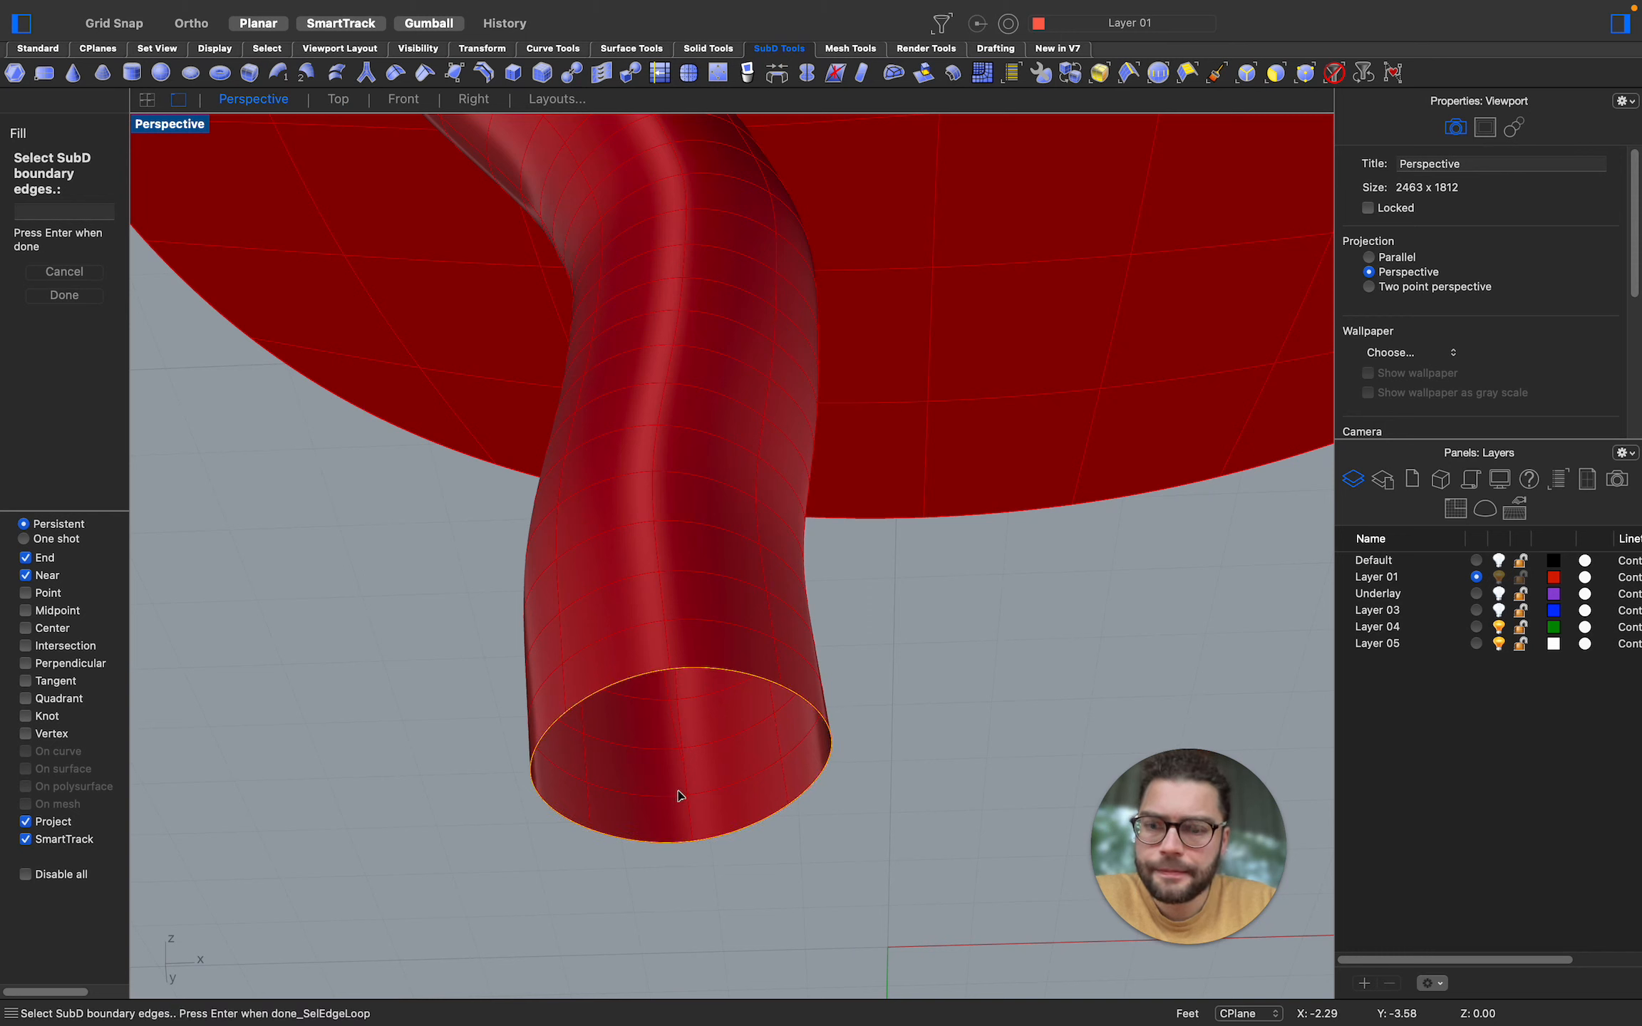
key(Return)
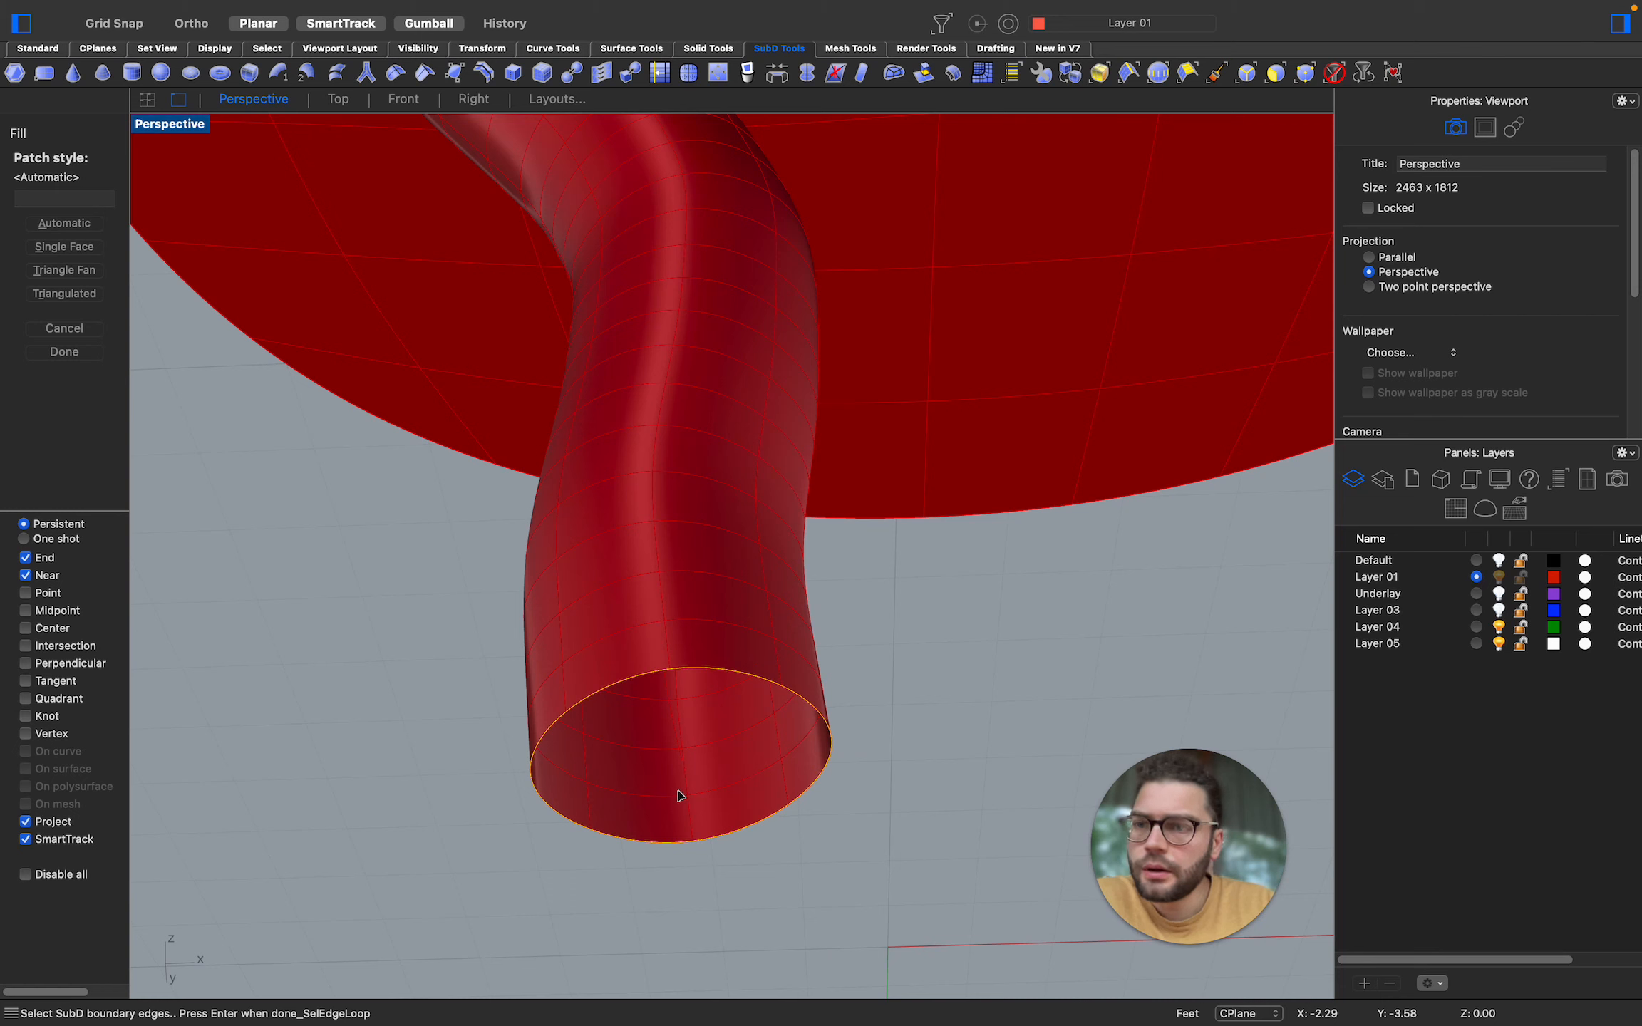
key(Return)
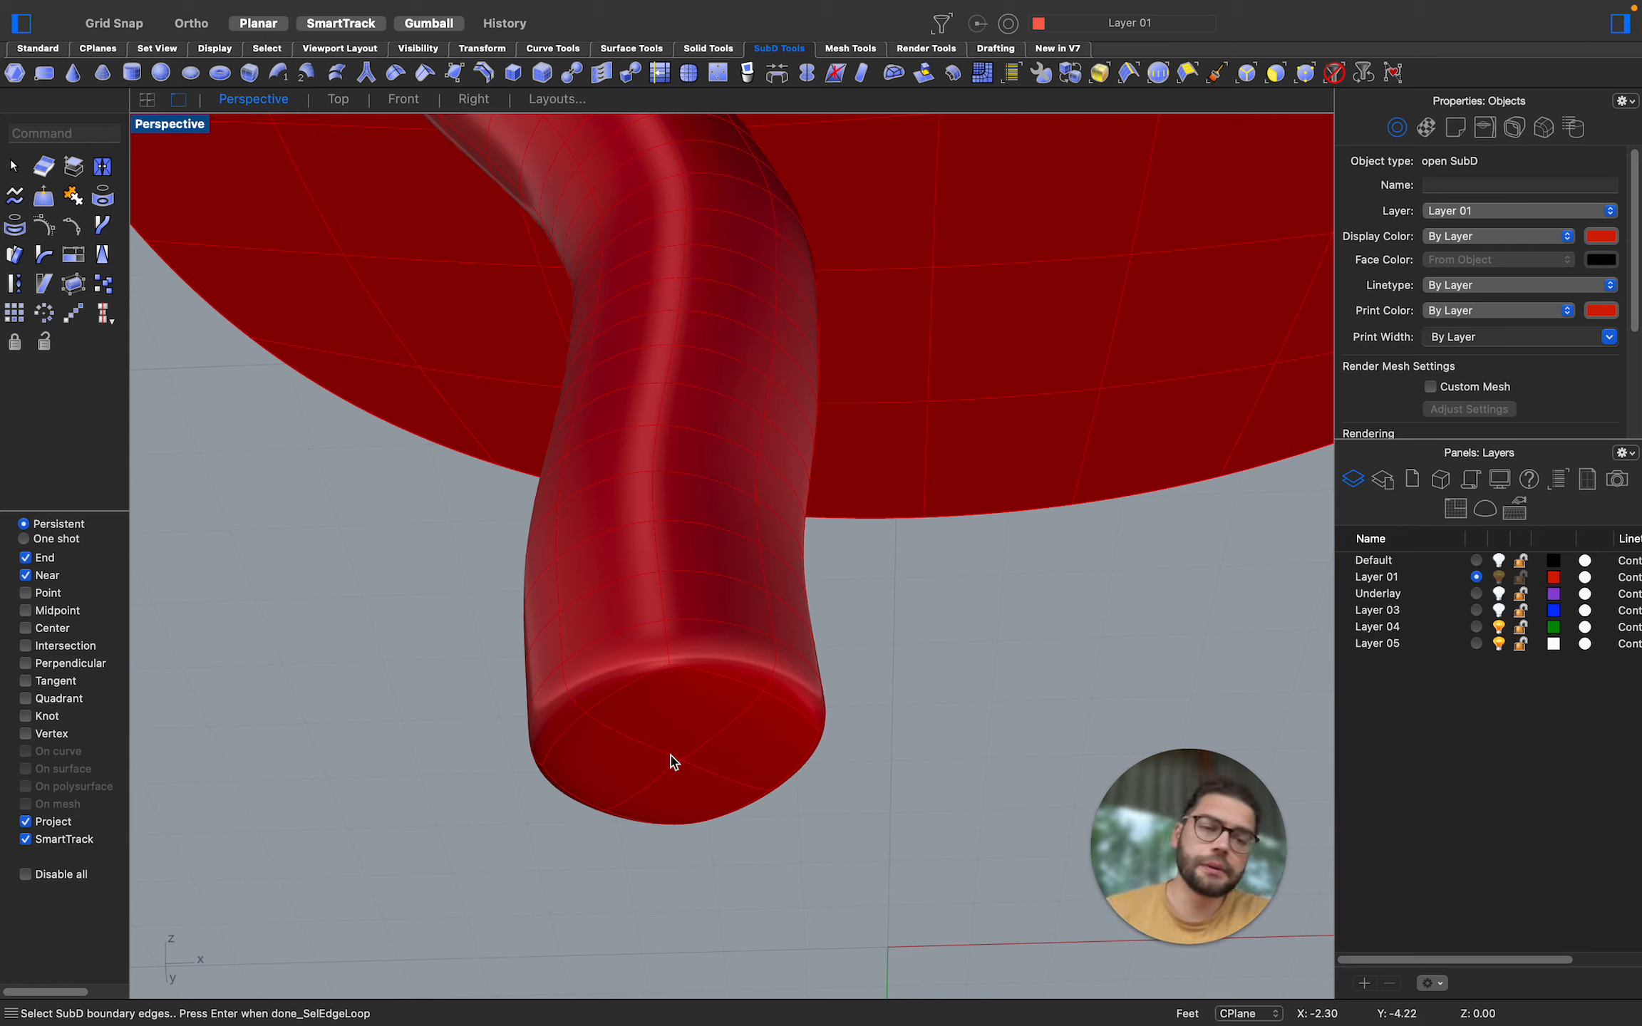
Filter selection to SubD vertices and try to adjust a vertex on the first column's new cap
click(1291, 74)
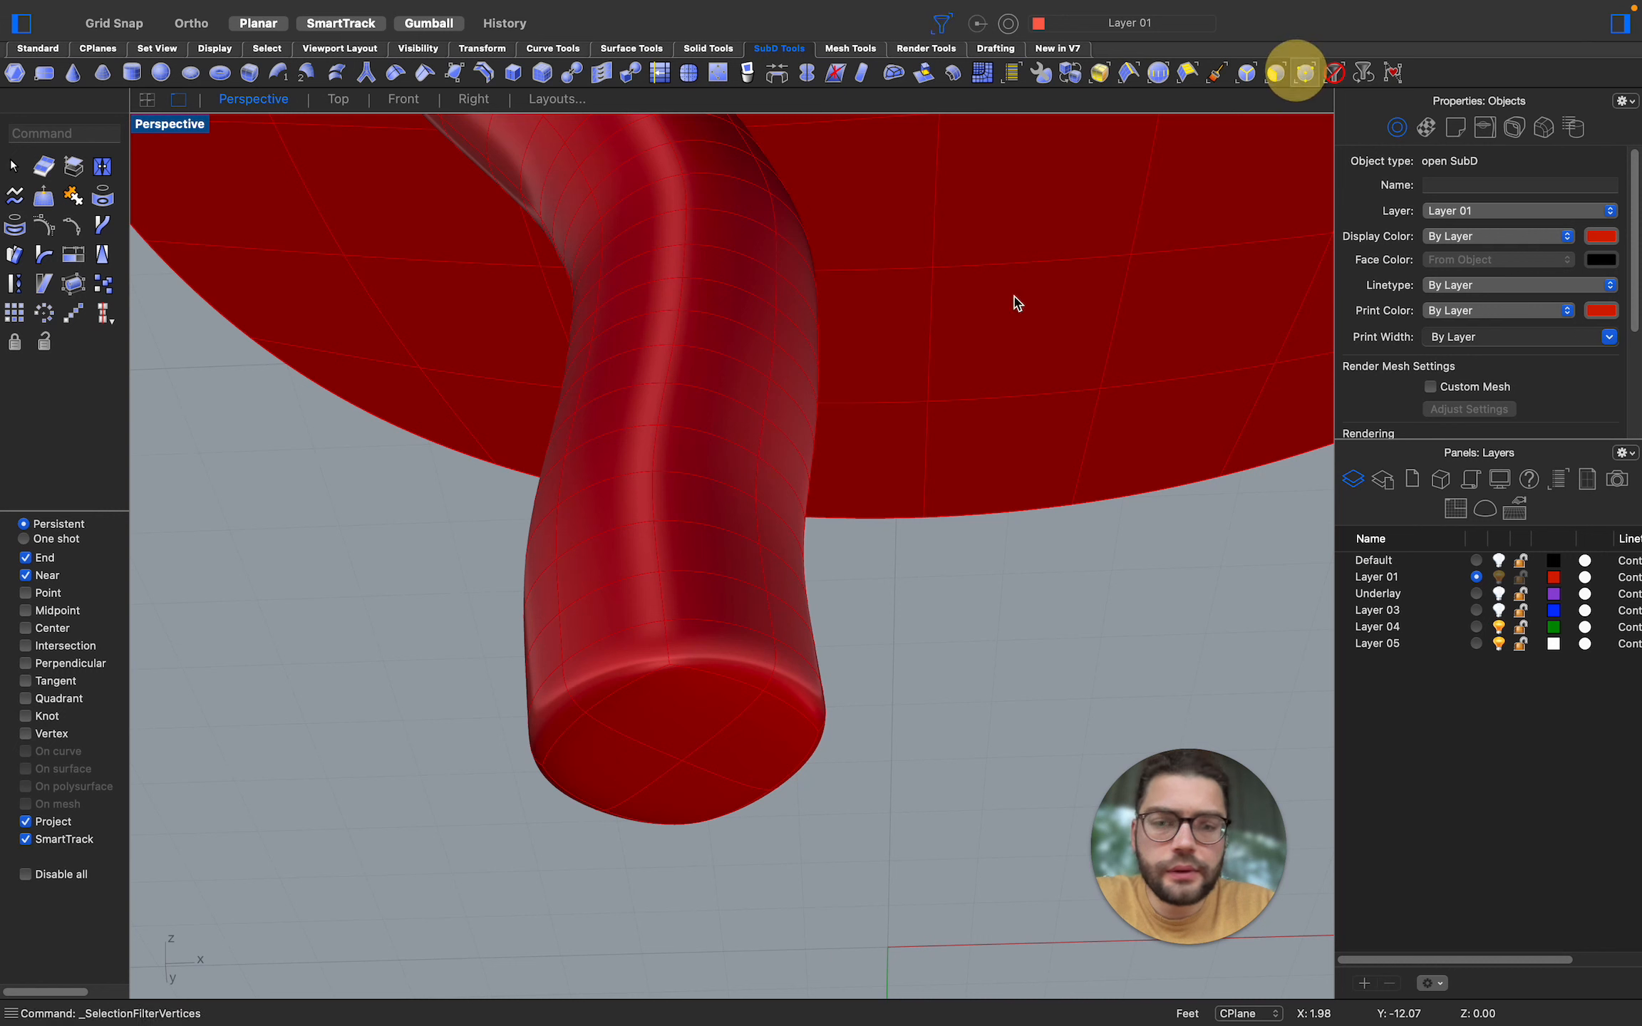
click(682, 761)
drag(682, 783, 700, 850)
right_drag(767, 769, 1011, 356)
click(665, 778)
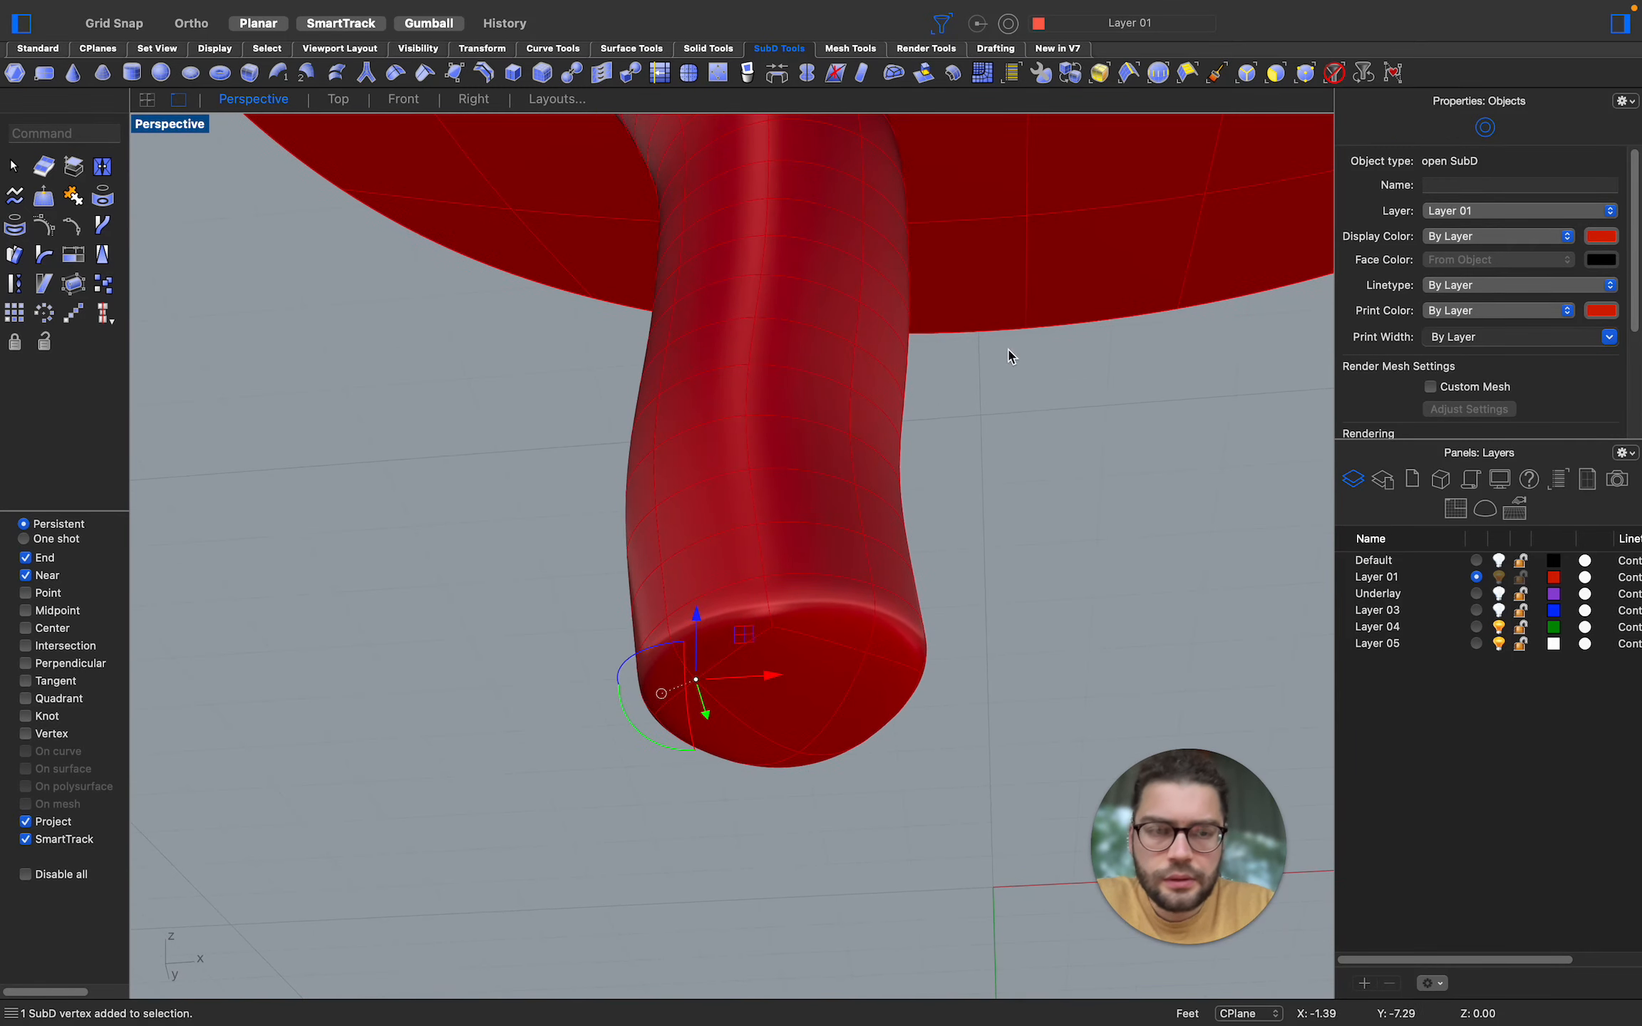
Filter selection to SubD edges and select the complete ring of edges around the first column's cap
click(1244, 73)
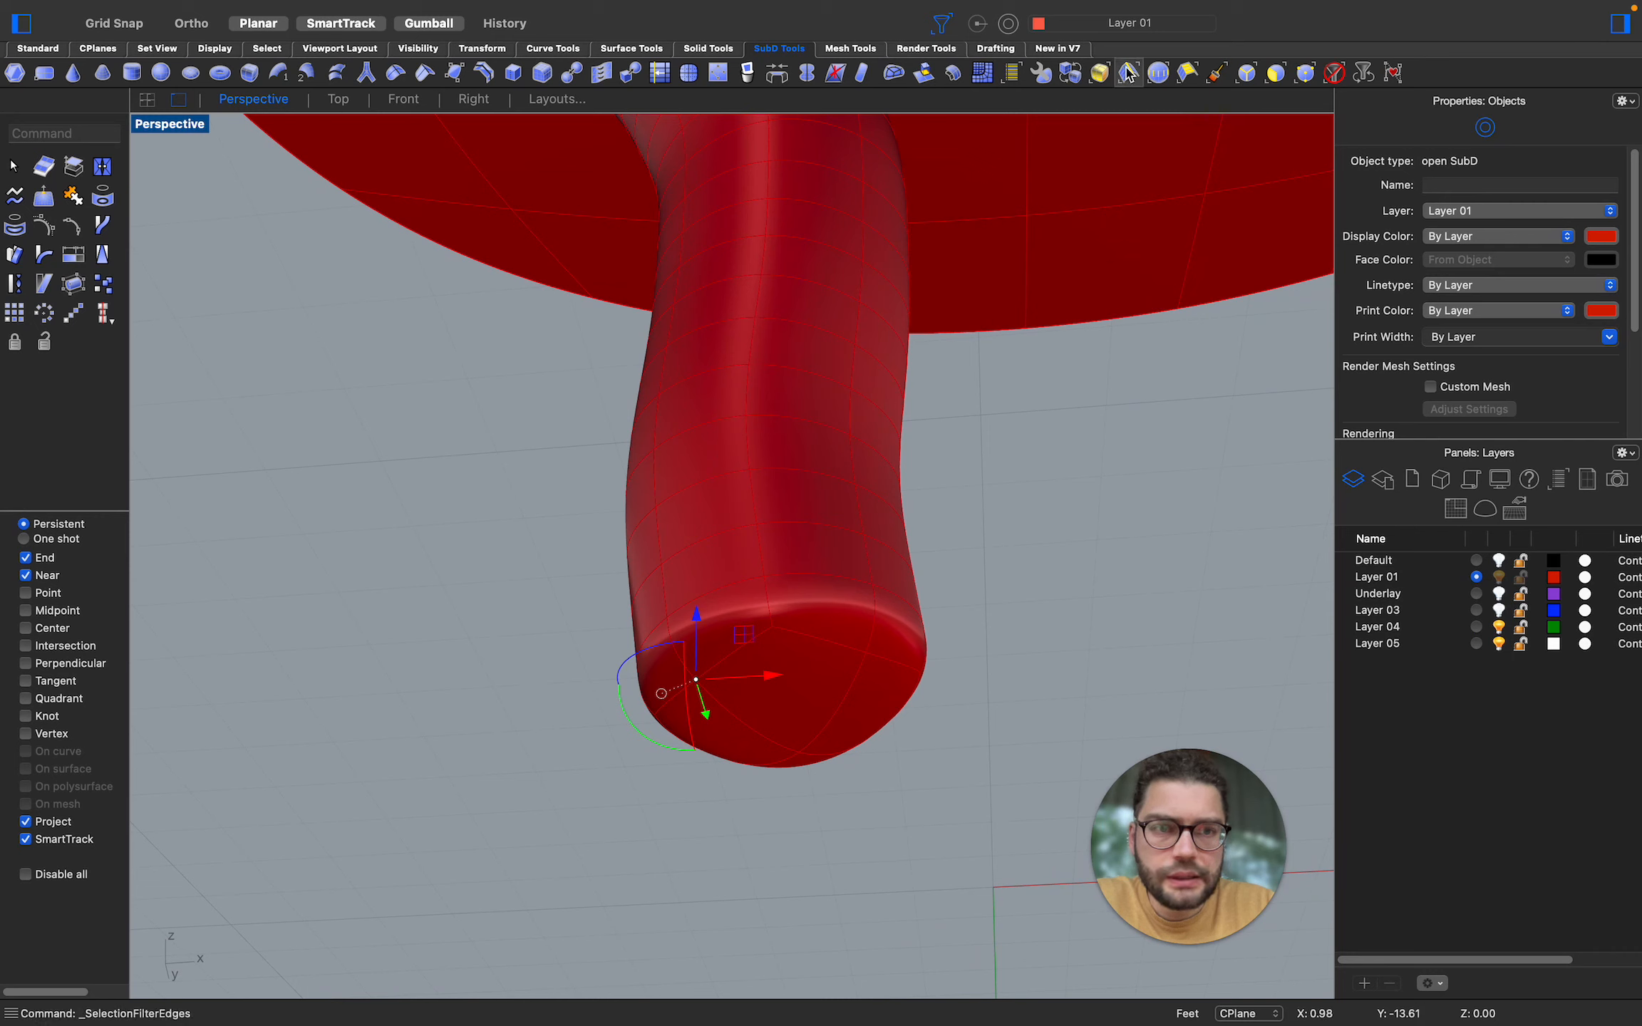
click(807, 642)
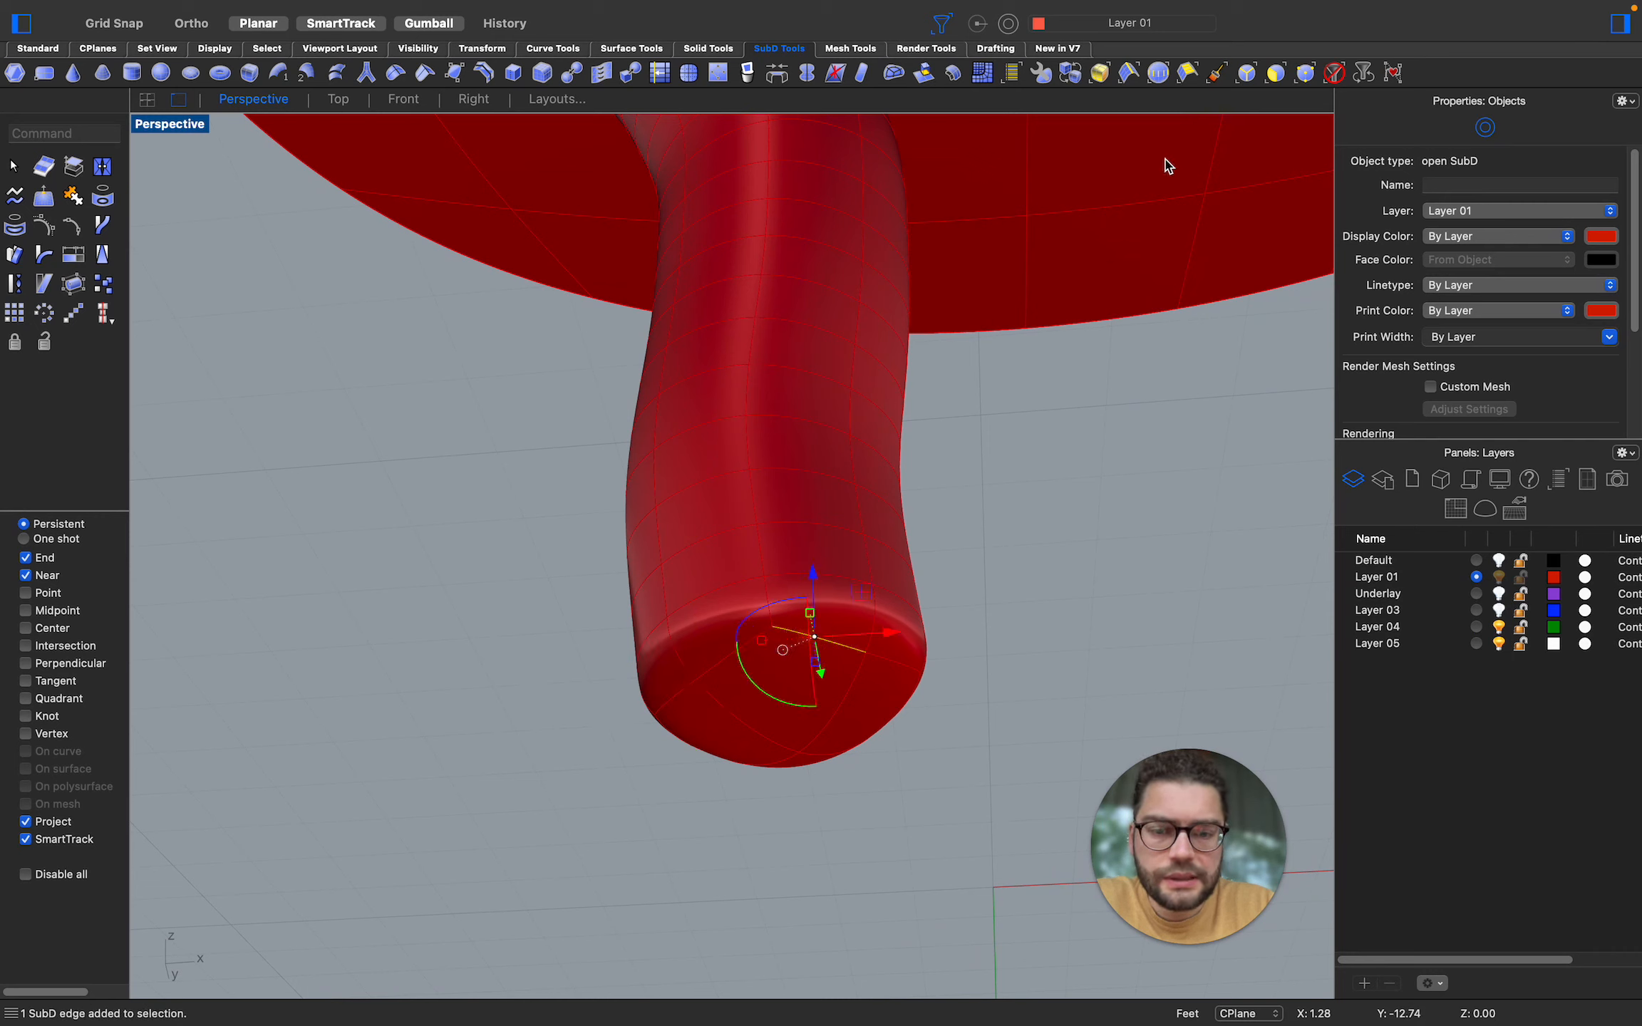
click(1136, 78)
shift+click(710, 674)
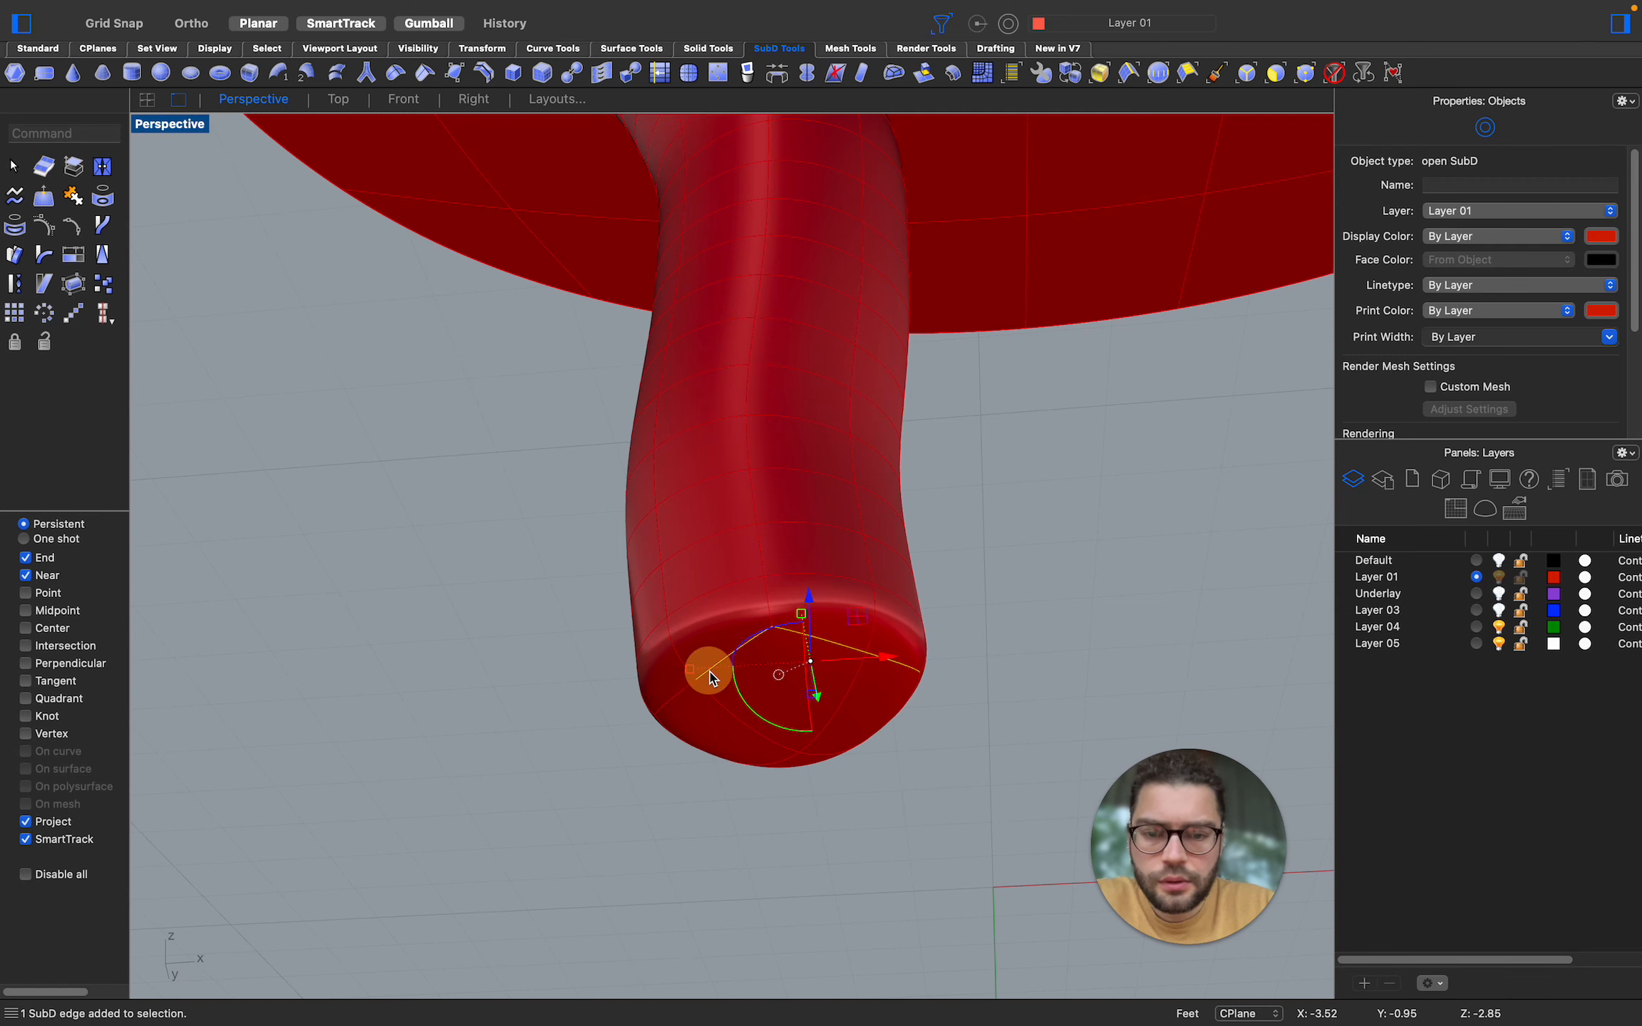
right_drag(746, 698, 954, 580)
scroll(955, 581, up, 5)
shift+click(949, 625)
scroll(1072, 478, down, 5)
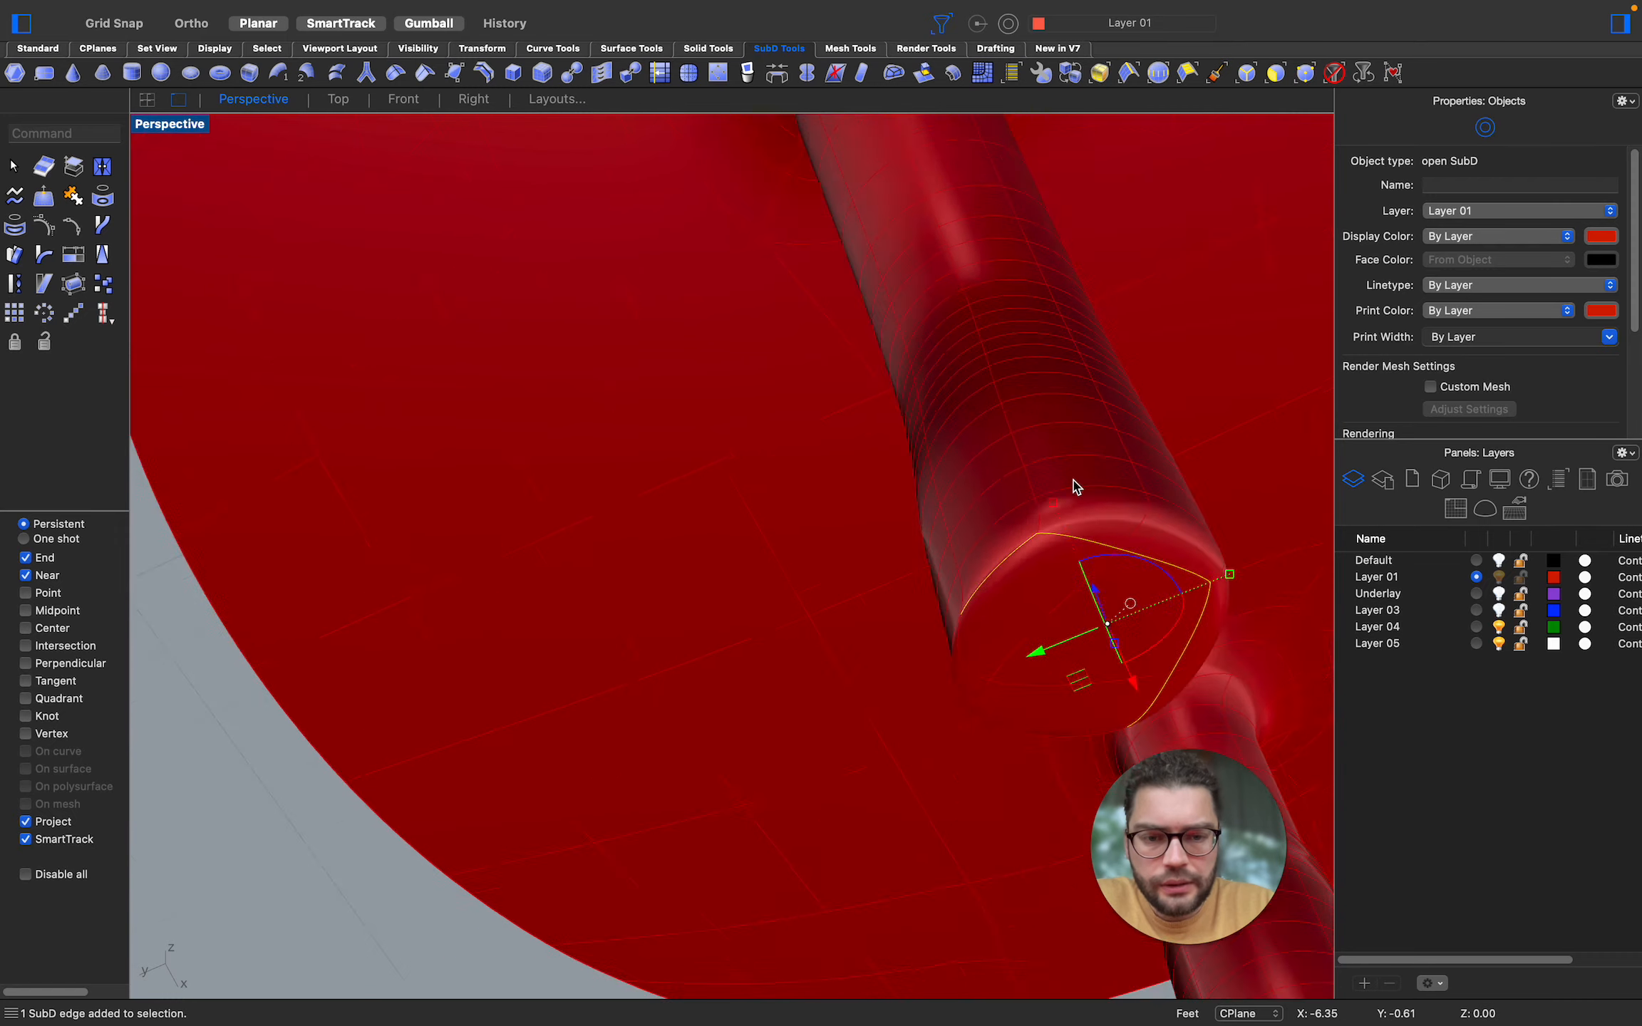
right_drag(1071, 479, 877, 698)
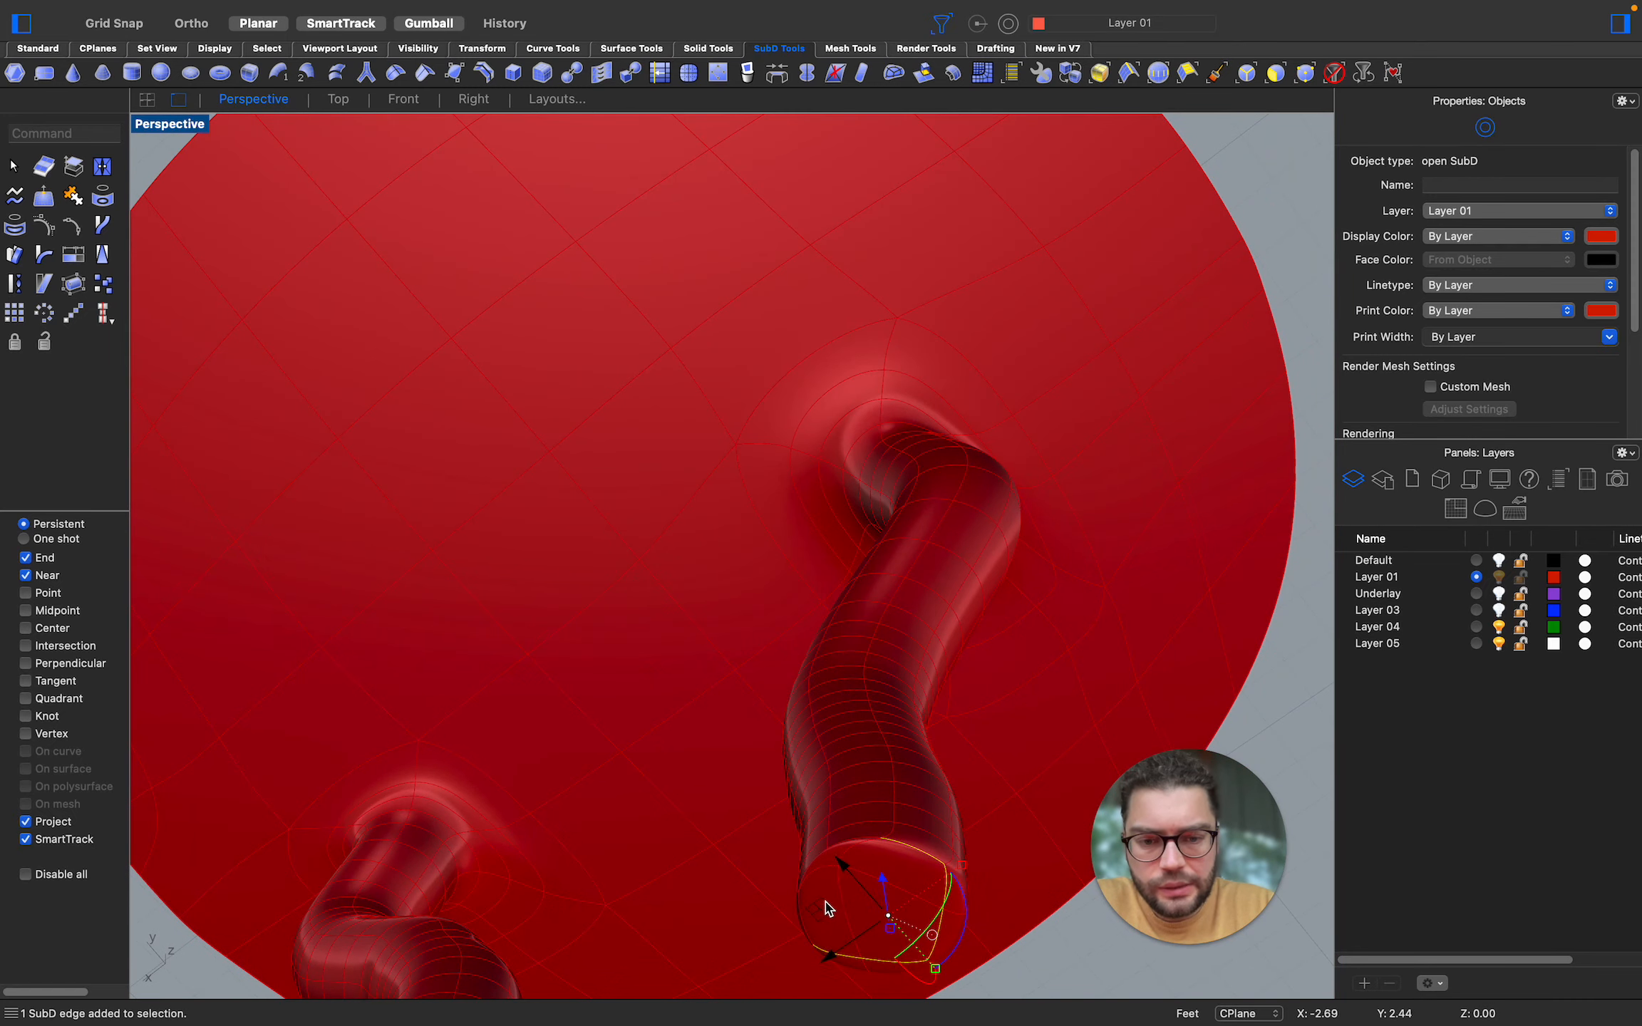
scroll(826, 909, up, 3)
right_drag(869, 796, 887, 815)
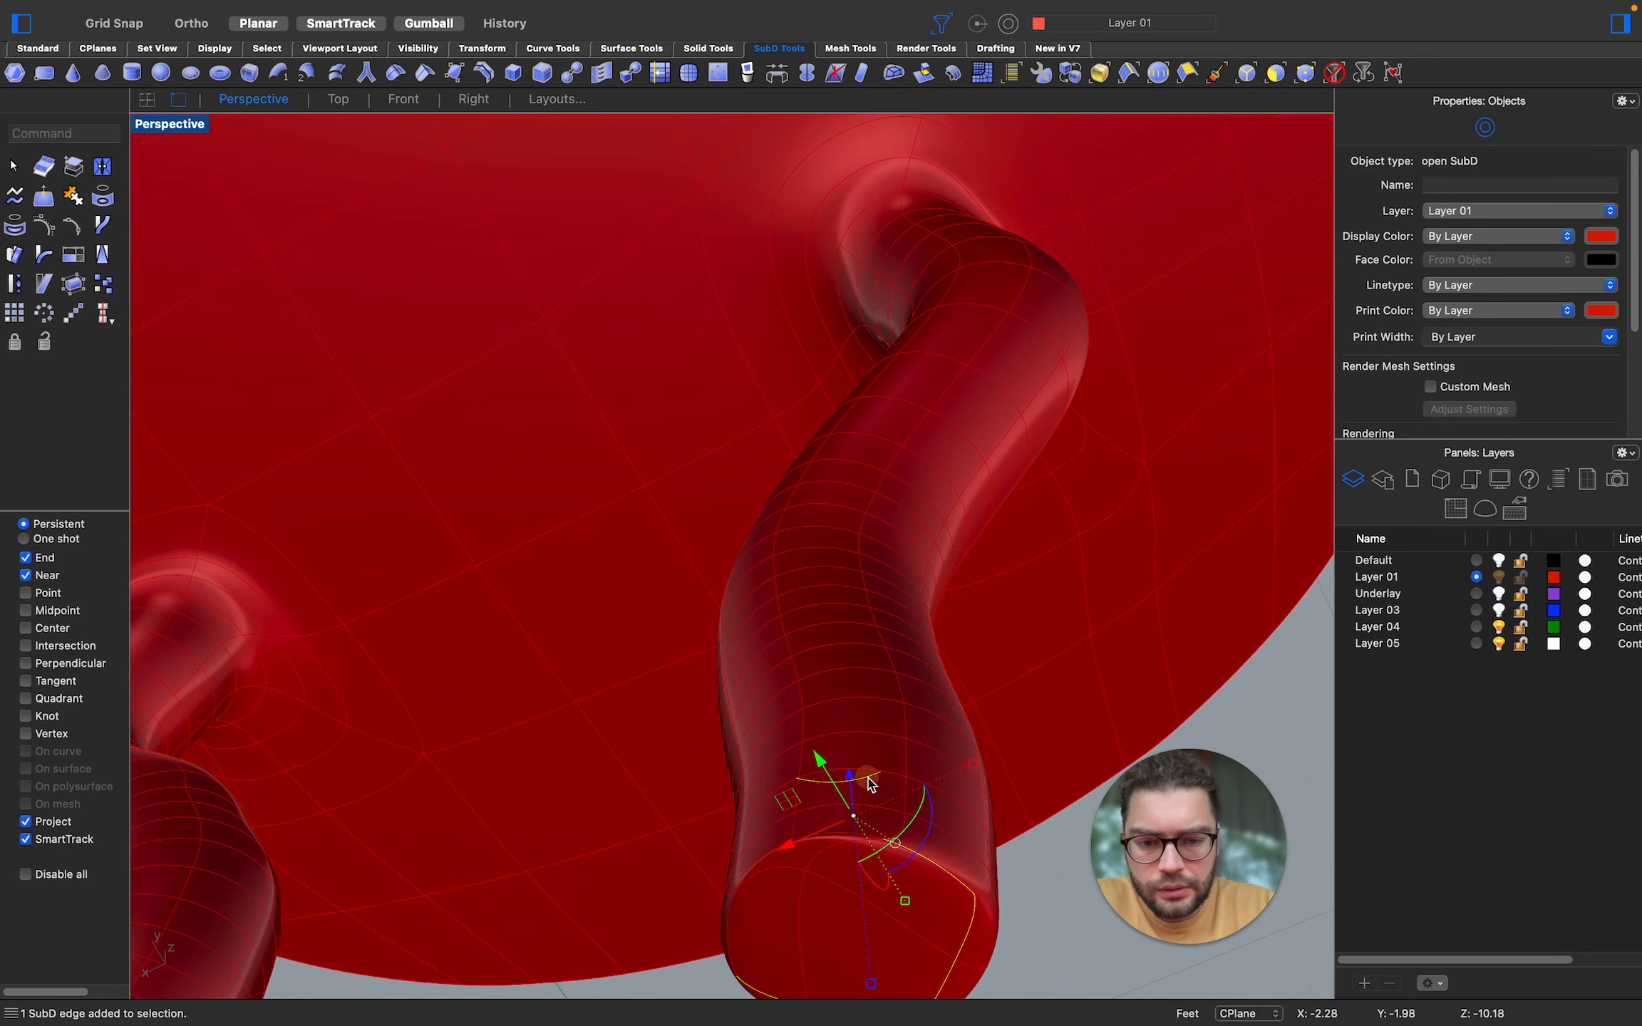
shift+super+click(868, 780)
right_drag(826, 841, 663, 868)
shift+super+click(668, 864)
shift+super+click(607, 908)
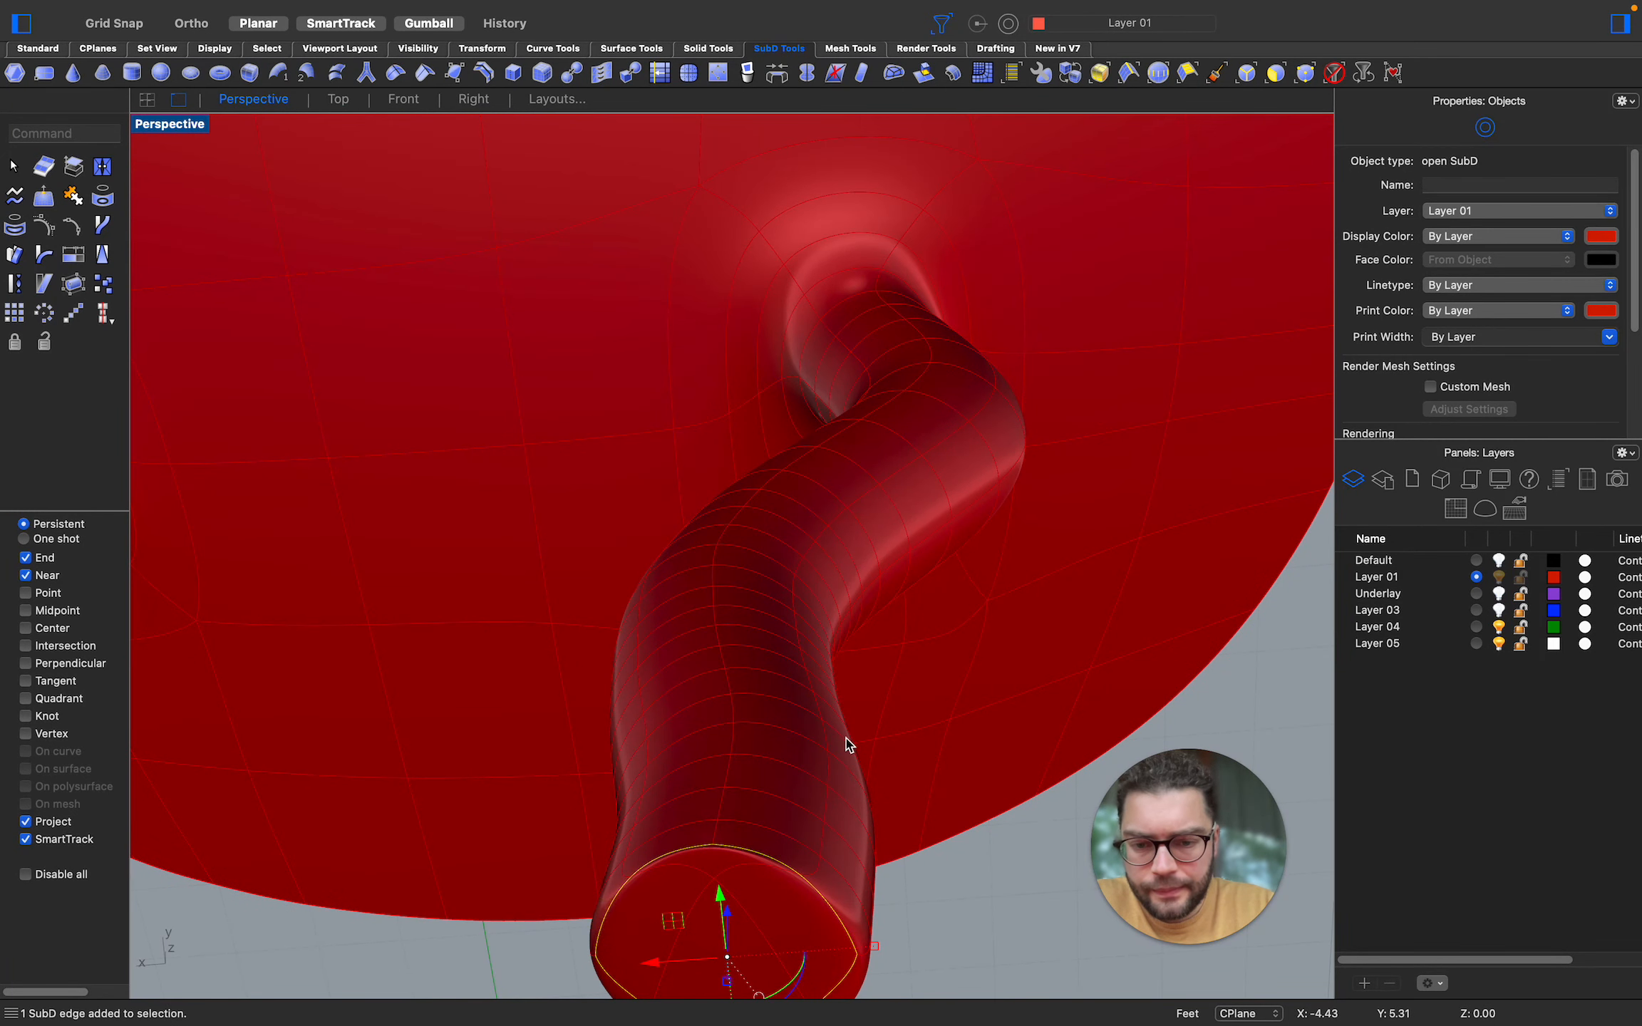
Scale the selected edge ring uniformly inward to taper the first column's lower end
scroll(847, 743, down, 5)
scroll(748, 948, up, 6)
right_drag(924, 680, 924, 682)
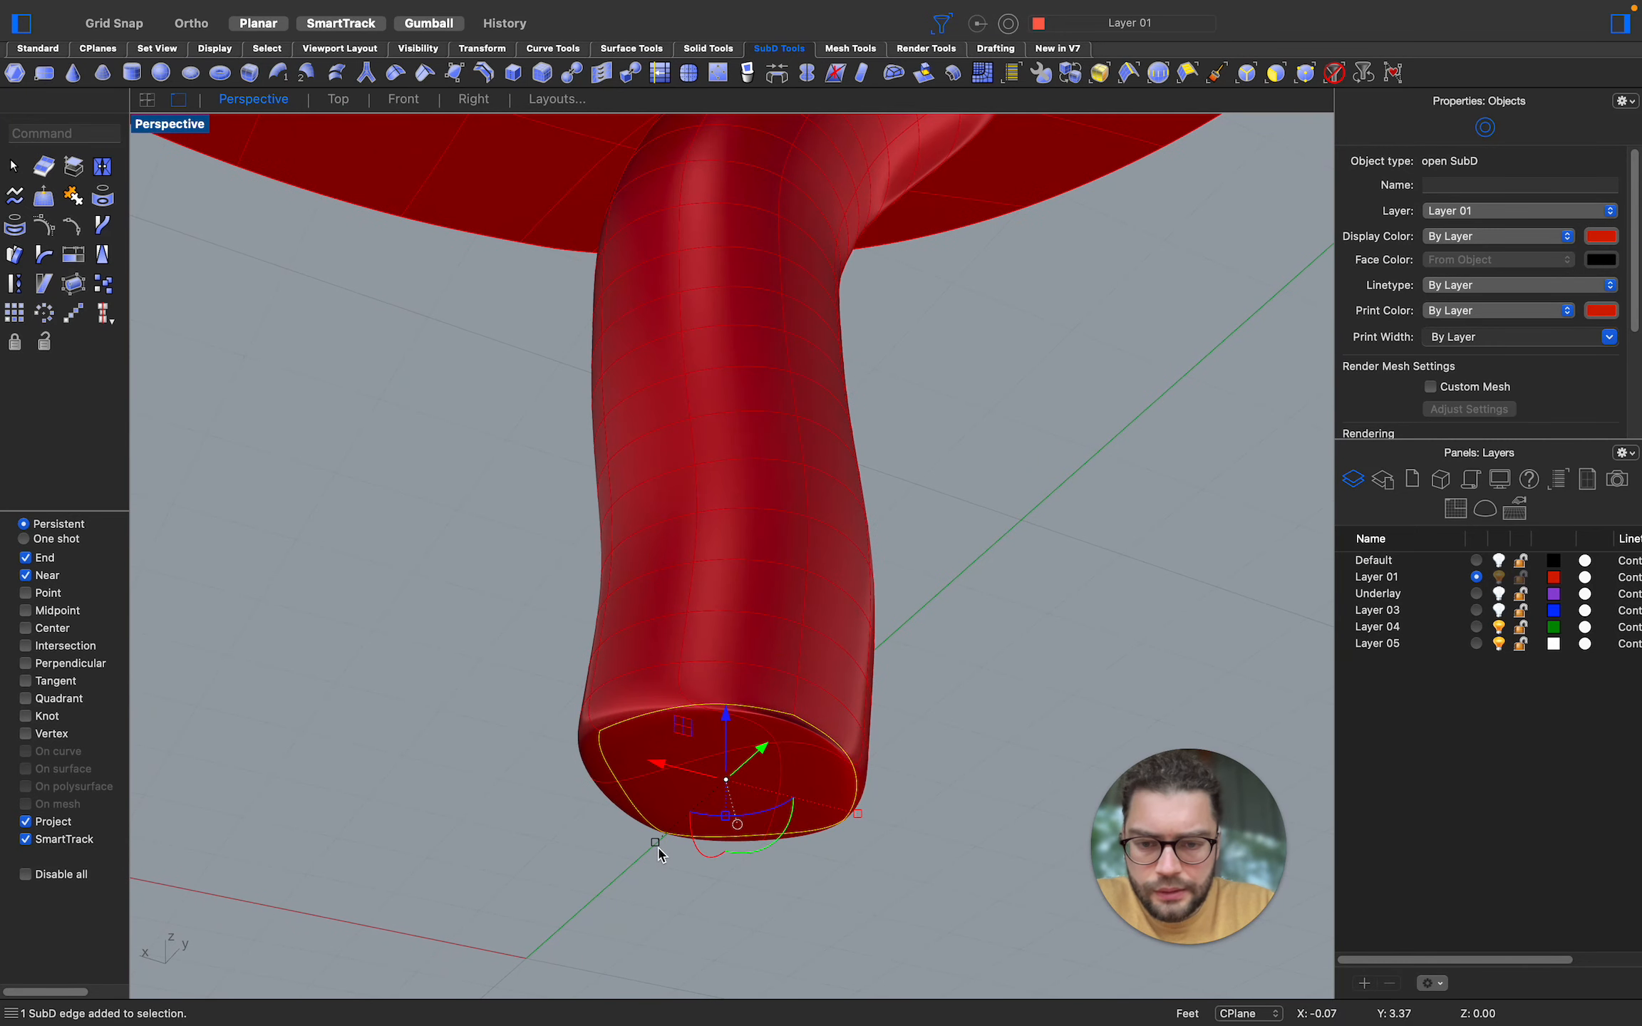
shift+drag(656, 845, 699, 836)
right_drag(866, 751, 867, 751)
scroll(786, 793, up, 7)
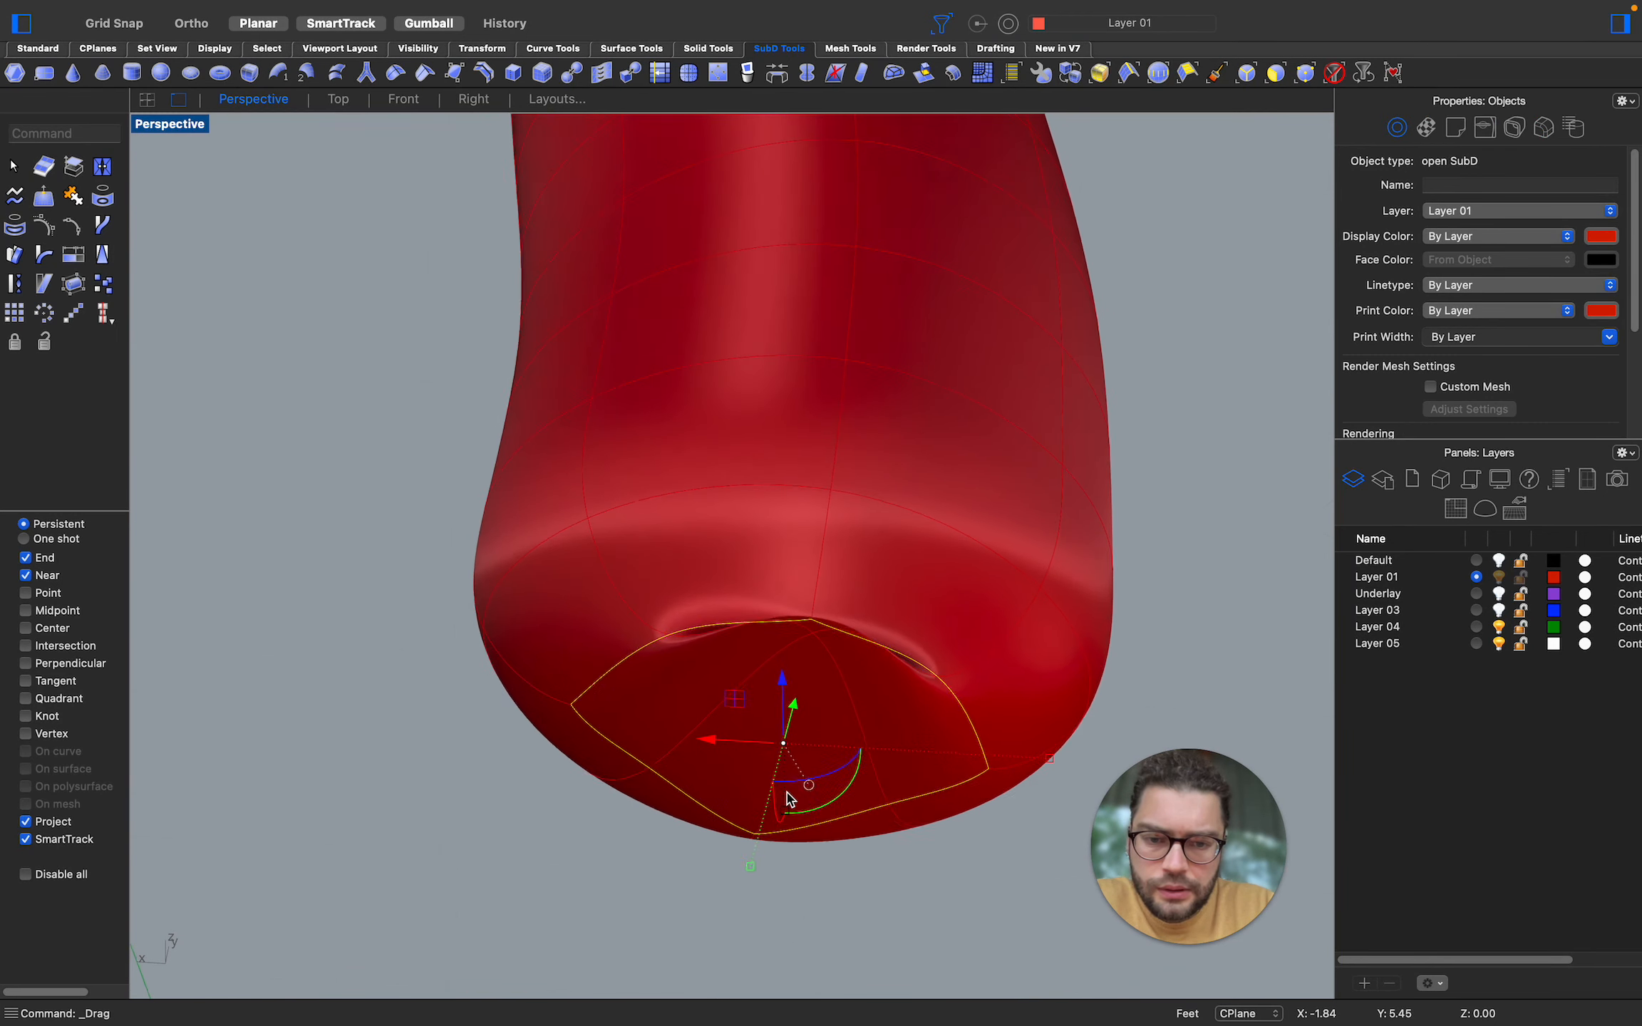
right_drag(787, 798, 838, 680)
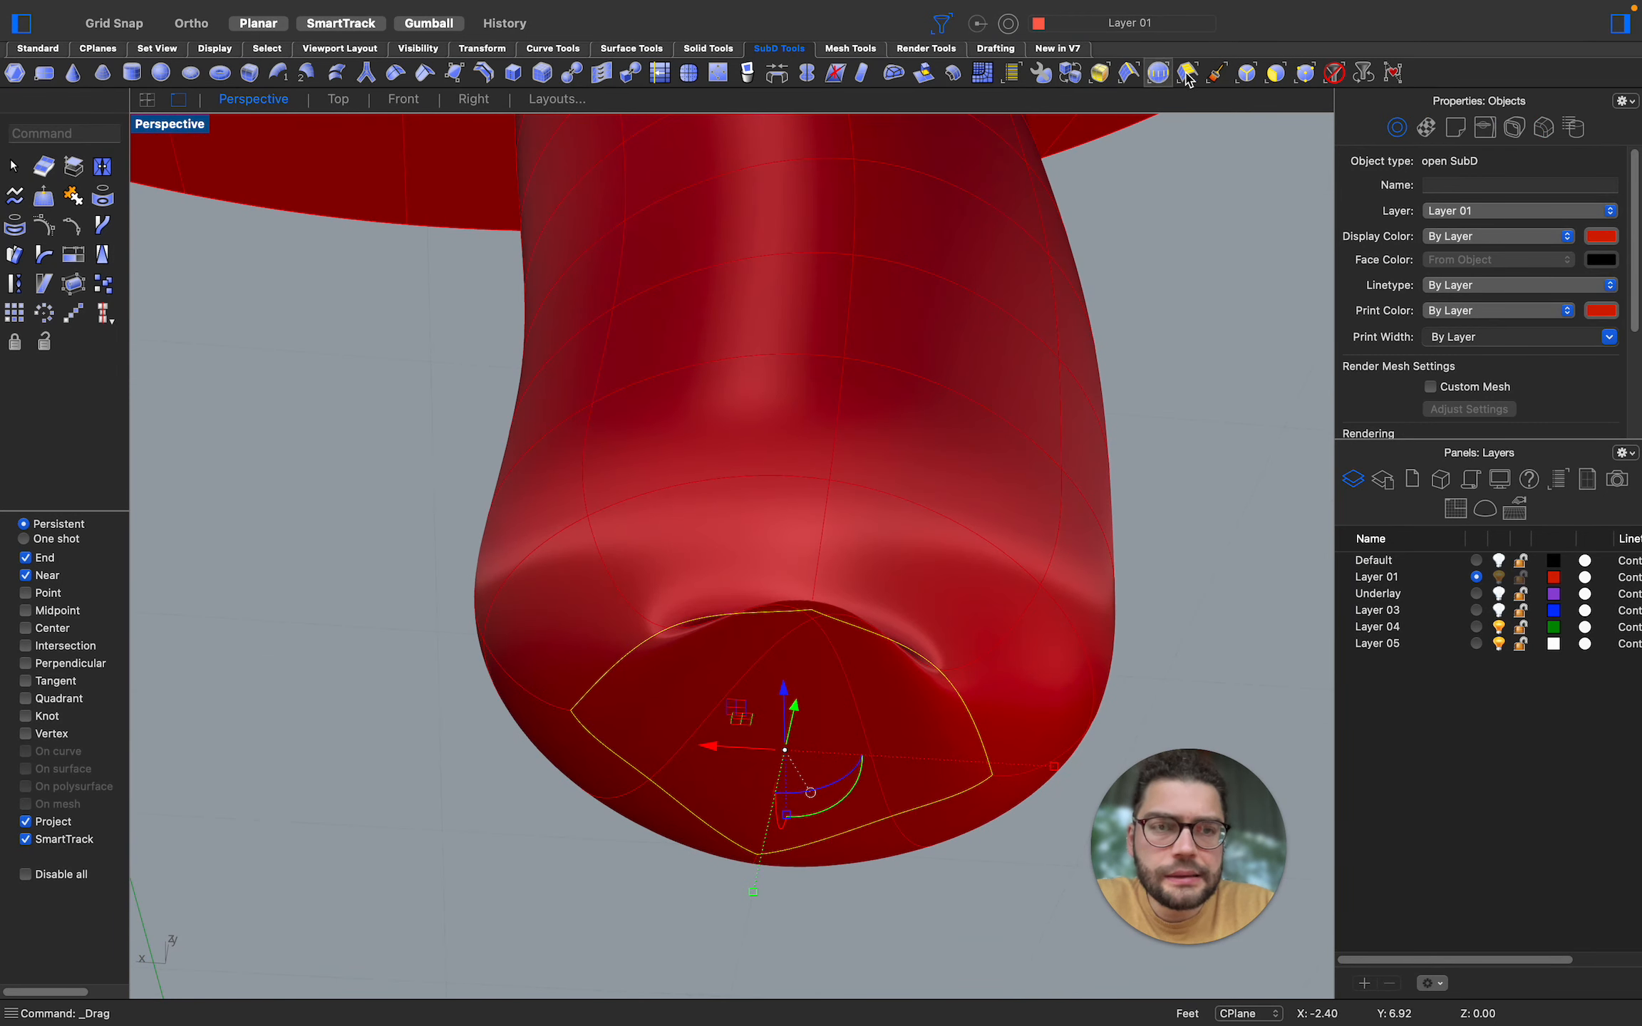
Filter selection to SubD vertices, shape the cap into a rounded tip by moving its vertex slightly down, and deselect
click(1275, 72)
click(814, 621)
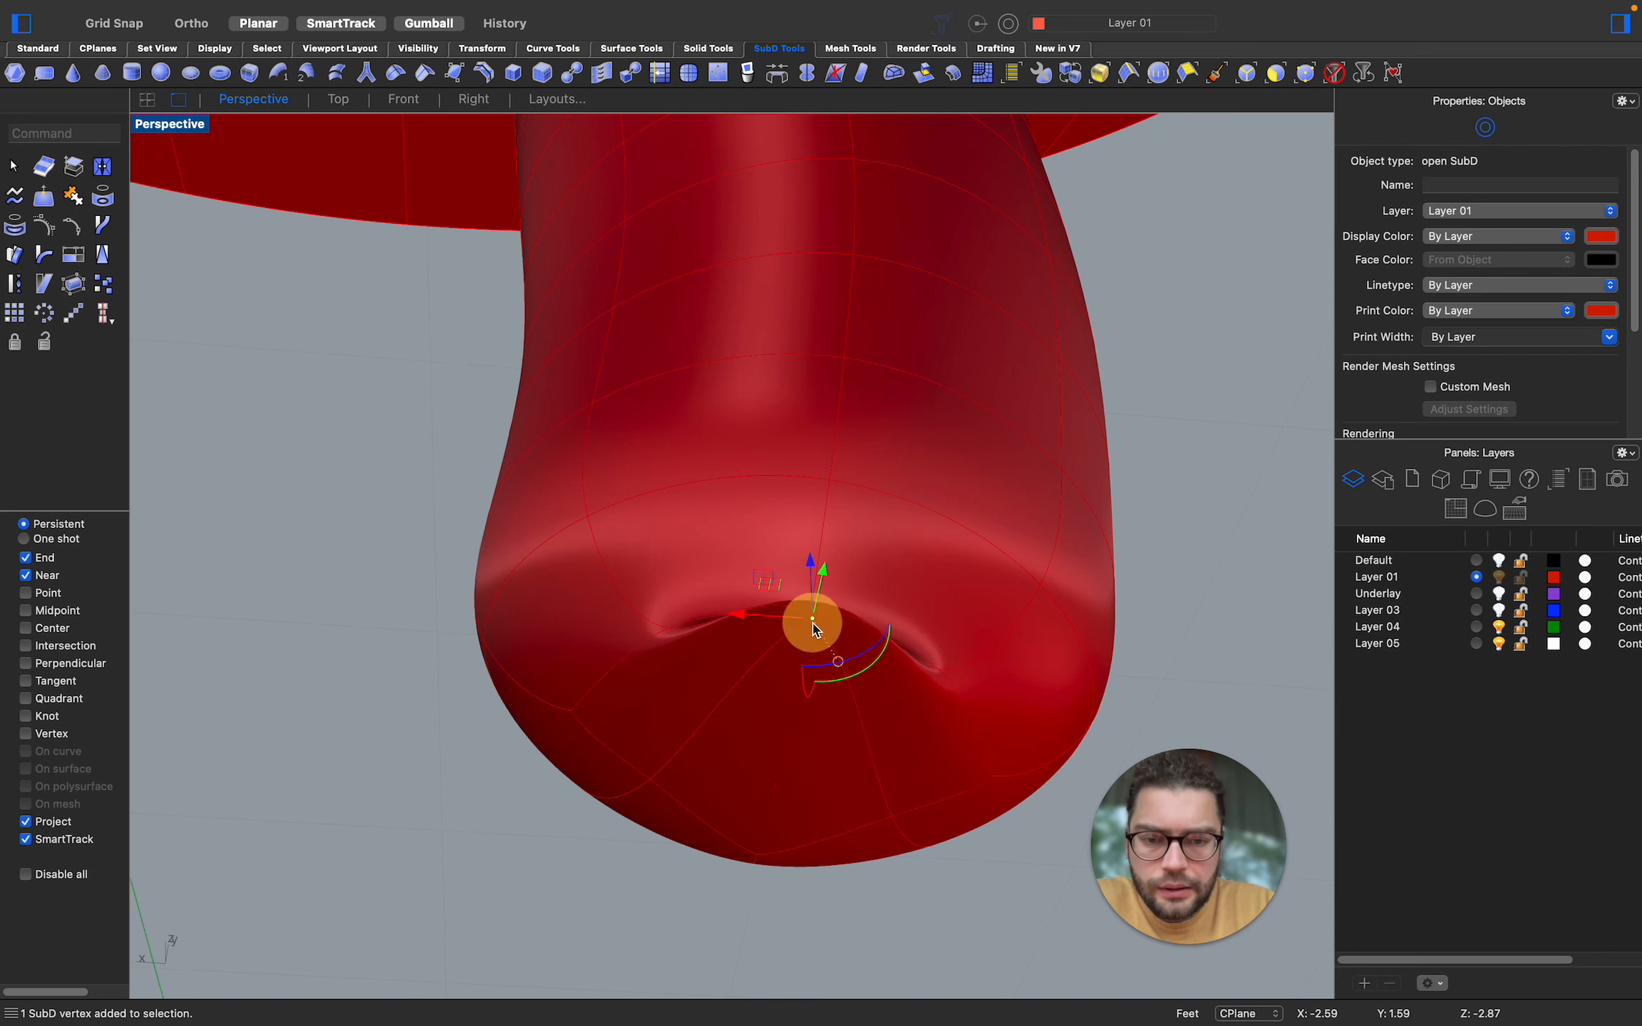
right_drag(940, 615, 938, 606)
drag(595, 672, 905, 674)
scroll(661, 615, down, 2)
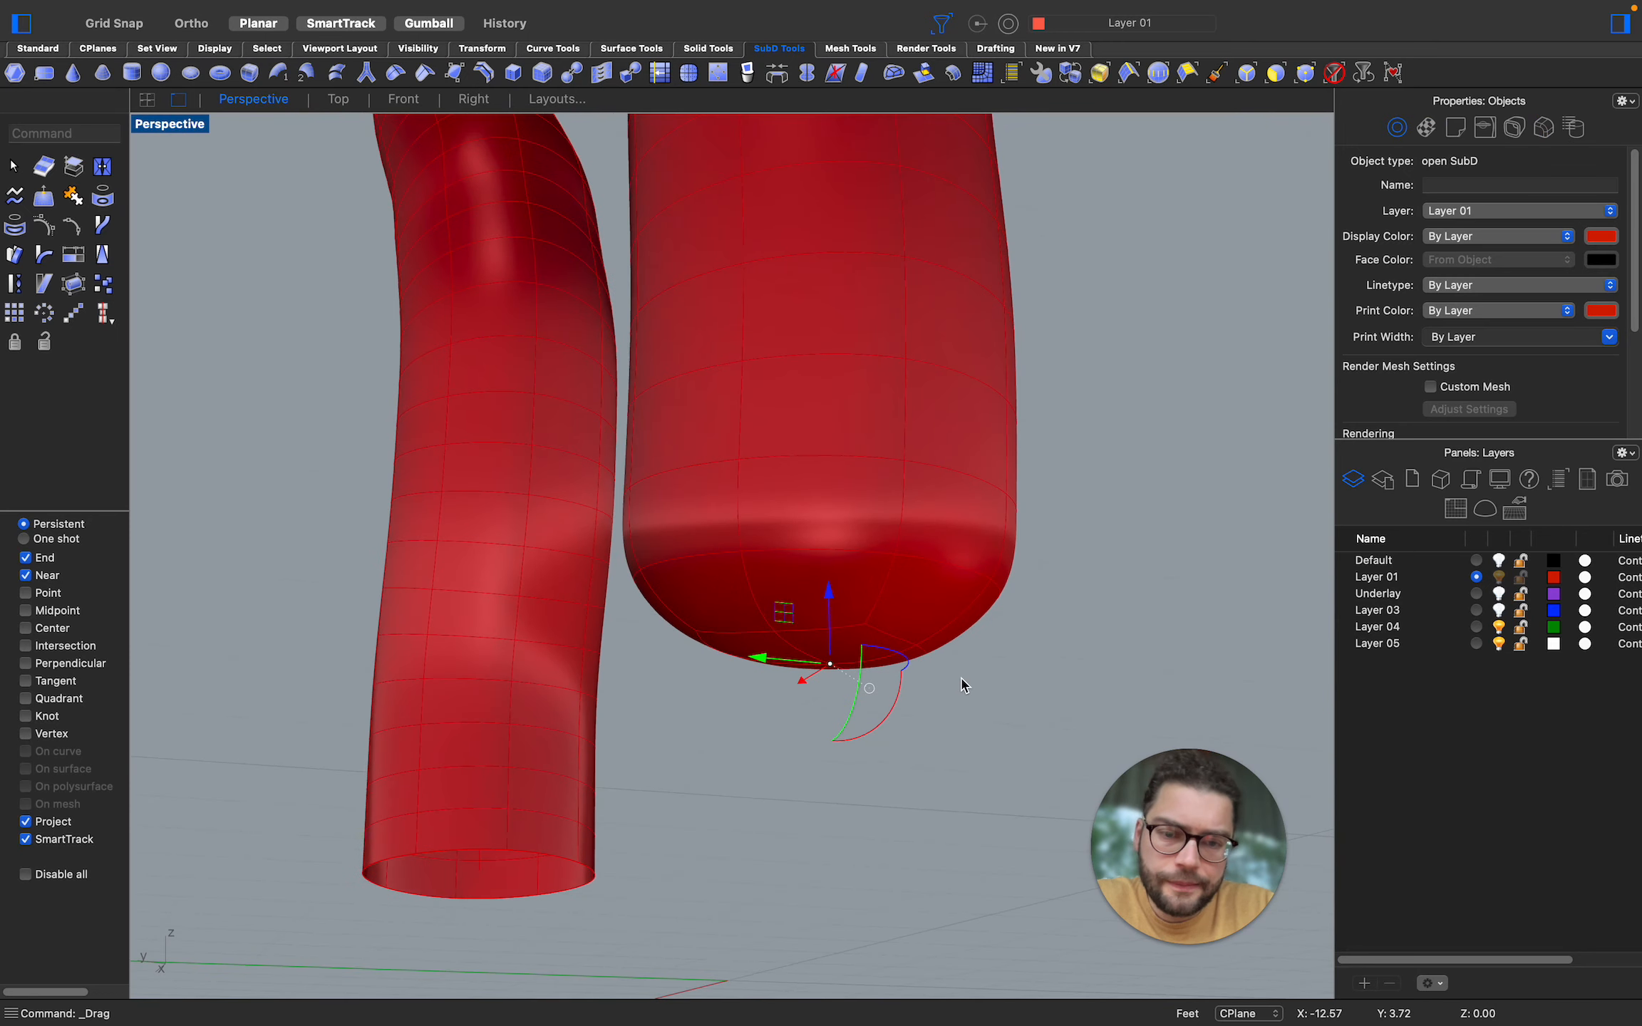
right_drag(963, 681, 959, 681)
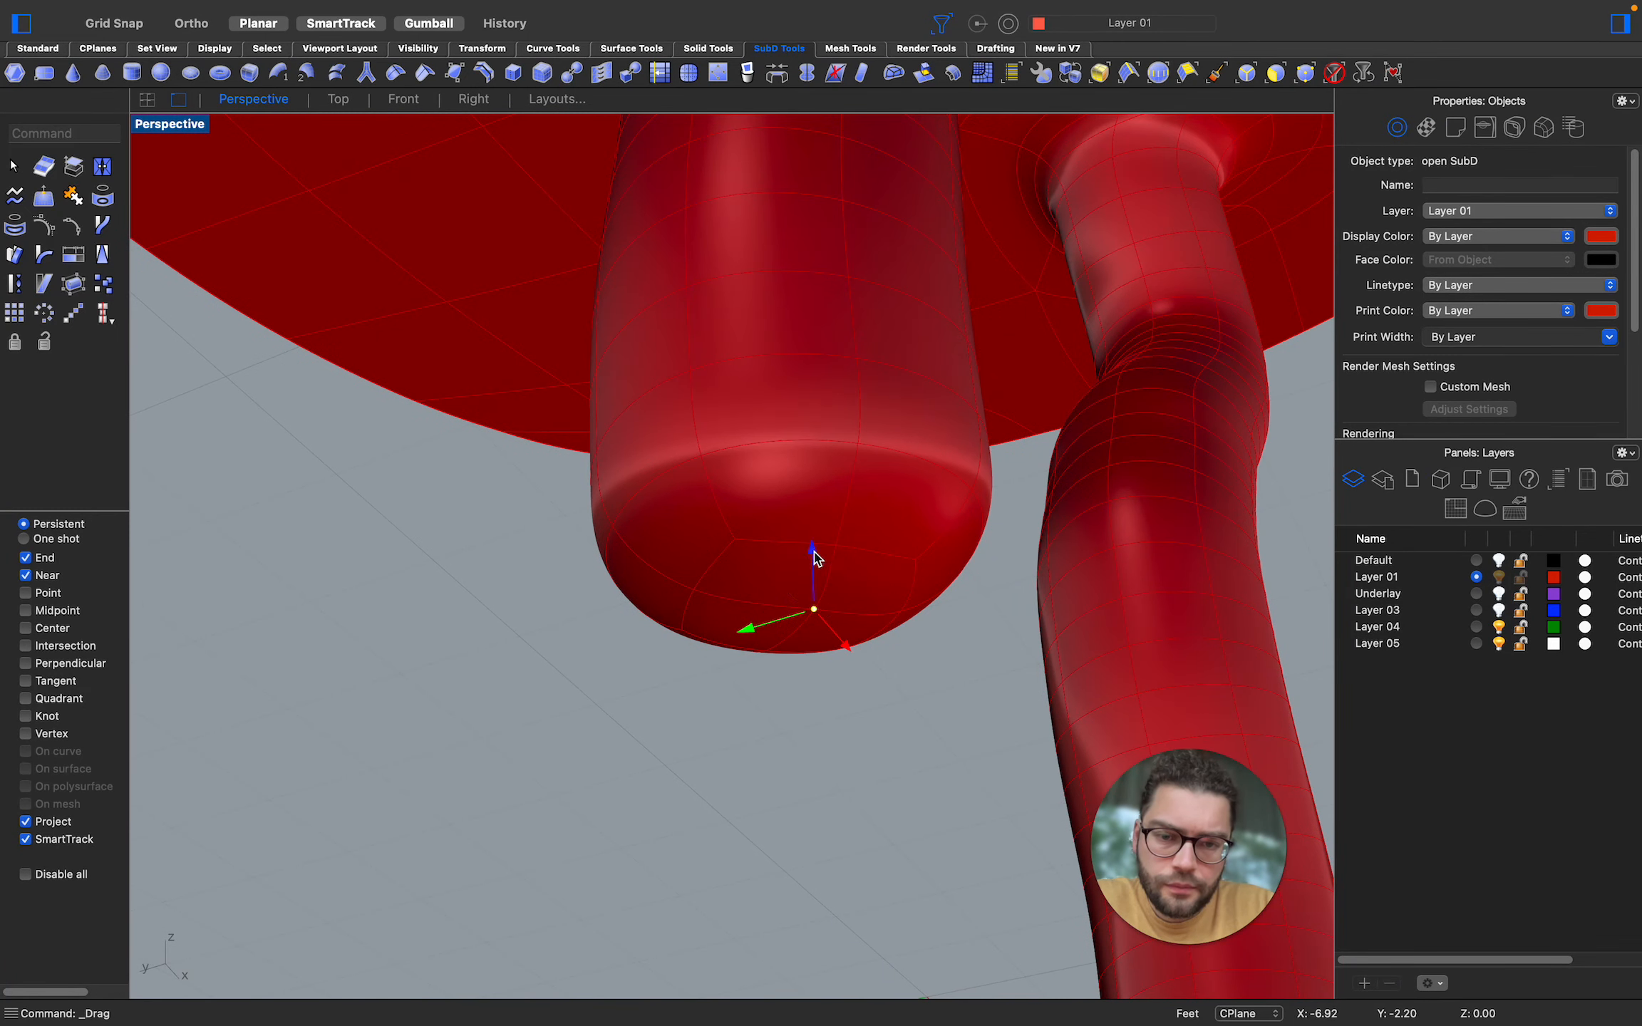
mouse_move(814, 552)
mouse_down()
mouse_move(813, 588)
mouse_move(814, 570)
mouse_up()
right_drag(971, 611, 1029, 617)
scroll(970, 611, down, 5)
scroll(971, 610, down, 8)
scroll(970, 611, down, 7)
click(971, 611)
Select the complete open edge loop at the second column's lower end with SelEdgeLoop
scroll(1028, 617, up, 8)
scroll(973, 944, up, 1)
scroll(976, 949, up, 3)
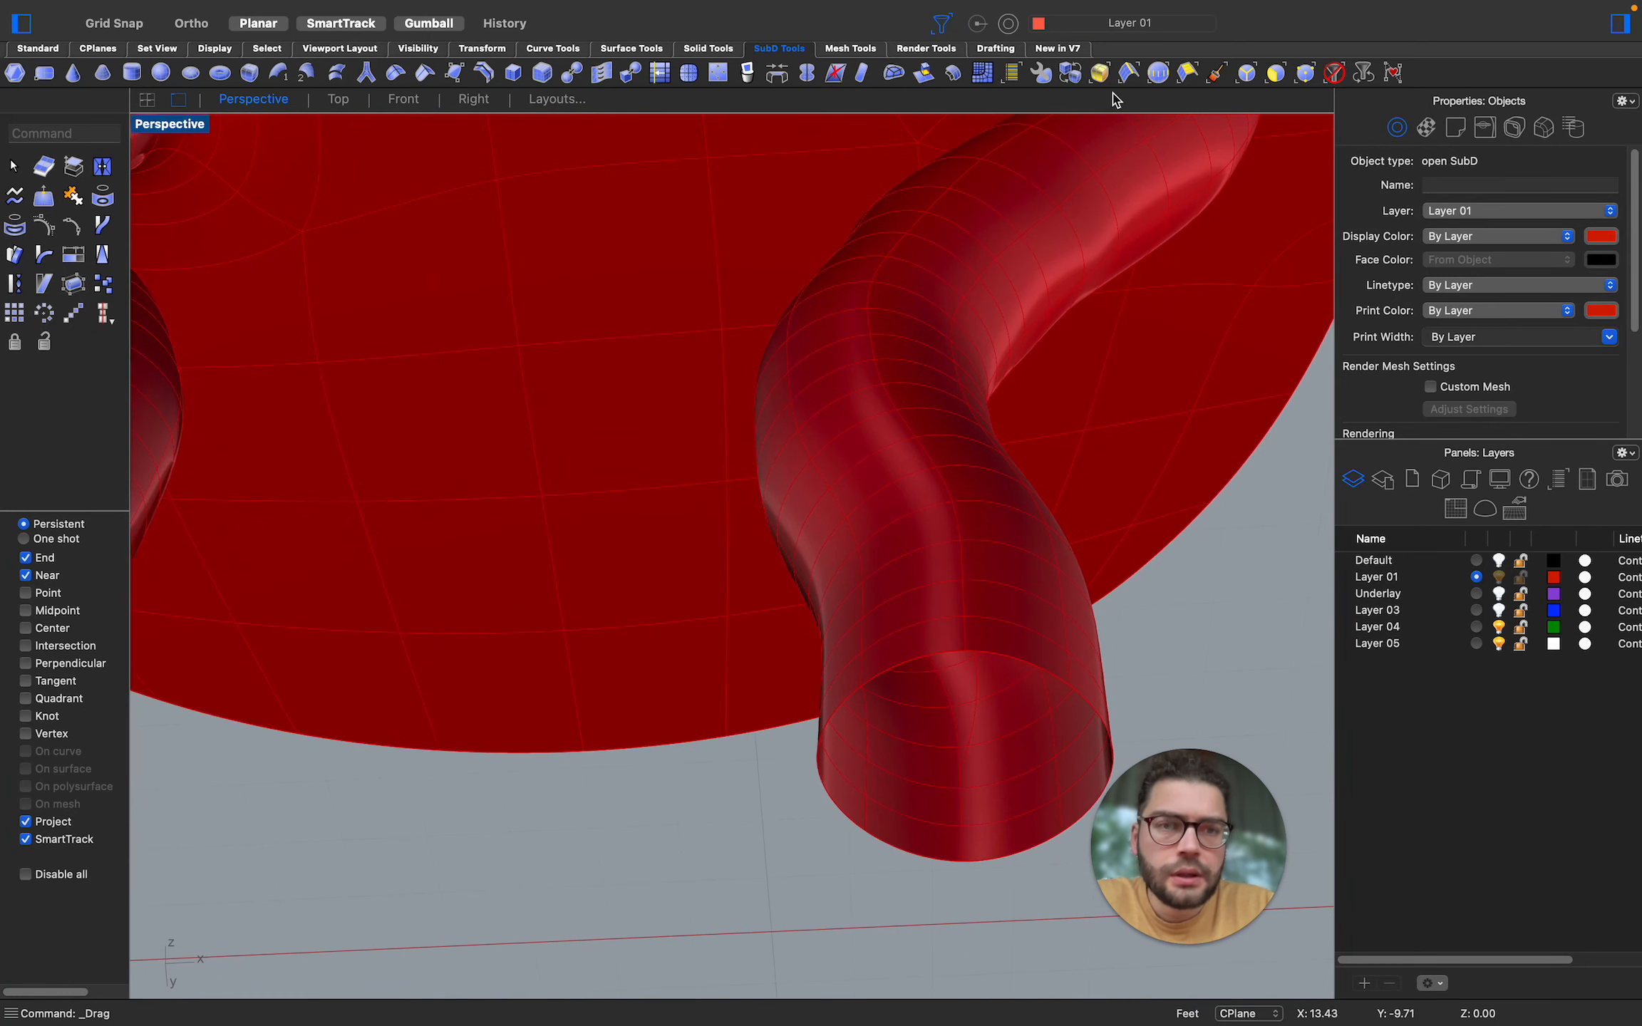
click(1132, 71)
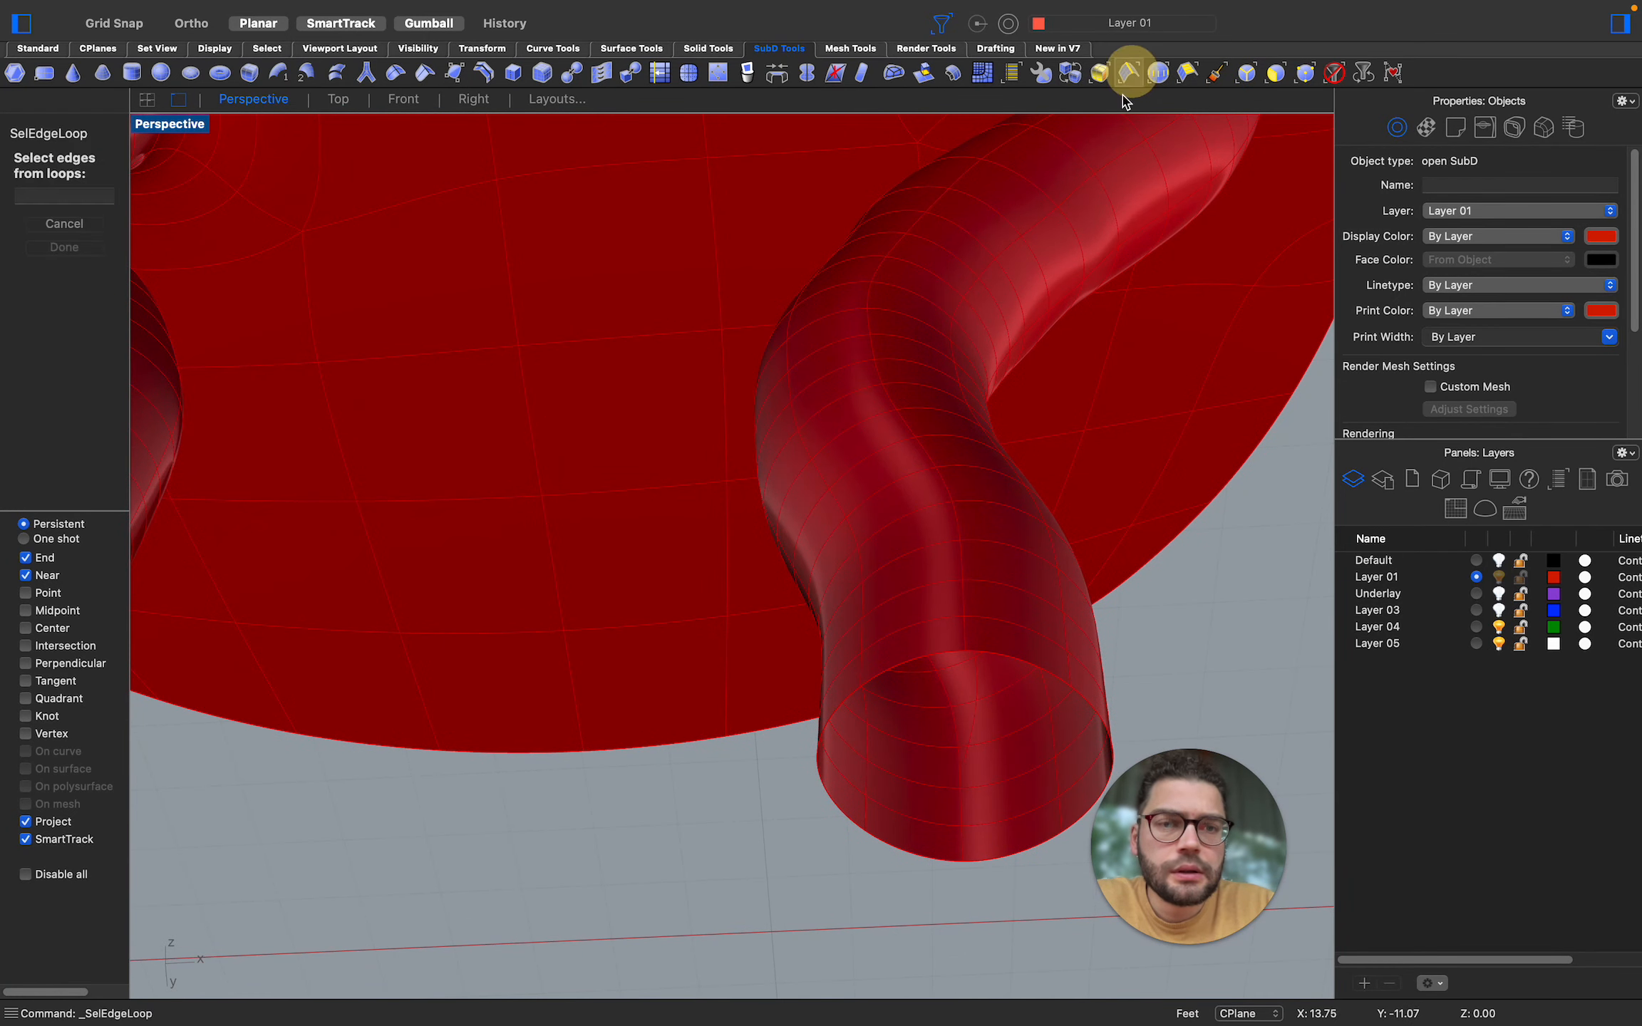
click(1000, 661)
key(Escape)
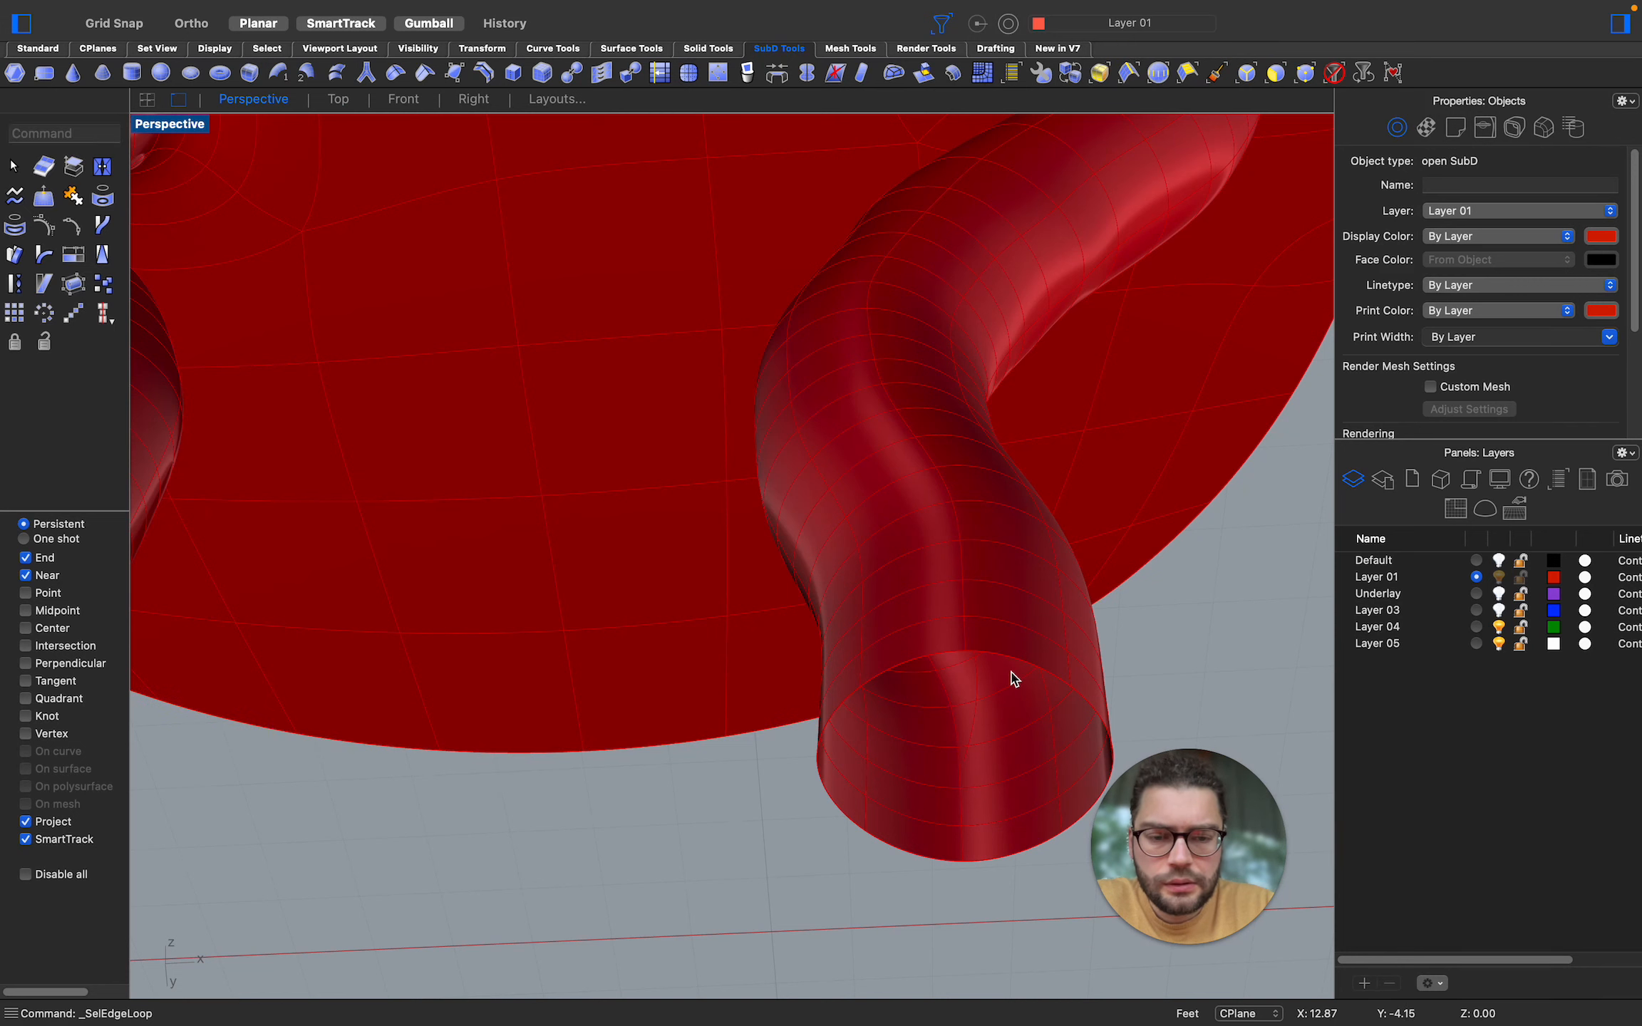
key(Return)
click(1015, 660)
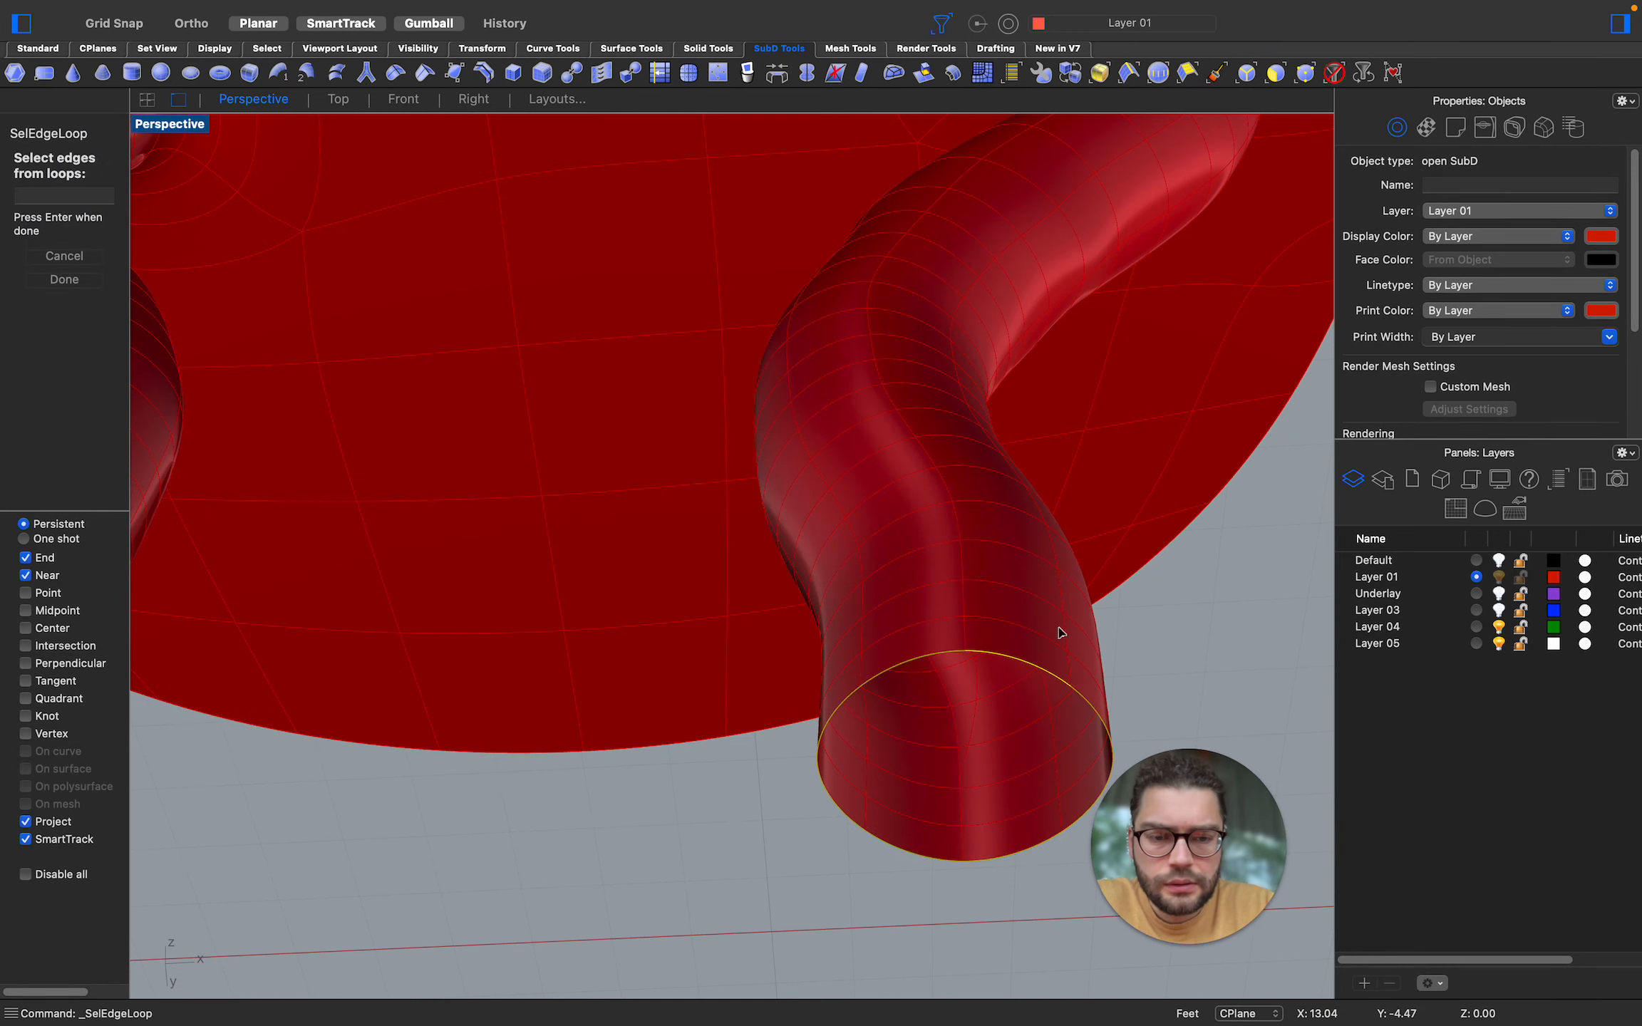
scroll(1115, 576, down, 3)
scroll(1115, 576, right, 5)
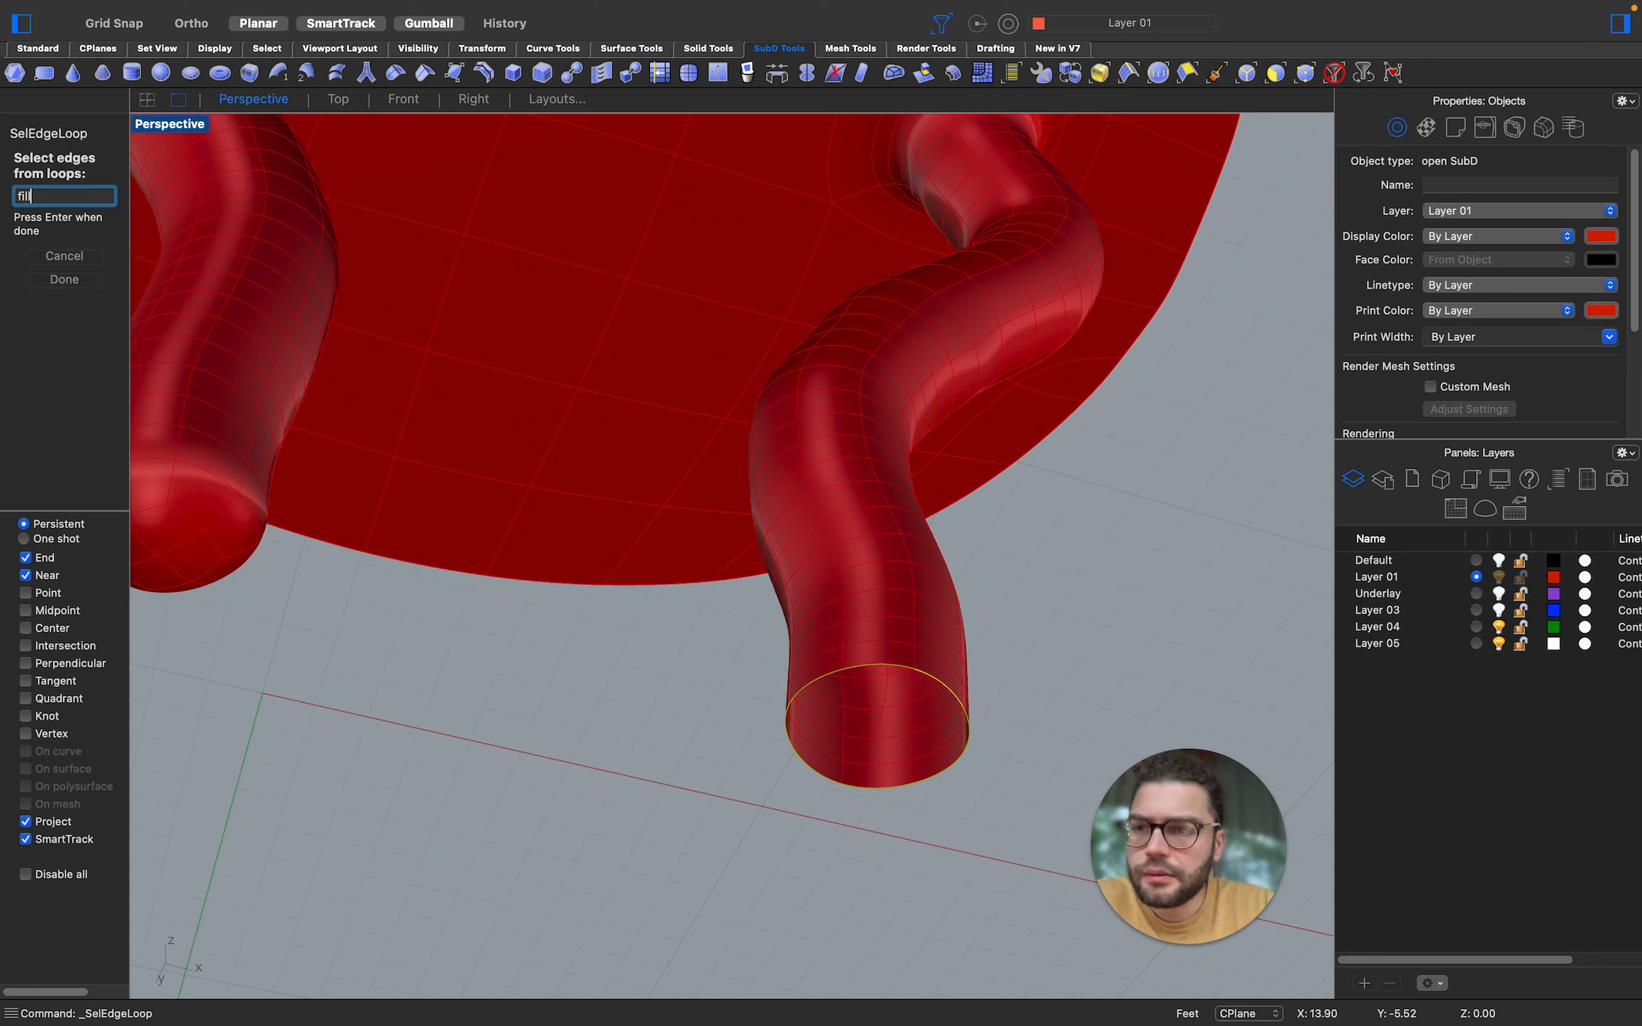
key(Return)
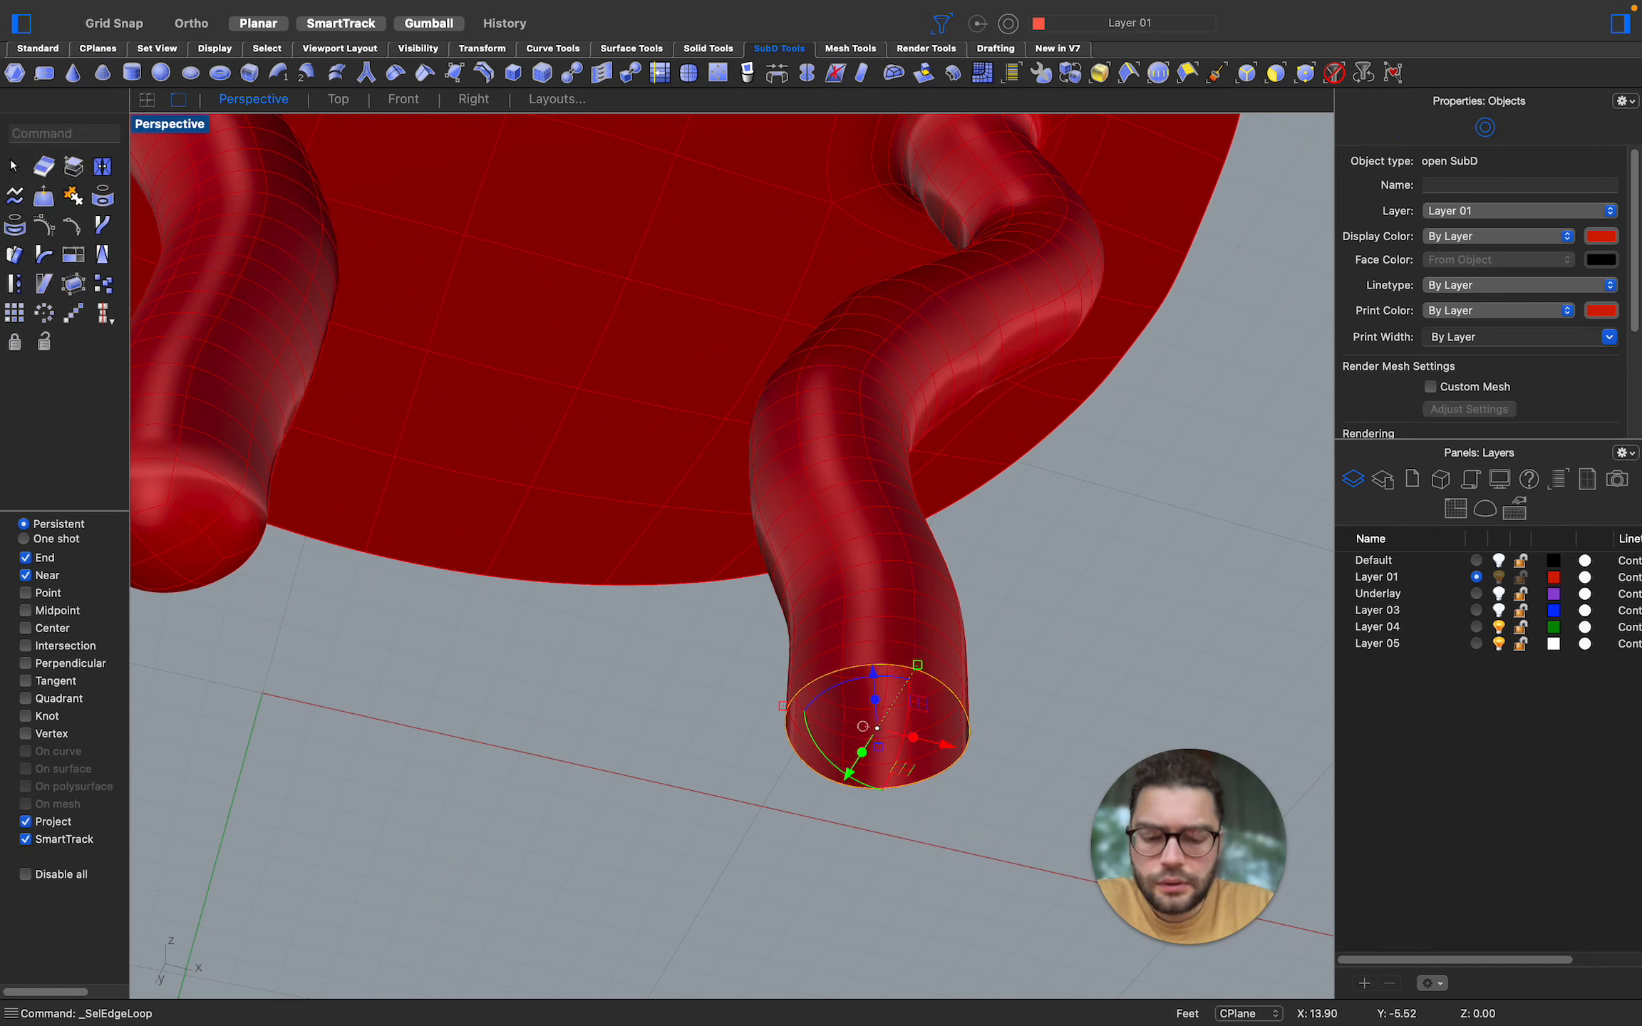
Cap the selected opening of the second column with Fill, using the Automatic patch style
text(Fill)
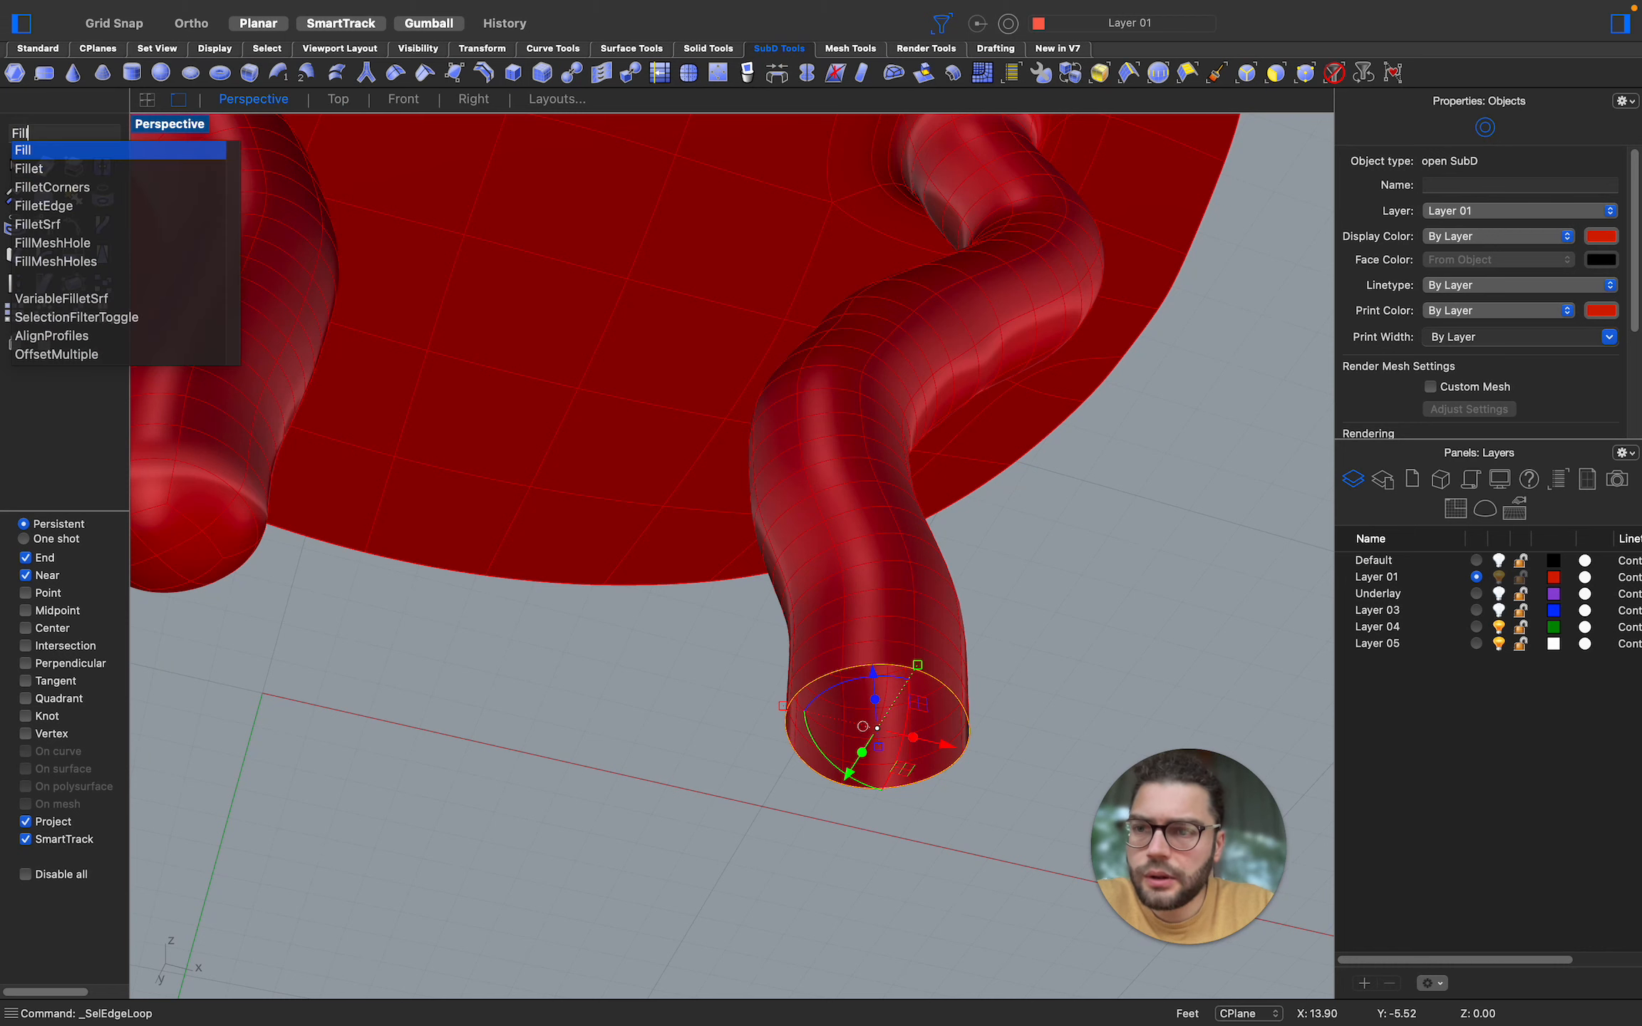
key(Return)
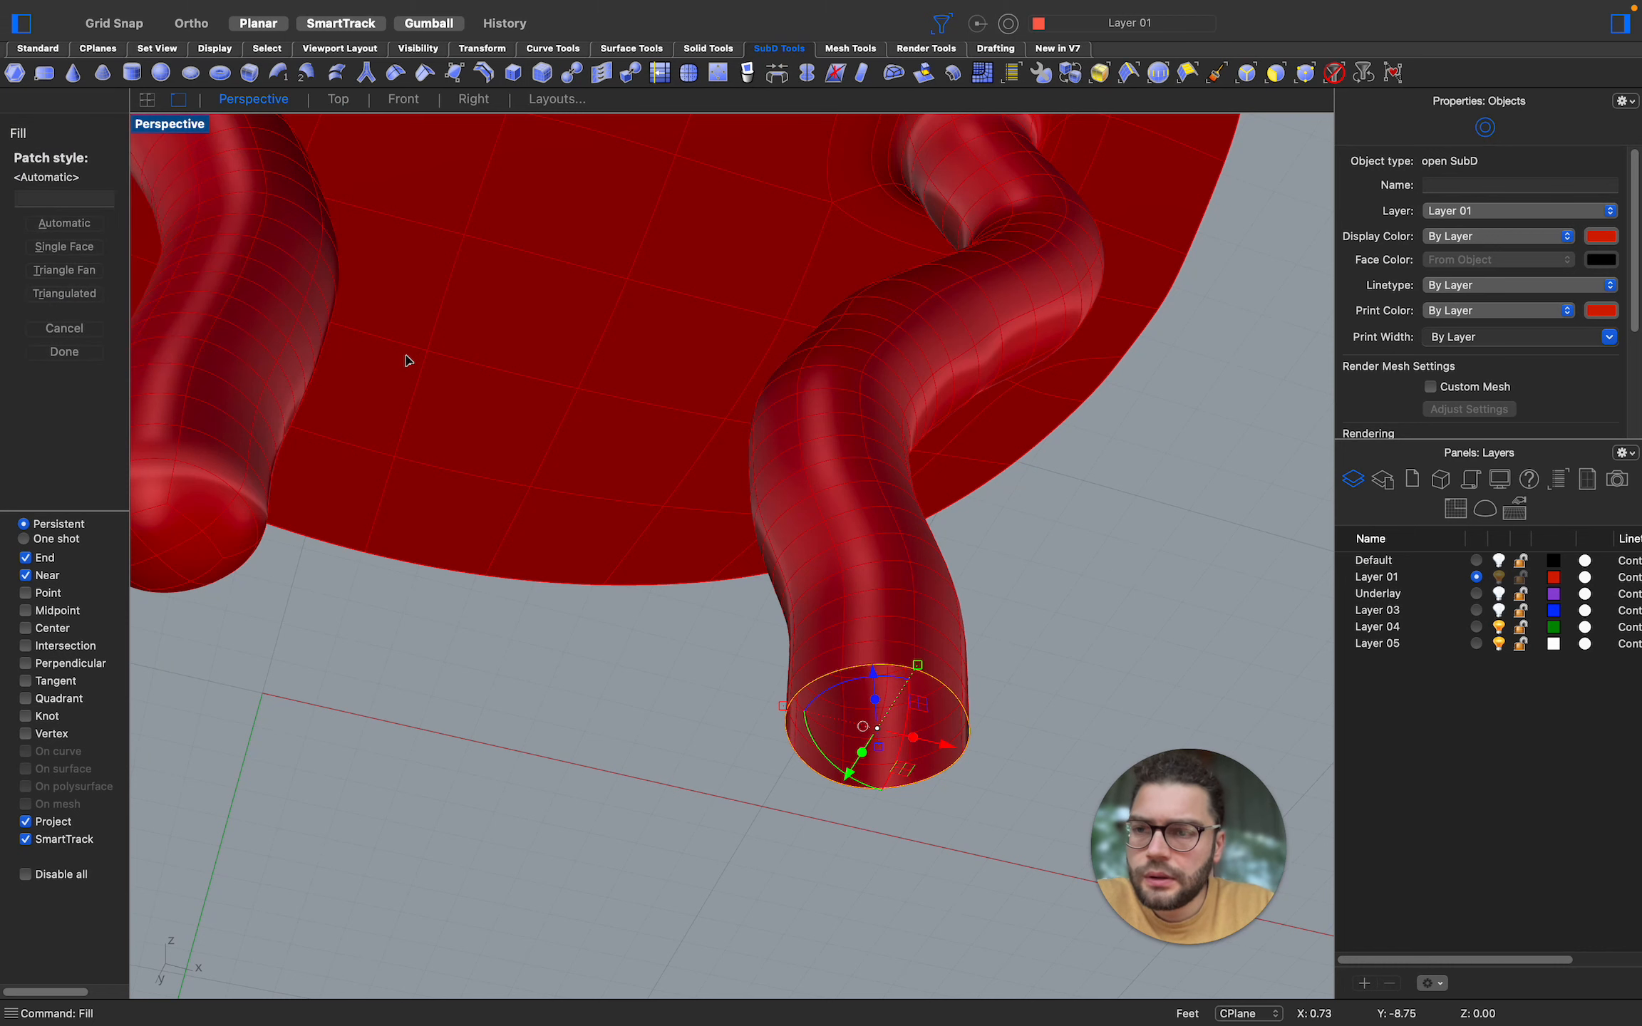
key(Return)
scroll(879, 787, up, 3)
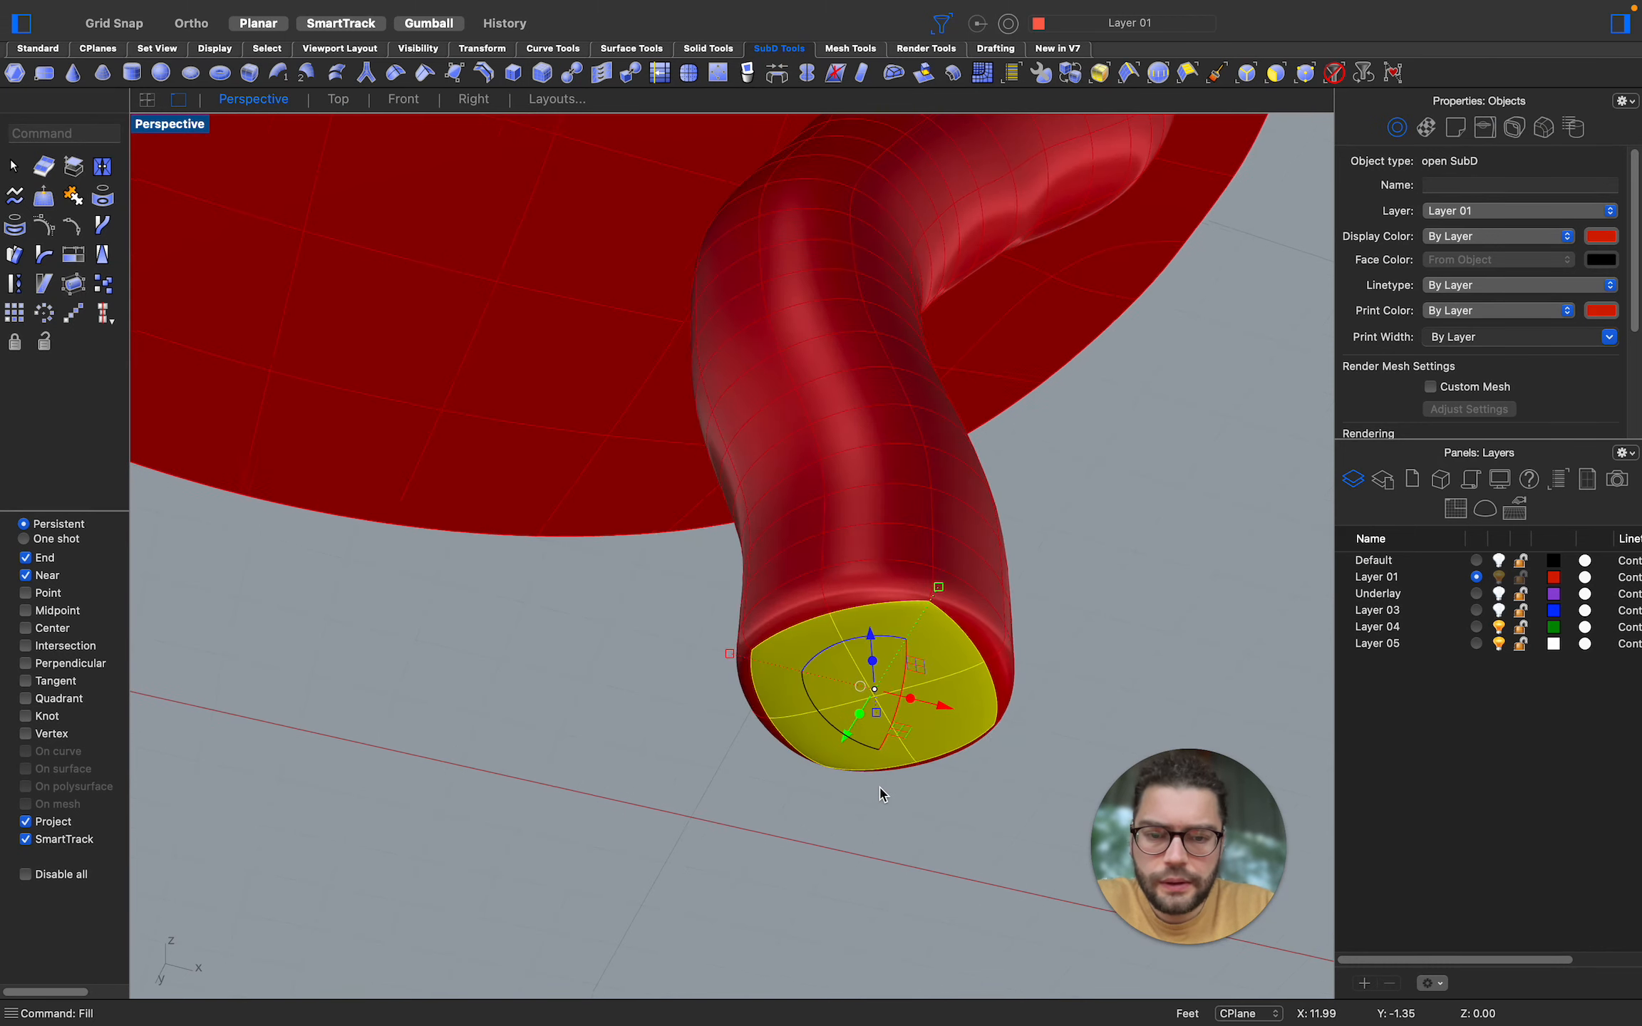
Filter selection to SubD edges and select the edges along the far half of the second column's cap
right_drag(883, 795, 777, 686)
scroll(776, 686, up, 2)
scroll(810, 718, up, 1)
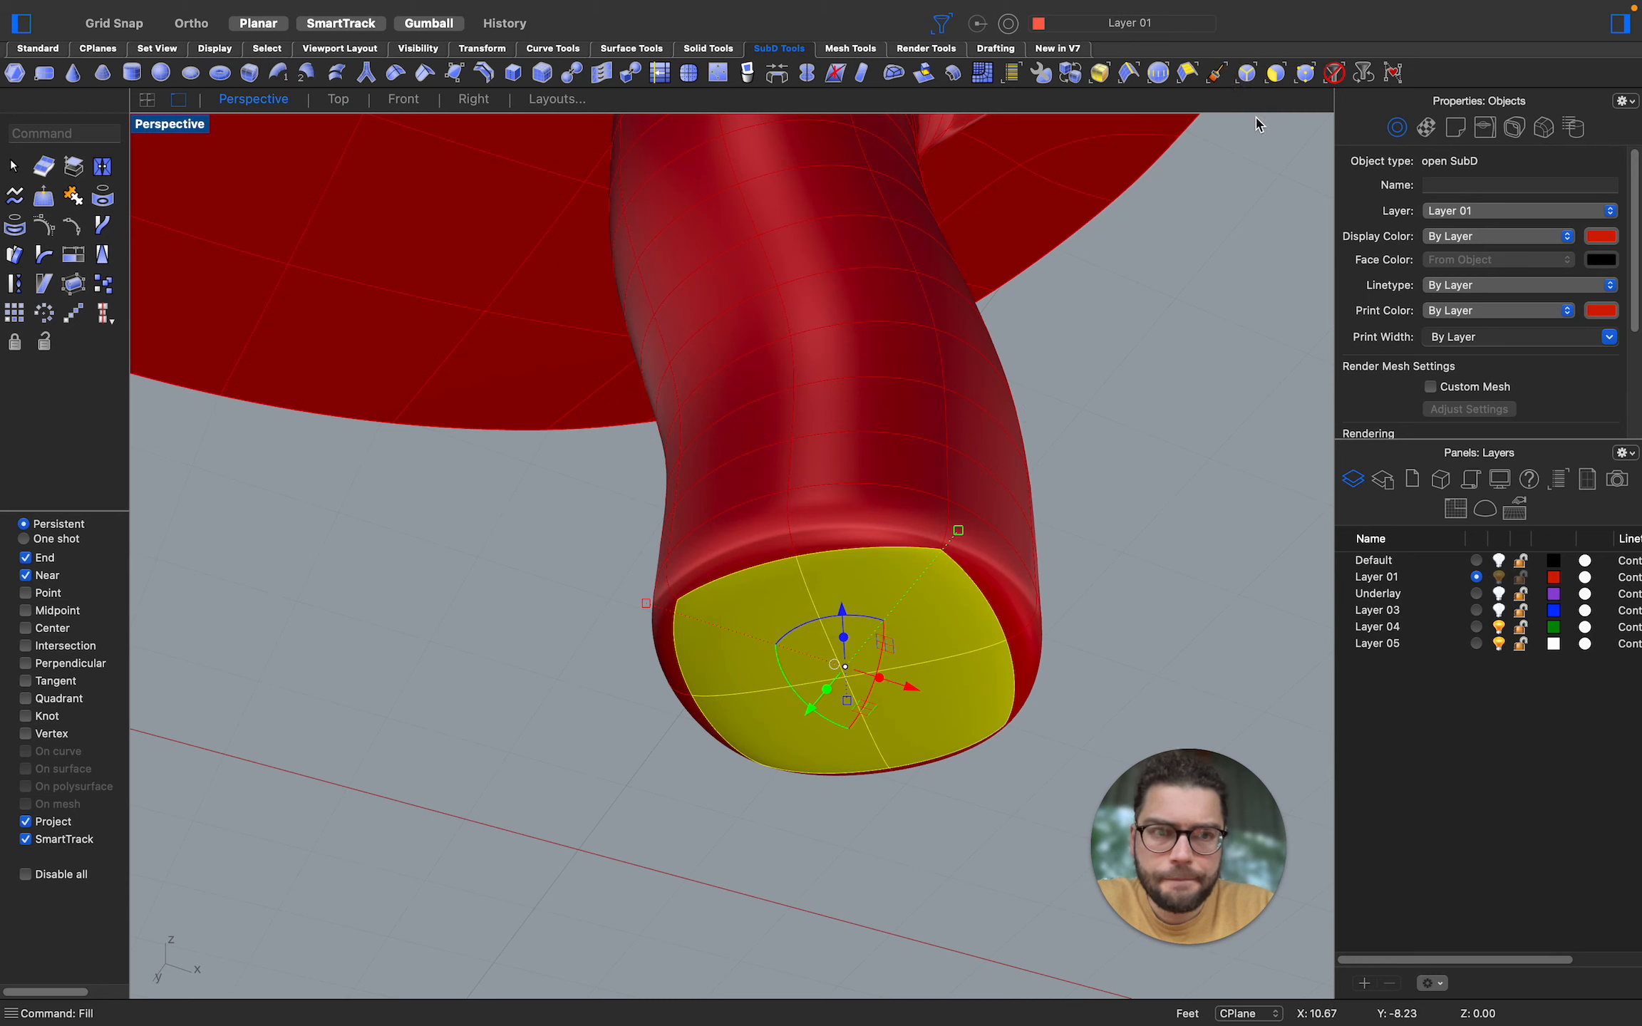
click(1248, 74)
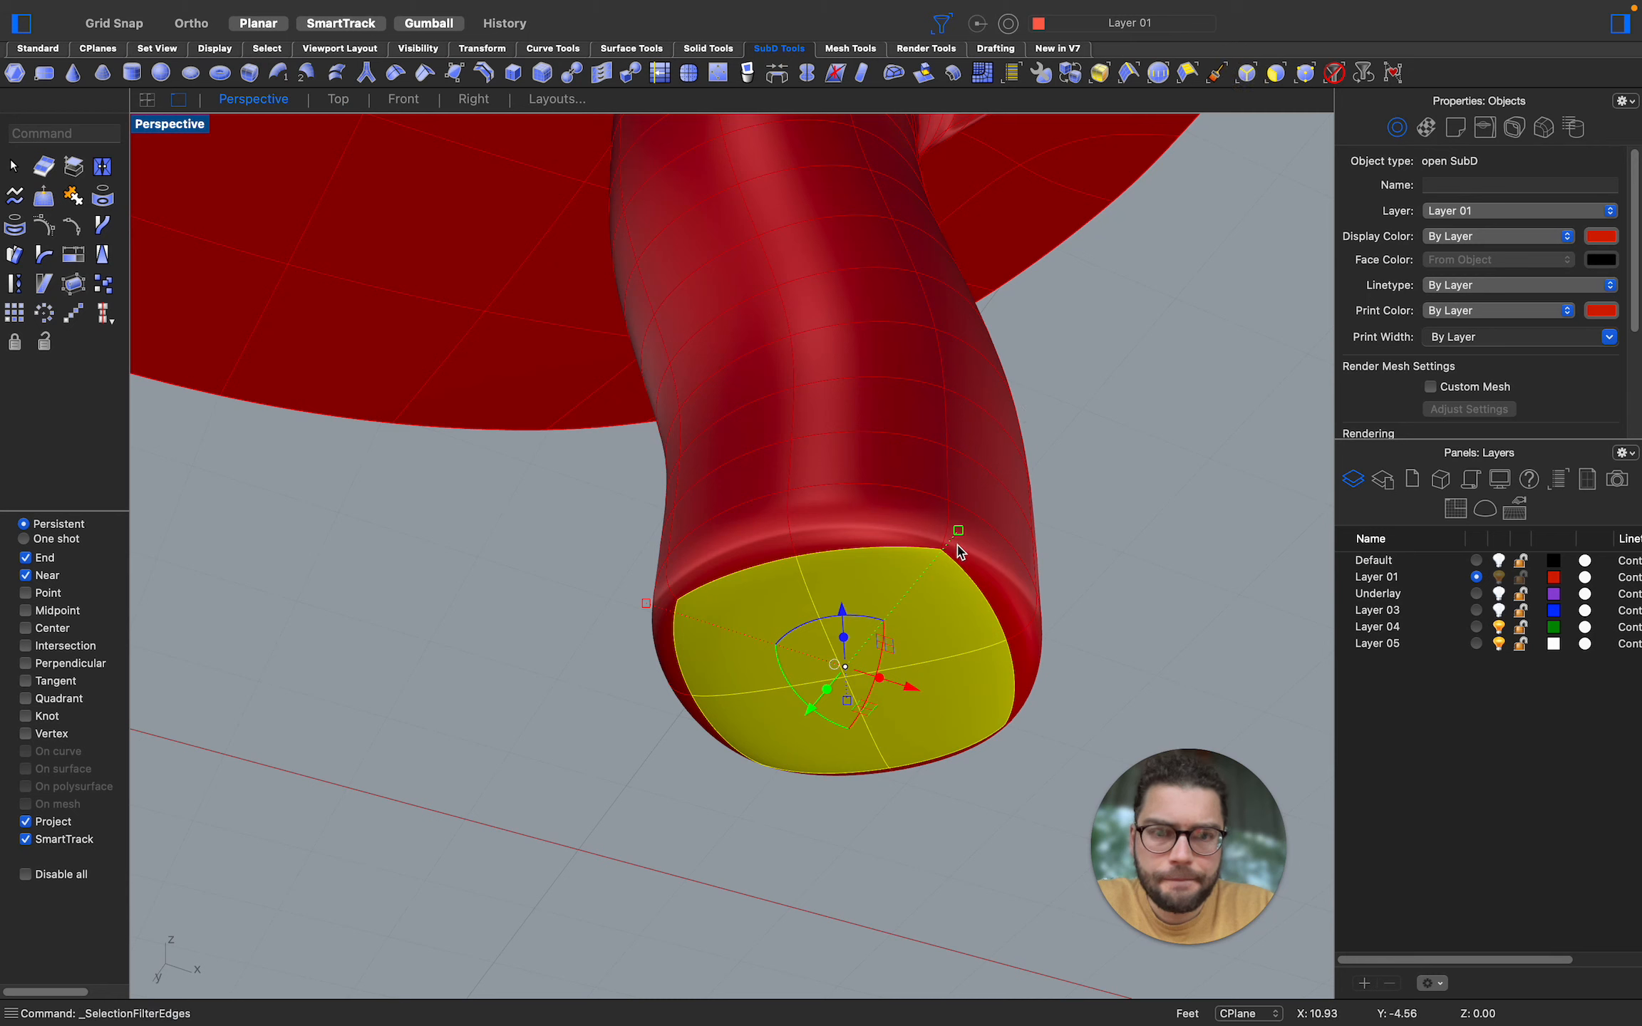
click(881, 553)
shift+click(761, 579)
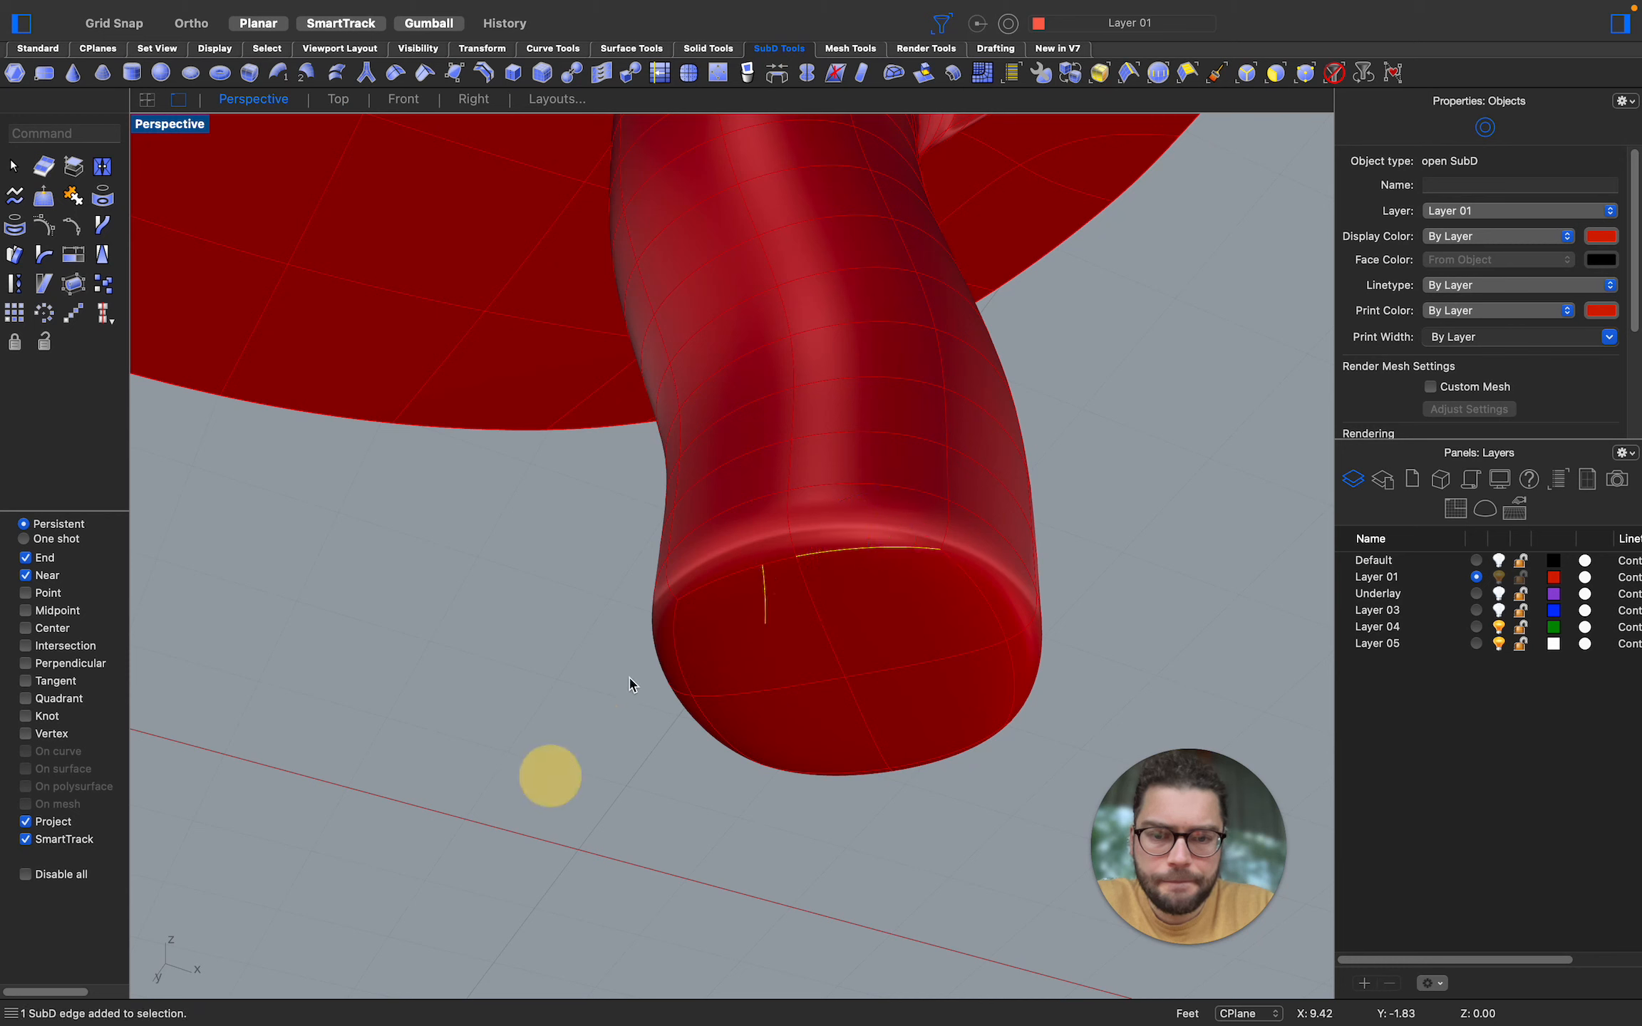
shift+click(737, 577)
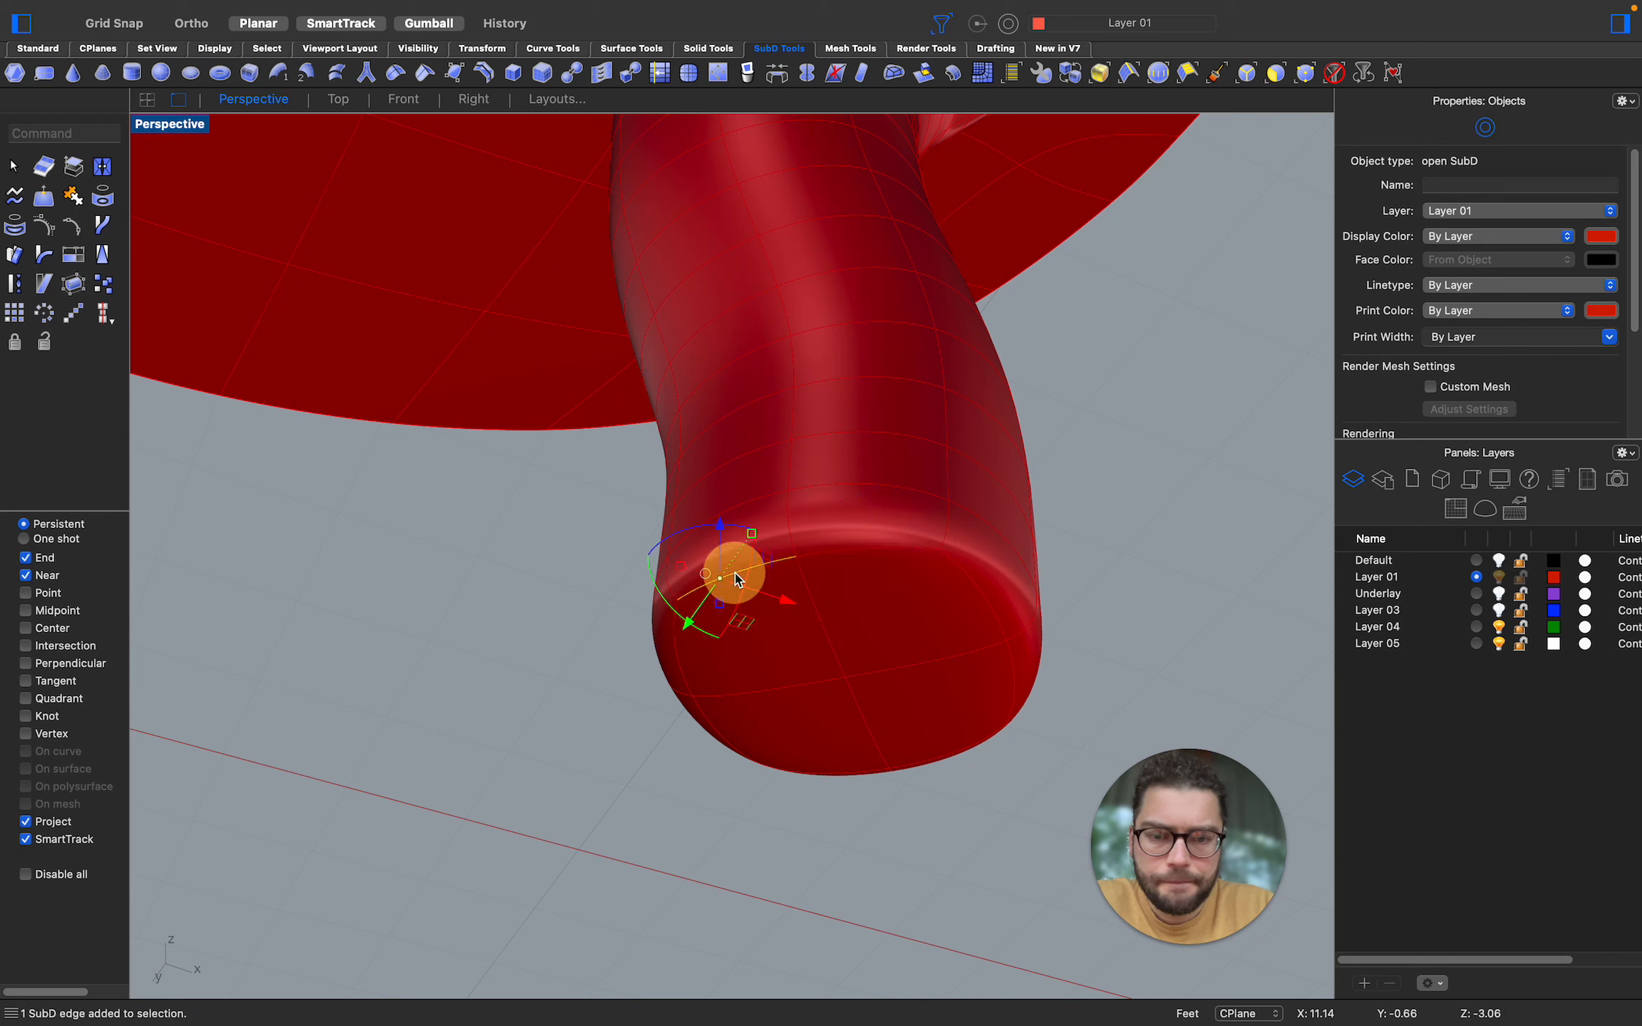
shift+click(962, 579)
right_drag(964, 583, 1147, 704)
shift+click(1154, 696)
right_drag(741, 617, 908, 744)
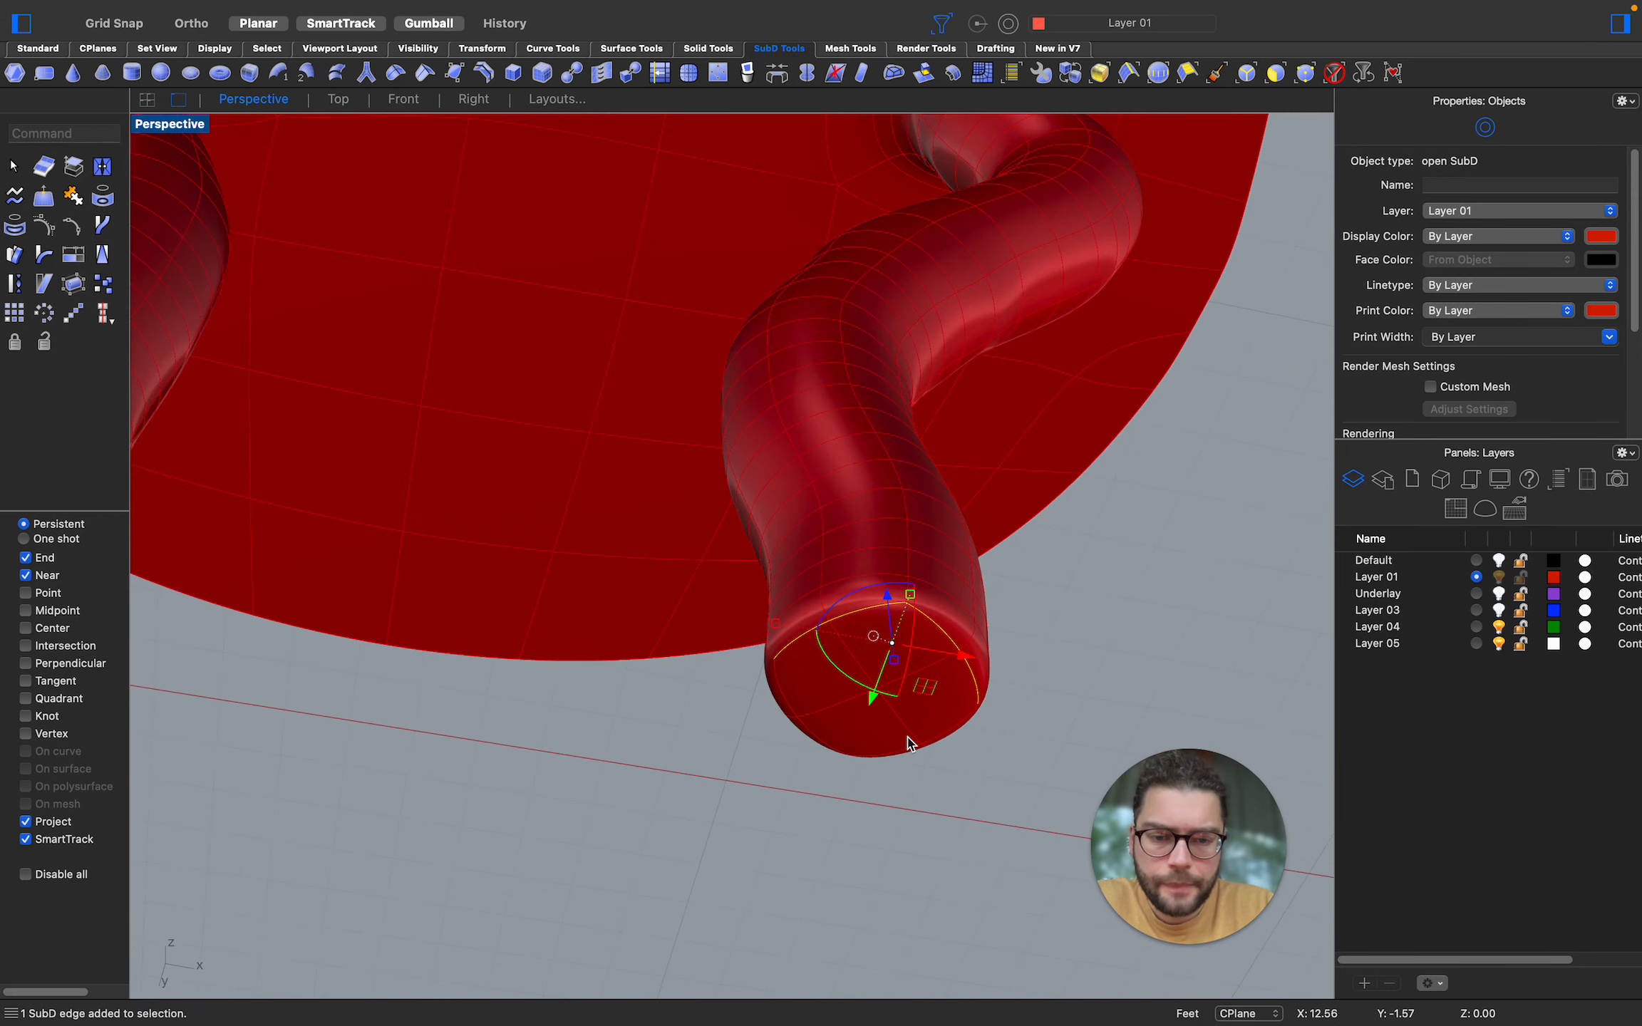
Add the remaining near-side edges to complete the selected ring around the second column's cap, excluding stray edges
scroll(912, 743, up, 3)
shift+click(959, 750)
shift+click(911, 764)
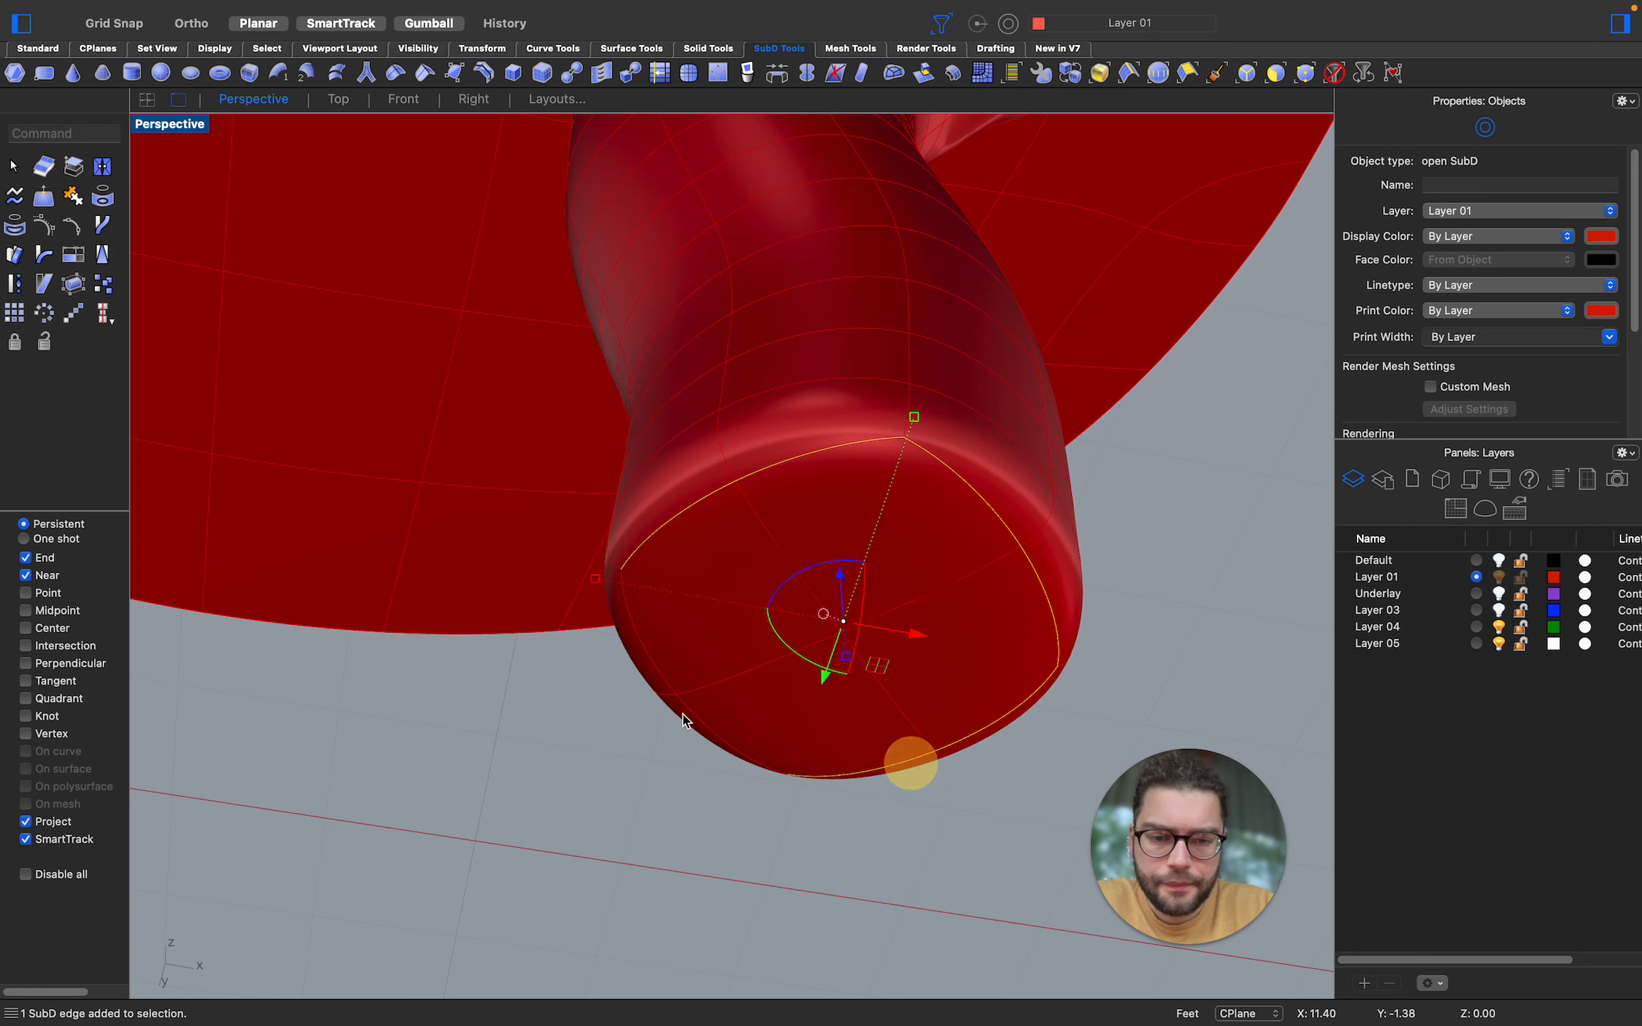
shift+click(696, 725)
shift+click(652, 657)
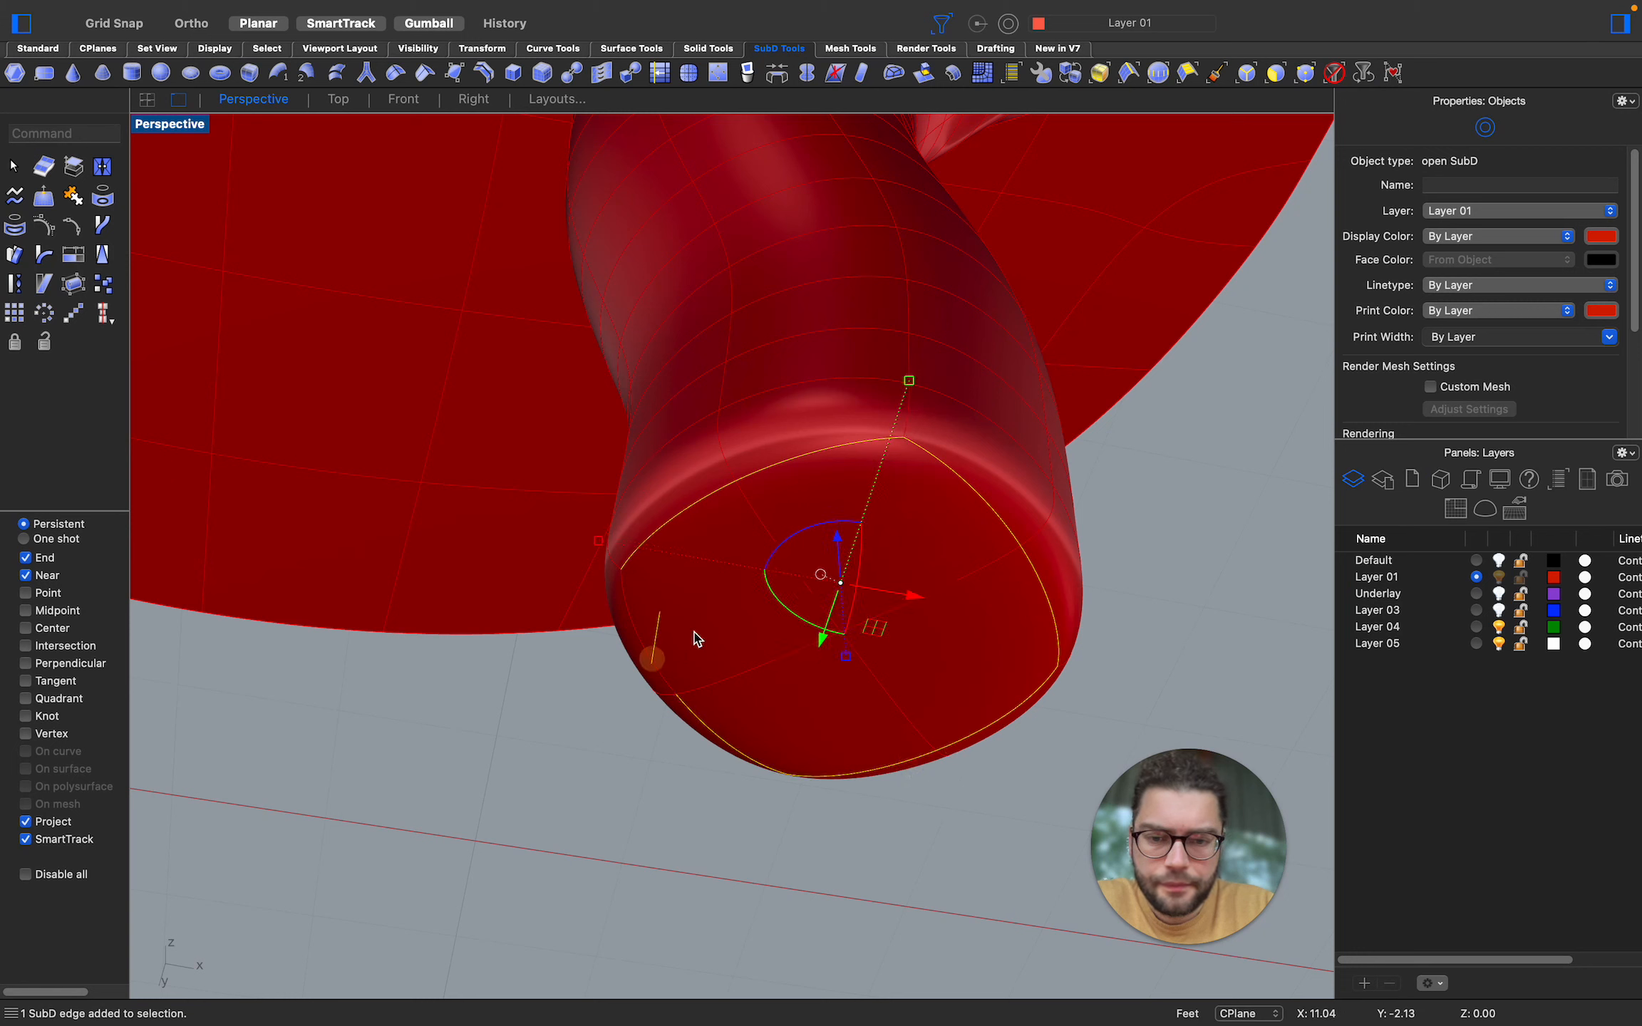
shift+click(650, 642)
shift+click(630, 625)
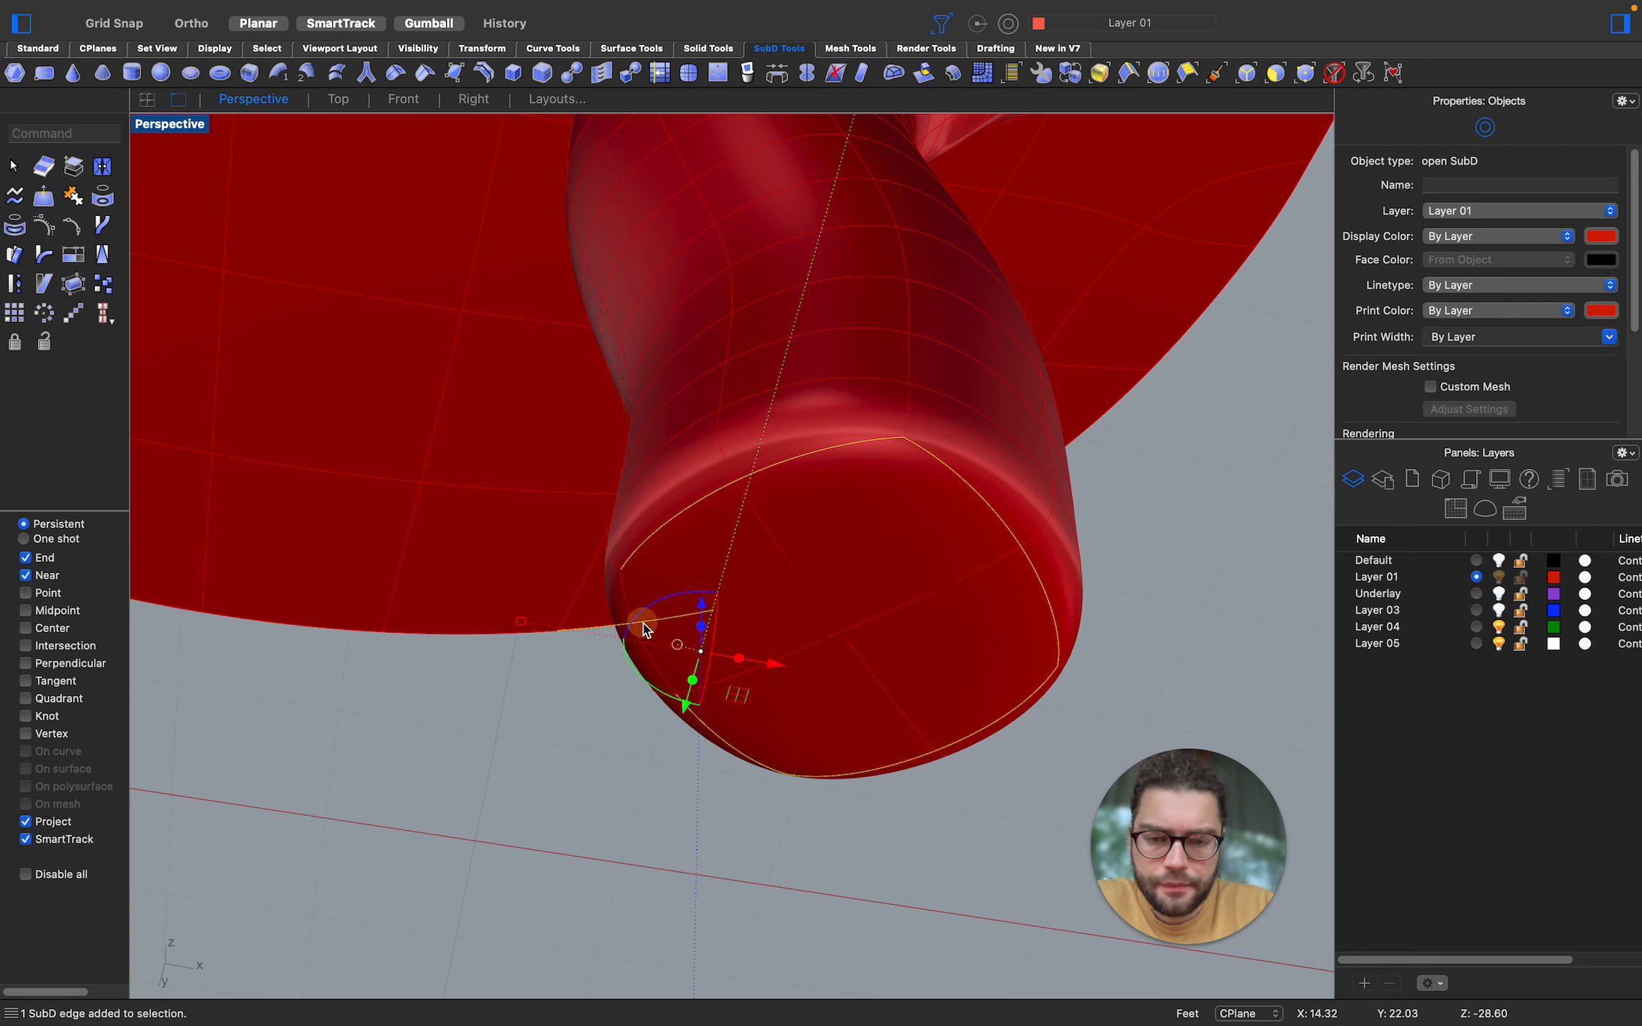
super+click(636, 611)
shift+click(626, 608)
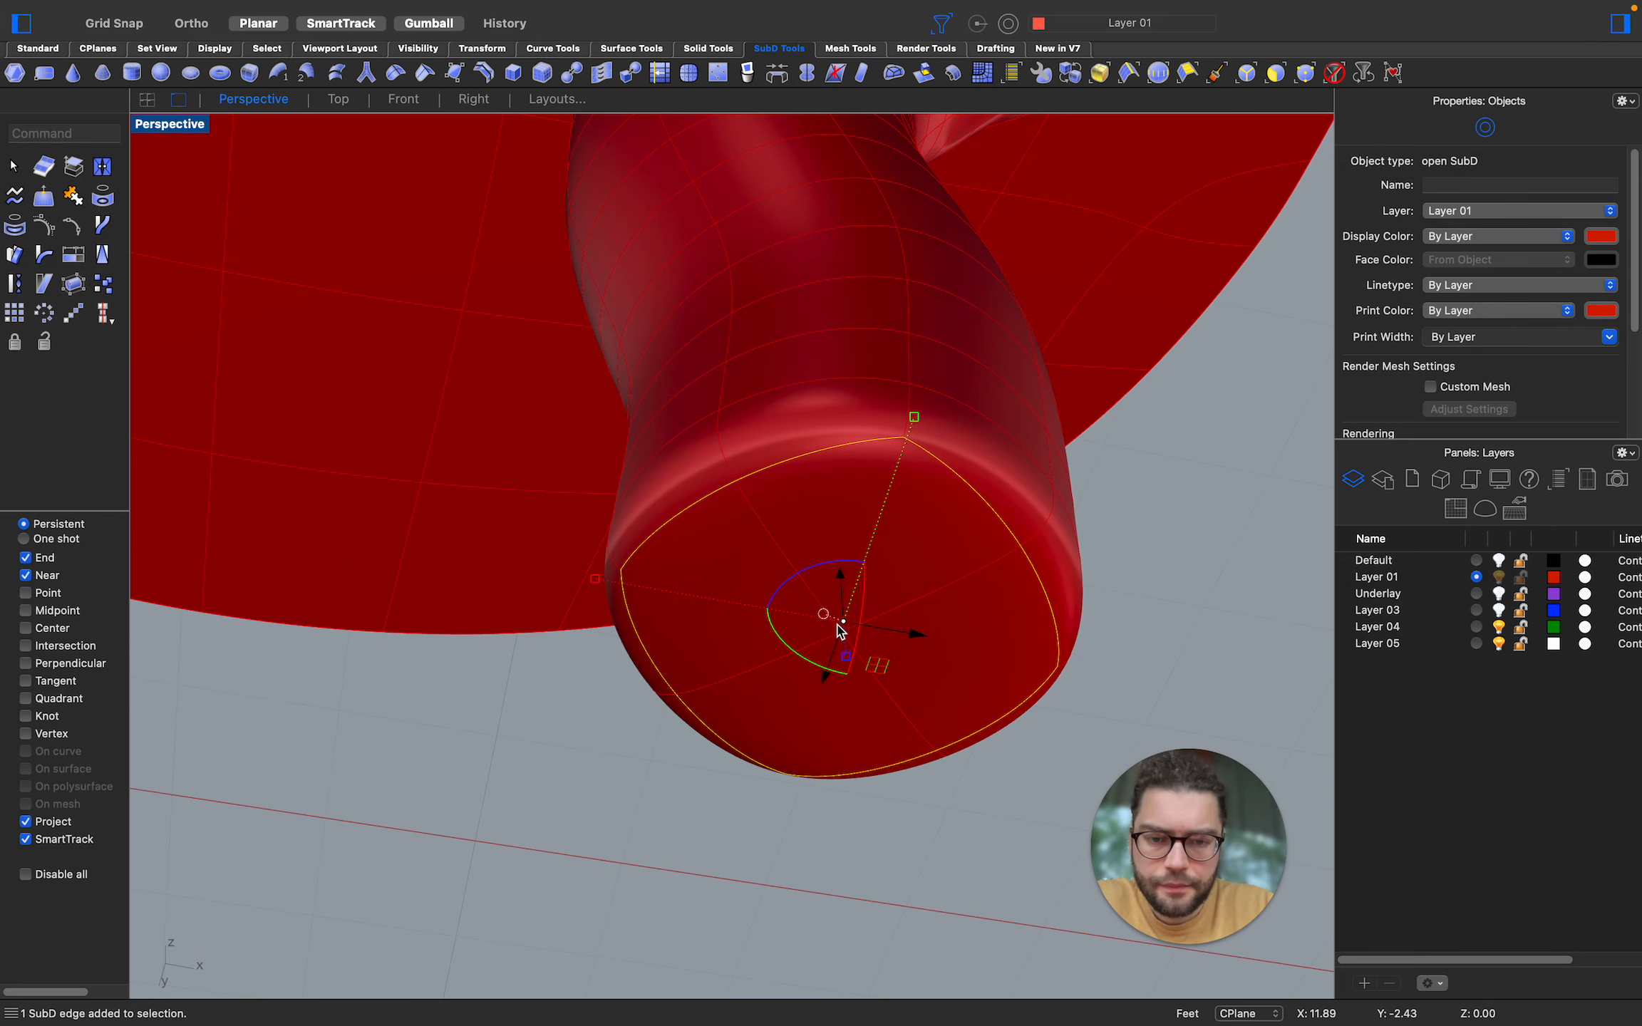
Scale the selected edge ring uniformly inward to taper the second column's lower end
shift+drag(595, 587, 695, 598)
scroll(898, 631, down, 10)
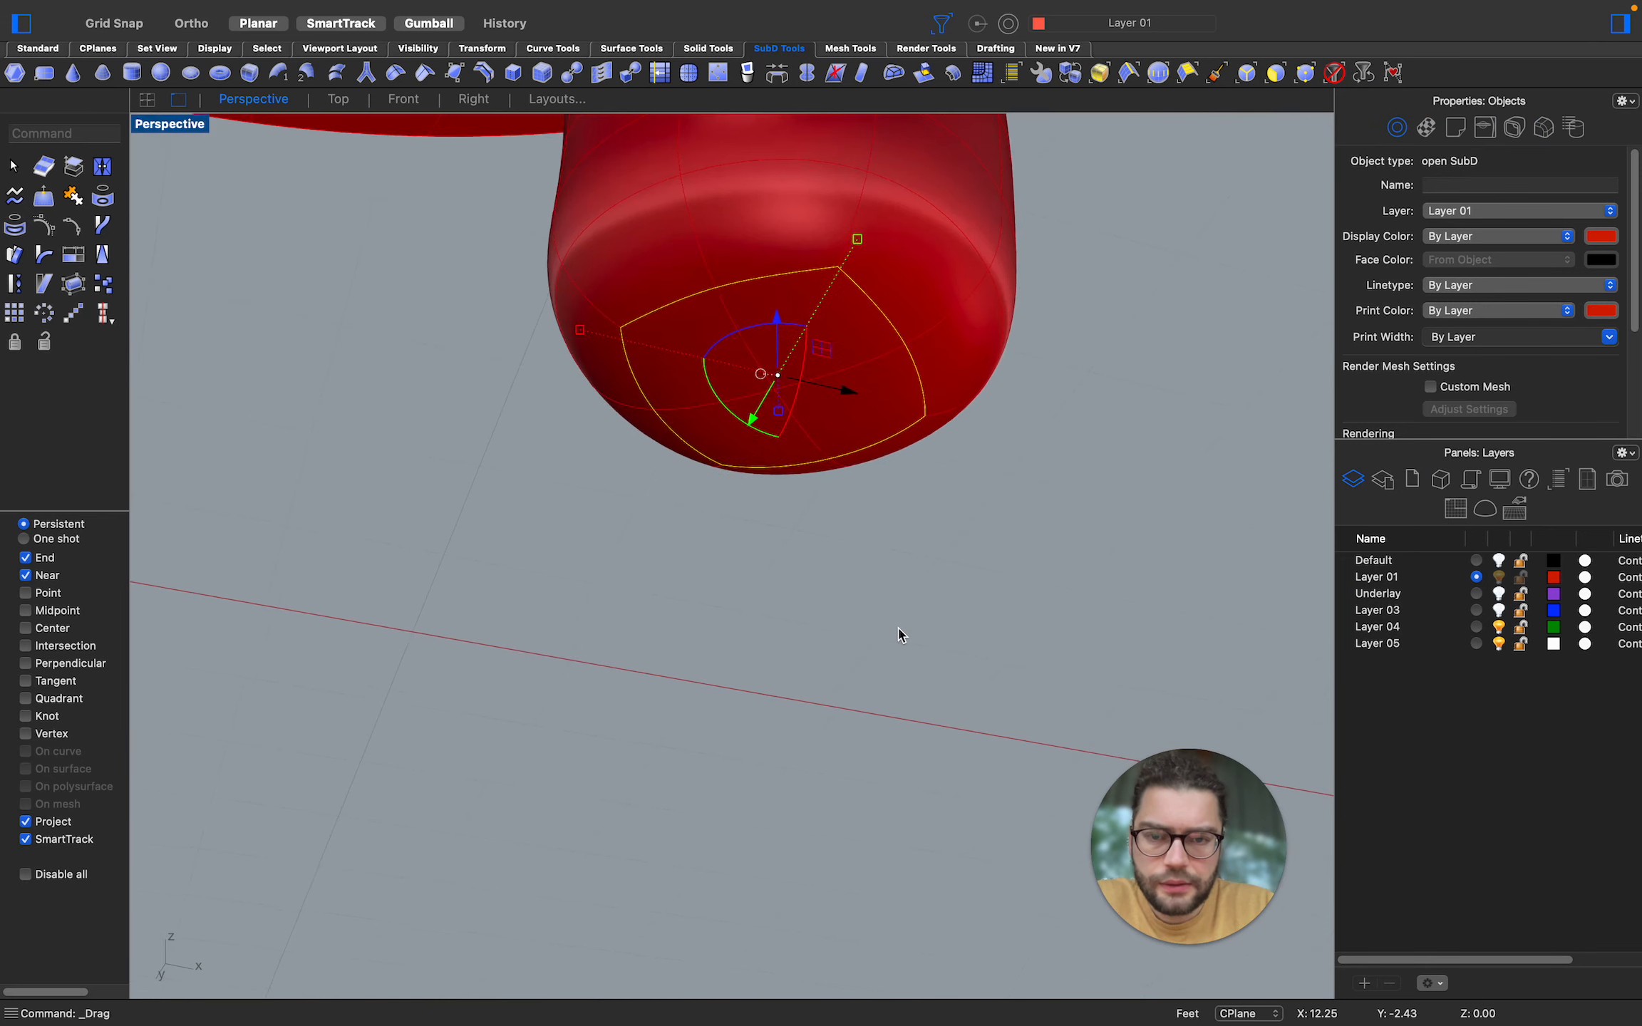
scroll(901, 634, up, 10)
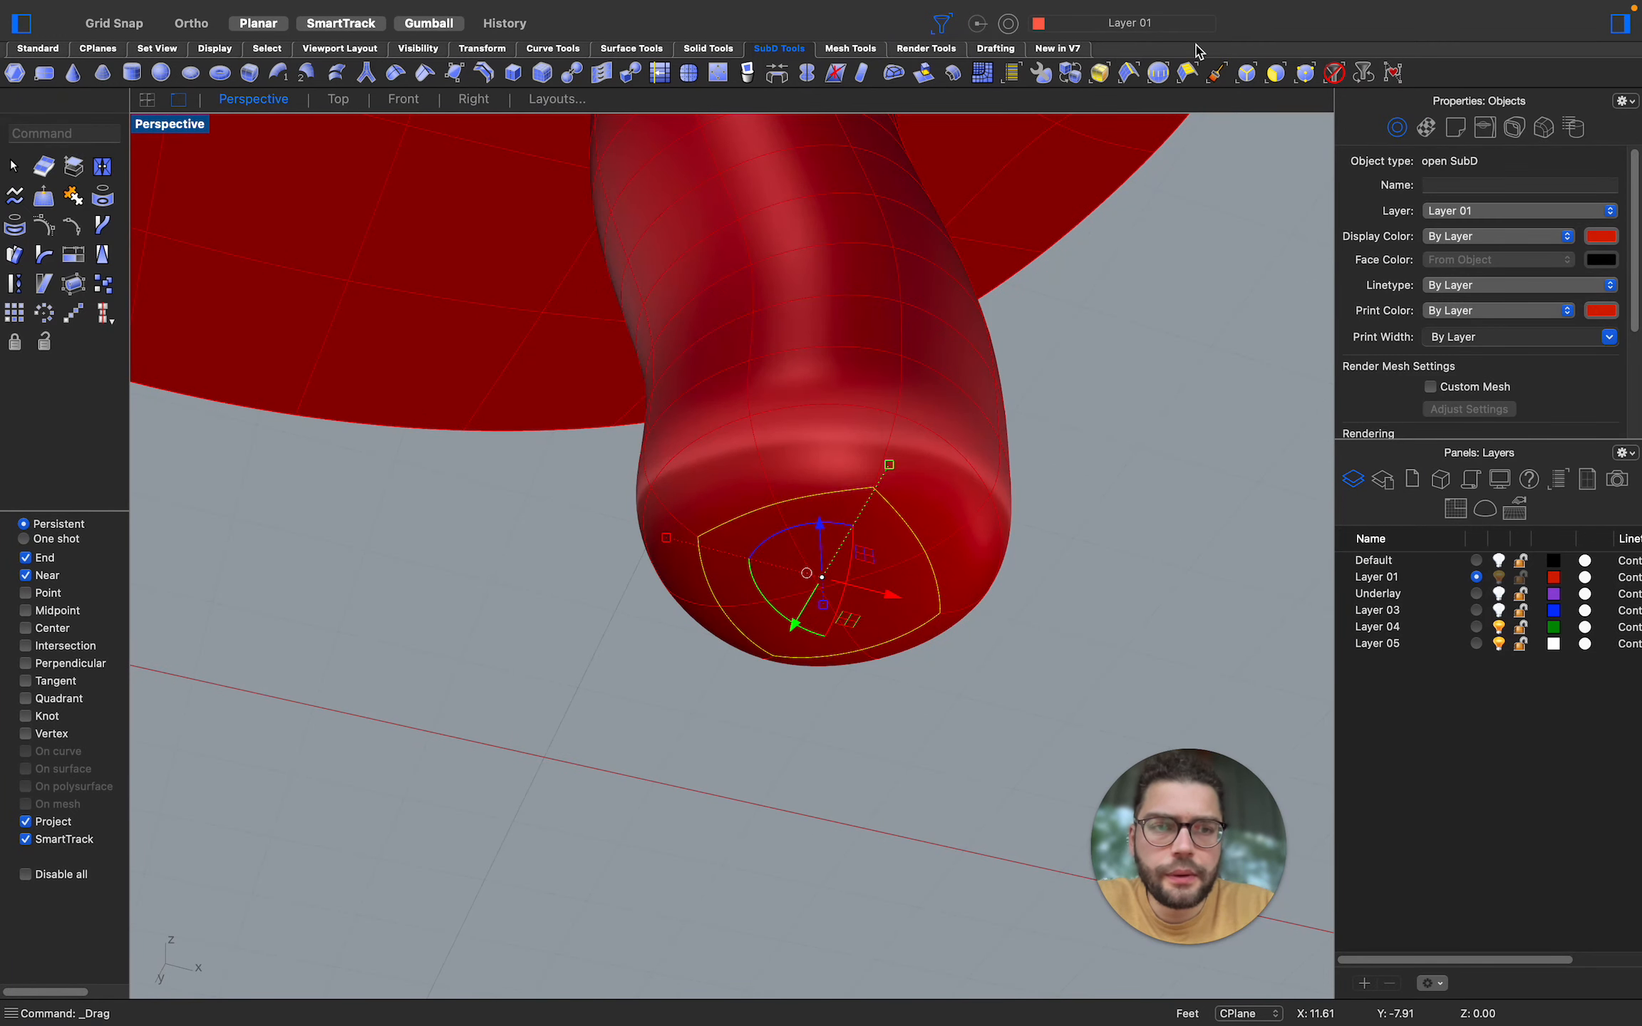
Filter selection to SubD vertices, move the centre vertex of the second column's cap slightly down, and deselect
click(1277, 74)
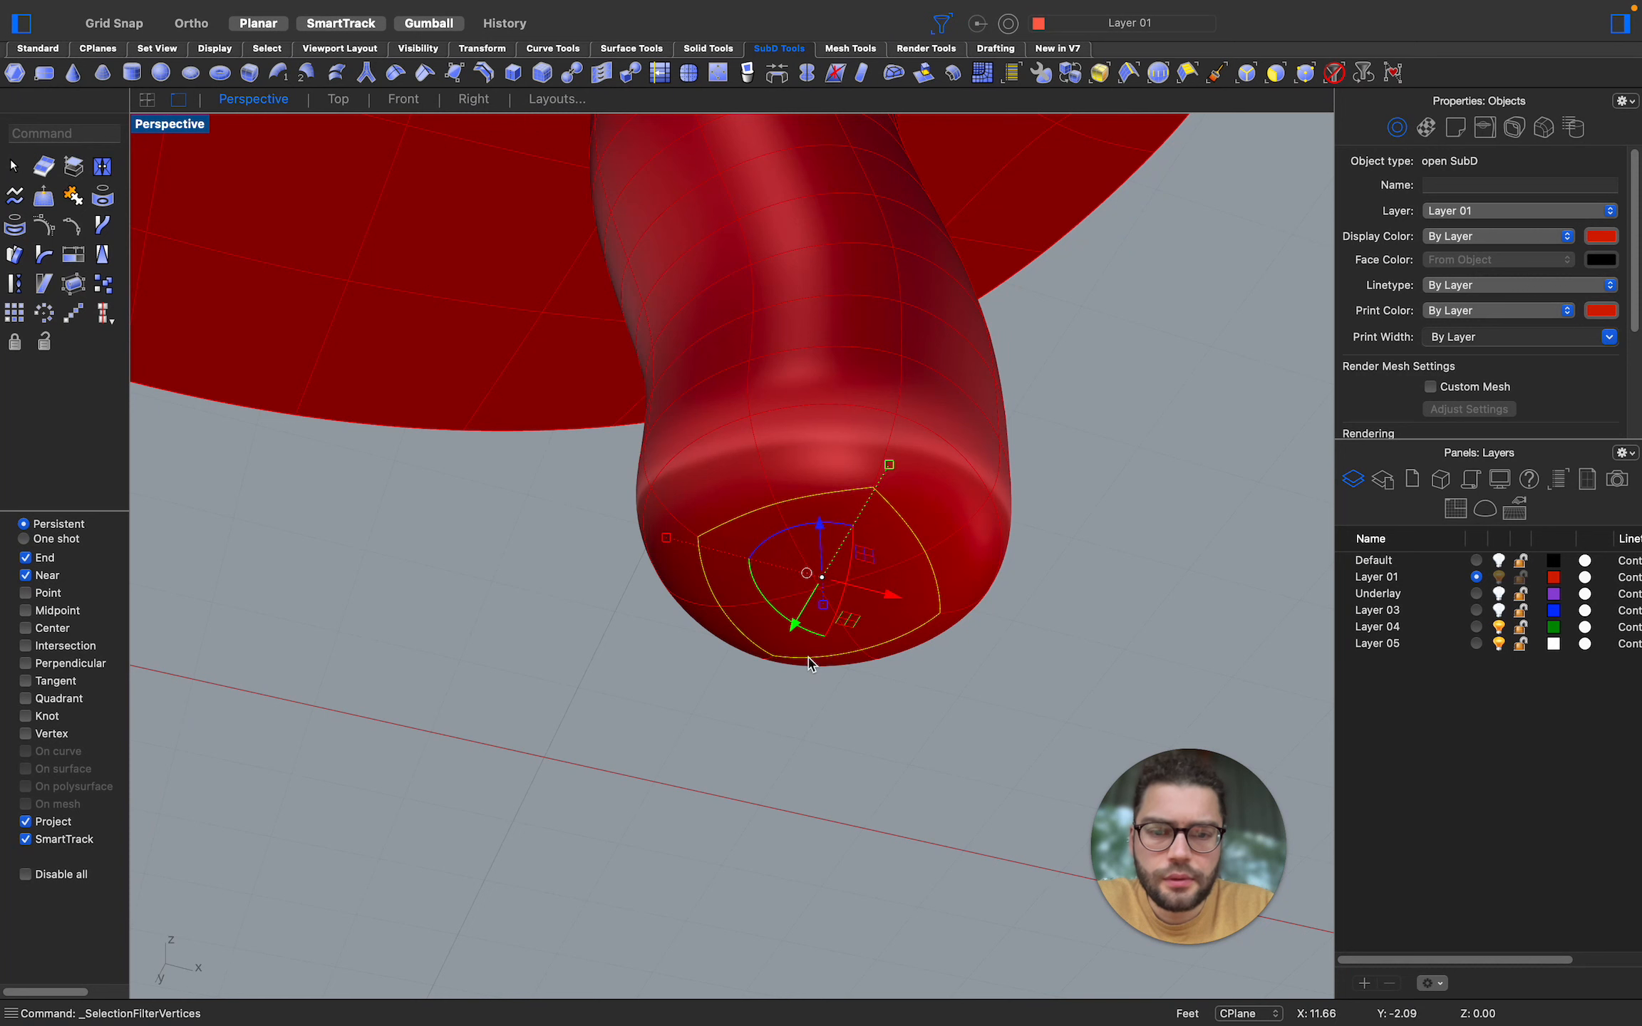
click(858, 769)
click(821, 586)
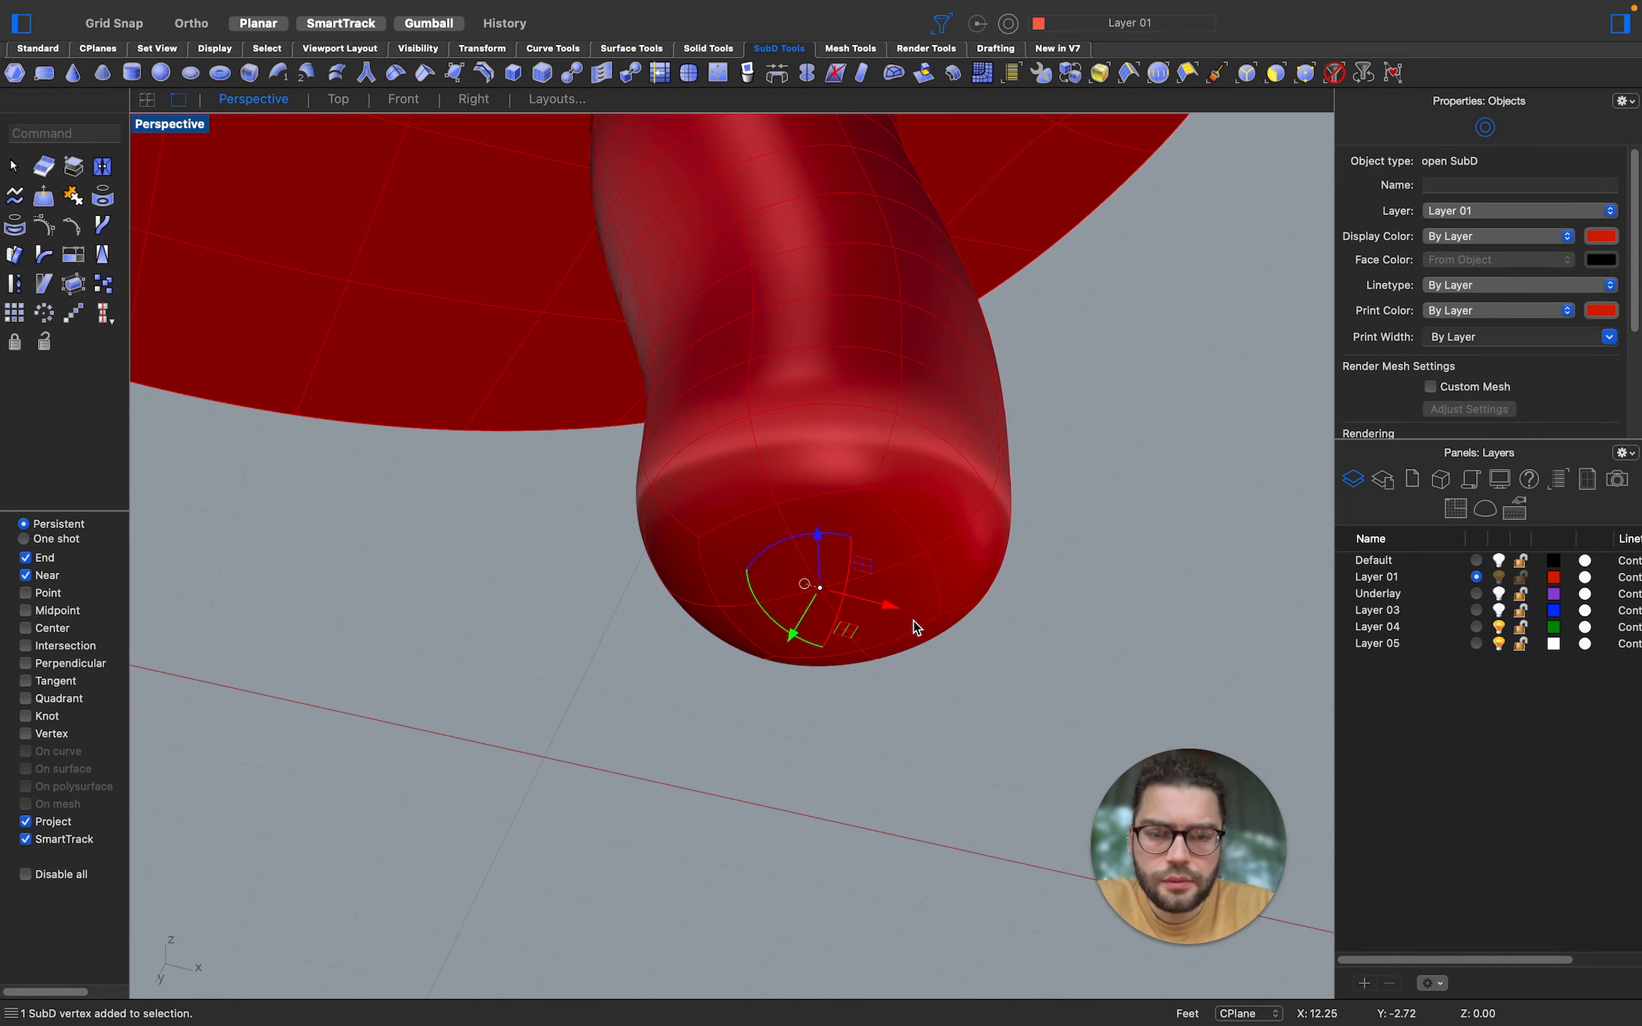
scroll(913, 622, down, 5)
drag(837, 250, 838, 267)
scroll(919, 442, down, 5)
scroll(920, 442, down, 4)
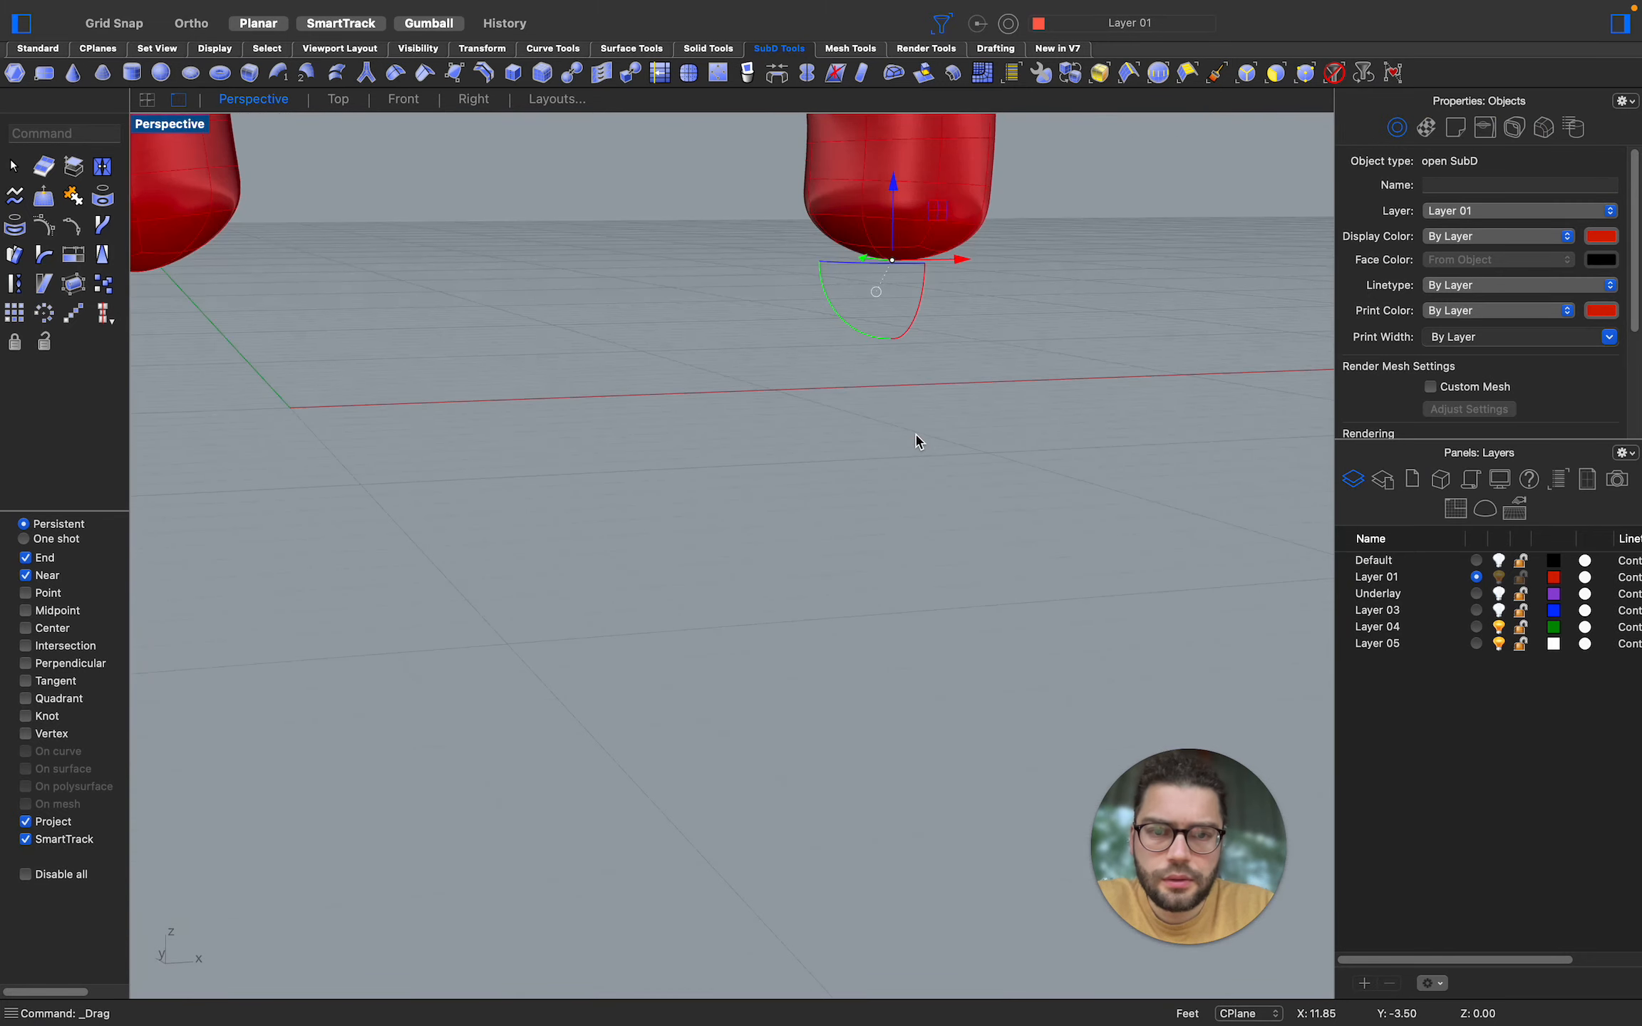
scroll(919, 441, up, 3)
scroll(919, 442, down, 4)
scroll(918, 440, down, 3)
scroll(917, 441, down, 5)
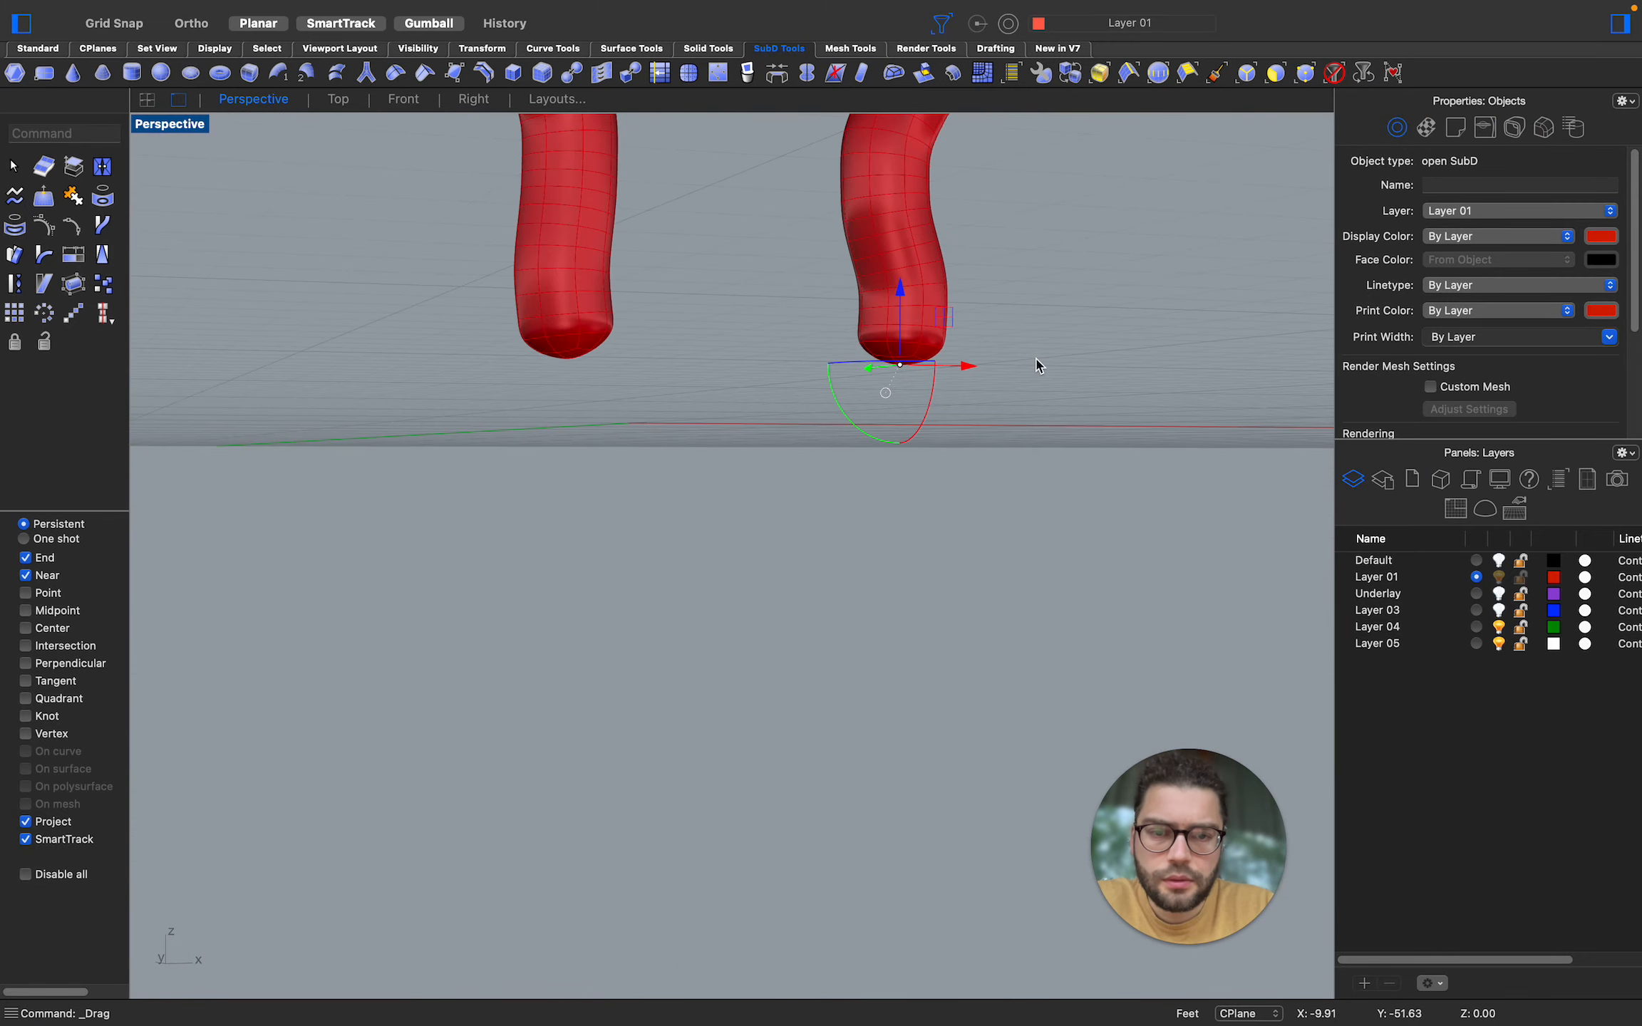
click(1036, 361)
Examine the ceiling disc and both capped columns from below, above and around
scroll(884, 550, down, 5)
scroll(884, 554, down, 5)
scroll(919, 362, up, 10)
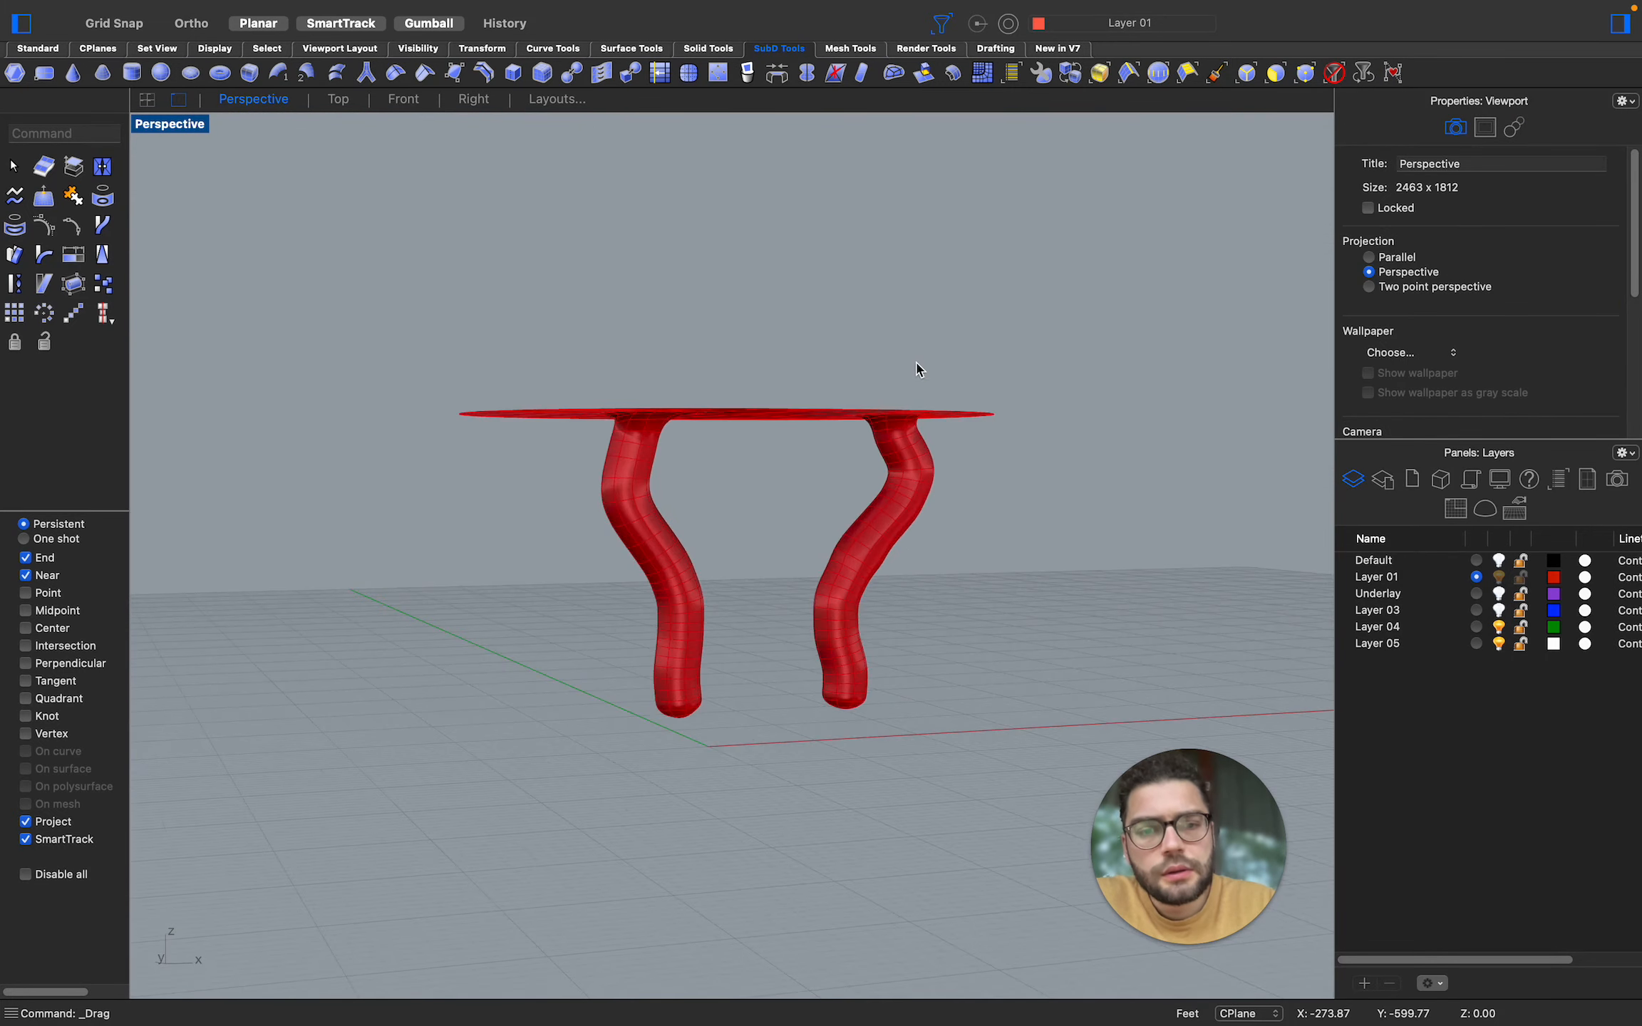
scroll(888, 574, down, 5)
scroll(792, 524, right, 10)
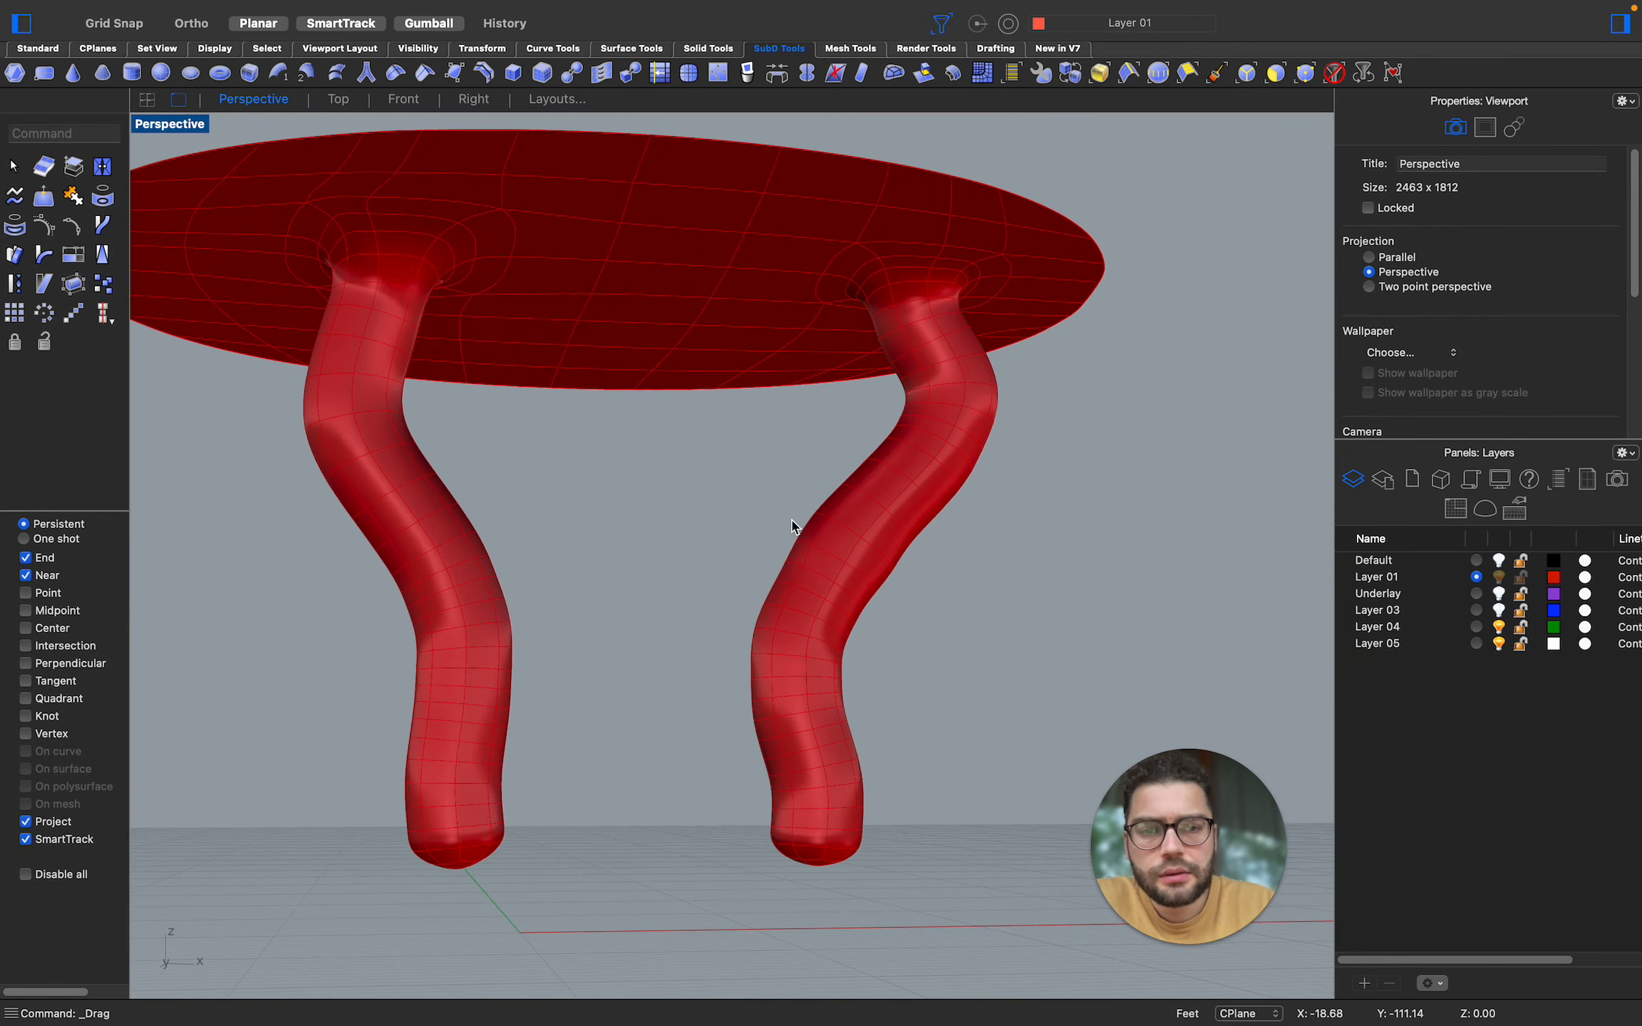
scroll(792, 524, right, 2)
scroll(792, 524, left, 10)
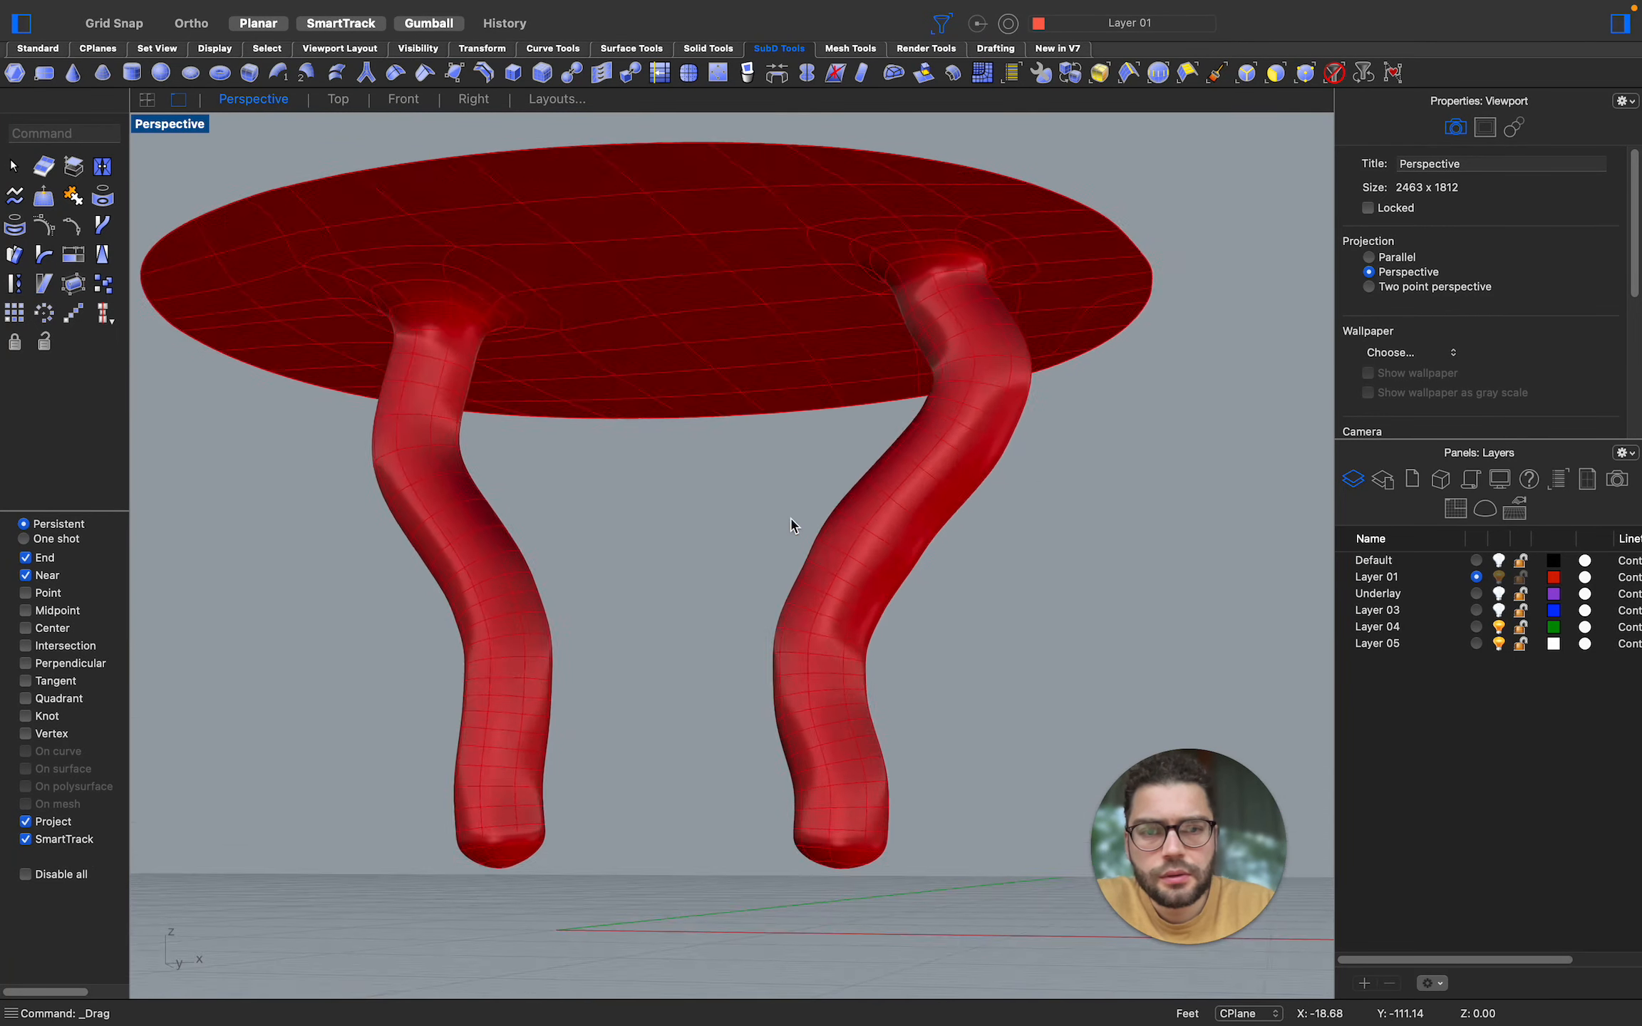
scroll(792, 525, up, 15)
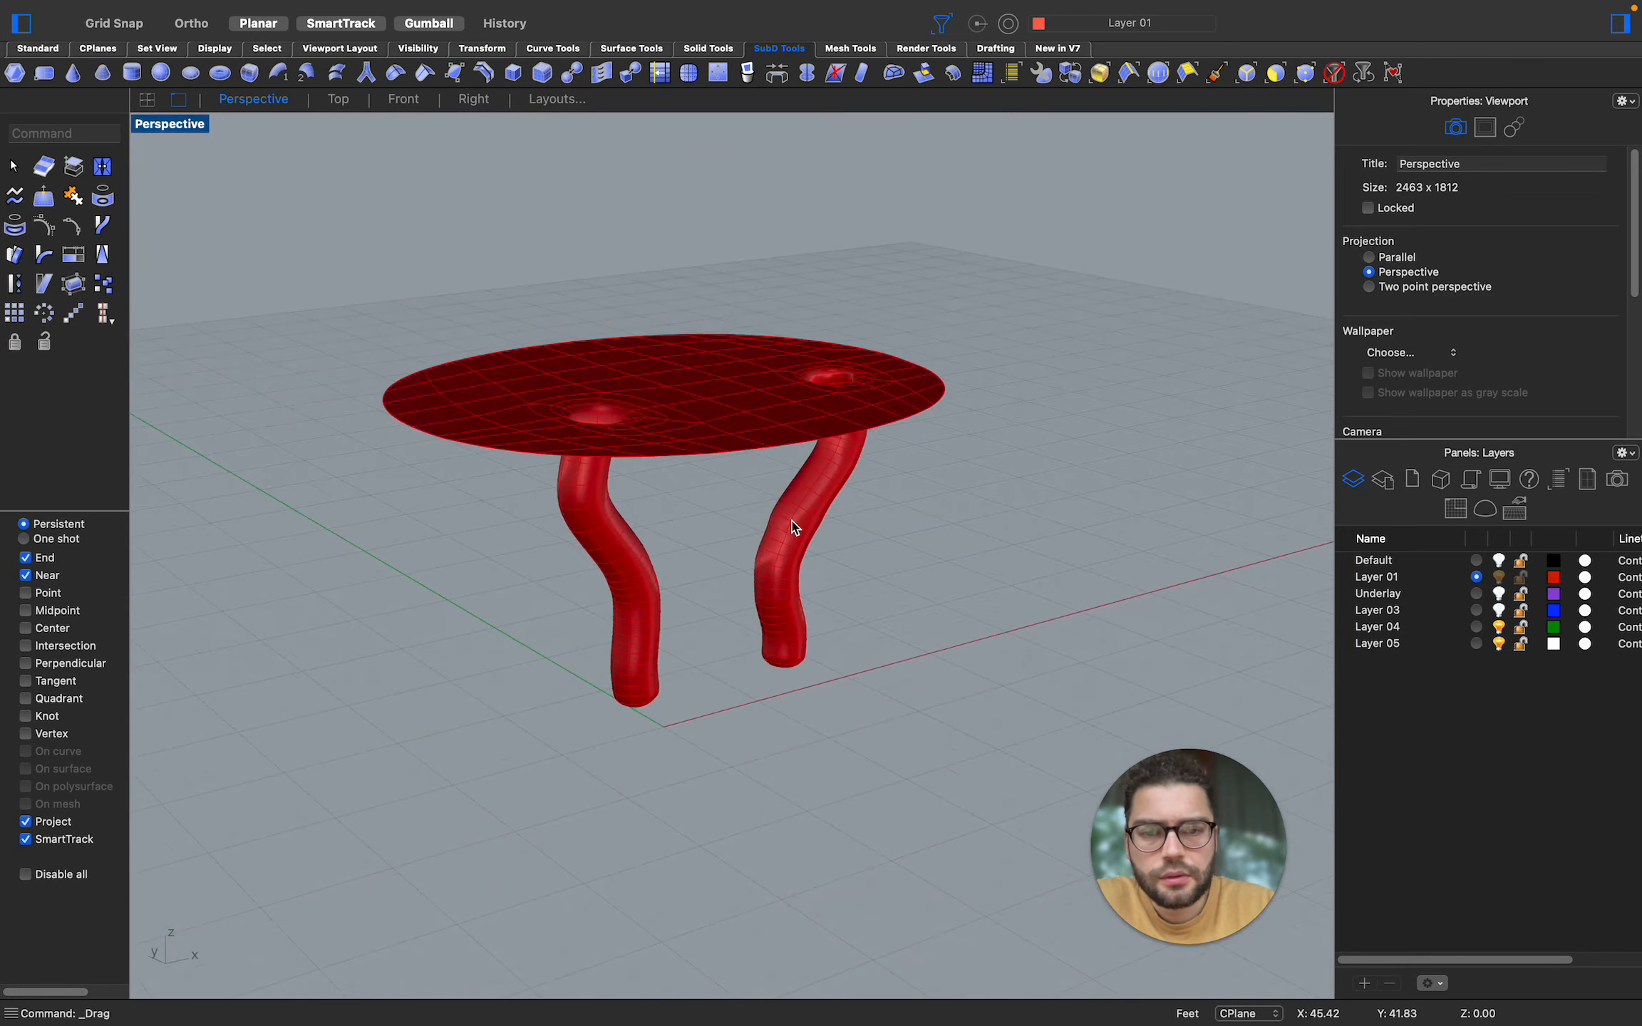
scroll(792, 525, down, 10)
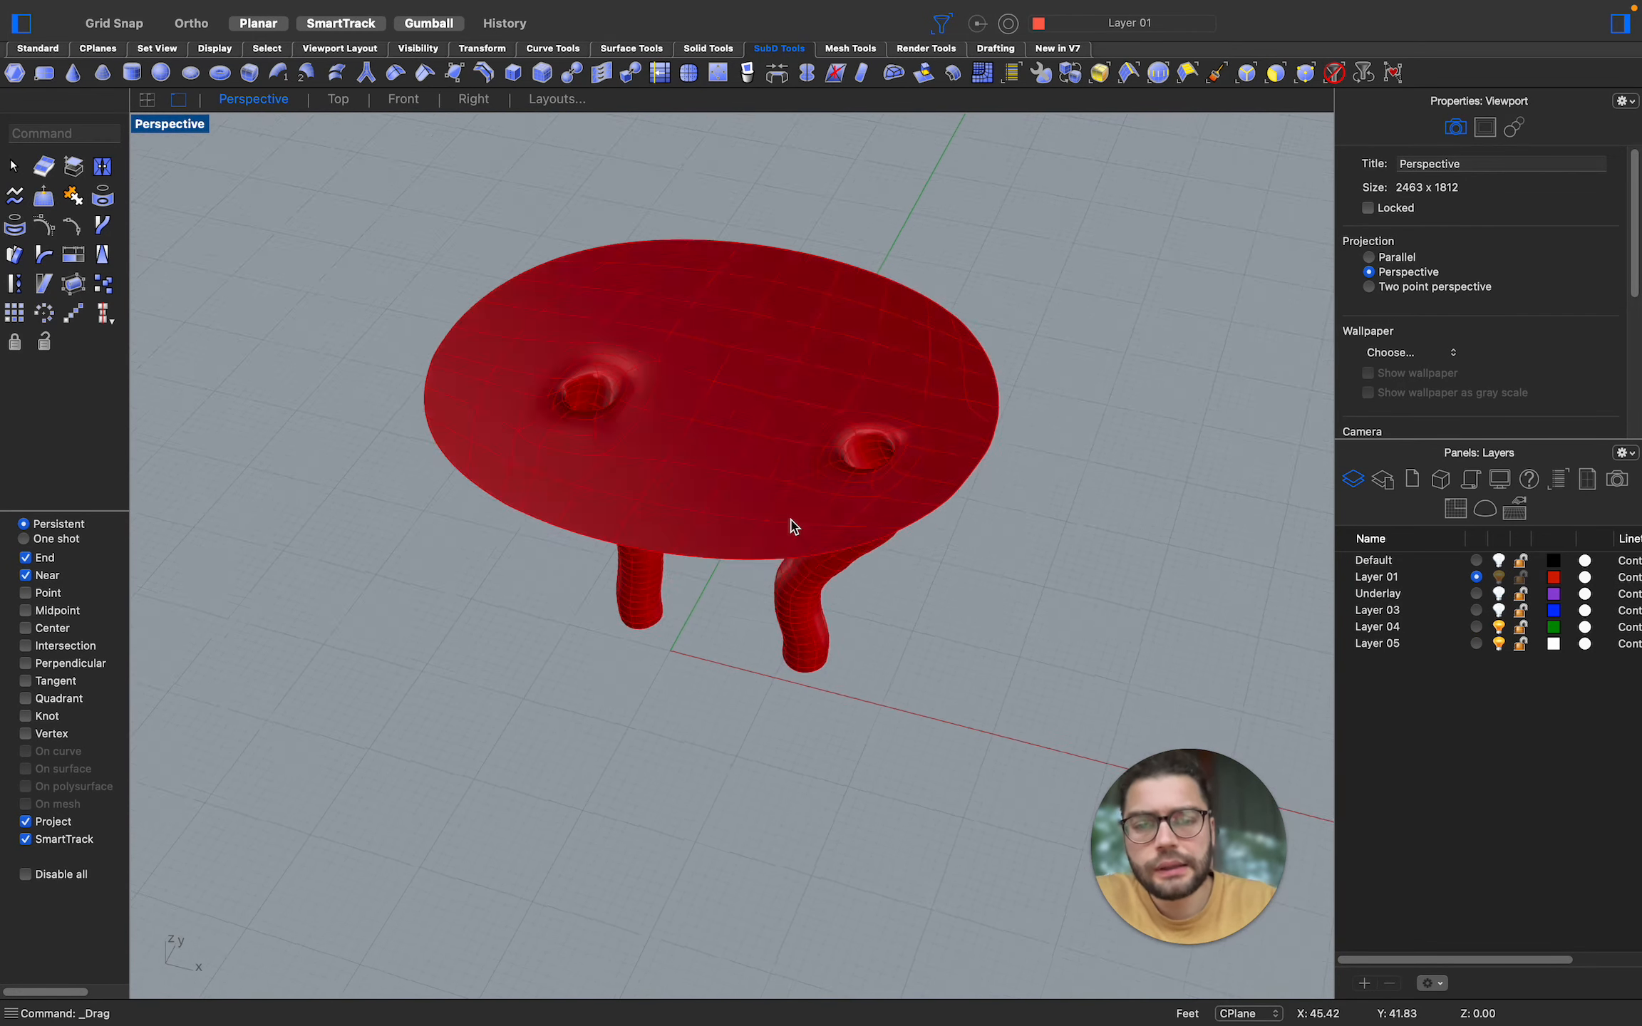
scroll(793, 525, up, 8)
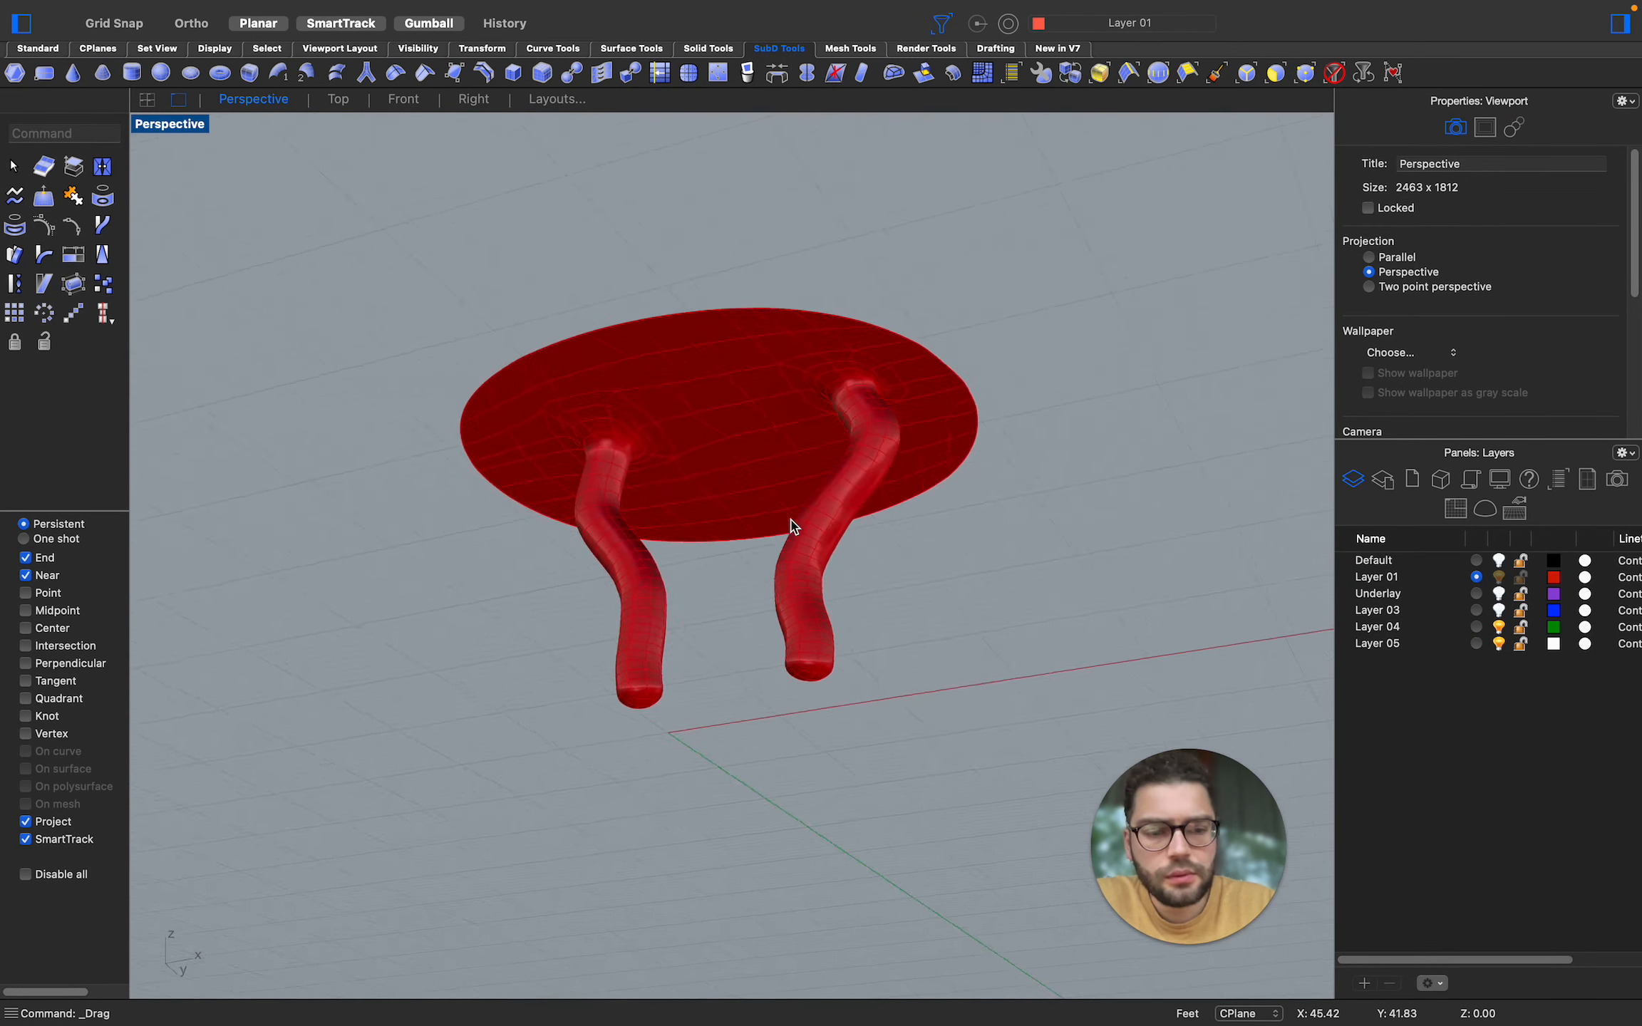
scroll(792, 525, up, 5)
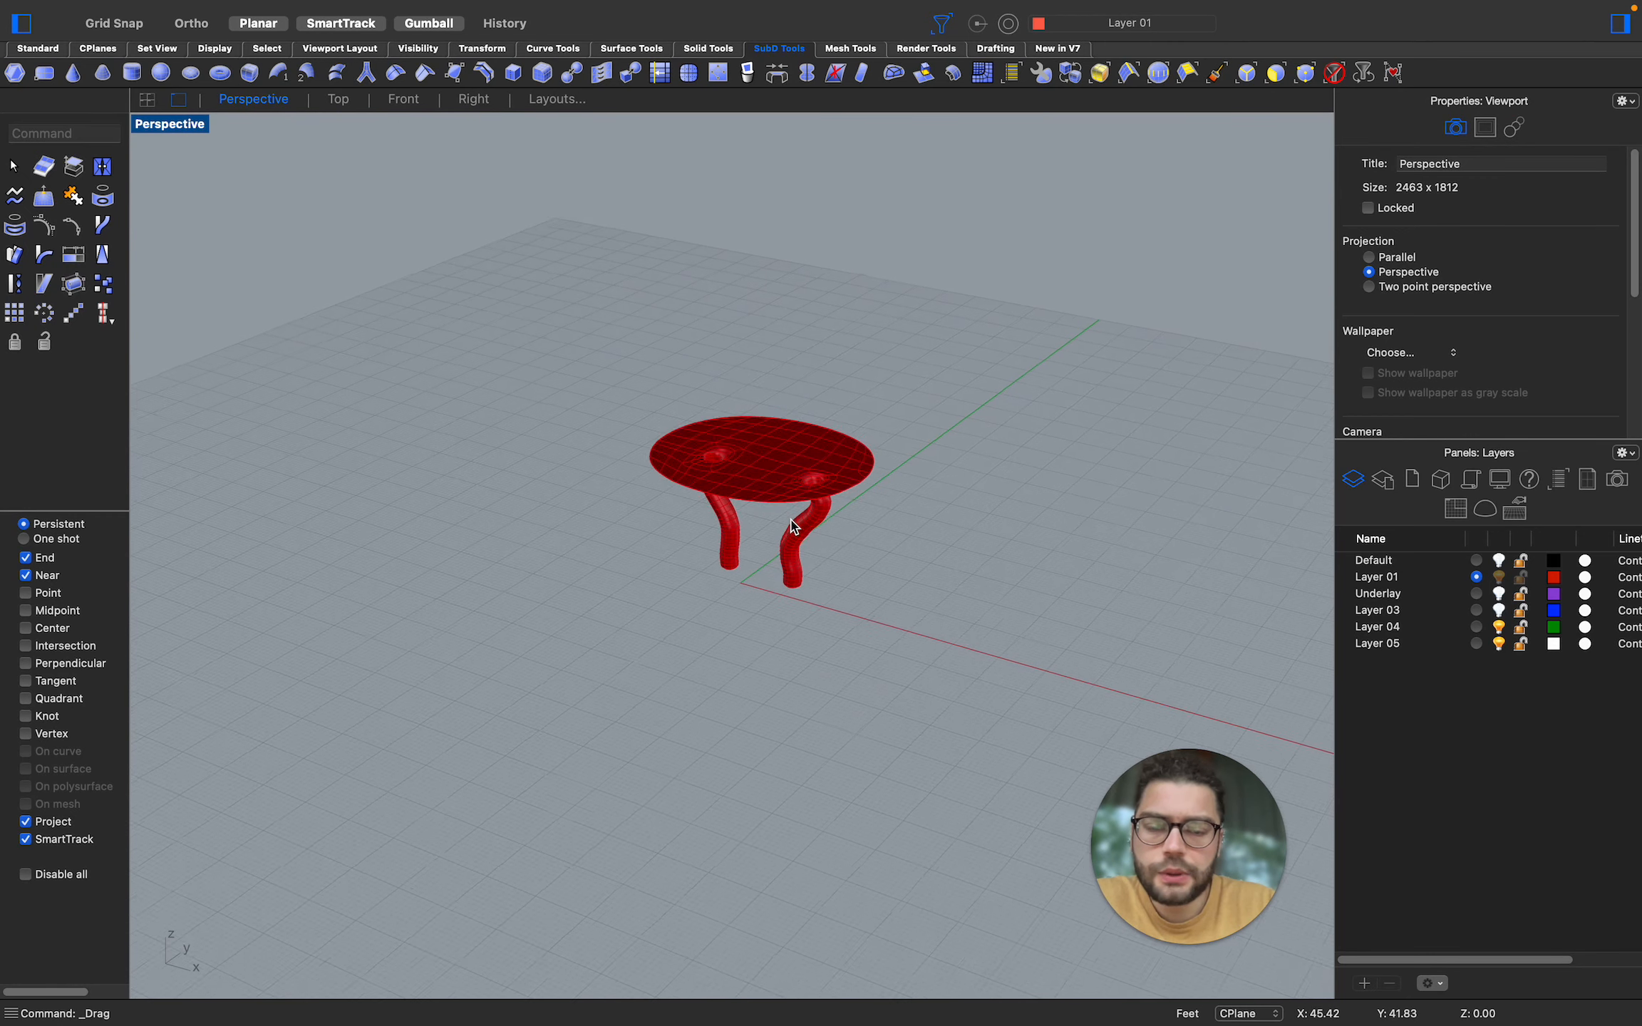